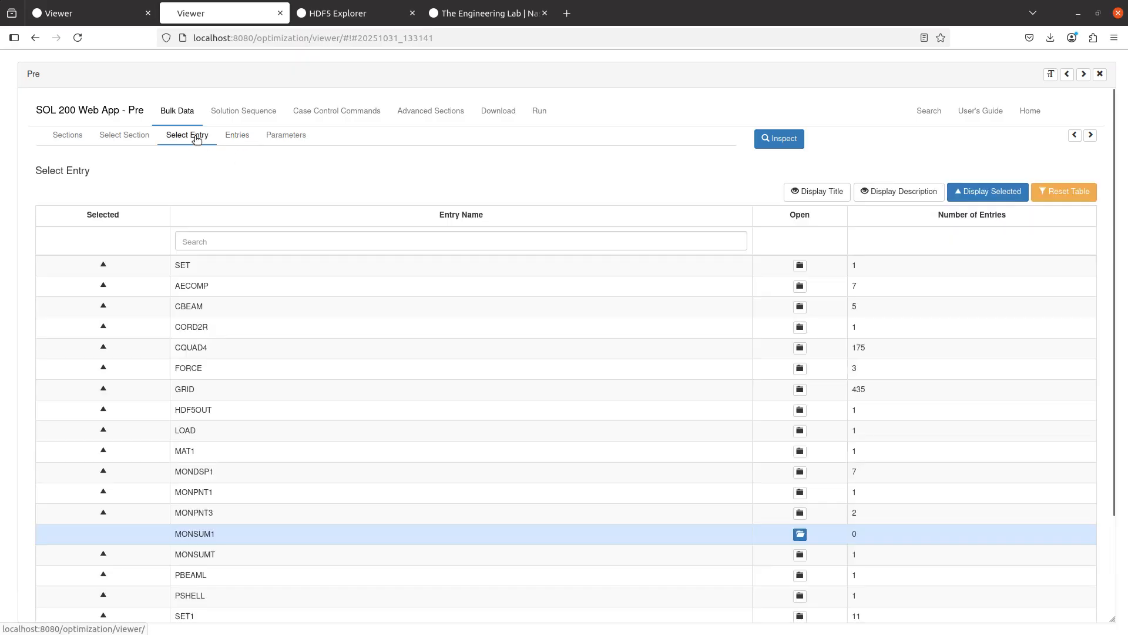
- Open the MONSUMT bulk data entries for configuration
left_click(239, 555)
left_click(46, 400)
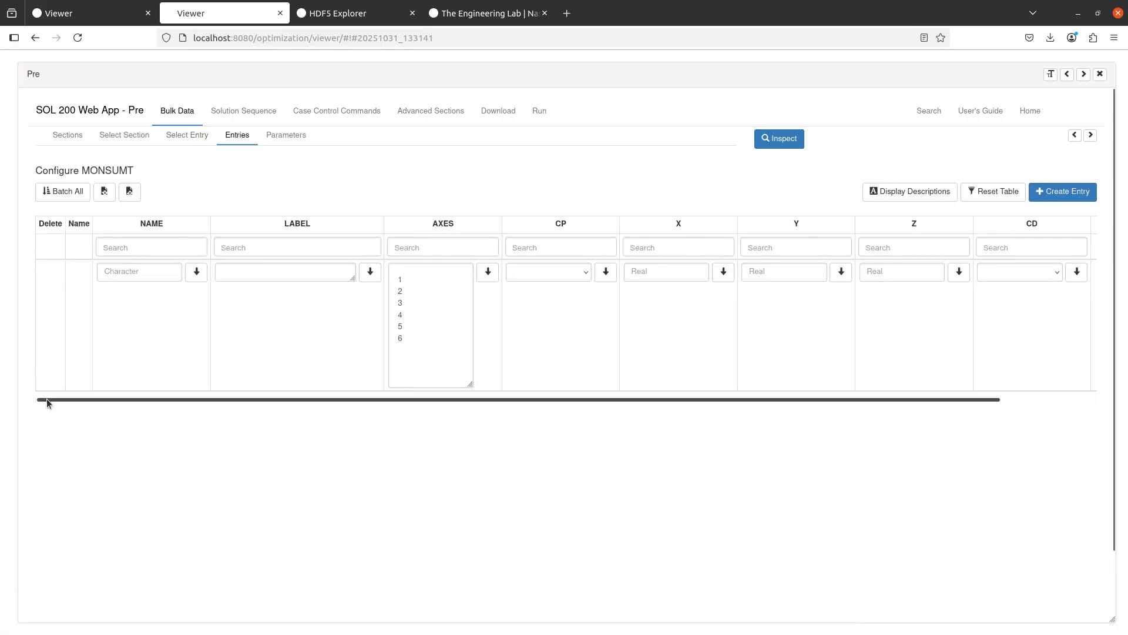
- Close the Pre window and examine monitor point P1 and its connected nodes at the end of the beam
left_click(1100, 73)
left_click_drag(647, 290, 651, 323)
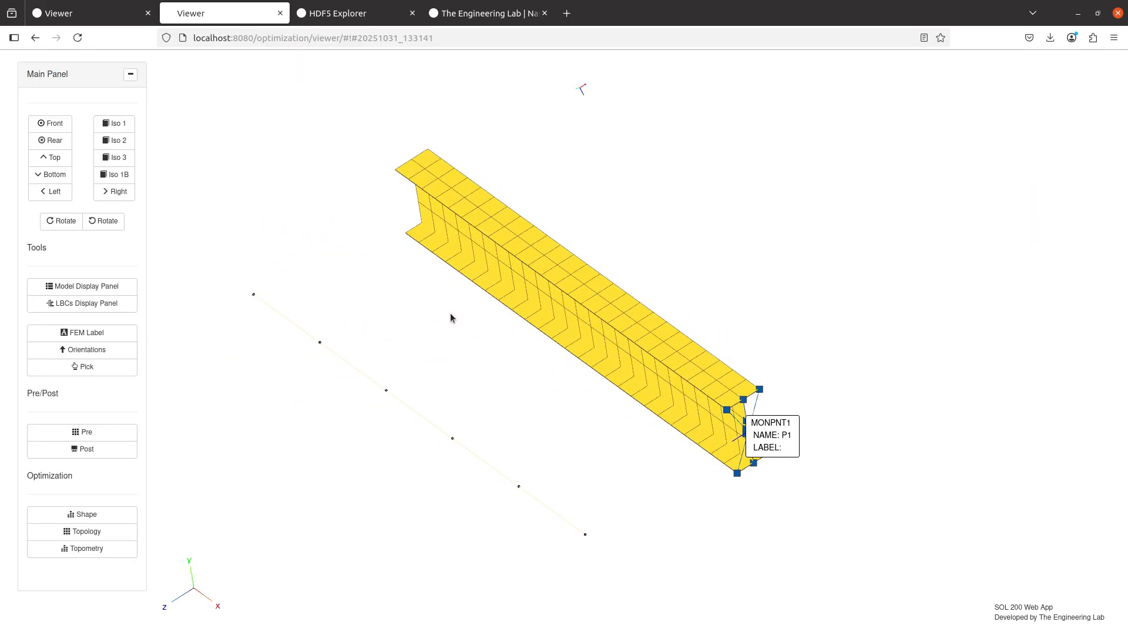
left_click_drag(451, 313, 567, 394)
left_click_drag(539, 336, 548, 323)
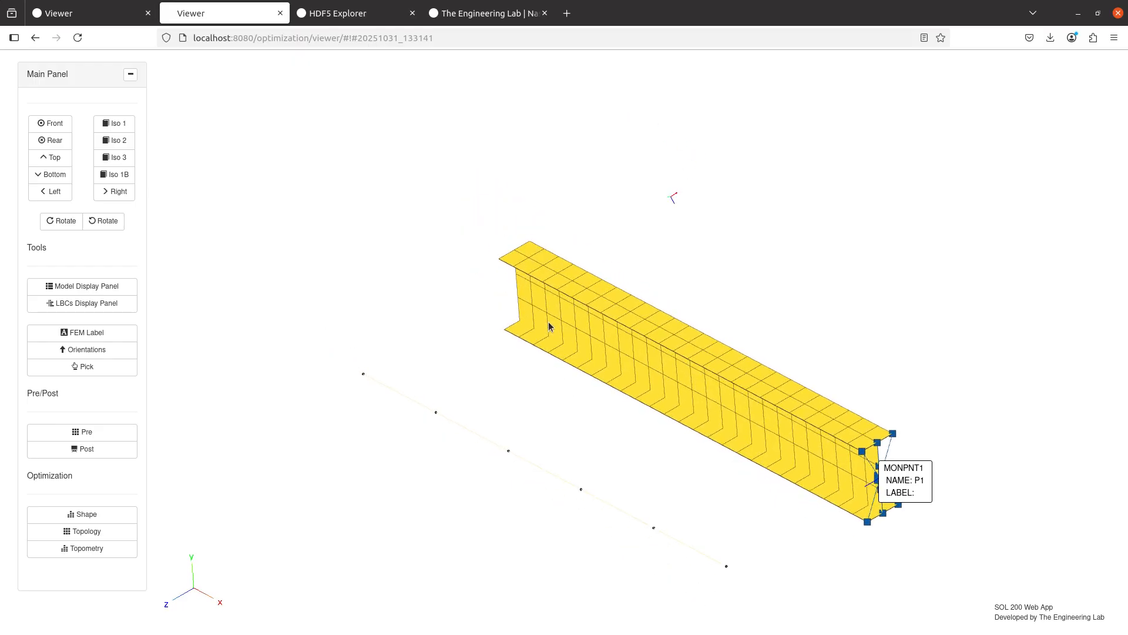
left_click_drag(834, 398, 509, 278)
scroll(503, 331, "up", 4)
scroll(503, 334, "up", 5)
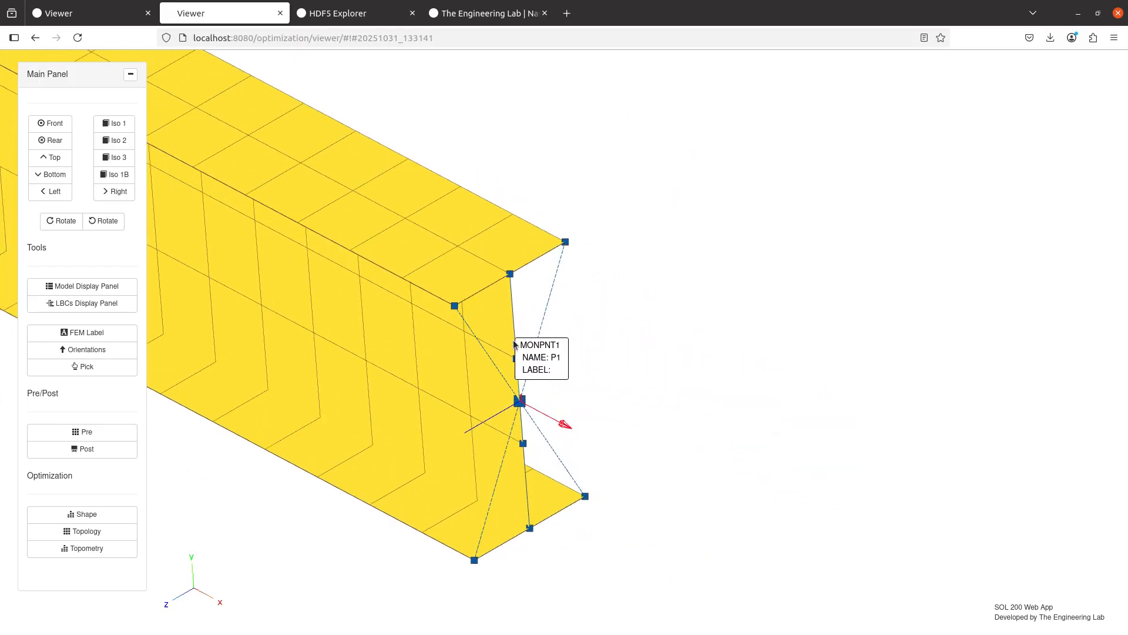
scroll(441, 308, "down", 8)
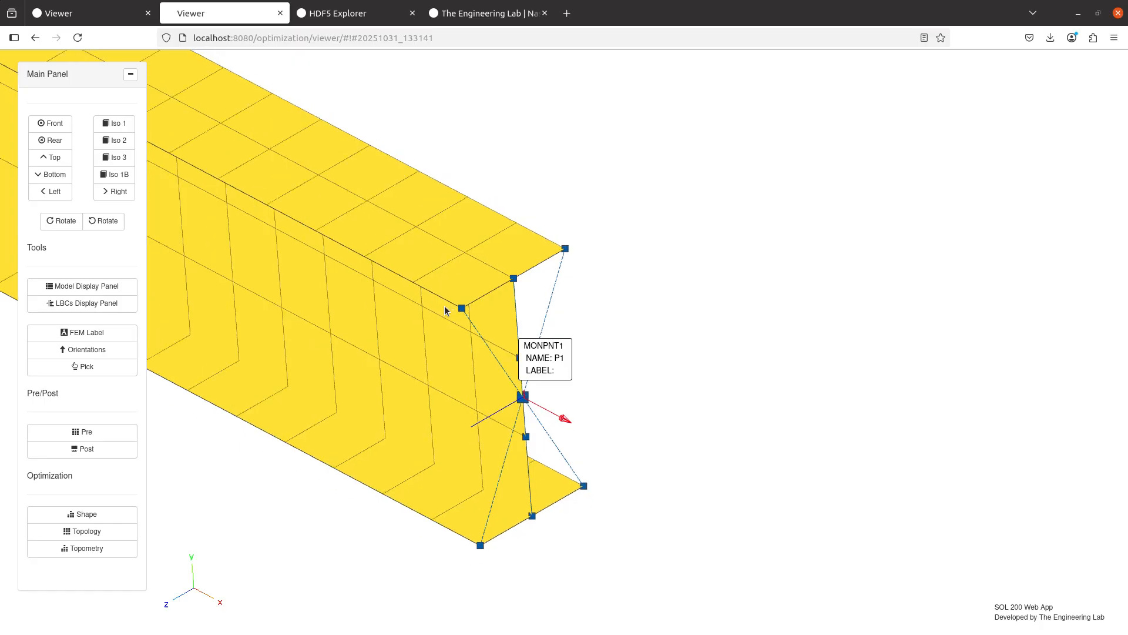
scroll(632, 331, "up", 3)
left_click_drag(572, 321, 577, 432)
scroll(558, 392, "up", 5)
scroll(748, 337, "down", 6)
scroll(749, 341, "down", 4)
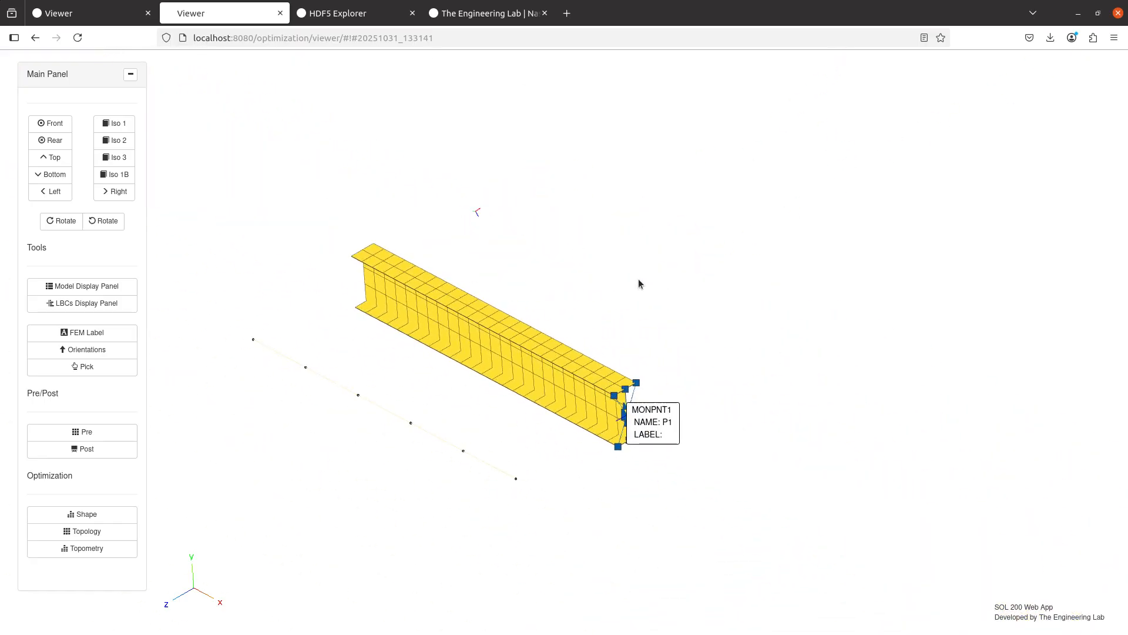
scroll(646, 423, "up", 5)
scroll(558, 356, "up", 5)
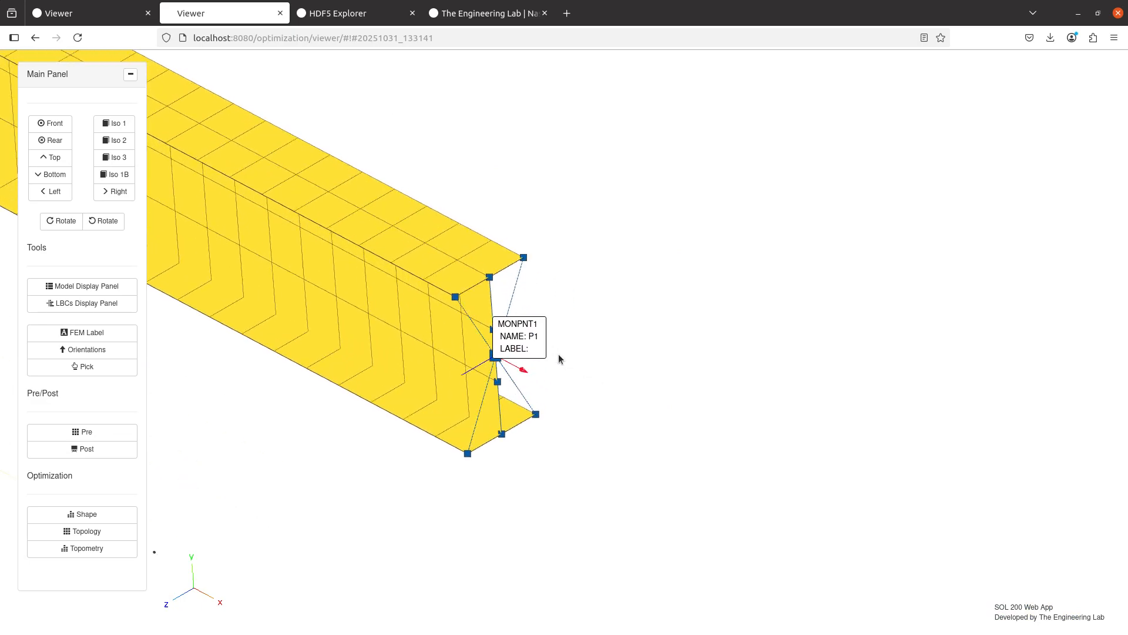
scroll(556, 374, "down", 1)
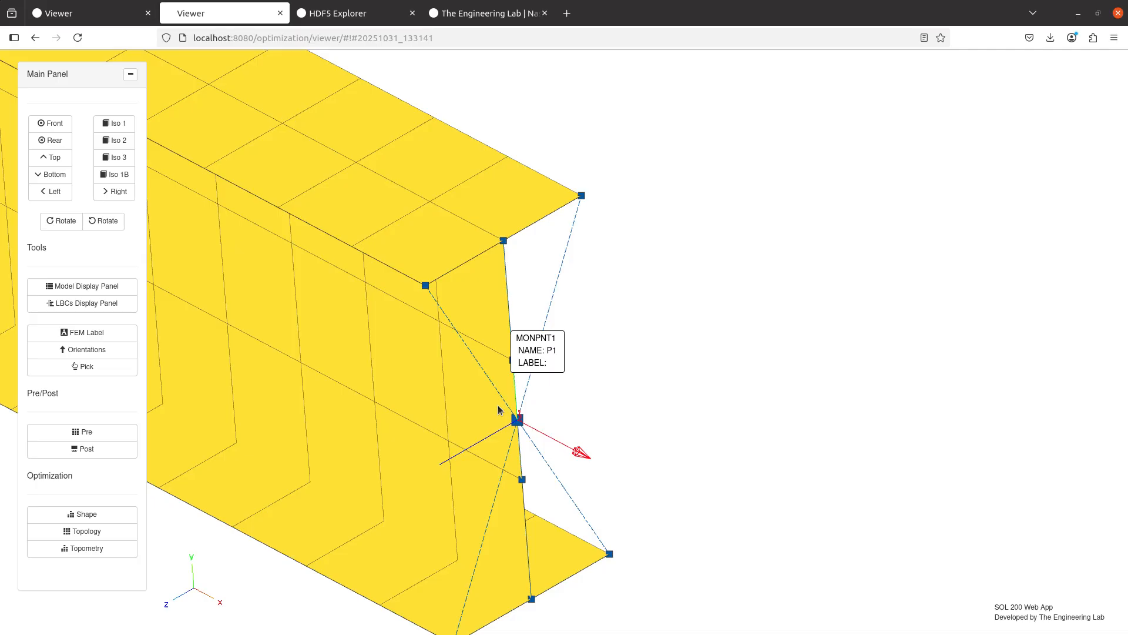
scroll(512, 403, "down", 10)
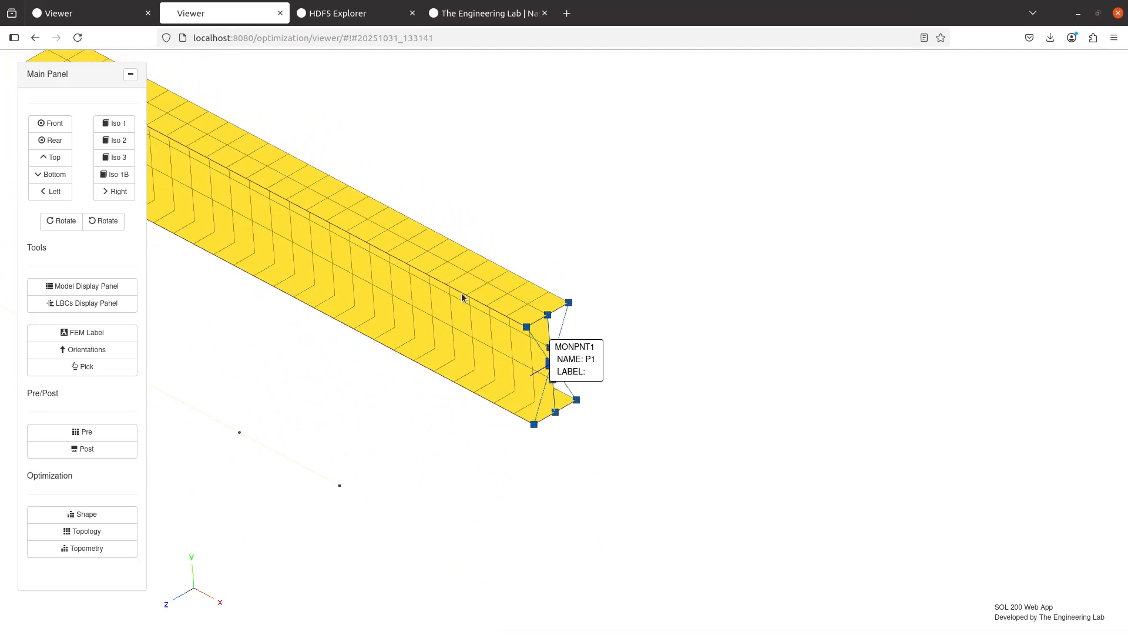
- Examine the beam end opposite monitor point P1 and the span between the two ends, and reopen the Pre window
left_click_drag(461, 295, 774, 436)
scroll(567, 335, "up", 6)
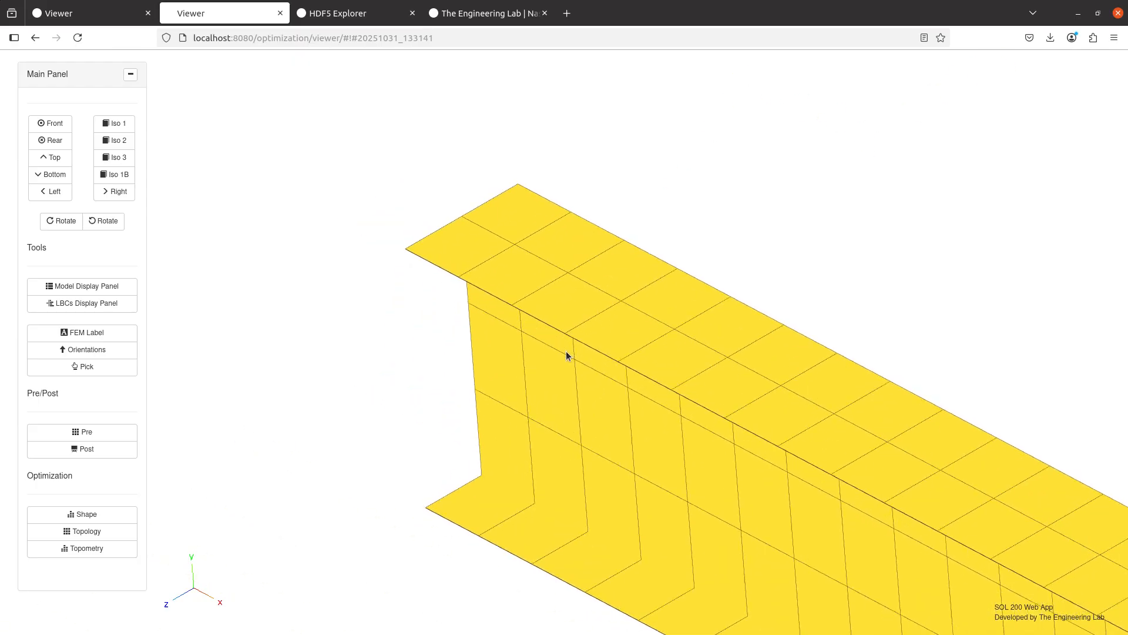
scroll(482, 358, "down", 6)
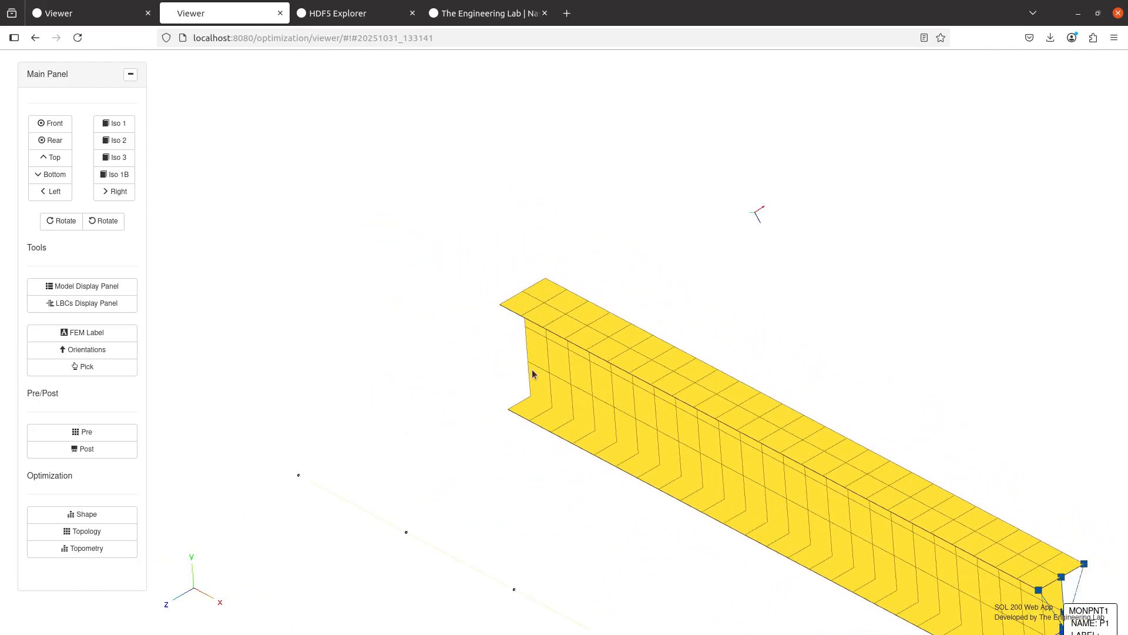
left_click_drag(749, 395, 465, 262)
left_click_drag(816, 480, 618, 334)
scroll(608, 334, "up", 3)
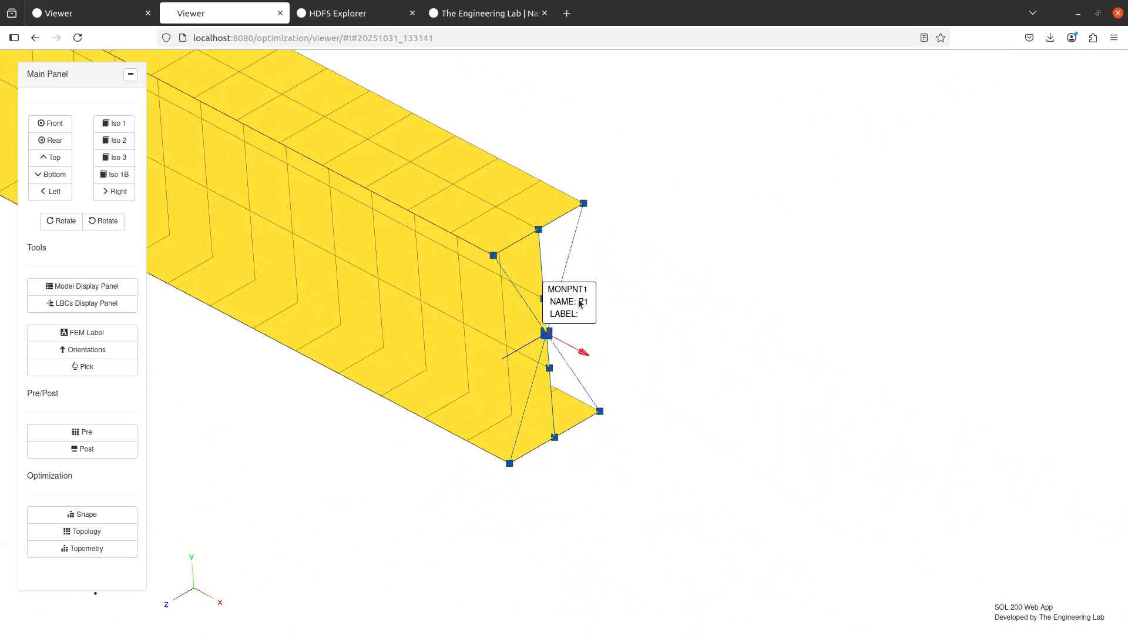
scroll(588, 341, "down", 1)
scroll(584, 339, "down", 1)
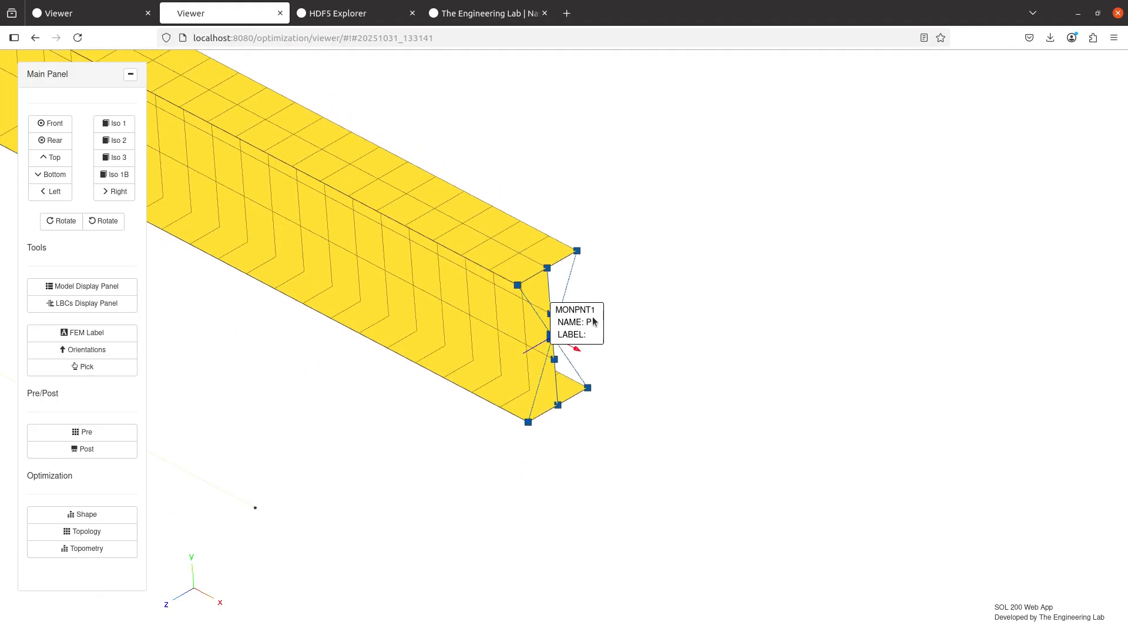
left_click_drag(367, 206, 738, 384)
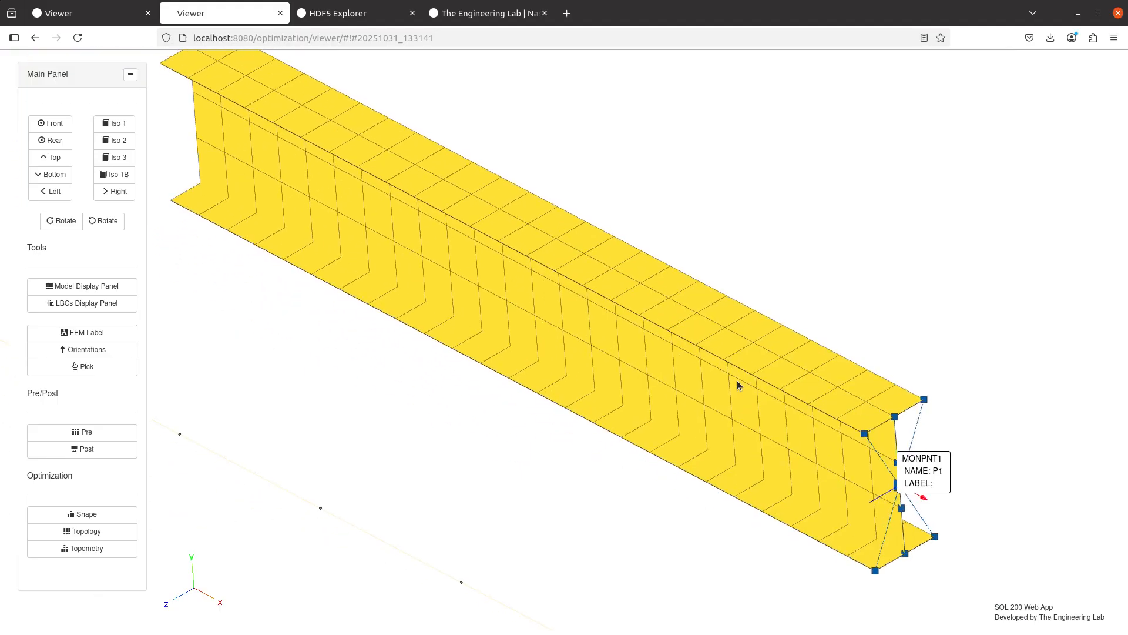
left_click_drag(344, 176, 580, 356)
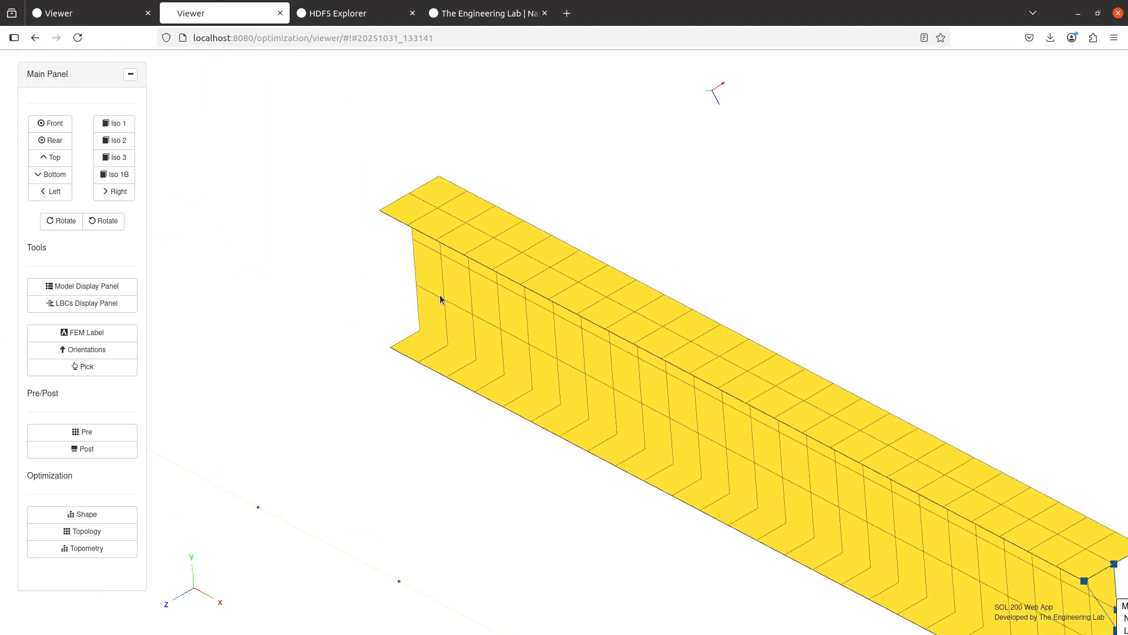
left_click(77, 433)
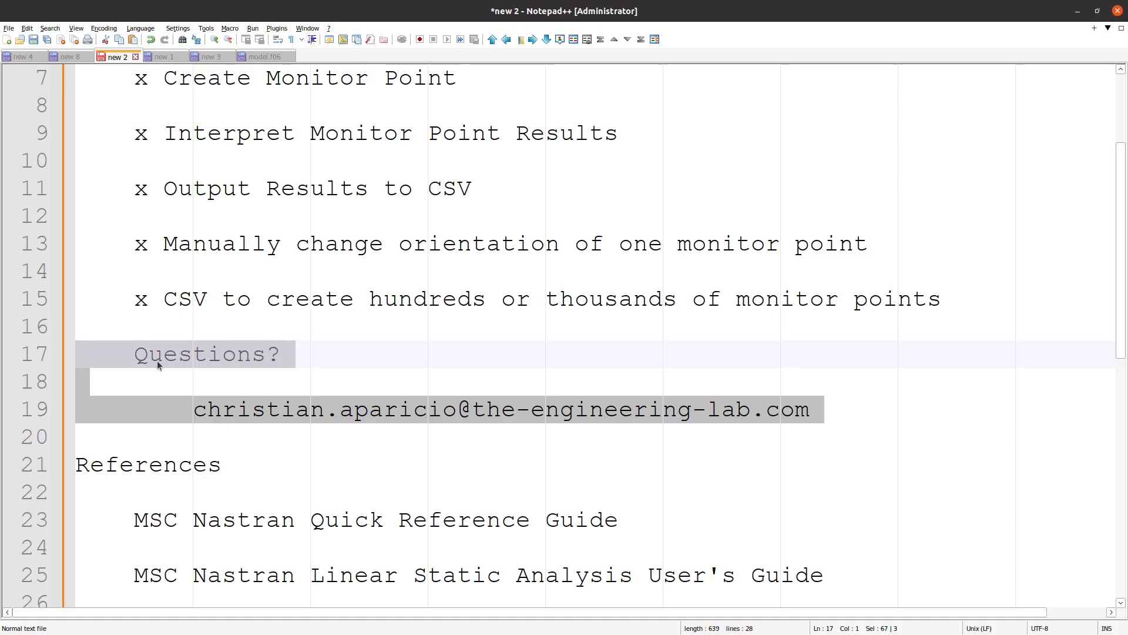
- In the Notepad++ notes, delete the three-line MONSUM1 PSUM501 entry above the Agenda heading
scroll(157, 363, "up", 2)
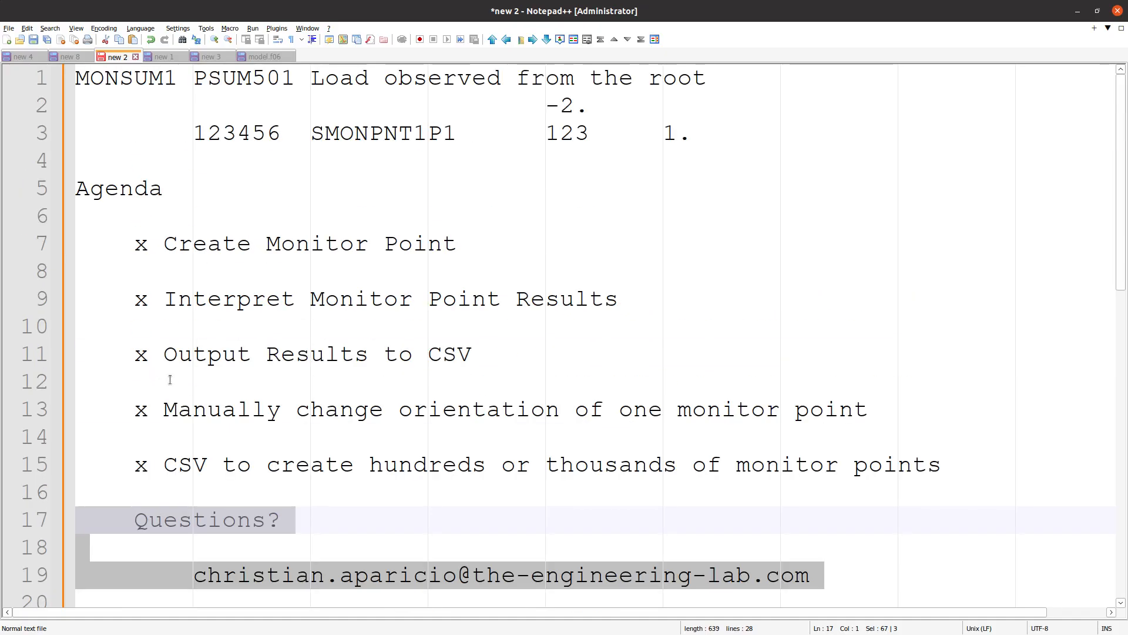
left_click_drag(708, 134, 1, 12)
key("Delete")
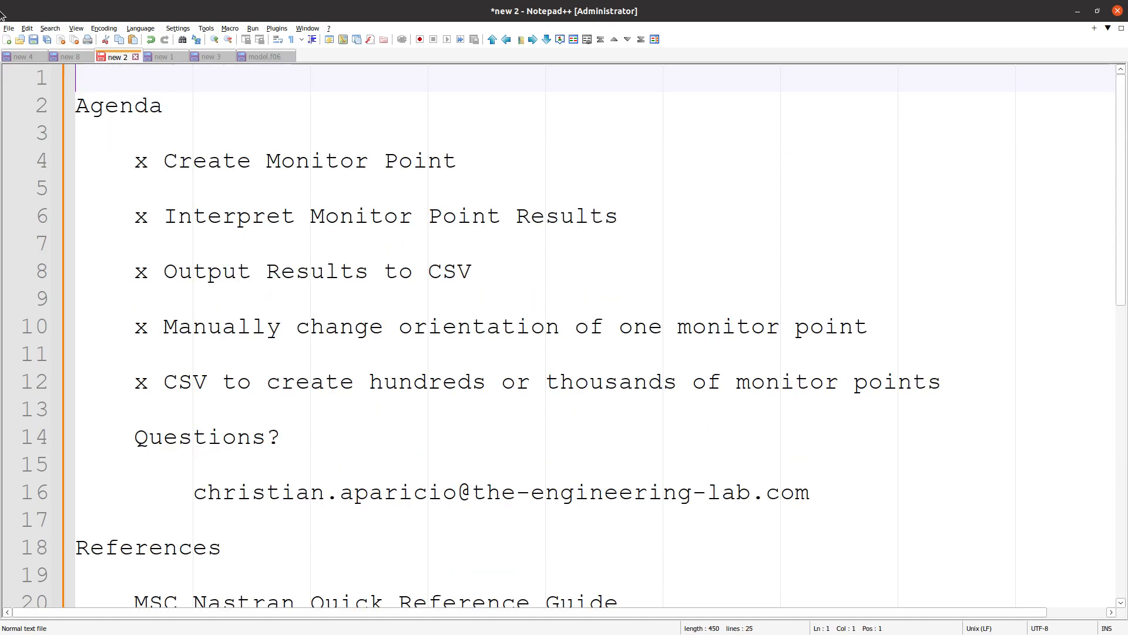
- Remove the x marks in front of the five agenda items, from Create Monitor Point to the CSV item
left_click(164, 172)
left_click_drag(163, 172, 137, 383)
key("Delete")
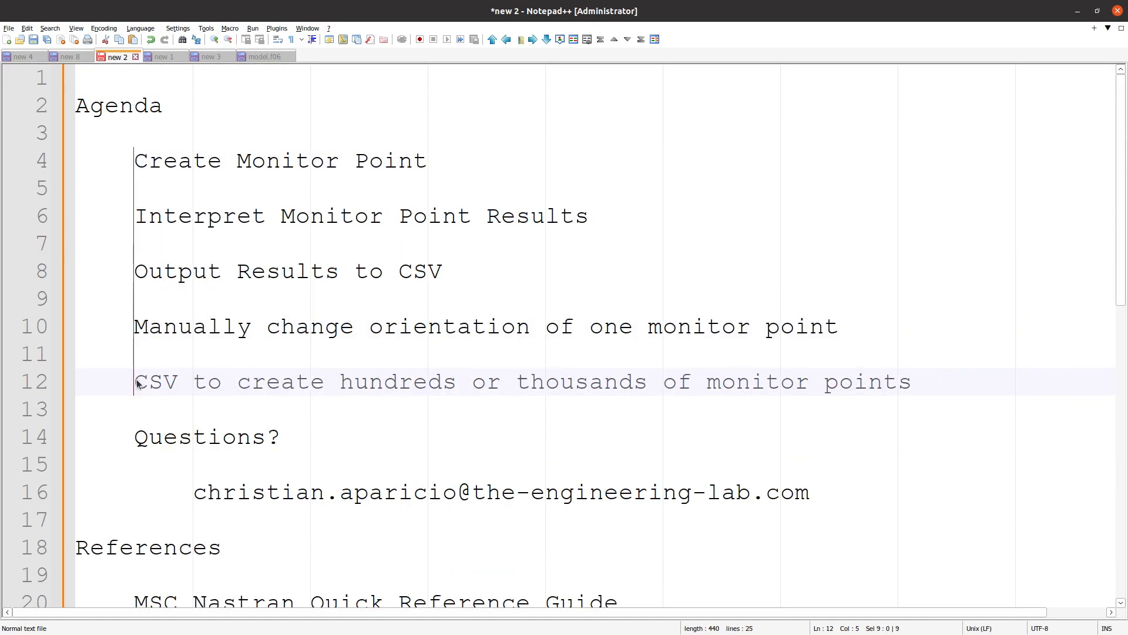
- Highlight the Create Monitor Point agenda line, review the MONSUMT format table in the Quick Reference Guide PDF, and return to the notes
double_click(197, 160)
left_click(197, 160)
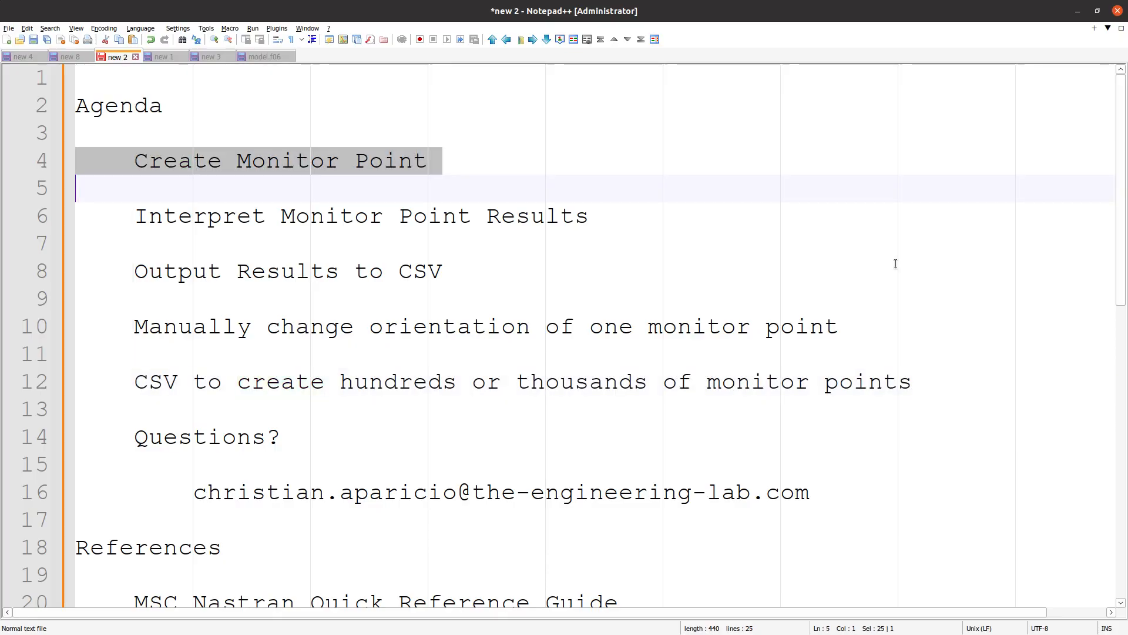
key("alt+Tab")
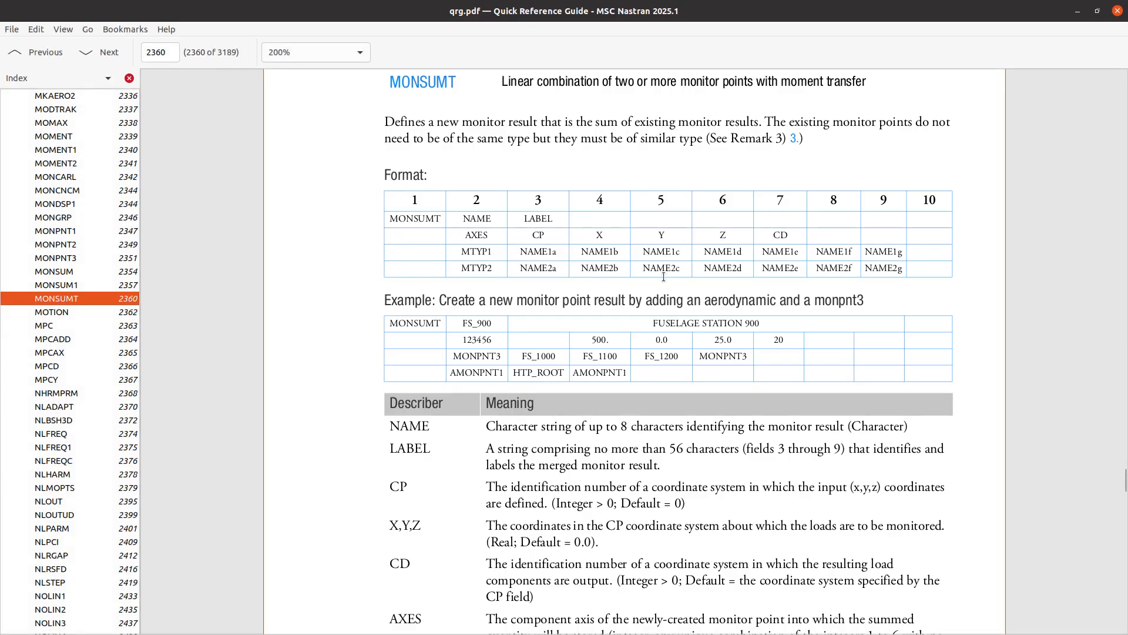
scroll(663, 276, "up", 2)
left_click_drag(500, 255, 824, 280)
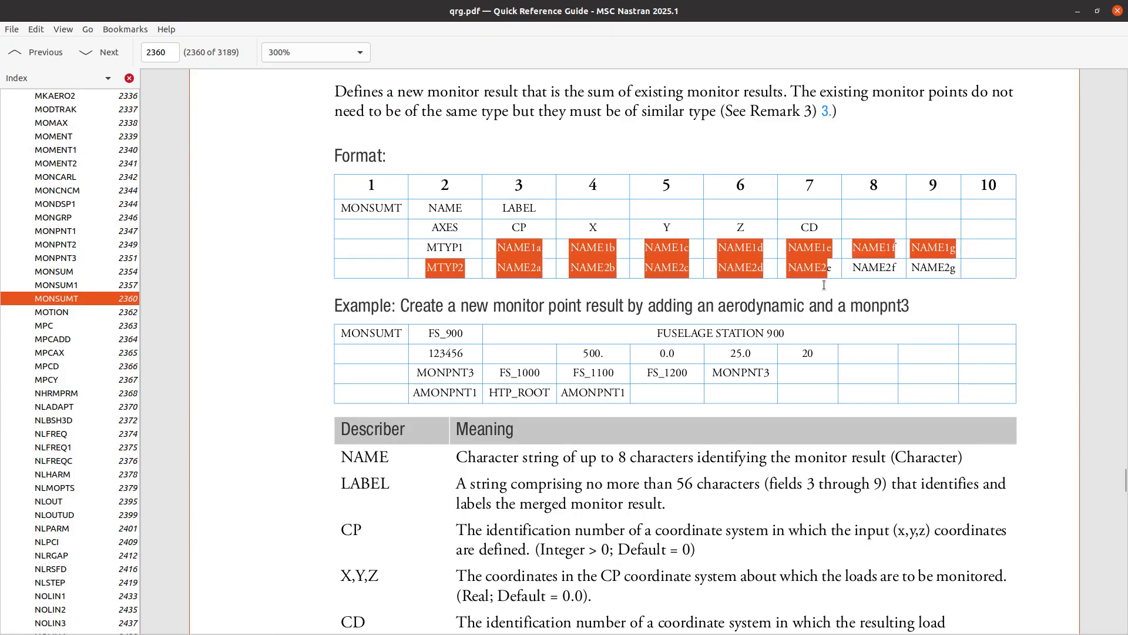
left_click(823, 287)
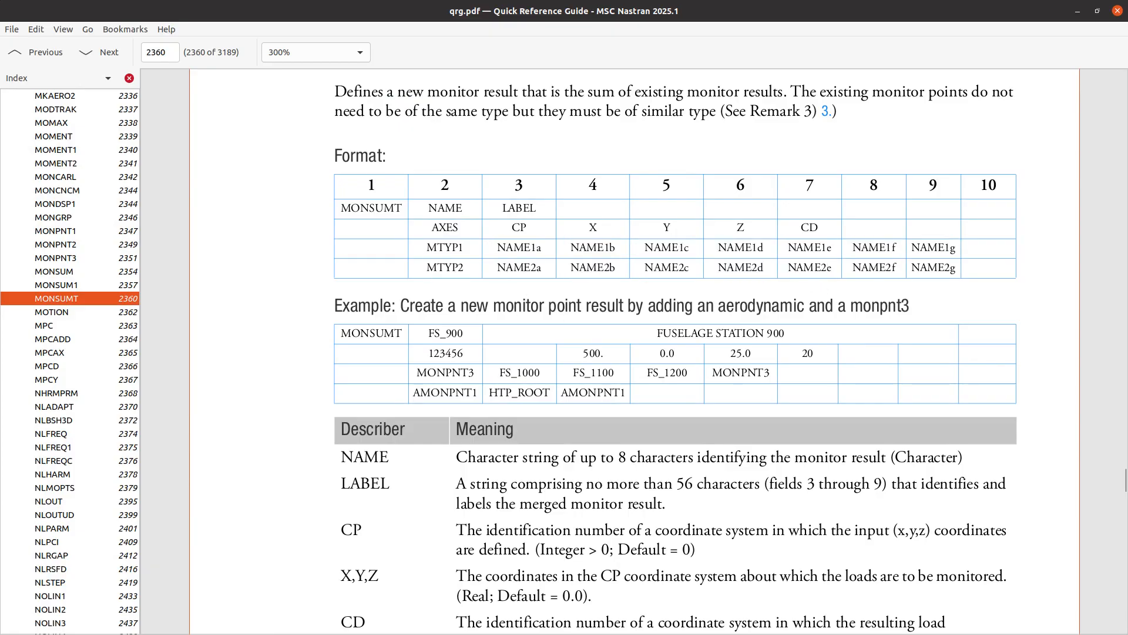
key("alt+Tab")
left_click(134, 169)
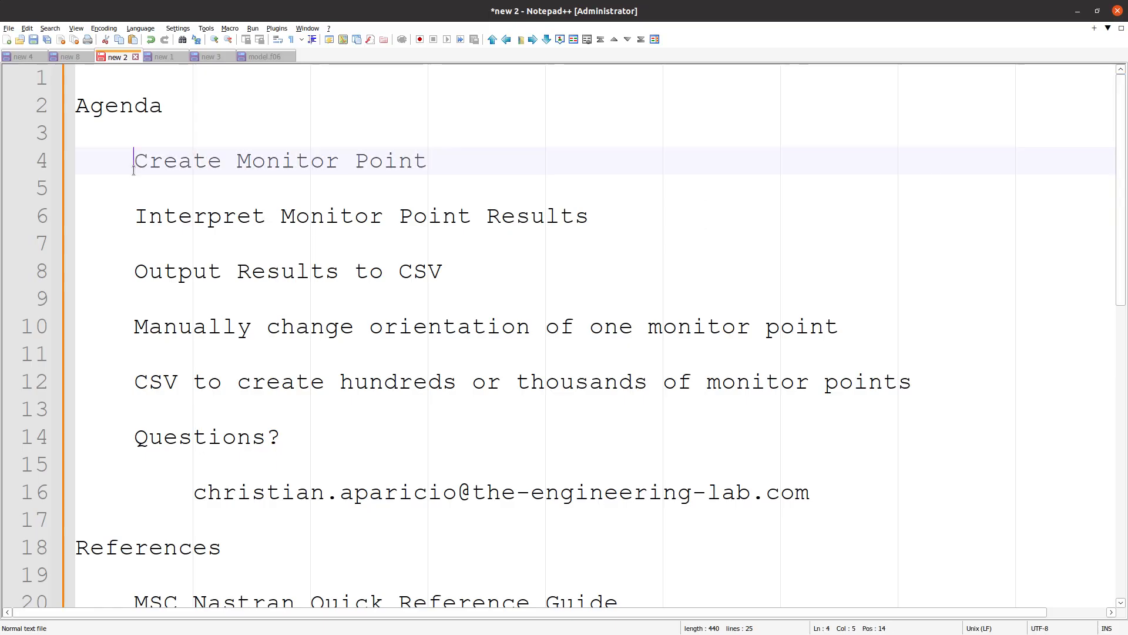
type("x")
left_click(134, 215)
type("x")
left_click(133, 273)
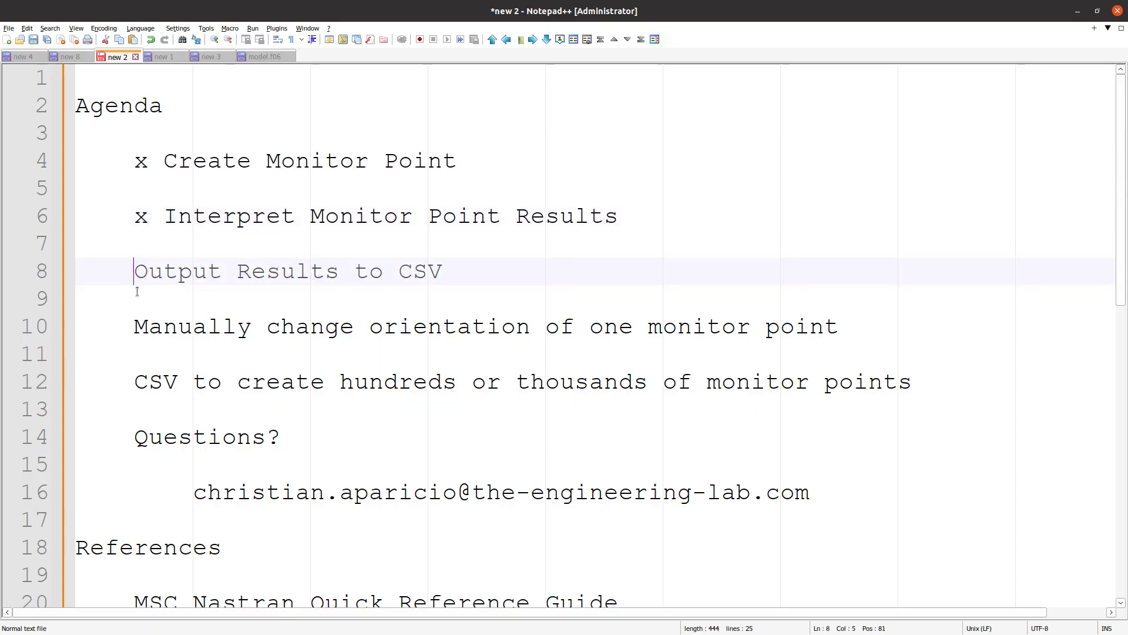
key("ctrl+z")
key("ctrl+z")
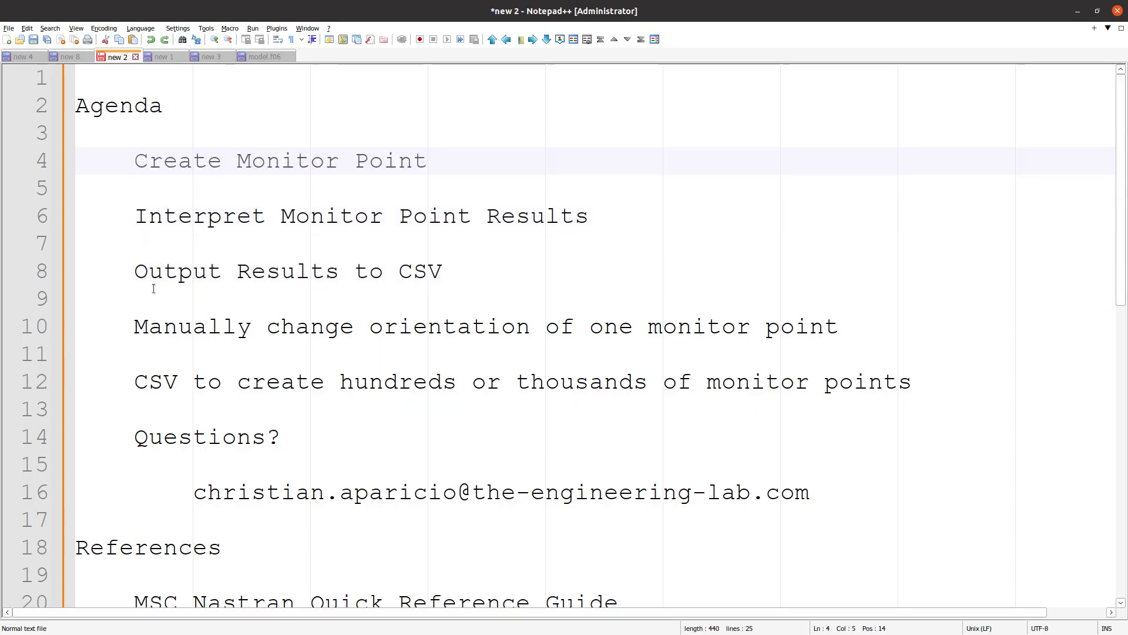
- Highlight the agenda line on manually changing one monitor point's orientation, and the one on creating many monitor points from CSV
triple_click(176, 322)
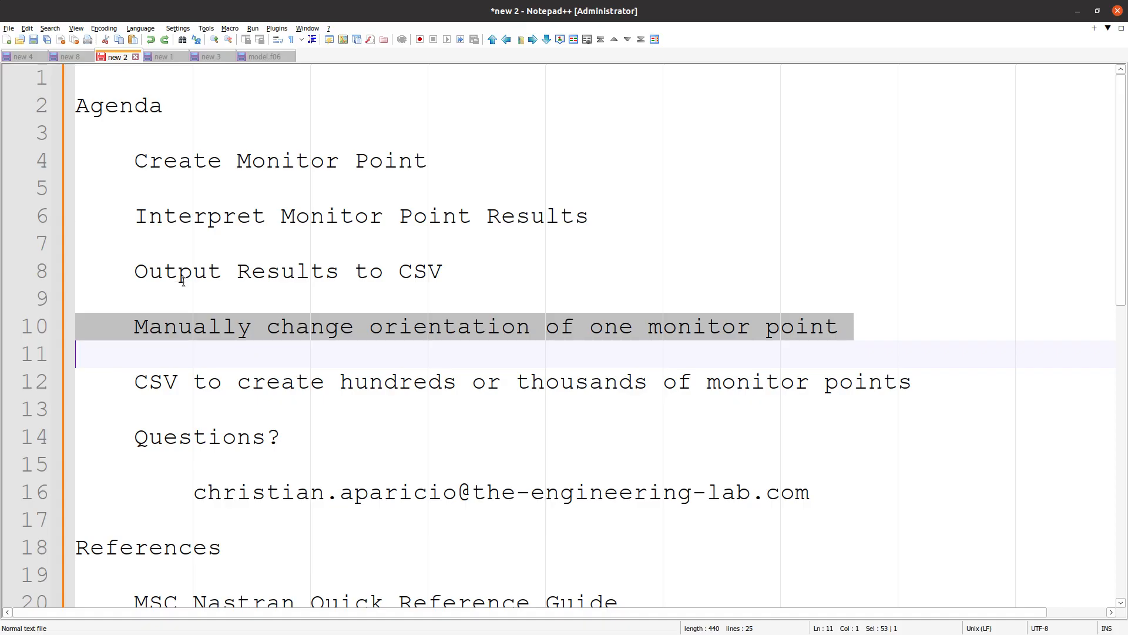
triple_click(173, 383)
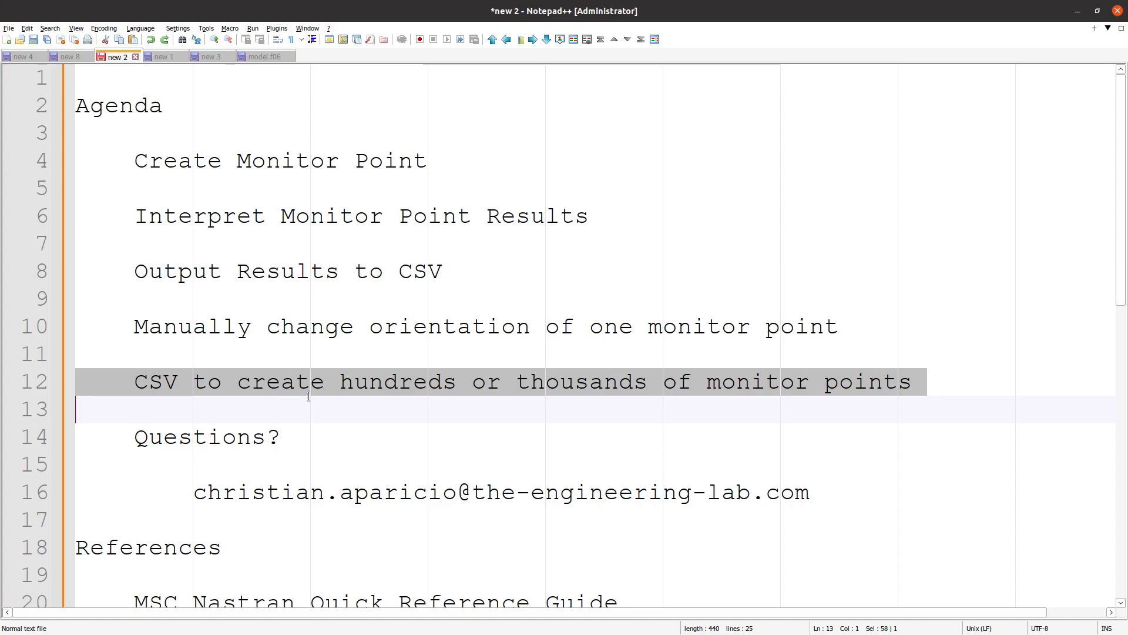
- In the web app's MONSUMT form, set the name to P401 and the label to "Summation at the root", and select axes 1 through 6
key("alt+Tab")
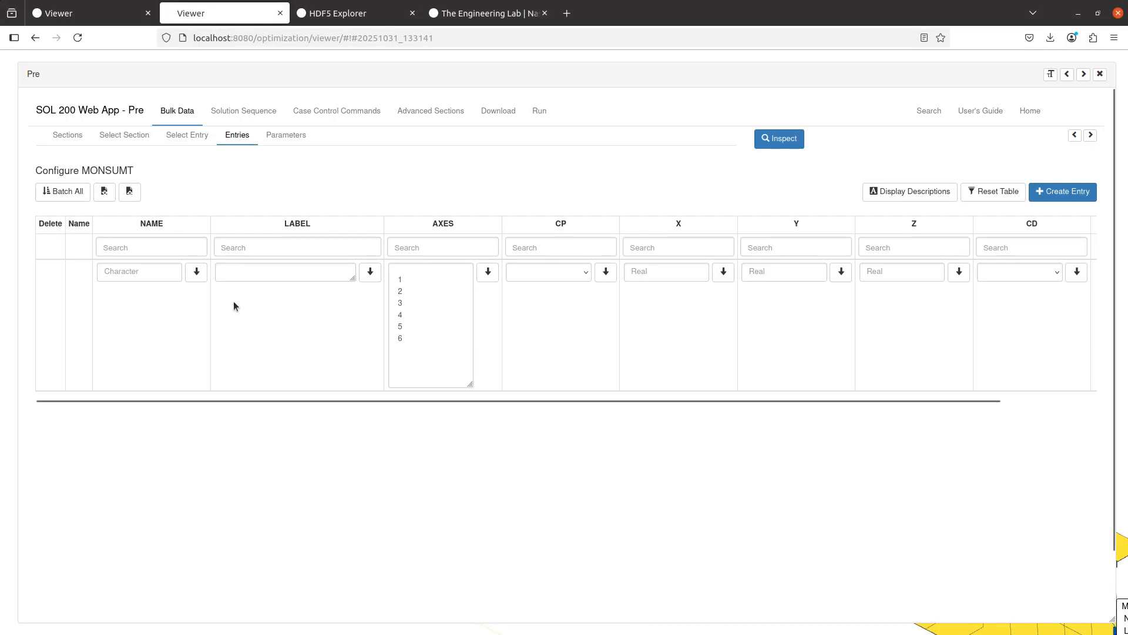
left_click(164, 276)
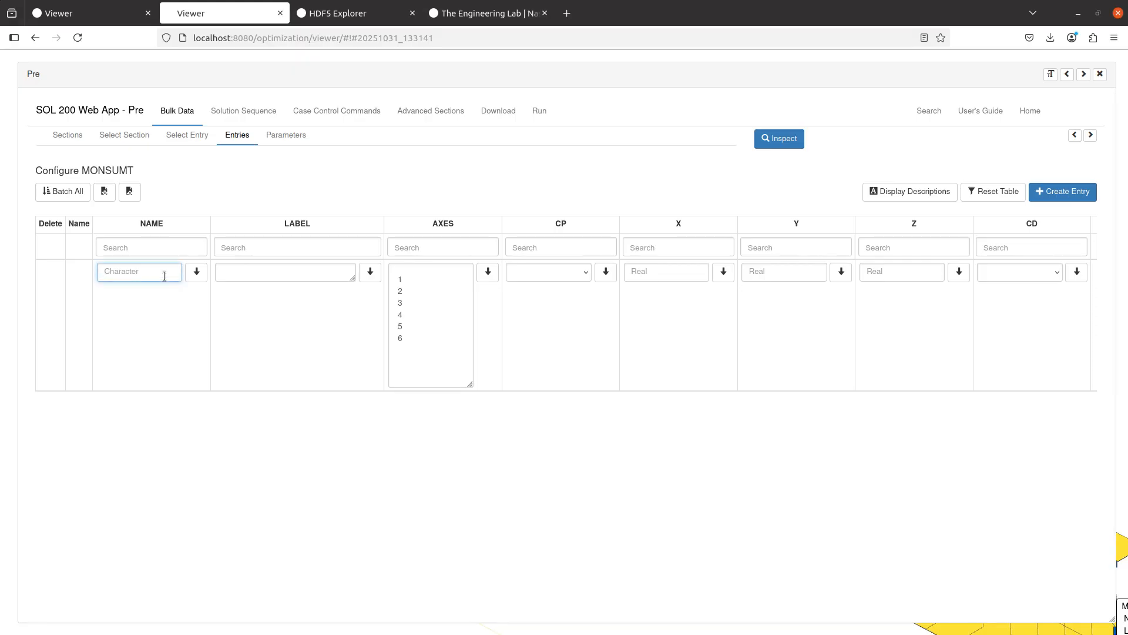
type("P401")
left_click(253, 273)
type("Summ")
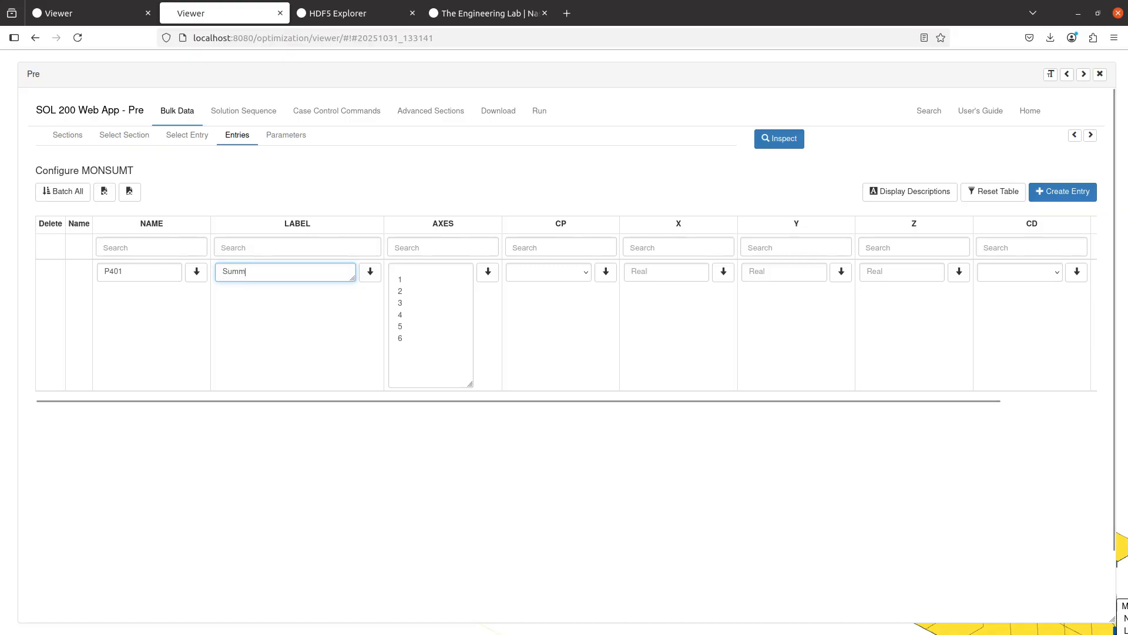
type("ation at the root")
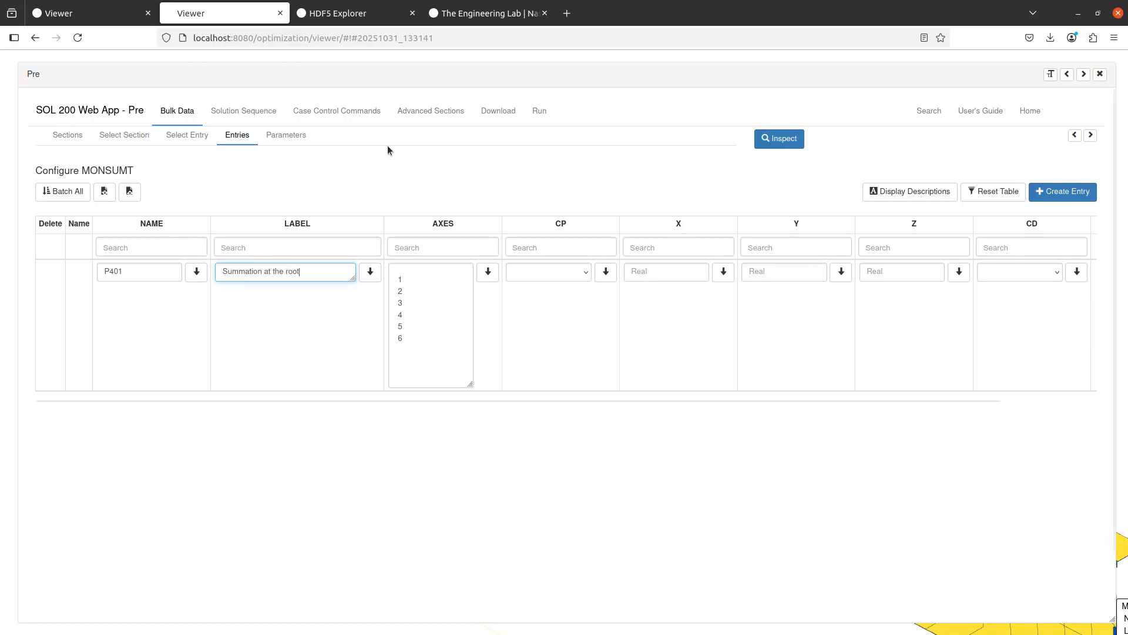
left_click_drag(433, 279, 435, 349)
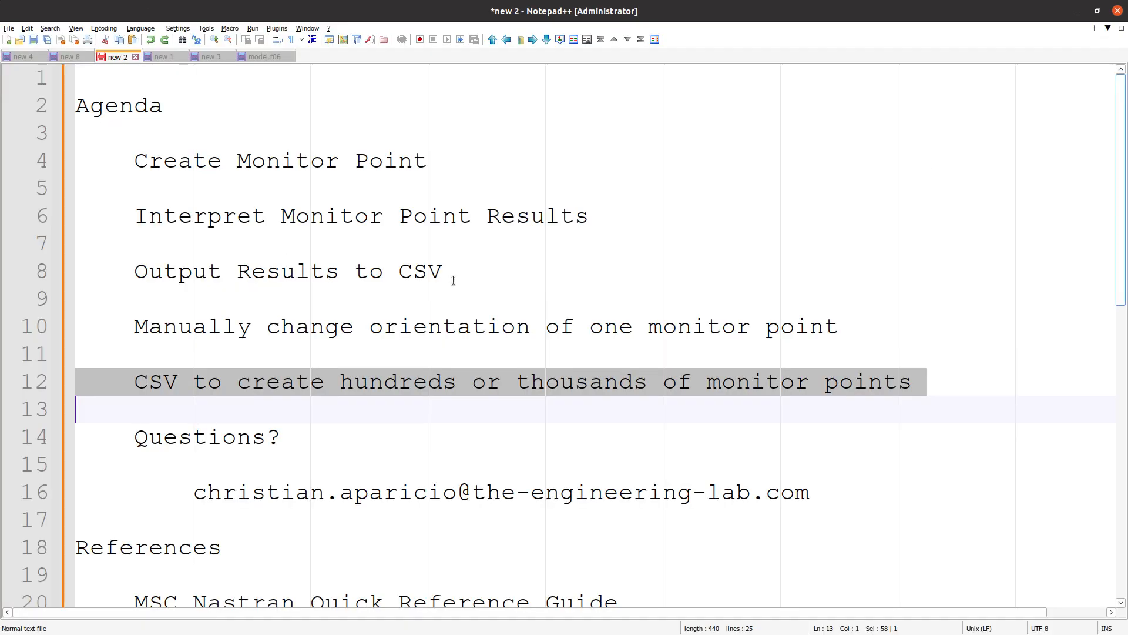
- Show model.f06 in Notepad++, keep it in the editor, and highlight monitor point P901's CX to CMZ rigid applied results
left_click(289, 58)
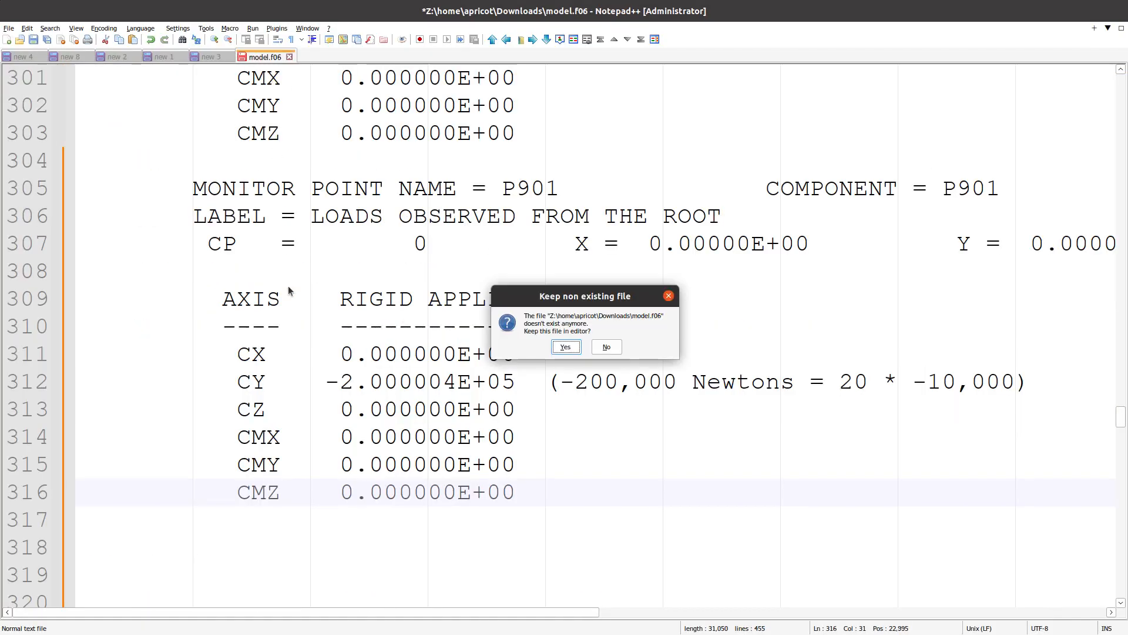
left_click(579, 347)
left_click_drag(523, 492, 48, 344)
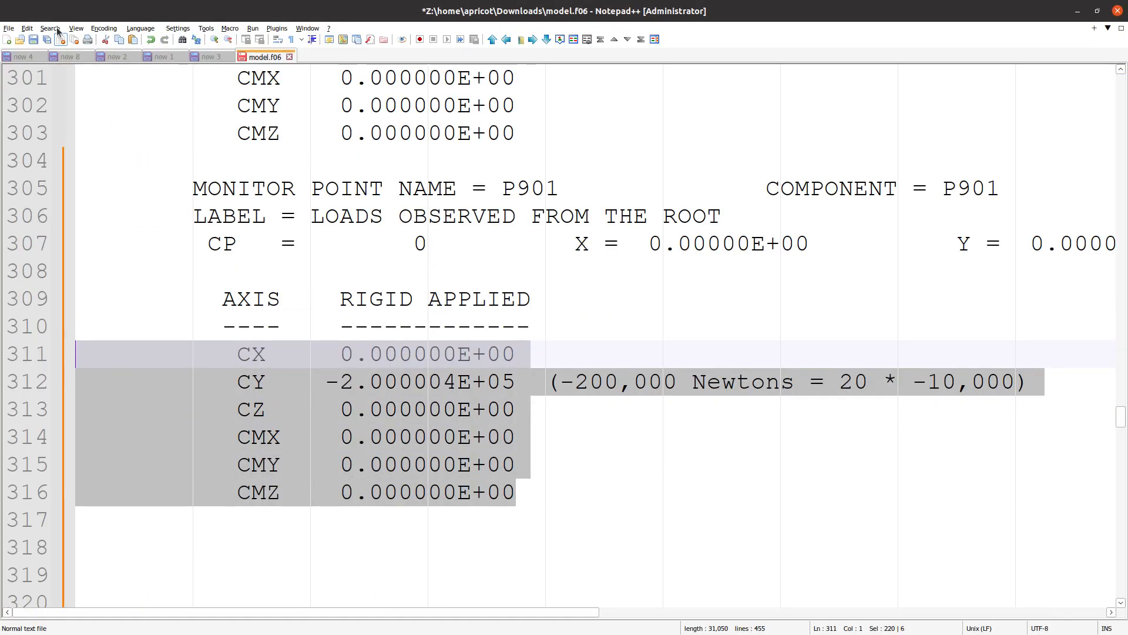
- Copy monitor point P901's whole result block, from its name line to the CMZ row, from model.f06 into a new document
left_click(453, 433)
left_click_drag(531, 499, 68, 191)
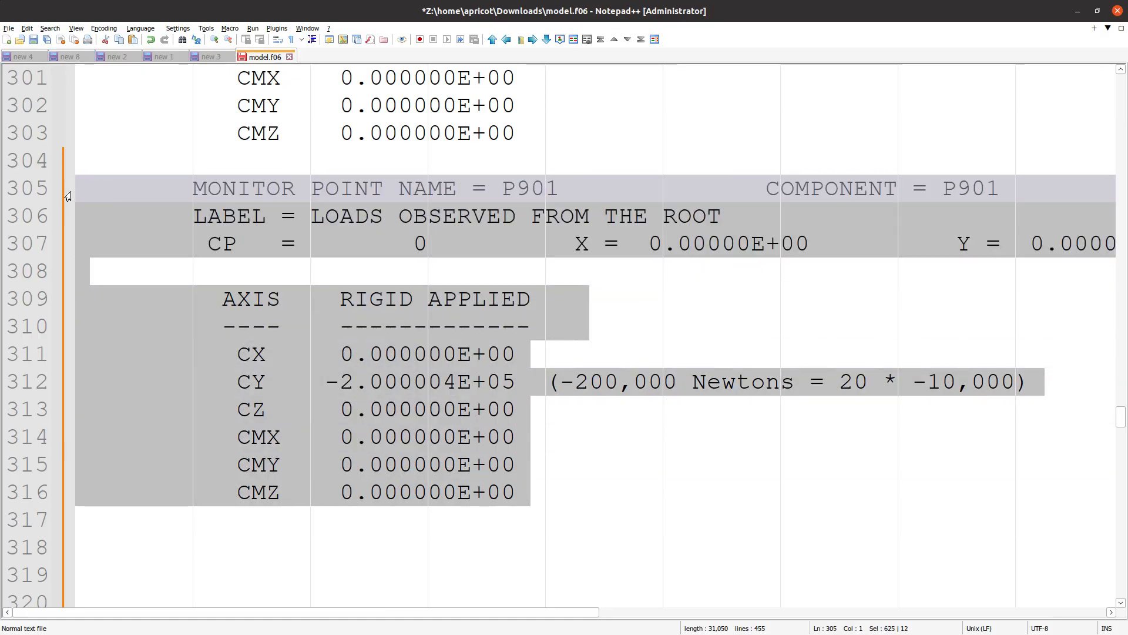
key("ctrl+c")
left_click(7, 39)
key("ctrl+v")
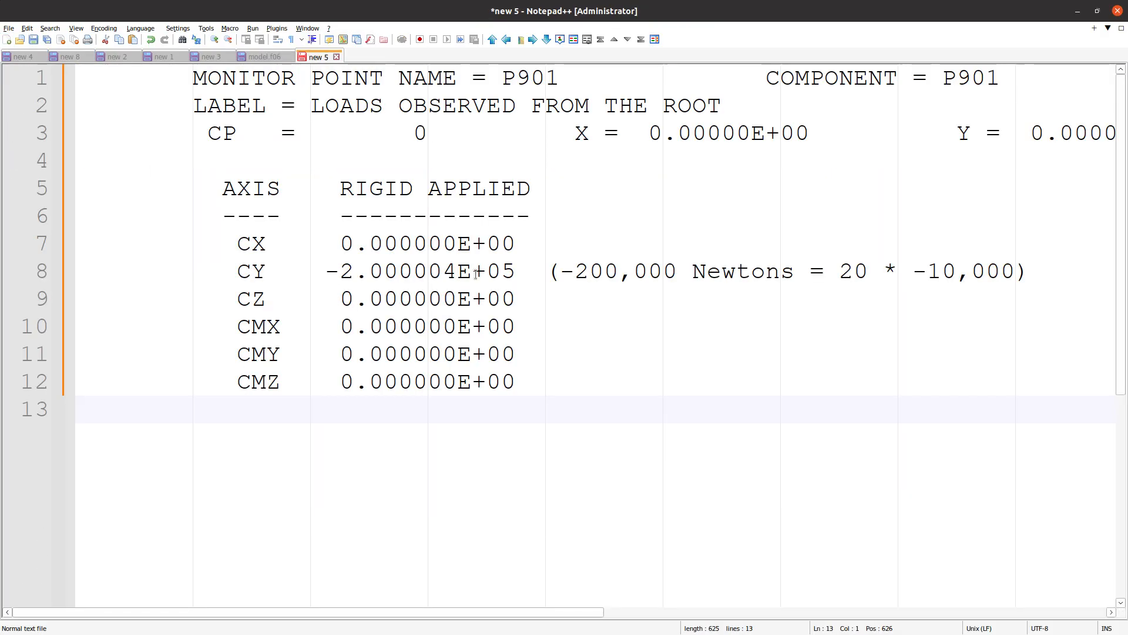
- Check the MONSUMT form in the web app, and delete the name, label and CP lines from the copied block in Notepad++
left_click(1077, 12)
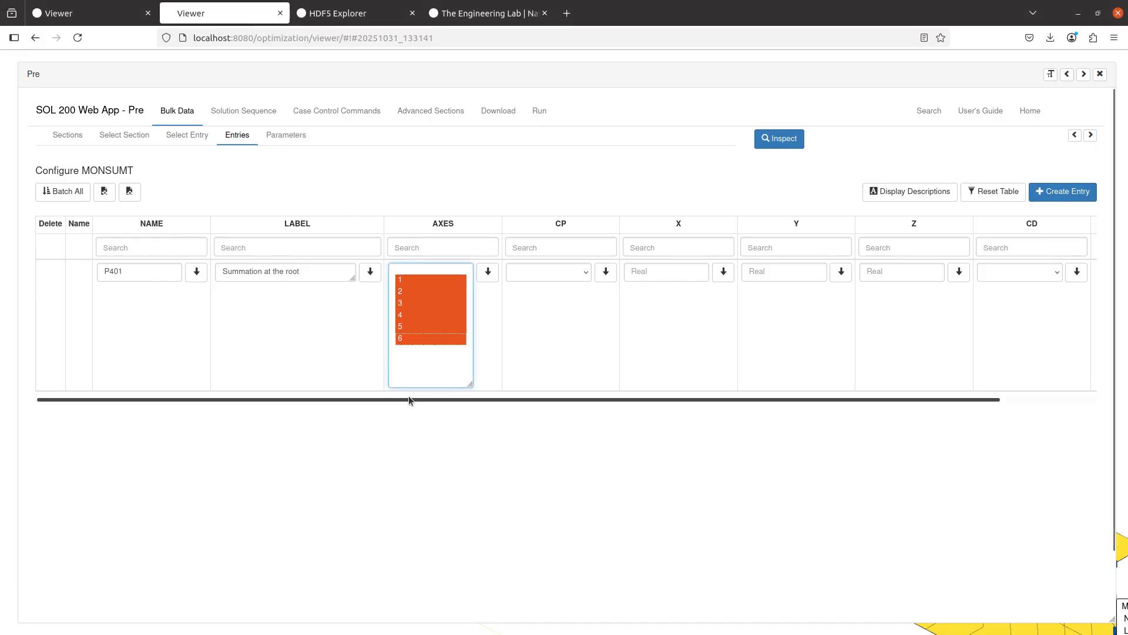
mouse_move(275, 400)
left_mouse_down()
mouse_move(890, 416)
mouse_move(265, 402)
left_mouse_up()
key("alt+Tab")
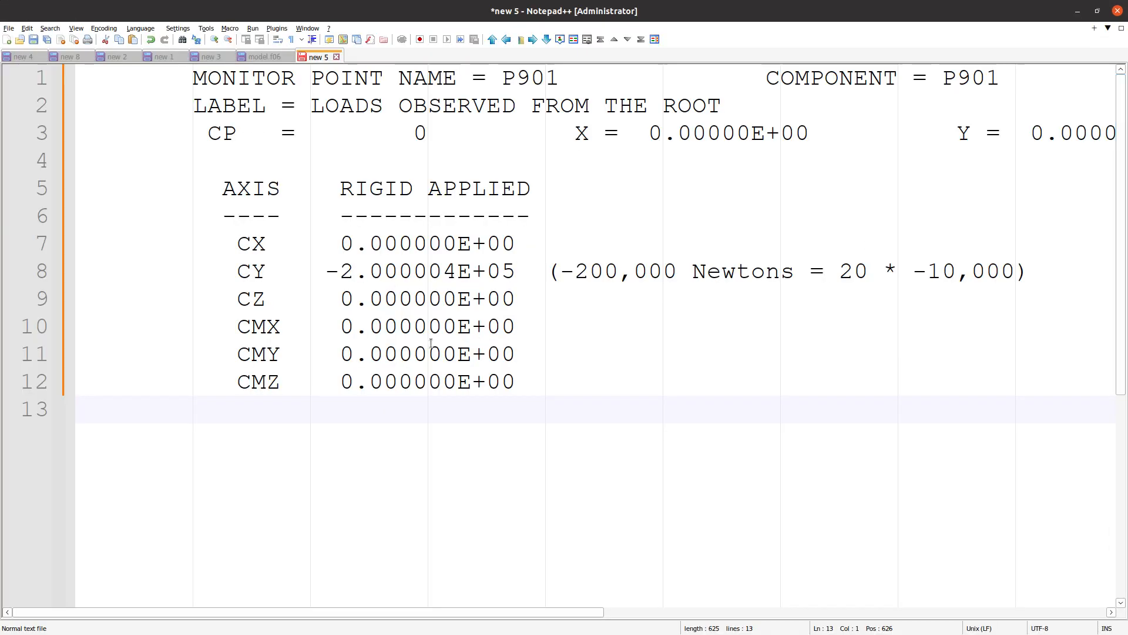
left_click_drag(559, 408, 134, 245)
left_click_drag(480, 160, 77, 78)
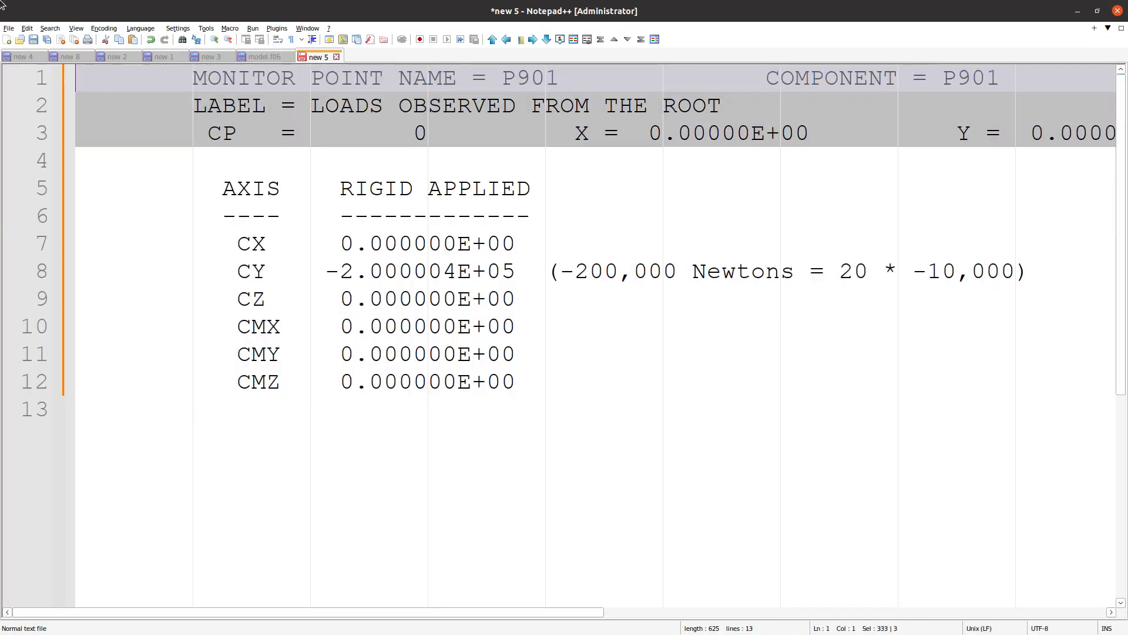
key("Delete")
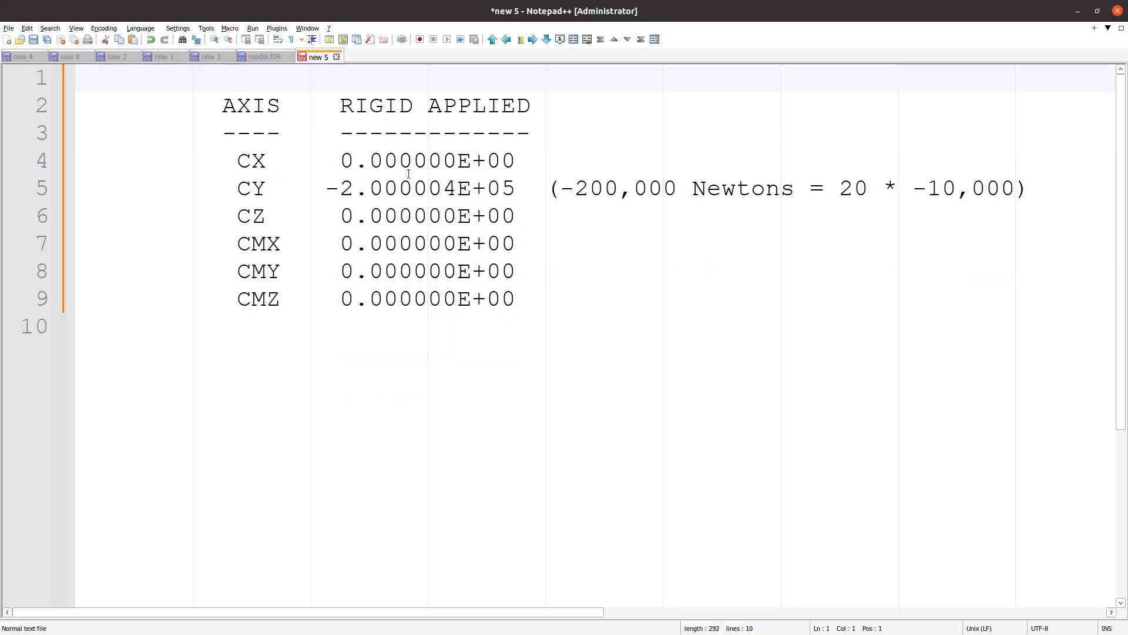
- Delete every row except CY from the copied table, and select only axis 2 in the web app's MONSUMT form
triple_click(317, 187)
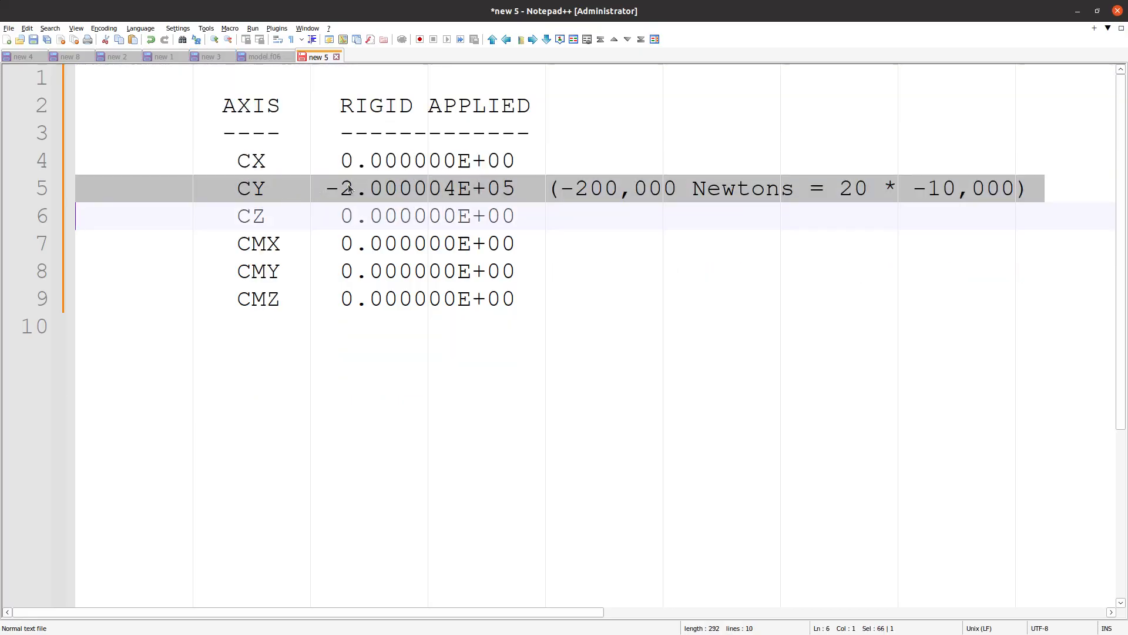
triple_click(336, 160)
key("Delete")
left_click_drag(523, 294, 77, 188)
key("Delete")
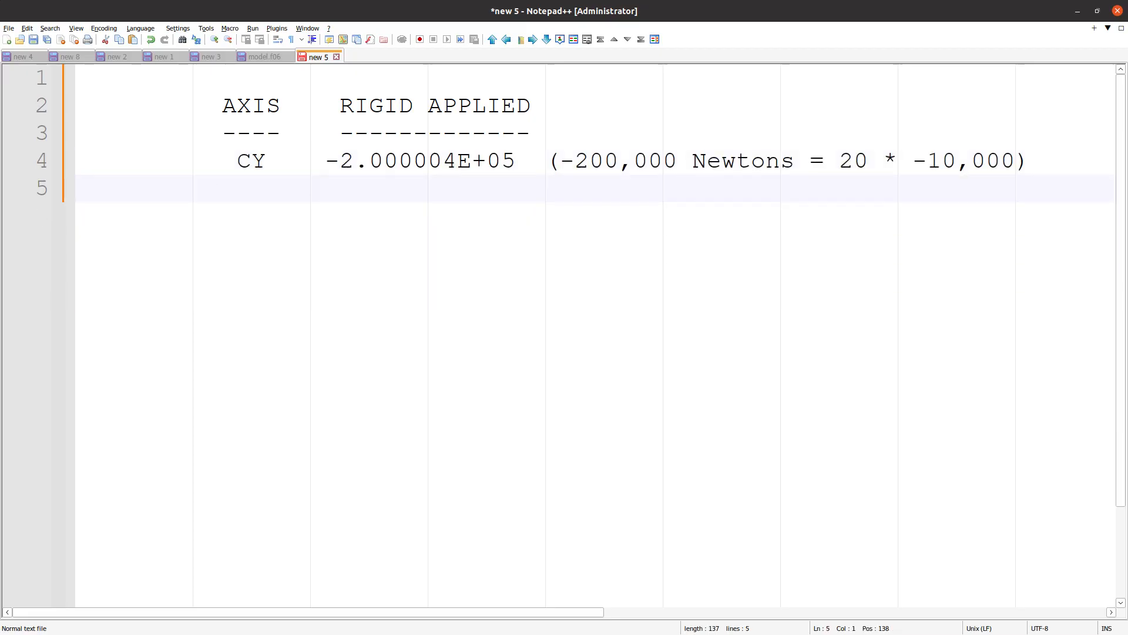
key("alt+Tab")
left_click(410, 292)
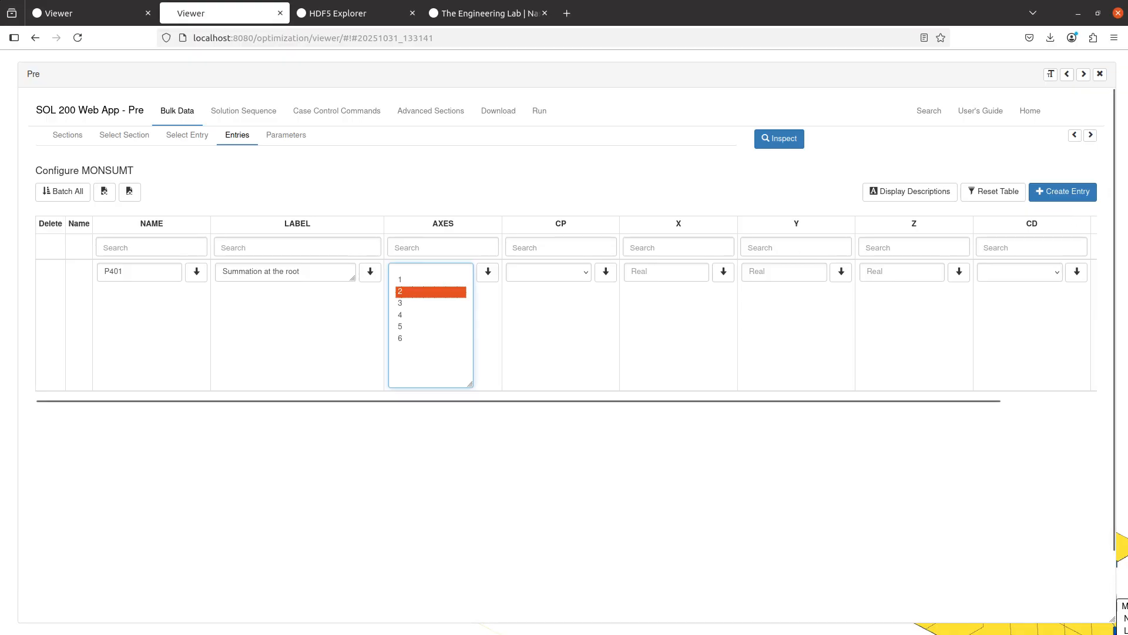
- Back in Notepad++, undo the row deletions and change the CMZ value to 5.000000E+00
key("alt+Tab")
key("ctrl+z")
key("ctrl+z")
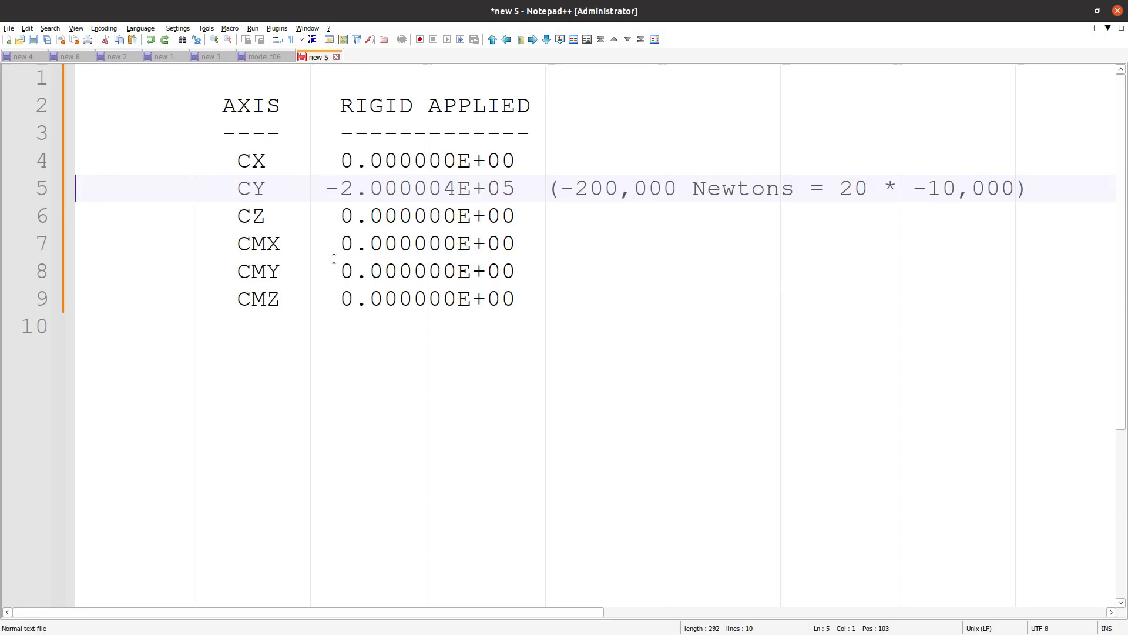
double_click(340, 300)
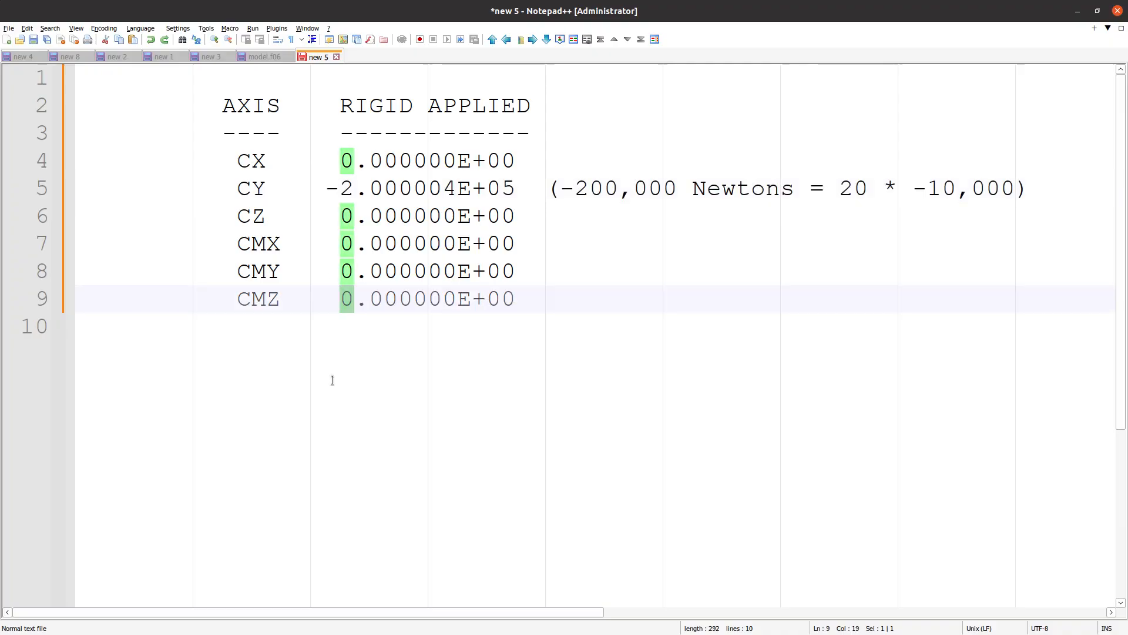
type("5")
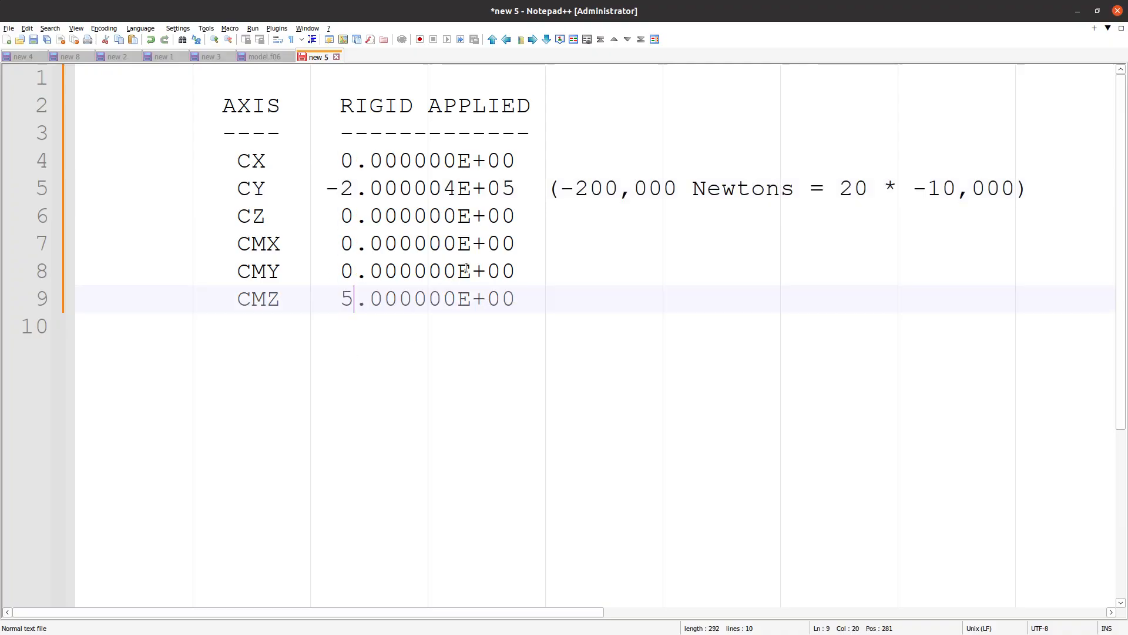
- Delete the CX through CMY rows from the copied table, and select only axis 6 in the web app's MONSUMT form
left_click_drag(530, 267, 19, 143)
key("Delete")
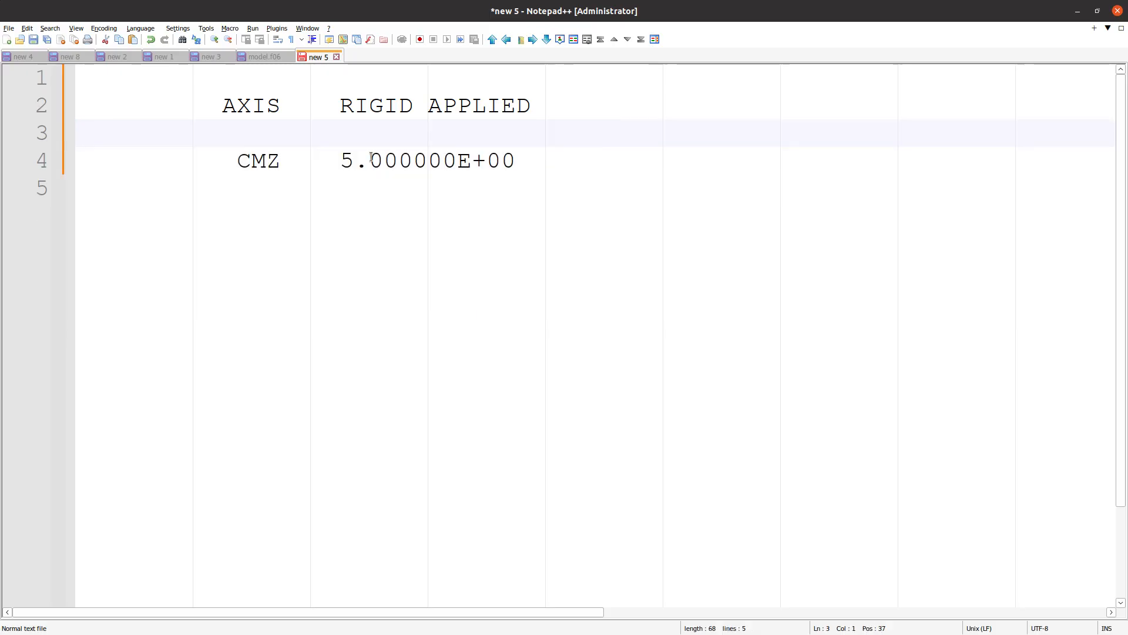
key("alt+Tab")
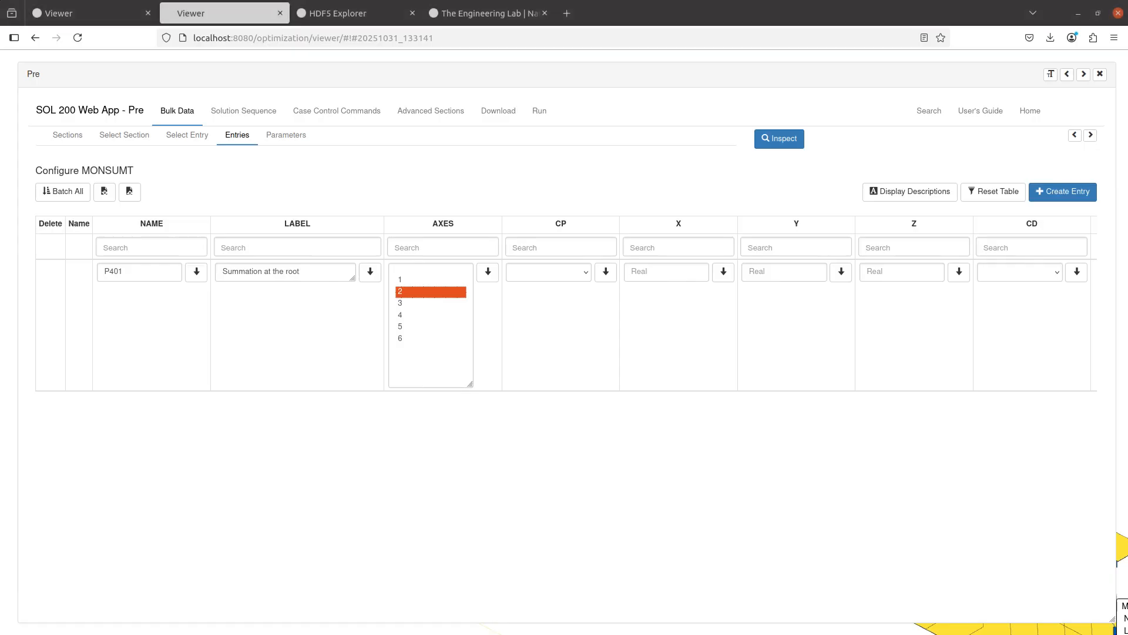
left_click(415, 340)
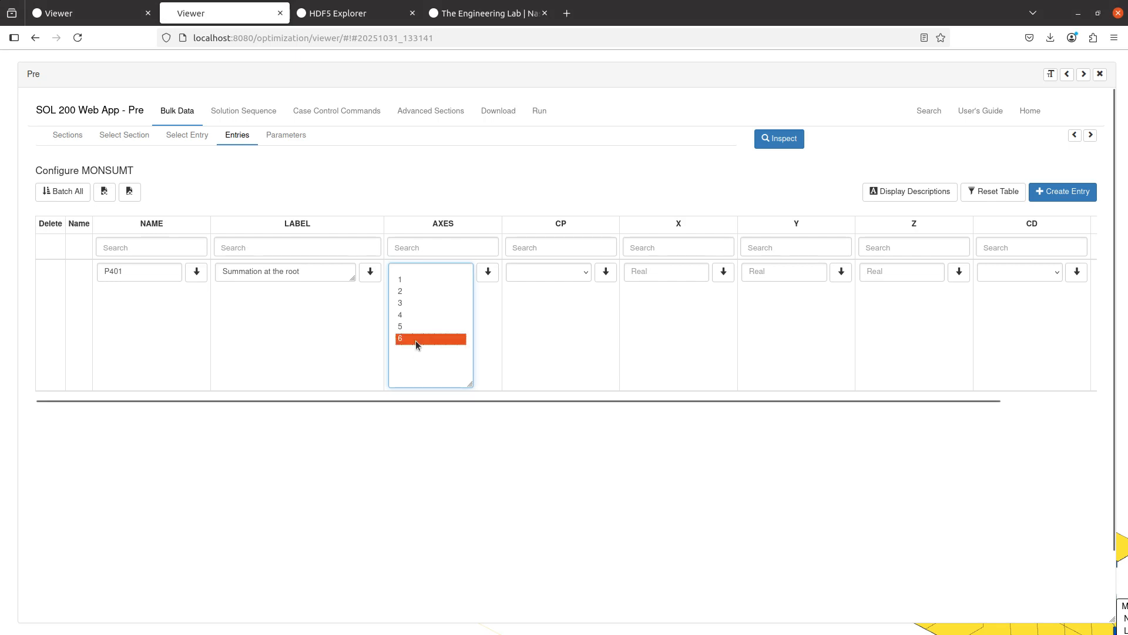
- Back in Notepad++, undo the row deletion and CMZ value change, and highlight the CX to CMZ rows
key("alt+Tab")
key("ctrl+z")
key("ctrl+z")
key("ctrl+z")
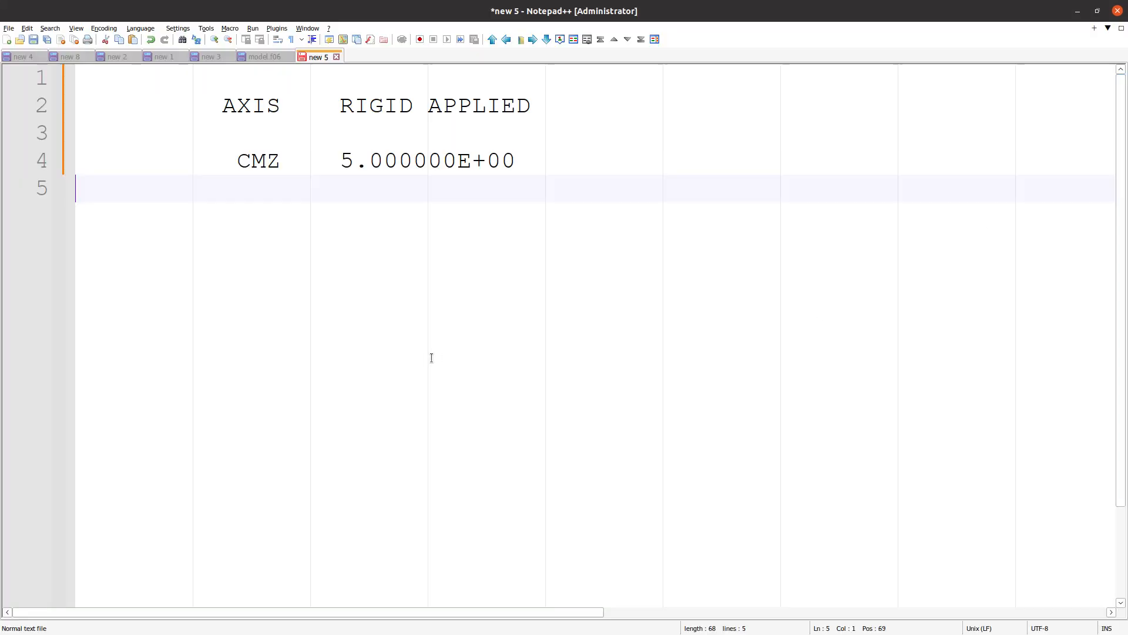
left_click_drag(522, 314, 82, 160)
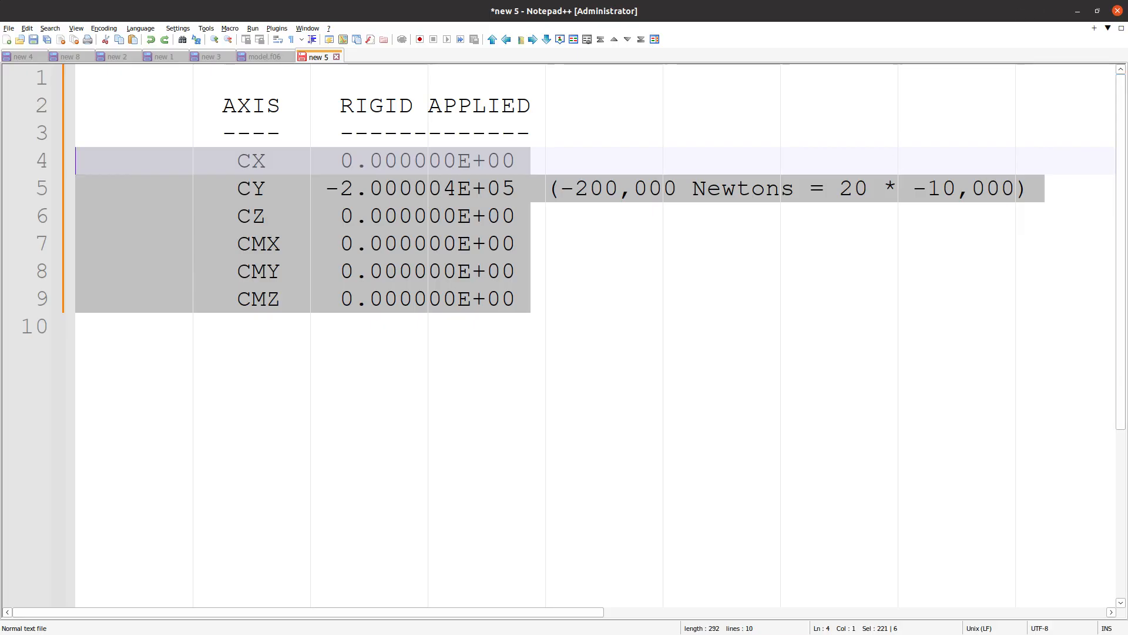
- In the web app, look at monitor point P1 on the beam, reselect axes 1 through 6 in the MONSUMT form, and create an entry
key("alt+Tab")
left_click(1101, 76)
scroll(495, 192, "down", 5)
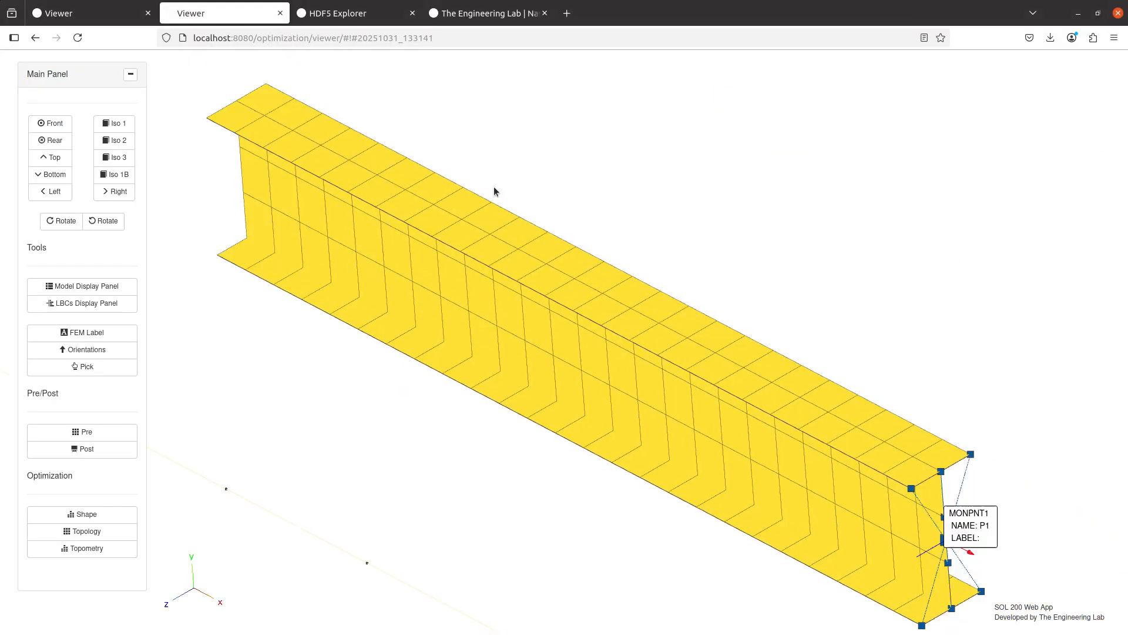
scroll(614, 262, "up", 10)
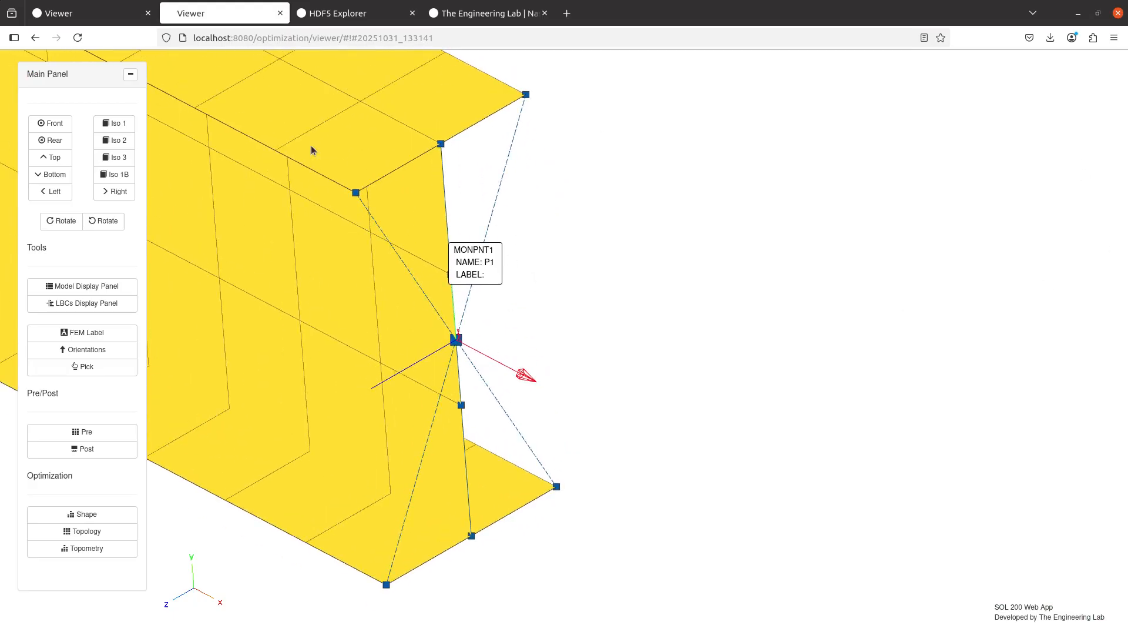
left_click(106, 435)
left_click_drag(435, 280, 435, 303)
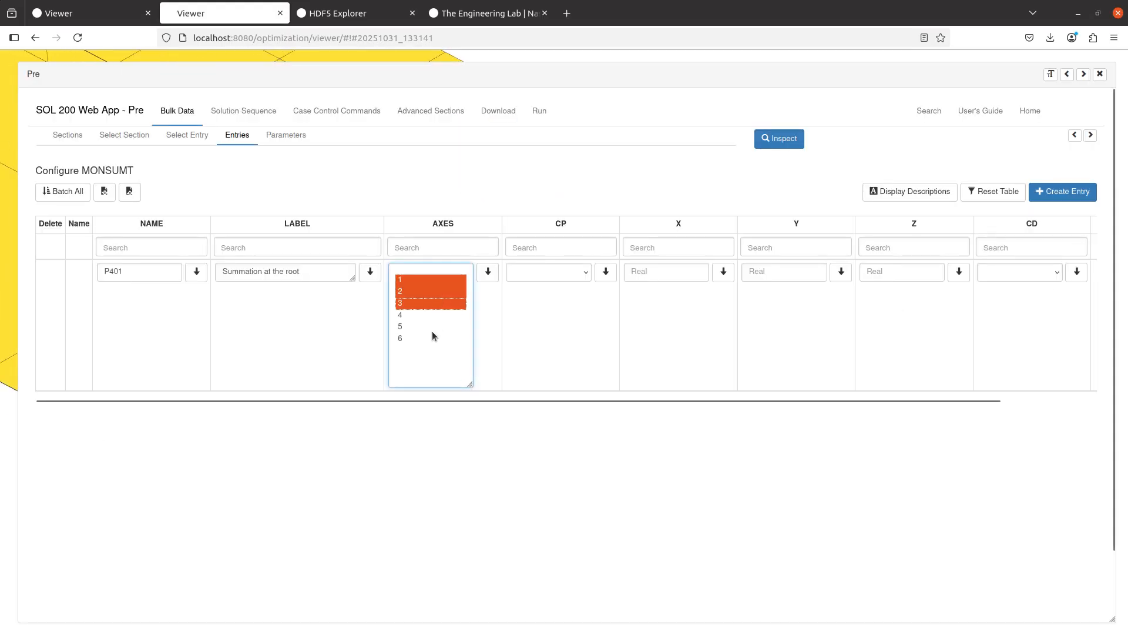
left_click(1062, 193)
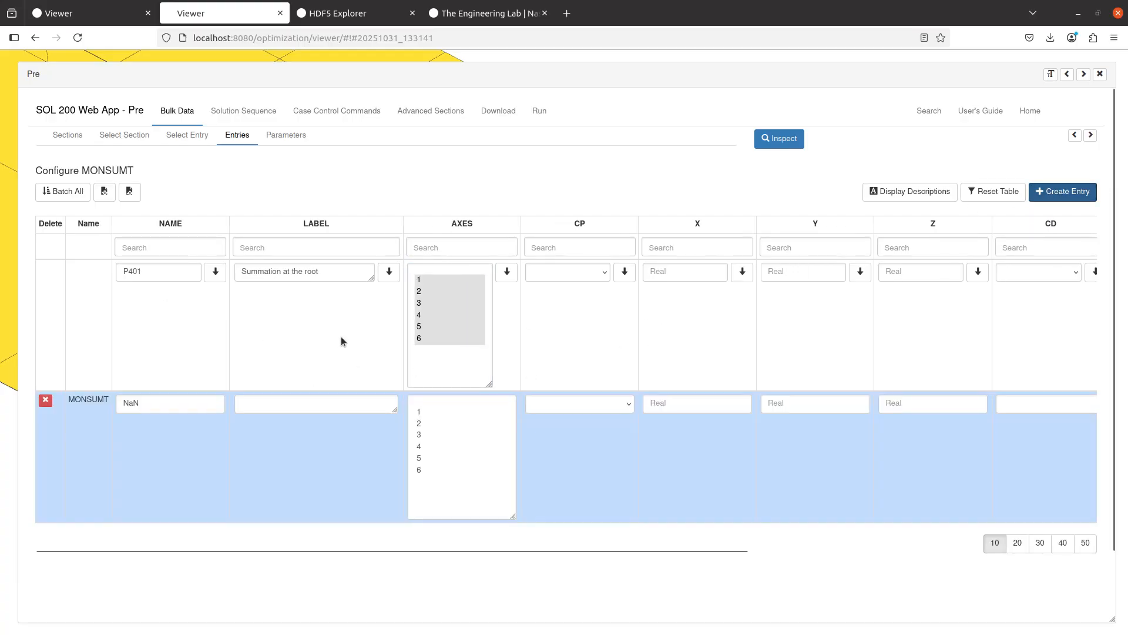
- Move the name P401 and label "Summation at the root" into the new MONSUMT entry, and select its axes 1 through 6
left_click_drag(158, 274, 1, 261)
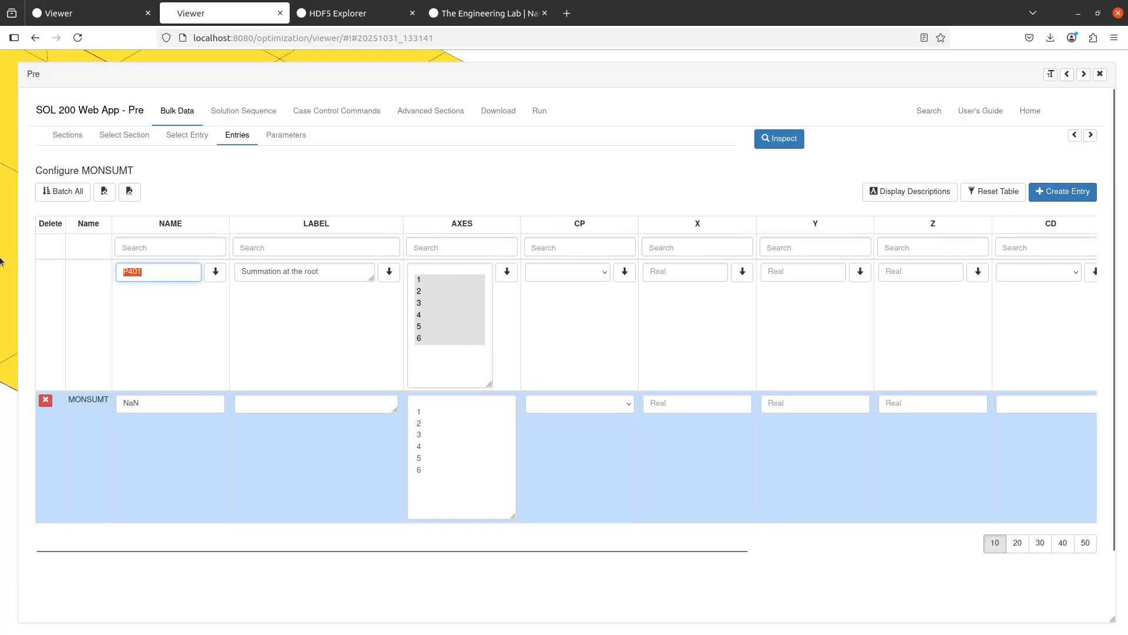
key("ctrl+x")
left_click(181, 402)
key("ctrl+a")
key("ctrl+v")
left_click(310, 268)
key("ctrl+a")
key("ctrl+x")
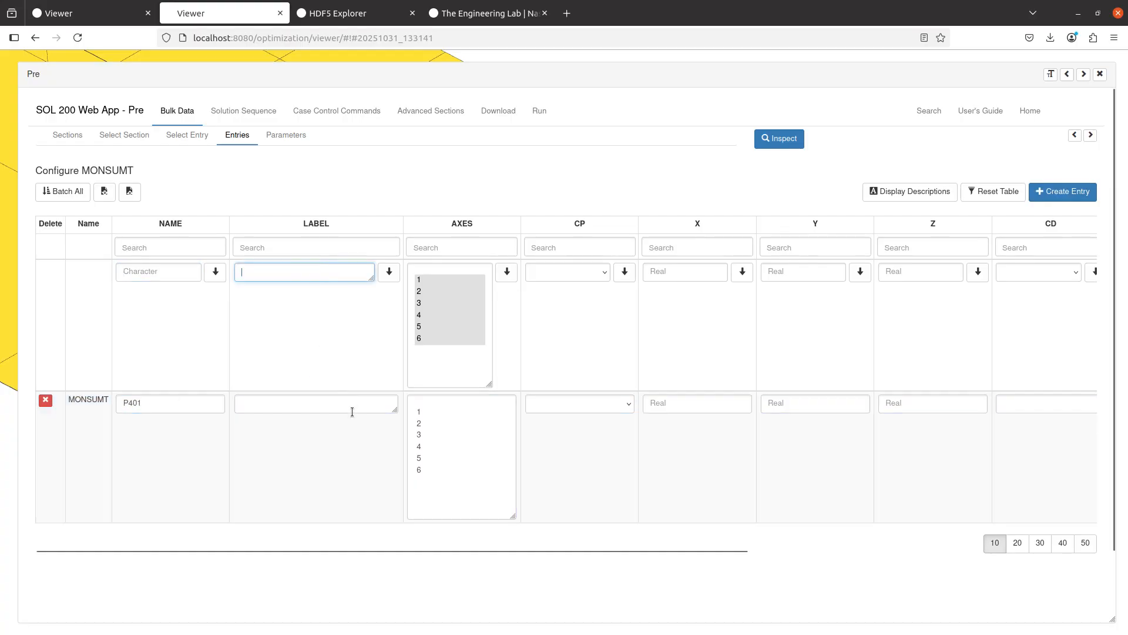
left_click(353, 405)
key("ctrl+v")
left_click_drag(422, 412, 435, 490)
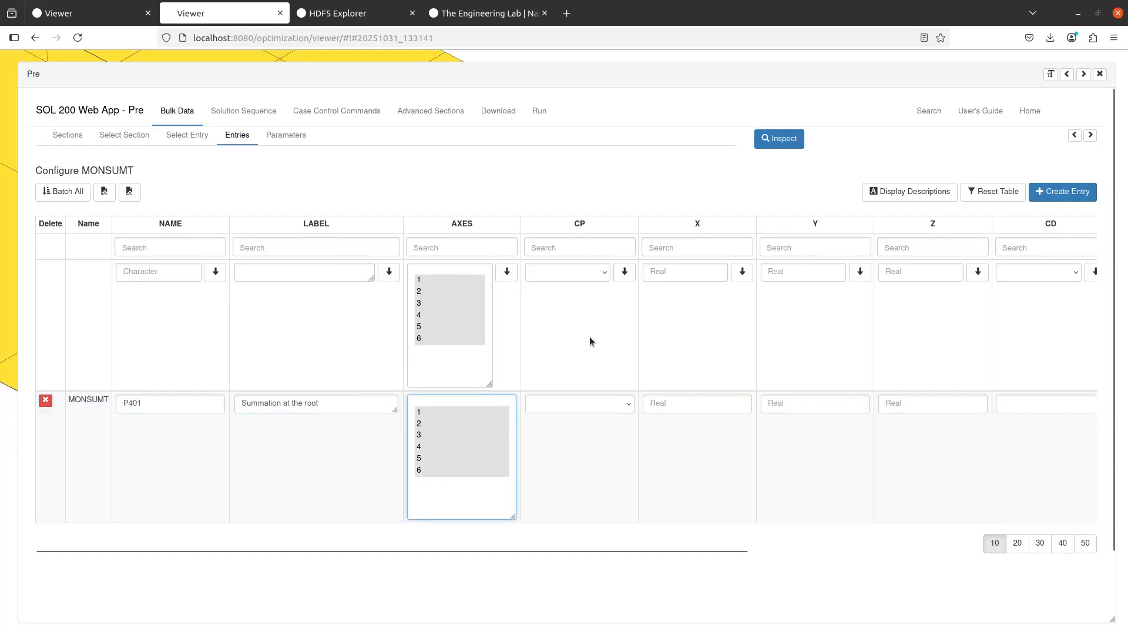
- Leave CP blank for MONSUMT entry P401 and set its Z coordinate to -2
left_click(587, 400)
left_click(591, 392)
scroll(633, 520, "right", 1)
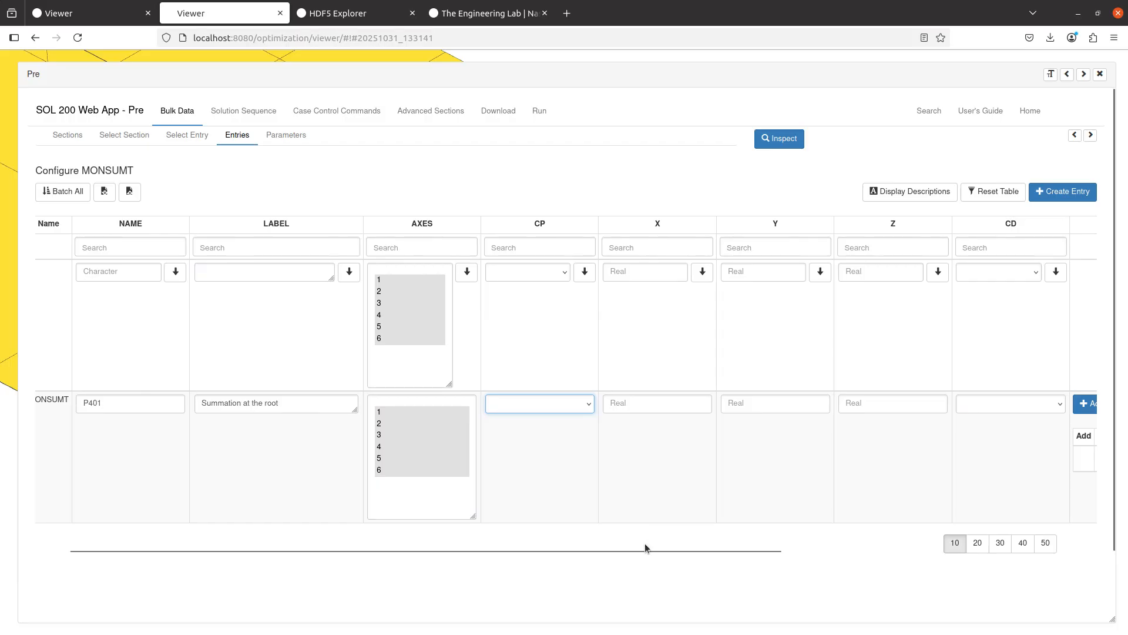
left_click_drag(644, 547, 745, 563)
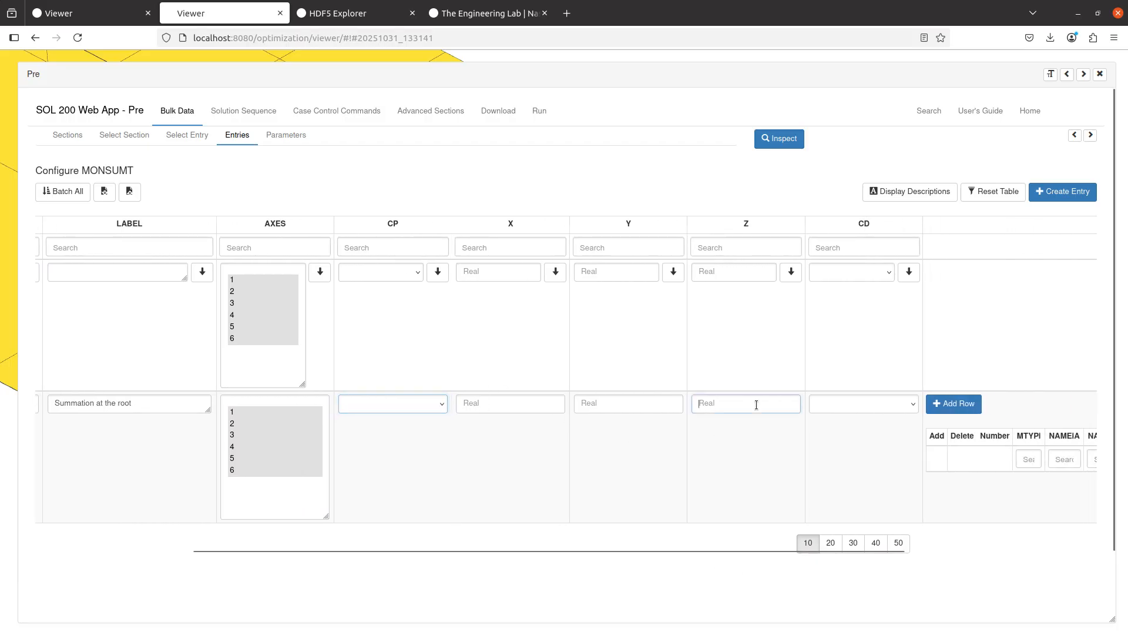
left_click(784, 405)
type("-3")
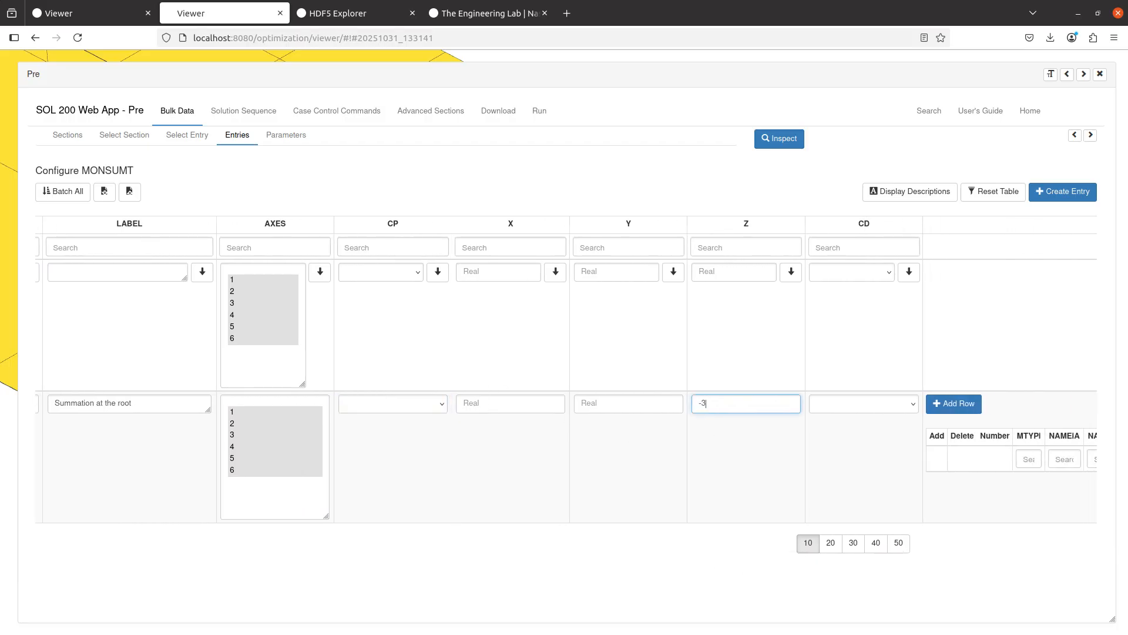
type(".")
key("Tab")
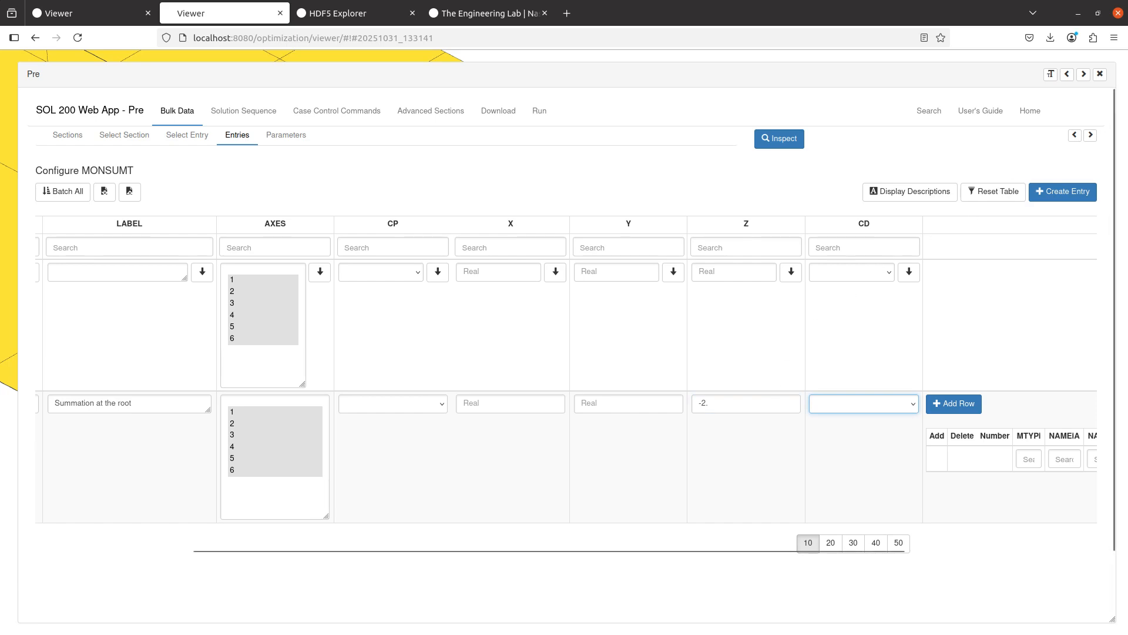
scroll(925, 343, "right", 3)
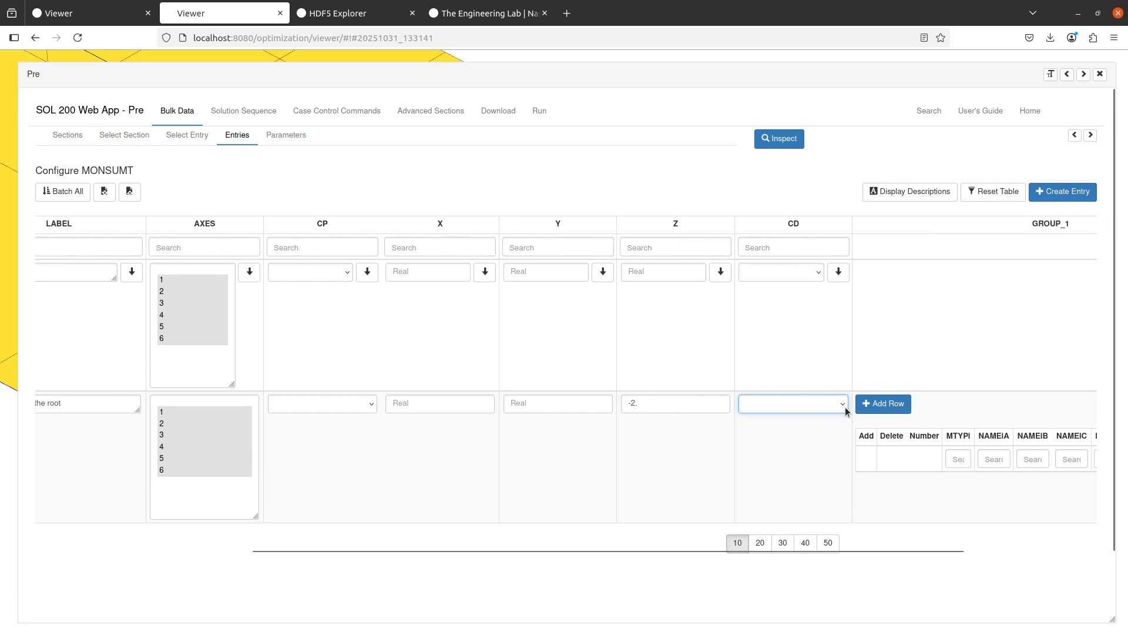
- Turn on the elements, detail and detail wireframe display of MONSUMT P401 in the viewer, and examine its location at the beam root
left_click(1100, 74)
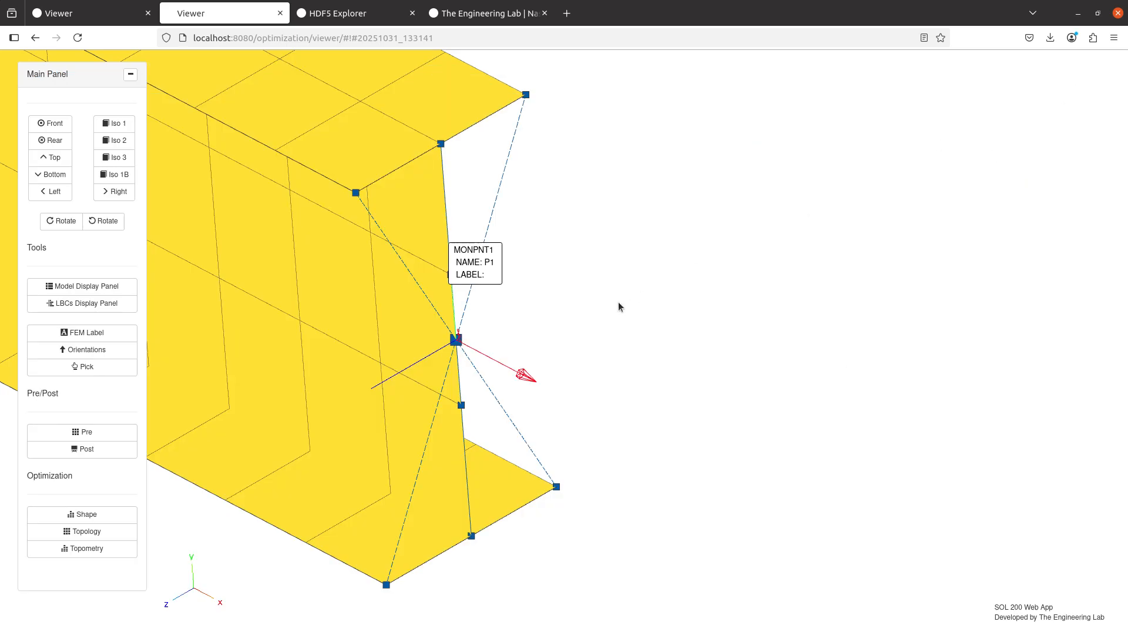
left_click(88, 286)
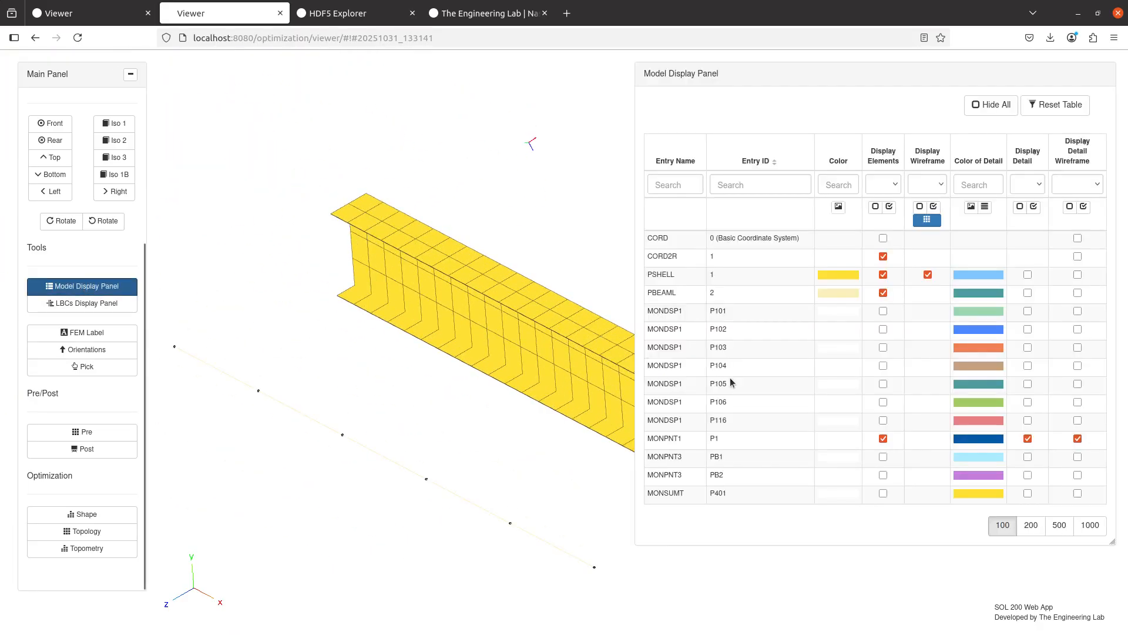
left_click(883, 493)
left_click(1027, 493)
left_click(1077, 493)
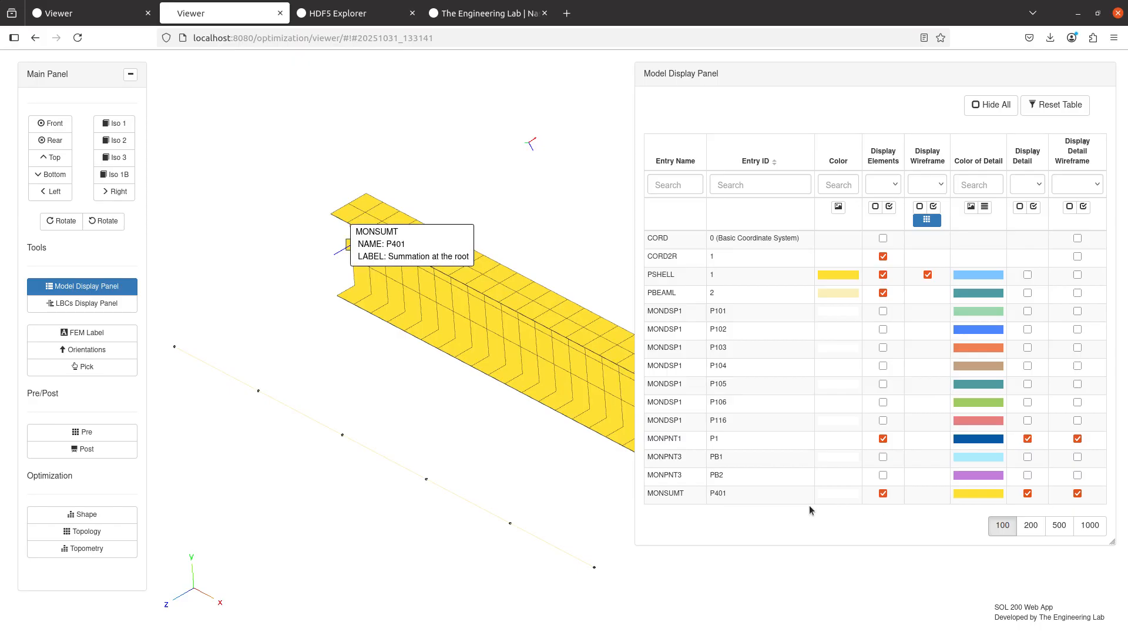
left_click_drag(371, 308, 476, 363)
scroll(476, 364, "up", 3)
scroll(475, 368, "up", 5)
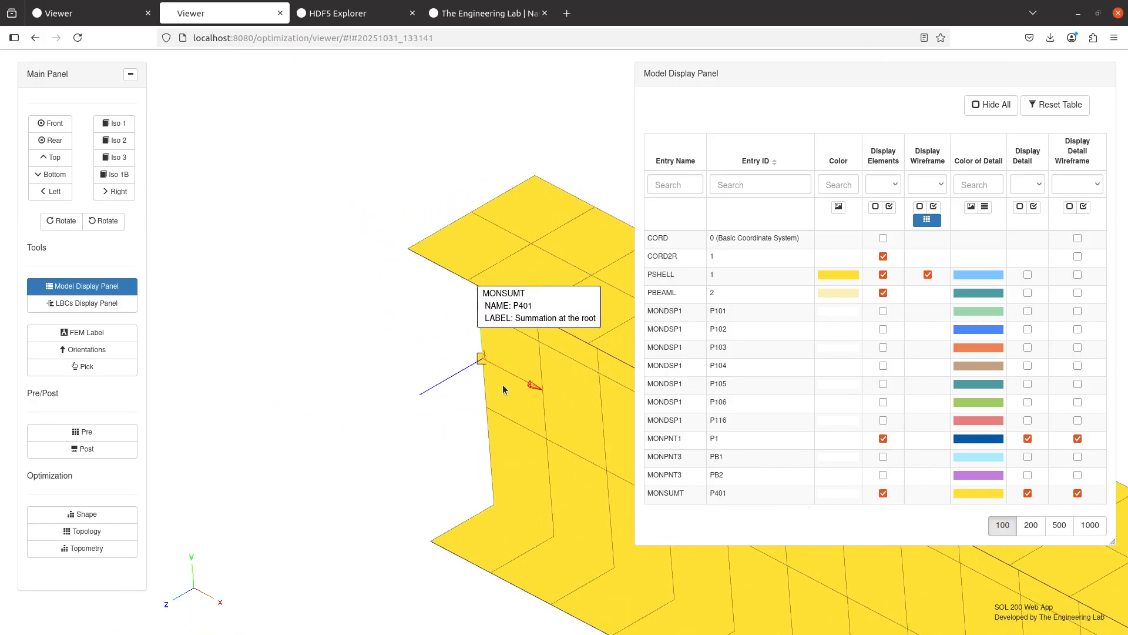
scroll(484, 372, "up", 5)
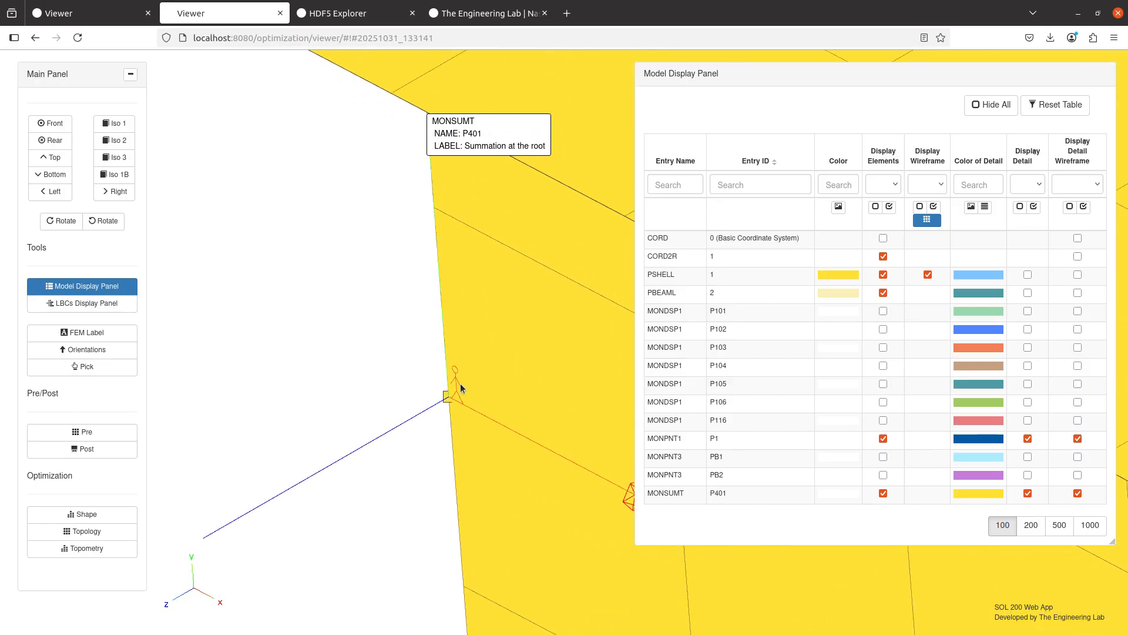
left_click_drag(460, 387, 477, 395)
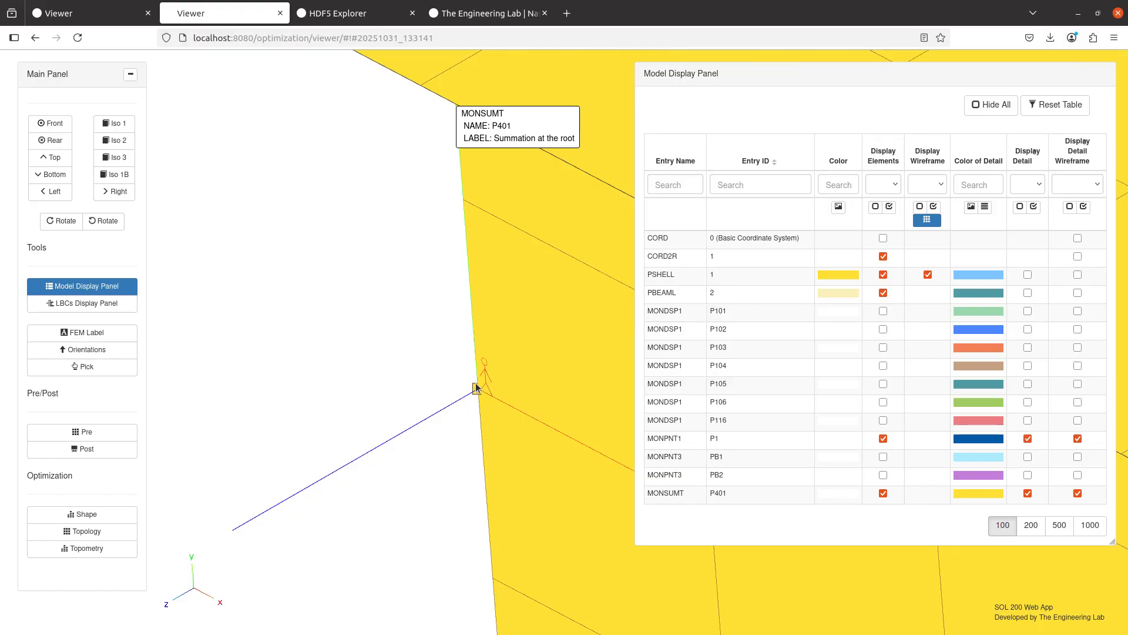
- Add a row to GROUP_1 of MONSUMT entry P401
left_click_drag(477, 389, 383, 225)
scroll(446, 474, "down", 5)
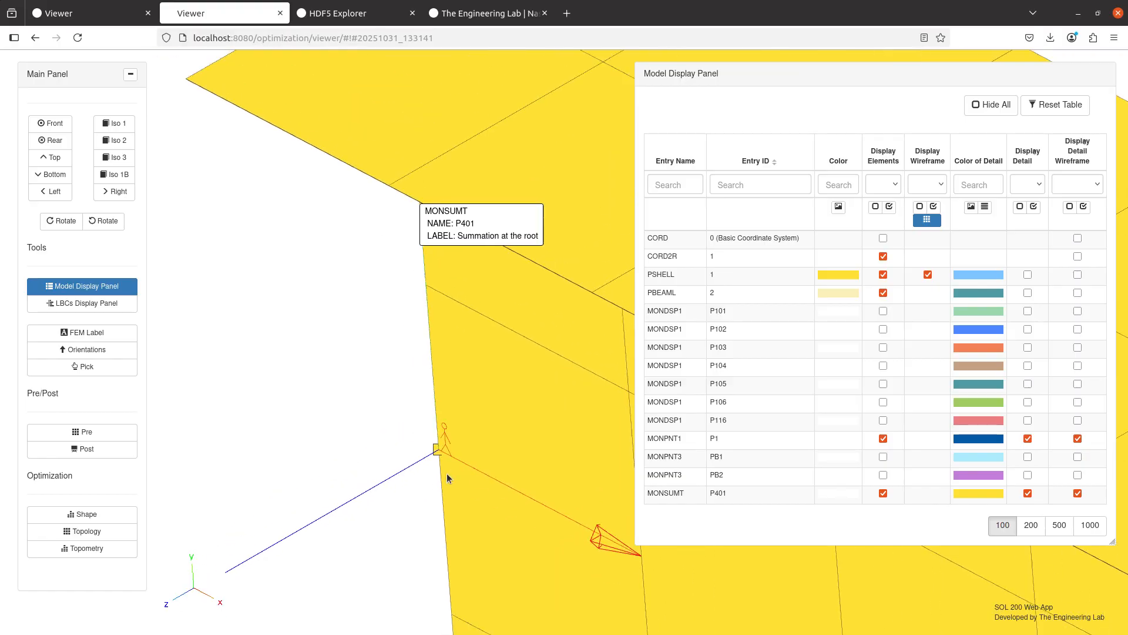
left_click(91, 428)
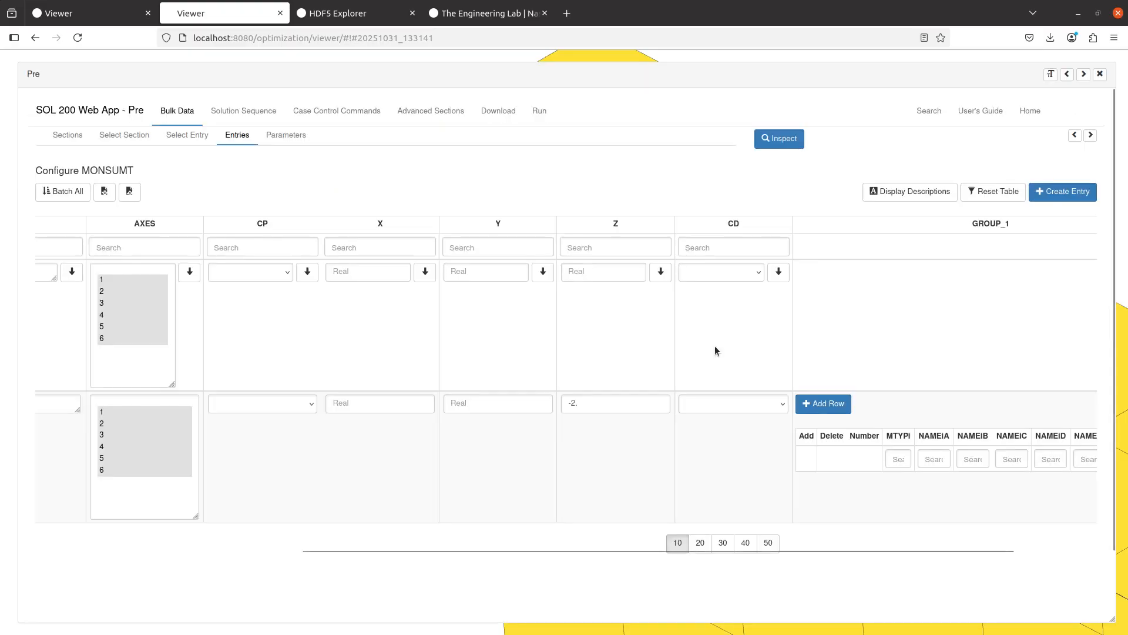
left_click_drag(766, 547, 926, 548)
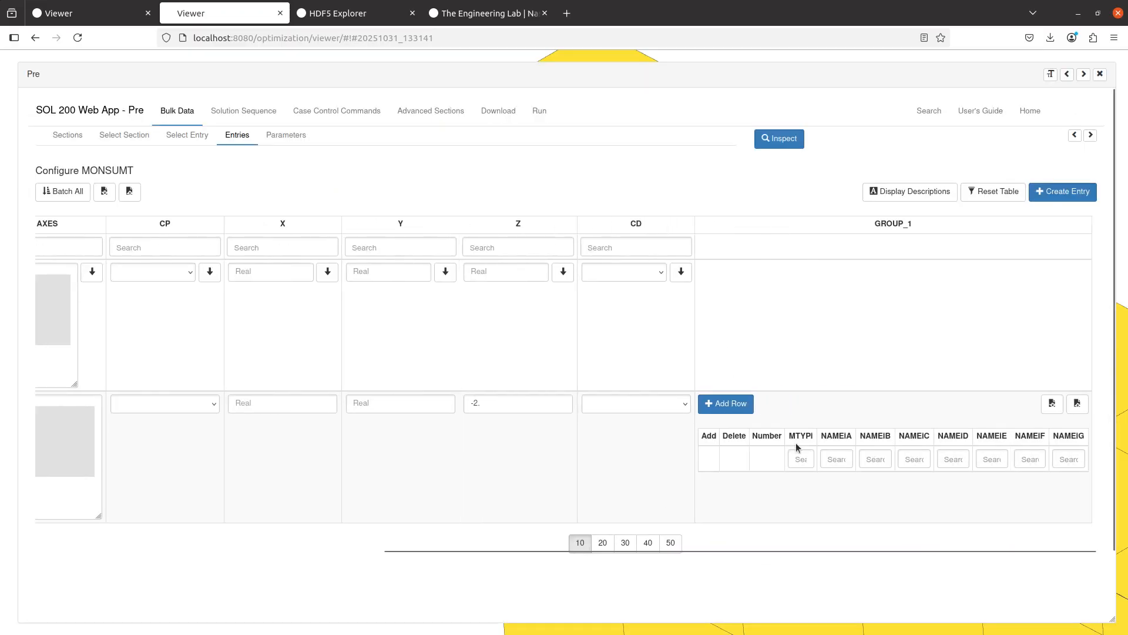
left_click(748, 406)
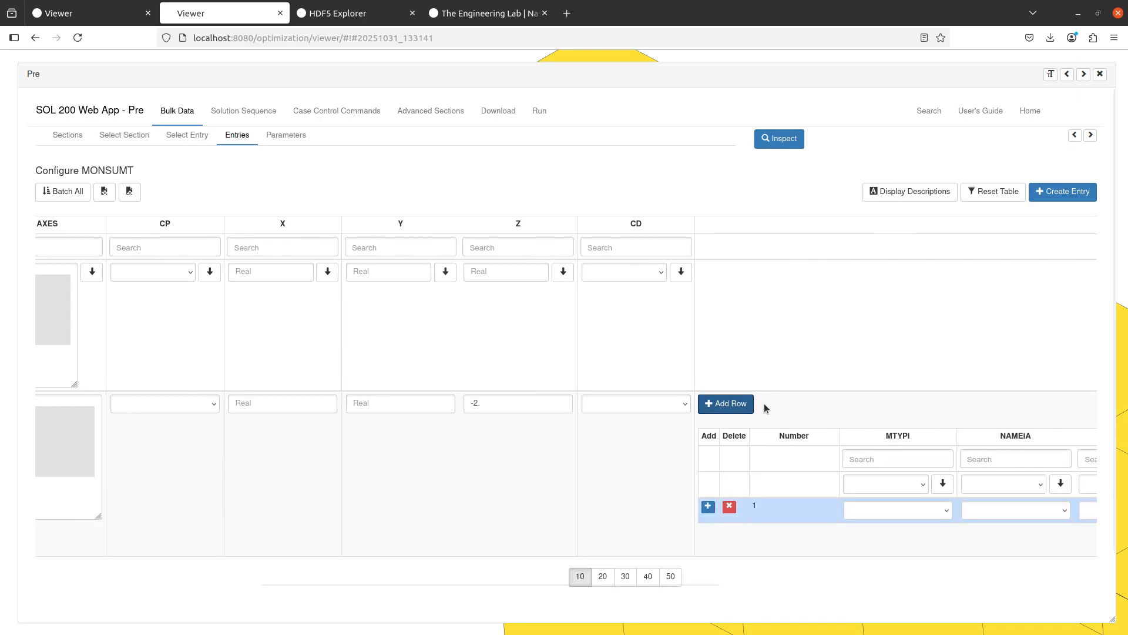
- Examine monitor point P1 and its connected nodes at the beam's free end in the viewer
scroll(765, 403, "down", 2)
left_click(1100, 74)
scroll(287, 293, "down", 10)
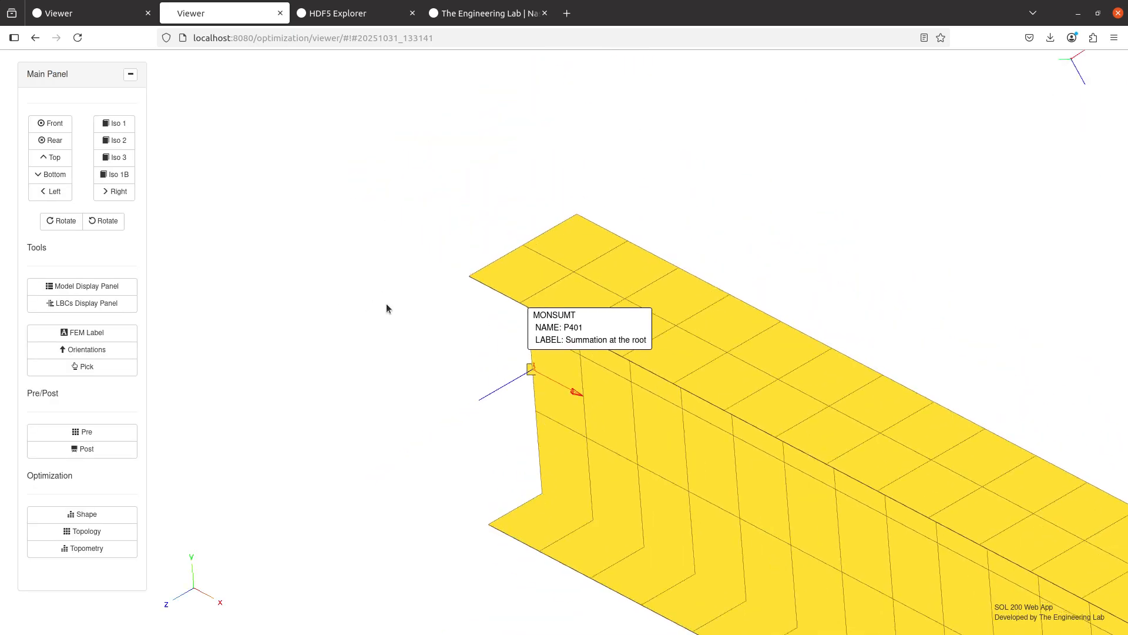
left_click_drag(597, 344, 256, 178)
left_click_drag(671, 343, 332, 203)
scroll(434, 256, "up", 3)
scroll(433, 256, "up", 1)
left_click_drag(185, 268, 471, 336)
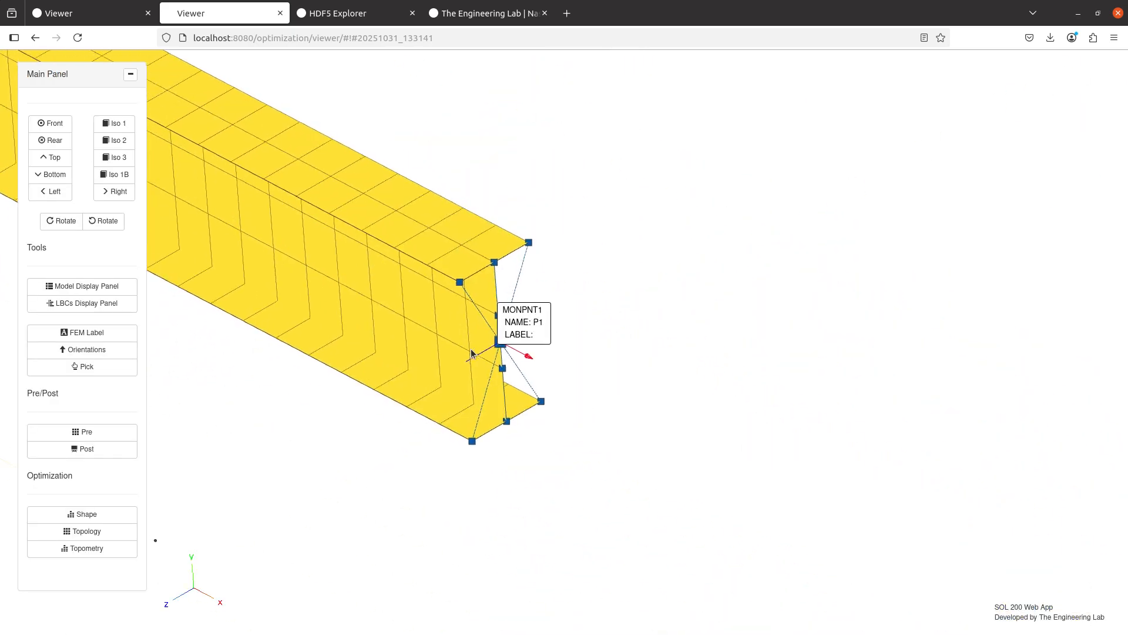
scroll(471, 334, "up", 6)
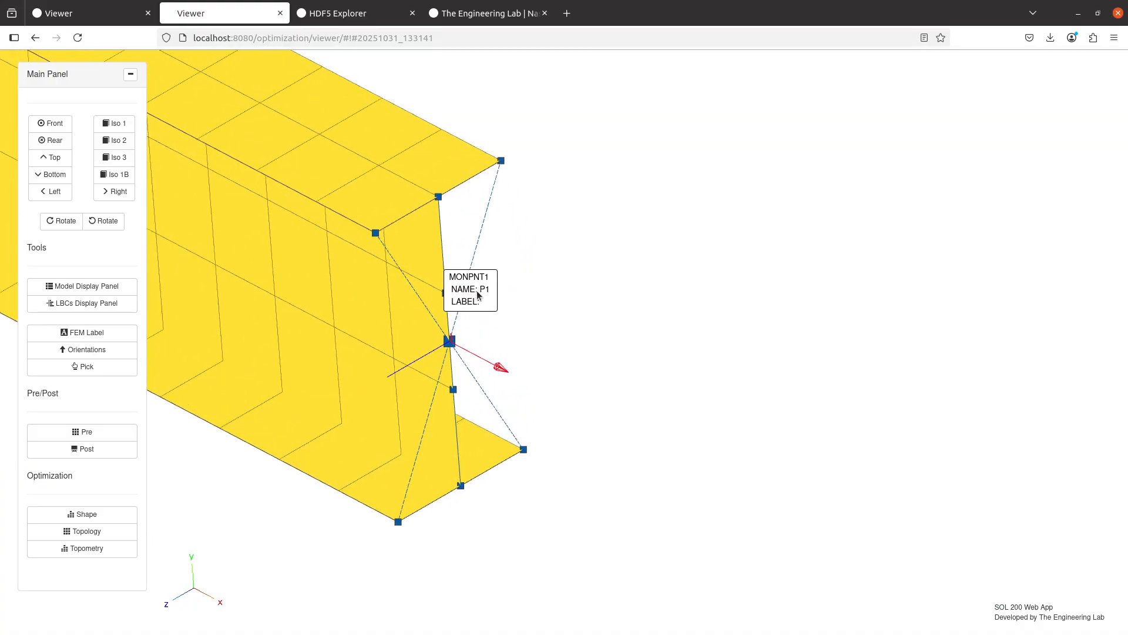
- Add a second GROUP_1 row to MONSUMT P401 with NAMEiA MONPNT1 - P1 and MTYPi SMONPNT1
left_click(120, 438)
left_click(722, 333)
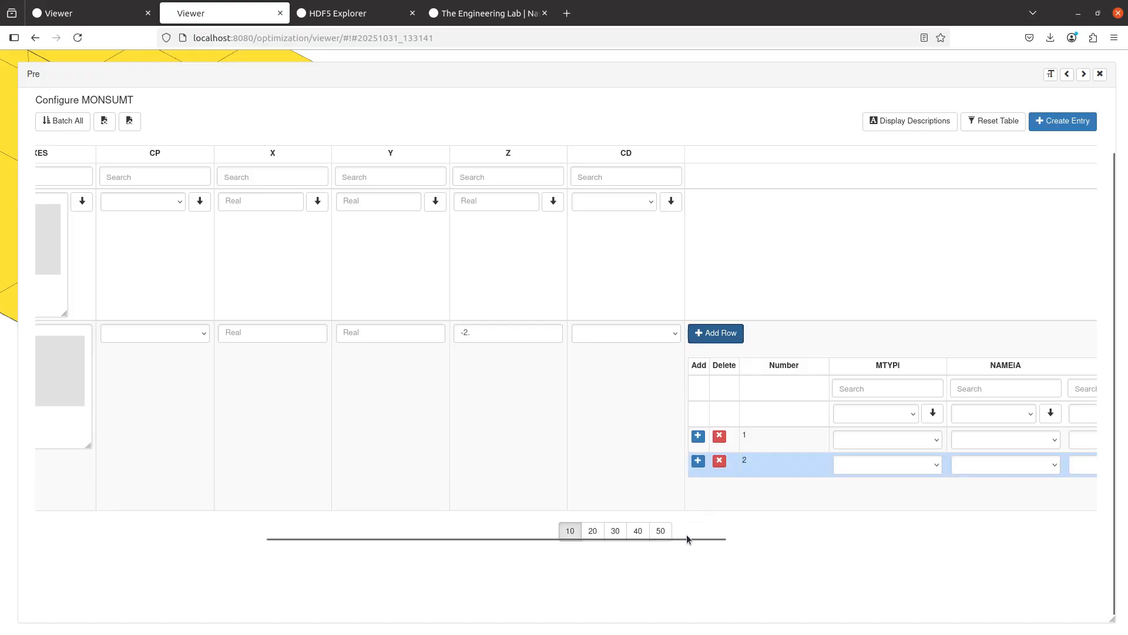
left_click_drag(686, 538, 1027, 537)
left_click(428, 466)
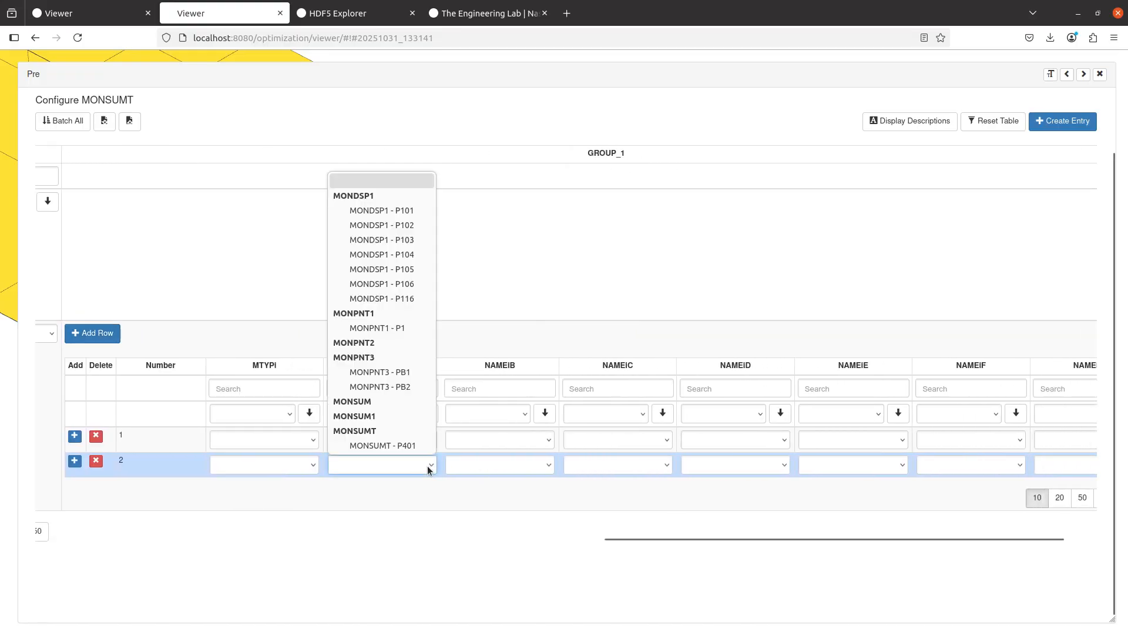
left_click(386, 328)
left_click(279, 468)
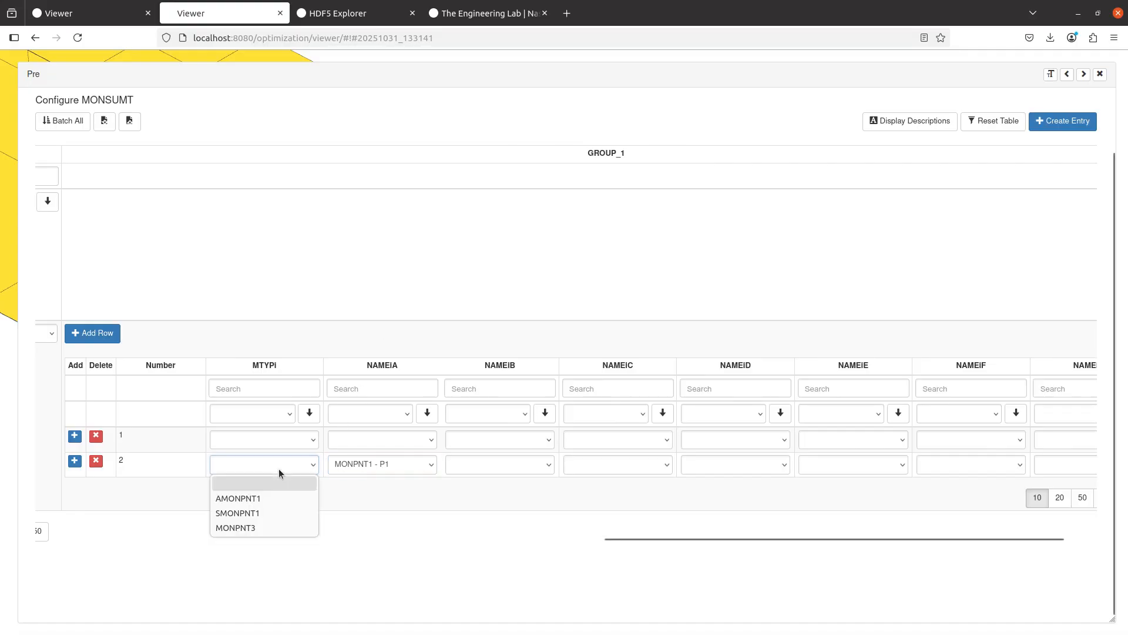
left_click(264, 513)
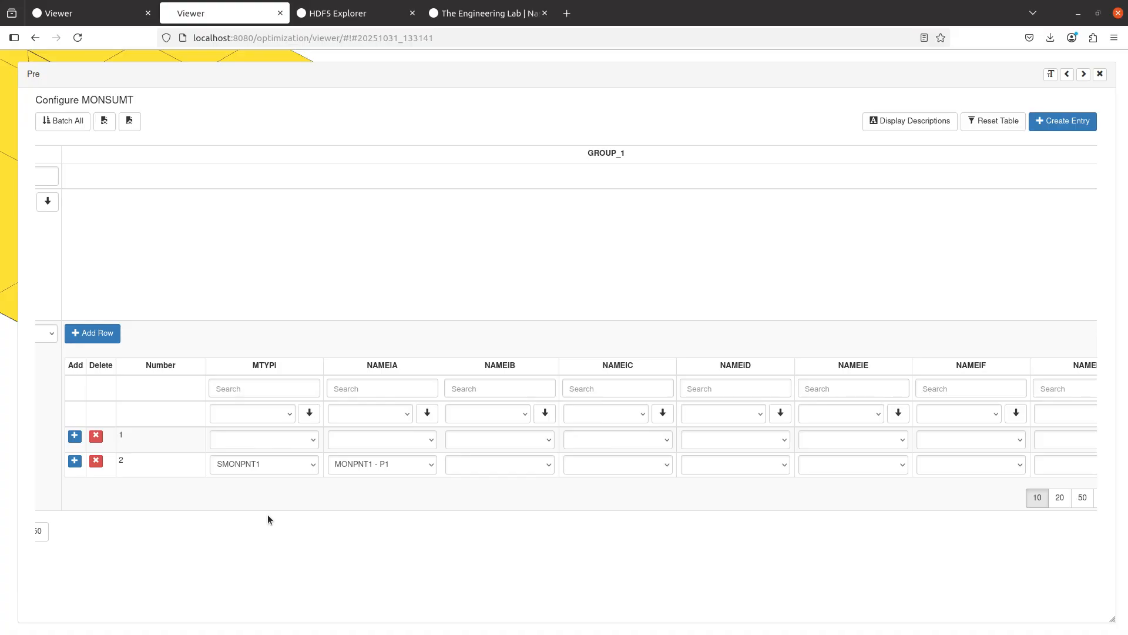
left_click(292, 464)
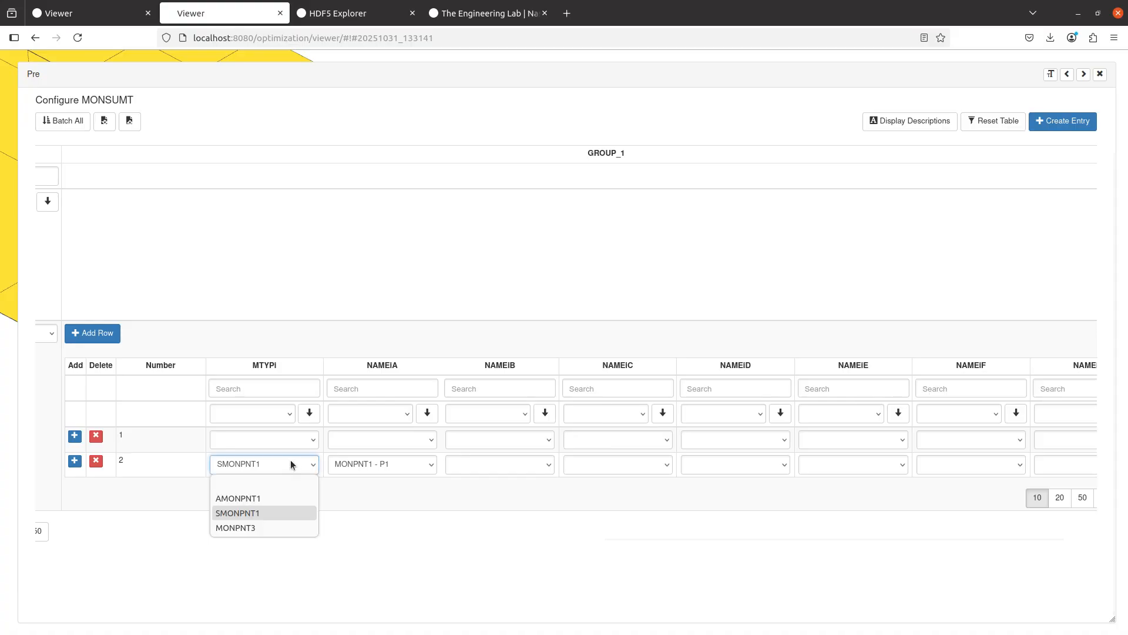
left_click(291, 464)
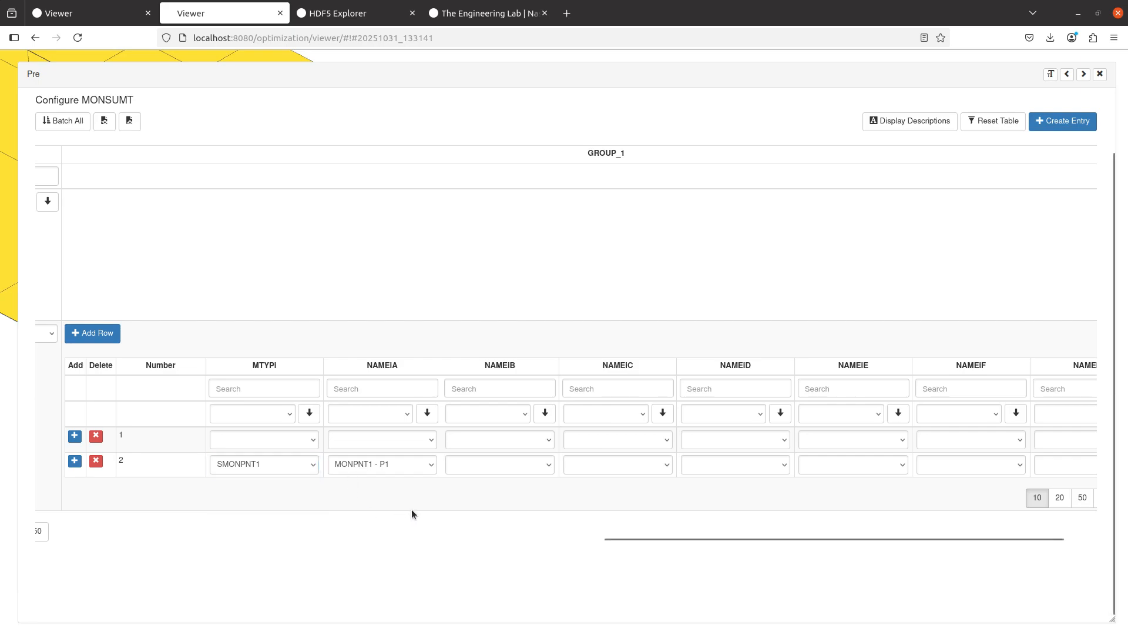
left_click(390, 470)
left_click(390, 468)
left_click(1098, 74)
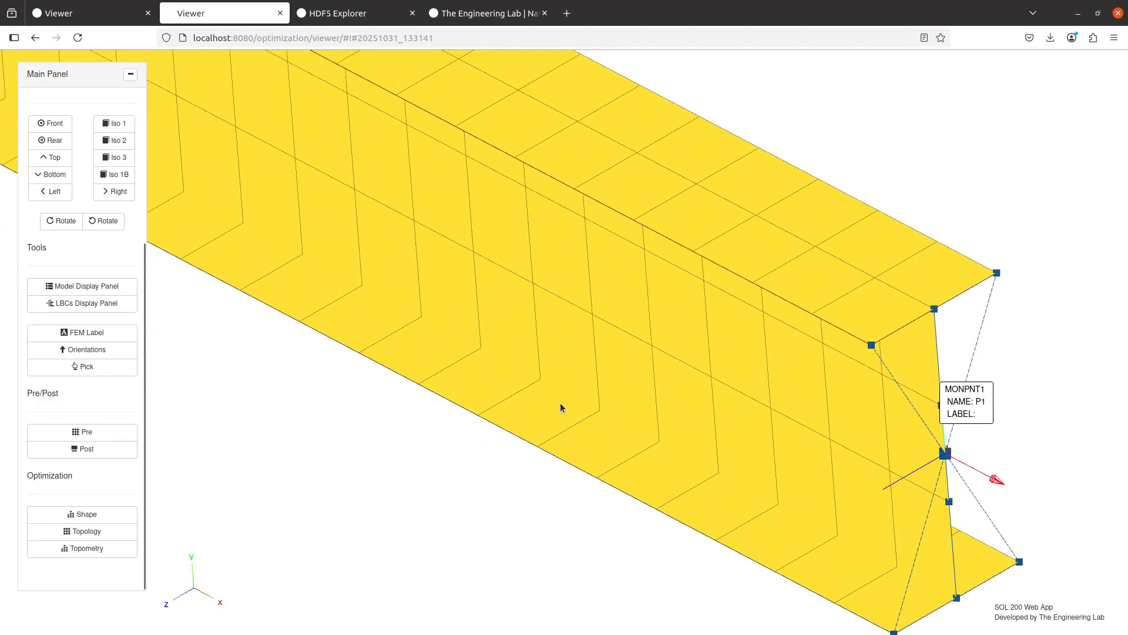
- Recolor the detail display of the model entries and hide the PSHELL 1 elements, showing the beam only as an outline wireframe
left_click(90, 287)
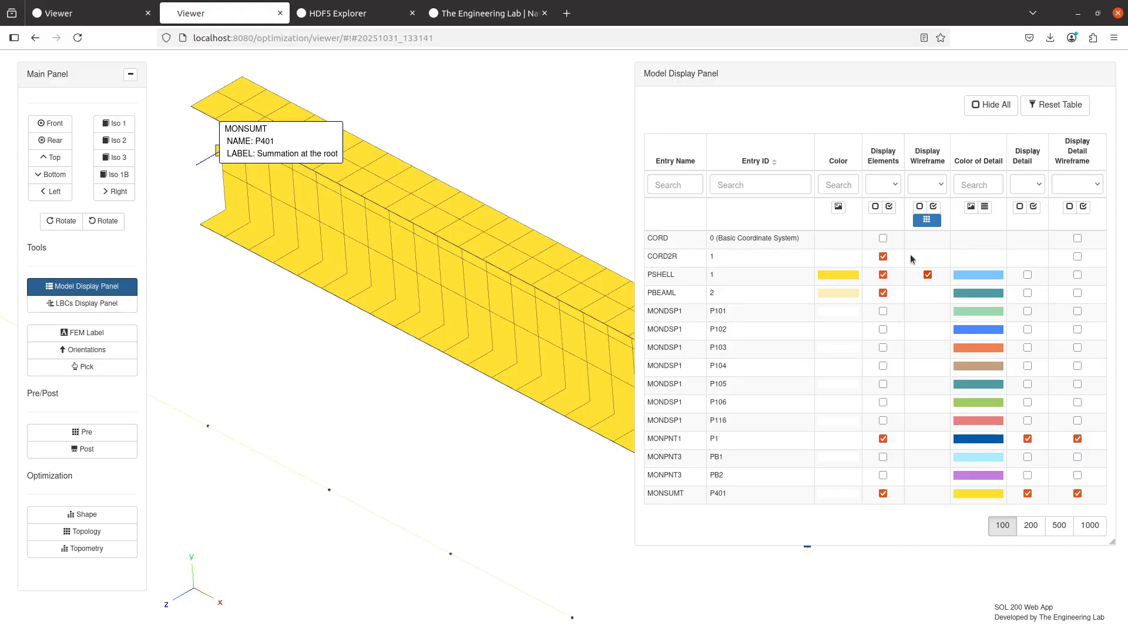
left_click(971, 206)
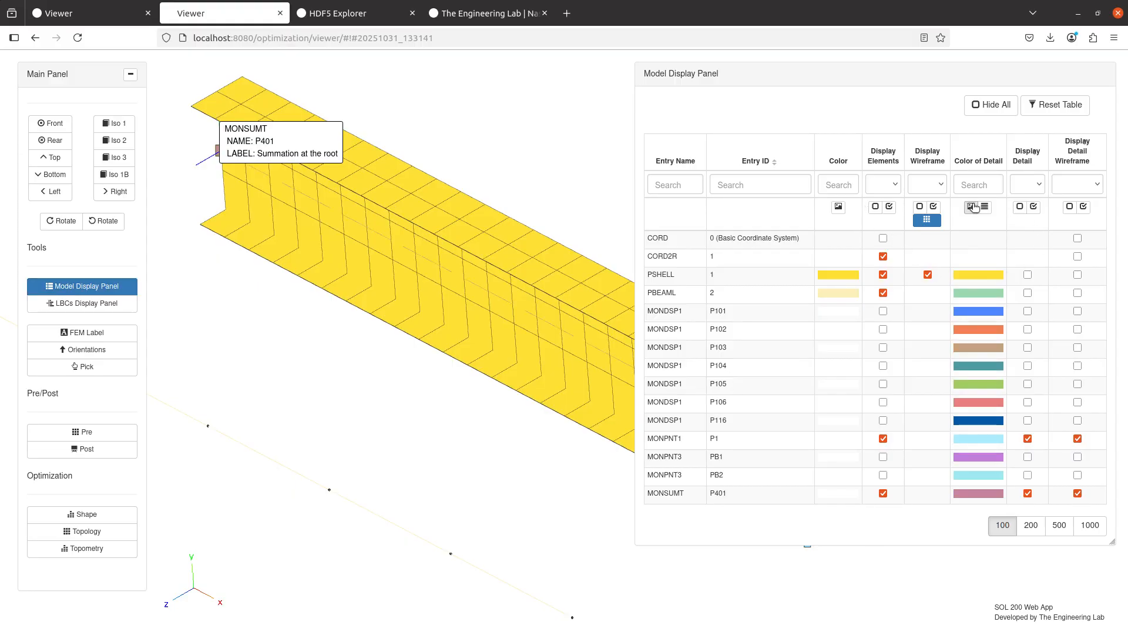
mouse_move(554, 332)
left_mouse_down()
mouse_move(393, 370)
mouse_move(400, 351)
left_mouse_up()
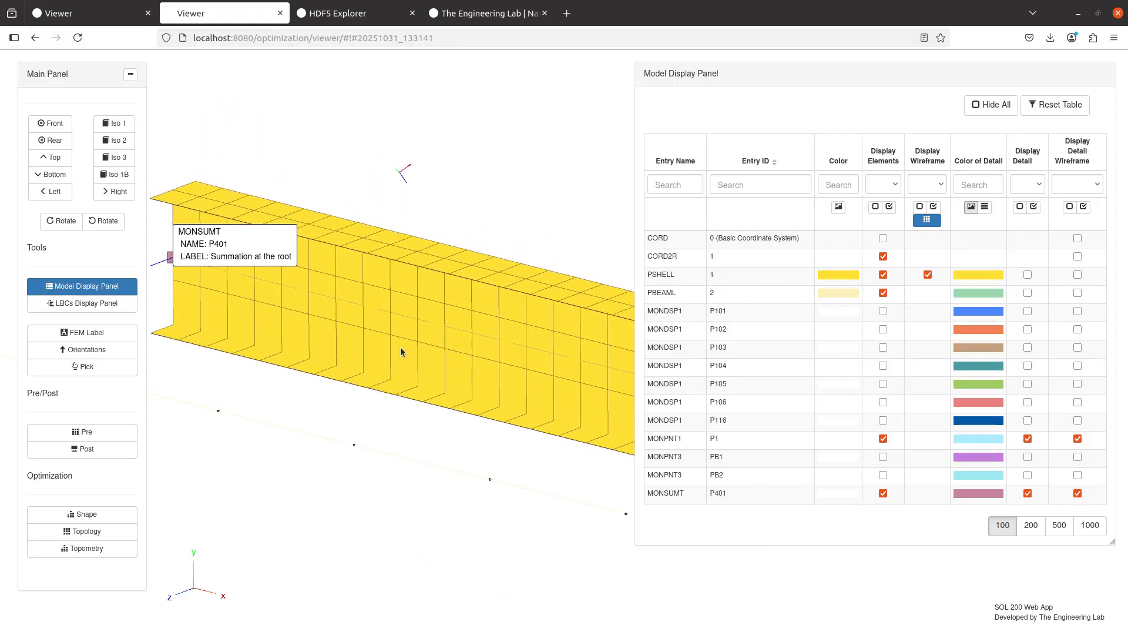
left_click(885, 275)
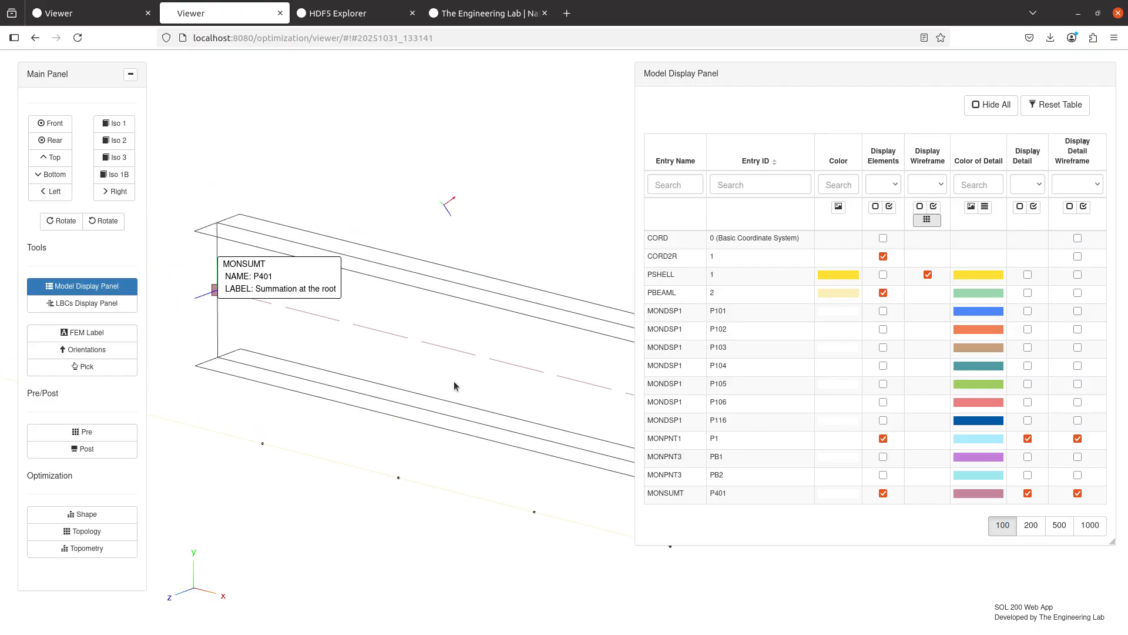
- Examine the summation point P401 at the beam root and monitor point P1 at the free end
scroll(443, 399, "up", 10)
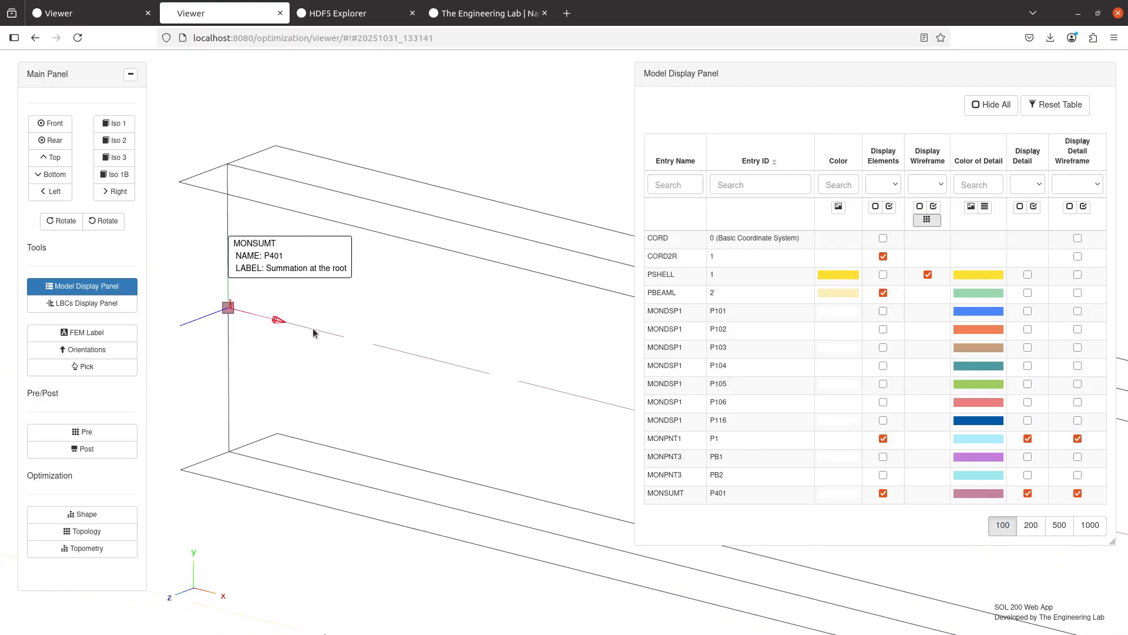
left_click_drag(312, 337, 555, 397)
scroll(551, 403, "up", 7)
left_click_drag(472, 382, 535, 397)
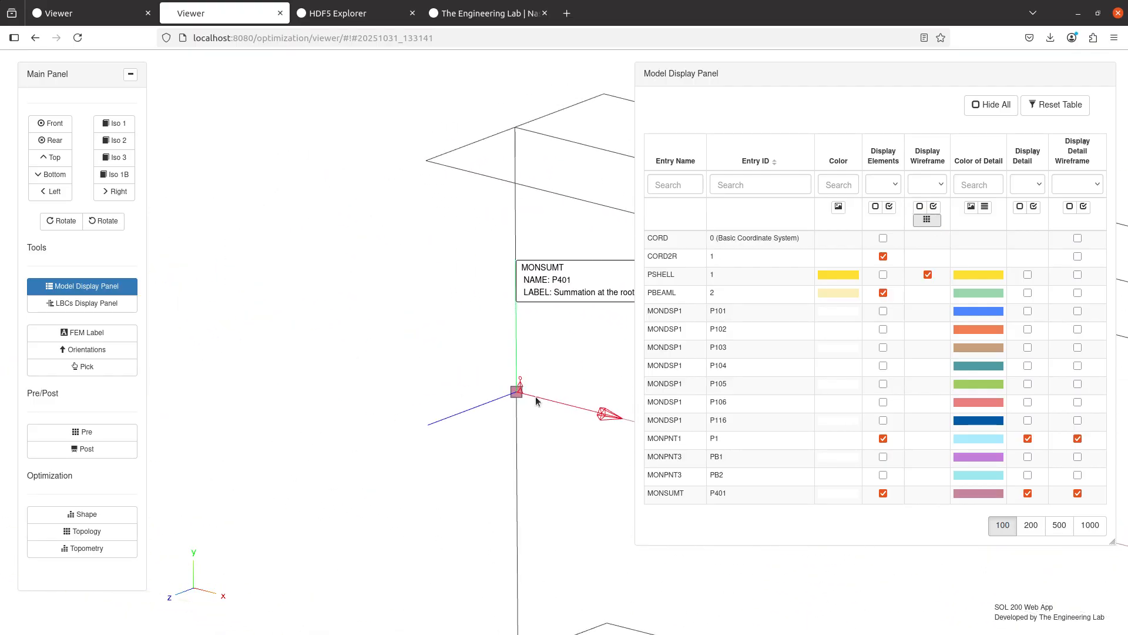
scroll(535, 397, "up", 7)
scroll(439, 427, "down", 7)
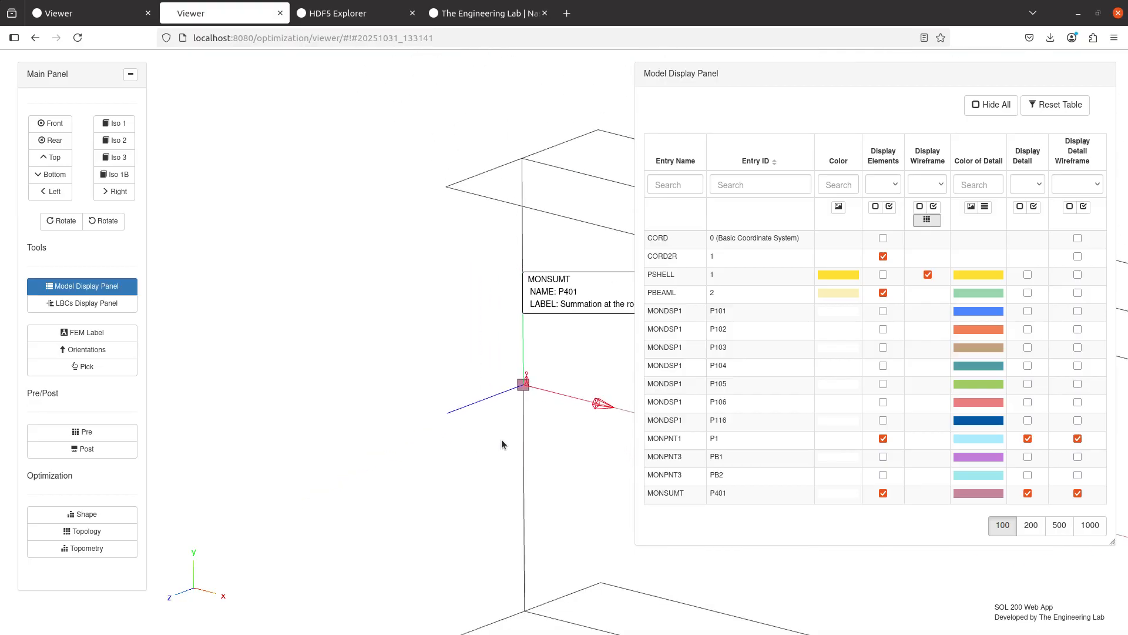
left_click_drag(545, 382, 312, 360)
scroll(481, 400, "down", 8)
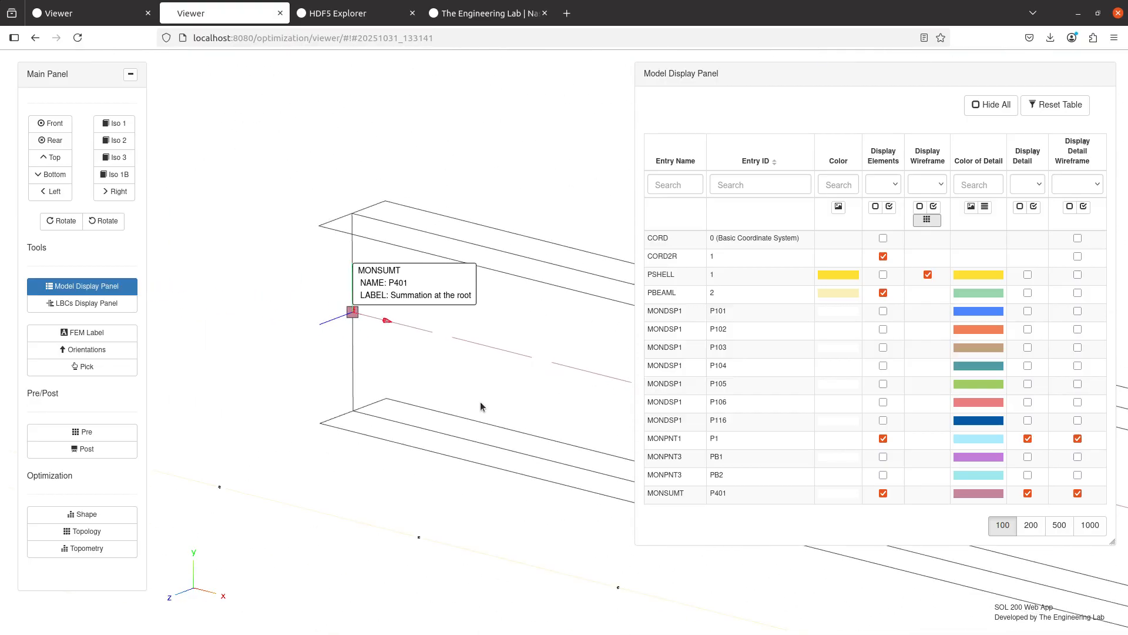
left_click_drag(481, 401, 266, 318)
left_click_drag(460, 385, 286, 348)
left_click_drag(606, 388, 282, 336)
scroll(520, 476, "up", 6)
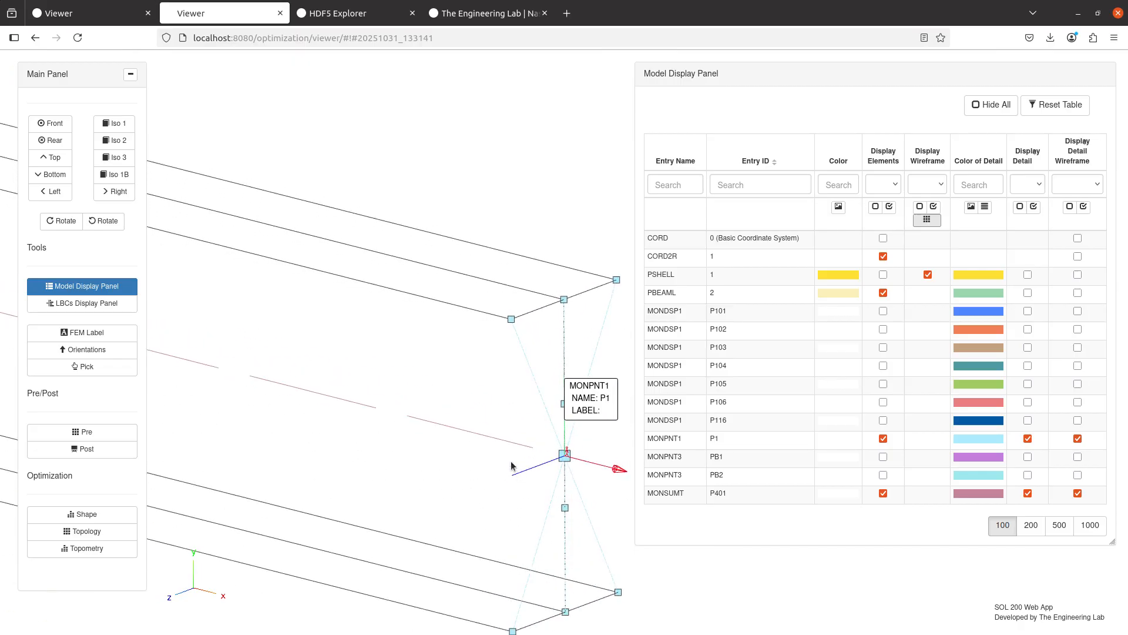
scroll(474, 459, "down", 5)
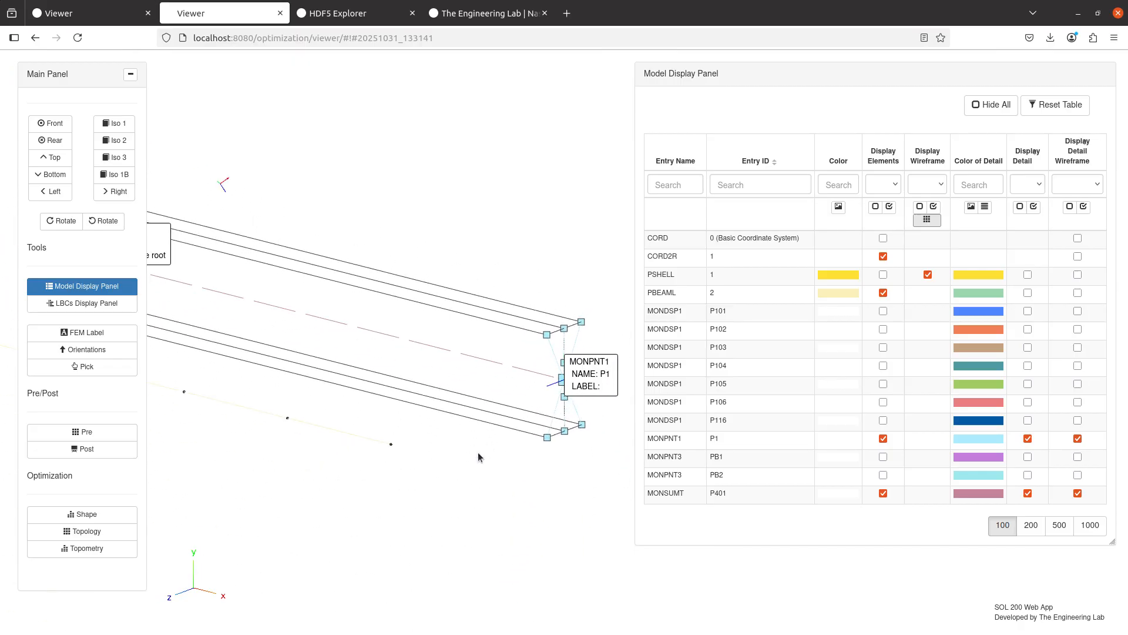
left_click_drag(478, 457, 606, 457)
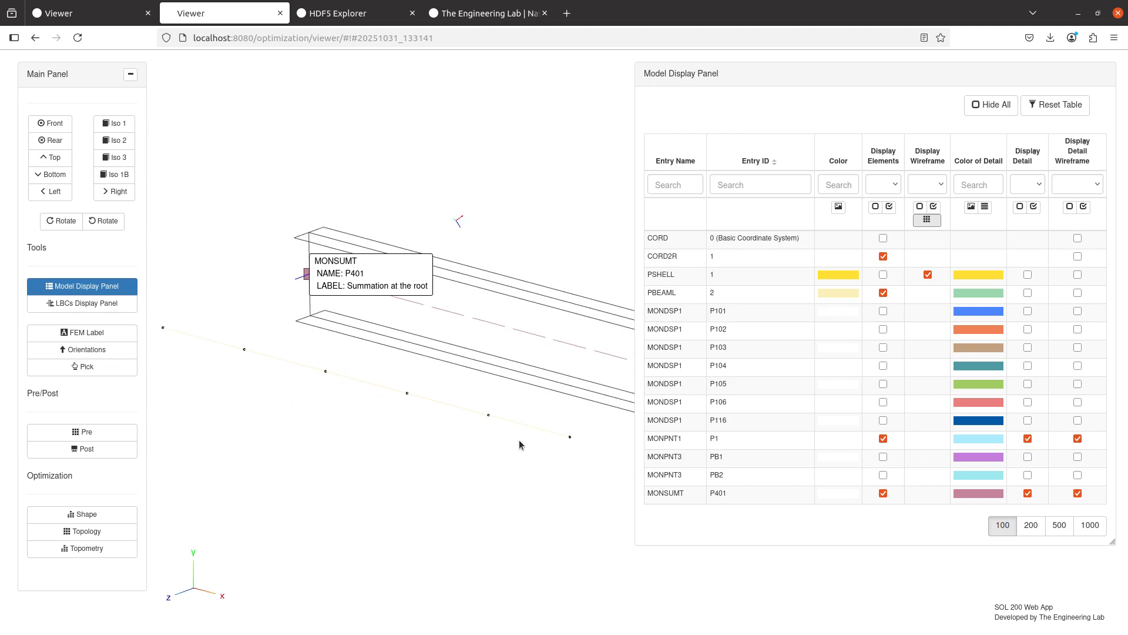
- Turn on the elements and detail display of MONPNT3 PB1, and examine its location on the separate beam line
left_click(883, 457)
left_click(1027, 457)
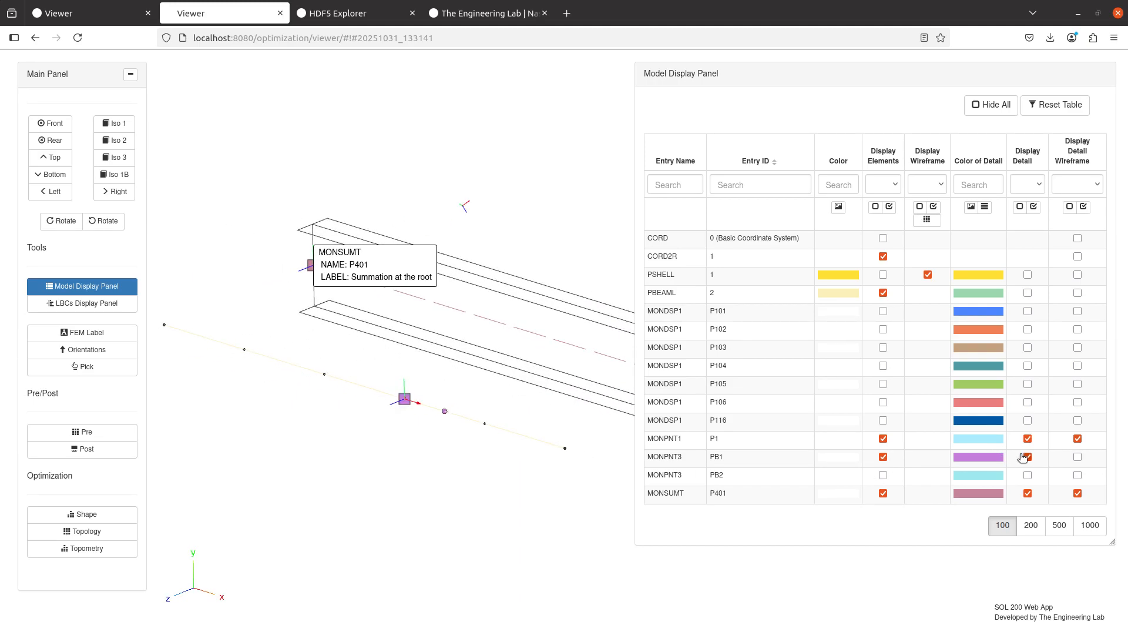
mouse_move(355, 415)
left_mouse_down()
mouse_move(467, 402)
mouse_move(486, 341)
left_mouse_up()
scroll(468, 404, "up", 4)
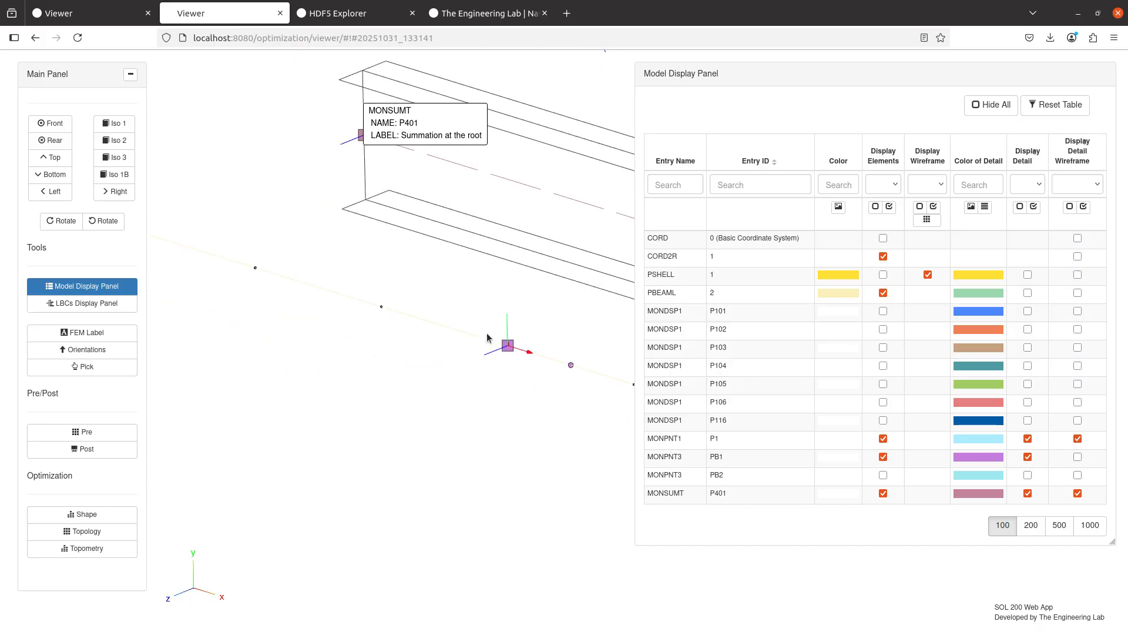
scroll(483, 341, "up", 5)
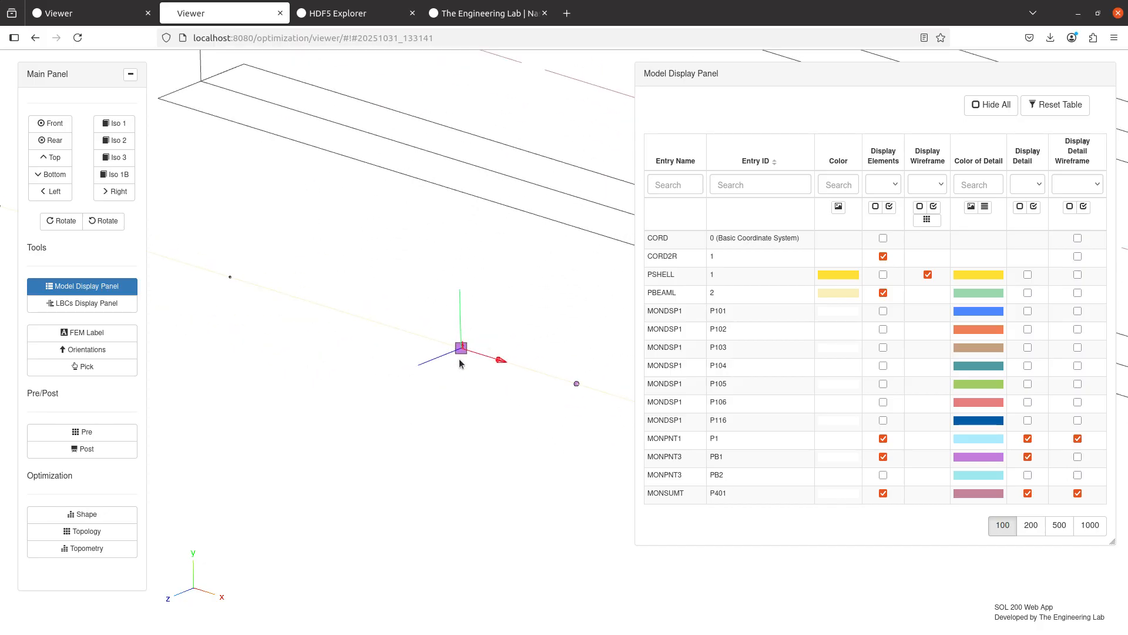
- Add a third GROUP_1 row to MONSUMT P401 with MTYPi MONPNT3 and NAMEiA MONPNT1 - P1, and return to the viewer
left_click(89, 432)
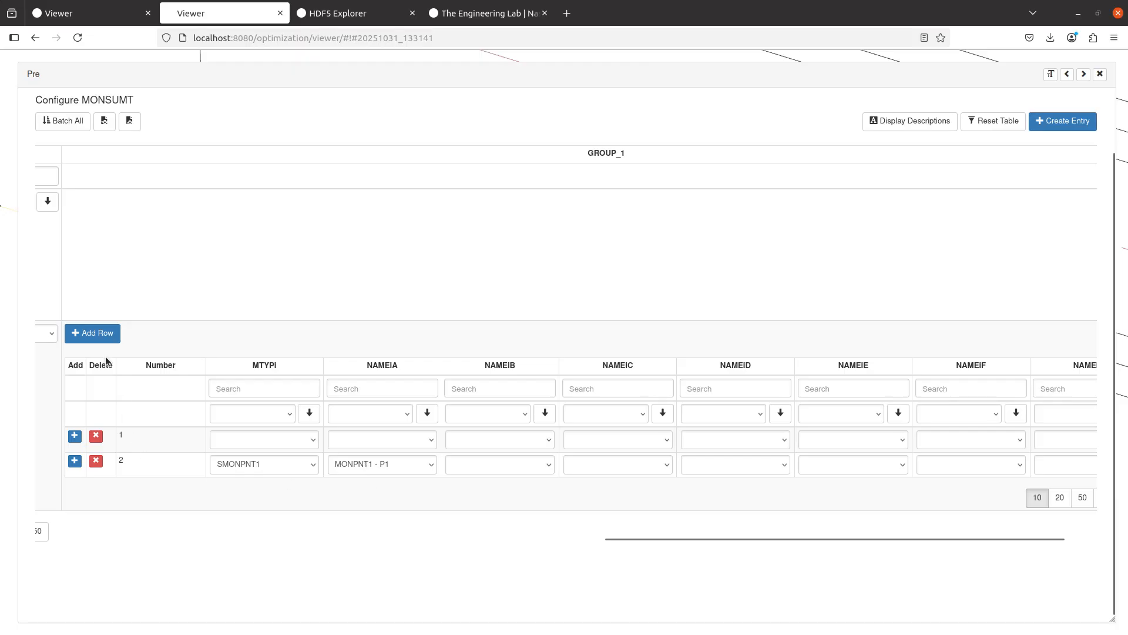
left_click(95, 335)
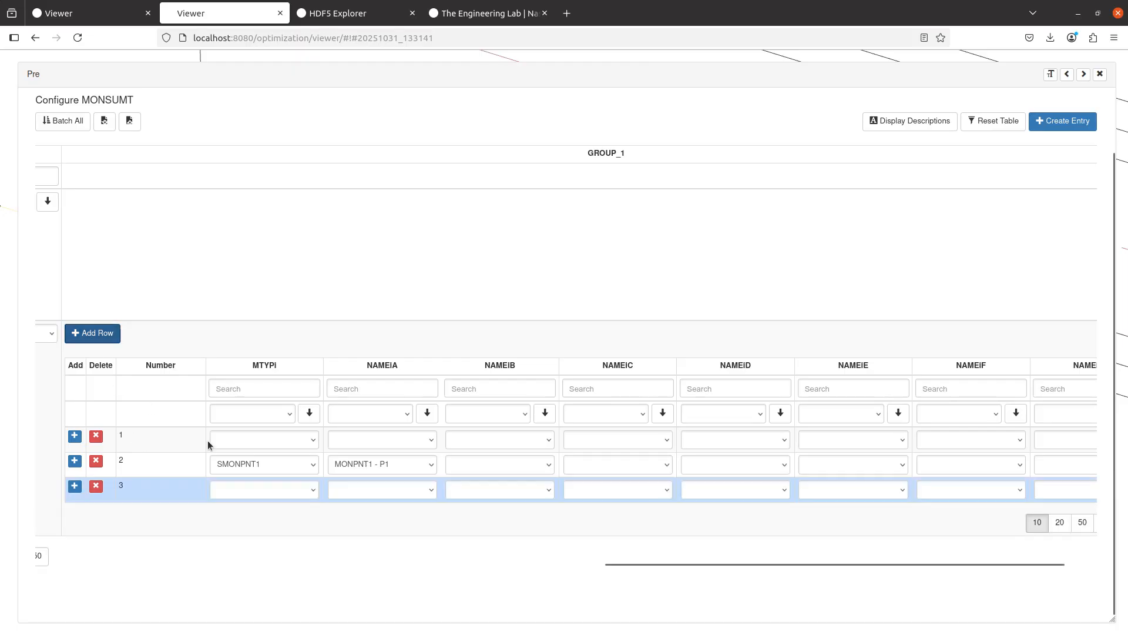
left_click(290, 492)
left_click(347, 491)
left_click(352, 486)
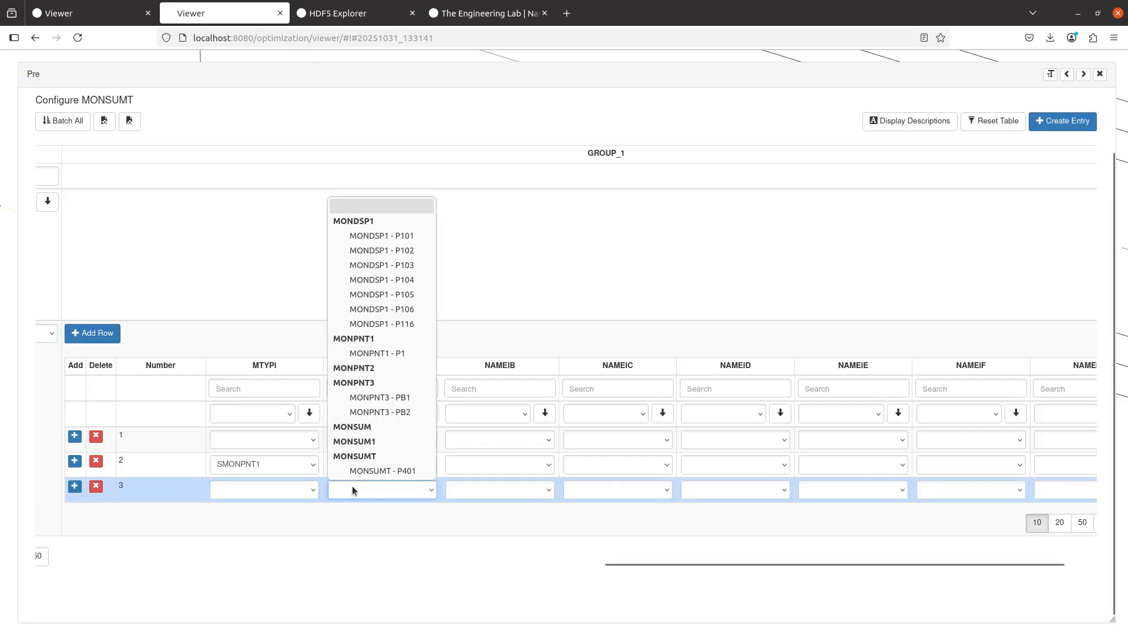
left_click(288, 488)
left_click(276, 552)
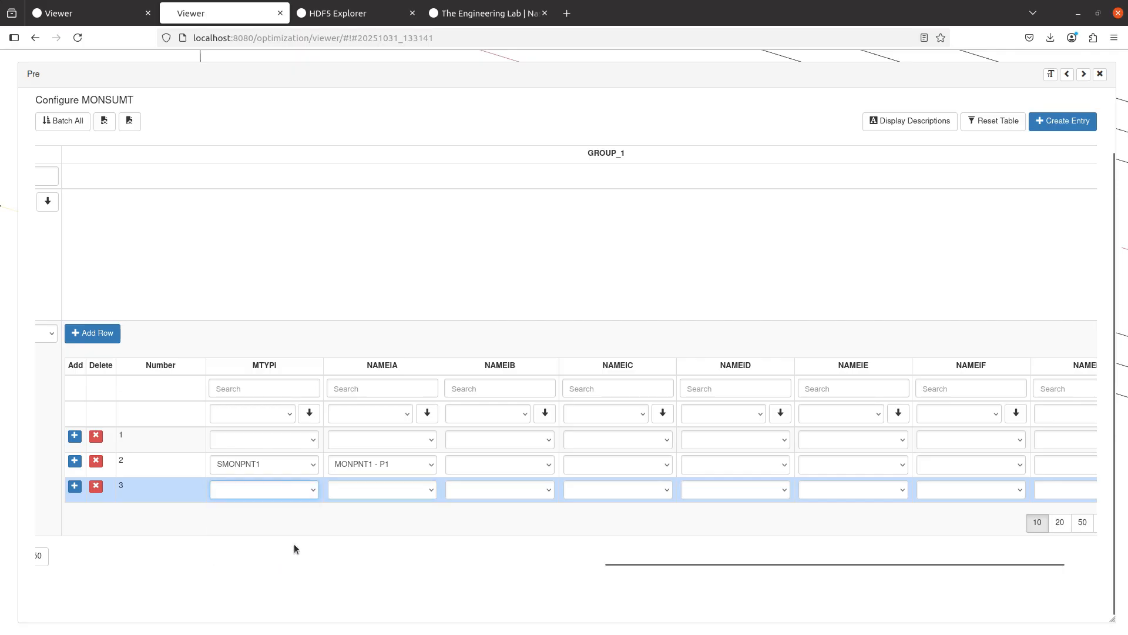
left_click(402, 489)
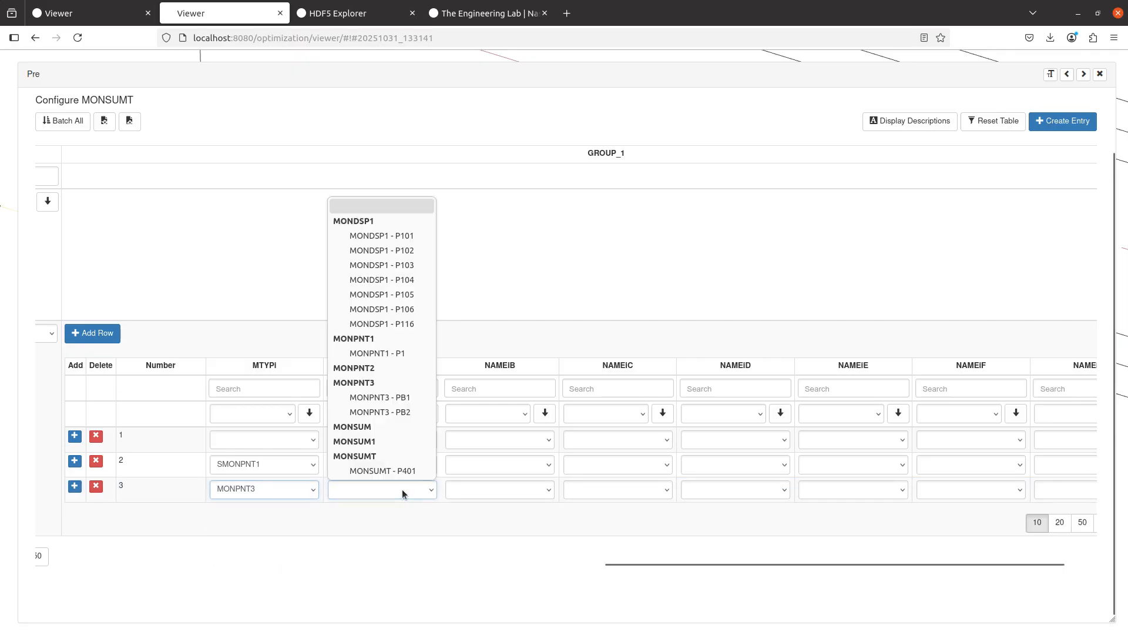
left_click(378, 353)
left_click(392, 523)
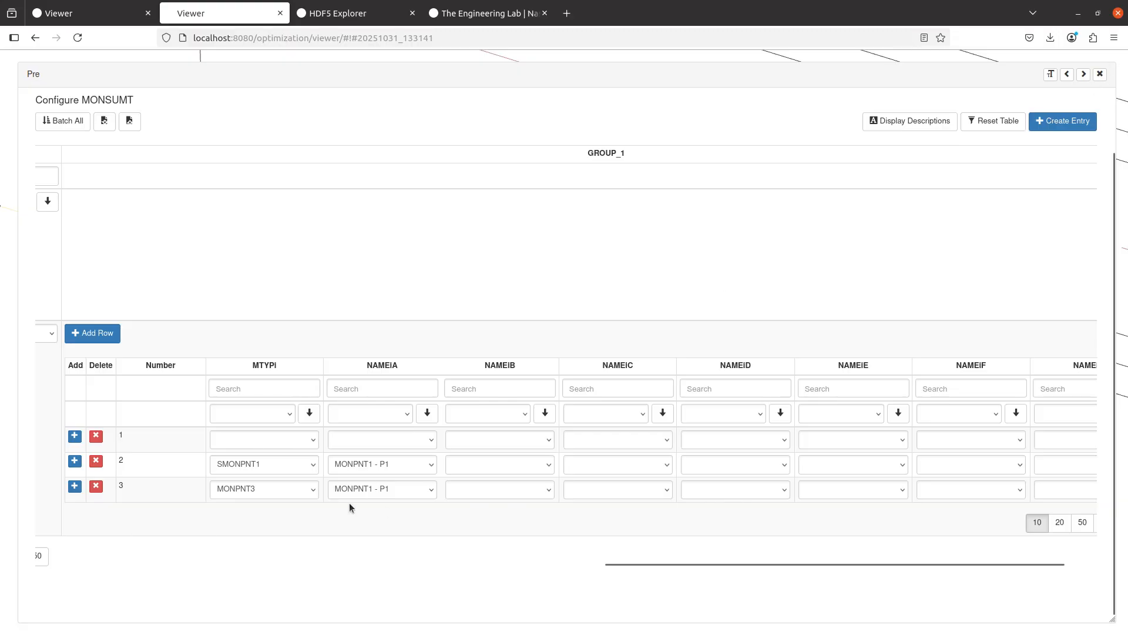
left_click(1100, 73)
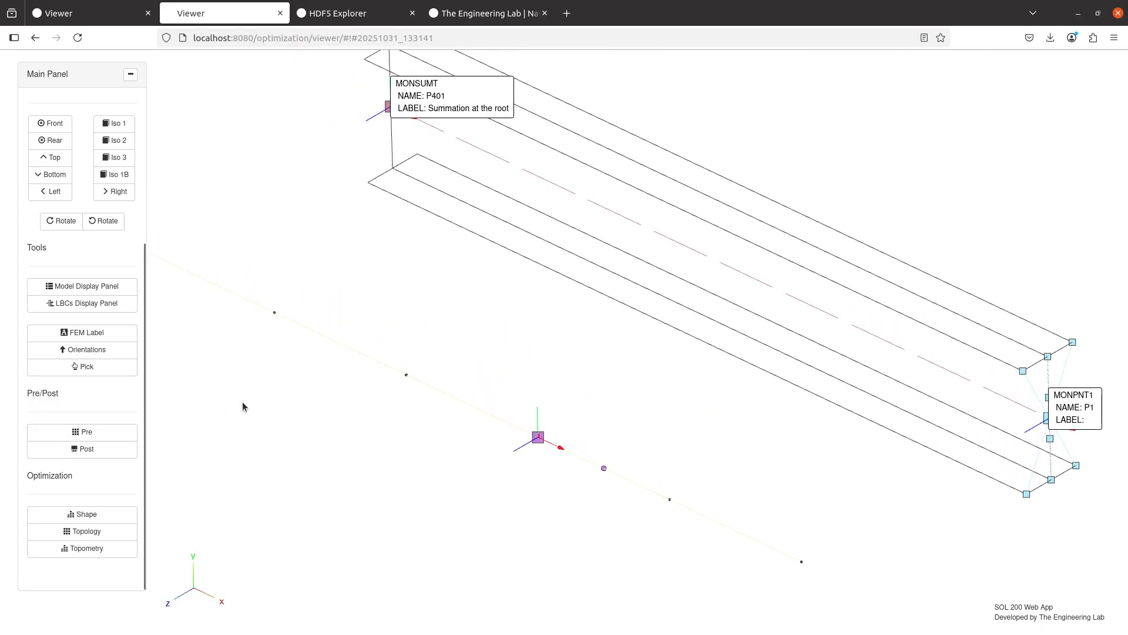
- Set NAMEiA of the third GROUP_1 row to MONPNT3 - PB1 in the MONSUMT table, and return to the viewer
left_click(102, 441)
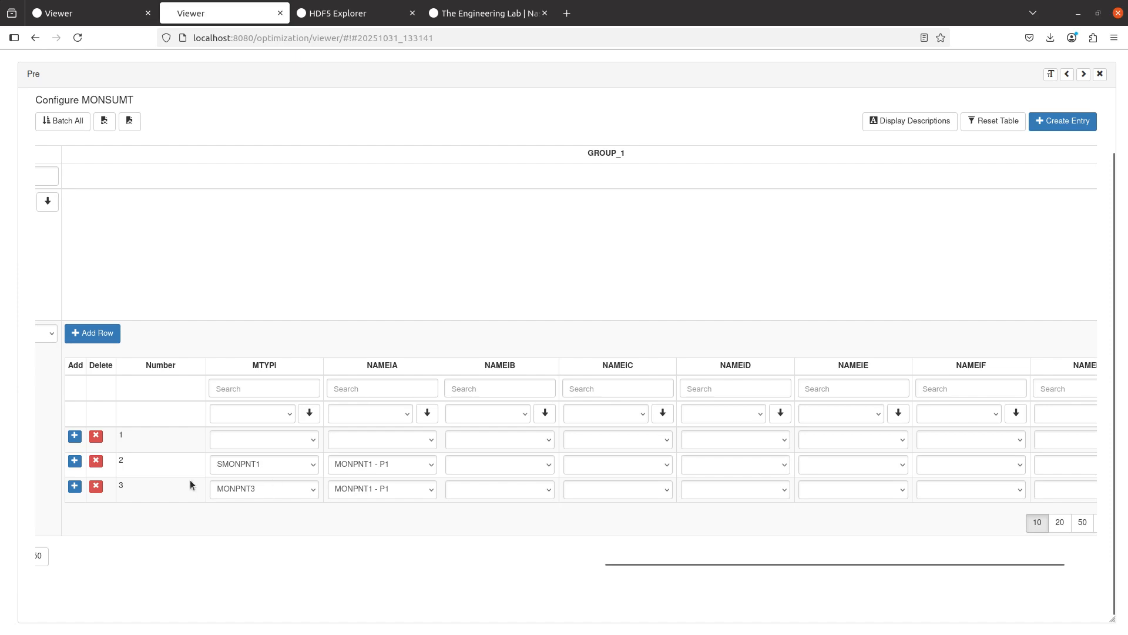
left_click(358, 492)
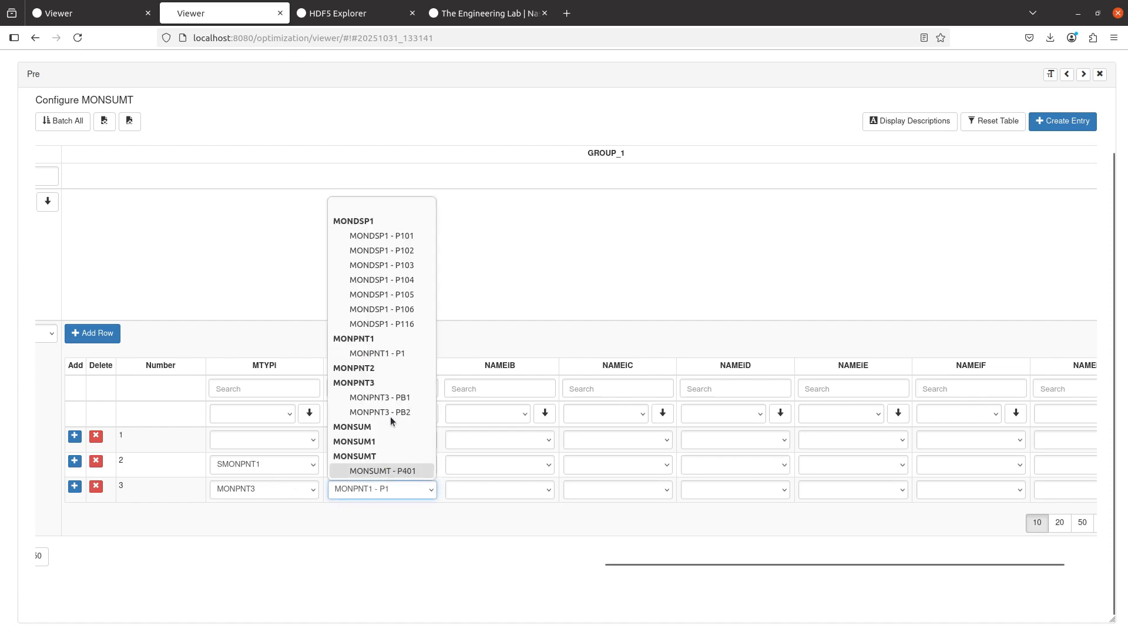
left_click(389, 397)
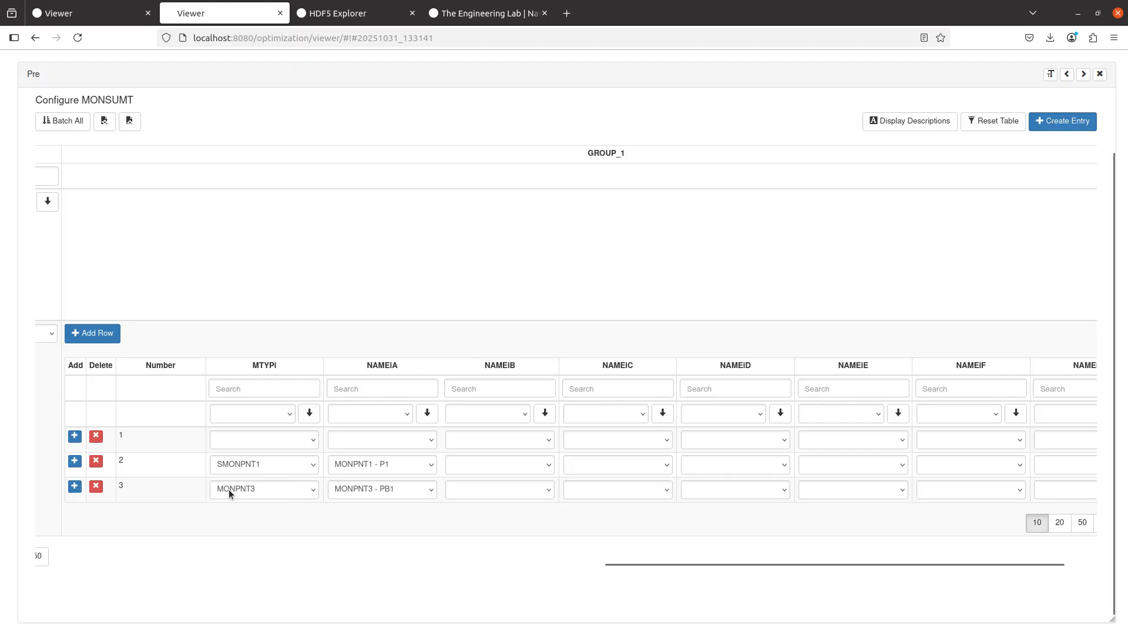
left_click(258, 489)
left_click(262, 489)
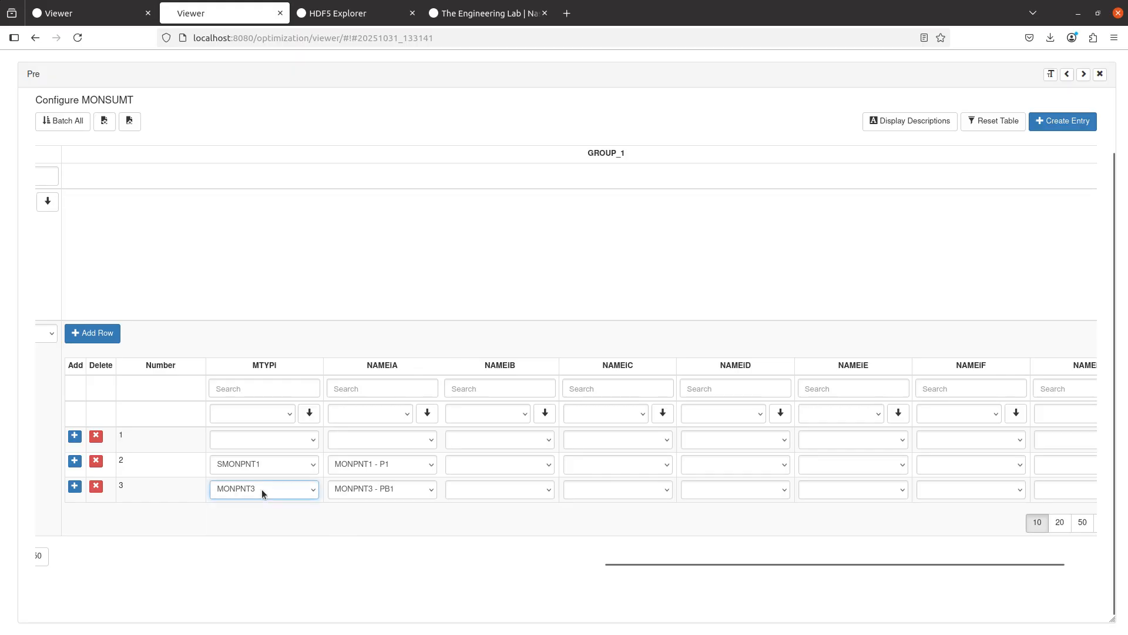
left_click(354, 490)
left_click(354, 490)
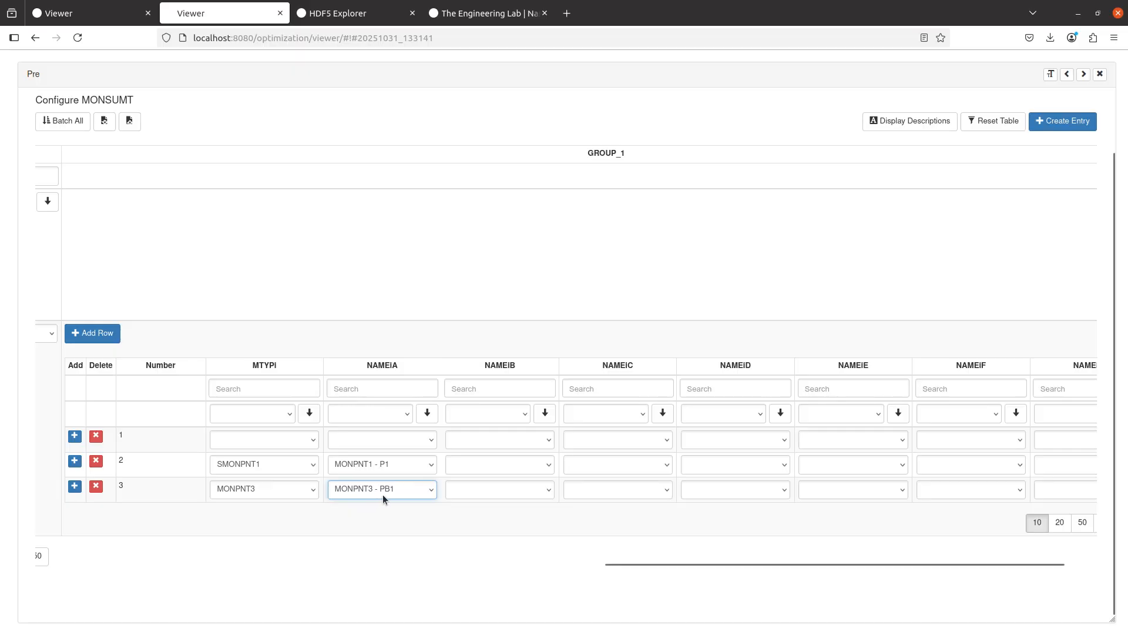
left_click(1100, 74)
- Examine the lines linking P401 to P1 and PB1, and turn on the detail wireframe of MONPNT3 PB1
scroll(488, 336, "up", 5)
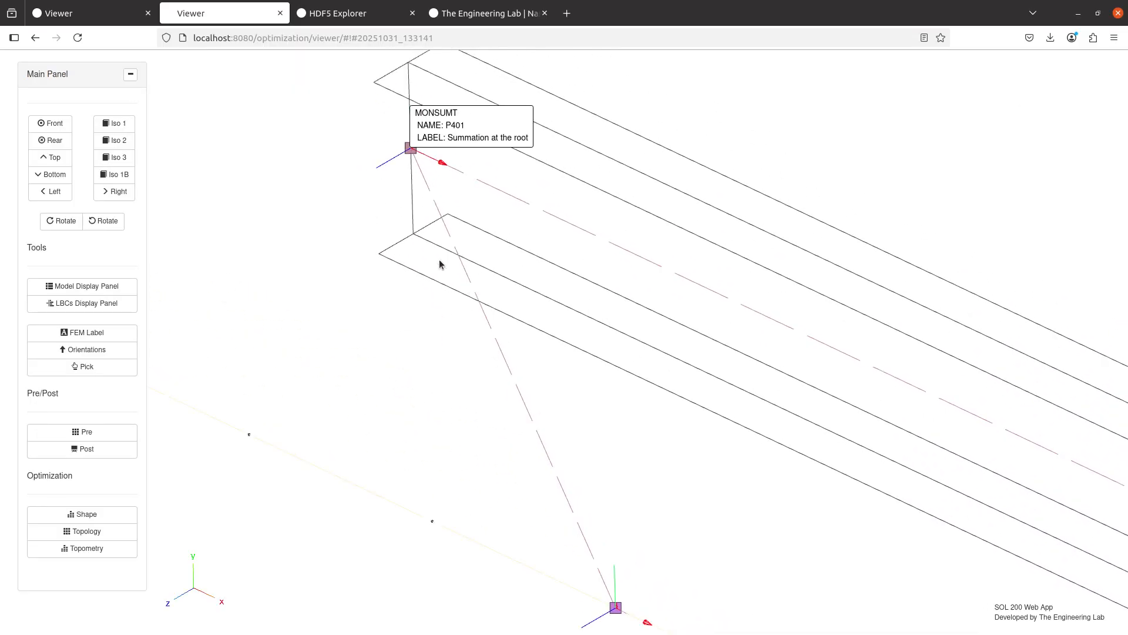
left_click_drag(482, 184, 574, 287)
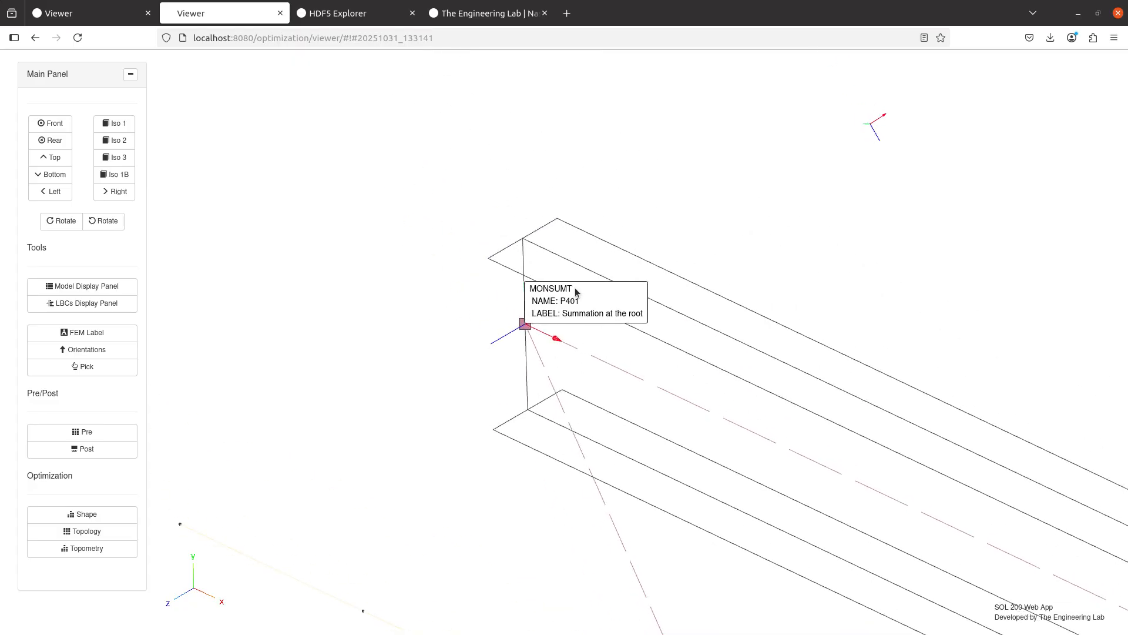
left_click_drag(711, 438, 301, 292)
left_click_drag(894, 456, 450, 245)
left_click_drag(629, 413, 634, 408)
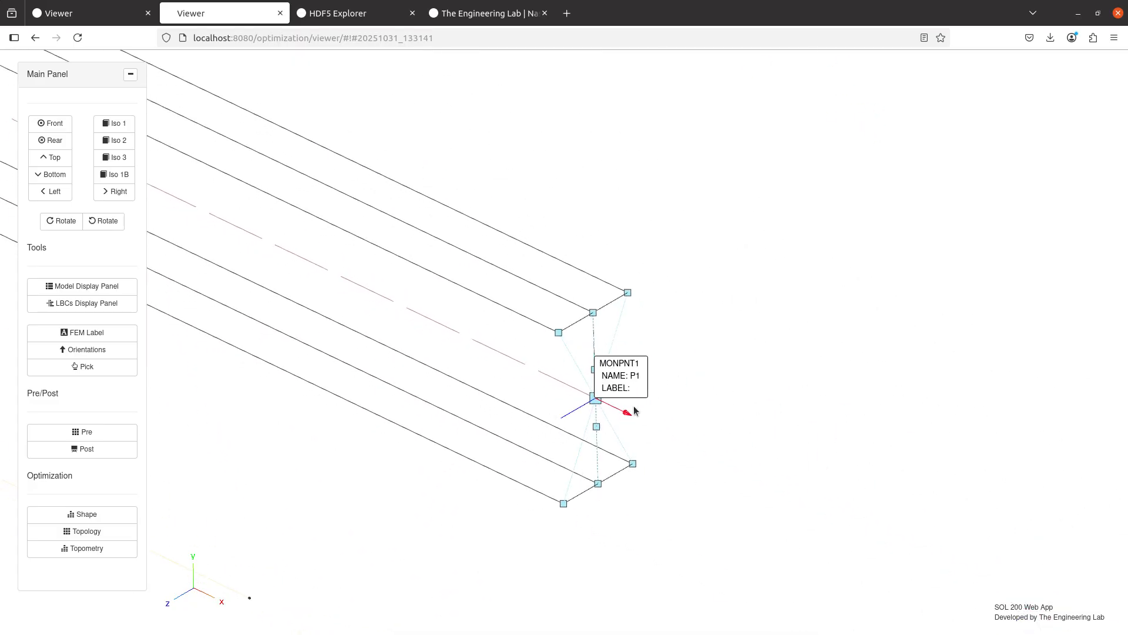
left_click_drag(531, 396, 787, 345)
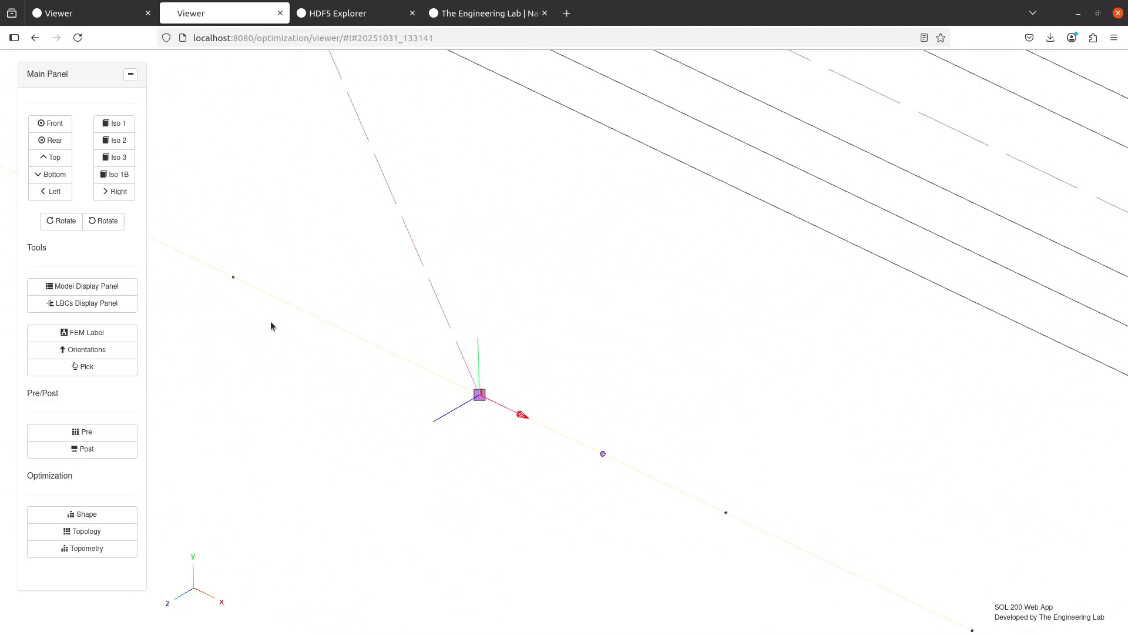
left_click(117, 292)
left_click(1078, 457)
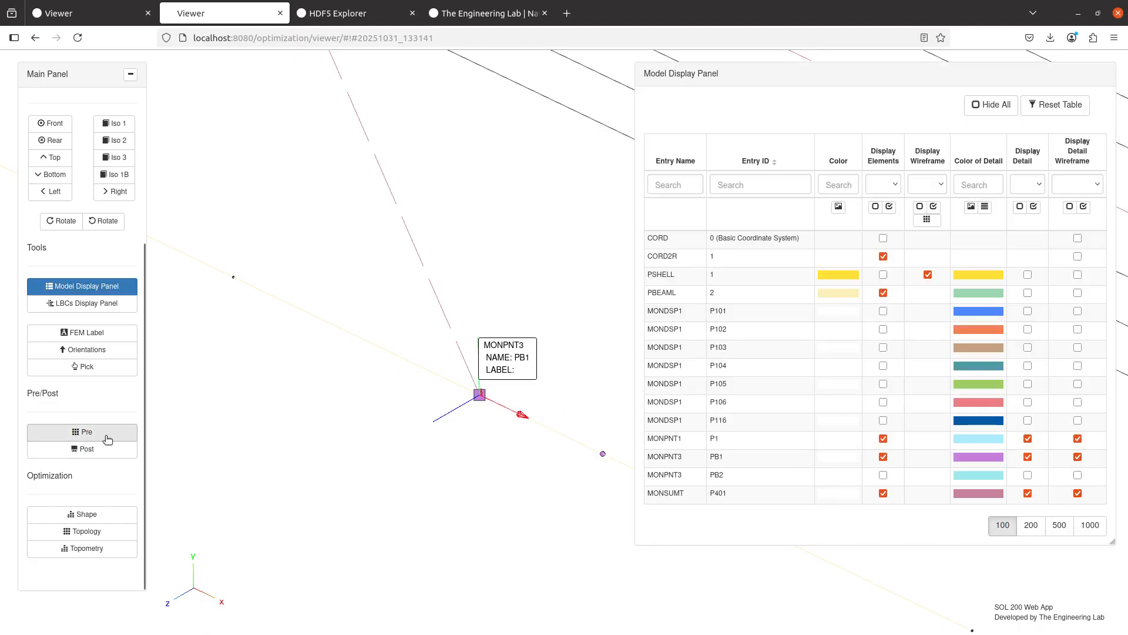
- Delete the third GROUP_1 row, MONPNT3 - PB1, from the MONSUMT table and return to the viewer
left_click(88, 433)
left_click(355, 490)
left_click(360, 491)
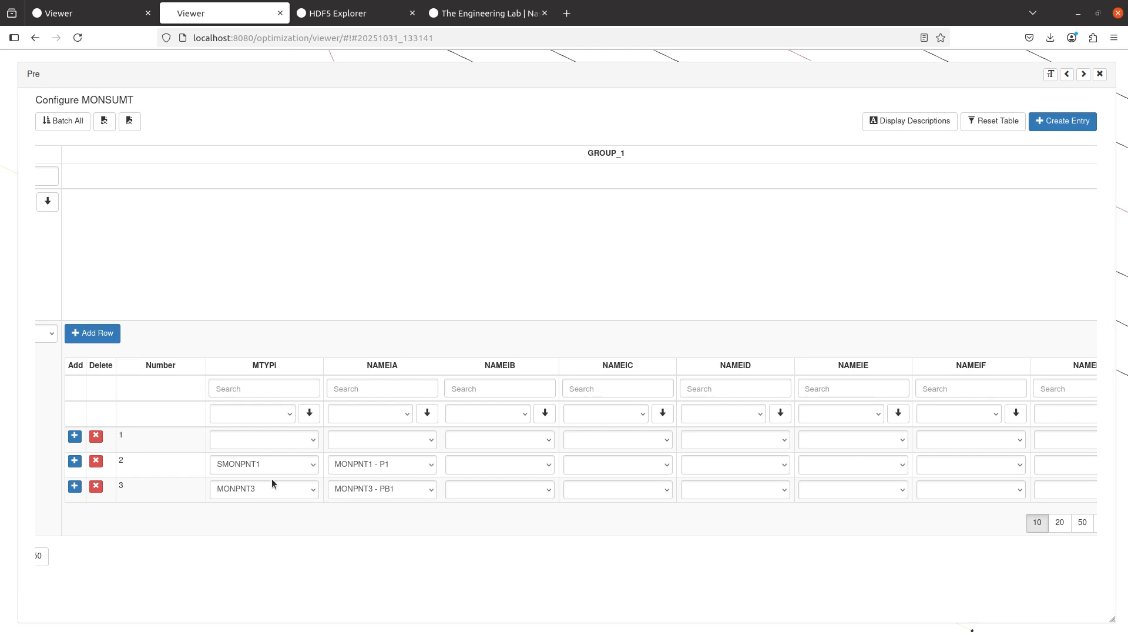
left_click(96, 487)
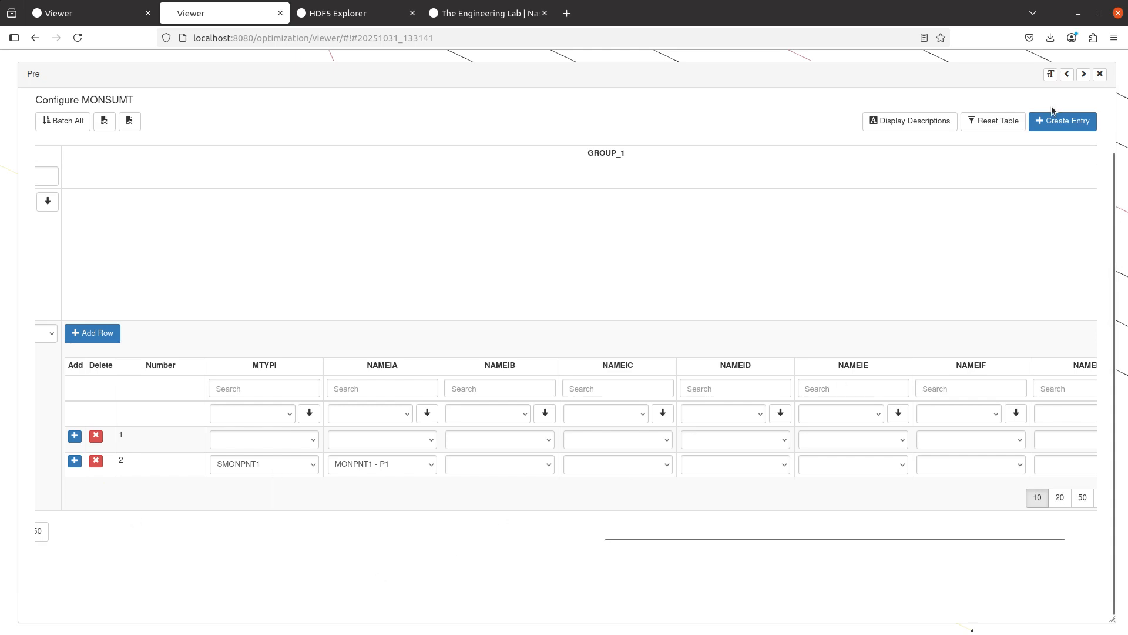
left_click(1099, 73)
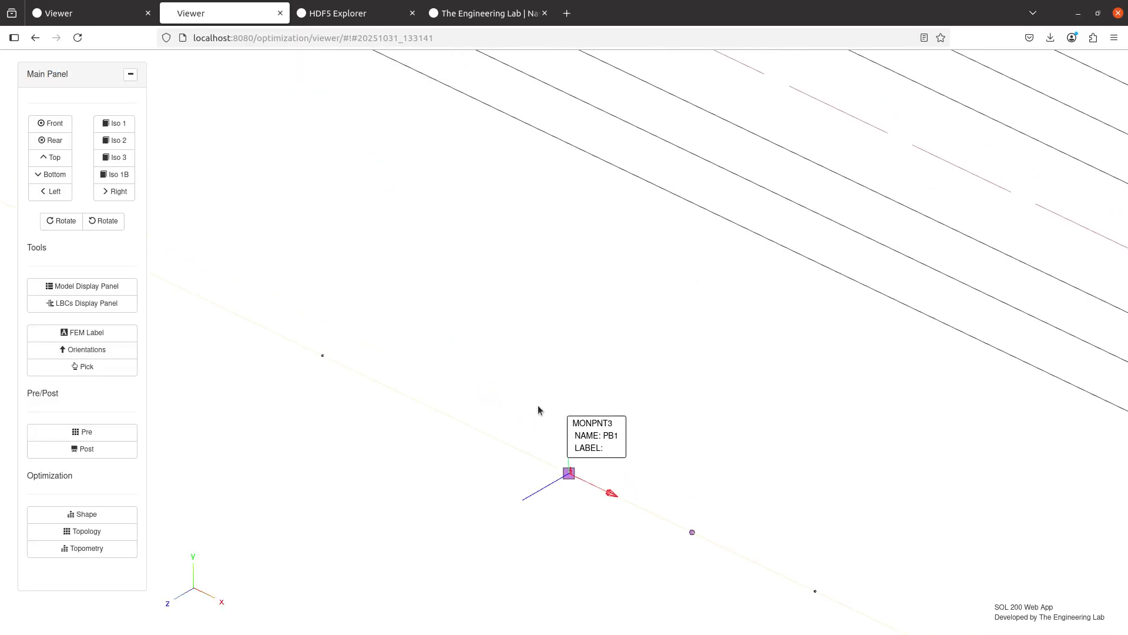
- Open the download section for the updated MONSUMT model
left_click(105, 435)
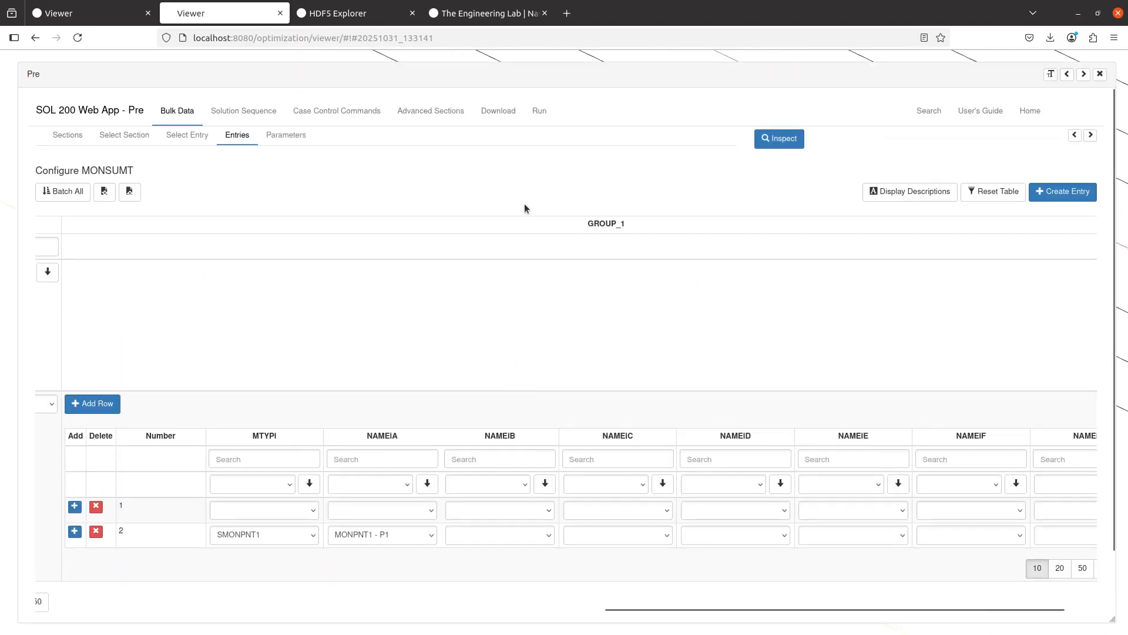
left_click(499, 110)
left_click(718, 269)
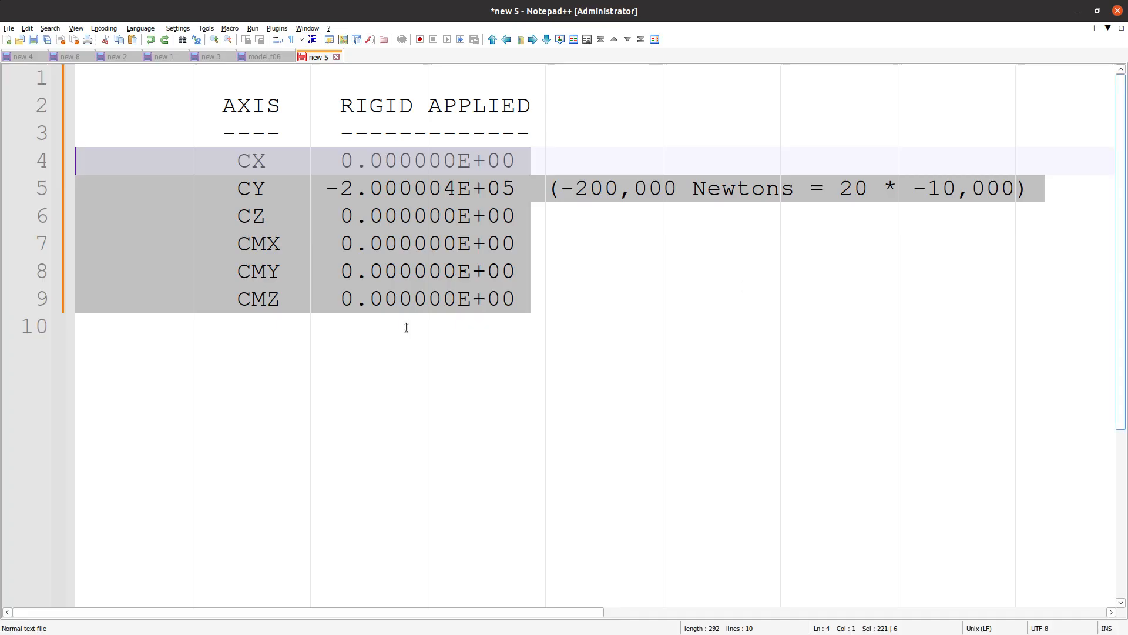
- In Notepad++, copy the structural monitor point block for P1 from model.f06 and paste it over the notes in the new 5 document
scroll(403, 327, "down", 1)
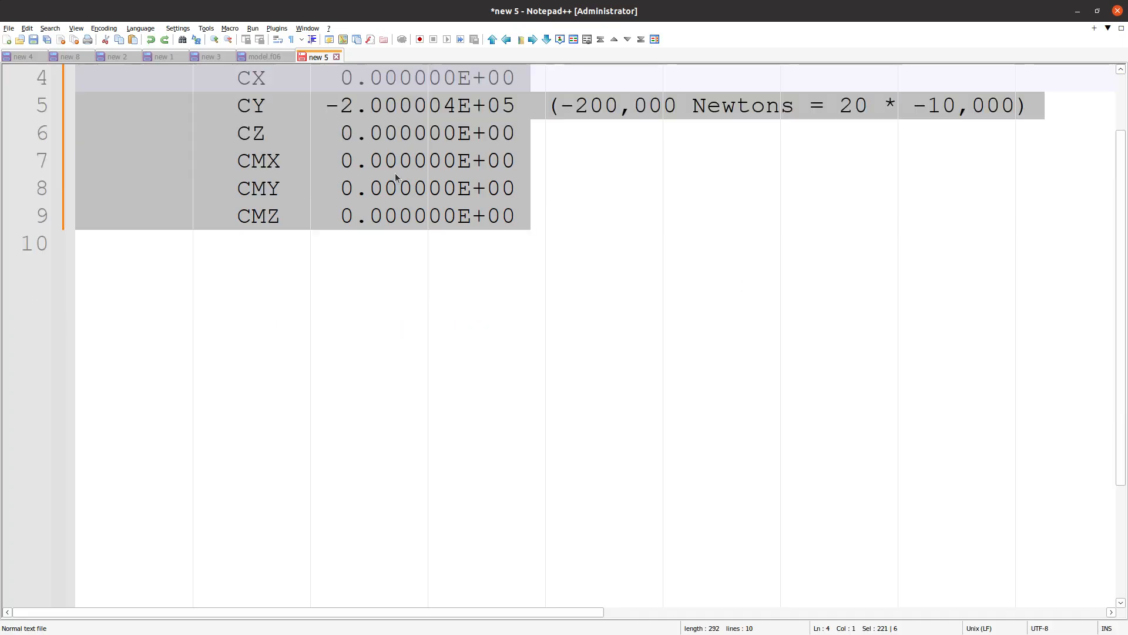
left_click(264, 57)
scroll(397, 323, "up", 10)
scroll(396, 324, "down", 4)
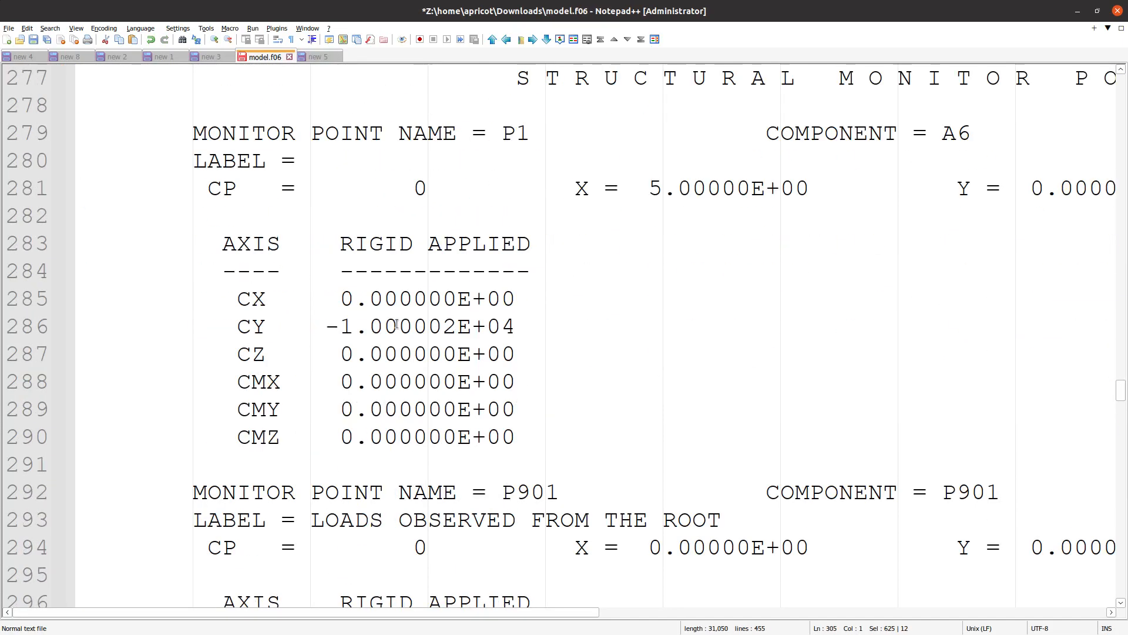
scroll(564, 453, "up", 1)
left_click_drag(553, 519, 71, 166)
key("ctrl+c")
left_click(318, 56)
key("ctrl+v")
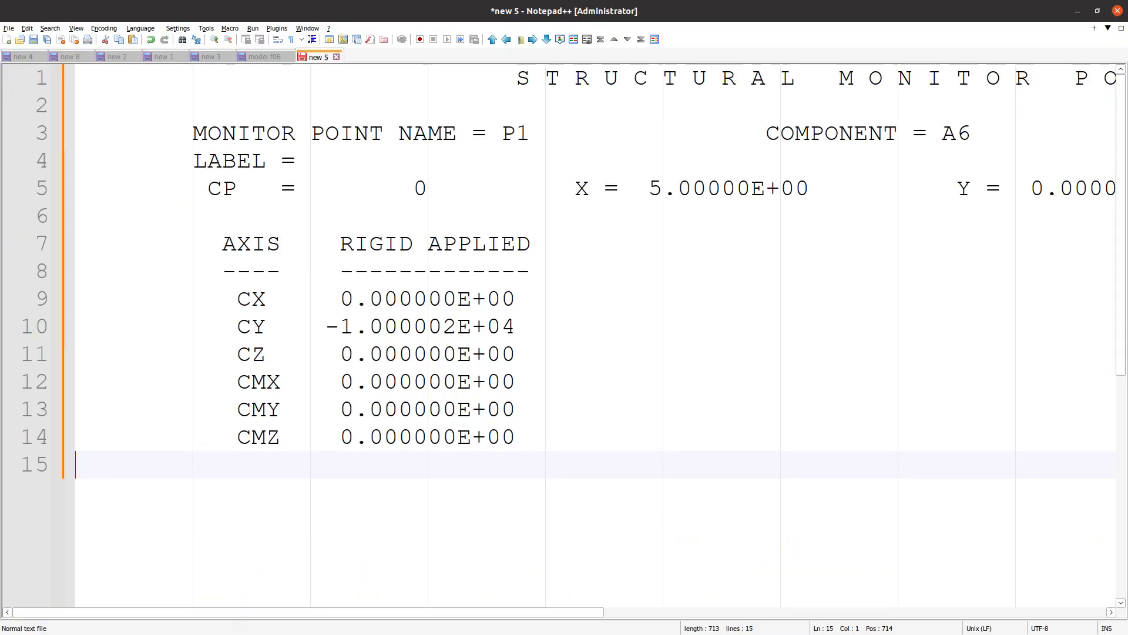
- Switch back to the SOL 200 Web App viewer, bring the whole model into view and close the Post results
key("alt+Tab")
left_click(1106, 77)
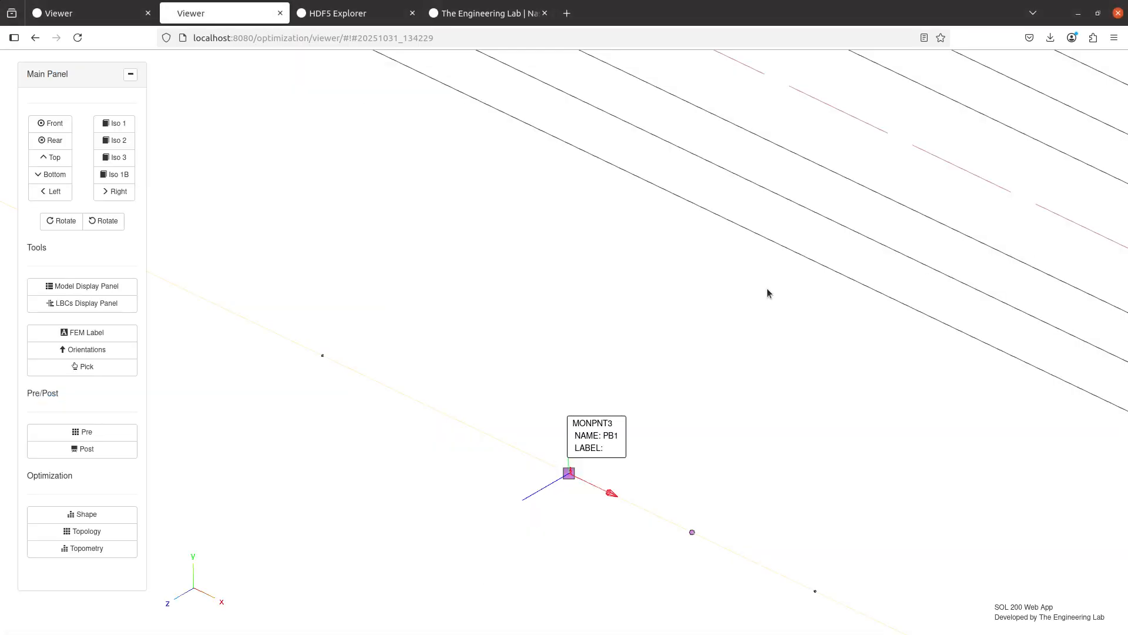
right_click(775, 361)
left_click(602, 354)
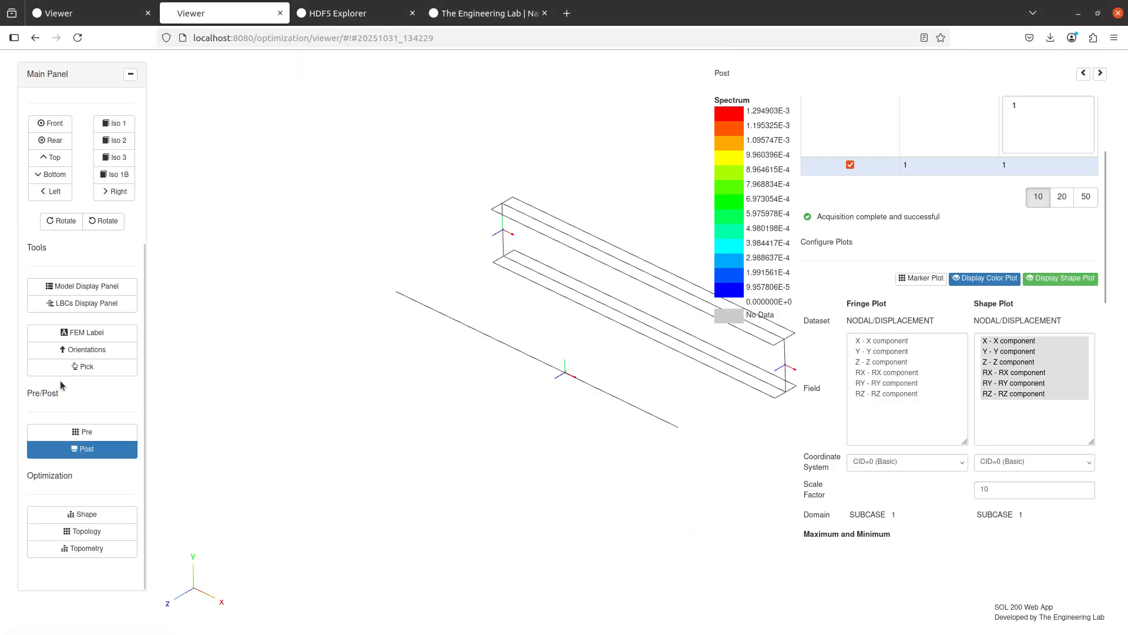
left_click(77, 447)
- Toggle the detail wireframe of MONPNT1 P1 off and back on to label the point at the beam's free end
left_click_drag(626, 354, 474, 347)
scroll(714, 372, "up", 5)
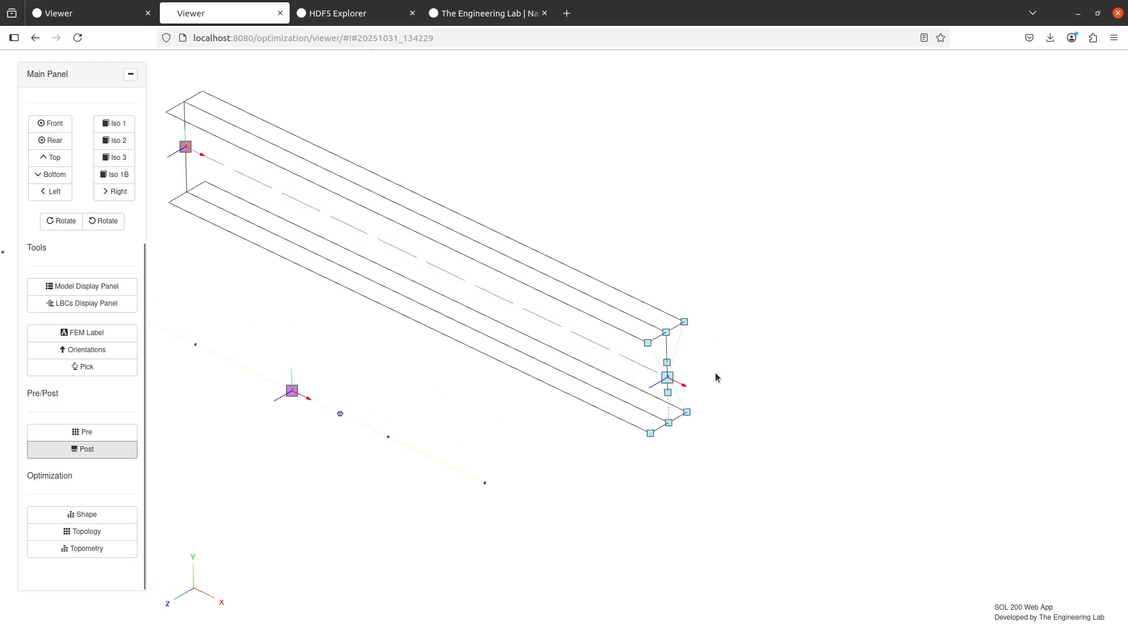
left_click_drag(715, 372, 651, 364)
scroll(651, 365, "up", 5)
left_click(88, 287)
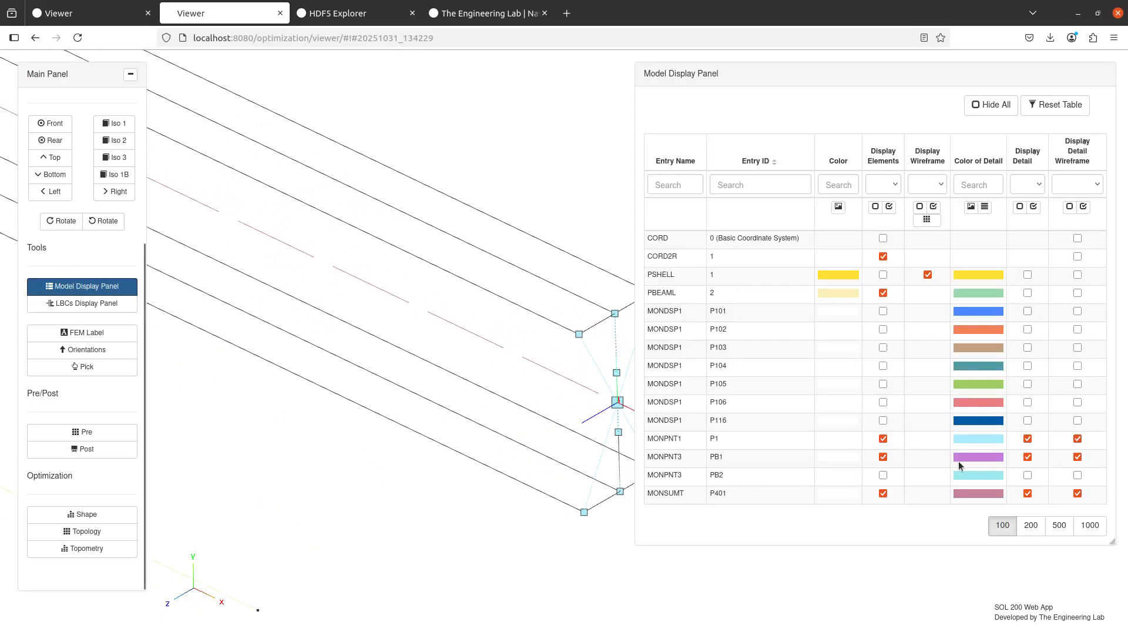
left_click(1076, 441)
left_click(1075, 440)
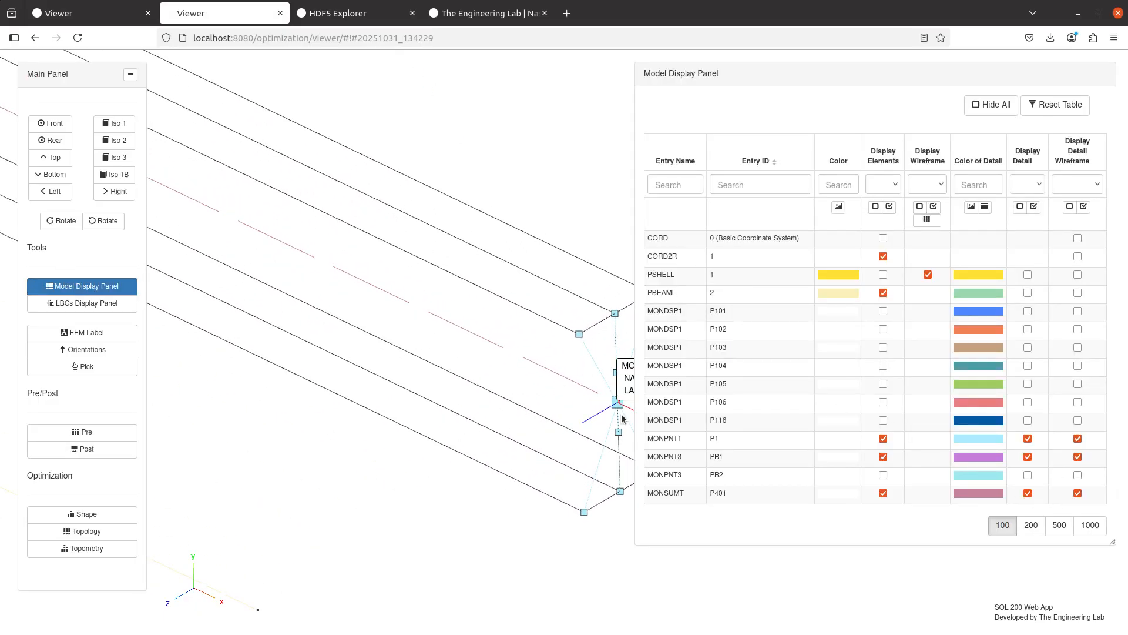
- Examine monitor point P1 at the free end and the summation point P401 at the beam root
left_click_drag(517, 398, 371, 385)
scroll(450, 382, "up", 5)
scroll(455, 382, "down", 10)
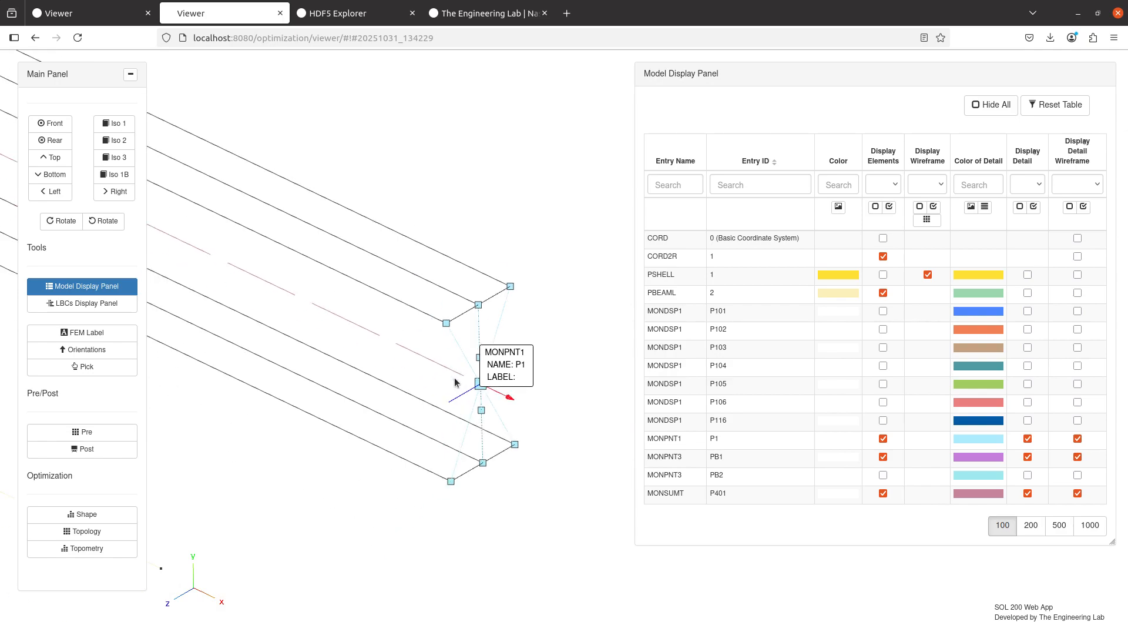
left_click_drag(319, 254, 543, 347)
left_click_drag(365, 282, 414, 314)
scroll(415, 310, "up", 5)
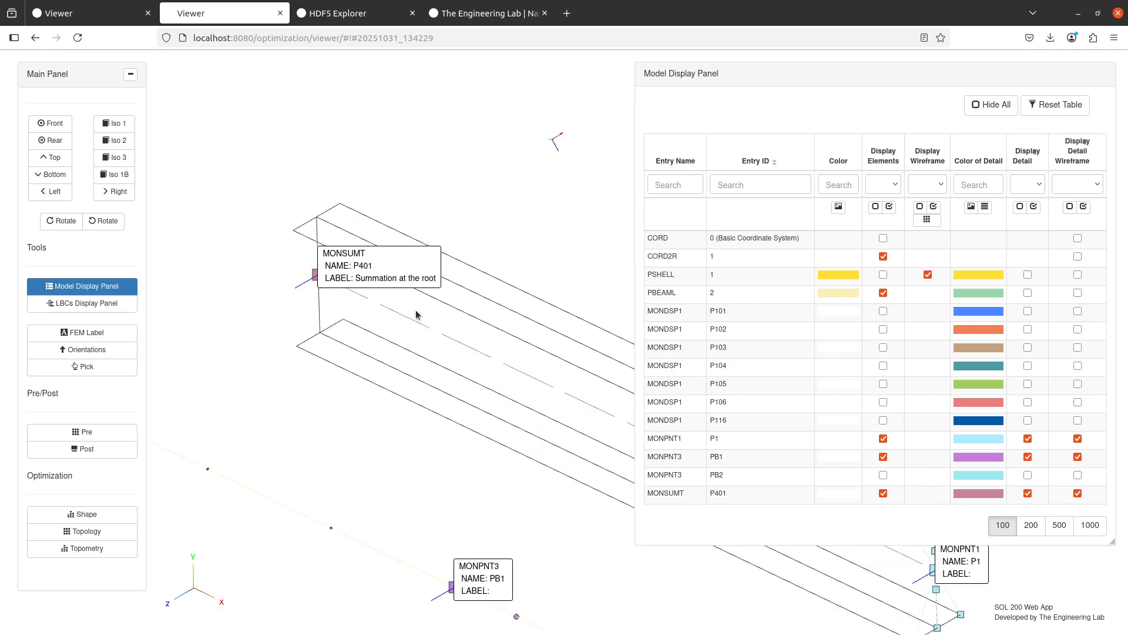
left_click_drag(349, 282, 488, 382)
scroll(488, 382, "up", 5)
left_click_drag(324, 333, 474, 374)
scroll(473, 374, "up", 5)
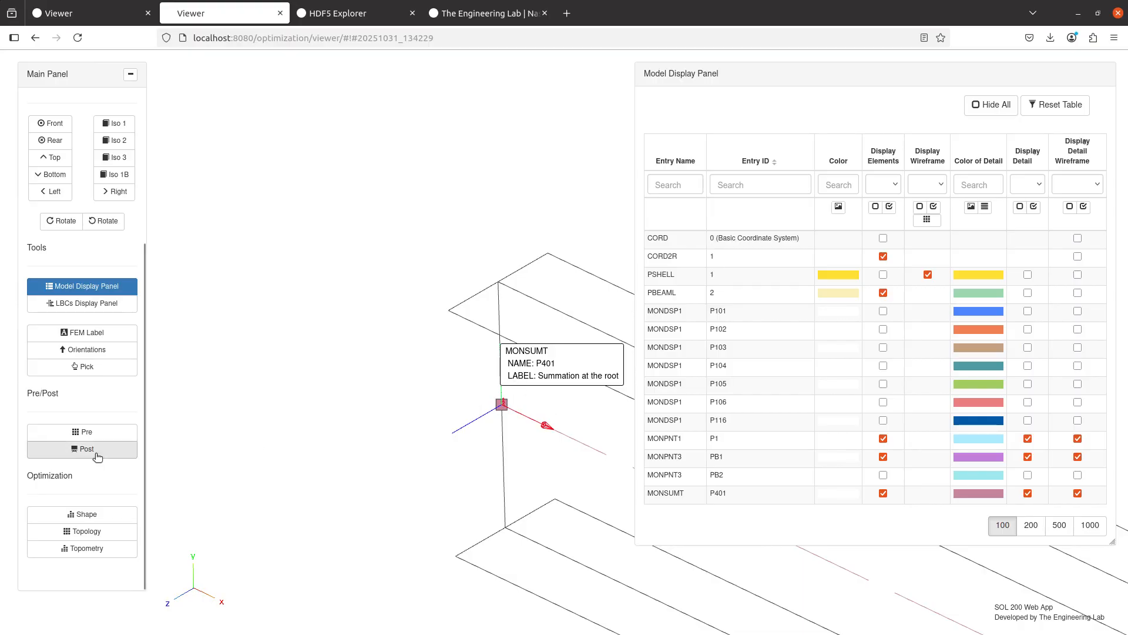
- Open the model.f06 results file of the run and search it for p401
left_click(86, 432)
left_click(169, 137)
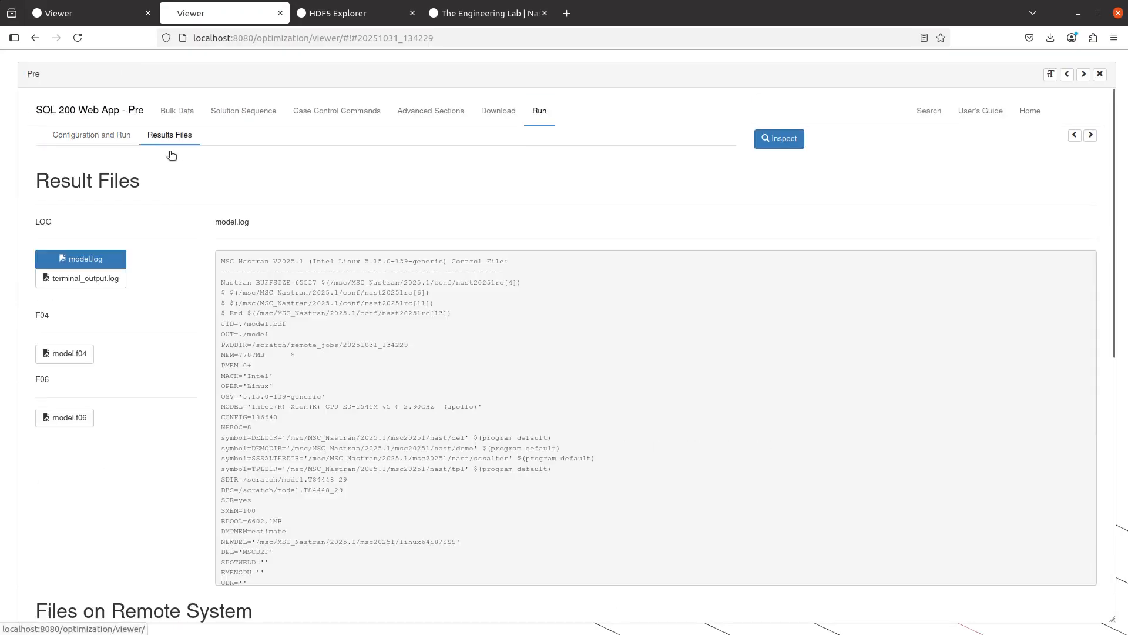
left_click(82, 418)
key("ctrl+f")
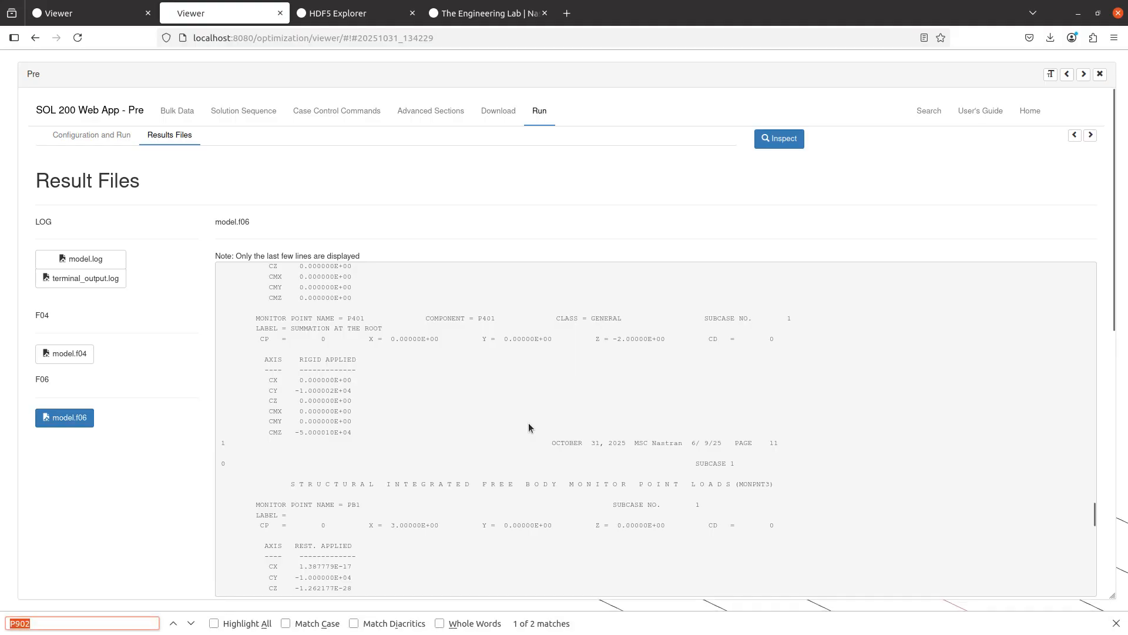
type("p401")
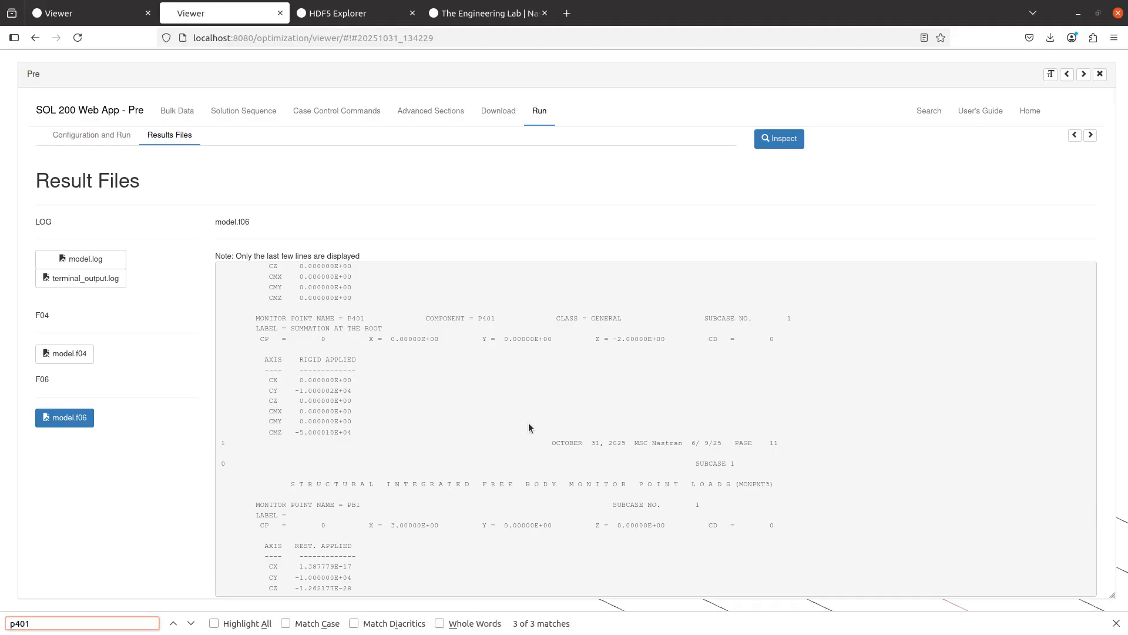
left_click(191, 623)
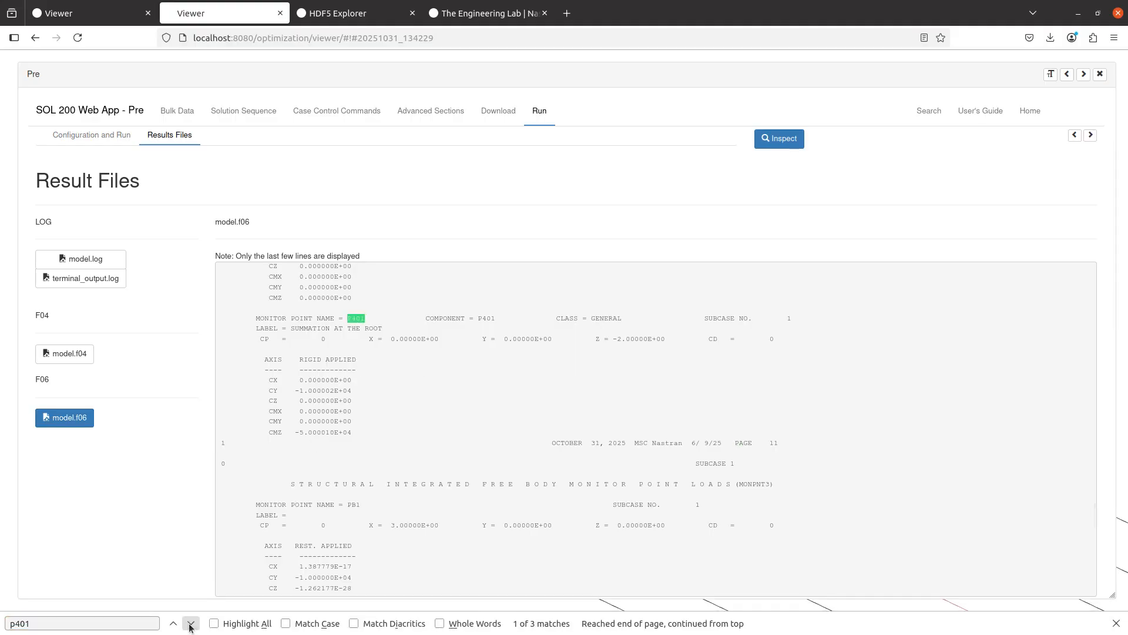
left_click(191, 622)
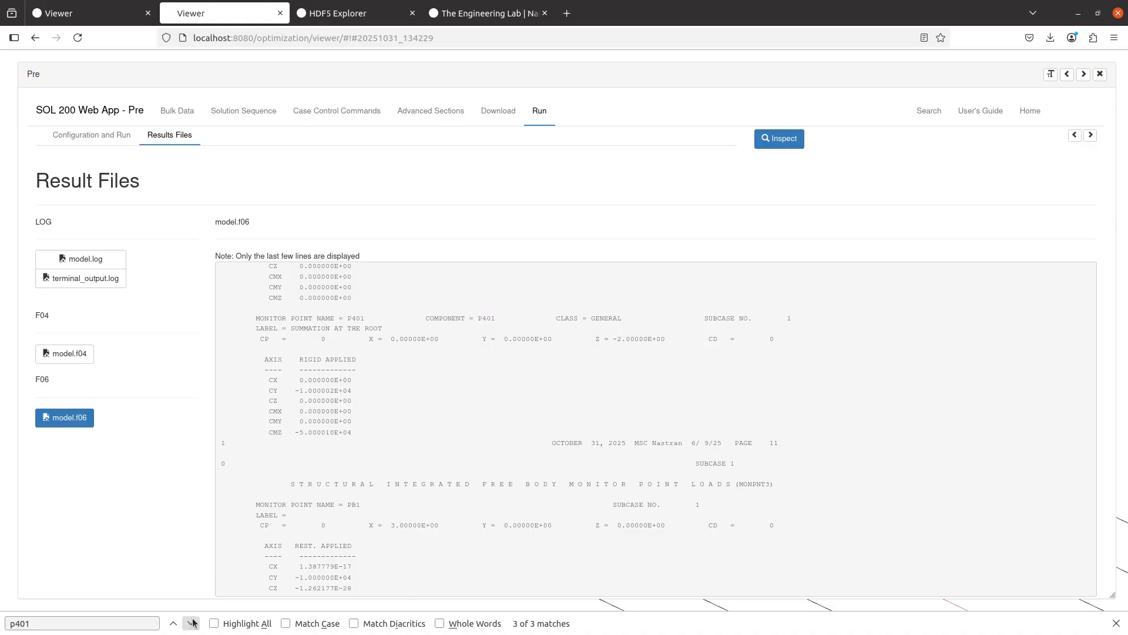
left_click(192, 622)
- Copy the P401 monitor point block from model.f06, paste it below the P1 block in the Notepad++ notes, and return to the viewer
left_click_drag(361, 435, 206, 320)
right_click(246, 322)
left_click(285, 333)
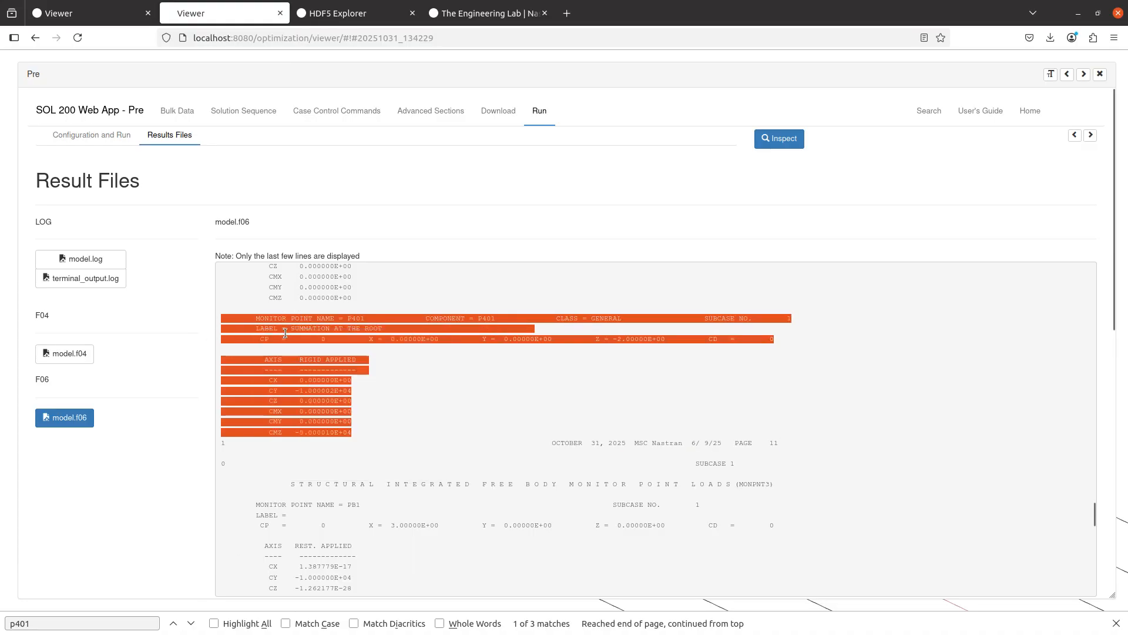
key("alt+Tab")
key("BackSpace")
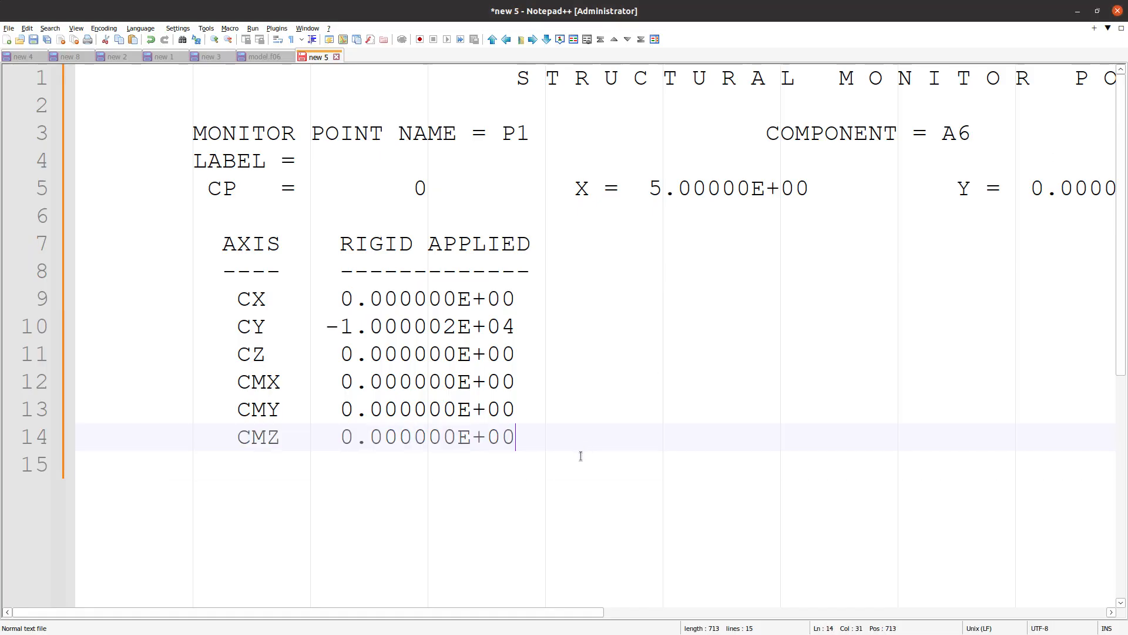
key("Return")
key("Return")
key("ctrl+v")
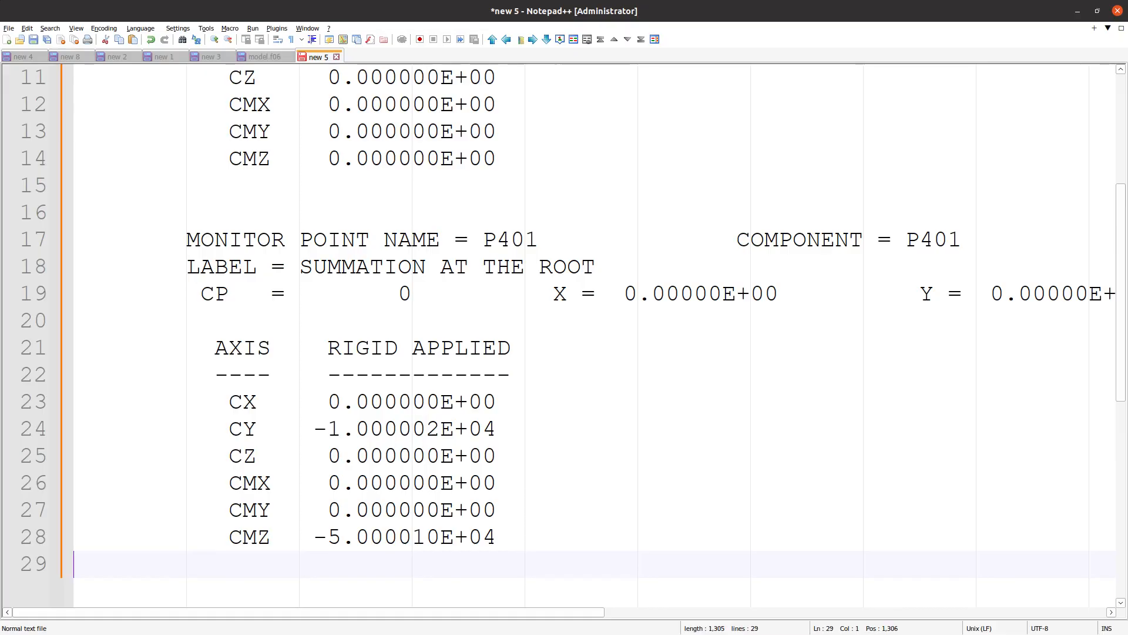
key("alt+Tab")
left_click(1100, 75)
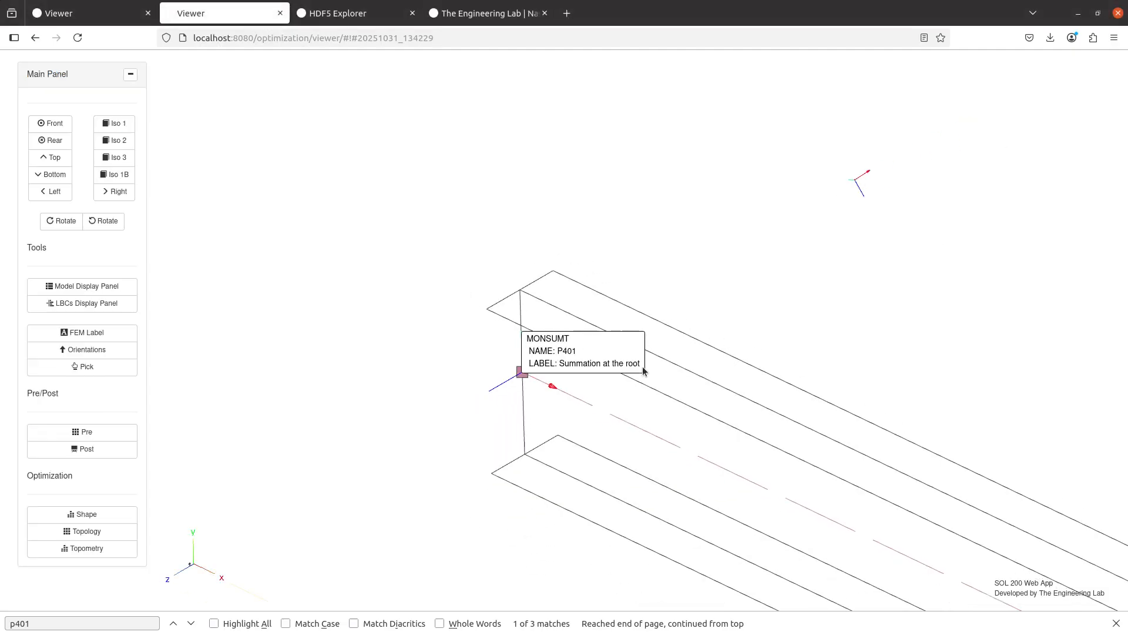
- Display the load arrows of FORCE entries 1, 2 and 3 on the beam model
left_click_drag(501, 310, 525, 365)
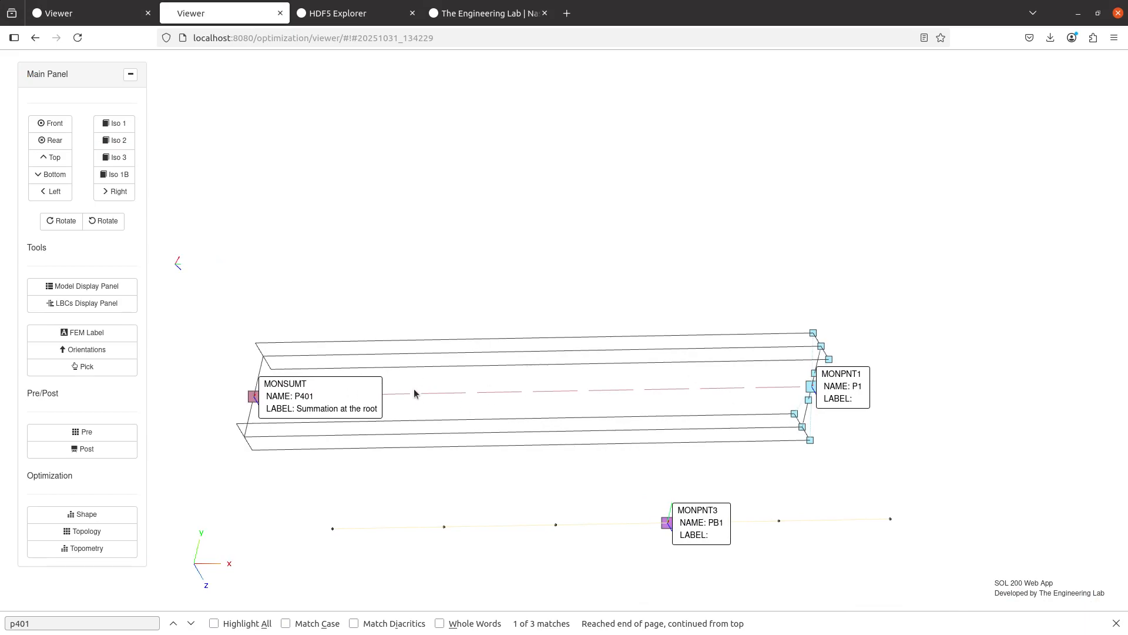
left_click(86, 302)
scroll(566, 372, "down", 4)
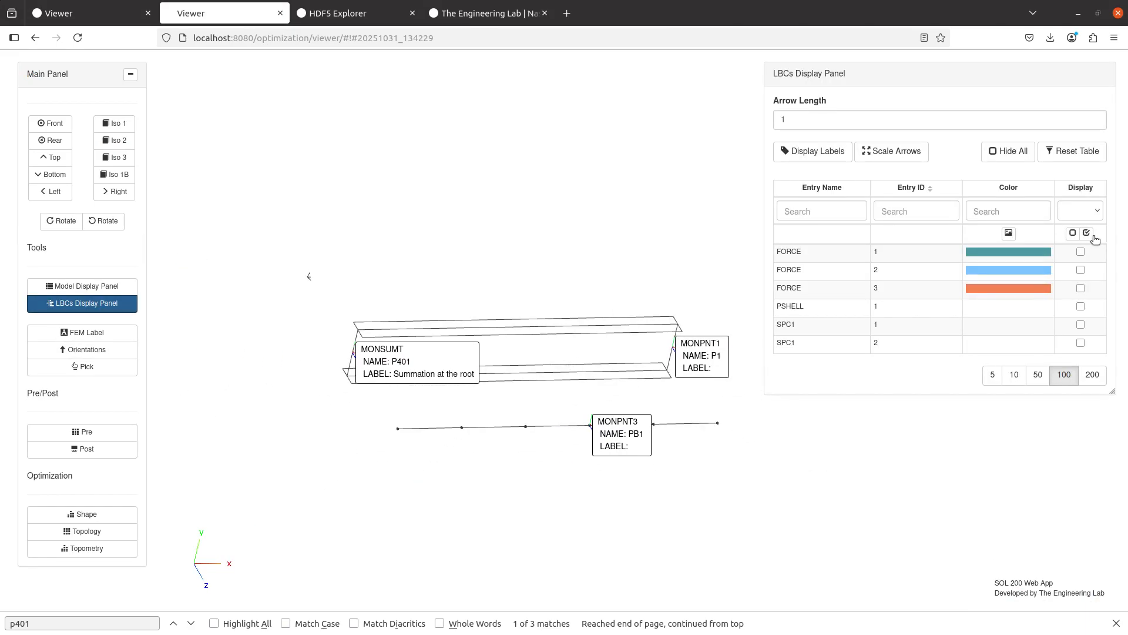
left_click(1081, 252)
left_click(1081, 270)
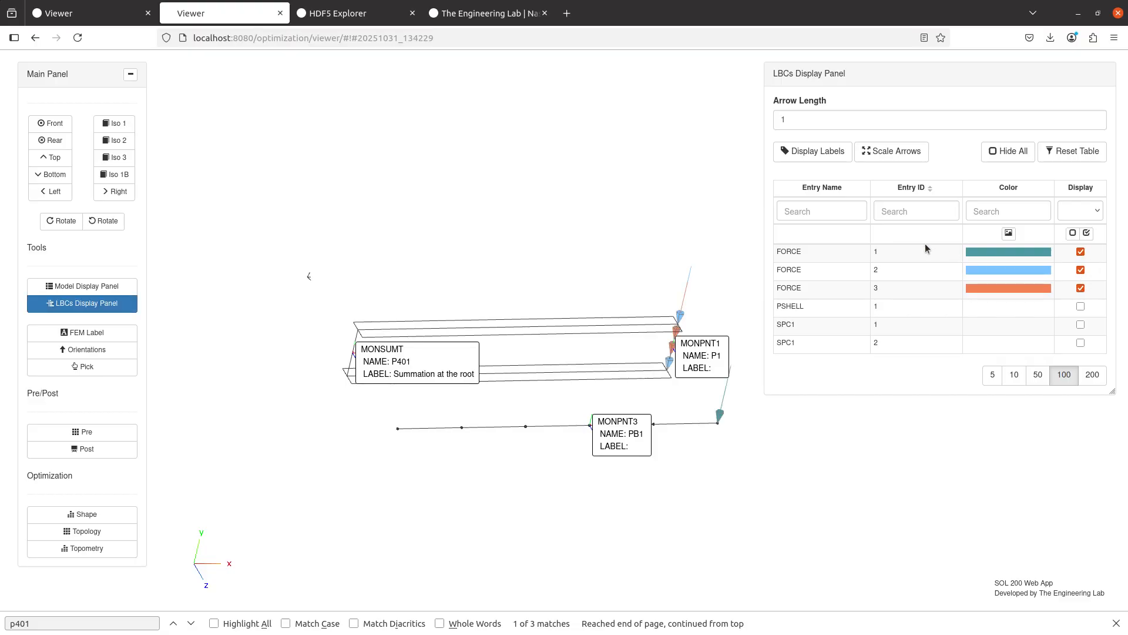
- Examine the force arrows around P1 at the beam's free end and the summation point P401 at the root
scroll(520, 316, "up", 8)
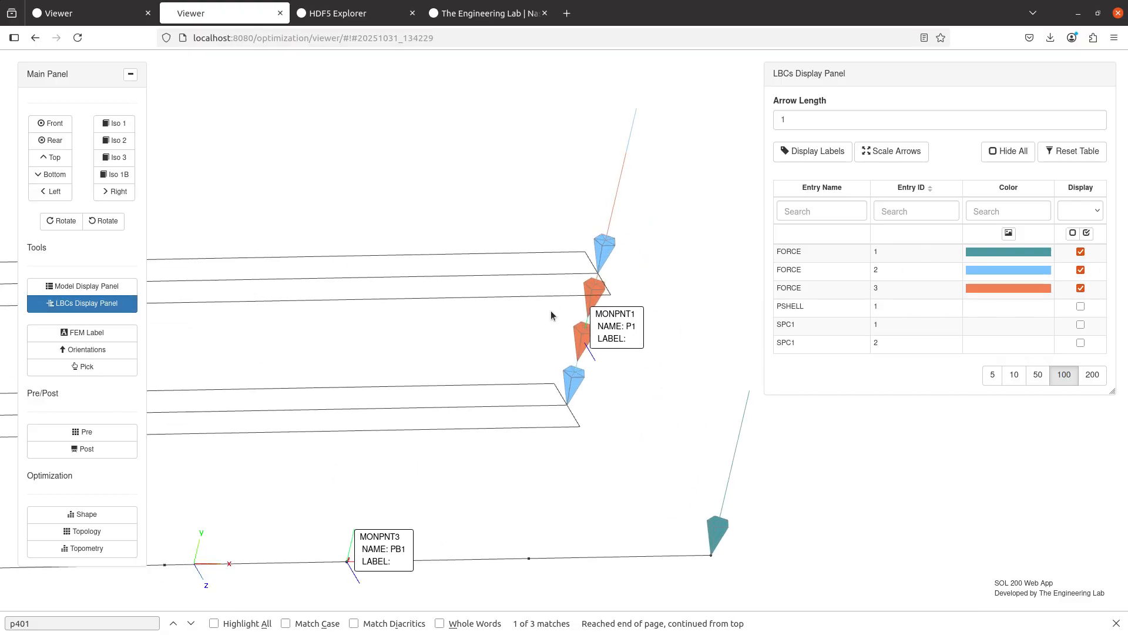
scroll(551, 315, "up", 2)
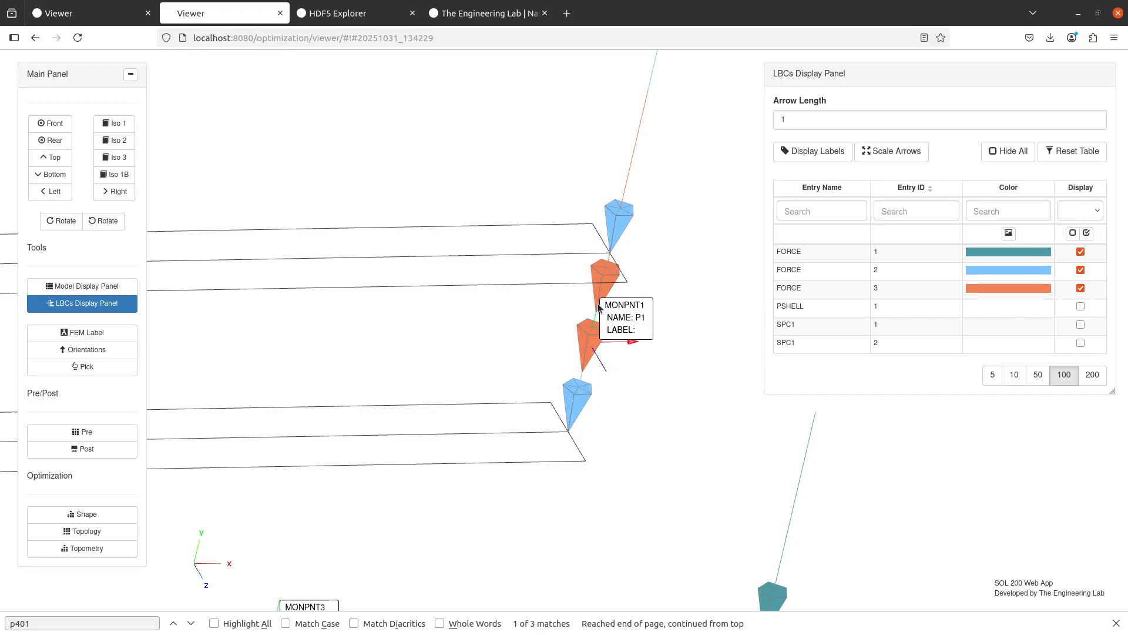
scroll(531, 446, "down", 6)
left_click_drag(432, 413, 692, 408)
left_click_drag(280, 396, 534, 415)
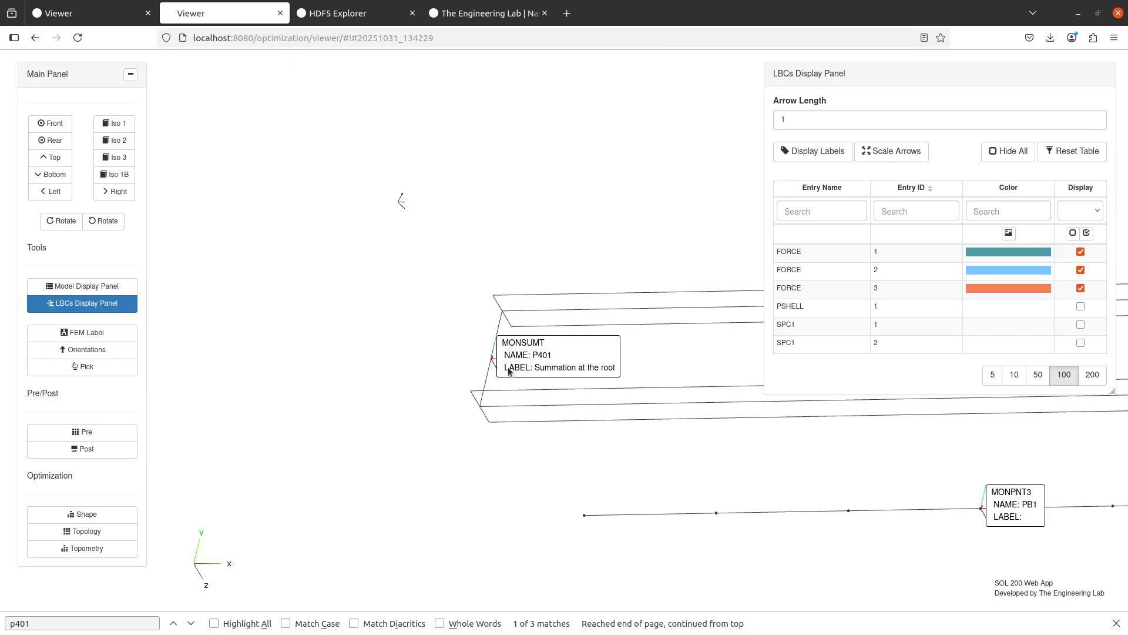
left_click_drag(510, 372, 498, 392)
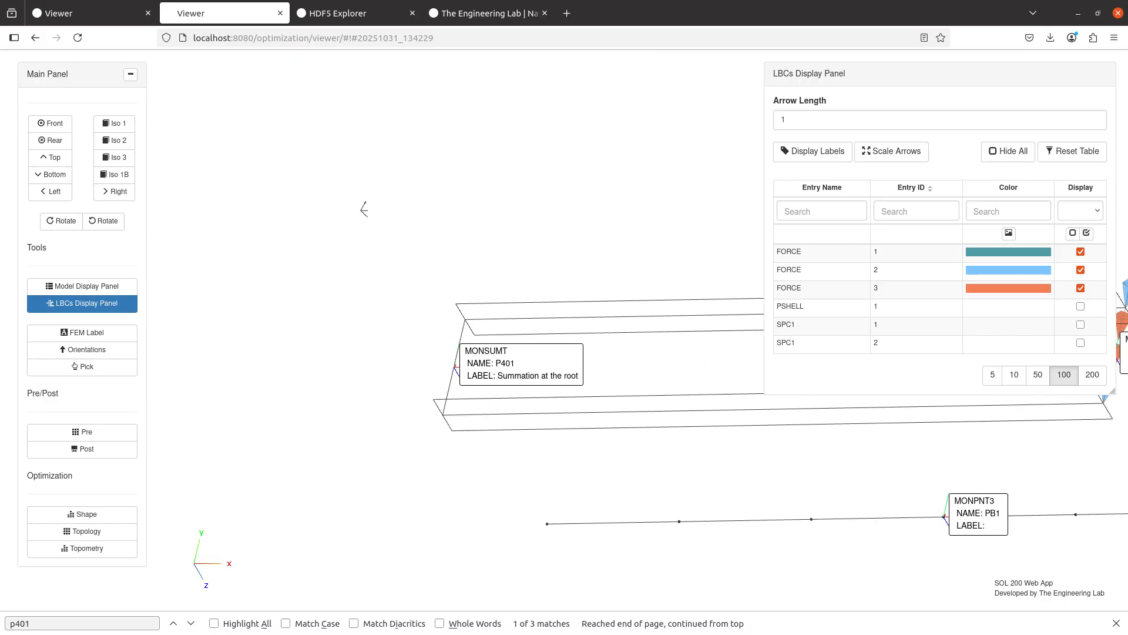
- Review P401's CMZ and CY values against P1's in the Notepad++ notes, and return to the viewer
key("alt+Tab")
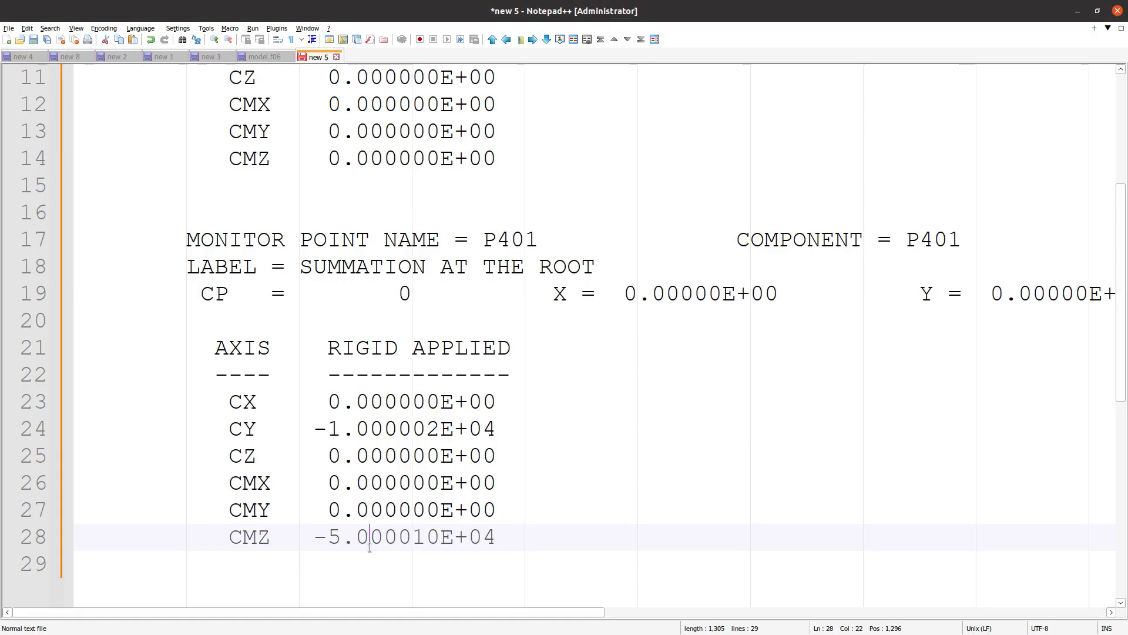
triple_click(367, 535)
scroll(369, 544, "down", 3)
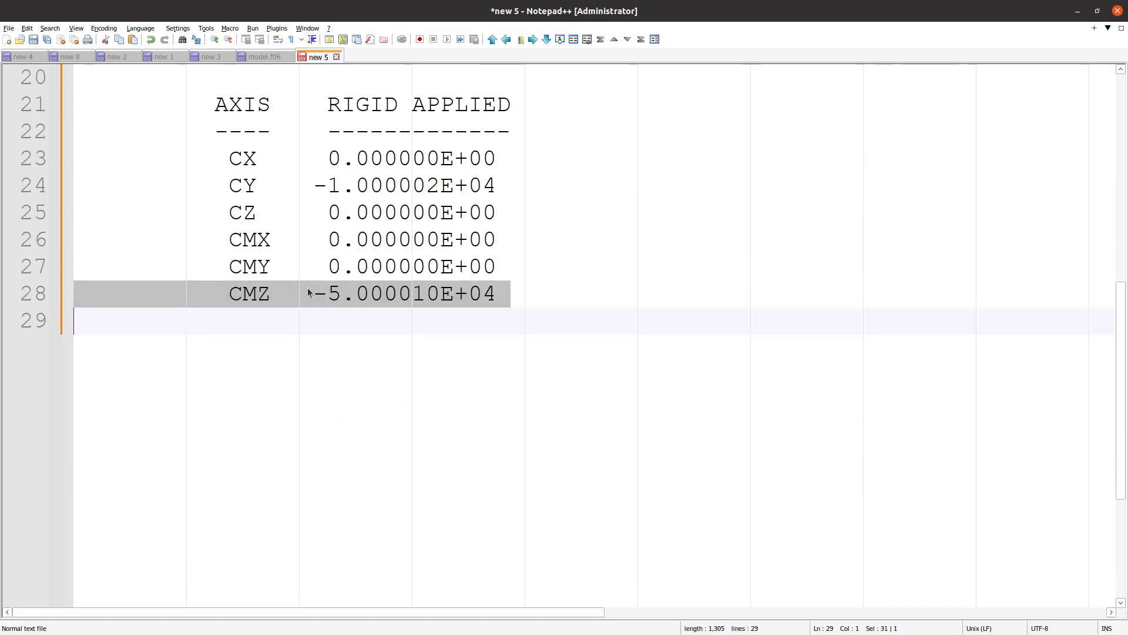
left_click_drag(308, 292, 535, 288)
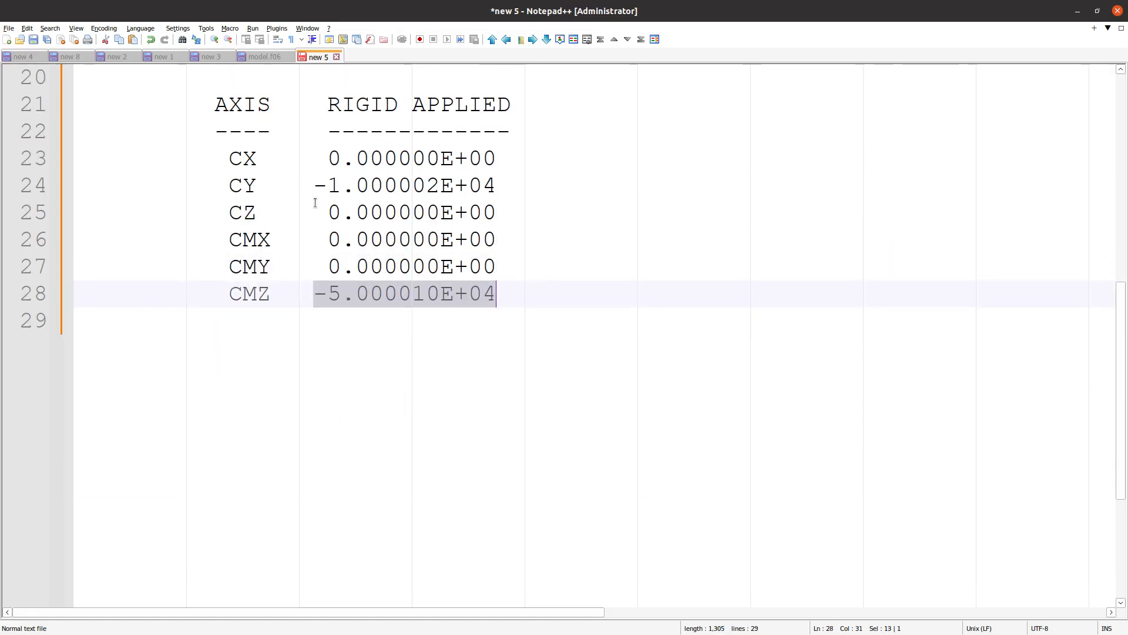
left_click_drag(315, 186, 511, 182)
scroll(289, 495, "up", 5)
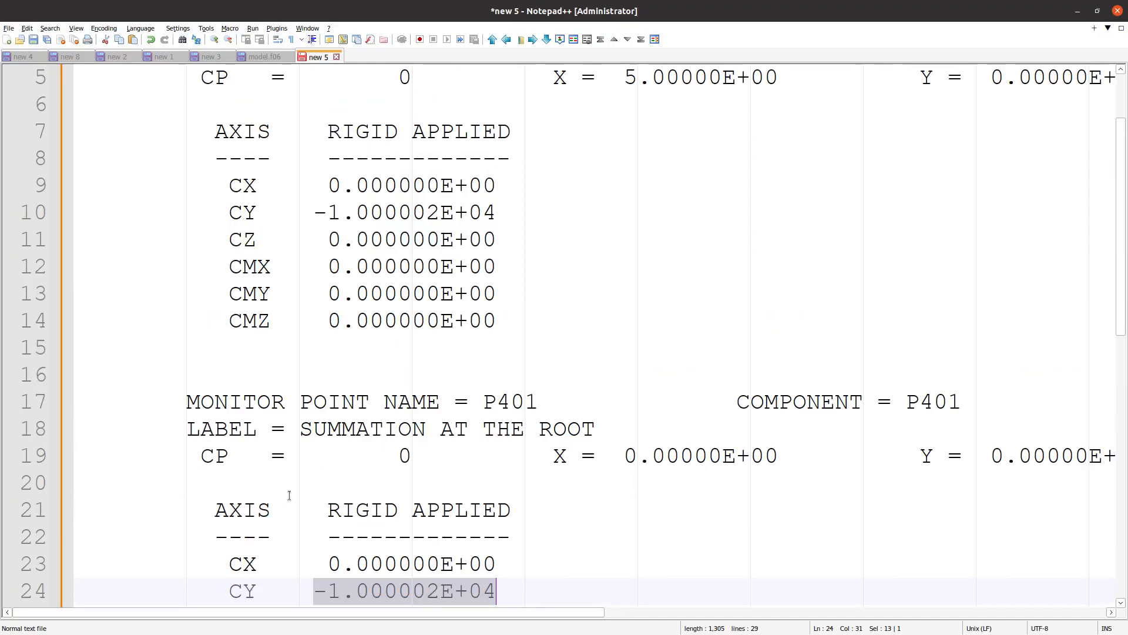
scroll(290, 495, "down", 4)
scroll(423, 456, "up", 2)
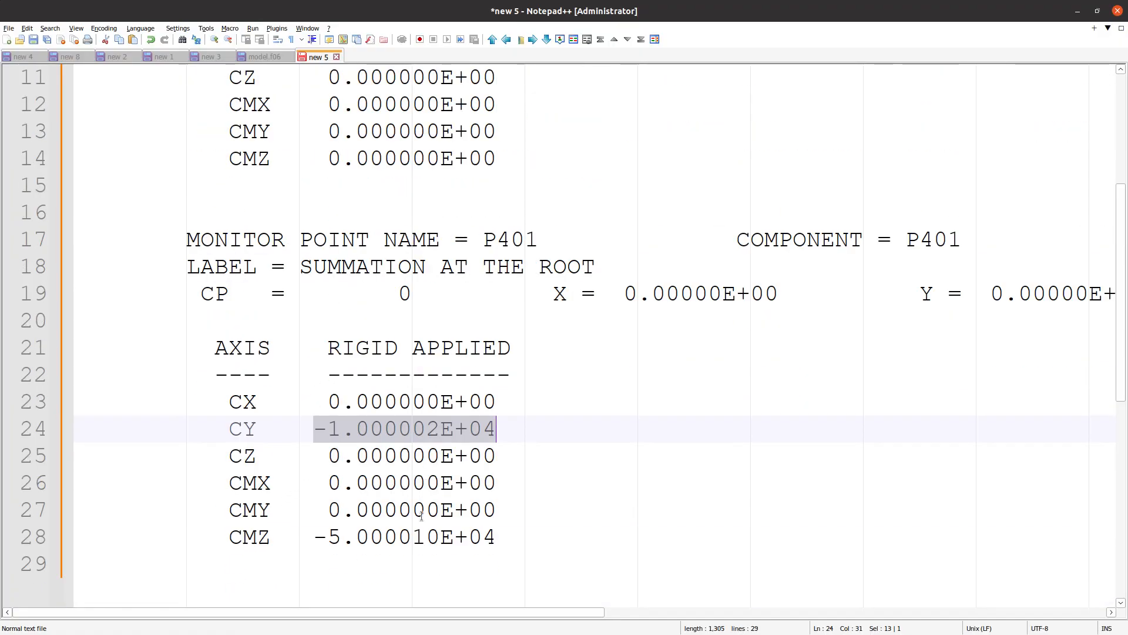
left_click(418, 561)
key("alt+Tab")
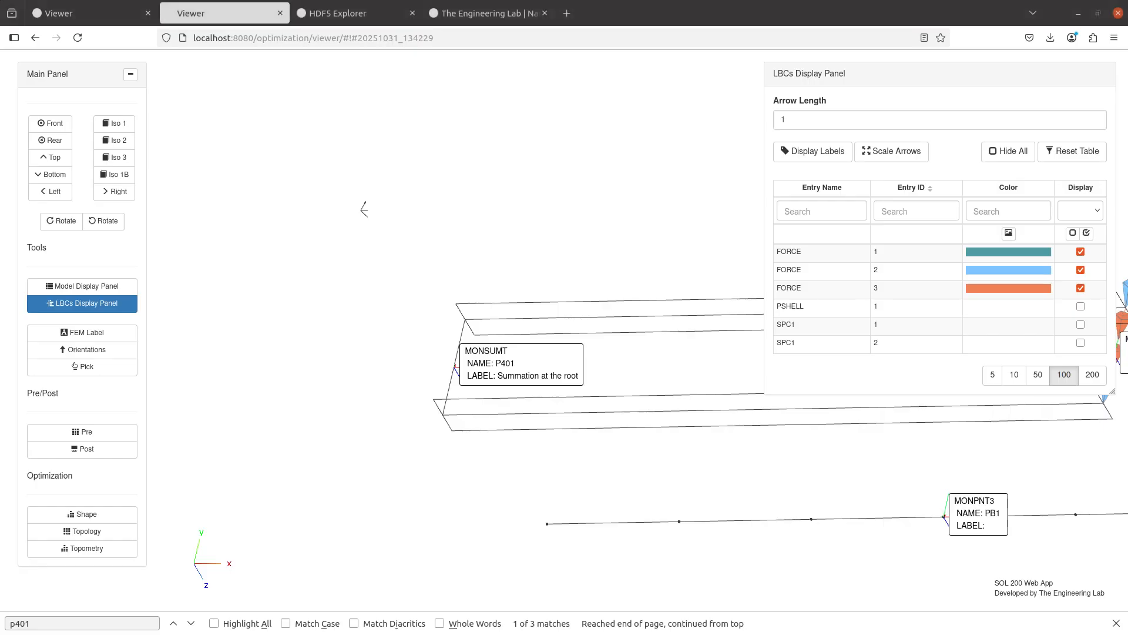
- View the beam with both monitor points and the forces, and look up the MONSUM1 entry in the Quick Reference Guide
scroll(504, 383, "down", 3)
left_click_drag(565, 392, 192, 384)
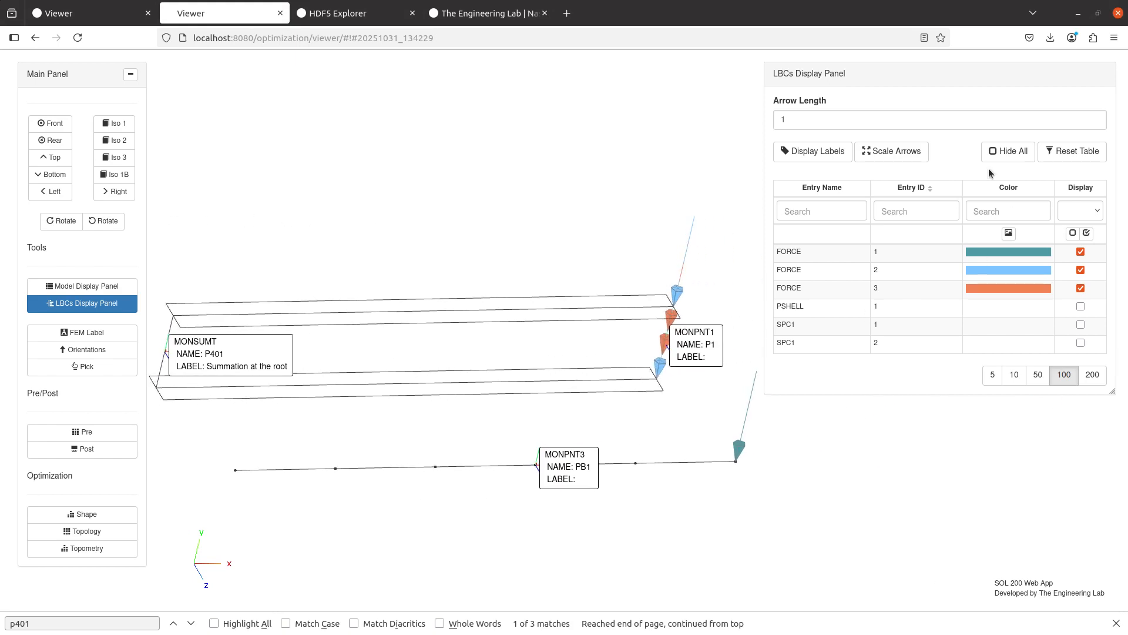
key("alt+Tab")
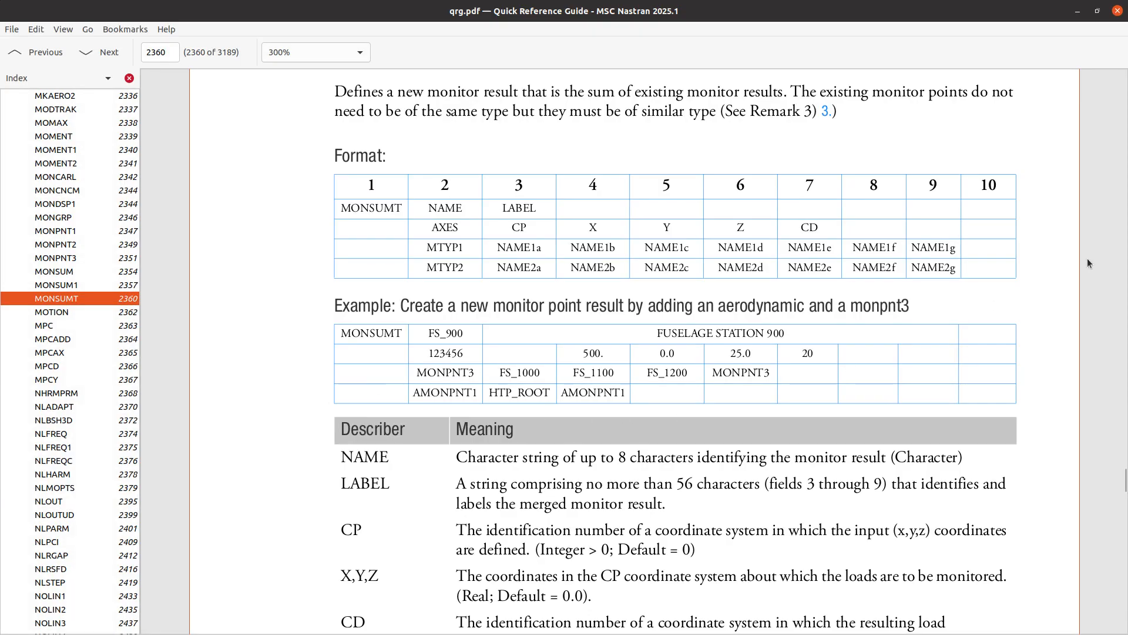
left_click(84, 286)
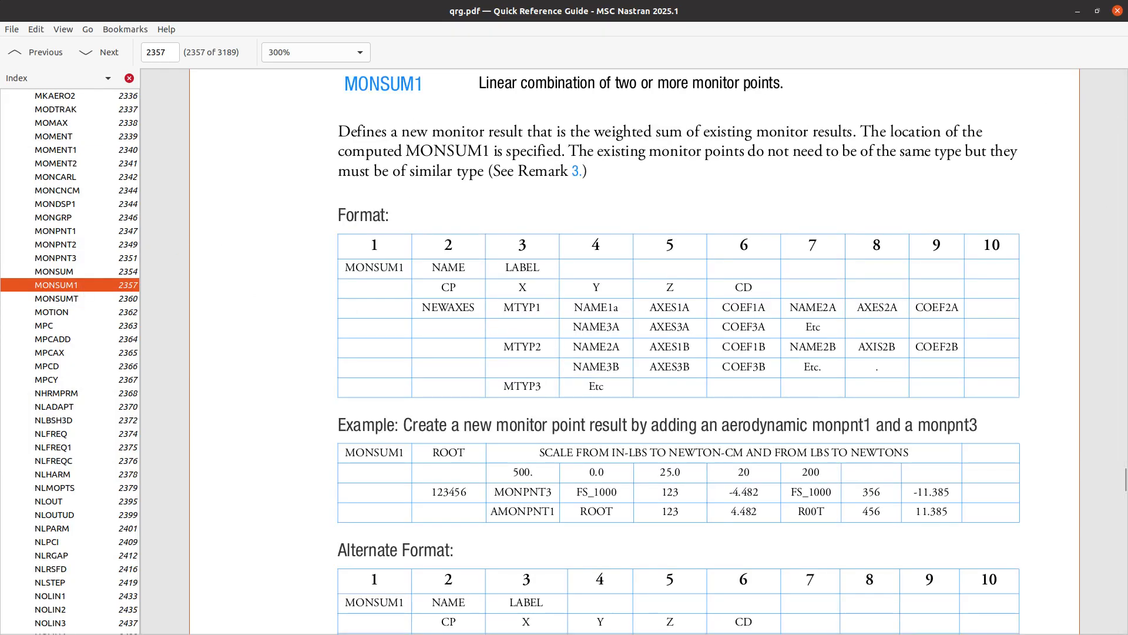
- Change P401's CMZ value in the Notepad++ notes to 0.000010E+00
key("alt+Tab")
scroll(529, 370, "down", 2)
left_click_drag(316, 374, 332, 374)
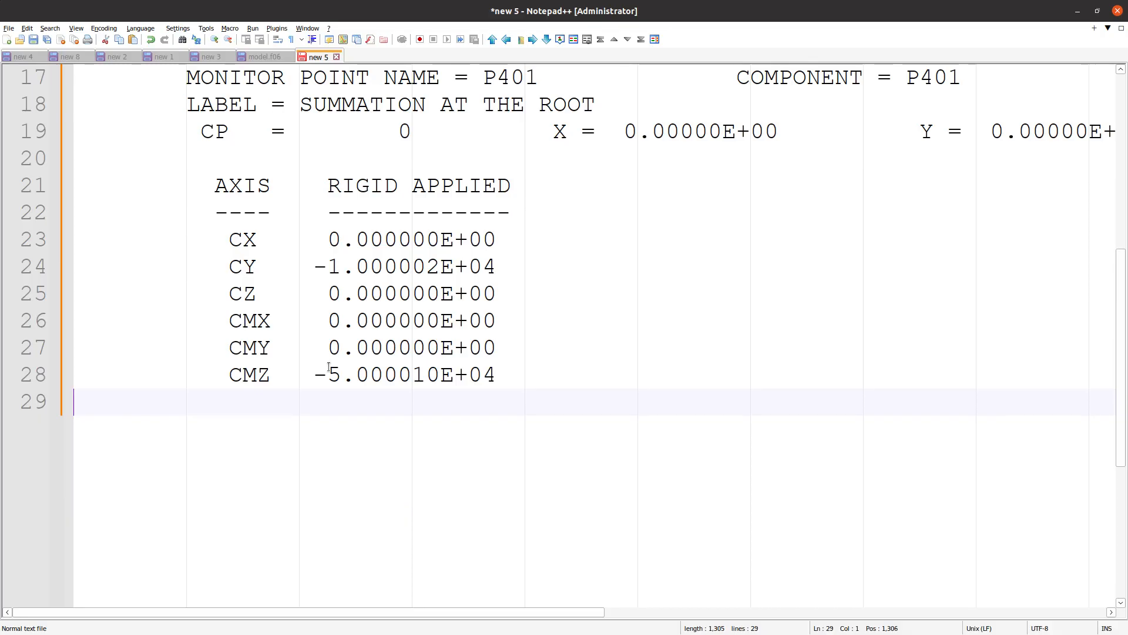
key("Delete")
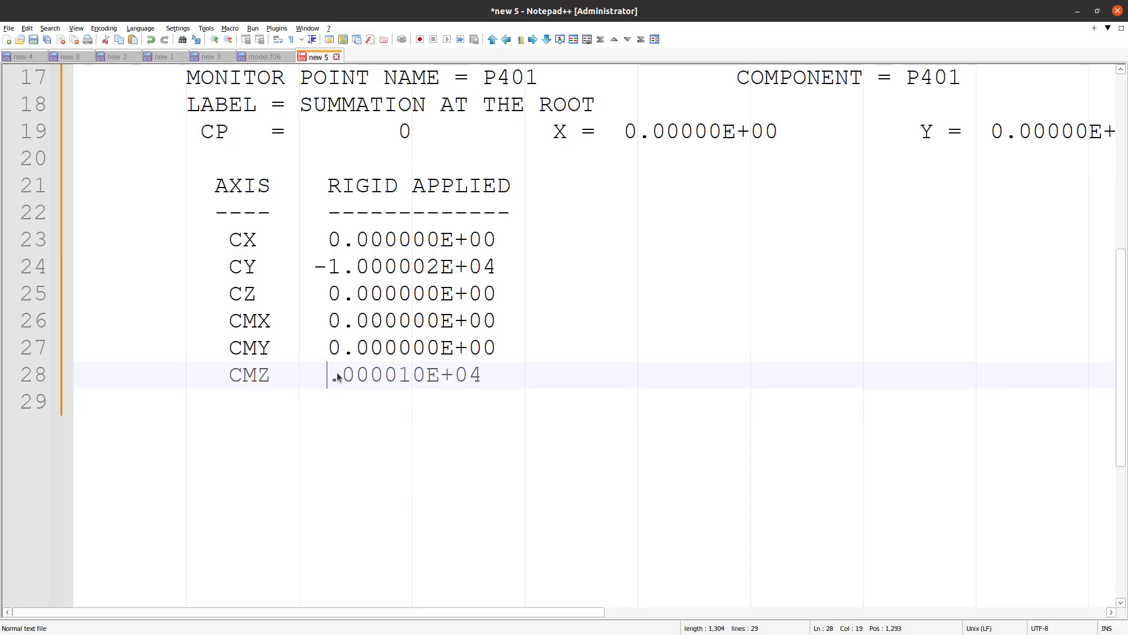
type("0")
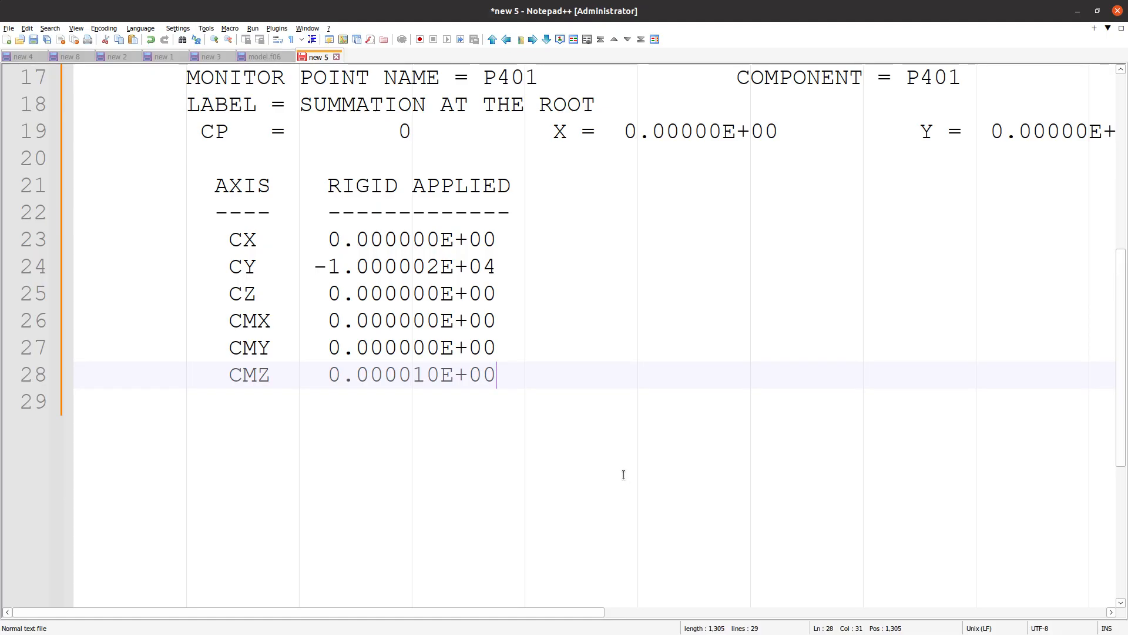
- Restore P401's CMZ value in the notes to -5.000010E+04 and return to the viewer
left_click(448, 457)
key("Left")
key("BackSpace")
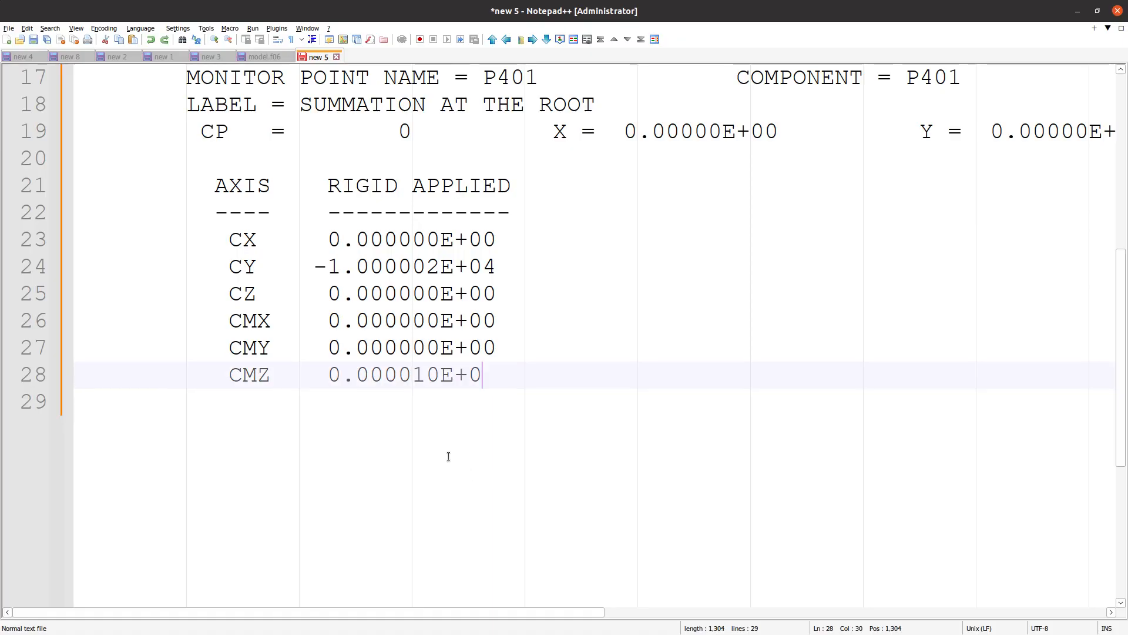
key("Left")
key("Left")
key("Left")
key("Left")
key("Left")
key("Left")
key("Left")
key("Left")
key("Left")
key("Left")
key("Left")
key("BackSpace")
key("BackSpace")
type("-5")
key("alt+Tab")
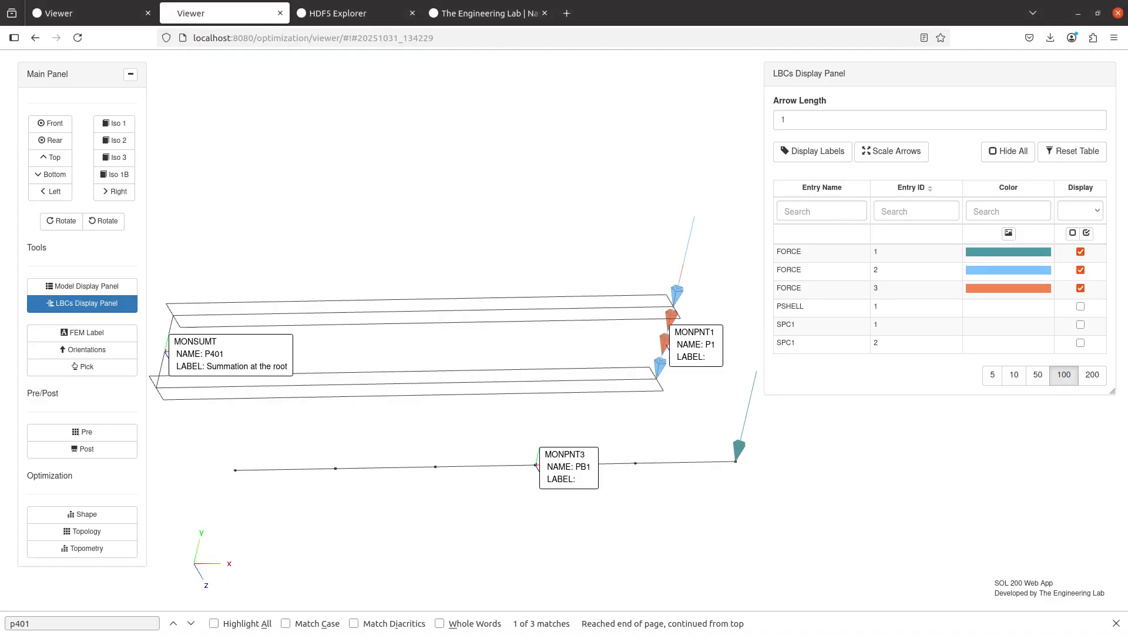
- Mark the agenda items Create Monitor Point and Interpret Monitor Point Results with an x in the new 2 notes
key("alt+Tab")
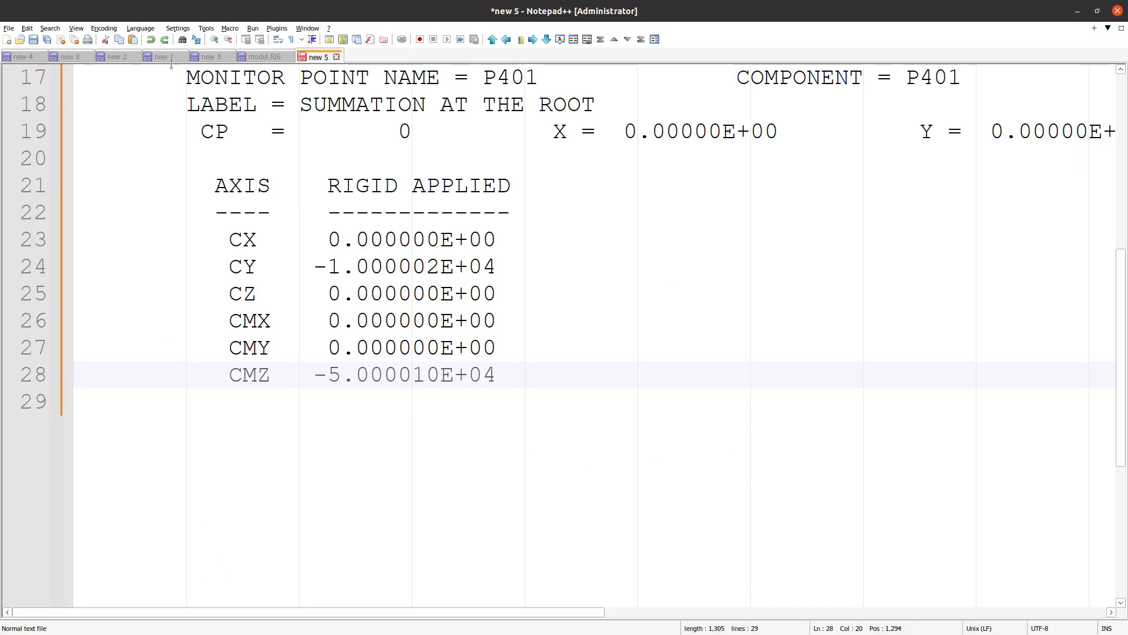
left_click(117, 57)
left_click(132, 158)
type("x Create Monitor Point")
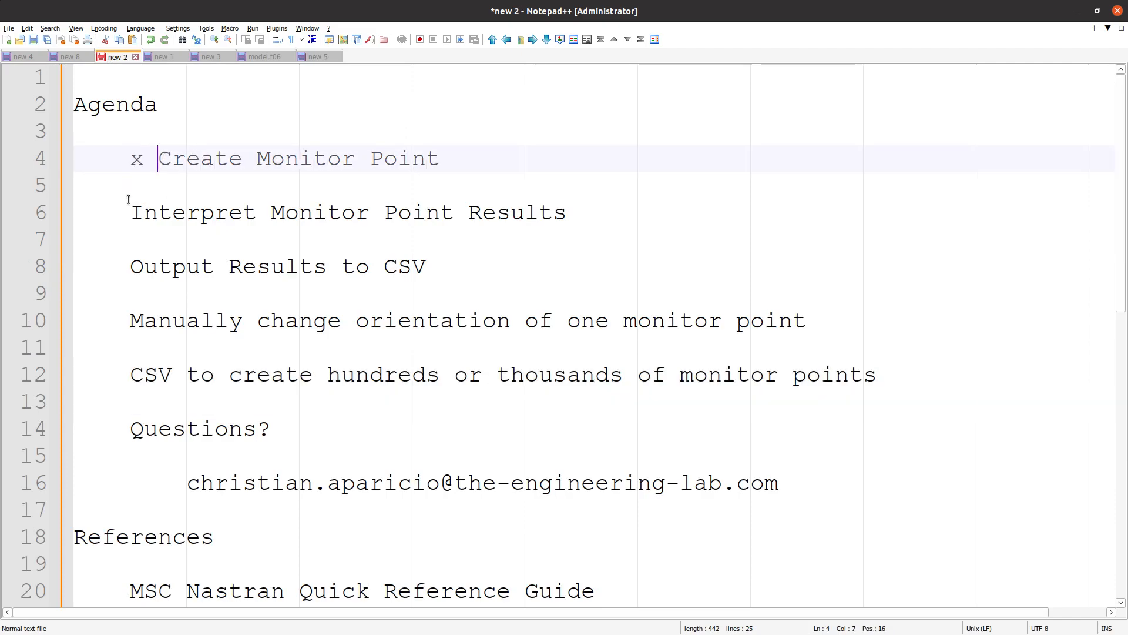
left_click(128, 203)
type("x")
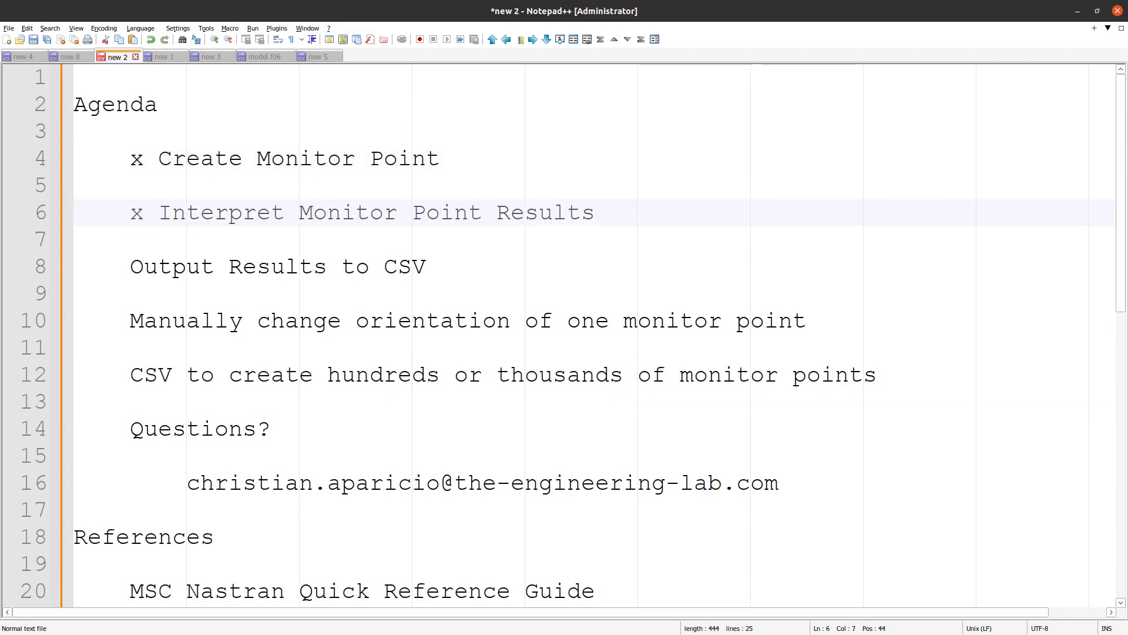
- Return to the viewer and hide all displayed loads
key("alt+Tab")
left_click_drag(449, 382, 395, 386)
left_click(117, 309)
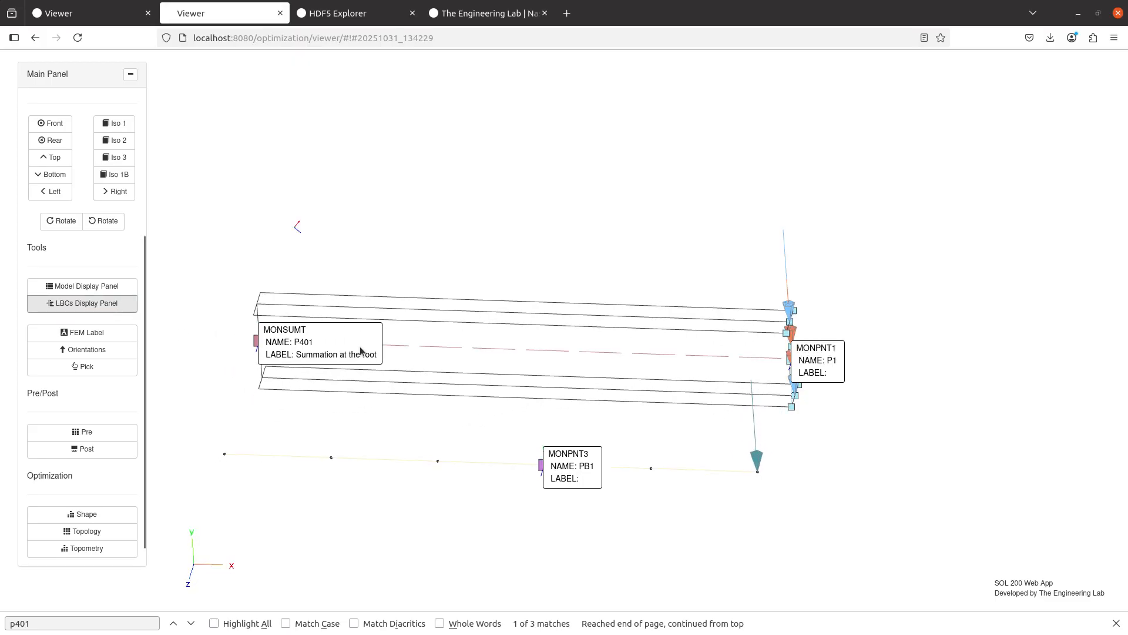
left_click(100, 303)
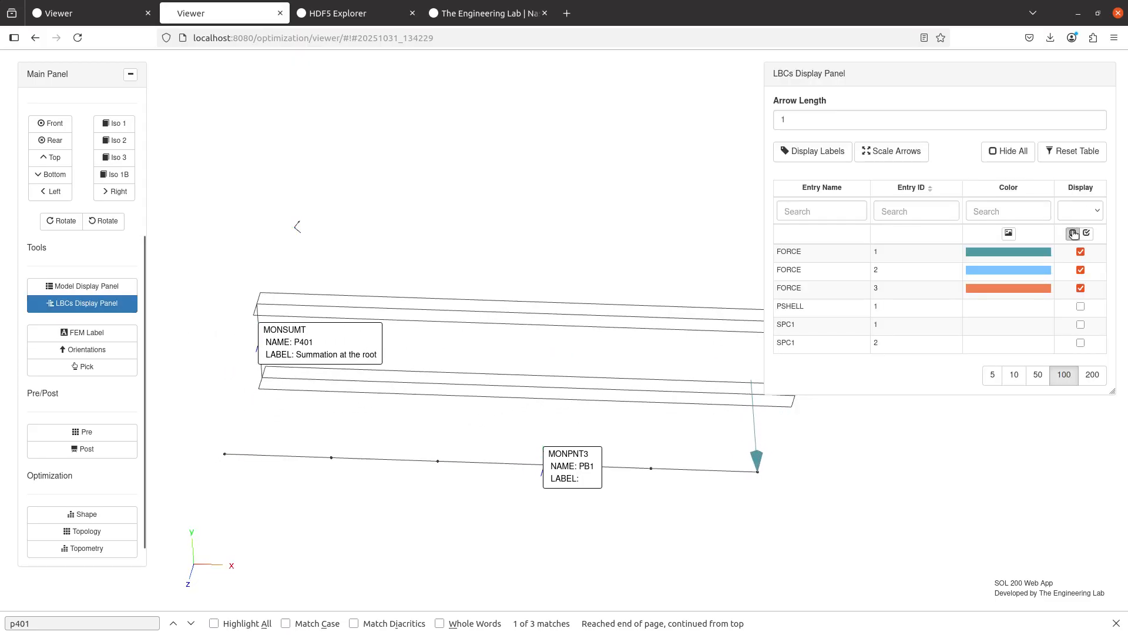
left_click(1072, 233)
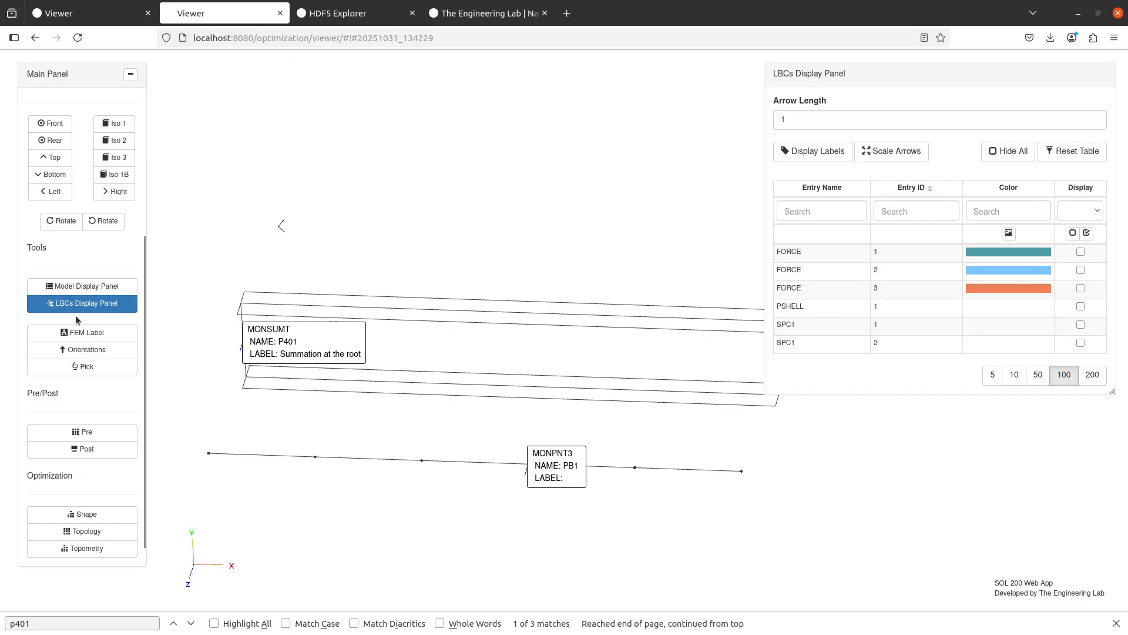
- Turn off the detail wireframe of all model entries to remove the monitor point labels
left_click(82, 286)
left_click(1069, 206)
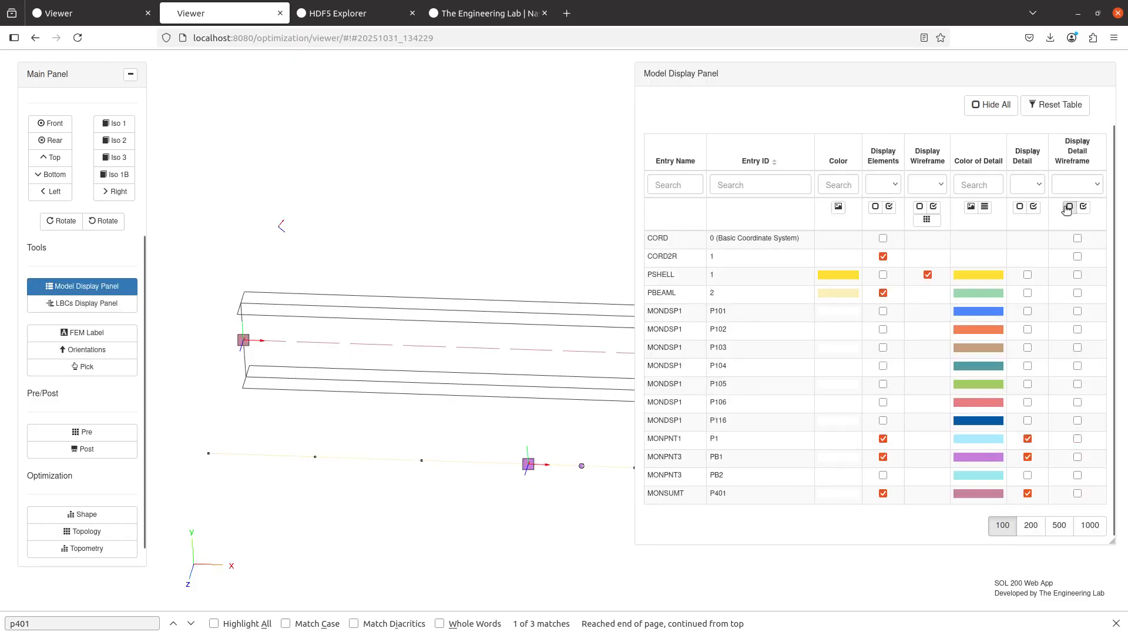
left_click(78, 285)
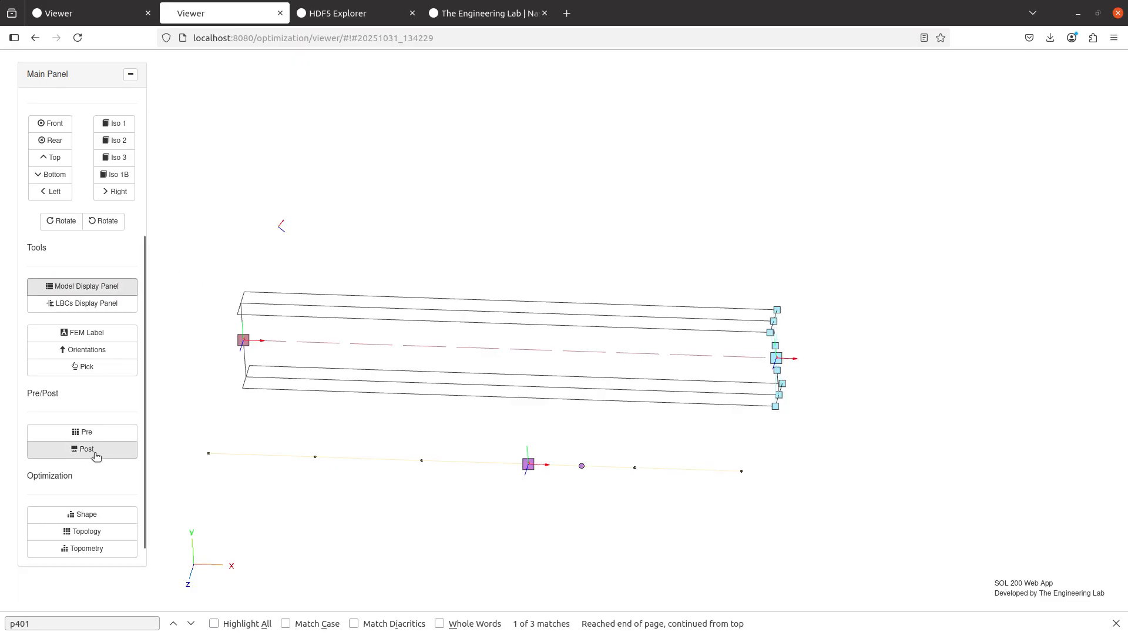
- Load the MONITOR/MONPNT1/STRU_STAT dataset for post-processing
left_click(82, 448)
left_click(880, 154)
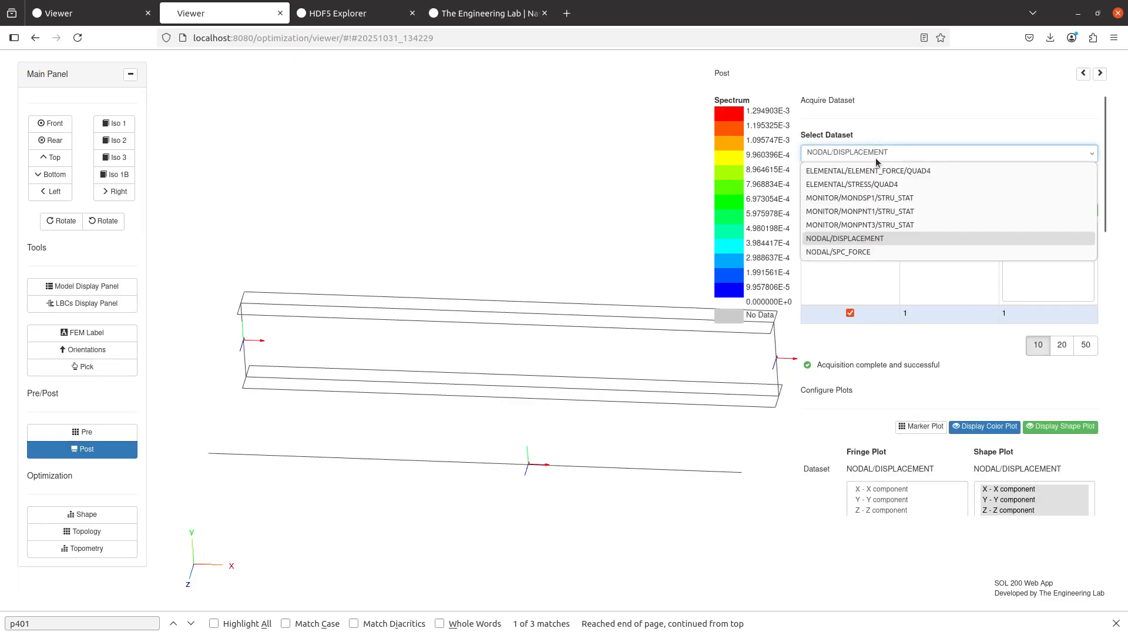
left_click(876, 211)
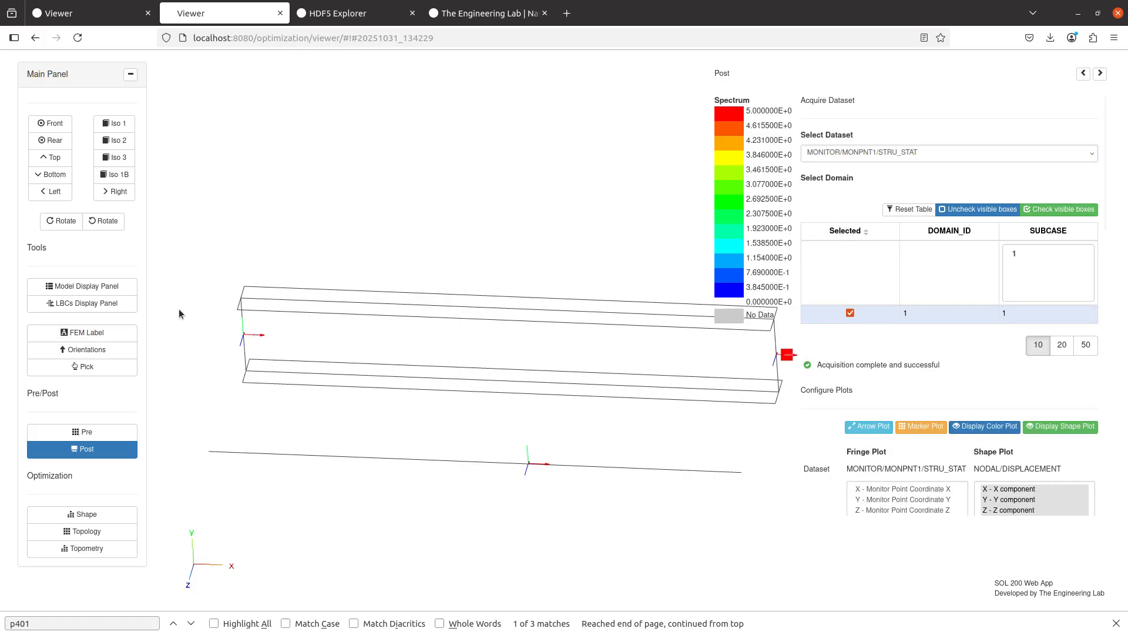
- Turn off the detail display of MONPNT1 P1 while keeping its element display on
left_click(125, 288)
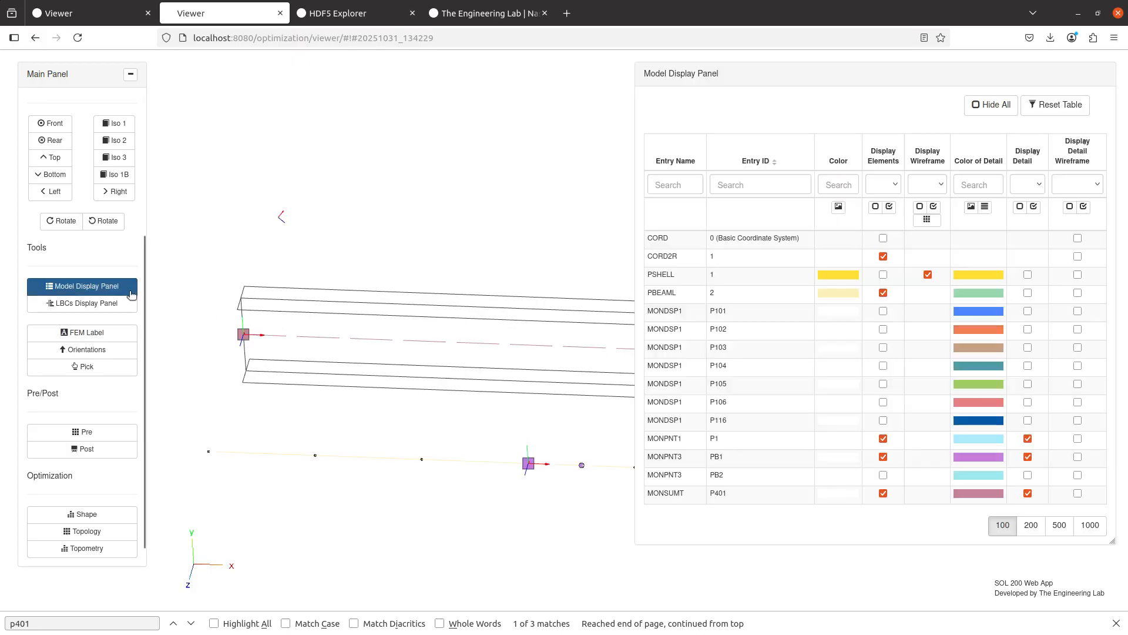
left_click(883, 438)
left_click(1033, 438)
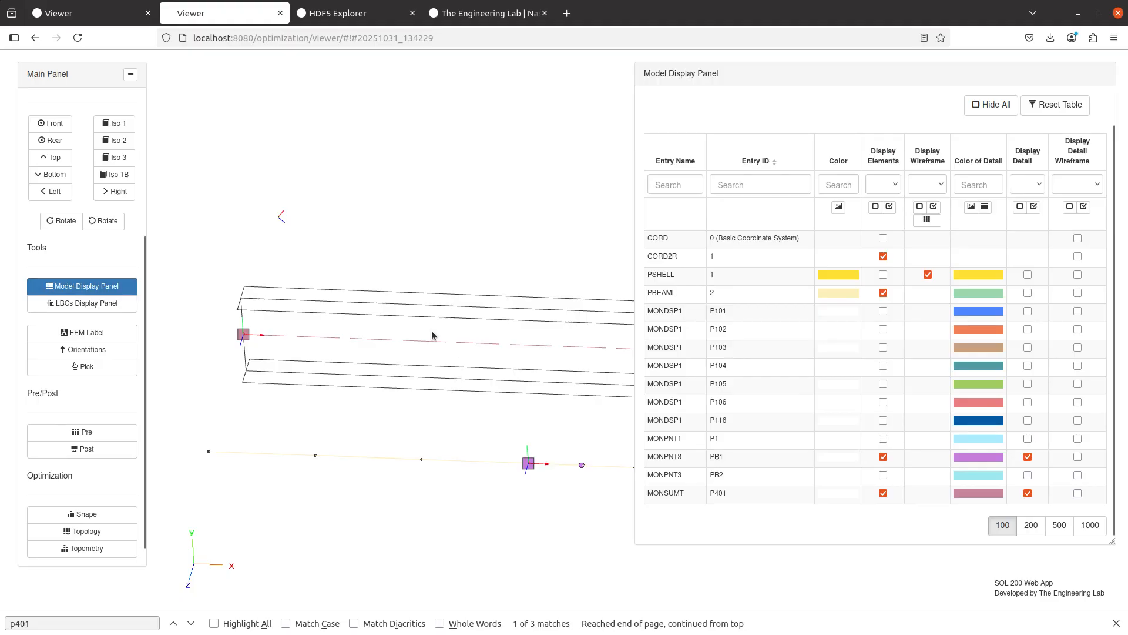
left_click_drag(432, 330, 168, 304)
left_click(883, 438)
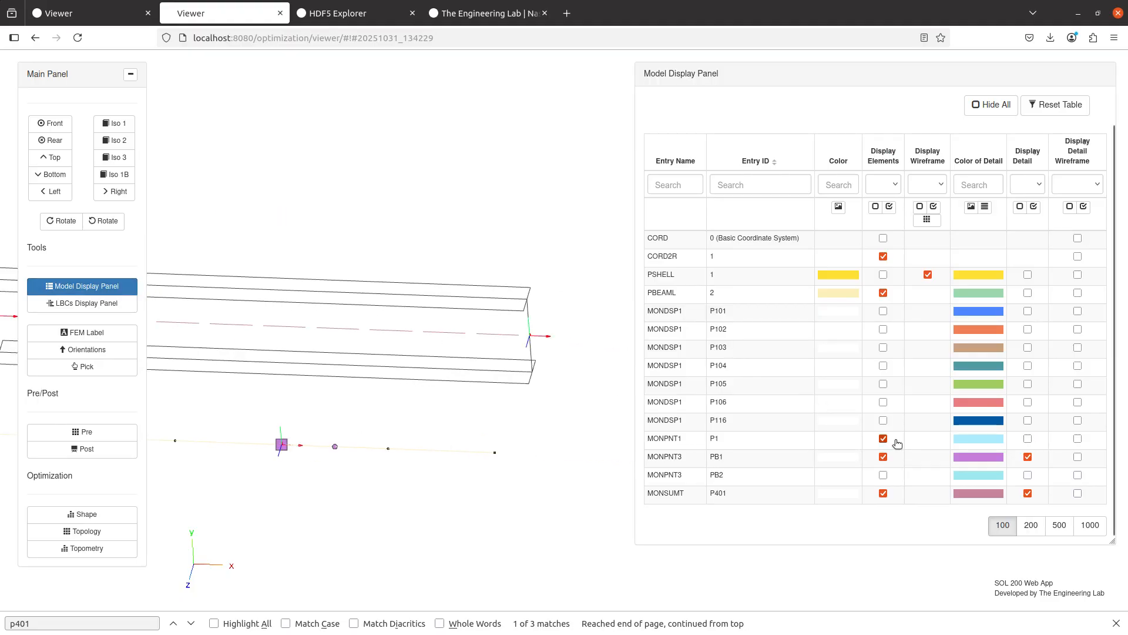
left_click_drag(238, 300, 439, 316)
left_click(110, 286)
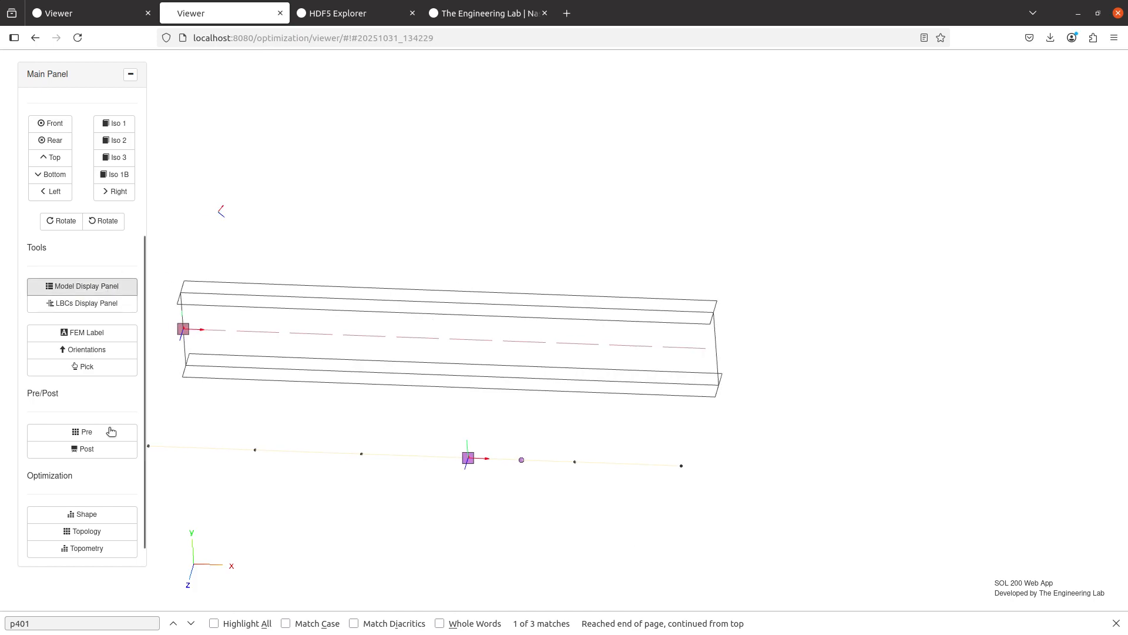
- Open the post-processing settings for the loaded MONITOR/MONPNT1/STRU_STAT dataset
left_click_drag(311, 364, 463, 364)
scroll(463, 368, "up", 2)
left_click_drag(381, 343, 722, 375)
scroll(724, 377, "up", 2)
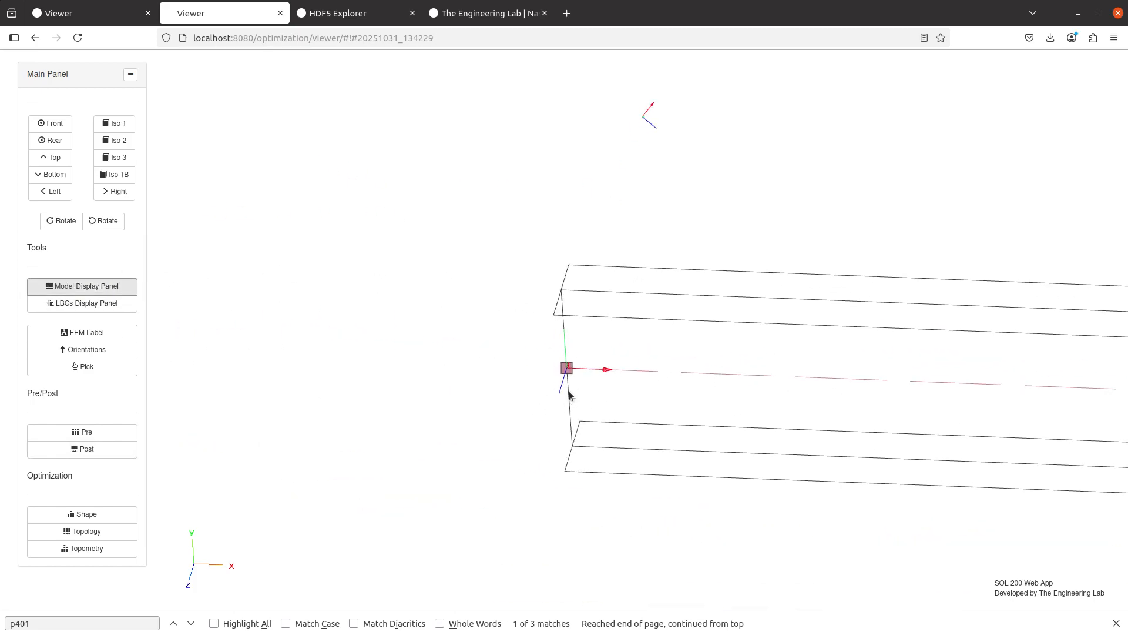
left_click(123, 451)
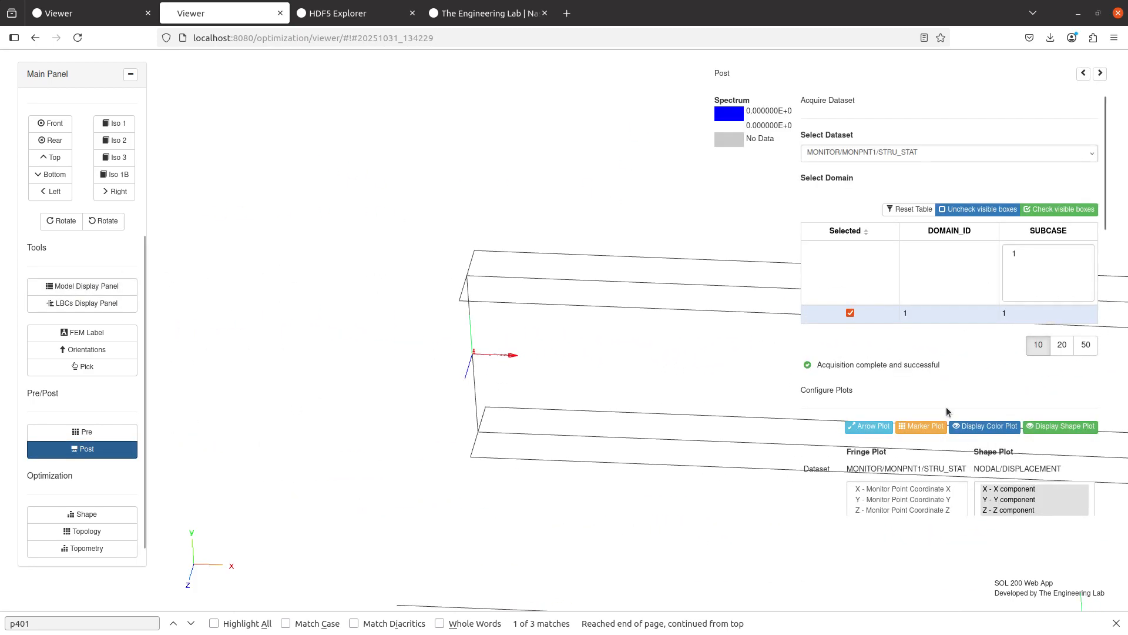
scroll(883, 387, "down", 3)
scroll(883, 388, "down", 2)
scroll(892, 356, "up", 5)
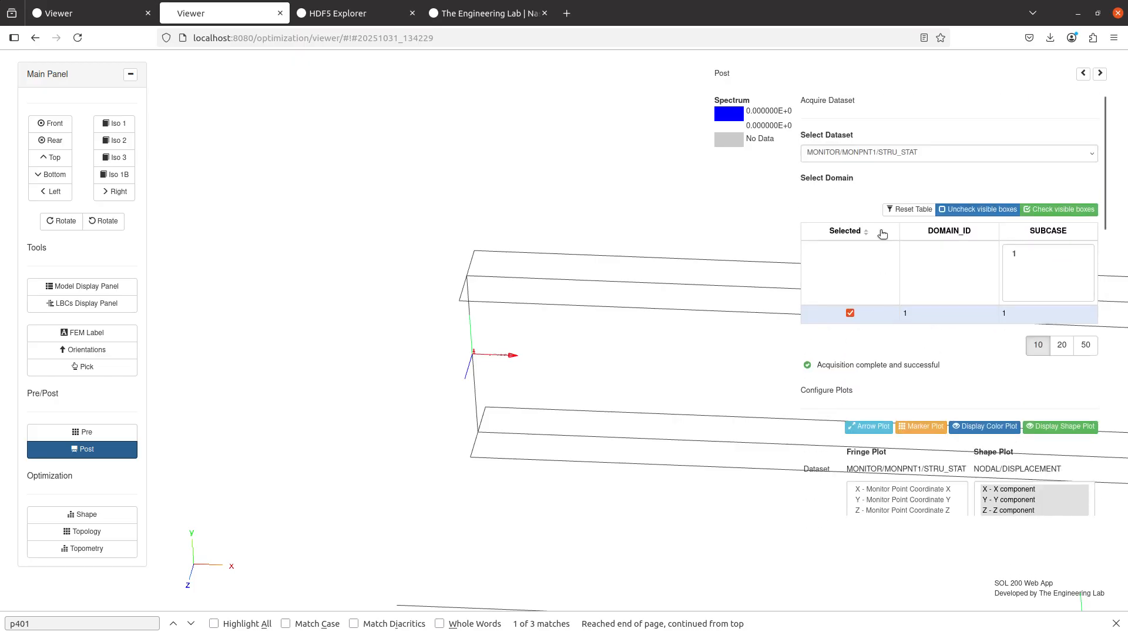
- Keep the MONITOR/MONPNT1/STRU_STAT dataset and plot its RIGAPP_CY - Component 2 field as the fringe result
left_click(871, 151)
left_click(871, 151)
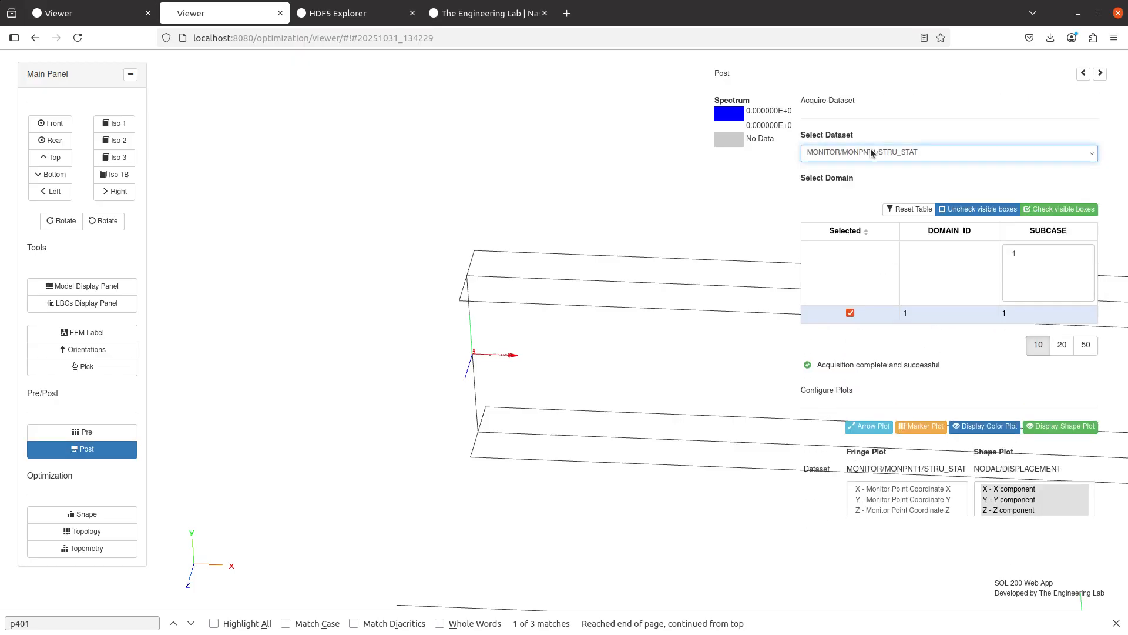
scroll(869, 329, "down", 4)
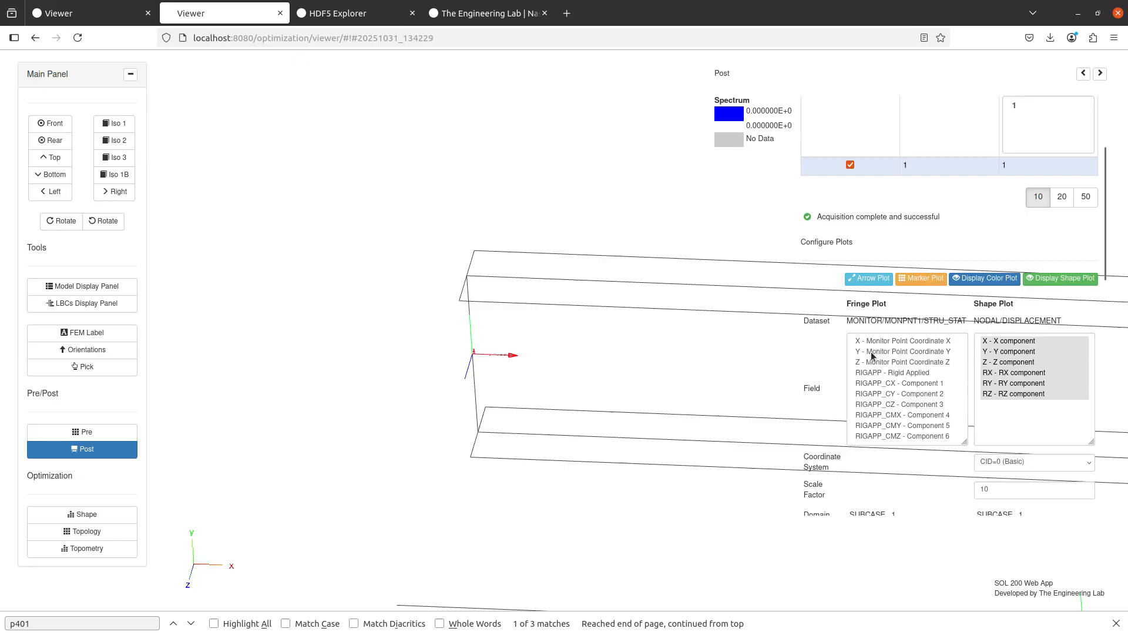
left_click(879, 394)
mouse_move(514, 380)
left_mouse_down()
mouse_move(533, 355)
mouse_move(484, 340)
mouse_move(524, 380)
mouse_move(538, 366)
mouse_move(593, 391)
left_mouse_up()
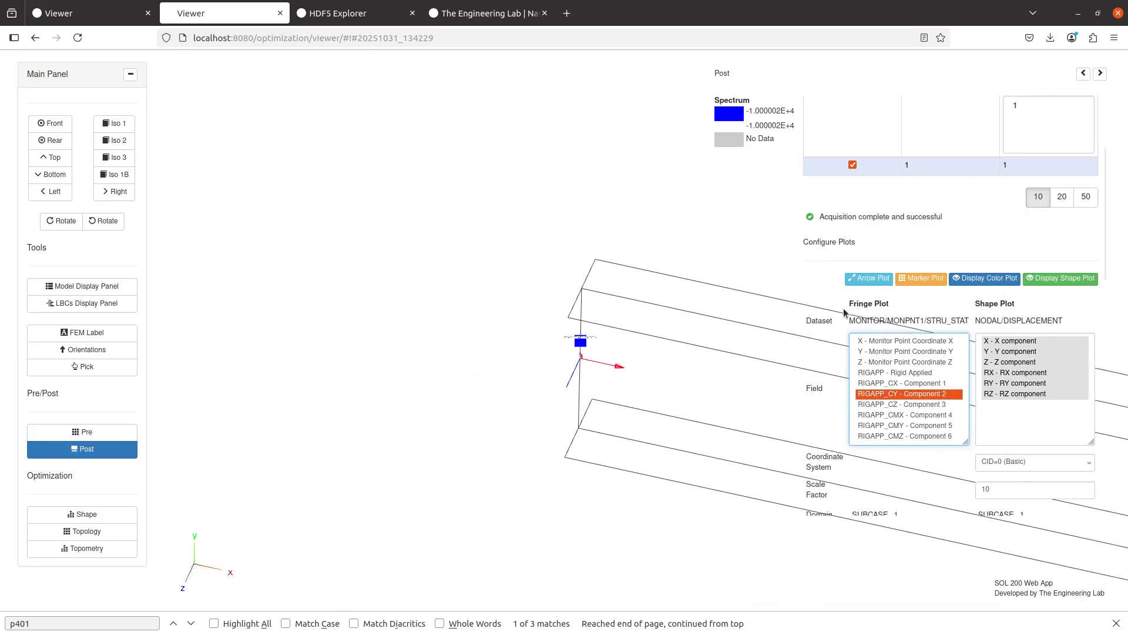
- Display the RIGAPP_CY result as an arrow plot and inspect the arrow and label at the monitor point
left_click(868, 278)
left_click(911, 282)
left_click(911, 283)
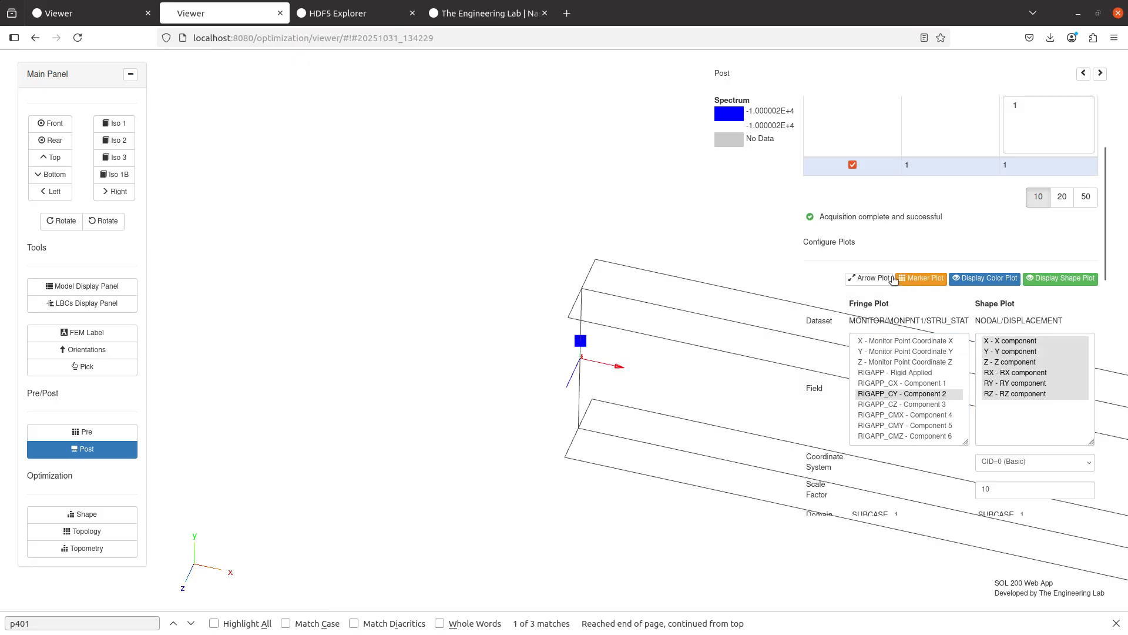
left_click(876, 278)
scroll(506, 356, "up", 2)
scroll(588, 348, "up", 6)
mouse_move(615, 341)
left_mouse_down()
mouse_move(588, 347)
mouse_move(501, 149)
left_mouse_up()
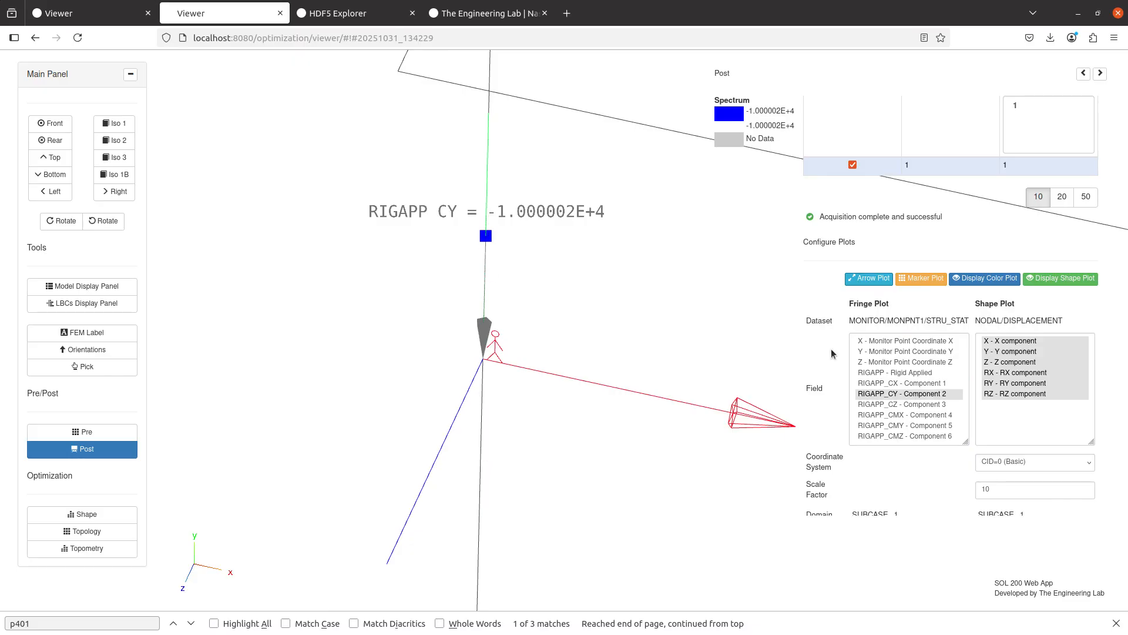
- Plot the RIGAPP_CMZ - Component 6 field and add RIGAPP_CY - Component 2 to the displayed results
left_click(911, 435)
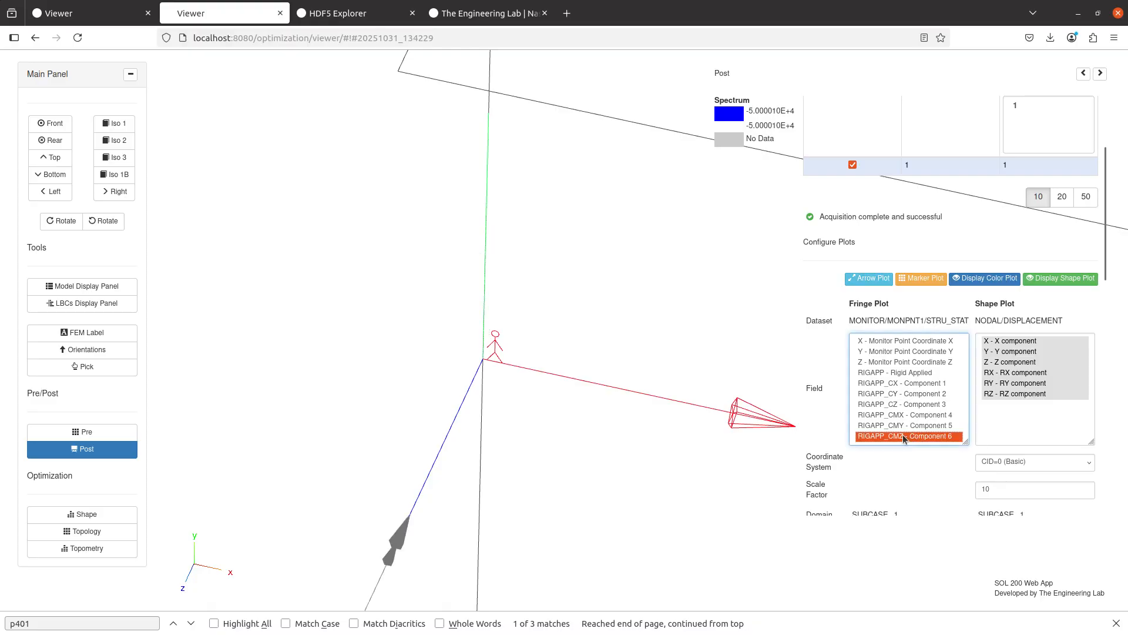
scroll(554, 397, "down", 5)
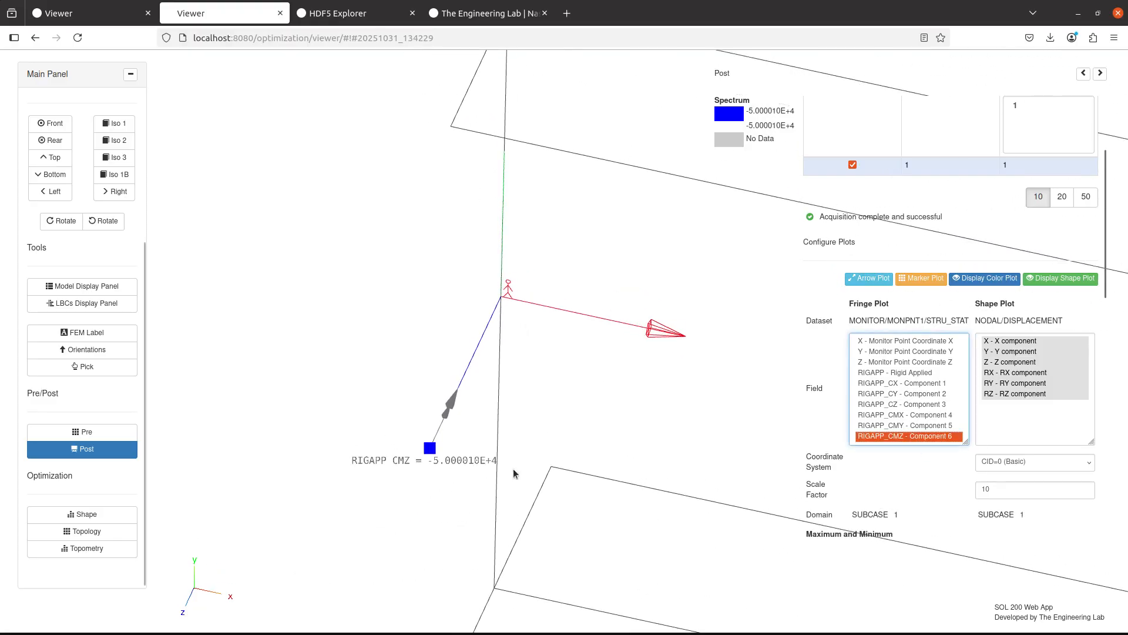
left_click(1116, 623)
scroll(494, 433, "up", 3)
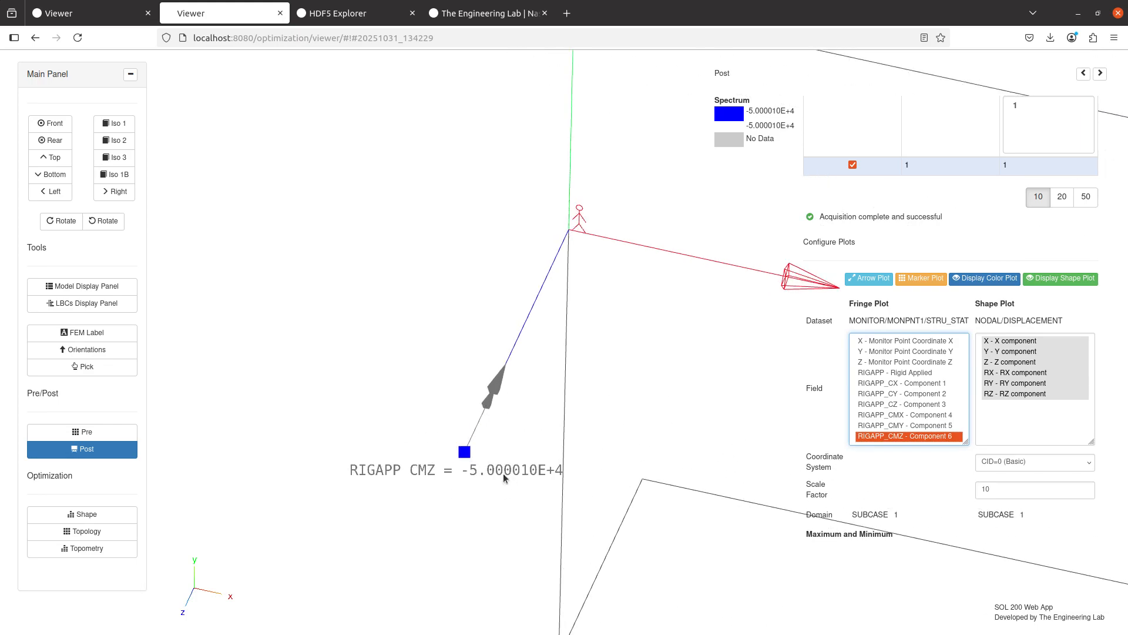
scroll(502, 478, "down", 3)
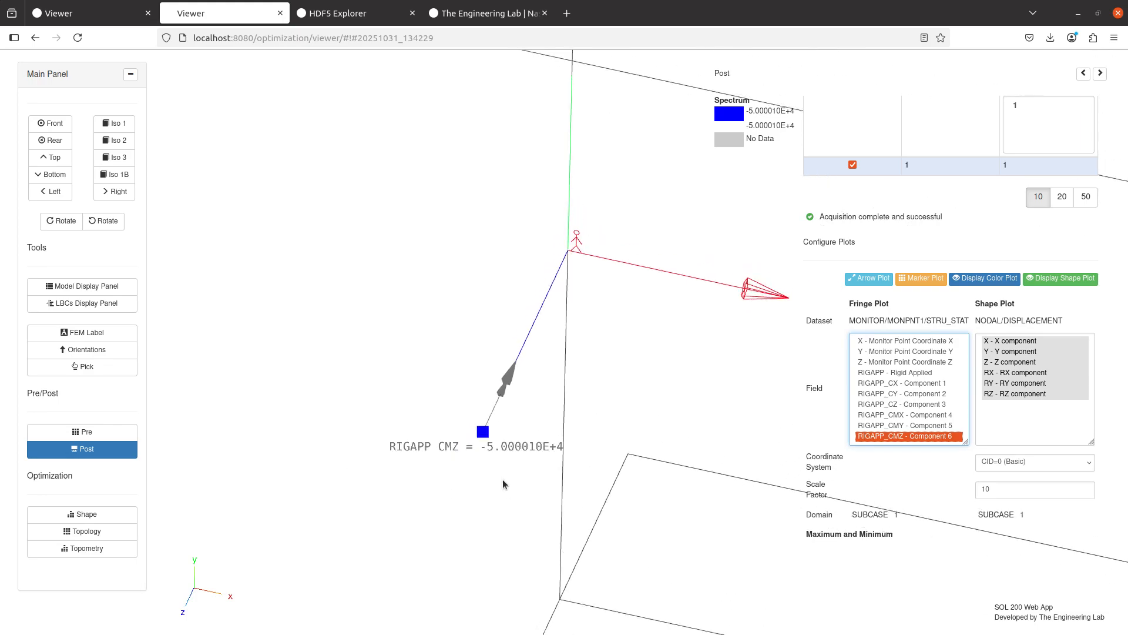
left_click(900, 394, "ctrl")
left_click_drag(646, 411, 705, 400)
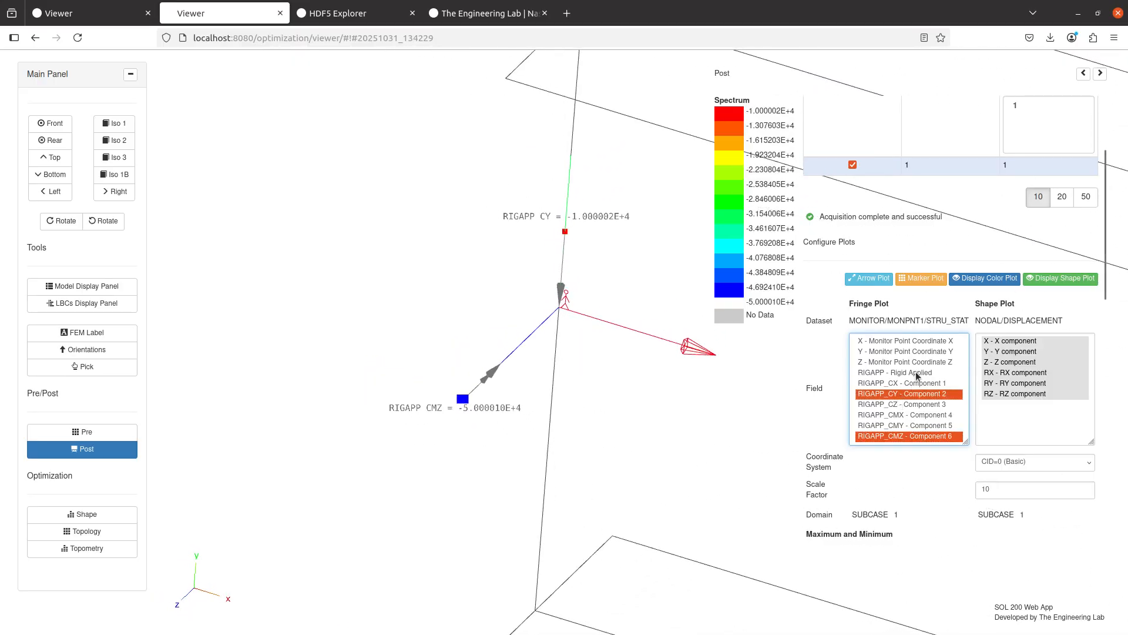
- Plot all six rigid applied components together, from RIGAPP_CX - Component 1 through RIGAPP_CMZ - Component 6
left_click(915, 385)
left_click_drag(915, 385, 912, 438)
left_click_drag(493, 390, 411, 430)
scroll(506, 414, "up", 3)
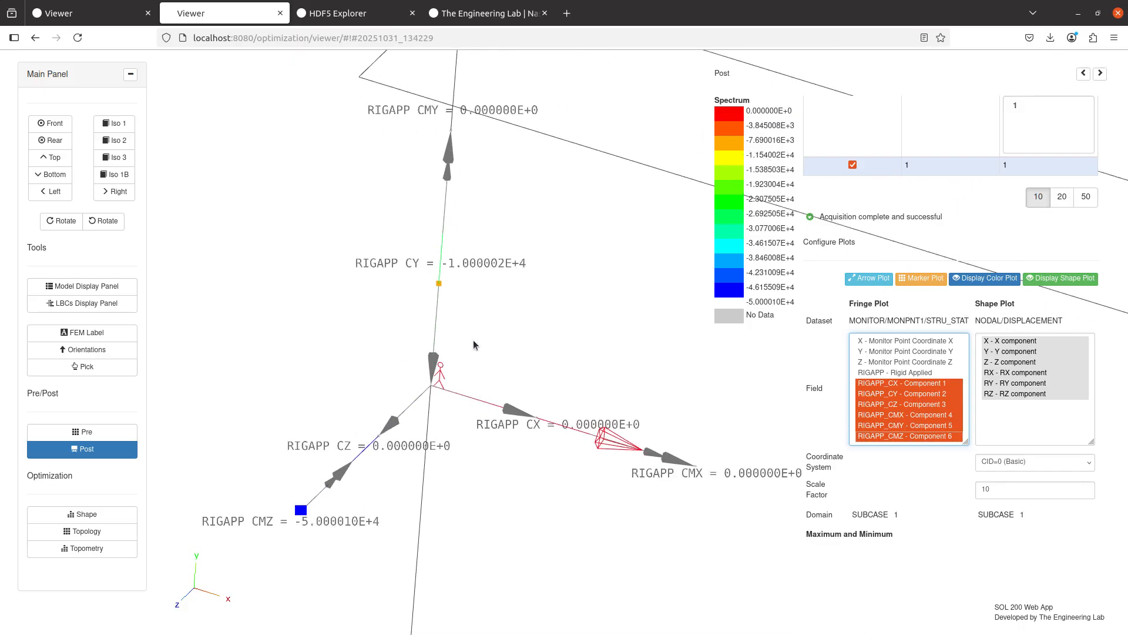
left_click_drag(456, 194, 552, 284)
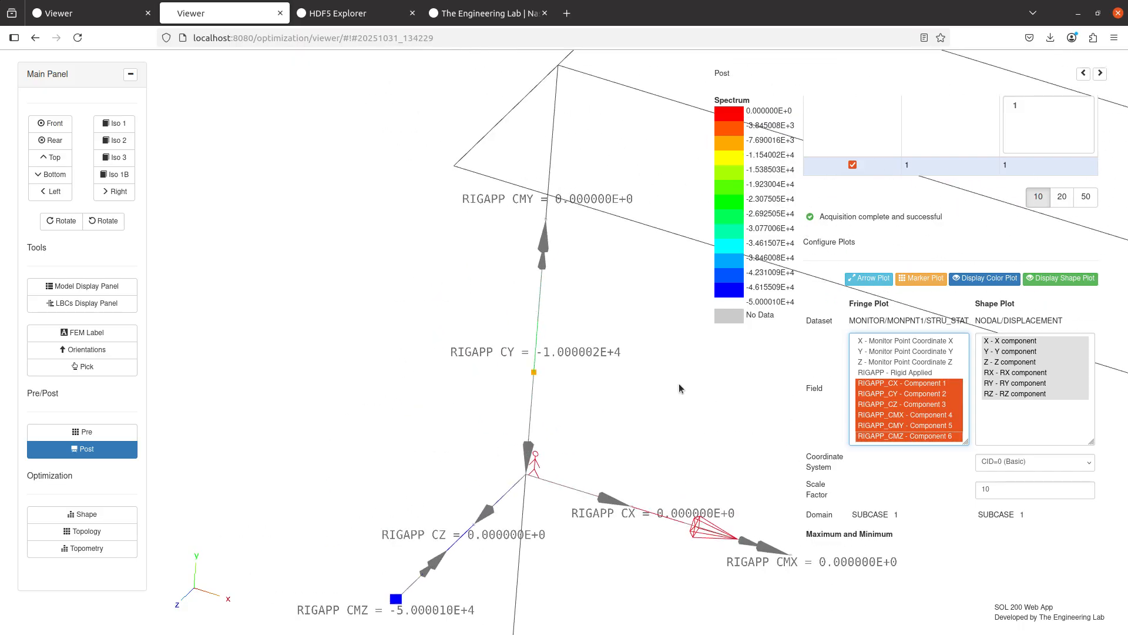
- Restrict the fringe plot to RIGAPP_CY - Component 2 and close the post-processing settings
scroll(635, 409, "down", 5)
left_click(953, 395)
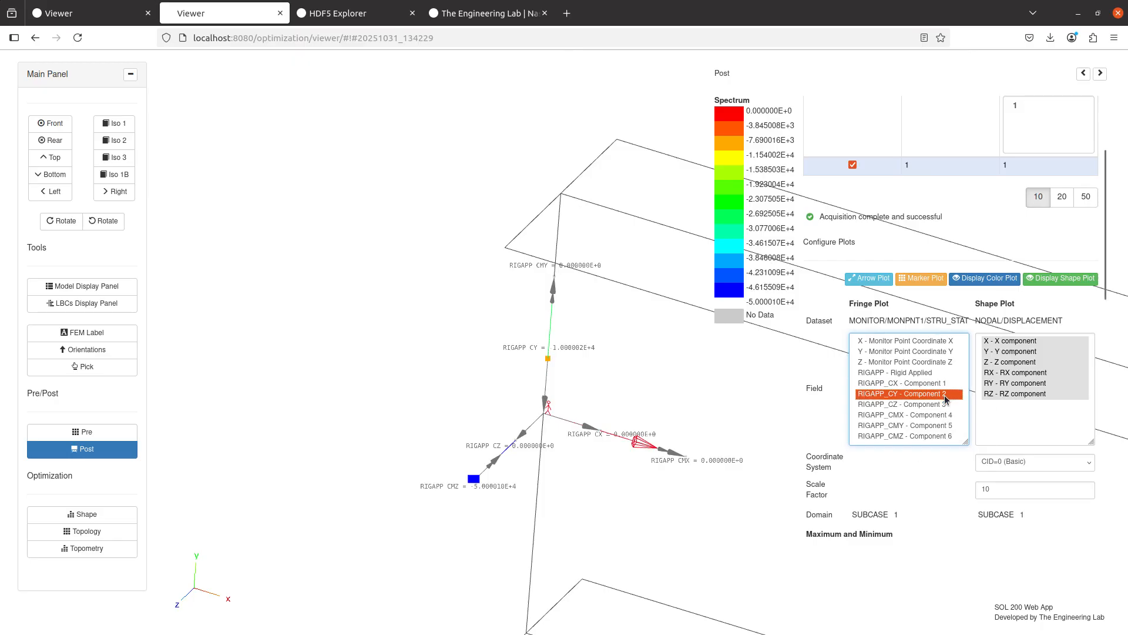
left_click(88, 449)
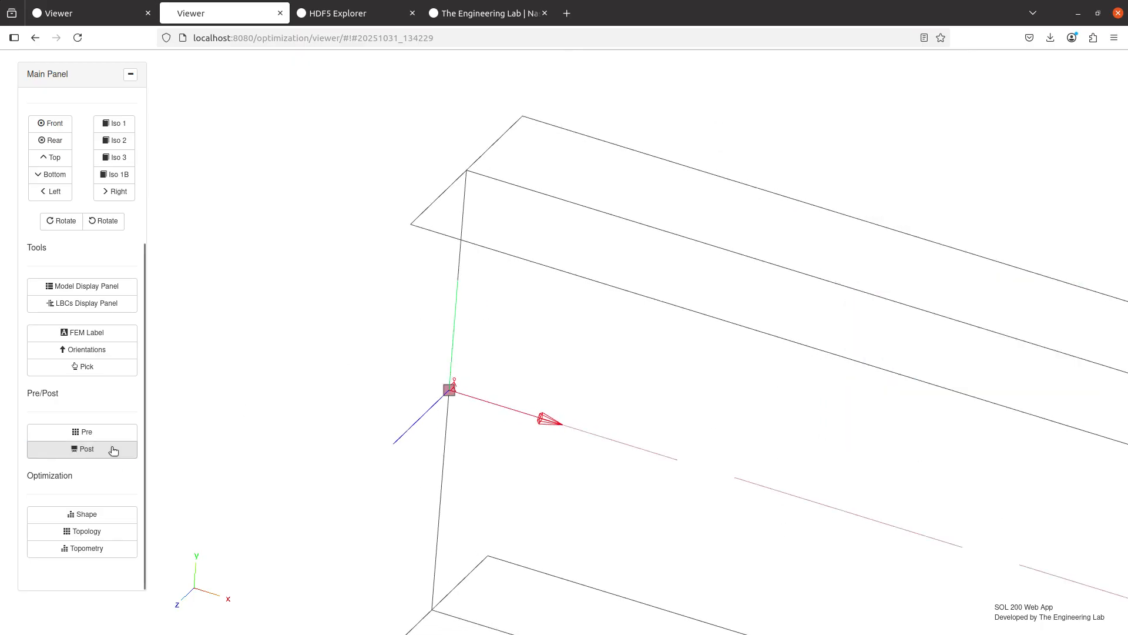
- Return to the MONSUMT bulk data configuration in the preprocessor and add two empty rows to its GROUP_1 table
left_click(65, 434)
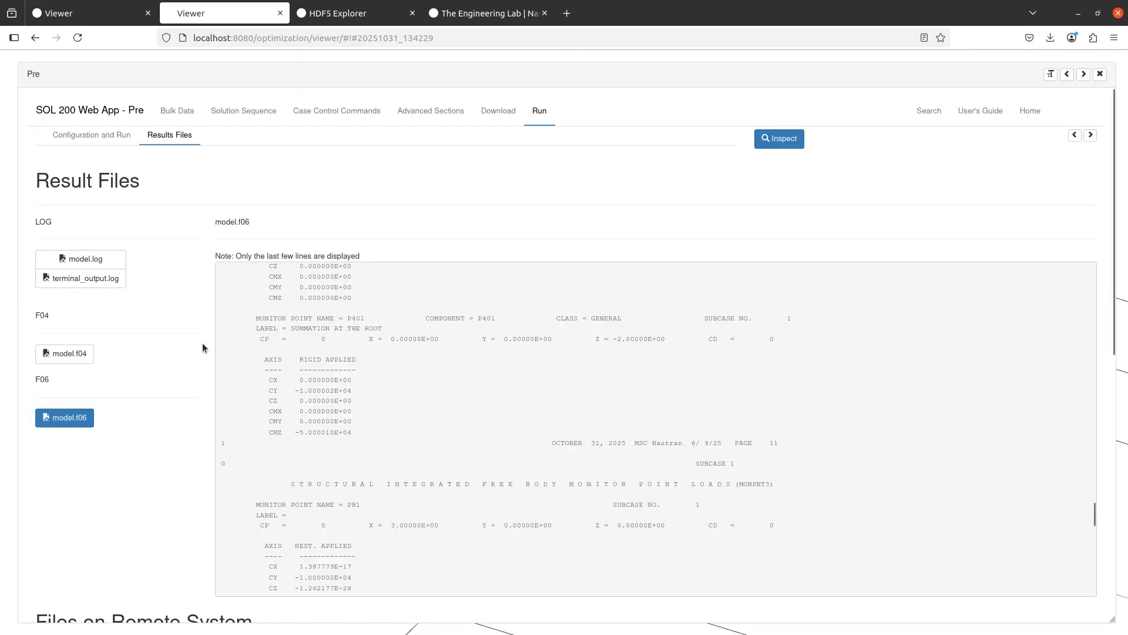
left_click(177, 110)
scroll(450, 415, "down", 2)
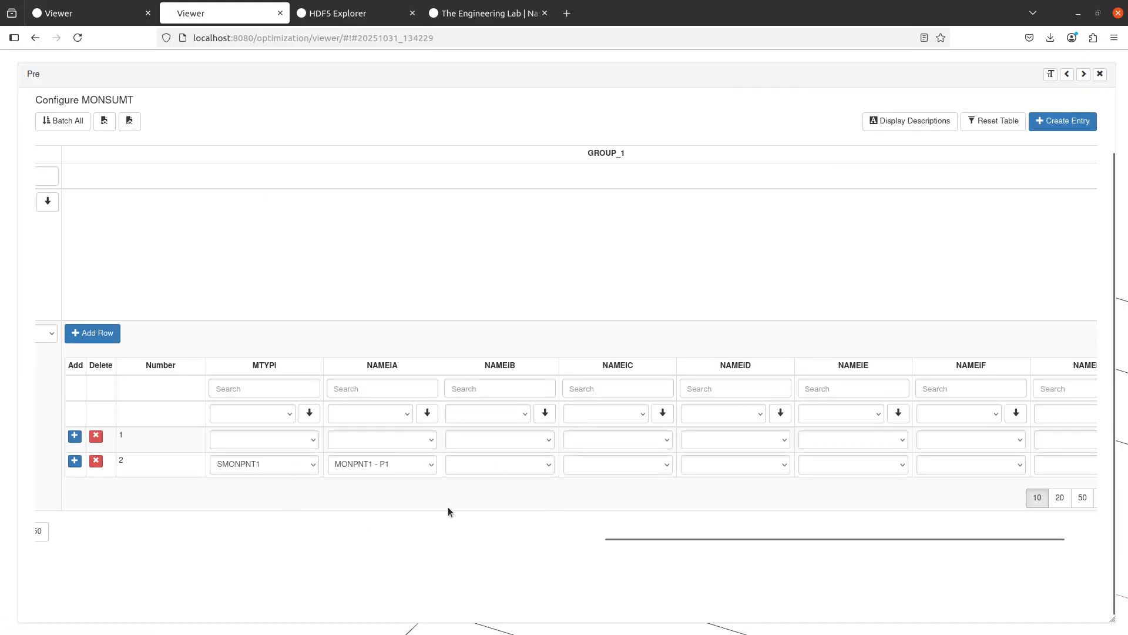
left_click(483, 468)
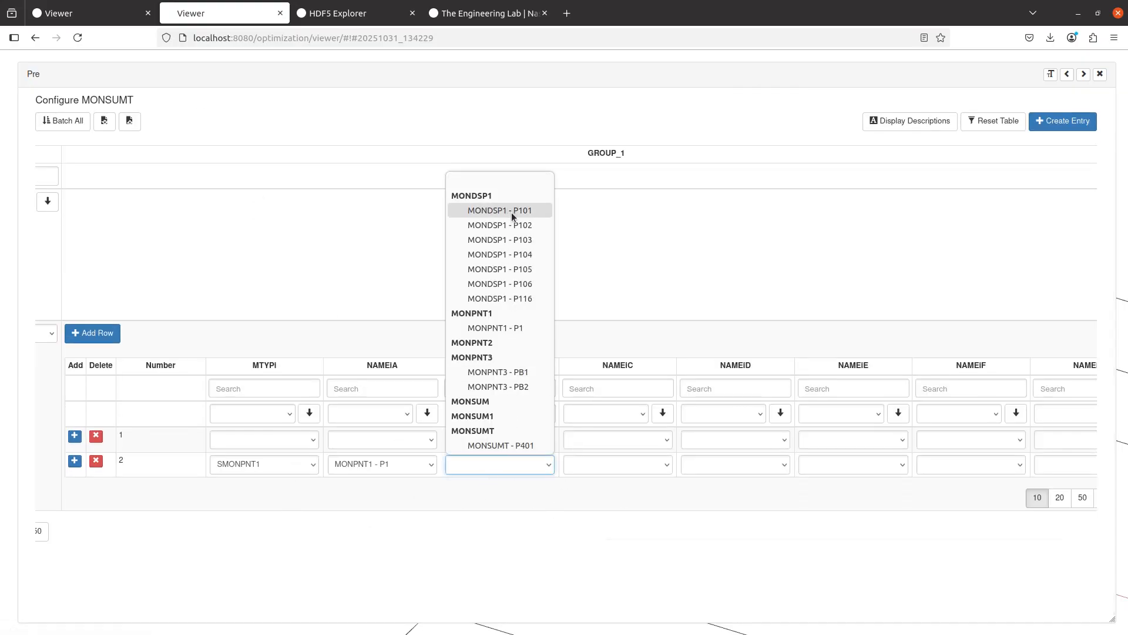
left_click(439, 507)
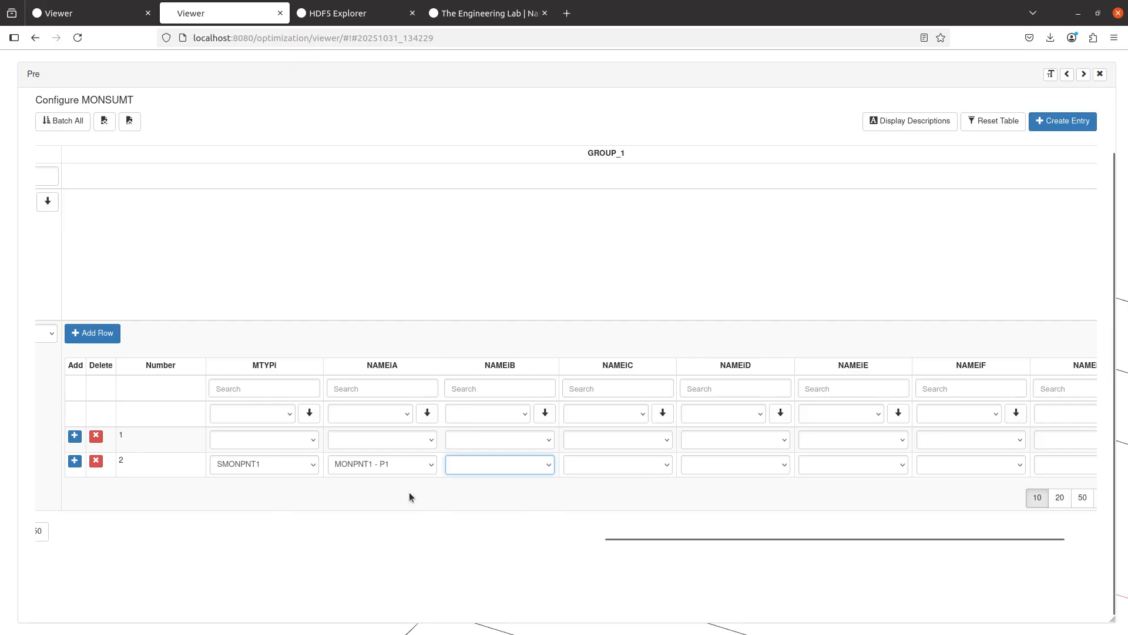
left_click_drag(699, 532, 889, 533)
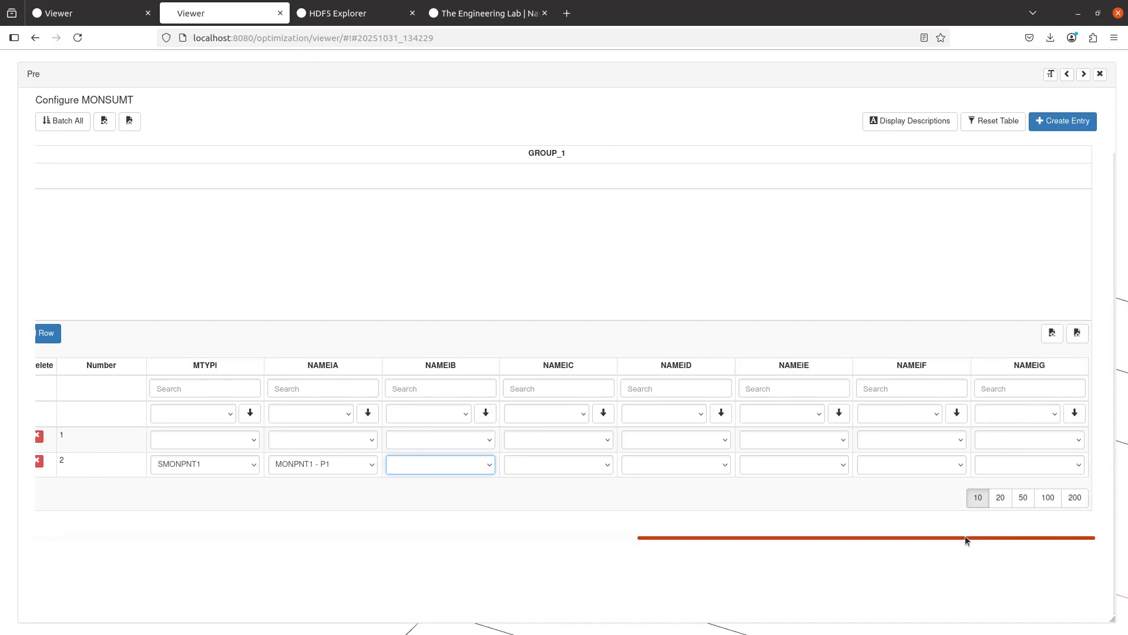
left_click_drag(766, 536, 577, 520)
left_click(344, 333)
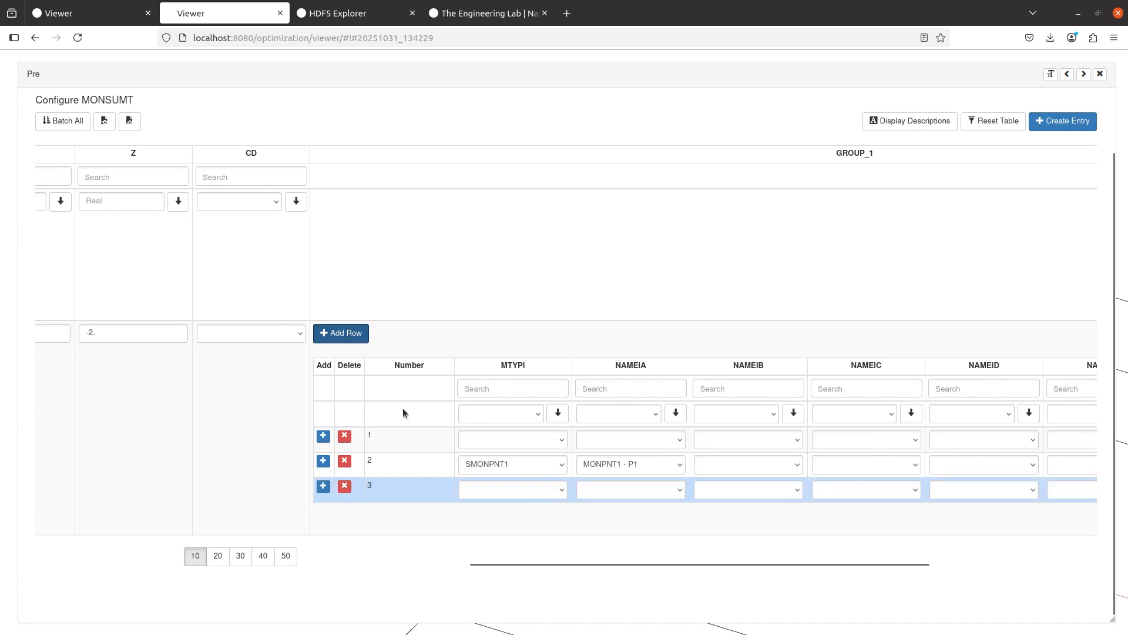
left_click(341, 333)
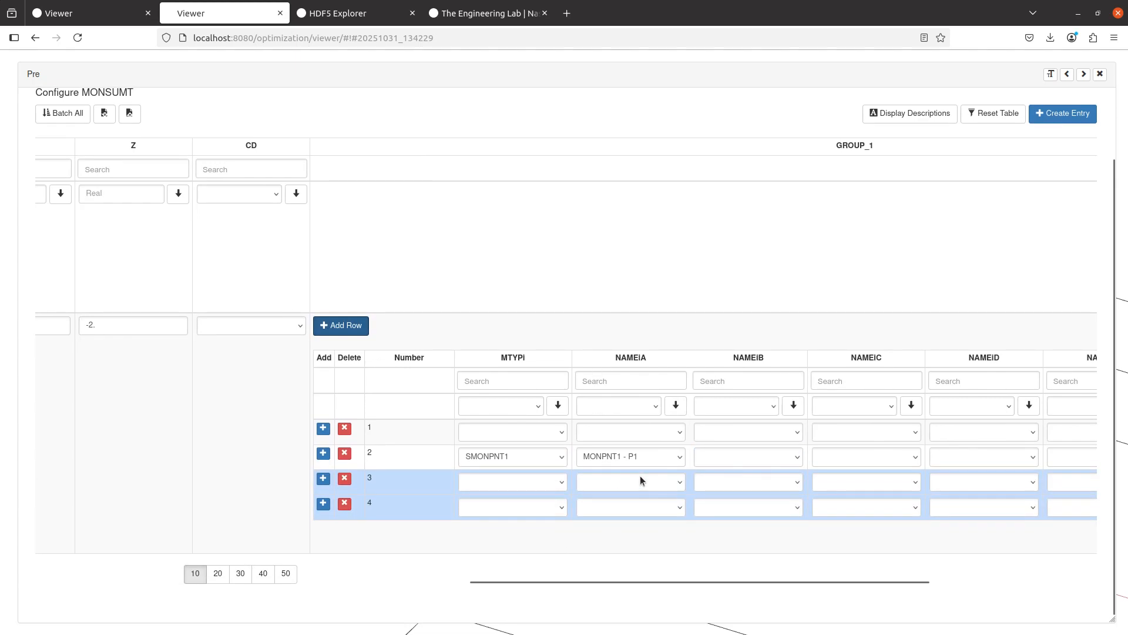
- Set NAMEiB, NAMEiC and NAMEiD of GROUP_1 row 2 to MONPNT1 - P1
left_click(711, 458)
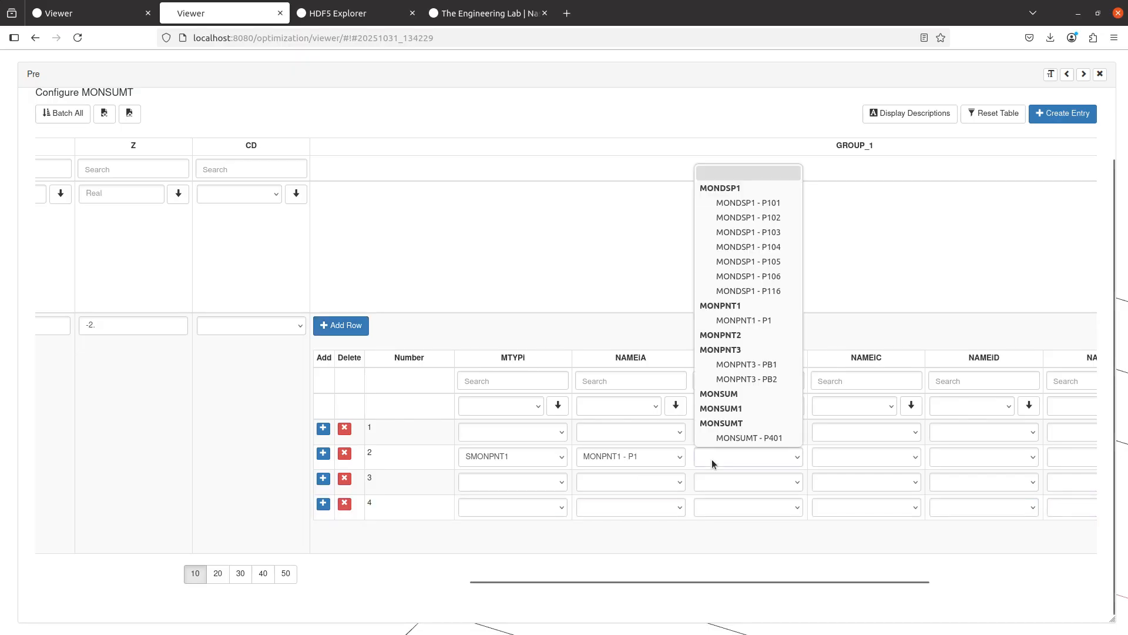
left_click(744, 320)
left_click(899, 457)
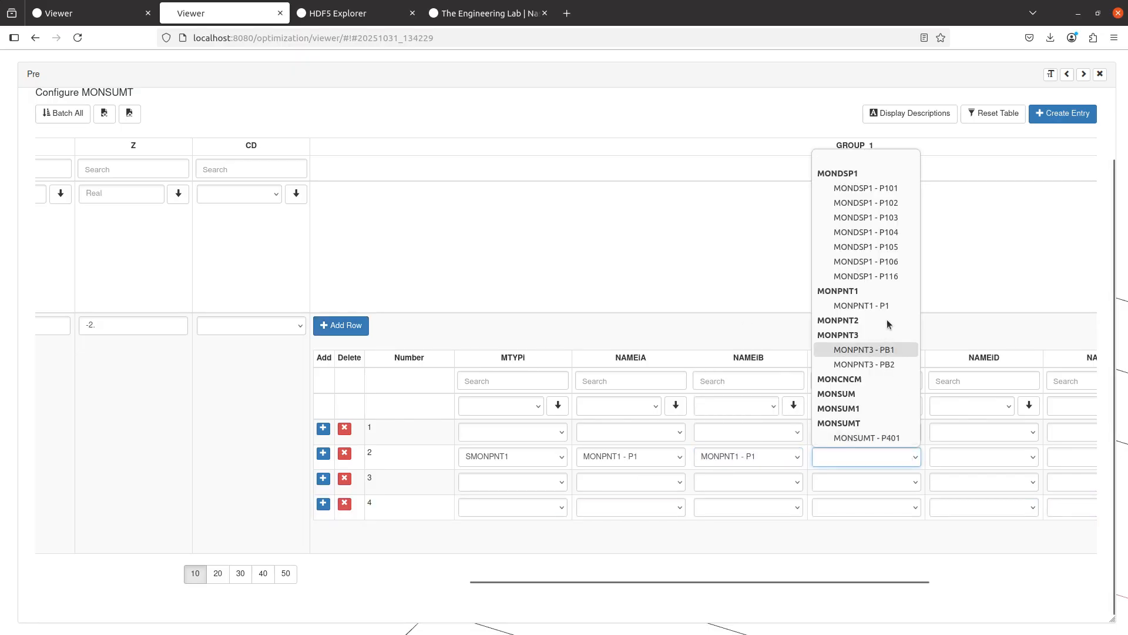
left_click(884, 307)
left_click(953, 463)
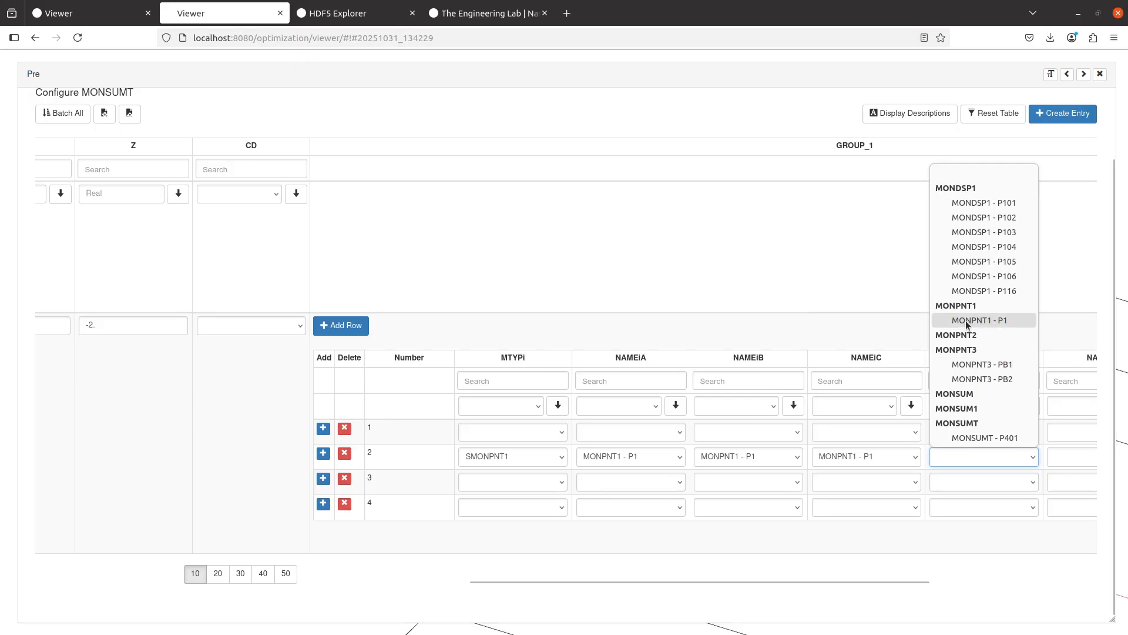
left_click(958, 320)
- Export the GROUP_1 table to CSV and open the downloaded table_group_i.csv in the spreadsheet program
left_click_drag(631, 580, 992, 615)
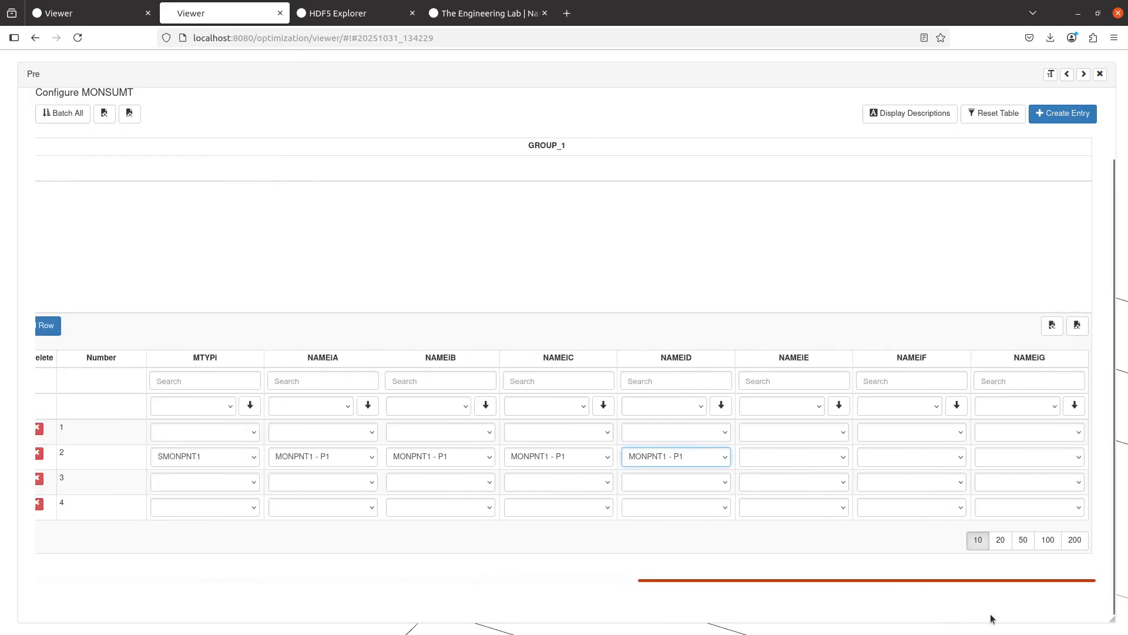
left_click(1052, 329)
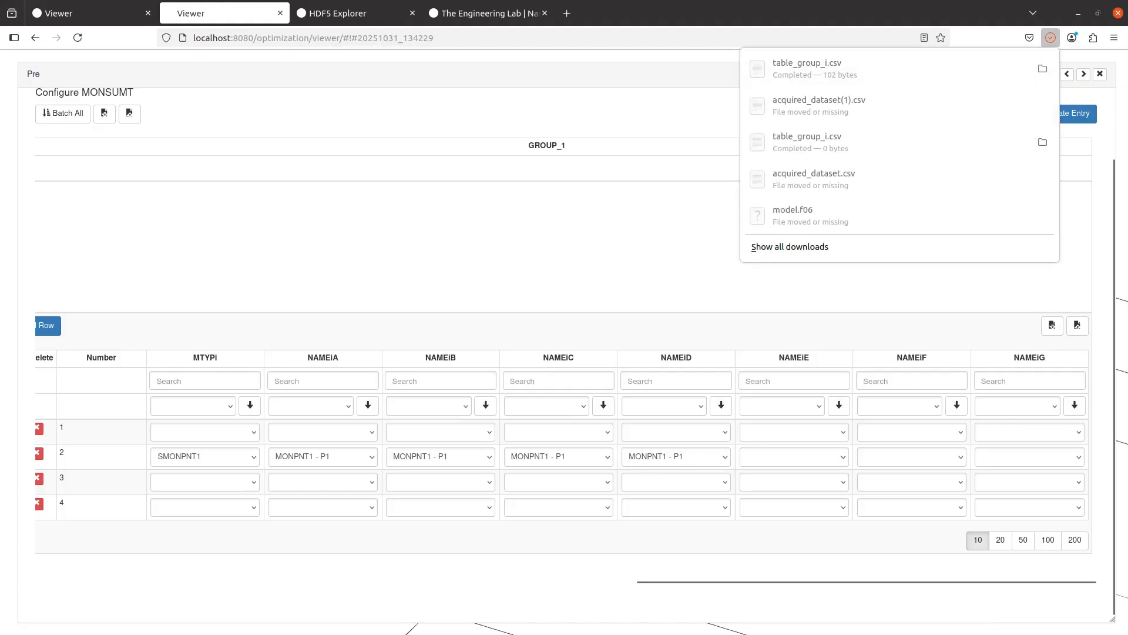
key("alt+Tab")
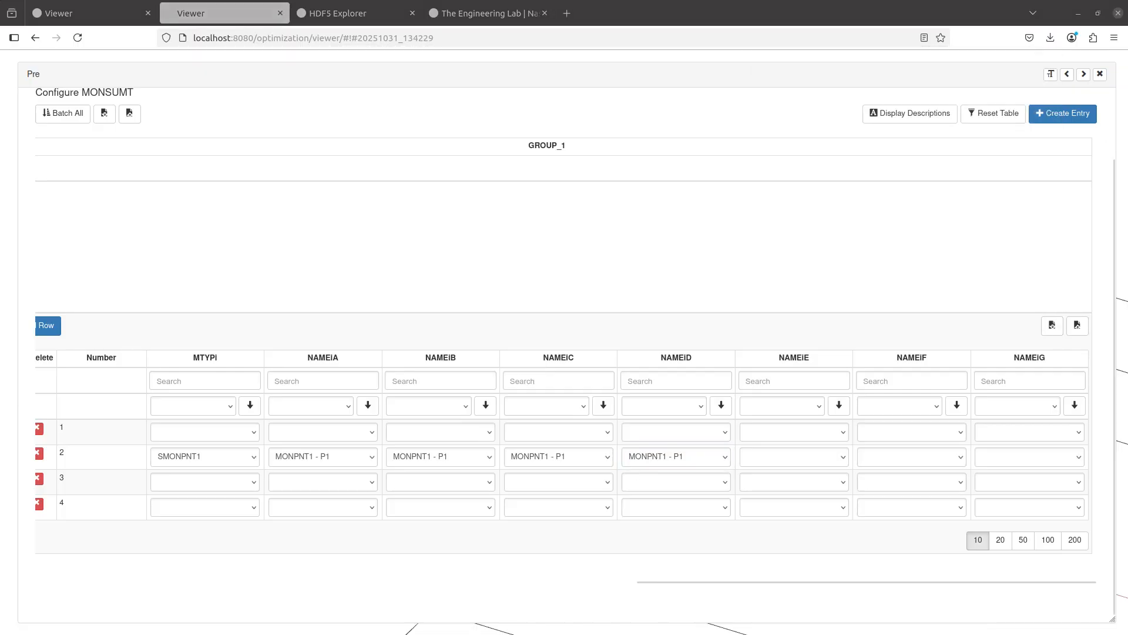
left_click_drag(1127, 188, 557, 188)
right_click(464, 261)
left_click(478, 270)
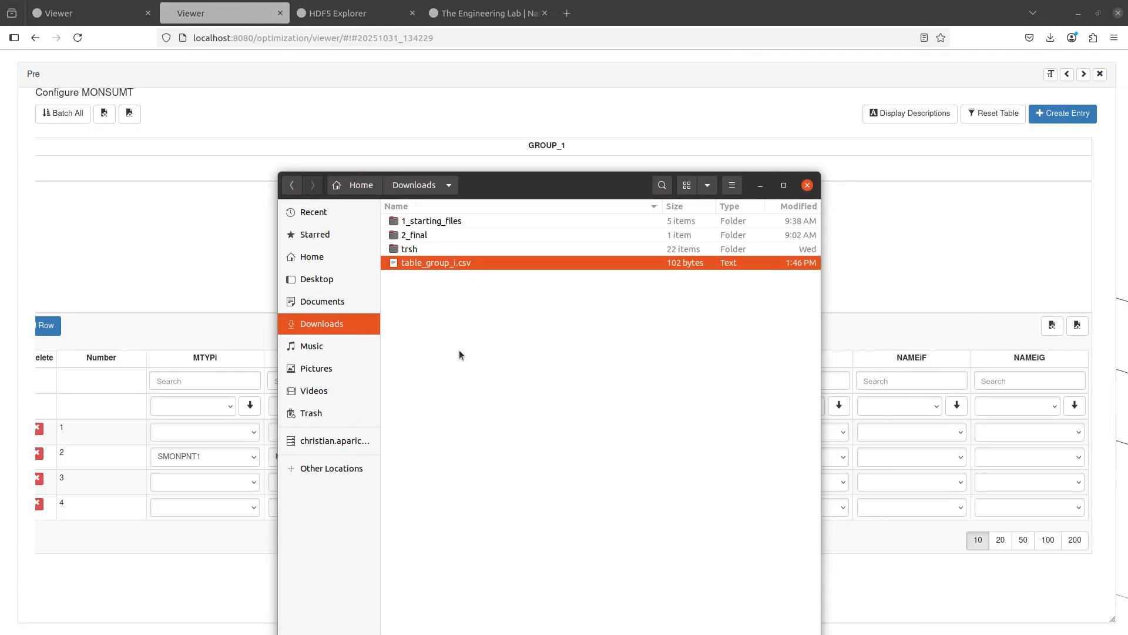
left_click(313, 242)
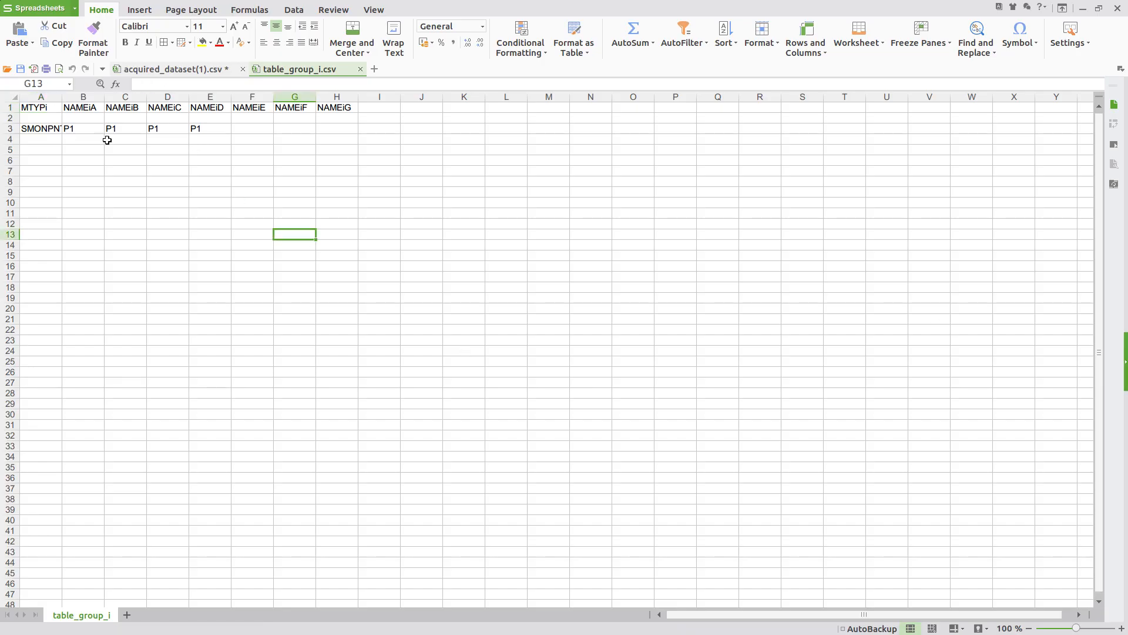
- Clear the P1 entries under NAMEiC and NAMEiD in row 3, then select the NAMEiB cell C3
scroll(136, 176, "up", 6)
left_click(181, 155)
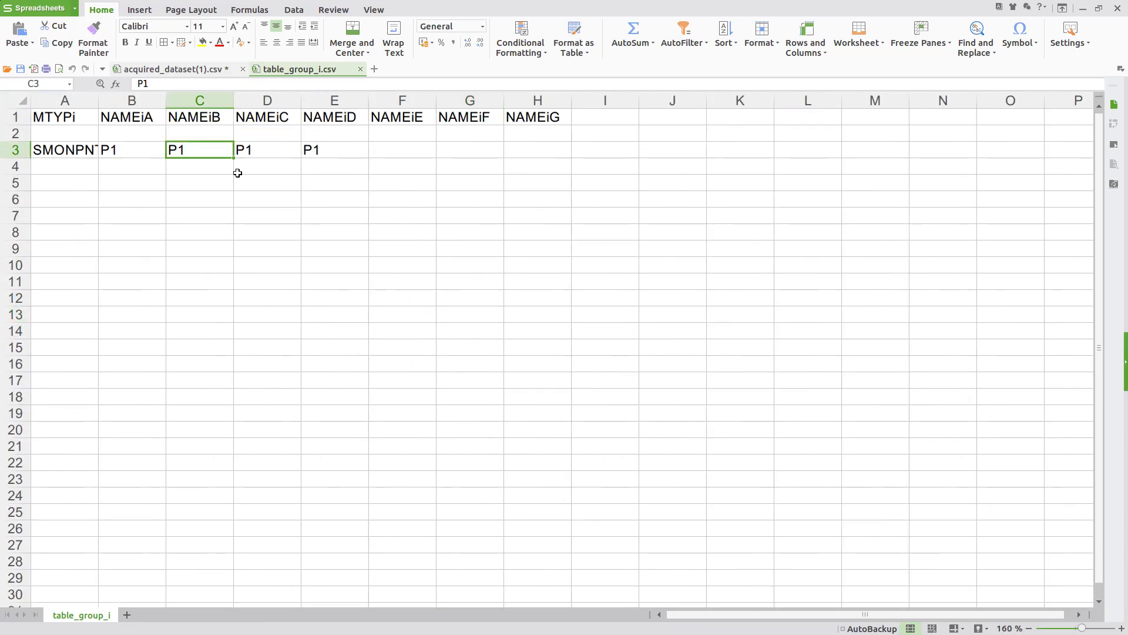
left_click_drag(253, 156, 358, 151)
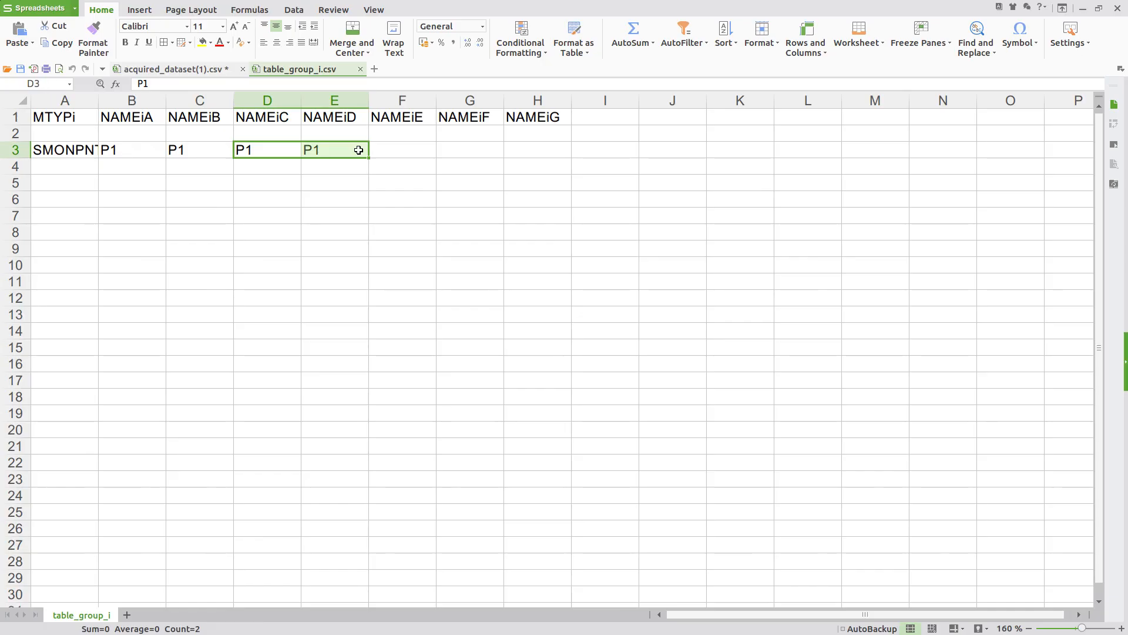
key("Delete")
left_click(224, 152)
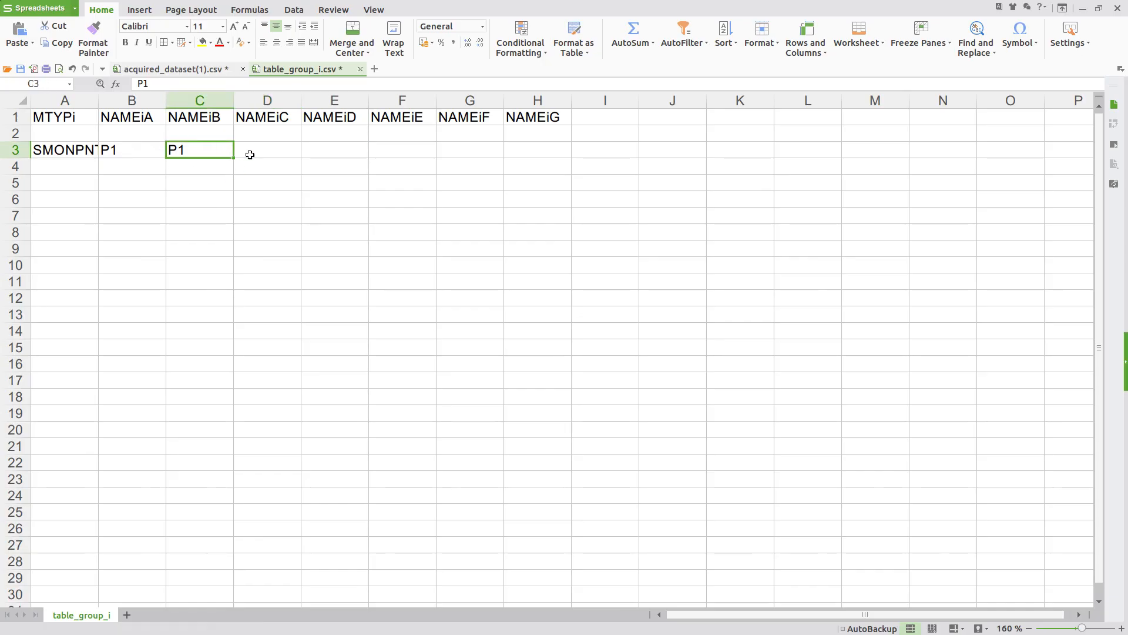
- Fill NAMEiC through NAMEiG in row 3 with P1
key("Right")
key("ctrl+v")
key("Right")
key("ctrl+v")
key("Right")
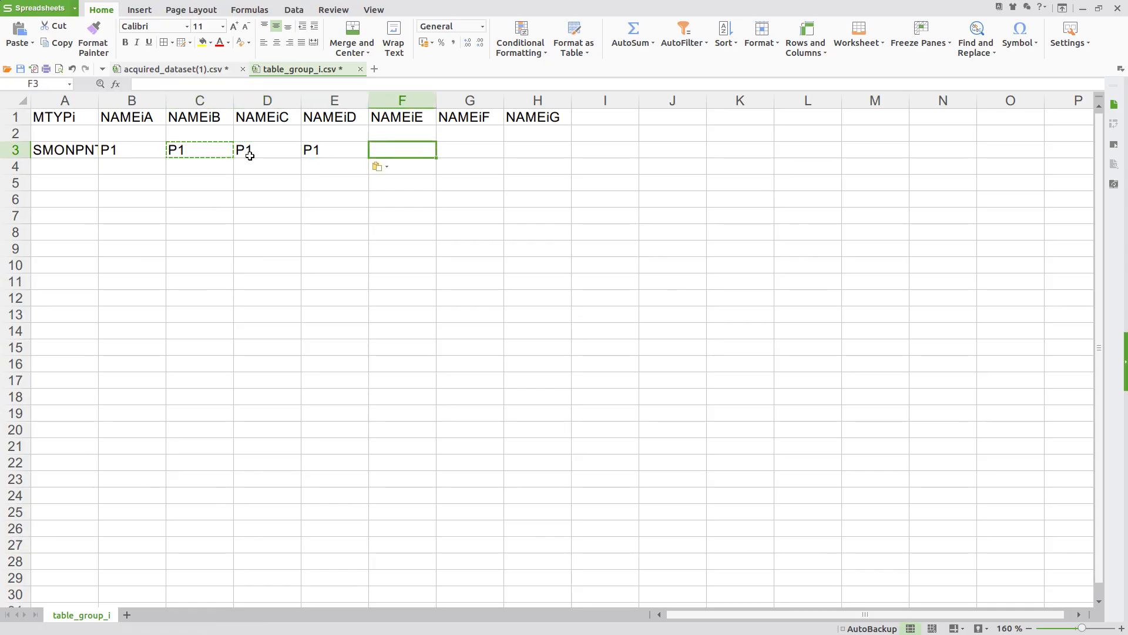
key("ctrl+v")
key("Right")
key("ctrl+v")
key("Right")
type("P1")
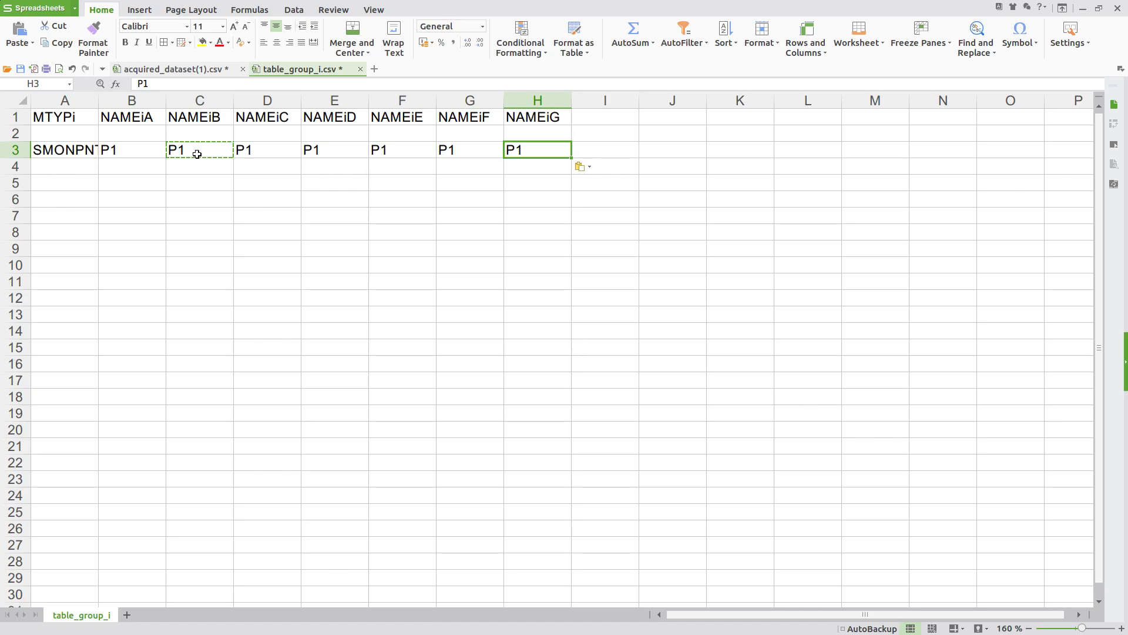
- Copy the P1 entries of NAMEiB through NAMEiG in row 3 into rows 4 to 7
left_click_drag(196, 154, 518, 153)
key("ctrl+c")
left_click(208, 180)
key("ctrl+v")
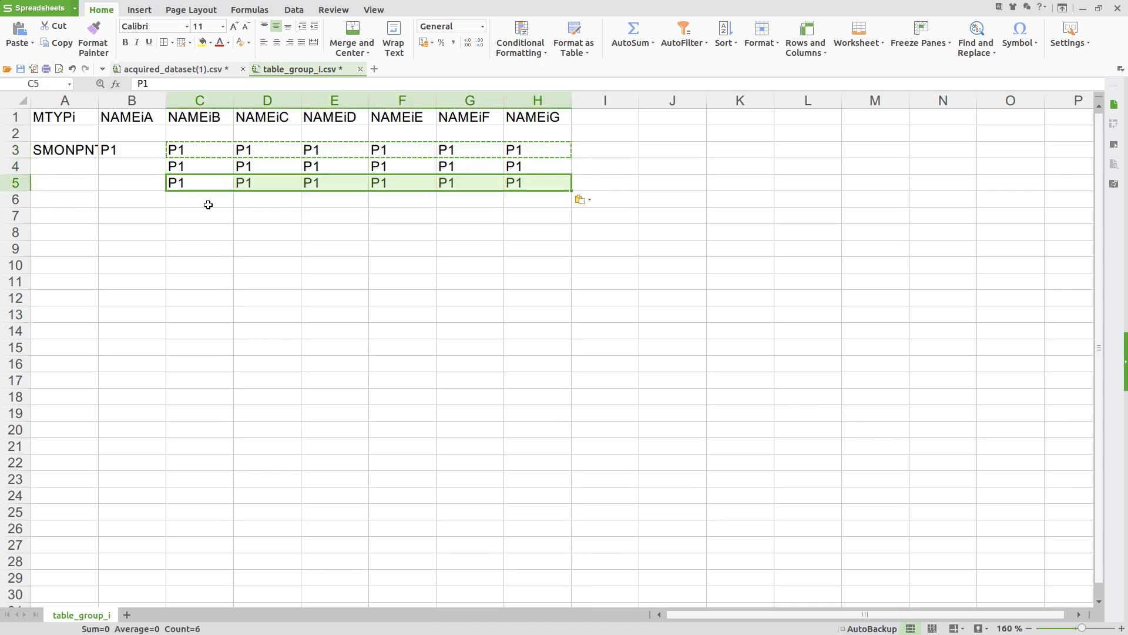
left_click(209, 204)
key("ctrl+v")
left_click(210, 217)
key("ctrl+v")
- Set the NAMEiC entry in cell D3 to P2
left_click(276, 148)
double_click(277, 148)
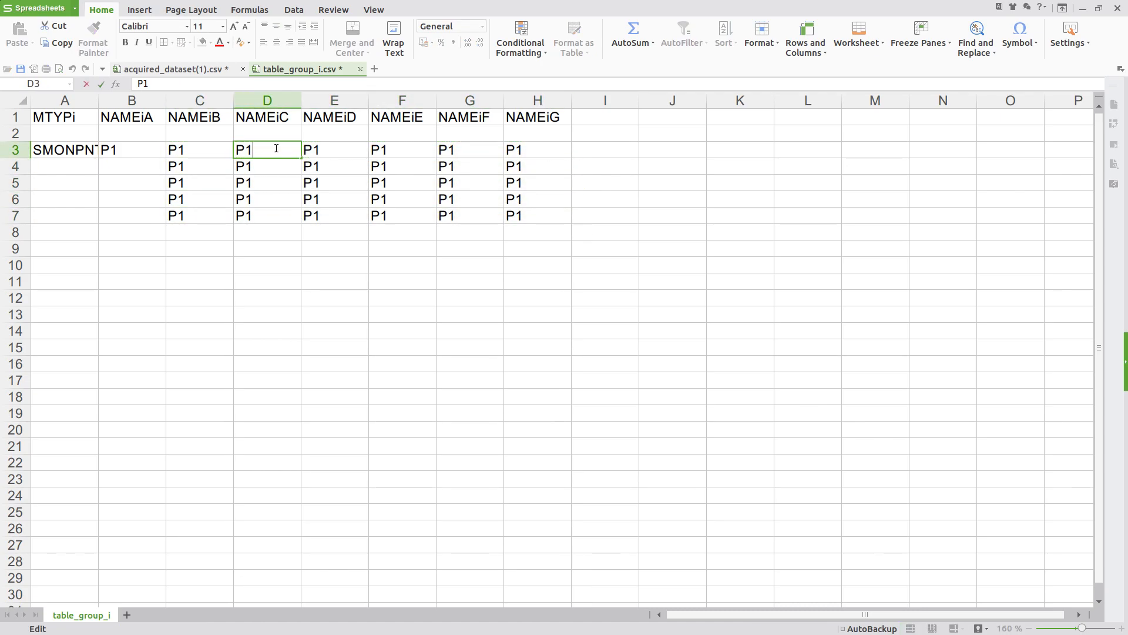
key("Return")
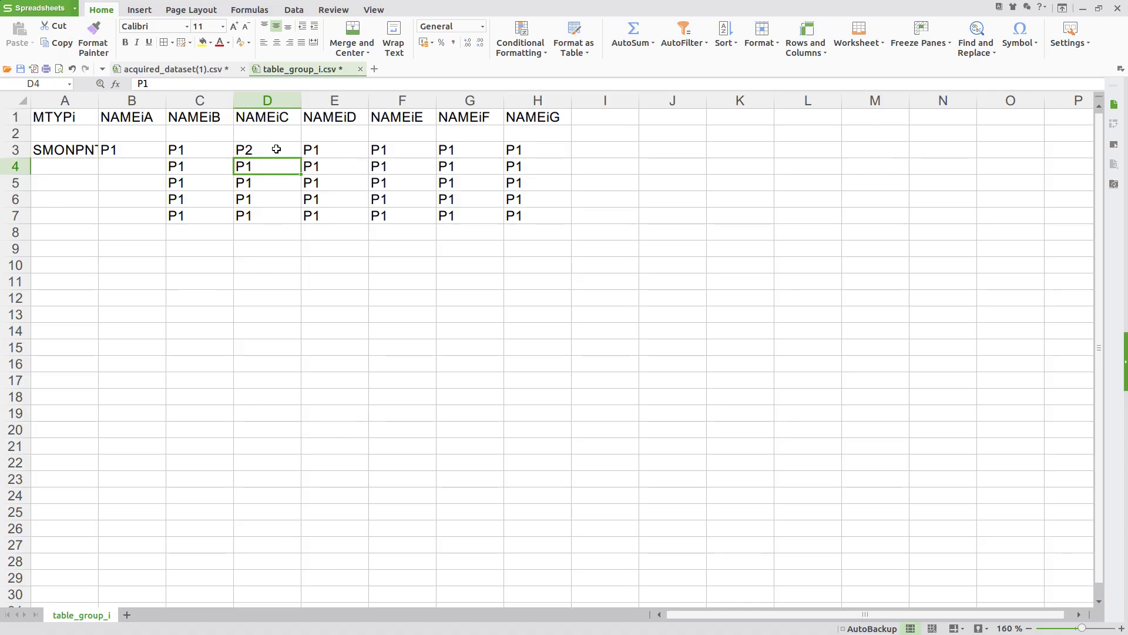
- Restore cell D3 to P1 by copying the entry from cell C3
left_click(198, 149)
key("ctrl+c")
left_click(263, 152)
key("ctrl+v")
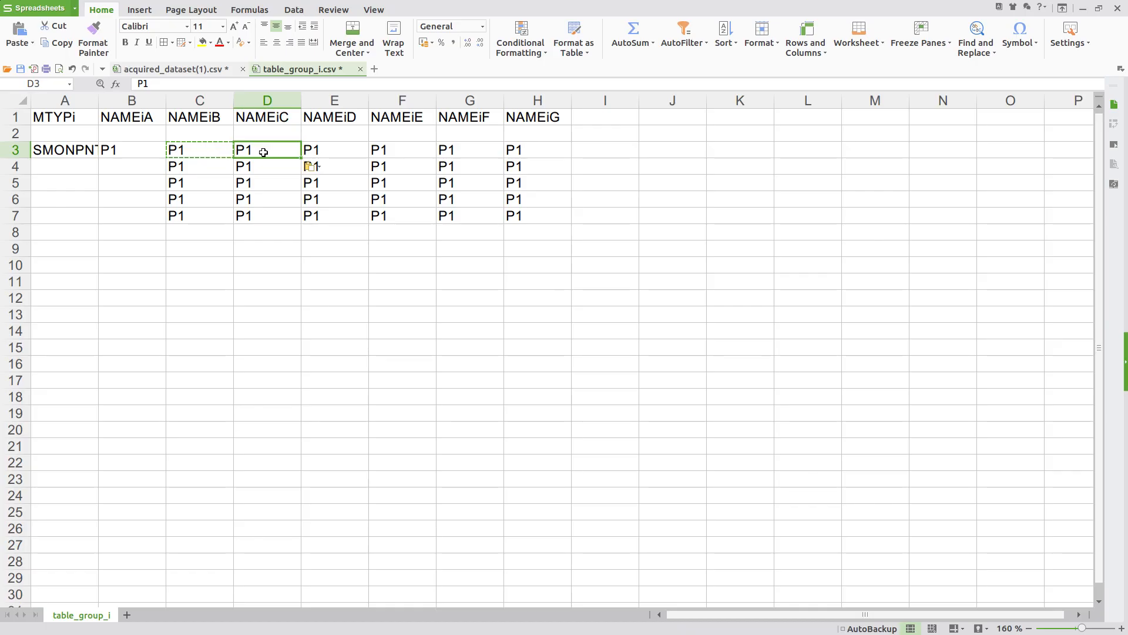
- Clear the range D3:H8 and undo the deletion
left_click(277, 265)
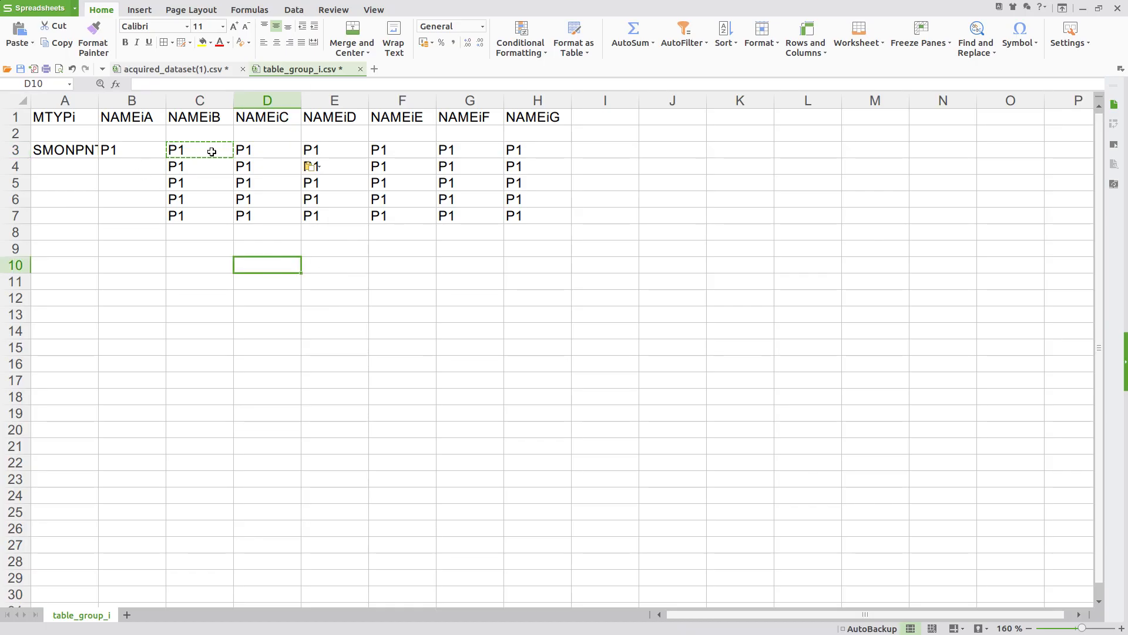
left_click_drag(250, 150, 505, 233)
key("Delete")
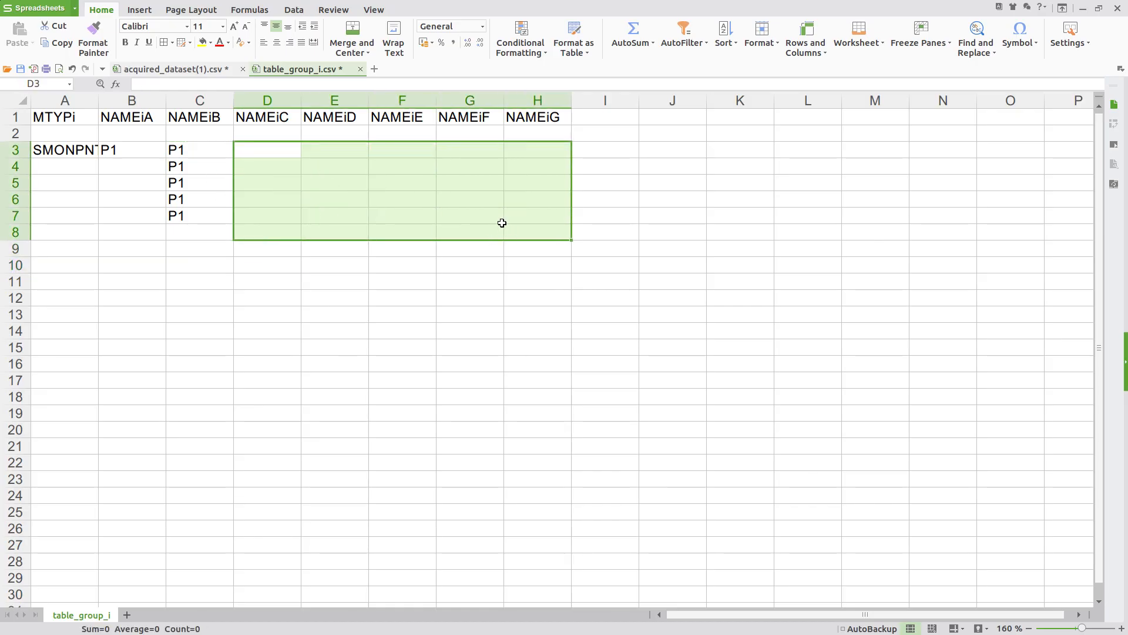
key("ctrl+z")
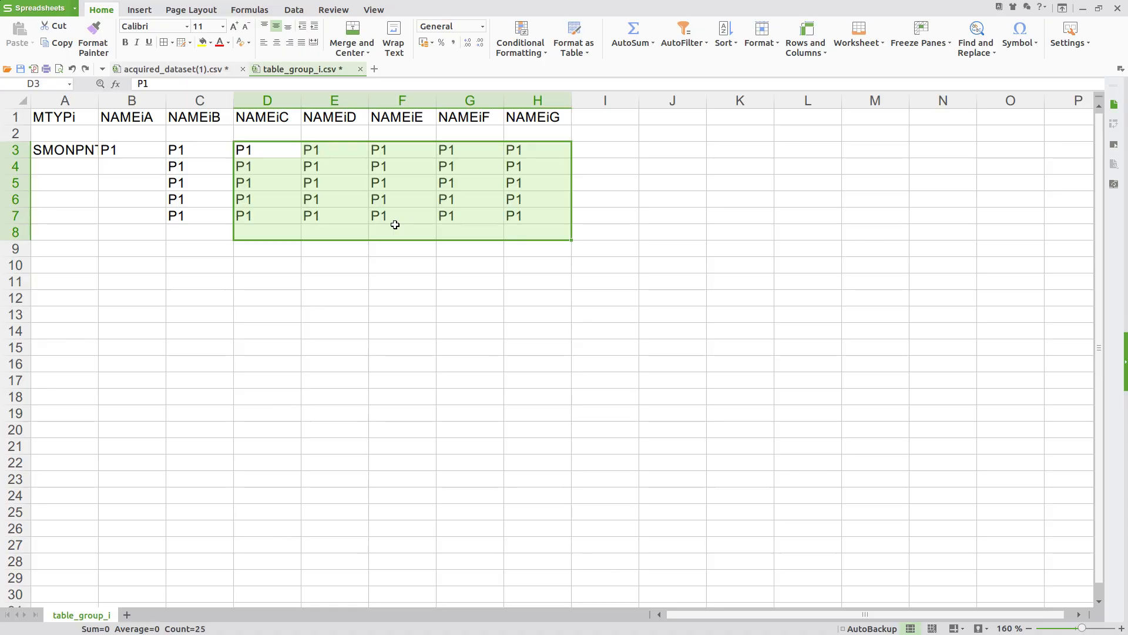
left_click(395, 225)
- Go through the P1 entries in the NAMEiB to NAMEiG columns, rows 3 to 7
left_click_drag(199, 151, 197, 214)
left_click(207, 168)
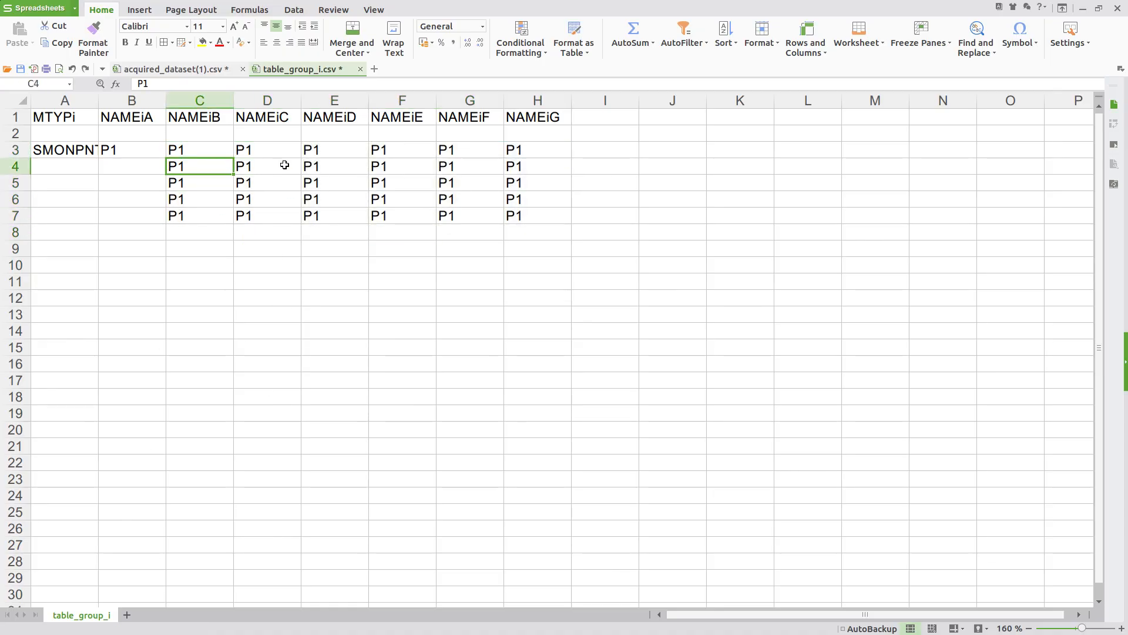
left_click(284, 166)
left_click(316, 166)
left_click(388, 170)
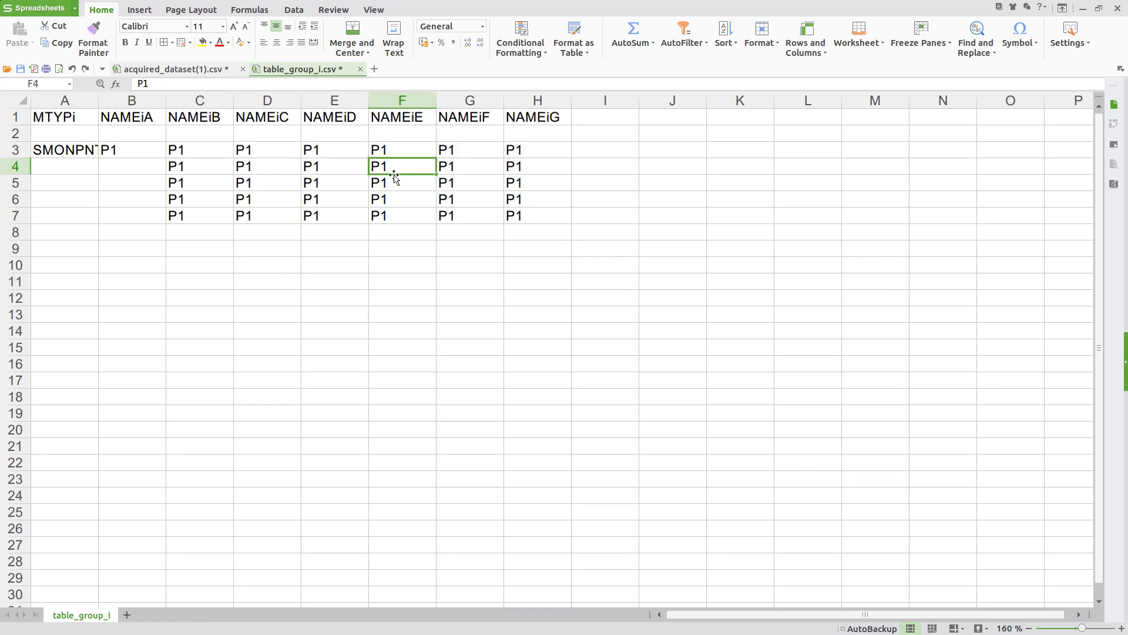
left_click(207, 183)
left_click(267, 183)
left_click(329, 183)
left_click(392, 185)
left_click(475, 184)
left_click(520, 183)
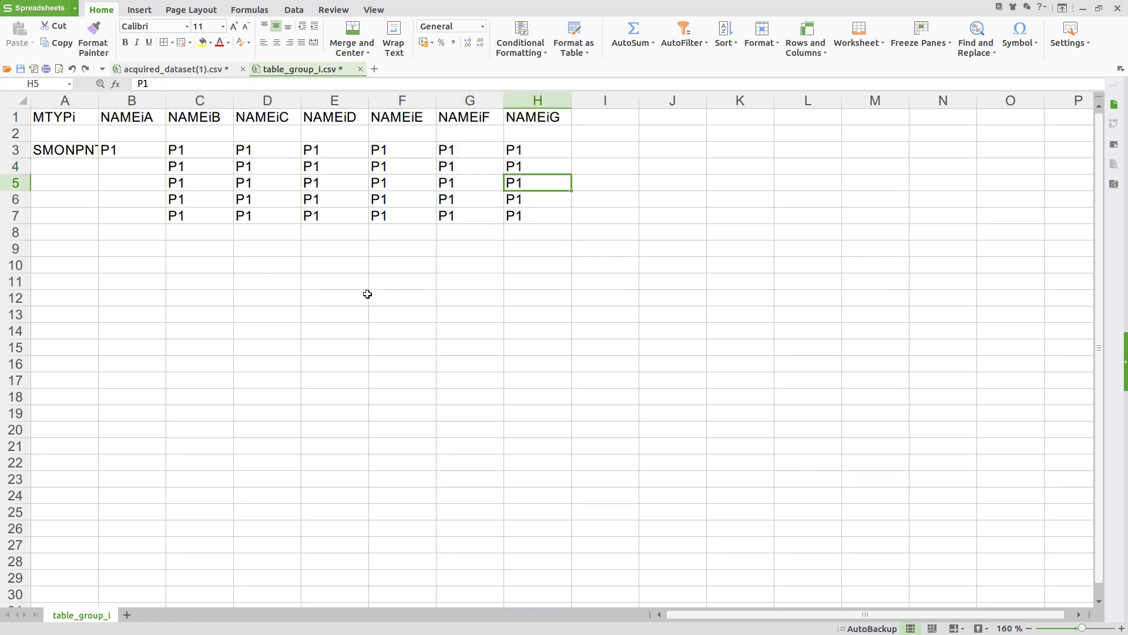
left_click_drag(201, 150, 509, 212)
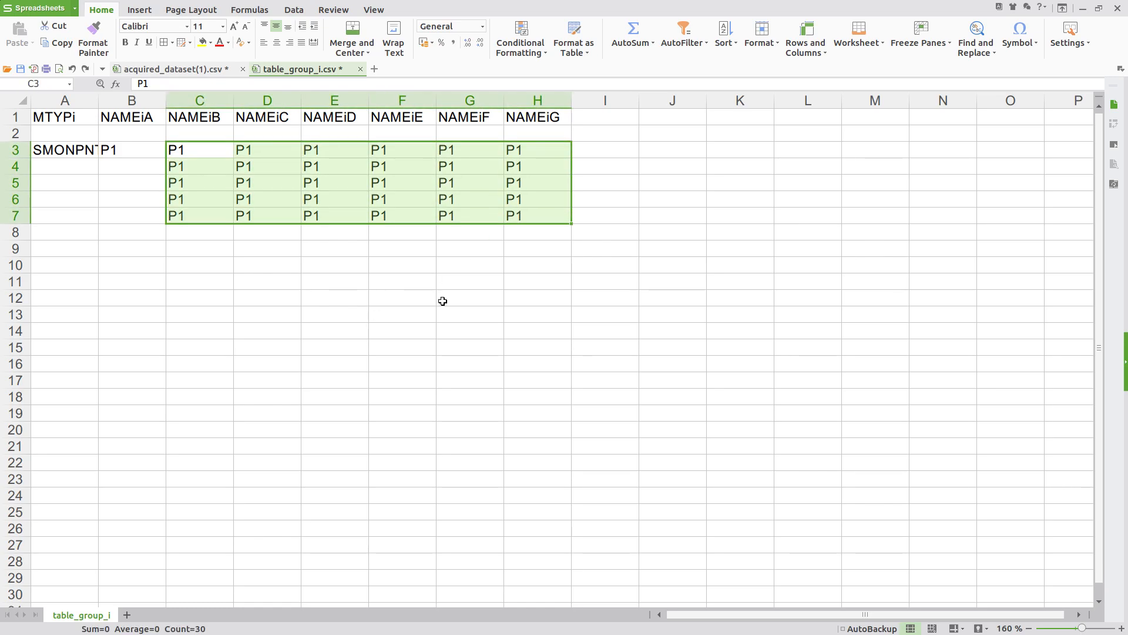
- Save table_group_i.csv in CSV format and import it into the GROUP_1 table of MONSUMT entry P401 in the viewer
key("ctrl+s")
left_click(667, 376)
key("alt+Tab")
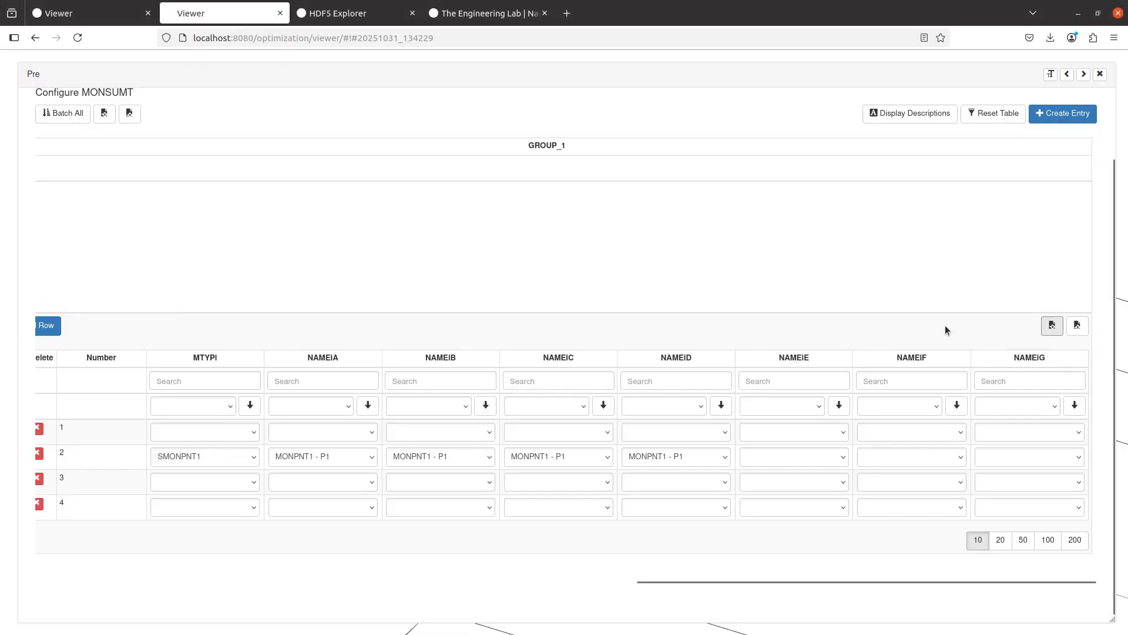
left_click(1065, 332)
double_click(456, 156)
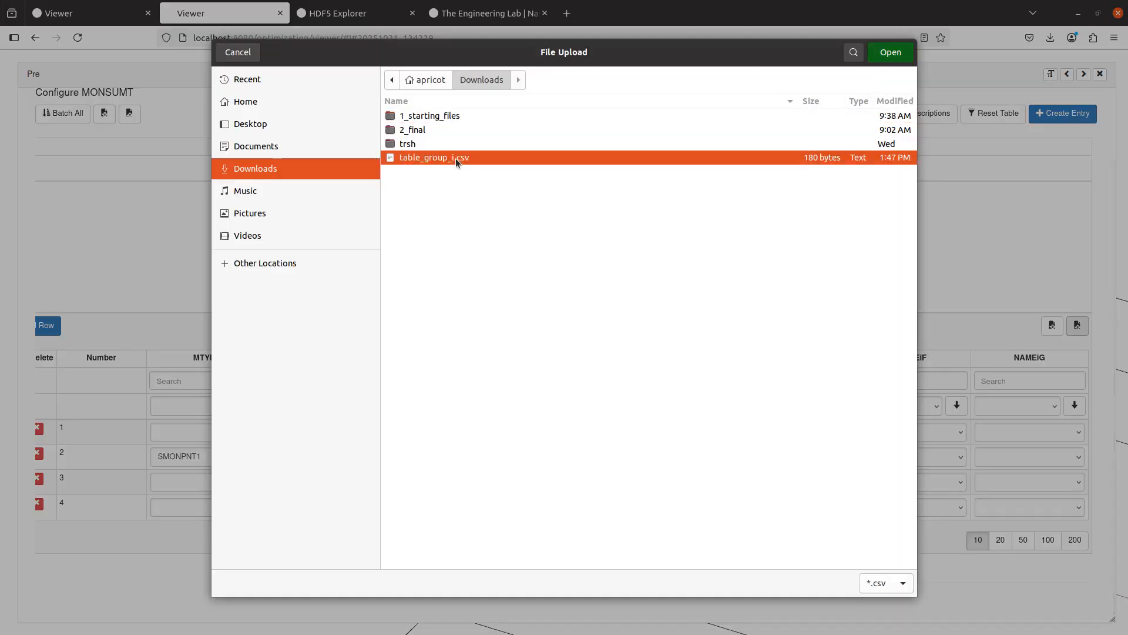
scroll(583, 447, "down", 2)
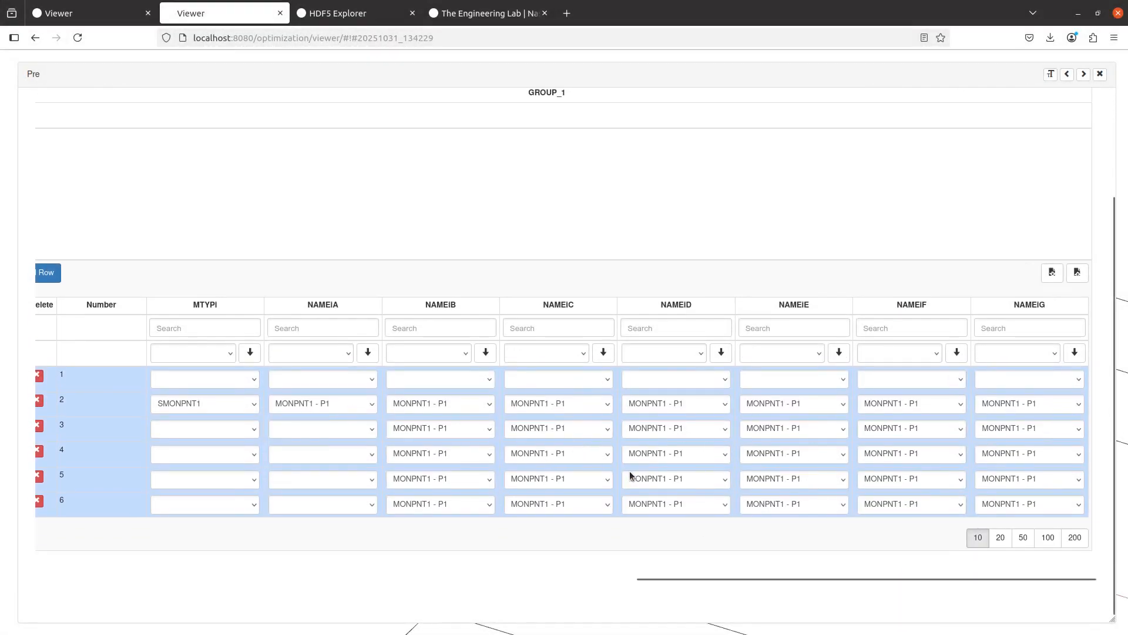
- Create a new MONSUMT entry named P405 with the label "Duplicate with different format"
scroll(513, 454, "up", 5)
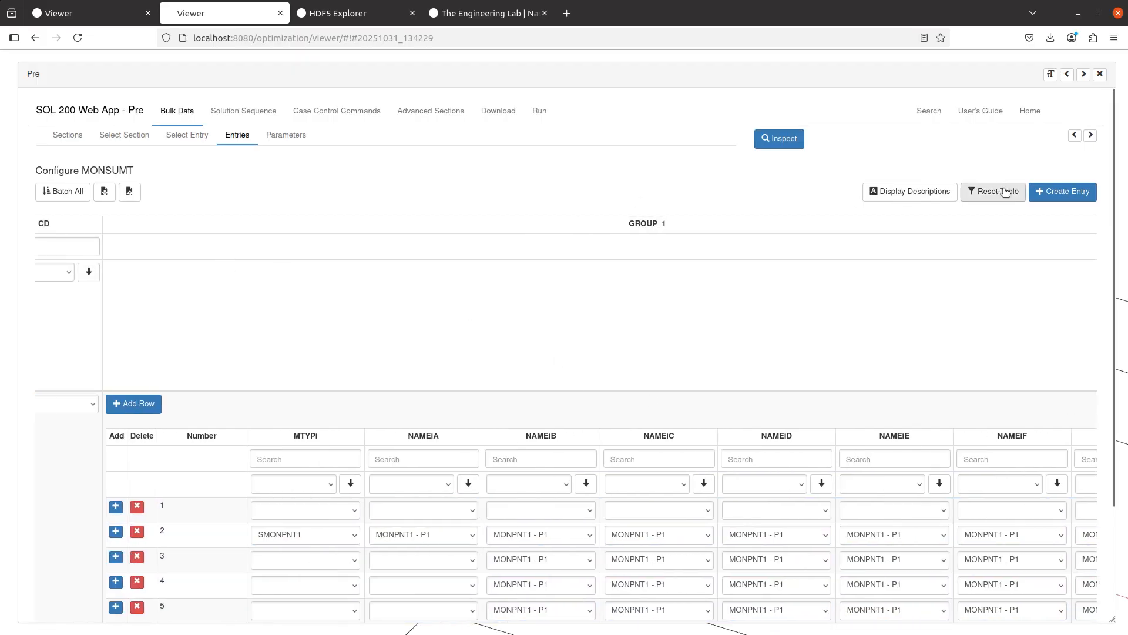
left_click(1062, 191)
left_click_drag(761, 577, 176, 580)
left_click_drag(164, 432, 28, 407)
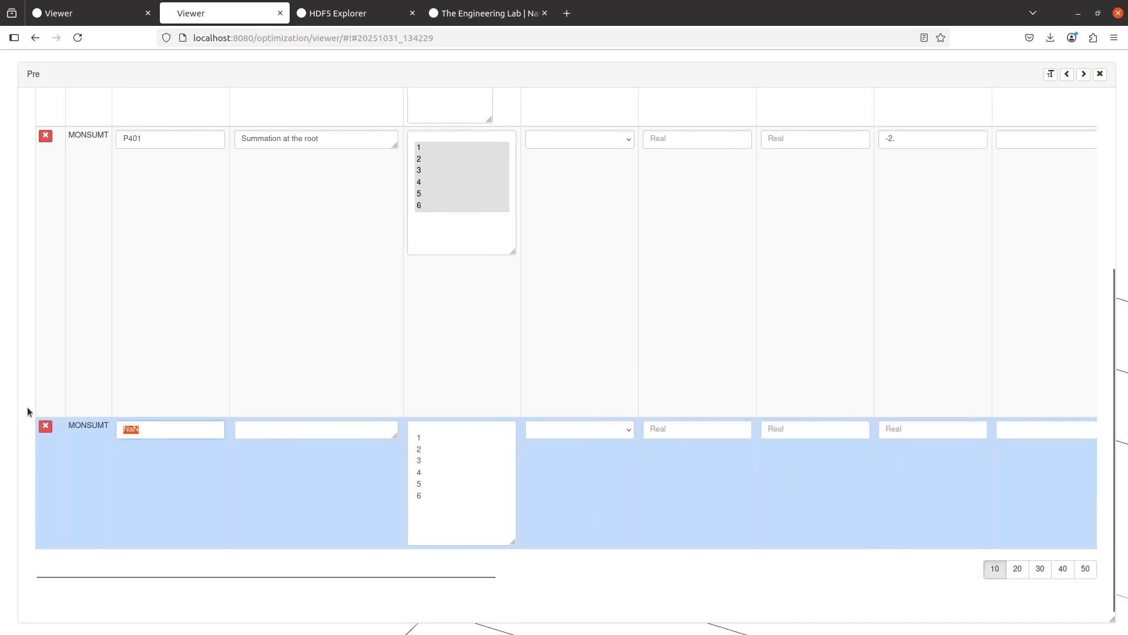
type("P405")
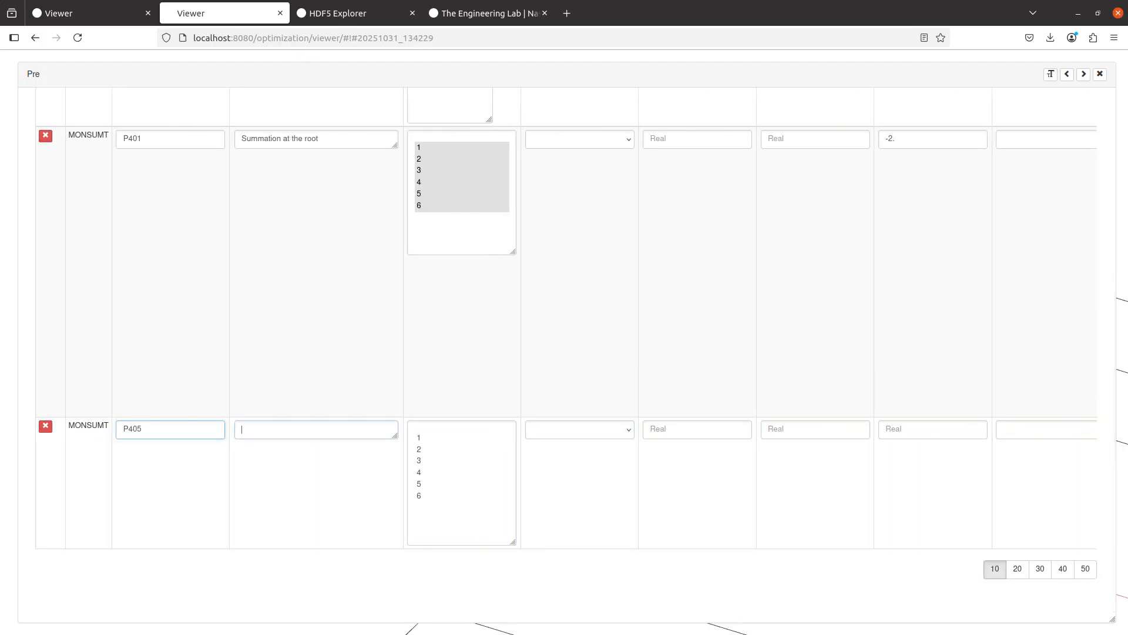
key("Tab")
type("D")
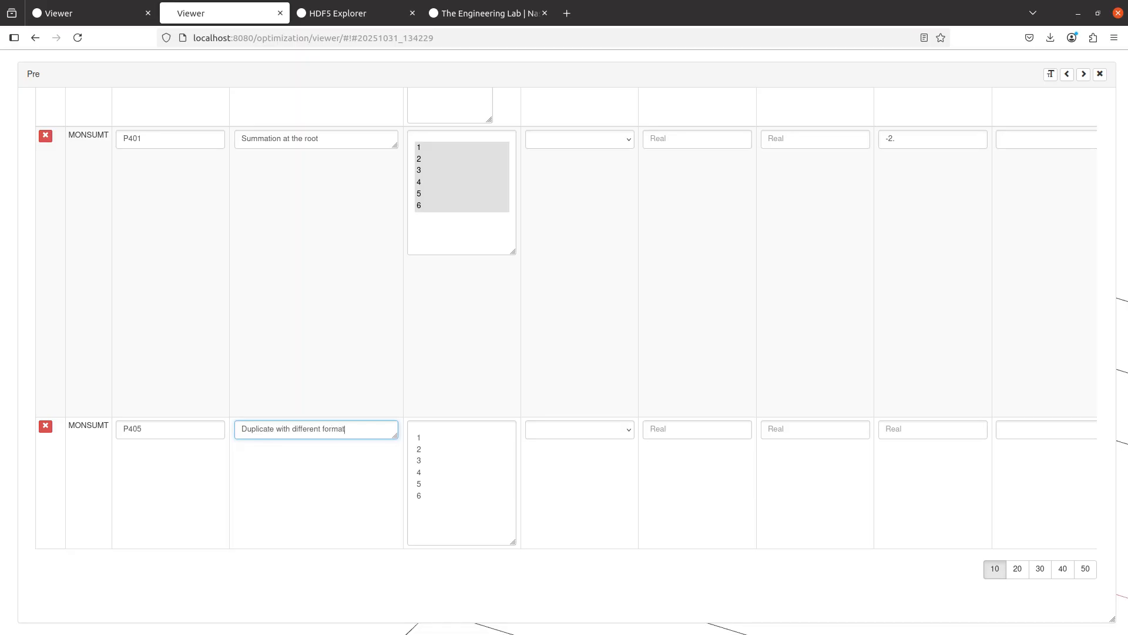
- Select all components 1 through 6 for the P405 entry
scroll(329, 365, "up", 4)
scroll(331, 360, "down", 3)
left_click_drag(448, 491, 452, 537)
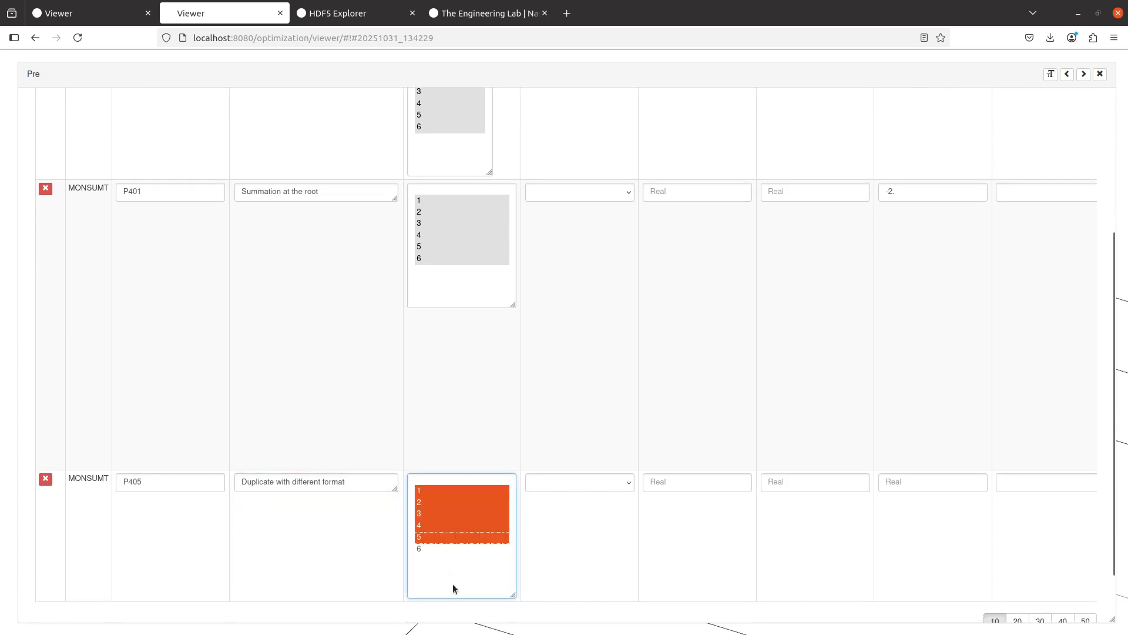
left_click_drag(437, 498, 445, 551)
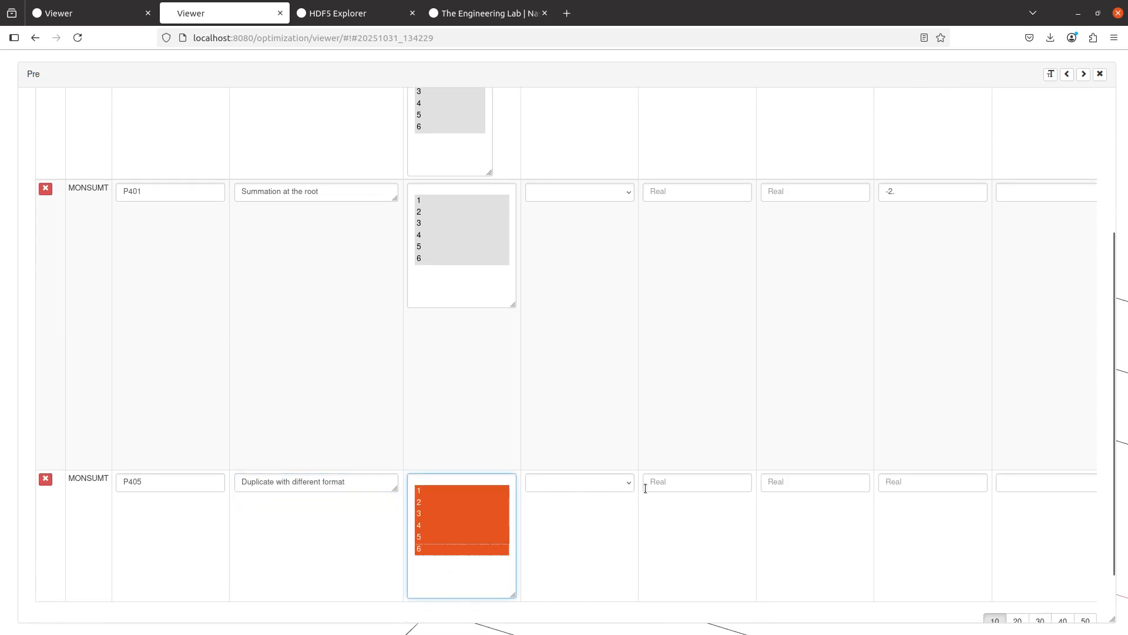
- Set the third real coordinate of the P405 entry to -2., matching the P401 row
scroll(624, 484, "up", 3)
scroll(624, 488, "down", 3)
scroll(642, 484, "right", 2)
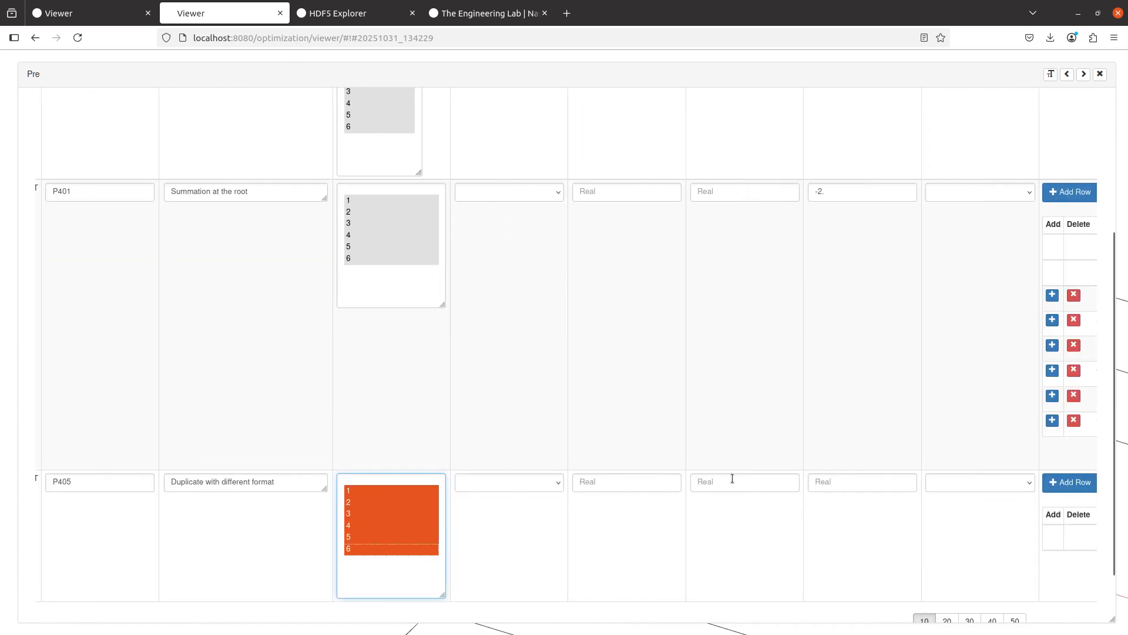
left_click(772, 482)
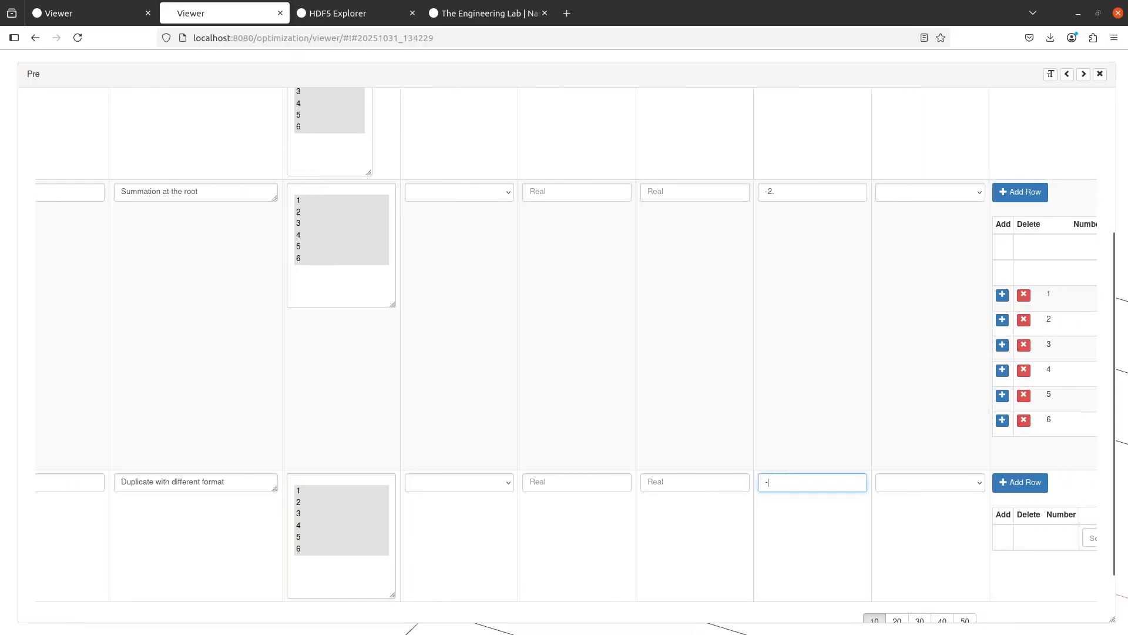
type("2.")
key("Tab")
- Switch to table_group_i.csv in the spreadsheet program and clear the P1 entries from NAMEiC through NAMEiG in rows 3 to 7
scroll(1002, 464, "right", 5)
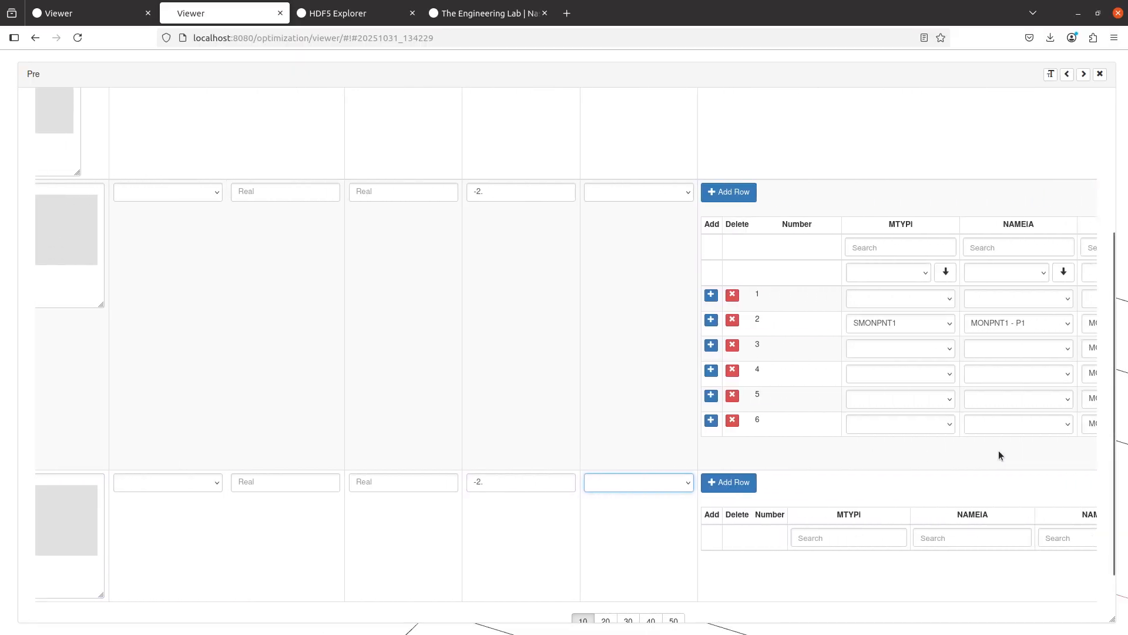
scroll(999, 450, "right", 2)
scroll(892, 439, "right", 1)
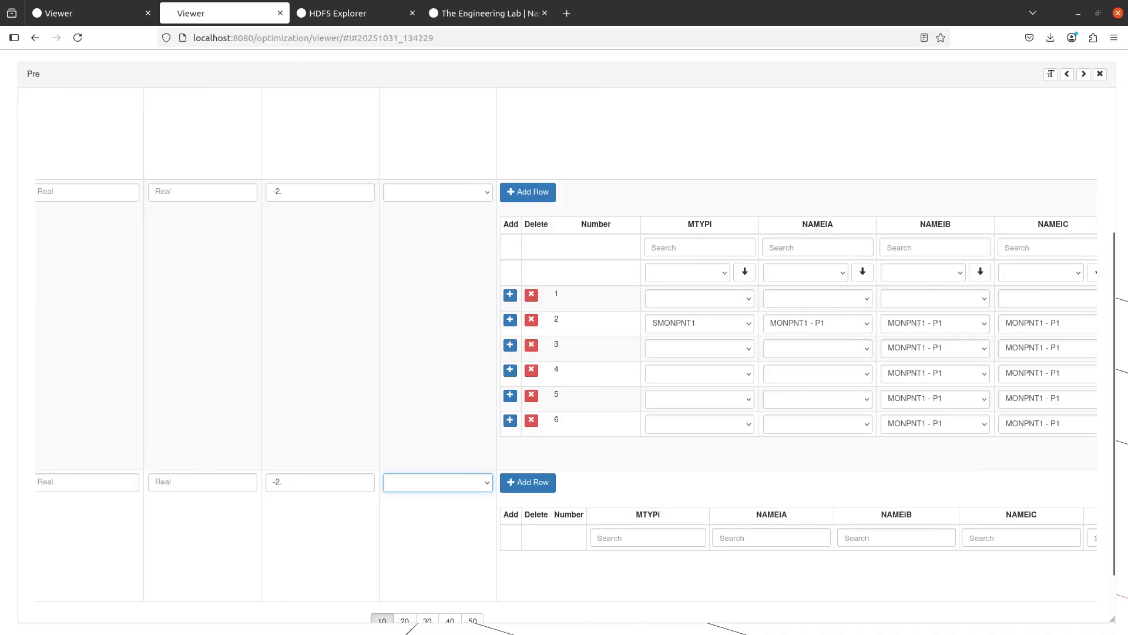
key("alt+Tab")
left_click(184, 153)
left_click_drag(252, 151, 584, 242)
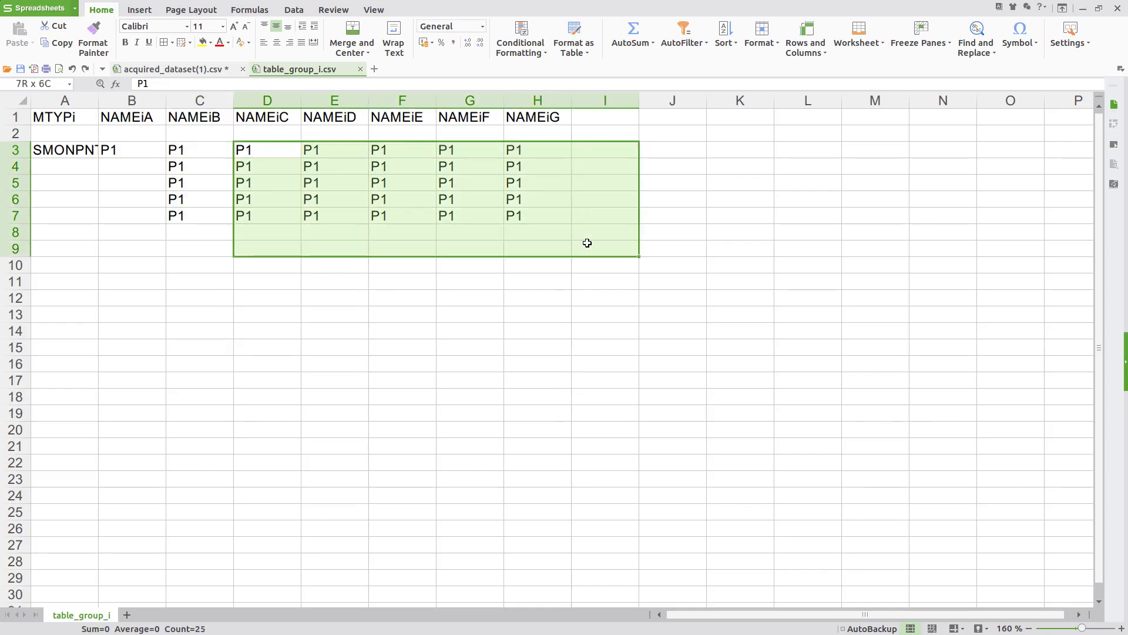
key("Delete")
- Extend the P1 entries in the NAMEiB column down to row 32, leaving cell C33 empty
left_click(184, 213)
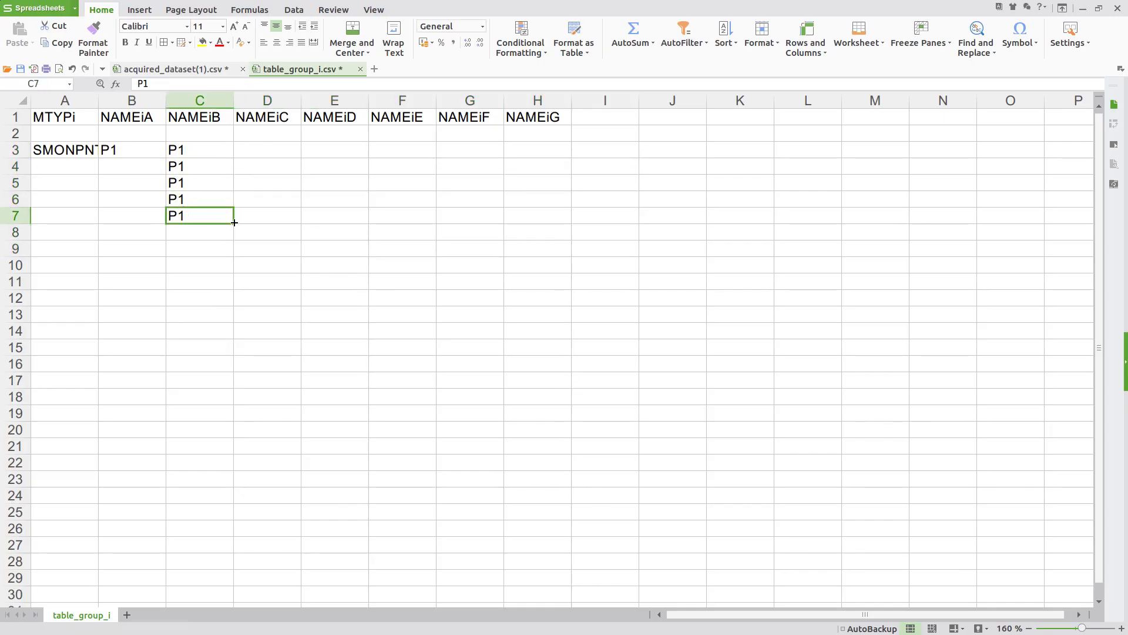
left_click(217, 155)
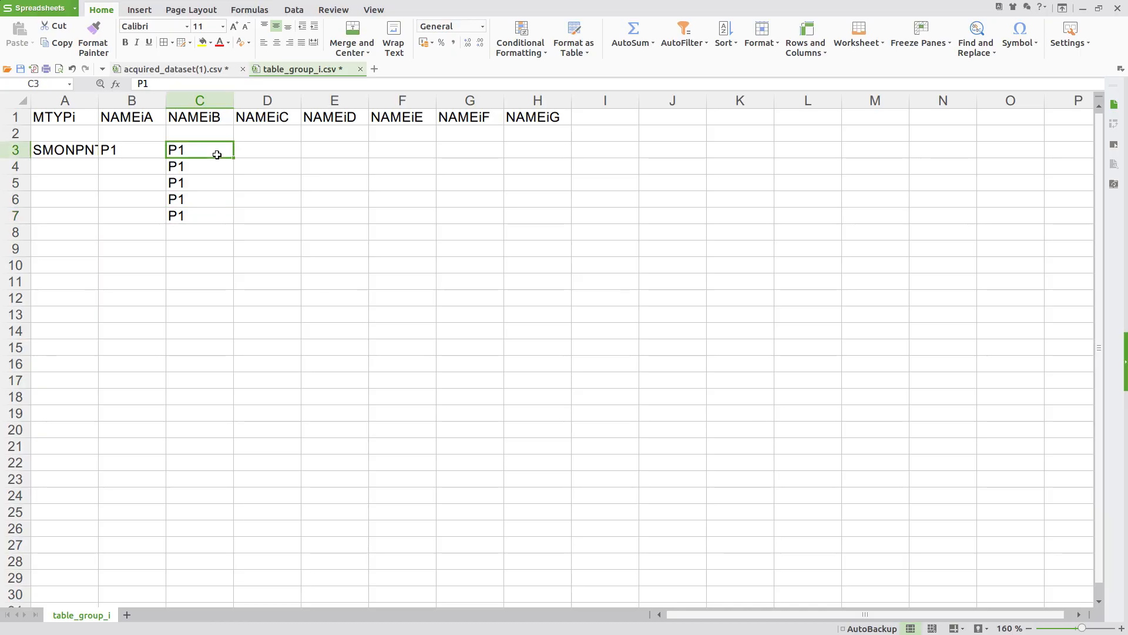
left_click(216, 217)
scroll(223, 201, "down", 1)
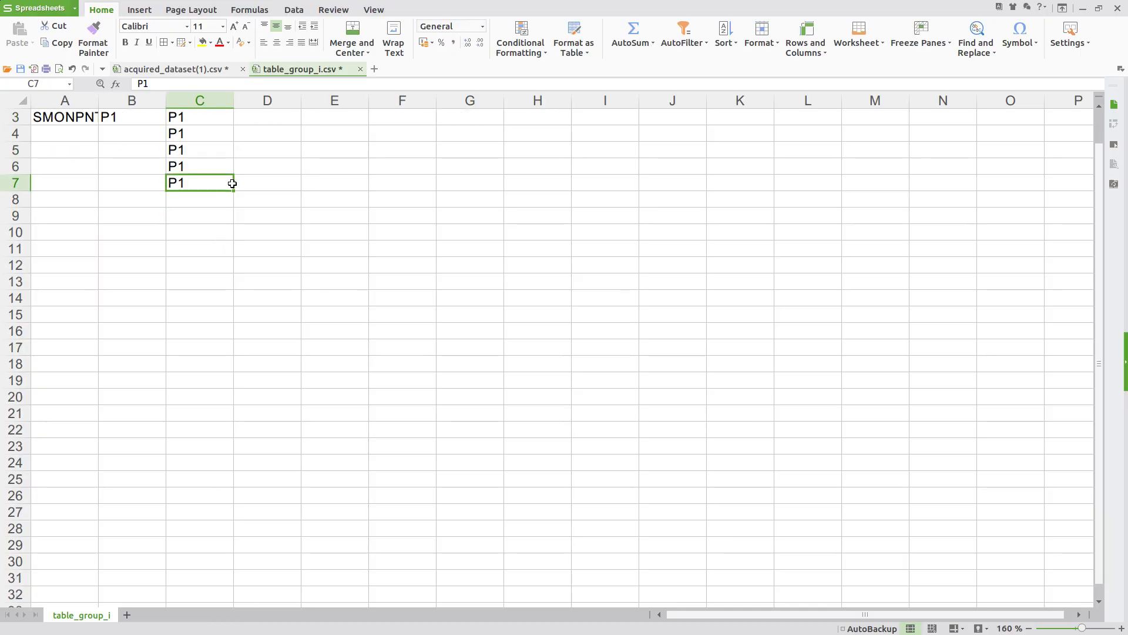
left_click_drag(233, 191, 159, 139)
scroll(189, 537, "down", 2)
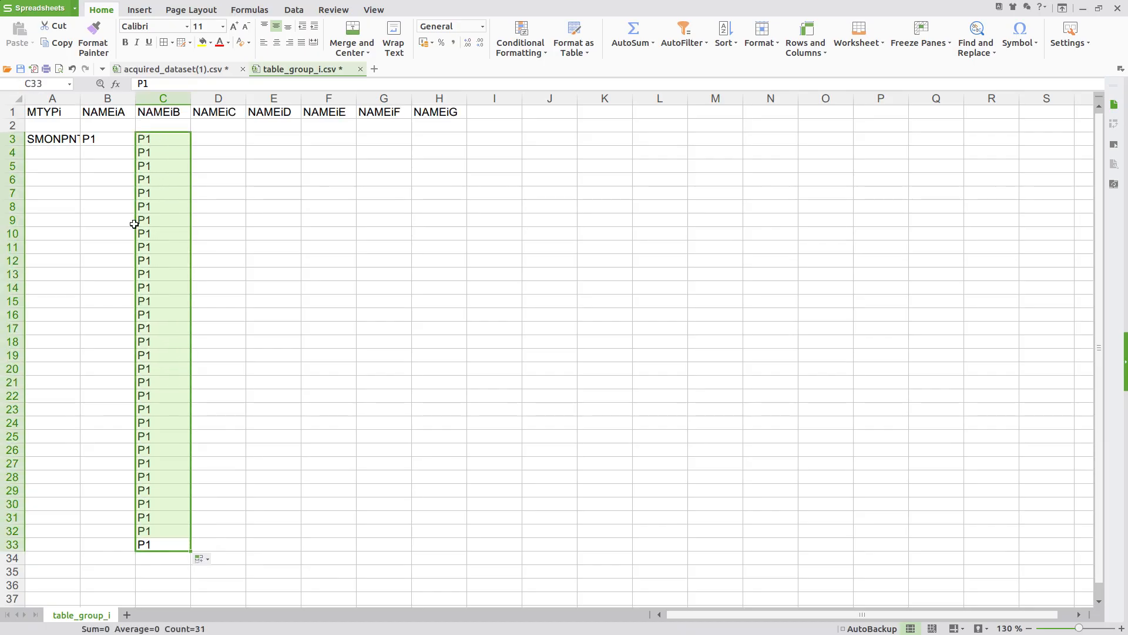
key("BackSpace")
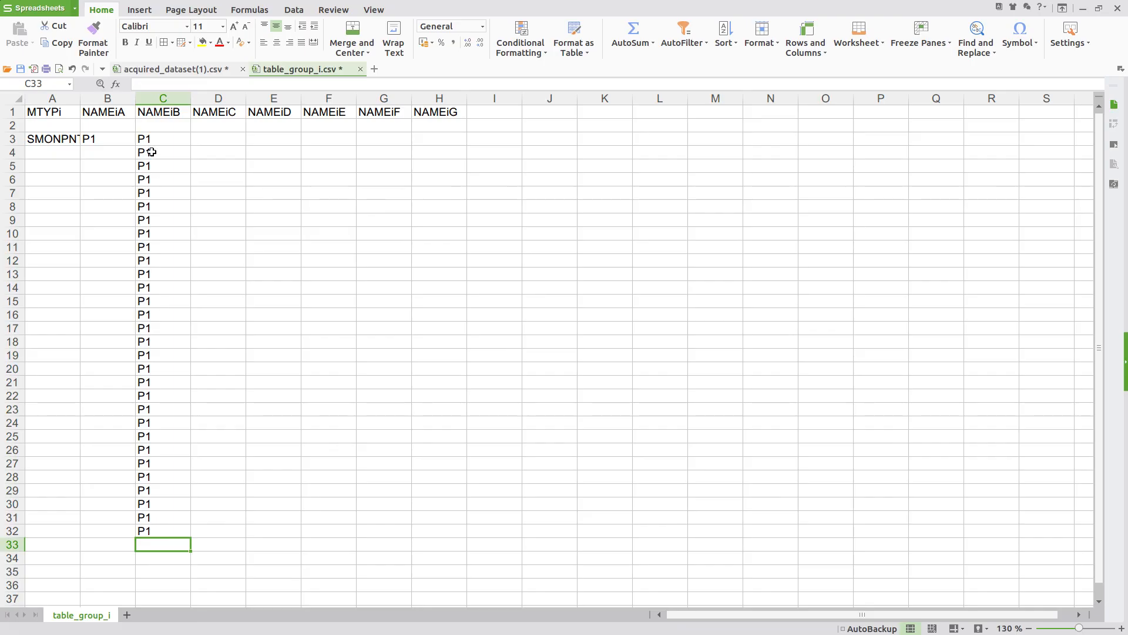
left_click_drag(151, 141, 145, 532)
left_click(233, 400)
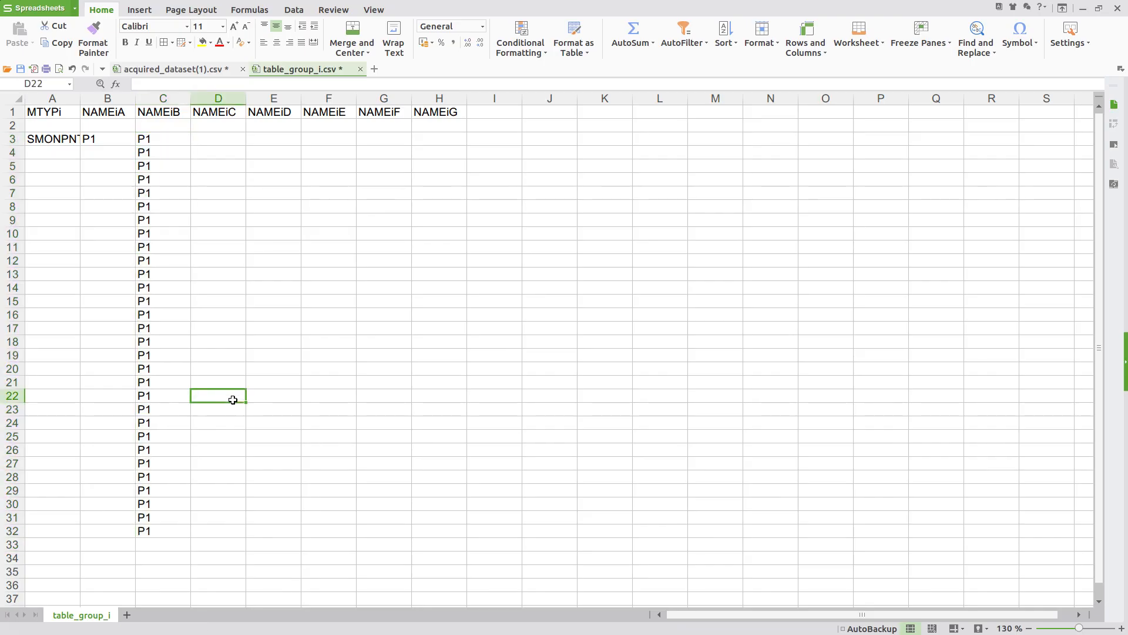
- Save table_group_i.csv, switch back to the viewer, and import the file into the P405 entry's GROUP_1 table
key("ctrl+s")
left_click(684, 373)
key("alt+Tab")
scroll(696, 401, "right", 6)
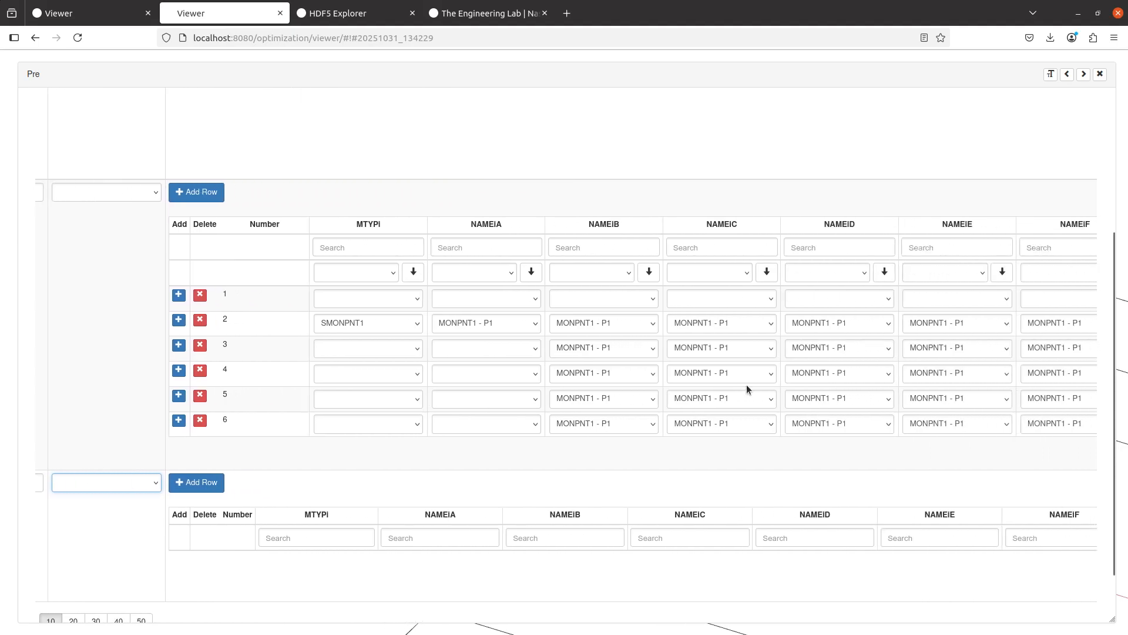
scroll(748, 384, "right", 5)
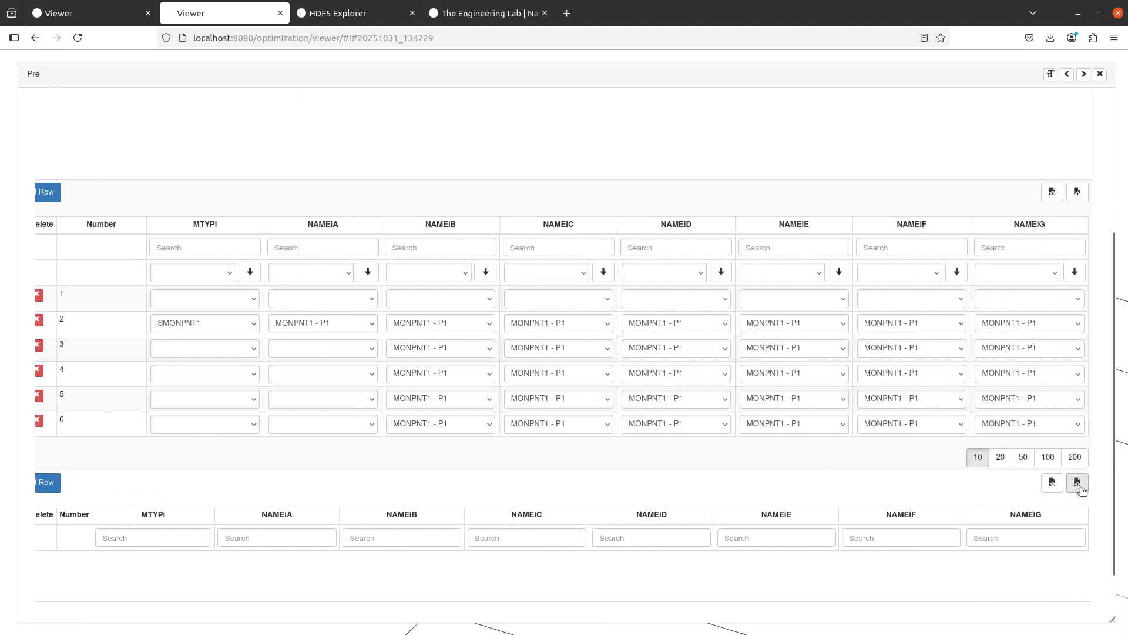
left_click(1081, 490)
double_click(428, 153)
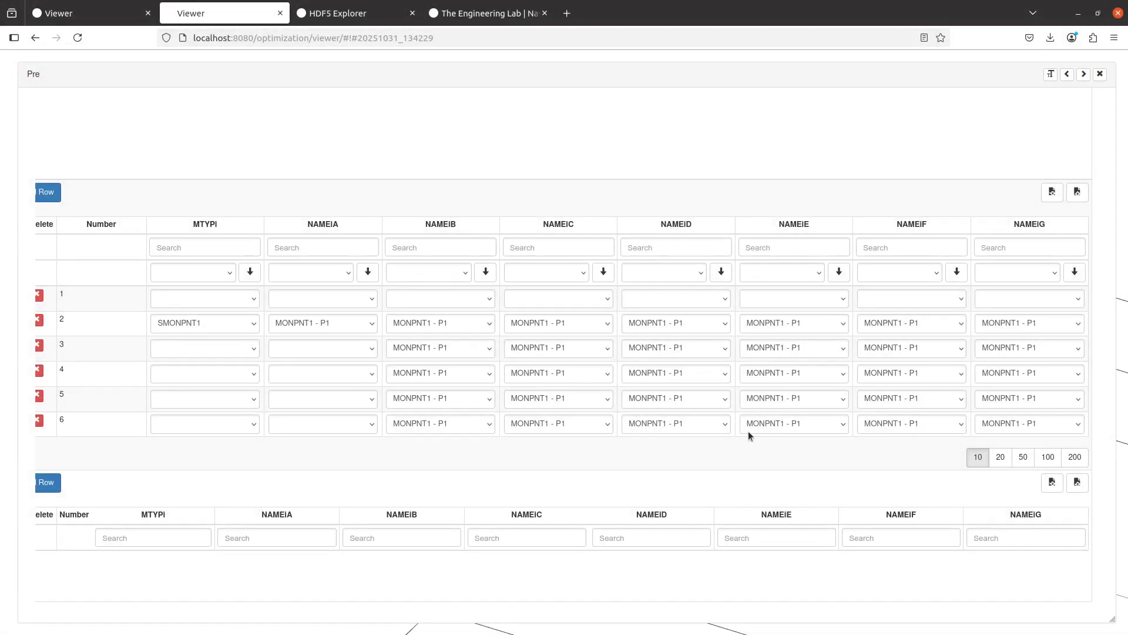
- Upload the BDF with both MONSUMT entries and immediately run the MSC Nastran job
scroll(397, 505, "down", 5)
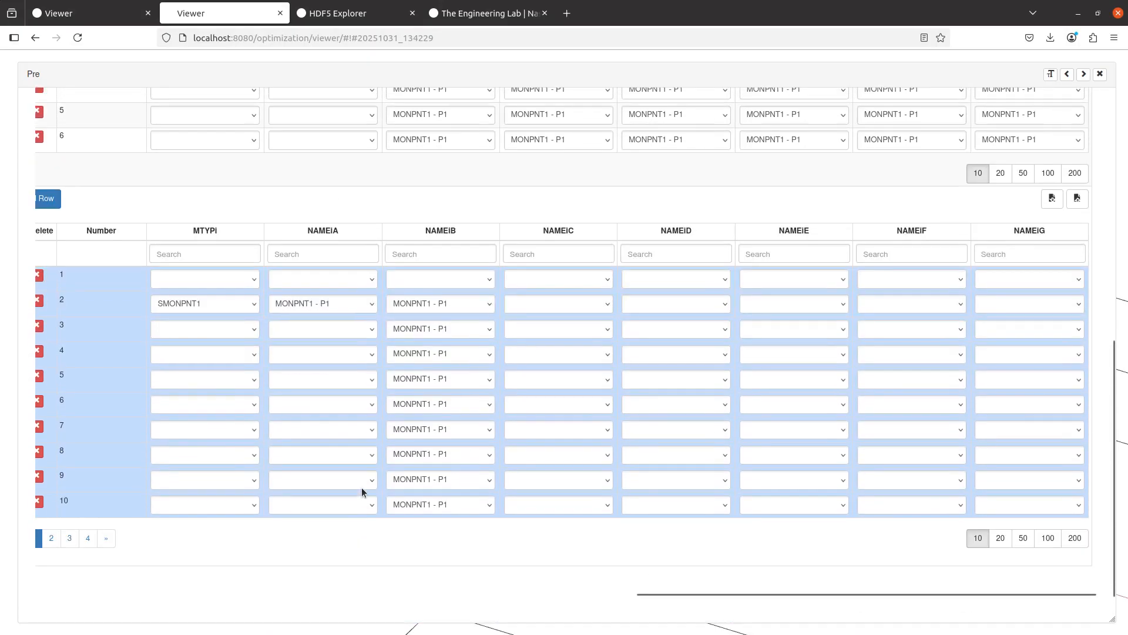
scroll(361, 488, "up", 2)
scroll(748, 459, "up", 3)
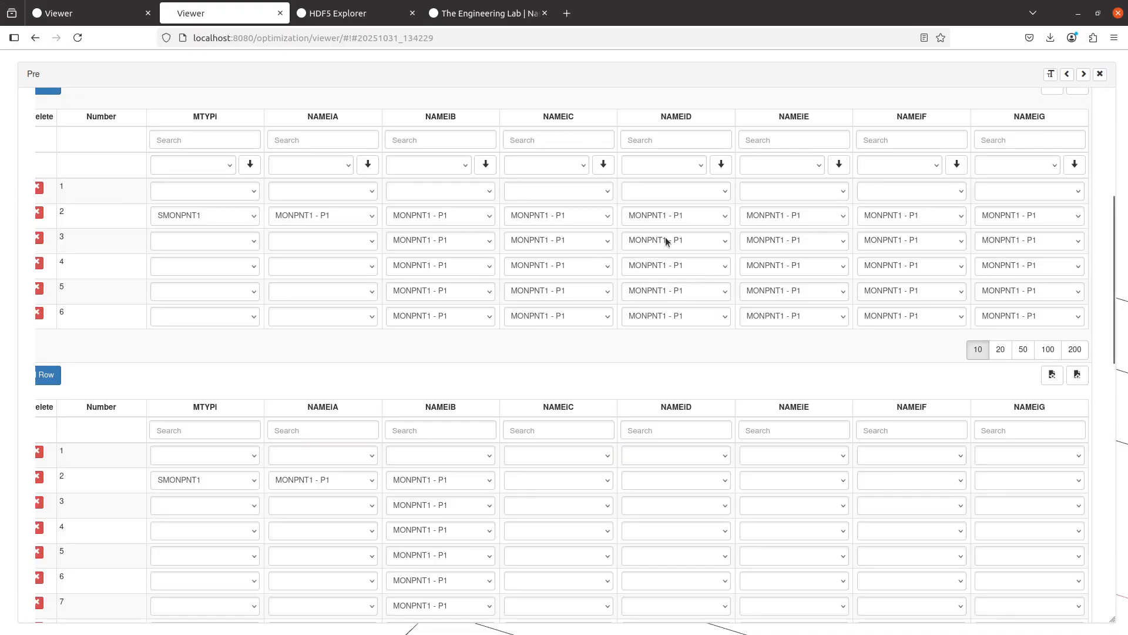
scroll(625, 264, "down", 12)
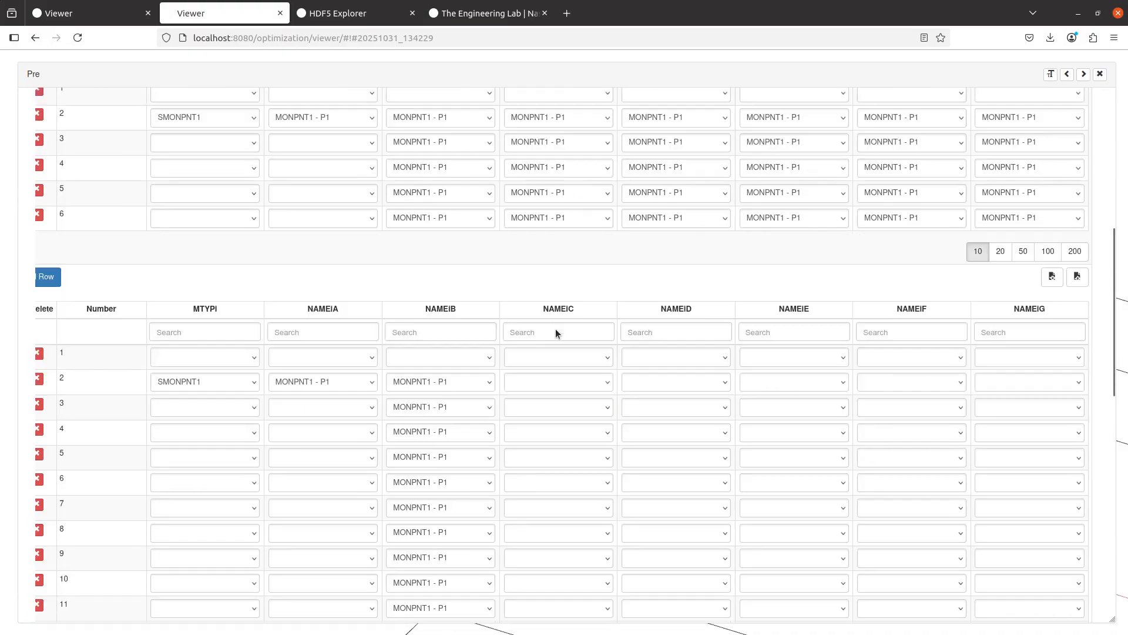
scroll(484, 346, "up", 5)
scroll(484, 344, "up", 10)
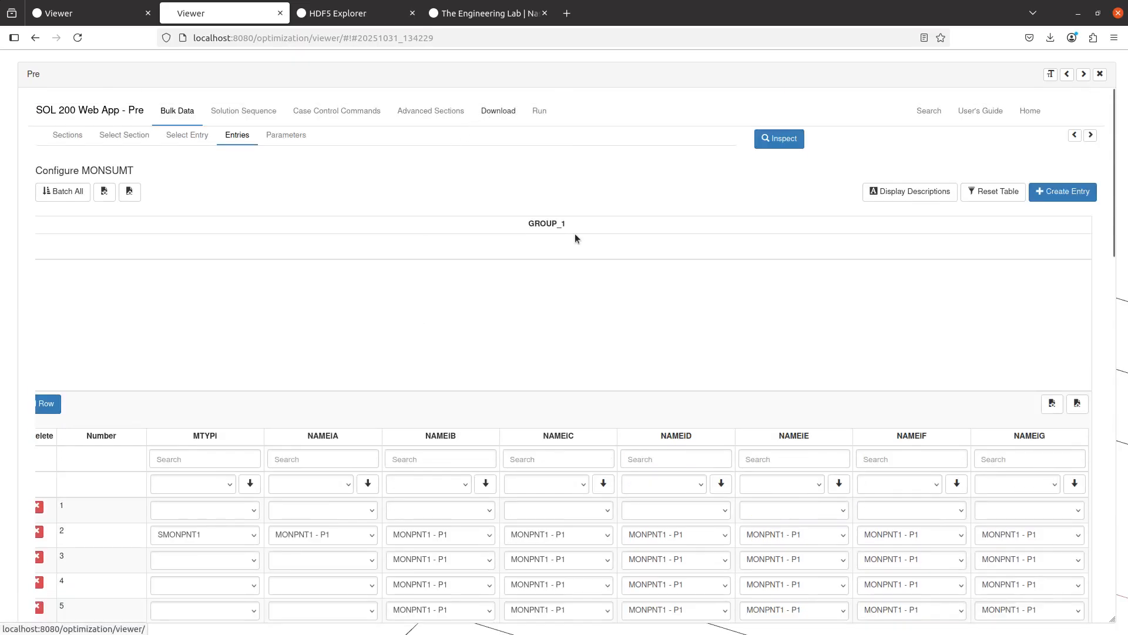
left_click(498, 111)
left_click(852, 270)
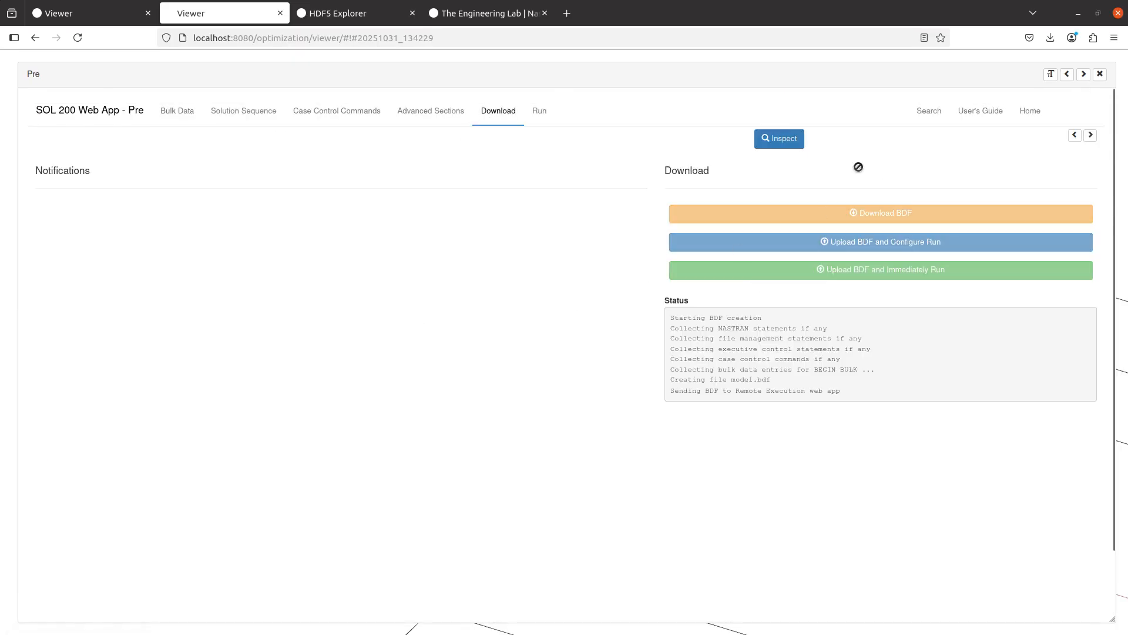
left_click(205, 123)
- Widen the BDF Output pane and display the full text of the P401 and P405 MONSUMT entries
left_click(1074, 135)
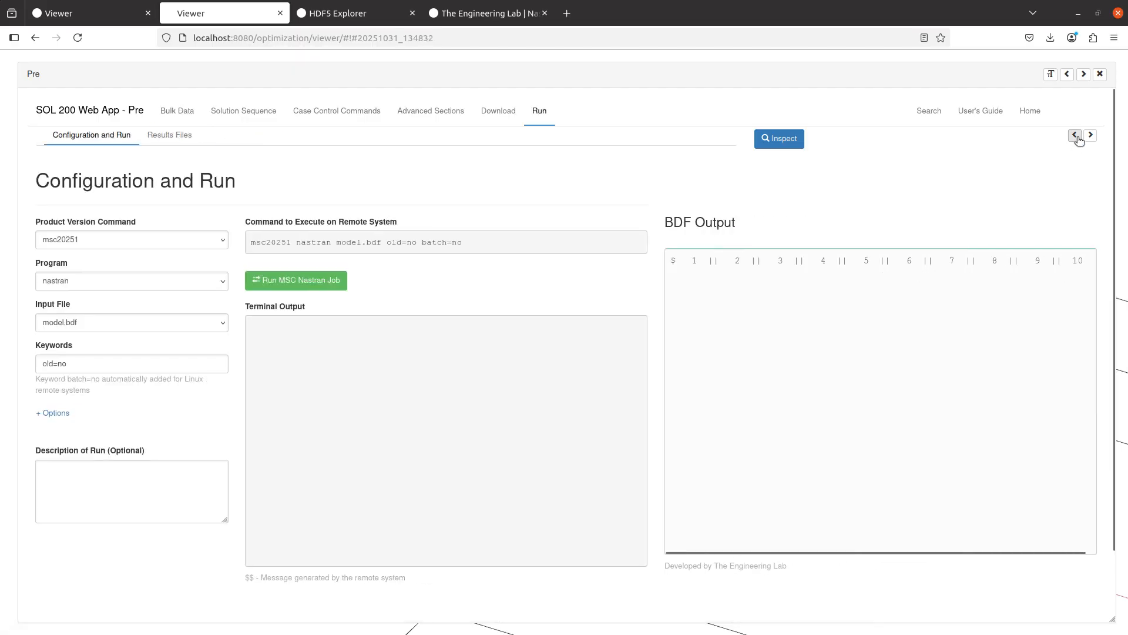
left_click(178, 110)
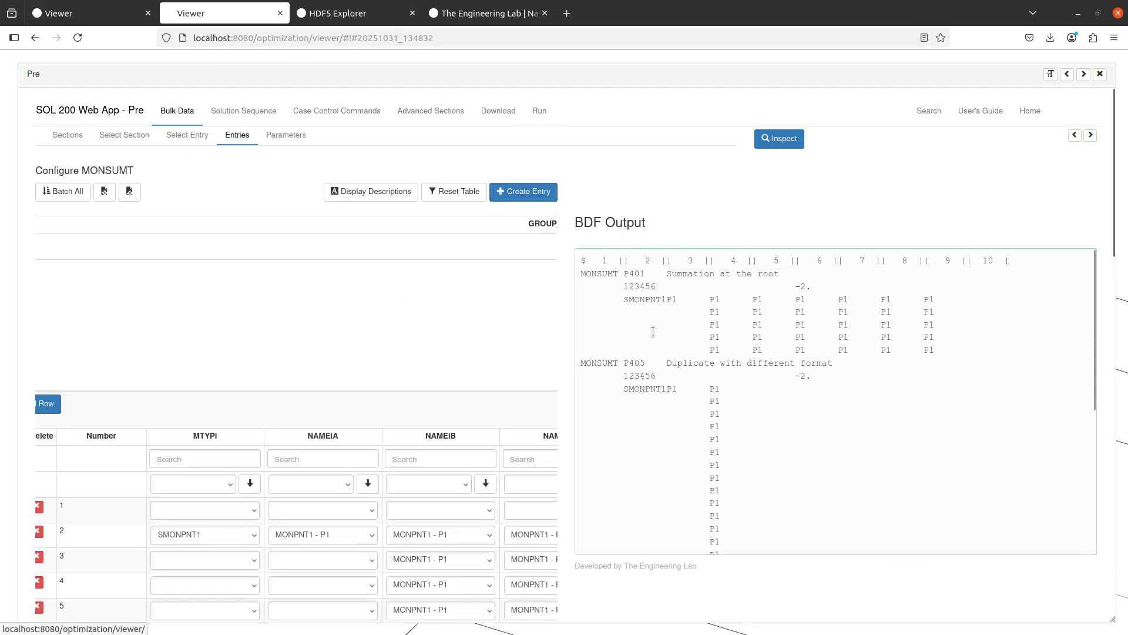
scroll(779, 391, "down", 10)
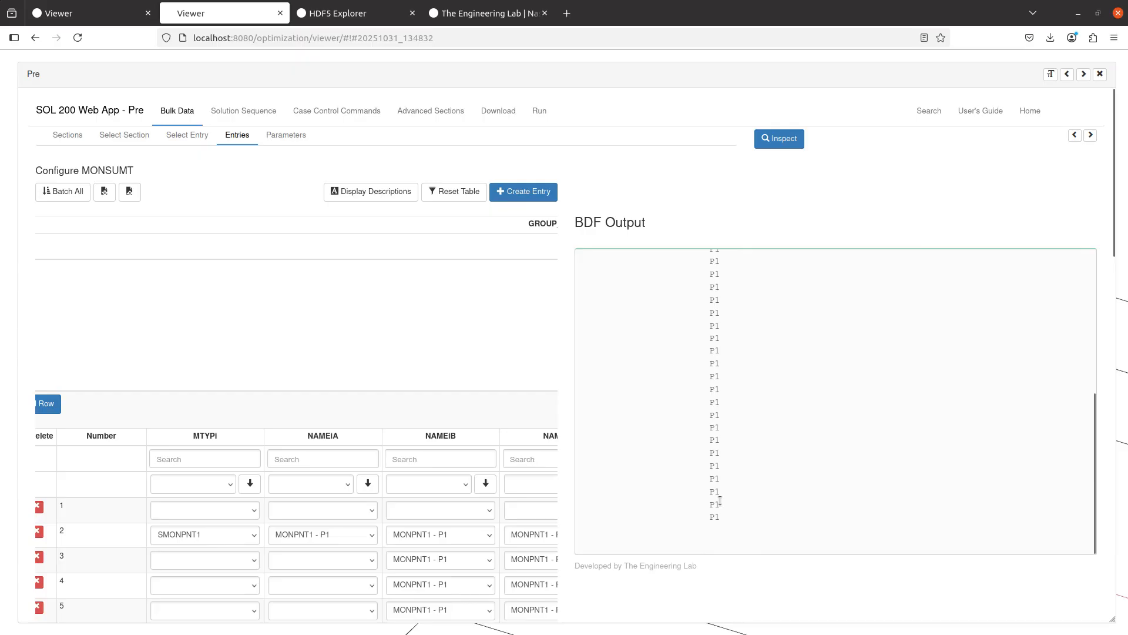
- Copy both MONSUMT entries from the BDF output and paste them into a new Notepad++ document
left_click_drag(720, 500, 579, 274)
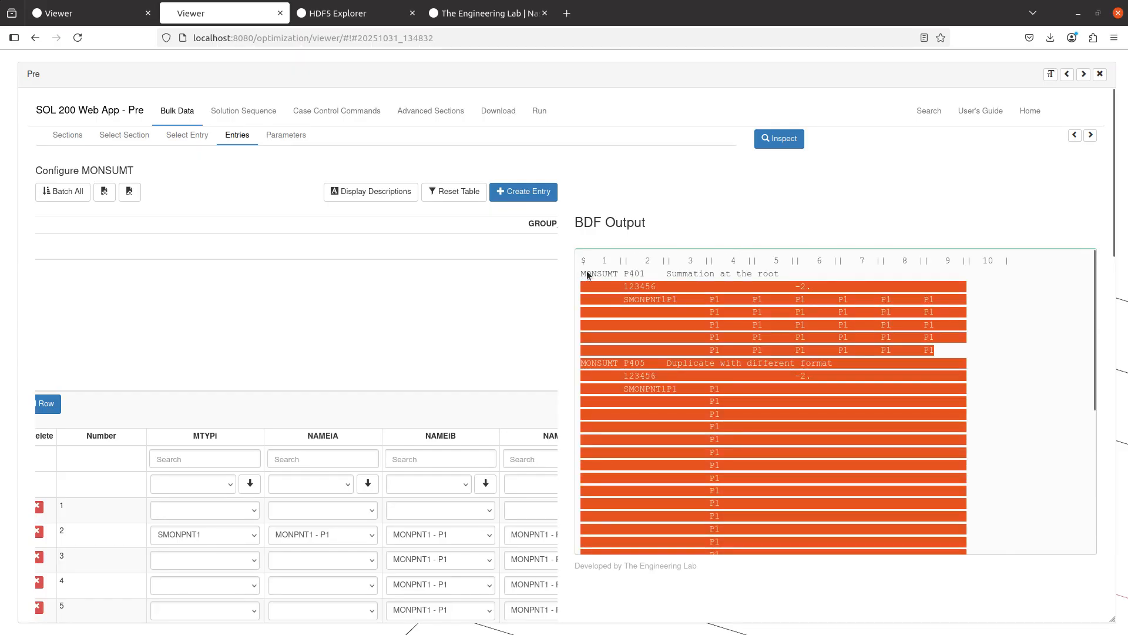
left_click(587, 273)
left_click_drag(581, 274, 788, 530)
key("alt+Tab")
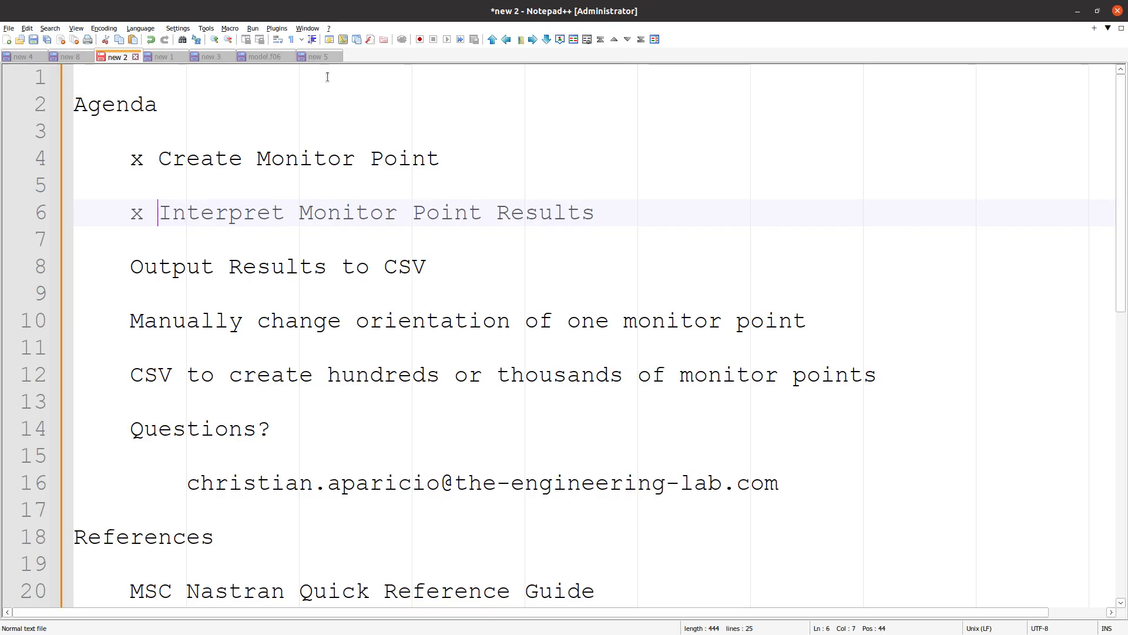
left_click(8, 40)
key("ctrl+v")
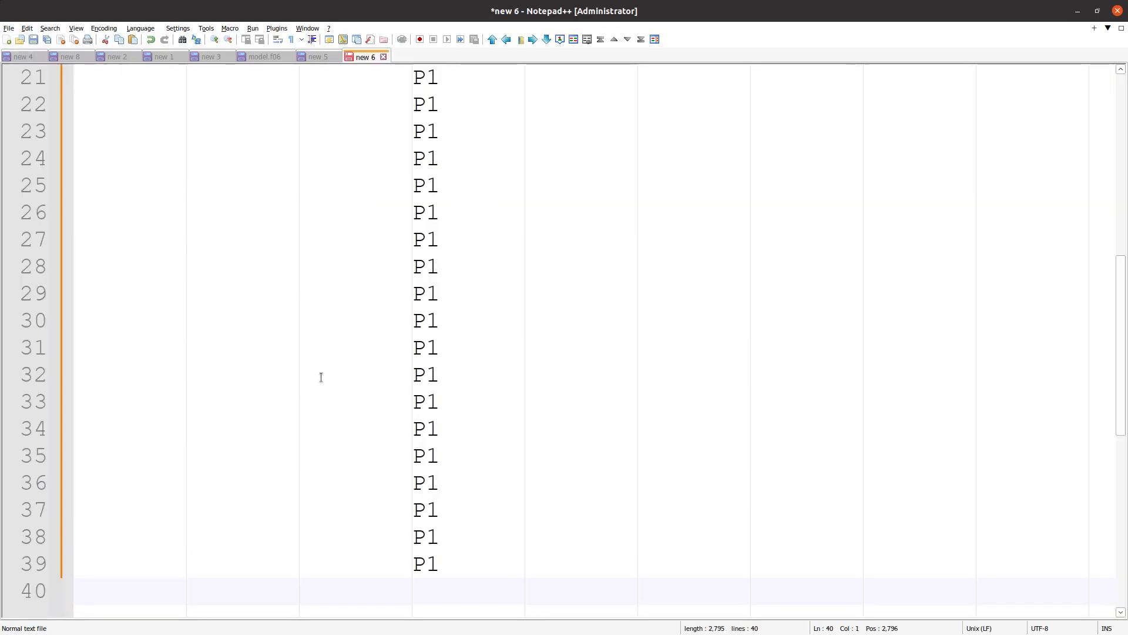
- In the P405 entry, change the P1 on line 12 to P5 and the P1 on line 13 to P101
scroll(322, 377, "down", 1)
scroll(402, 511, "up", 5)
left_click_drag(411, 529, 65, 131)
left_click(477, 212)
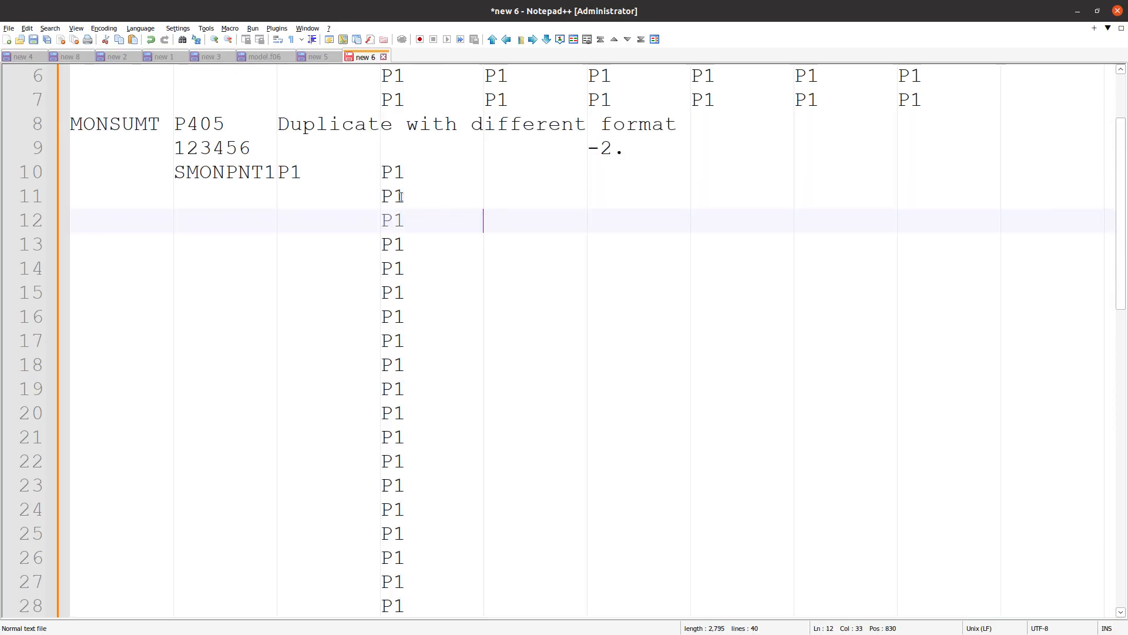
left_click(403, 220)
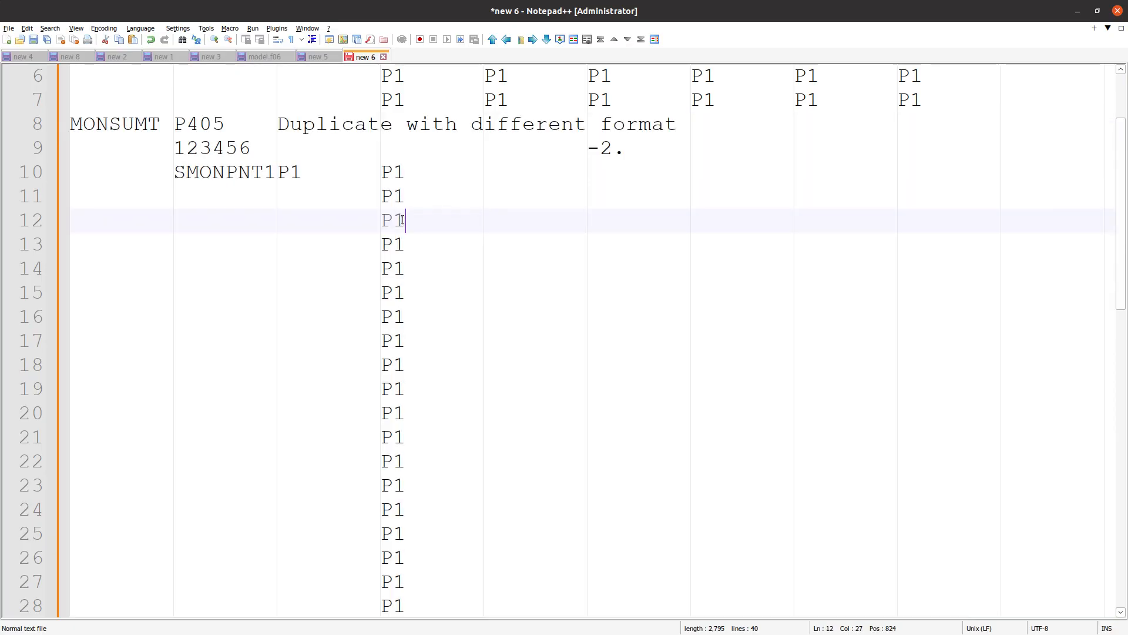
type("5")
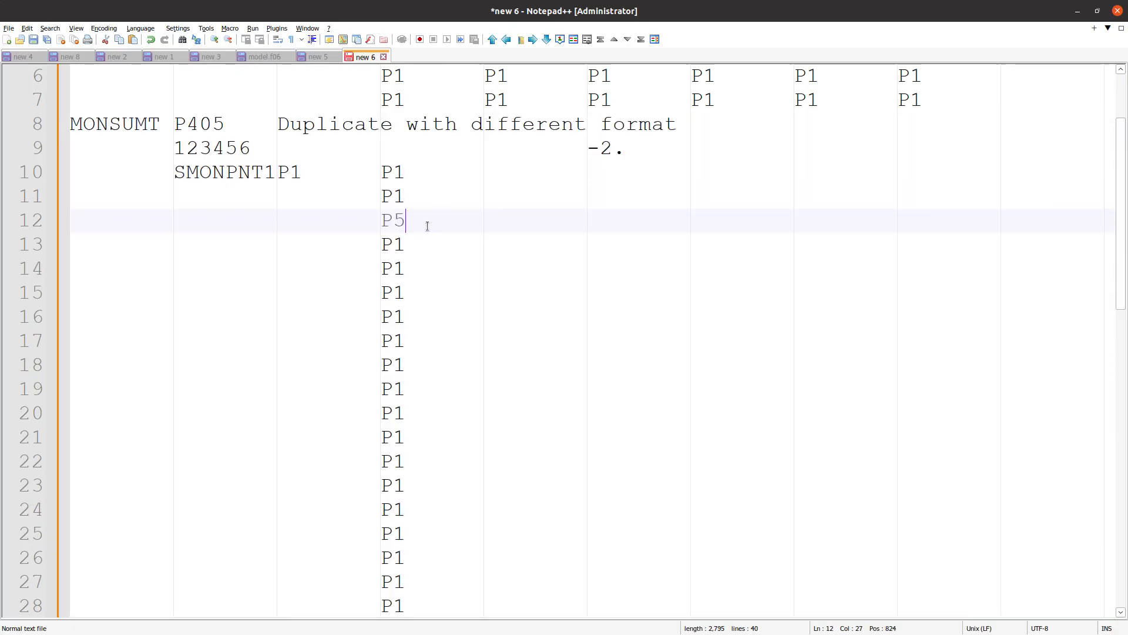
key("Down")
type("01")
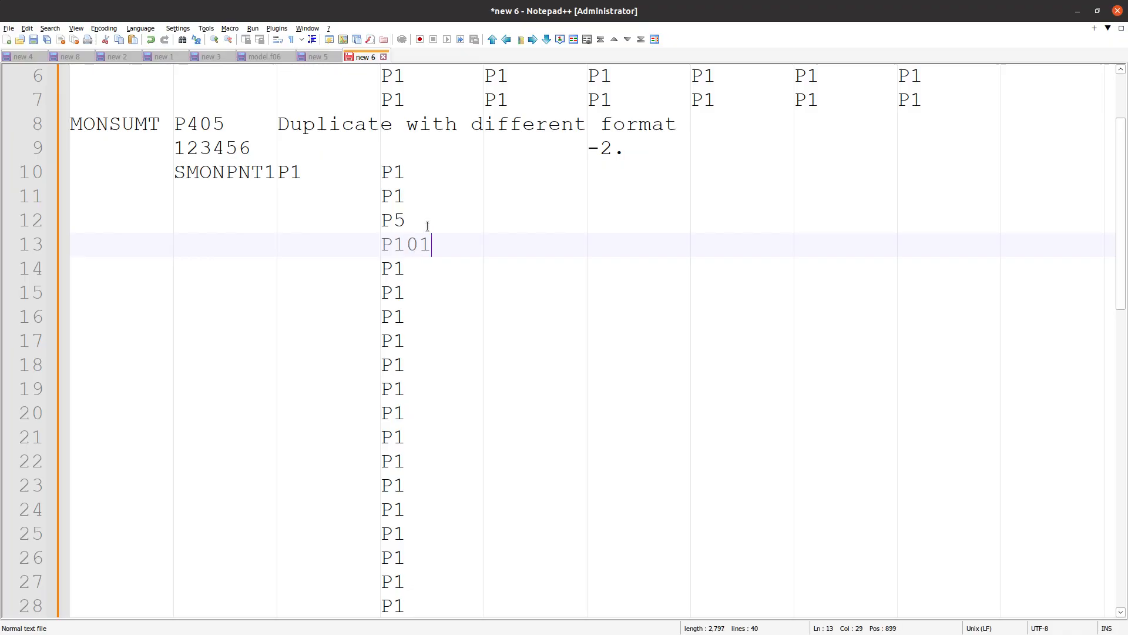
- In the P401 entry, change the fourth-field P1 on line 3 to P5 and on line 4 to P101, keeping the remaining text
left_click_drag(502, 238, 999, 246)
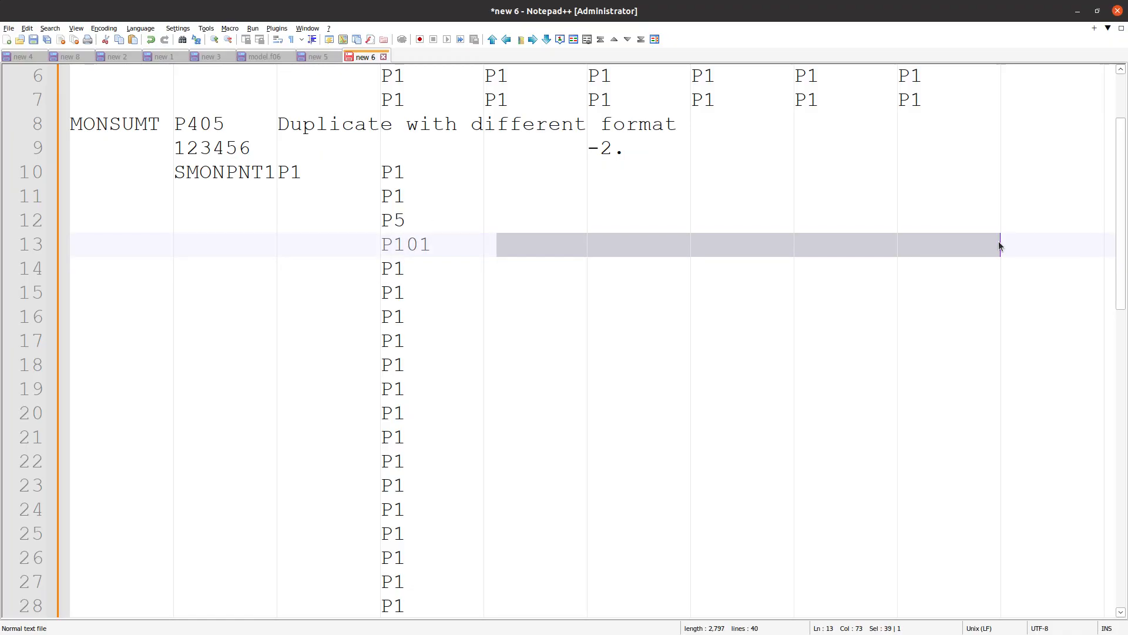
scroll(657, 231, "up", 2)
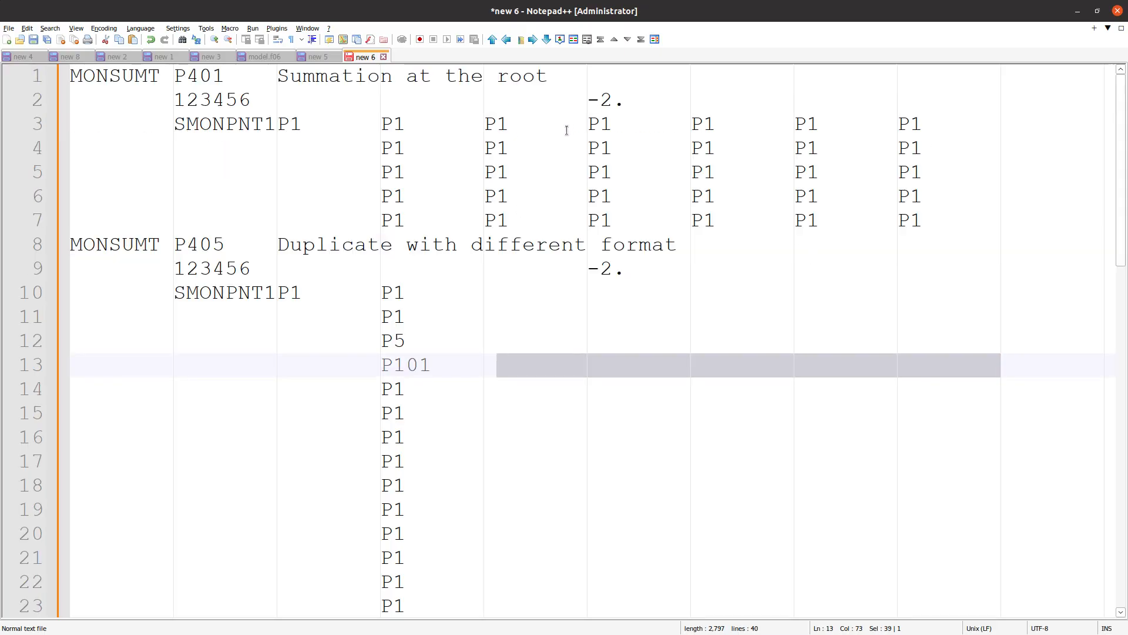
left_click_drag(497, 123, 509, 148)
type("5")
type("101")
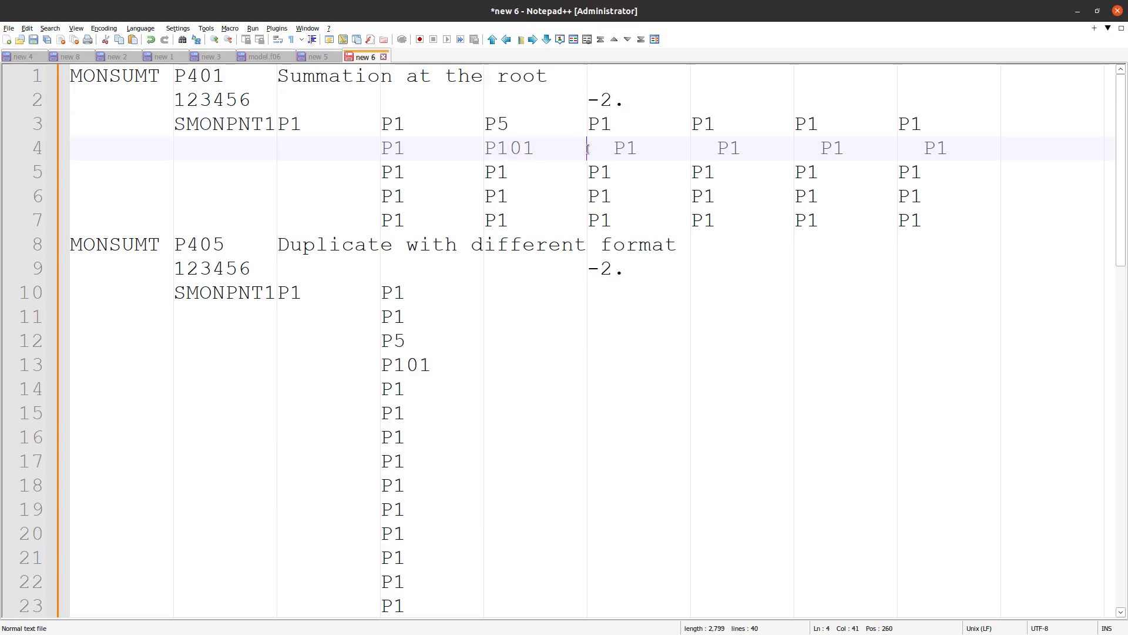
left_click_drag(588, 148, 1015, 149)
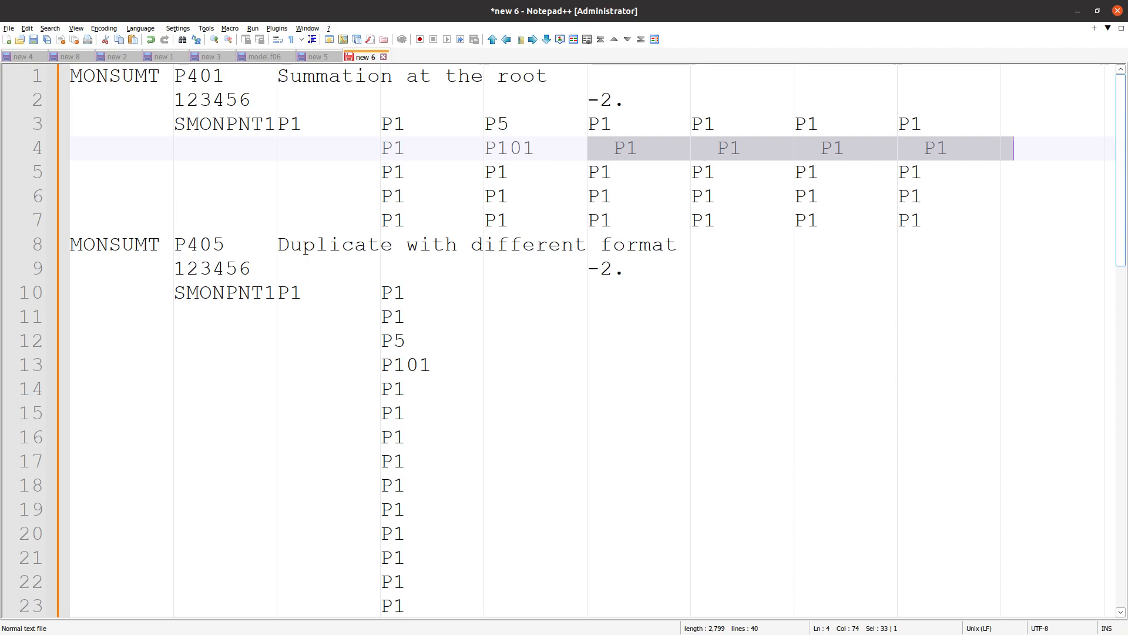
scroll(492, 424, "down", 4)
left_click_drag(521, 533, 288, 267)
scroll(301, 280, "up", 2)
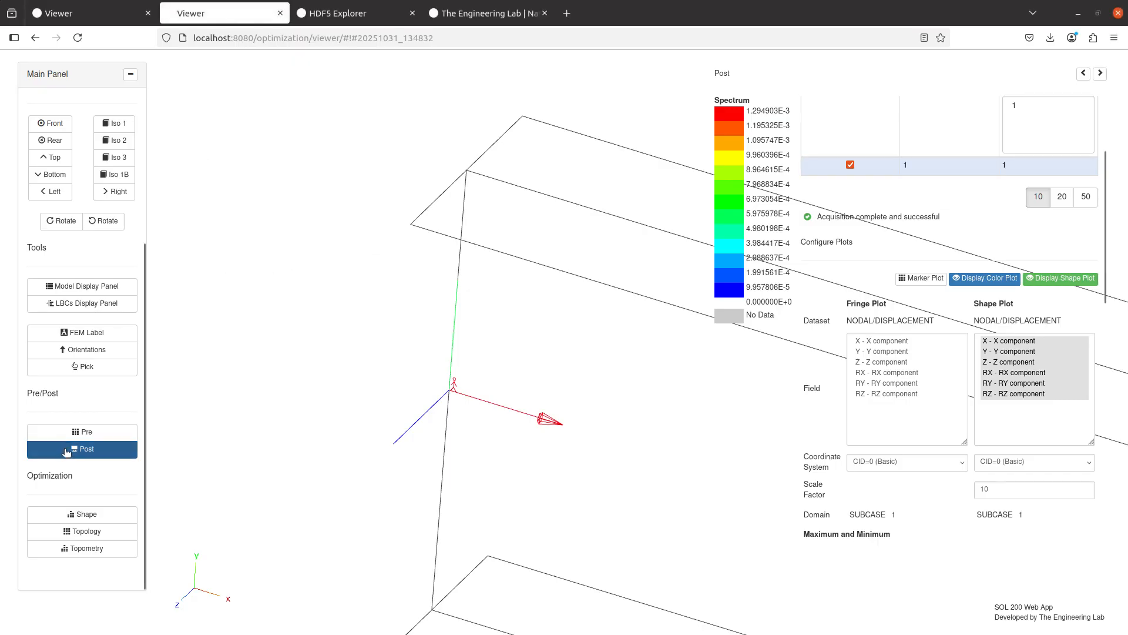
- Switch to the viewer, open model.f06 from the run's result files, and examine the P401 and P405 monitor point results
left_click(80, 433)
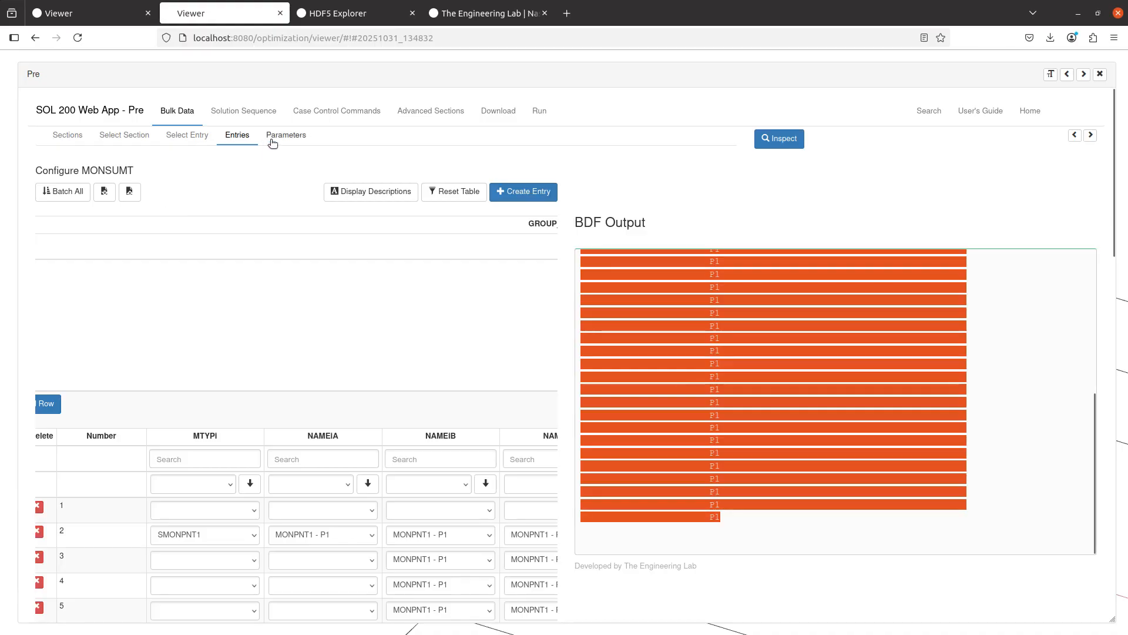
left_click(539, 111)
left_click(194, 135)
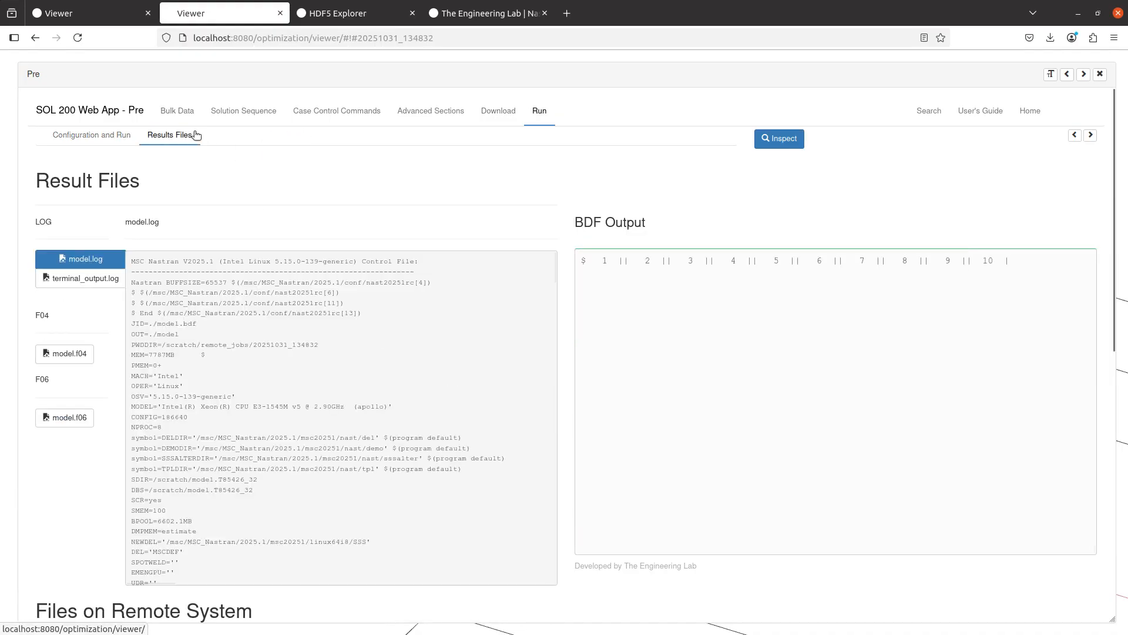
left_click(66, 418)
left_click(1090, 135)
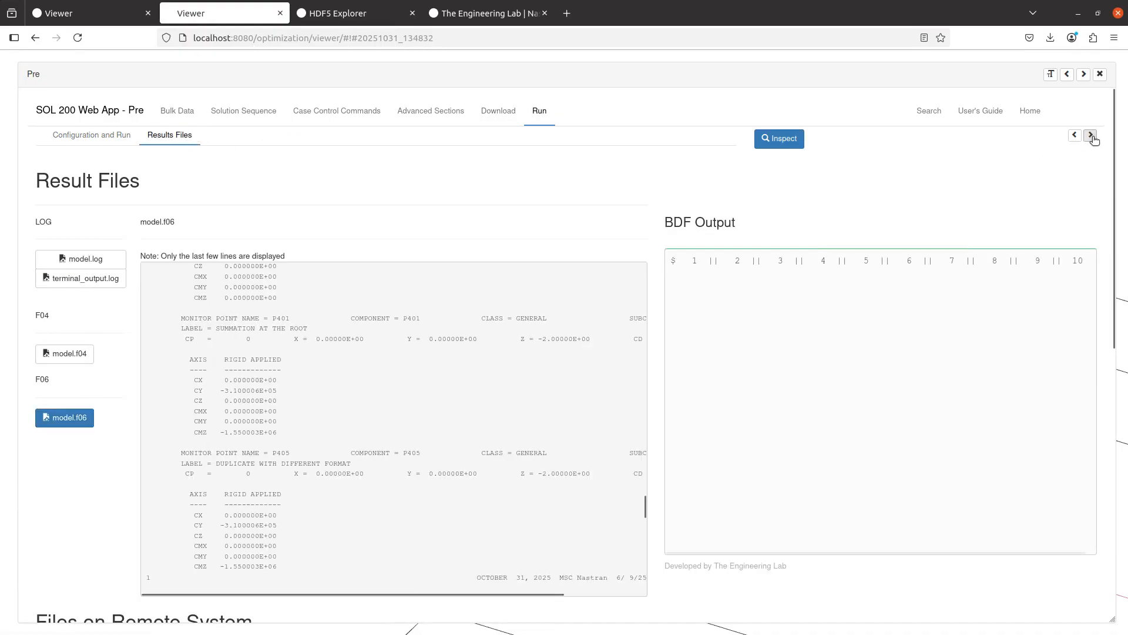
scroll(411, 498, "down", 3)
scroll(404, 490, "up", 3)
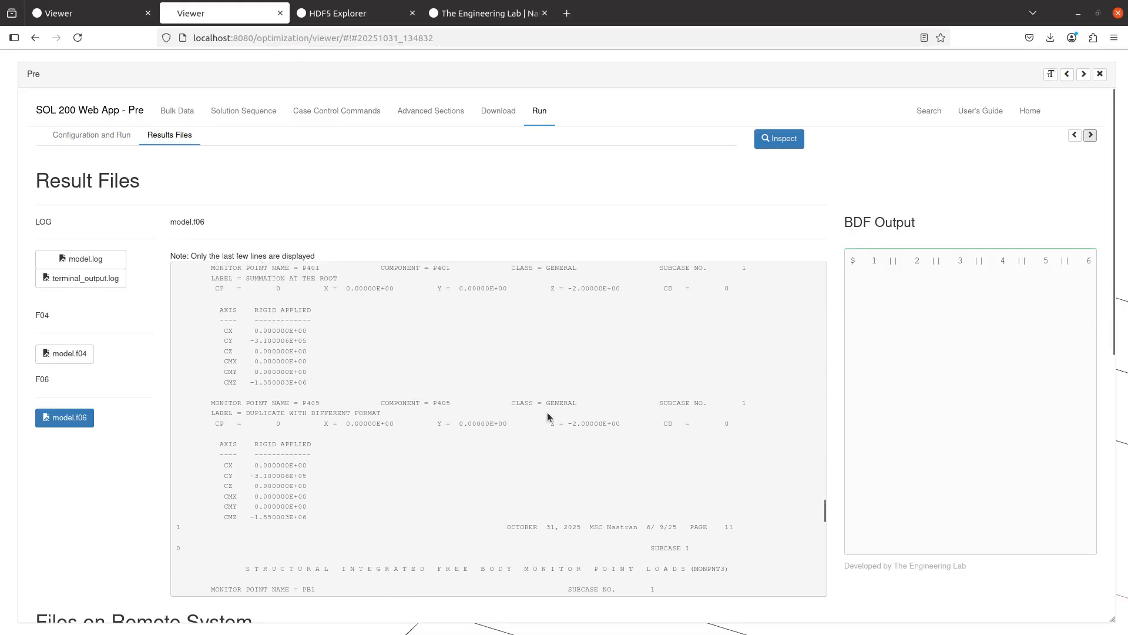
left_click(176, 111)
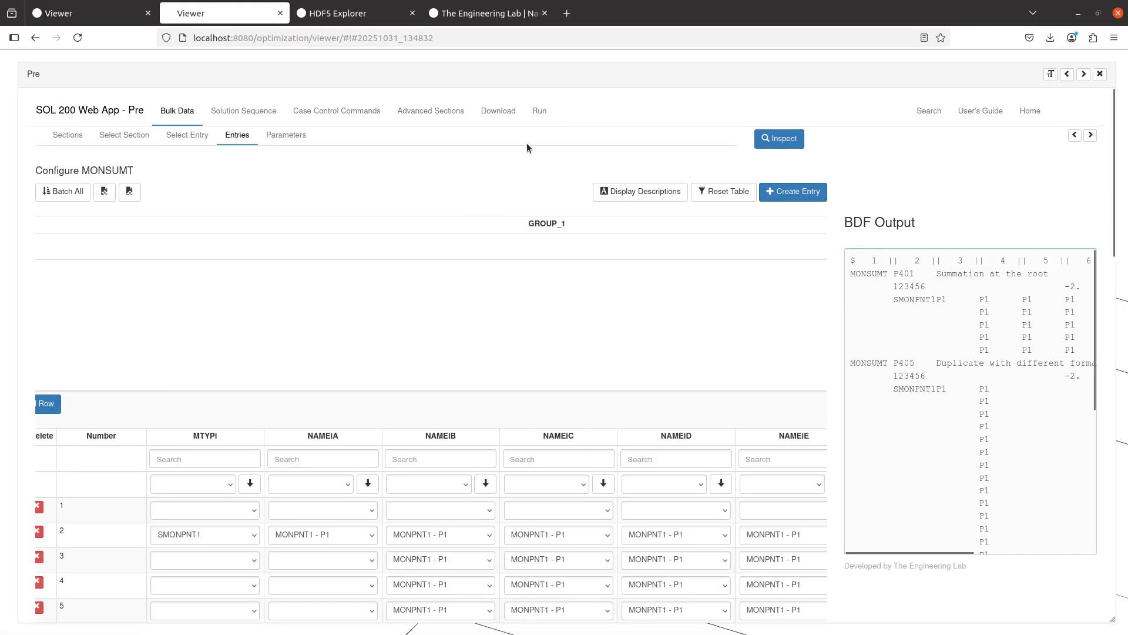
left_click(539, 111)
left_click_drag(310, 518, 173, 313)
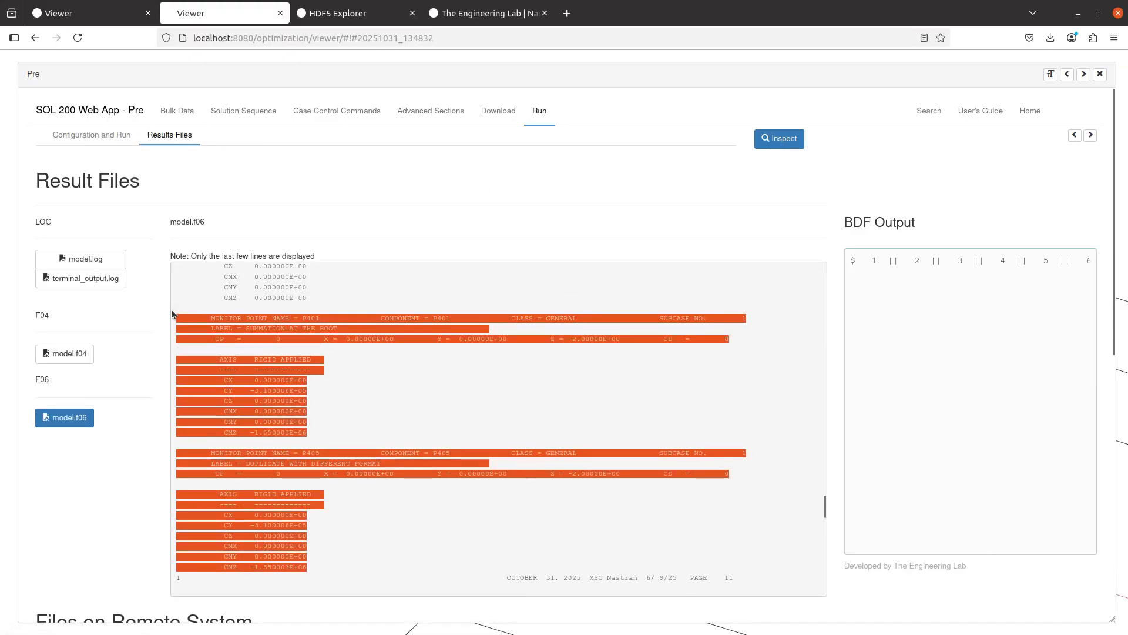
- Enlarge the panel's text size and zoom the browser page to 130%
left_click(1052, 77)
left_click(1052, 77)
left_click(1052, 77)
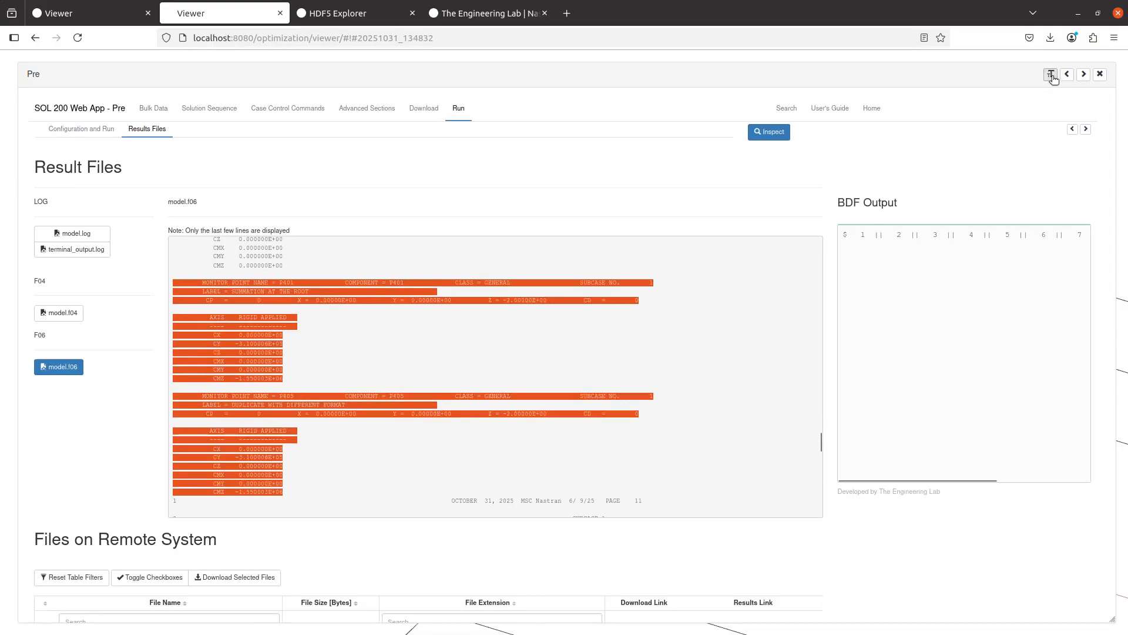
left_click(1051, 77)
left_click(1052, 77)
left_click(1052, 77)
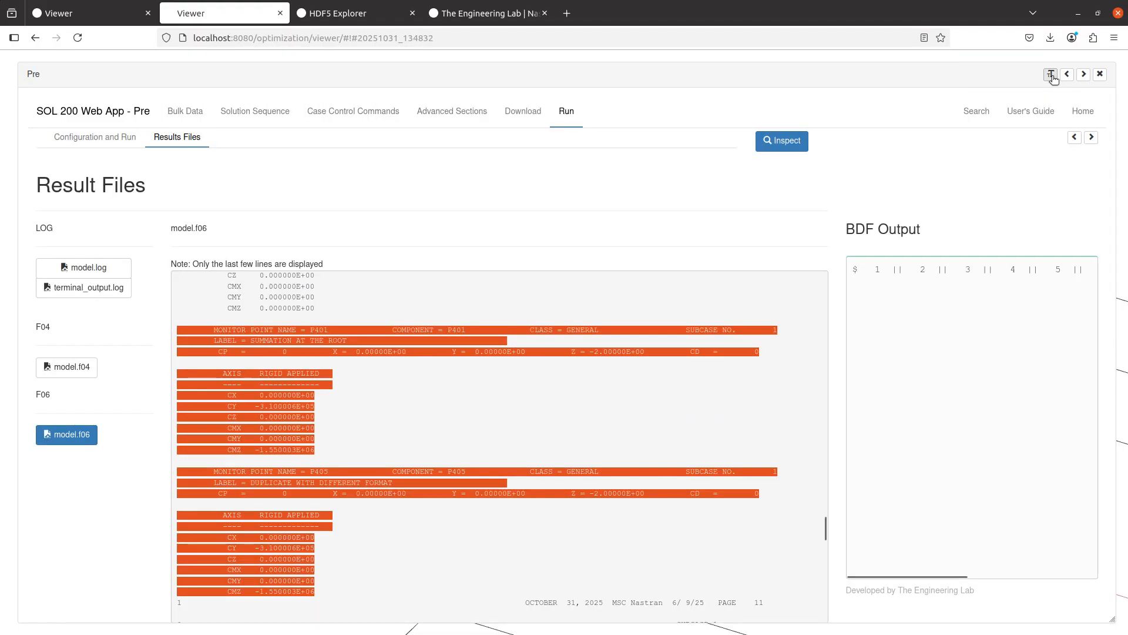
left_click(365, 385)
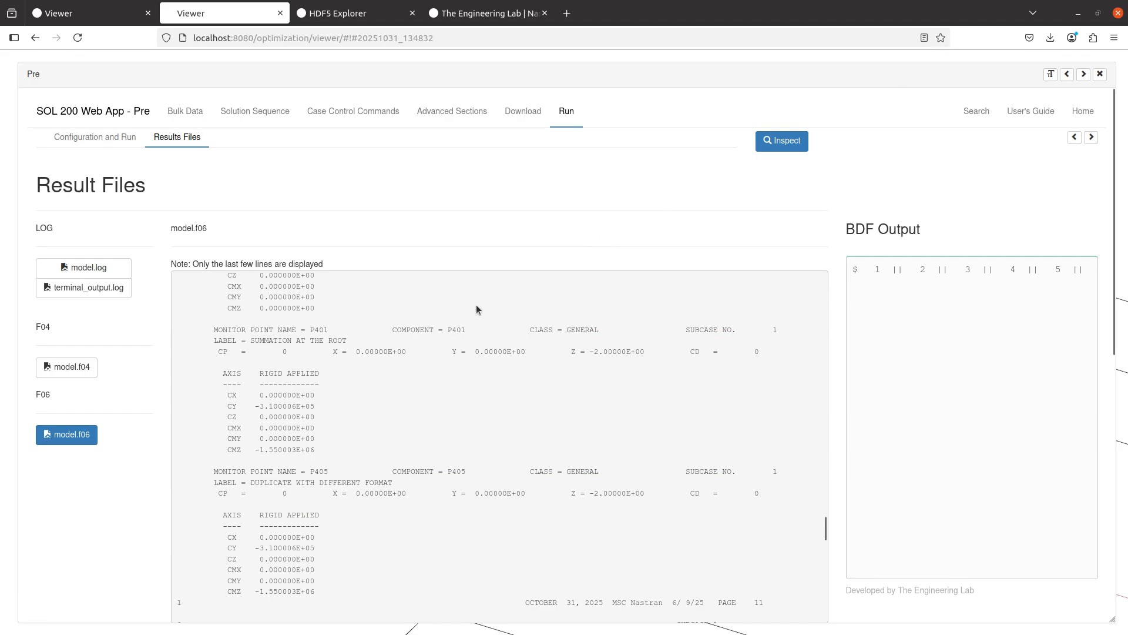
key("ctrl+plus")
key("ctrl+plus")
key("ctrl+plus")
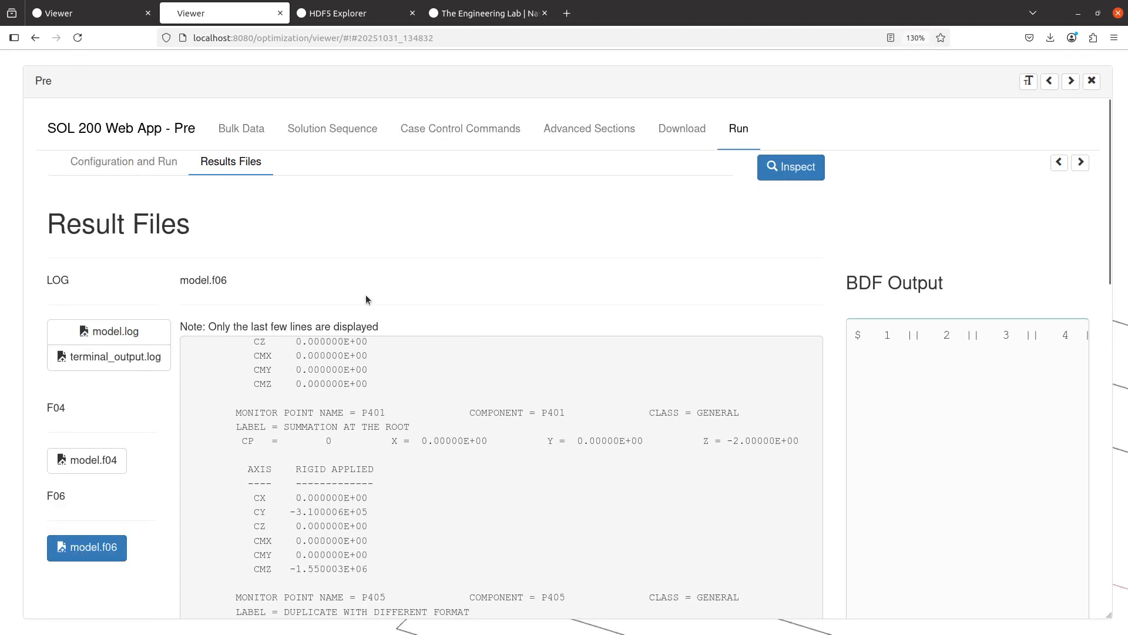
- Compare the rigid applied loads of P401 and P405 in the enlarged model.f06 listing
scroll(302, 284, "down", 3)
scroll(302, 284, "down", 2)
left_click_drag(378, 494, 180, 150)
left_click(865, 188)
right_click(865, 192)
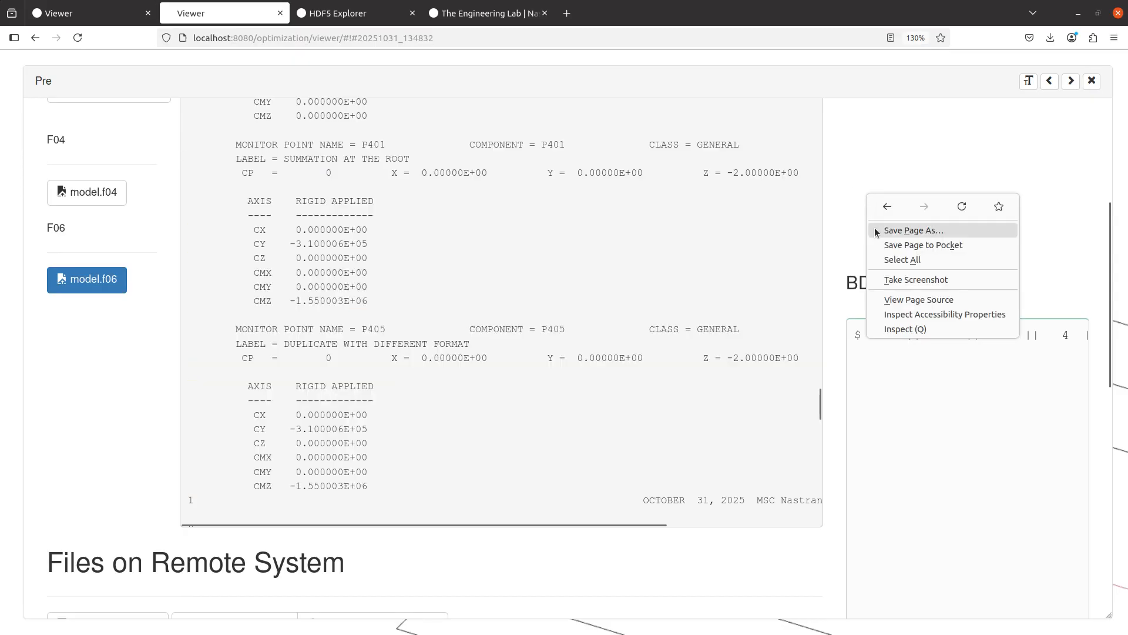
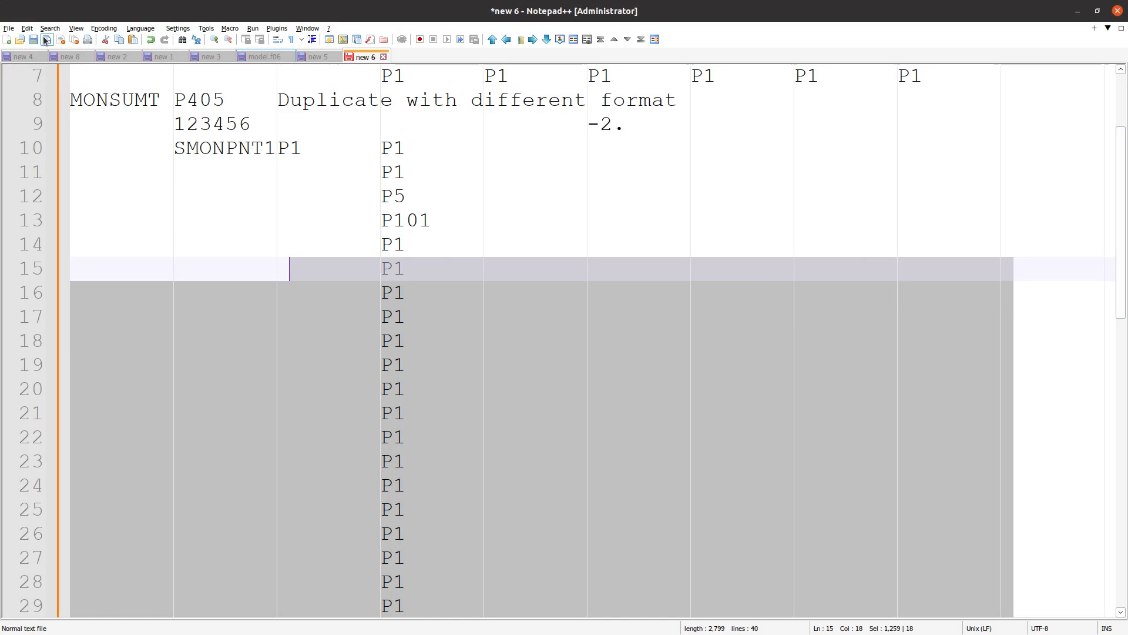
- Paste the copied P401 and P405 monitor point results into a new document and reduce its text size
key("ctrl+n")
key("ctrl+v")
scroll(306, 354, "up", 1)
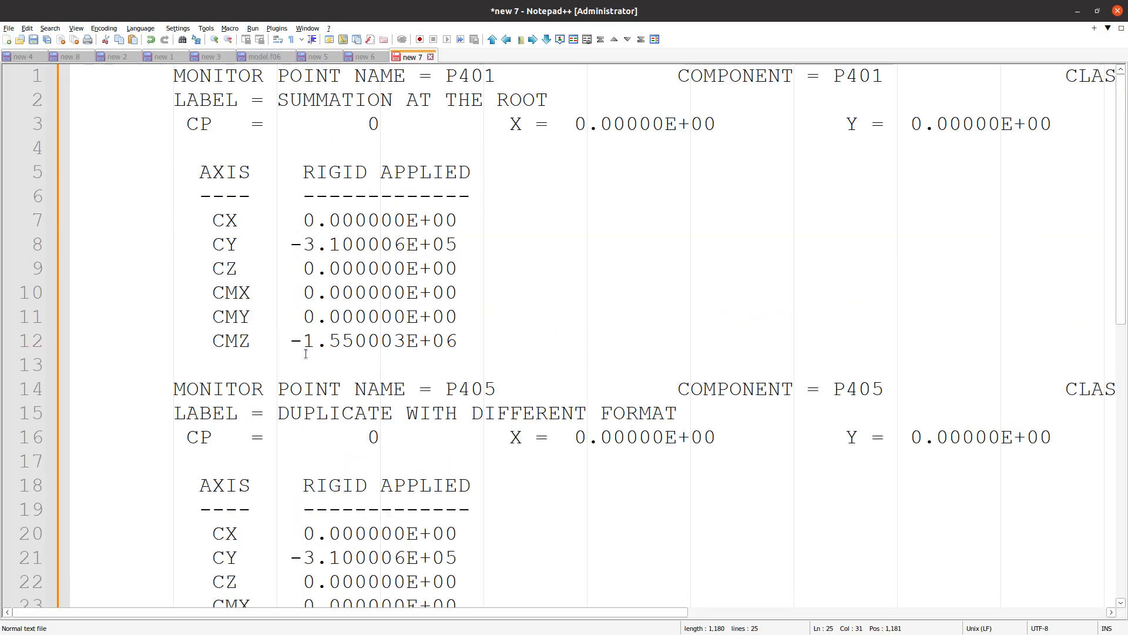
scroll(322, 346, "down", 1, "ctrl")
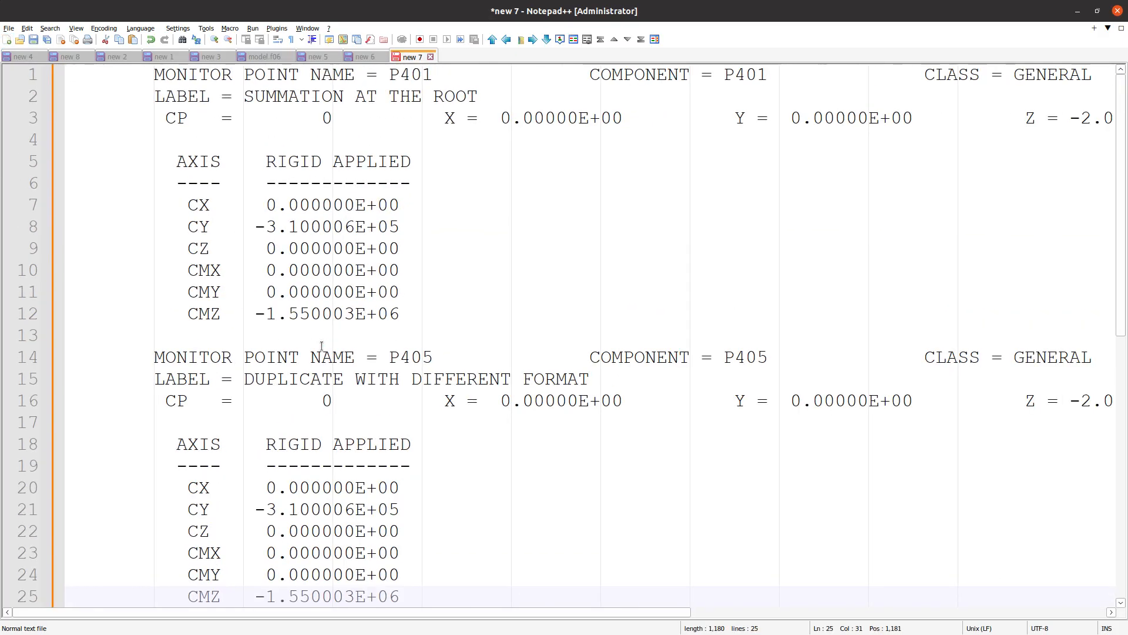
triple_click(265, 232)
- Examine the P1 entries listed for P401 and P405 in the new 6 document
left_click(364, 57)
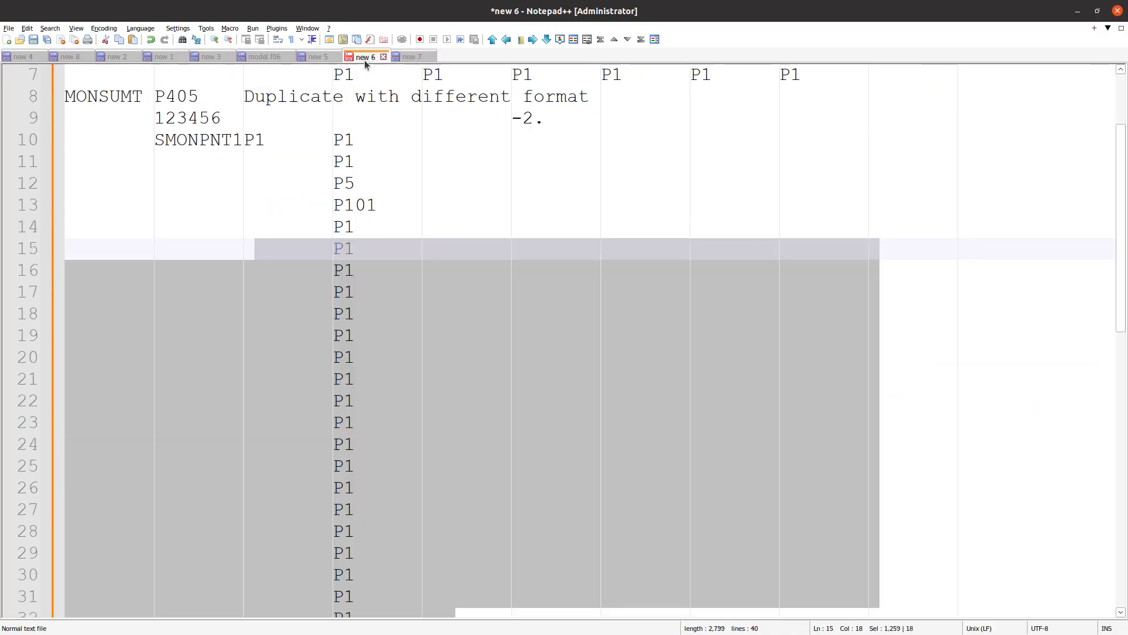
scroll(371, 277, "down", 5)
scroll(371, 278, "up", 5)
scroll(371, 278, "down", 3)
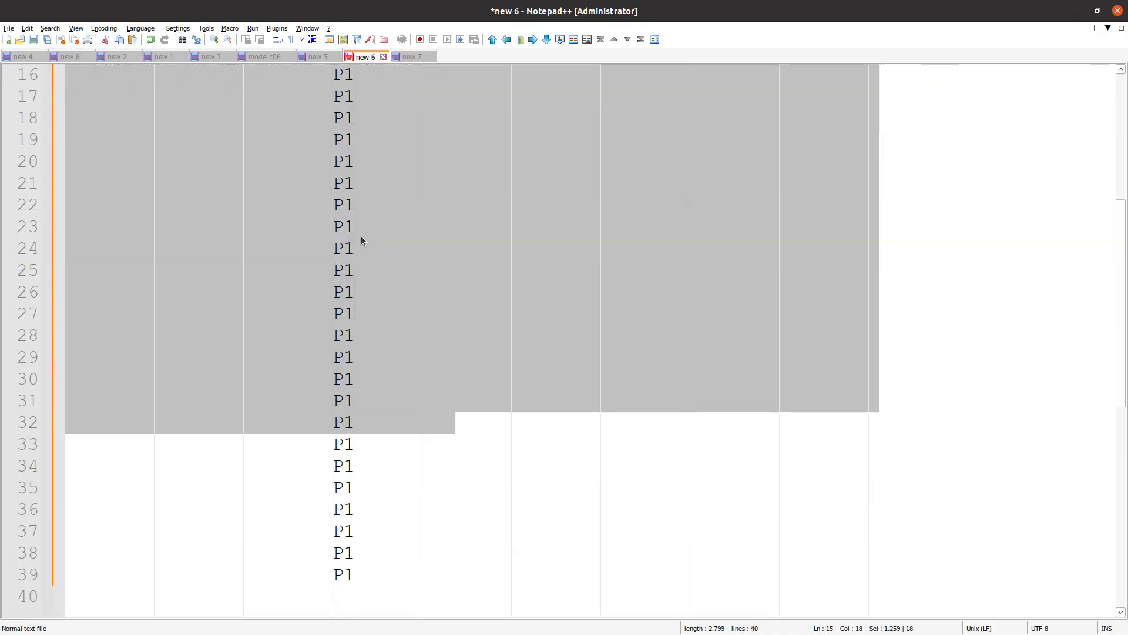
left_click(333, 182)
left_click(366, 402, "shift")
left_click(376, 550, "shift")
scroll(376, 548, "up", 5)
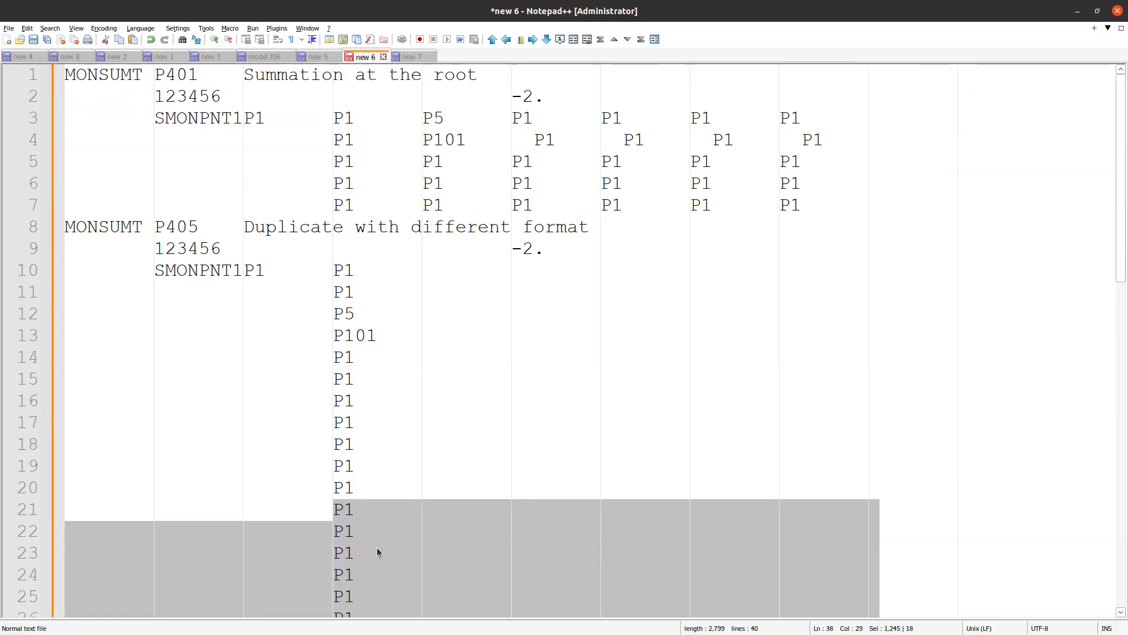
left_click(350, 133)
left_click_drag(334, 118, 802, 198)
- Undo the P5 and P101 replacements in both the P401 and P405 entries
key("ctrl+z")
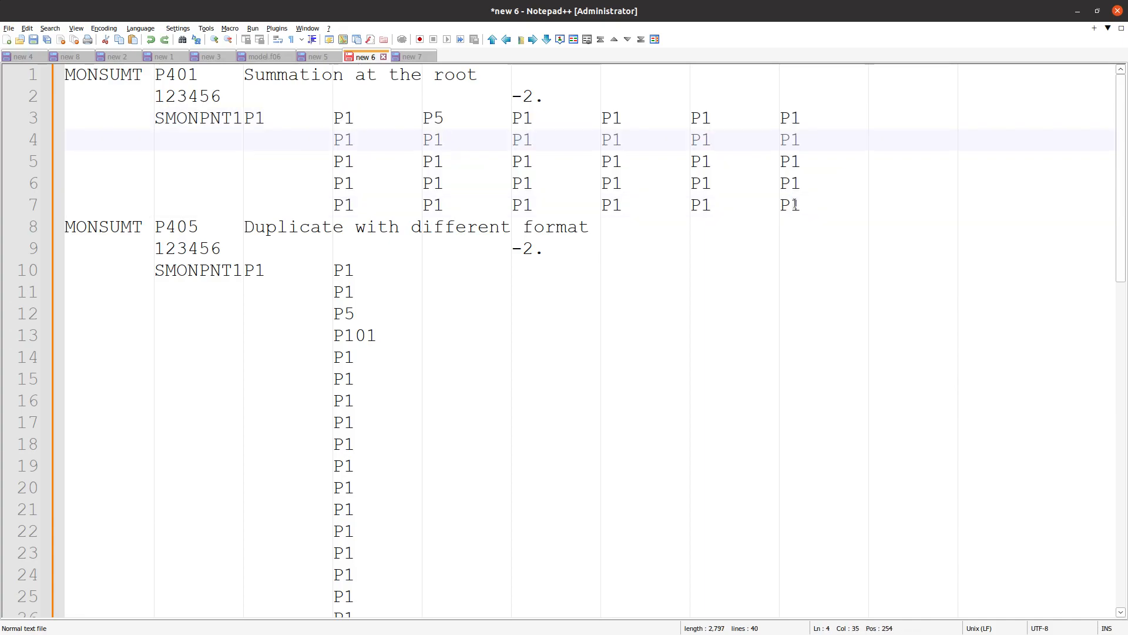
key("ctrl+z")
key("ctrl+z")
key("ctrl+z")
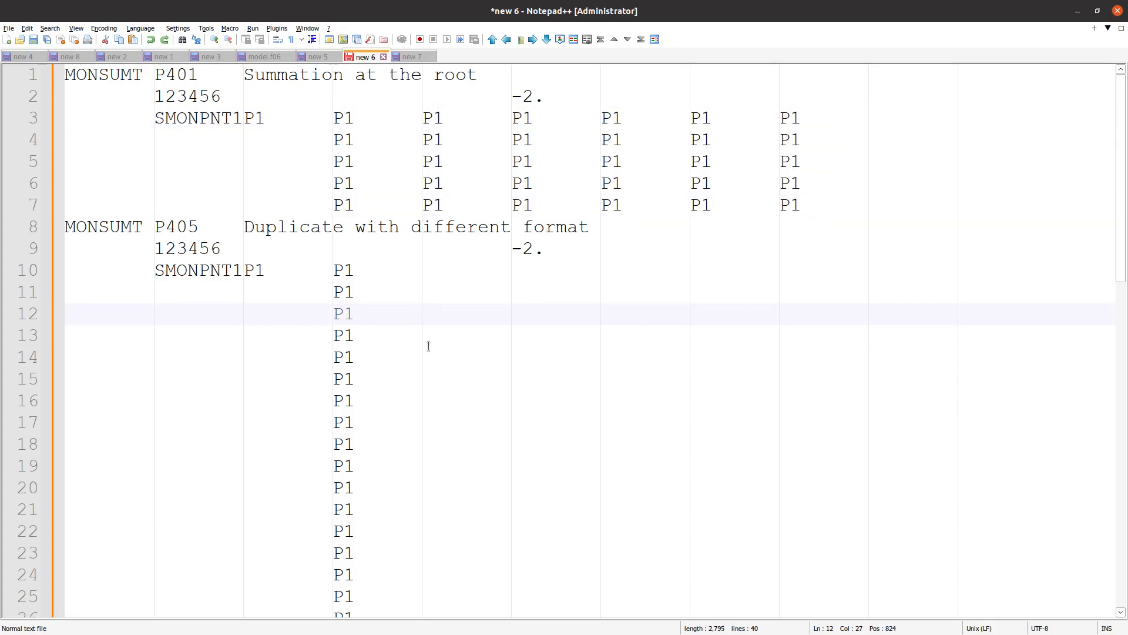
- Compare the P1 entries in new 6 with the CY rigid applied loads of P401 and P405 in new 7
scroll(428, 344, "down", 4)
scroll(428, 344, "up", 4)
left_click_drag(334, 117, 420, 122)
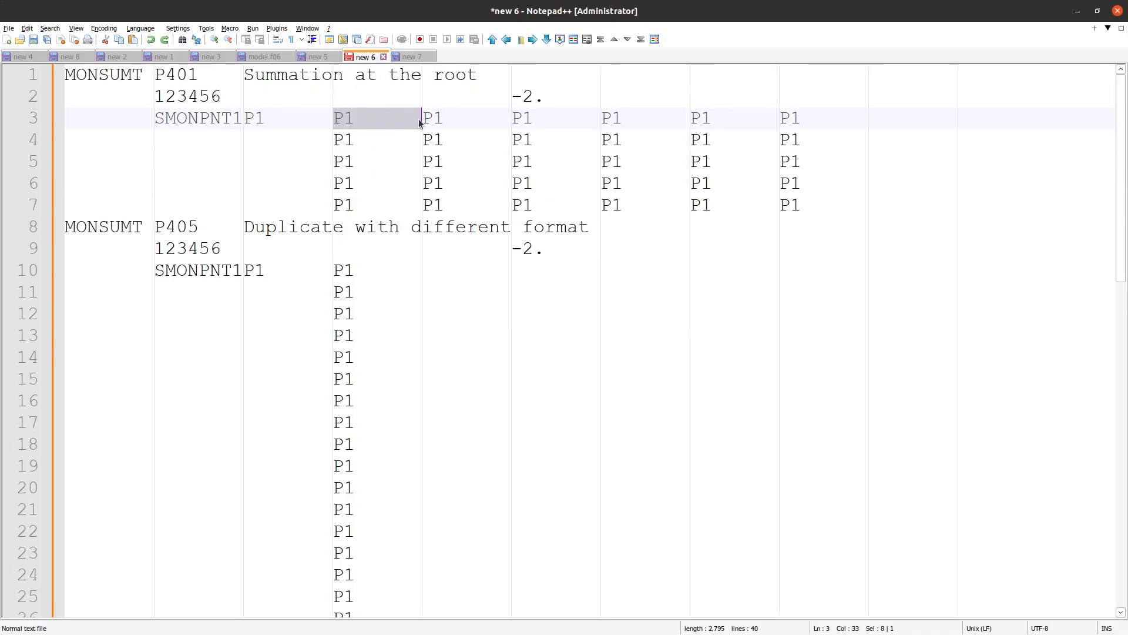
scroll(395, 182, "down", 10)
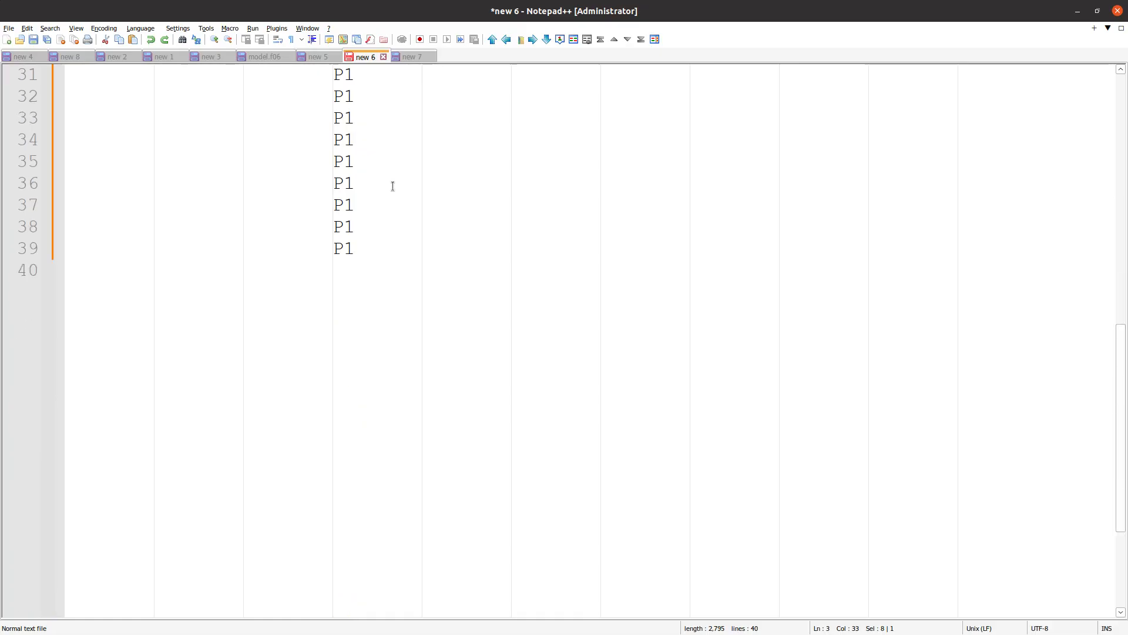
left_click(398, 56)
left_click(285, 229)
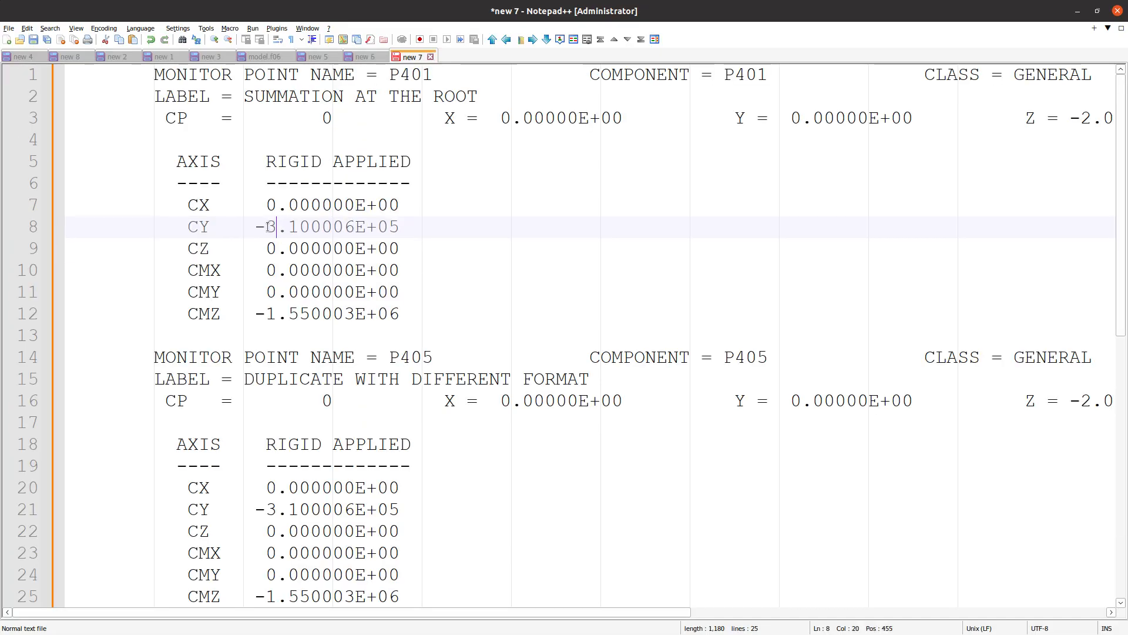
left_click_drag(259, 227, 399, 226)
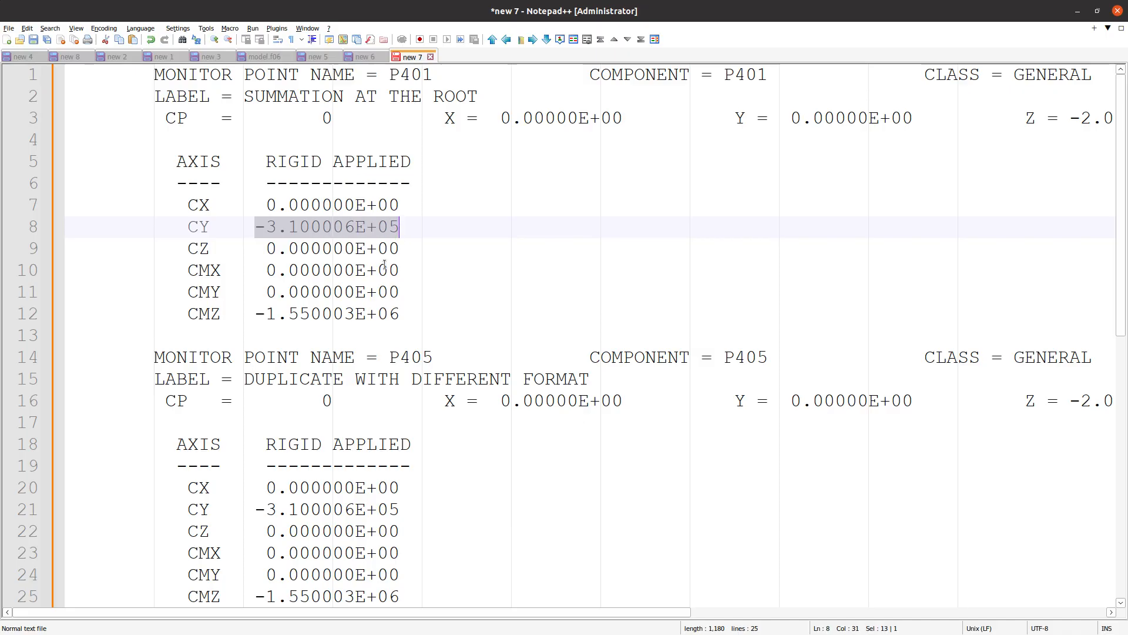
scroll(383, 265, "down", 1)
triple_click(278, 443)
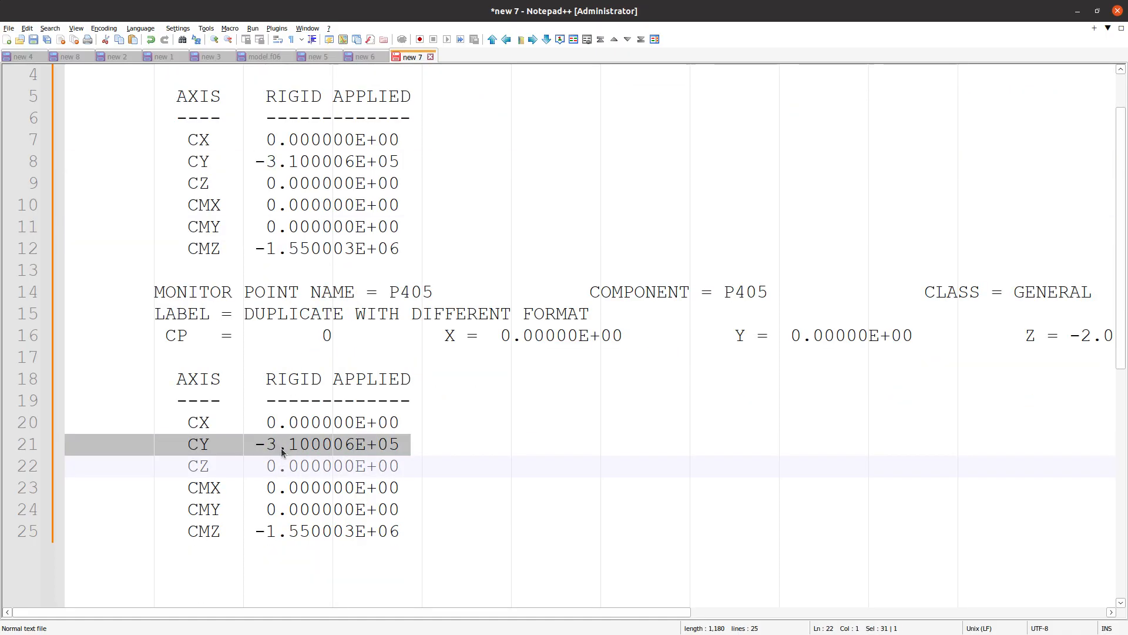
left_click(283, 446)
scroll(285, 452, "up", 1)
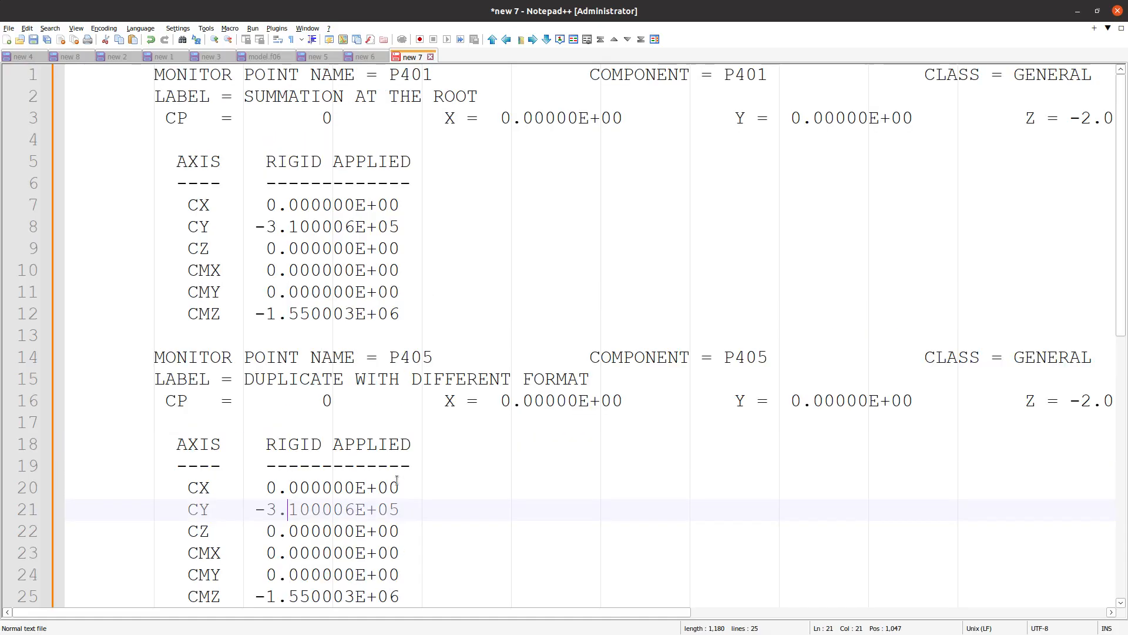
left_click(367, 57)
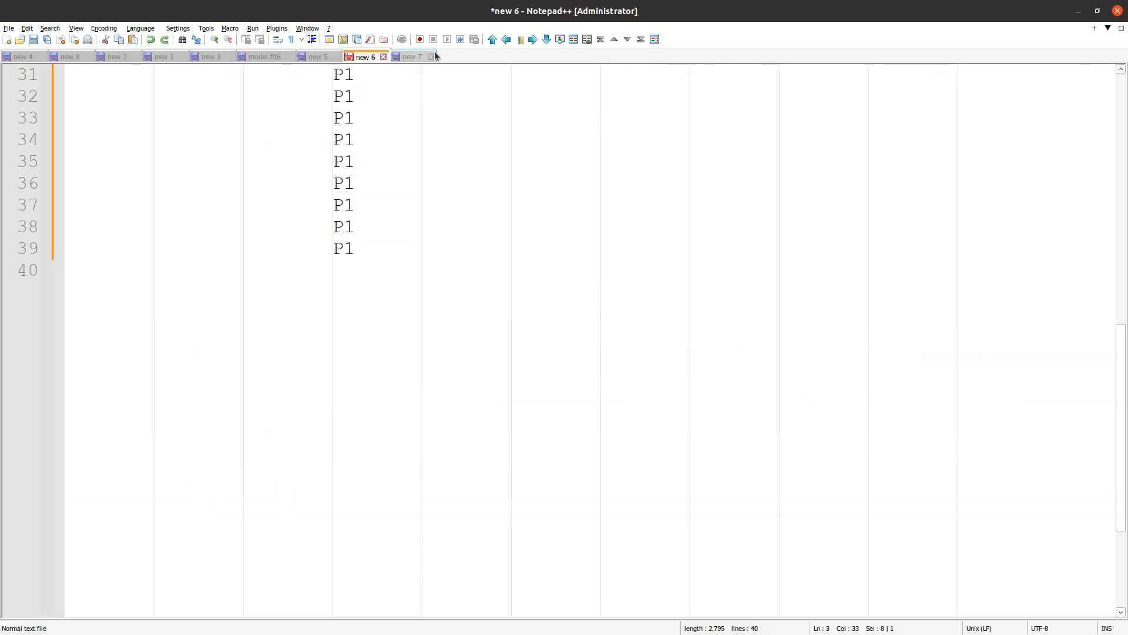
left_click(394, 57)
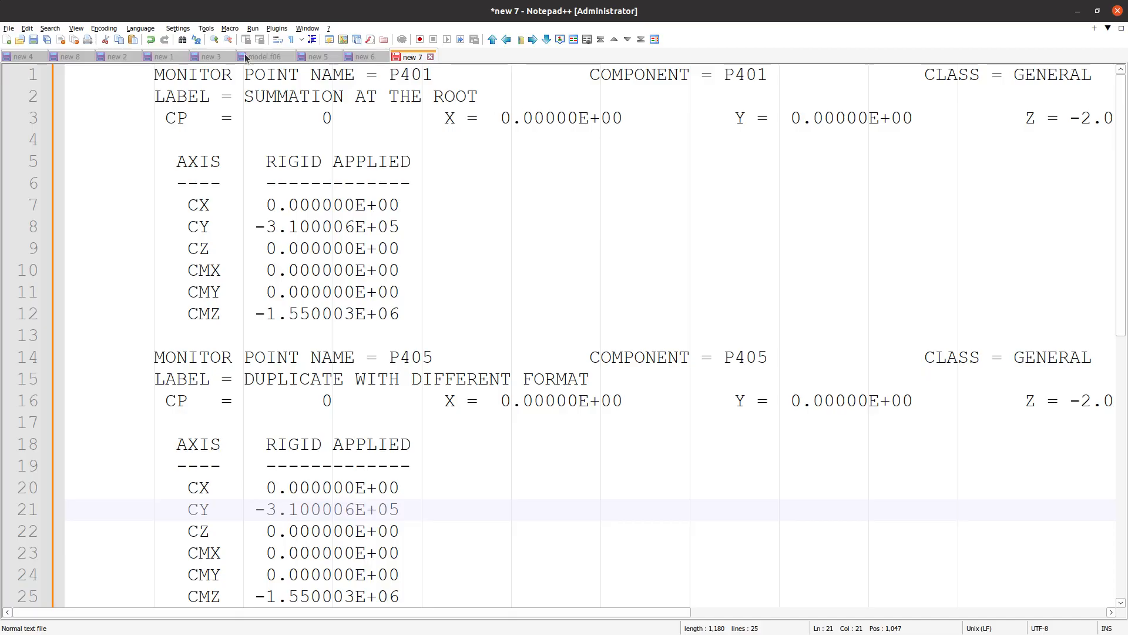
- Place the cursor before the Output Results to CSV agenda item in new 2, and reset the viewer's browser page zoom
left_click(103, 57)
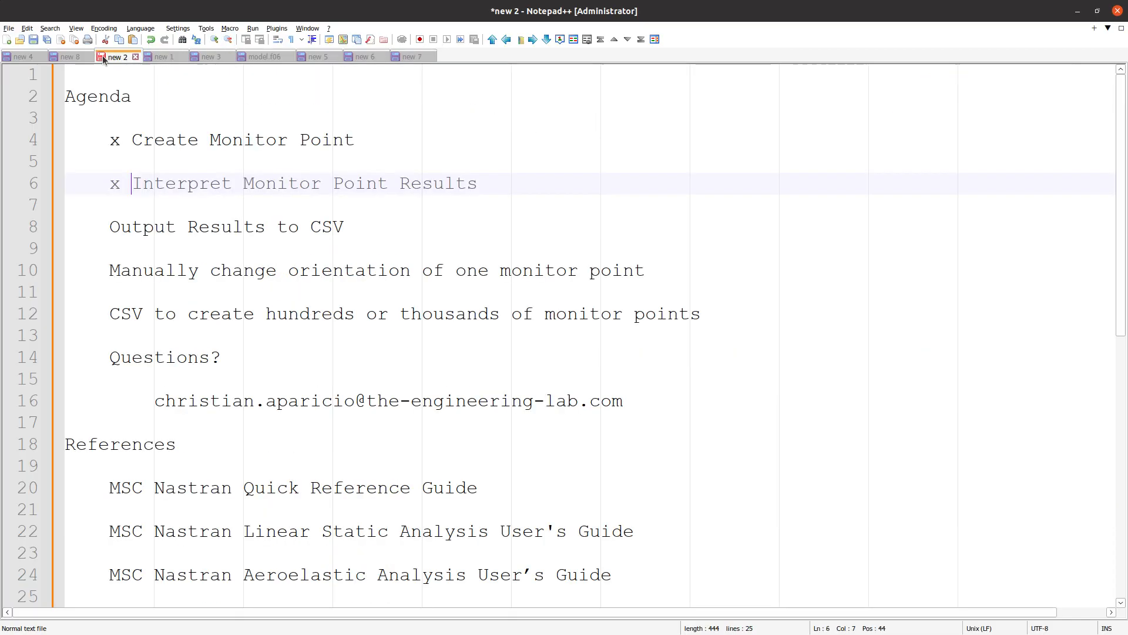
left_click(104, 229)
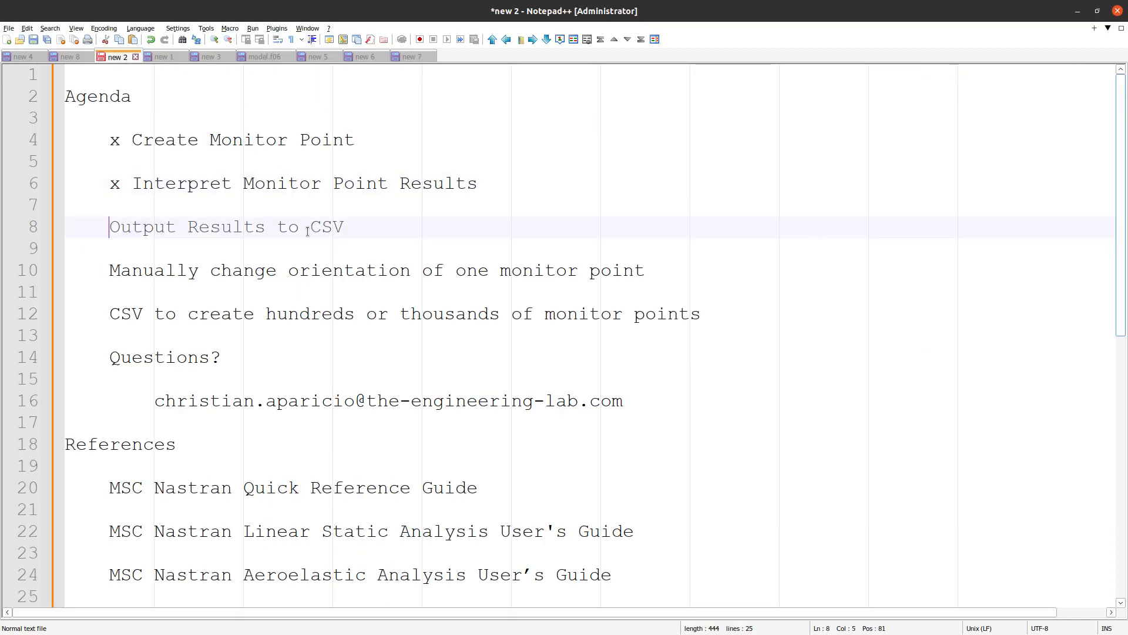
key("alt+Tab")
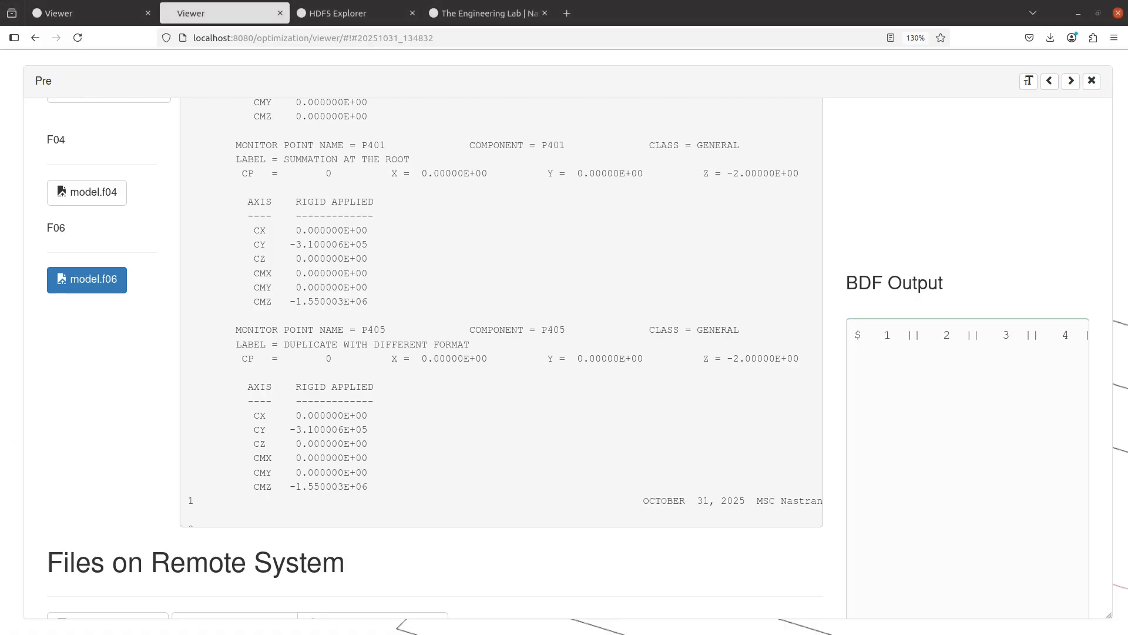
scroll(305, 361, "up", 5)
scroll(306, 361, "up", 4)
scroll(164, 357, "down", 8)
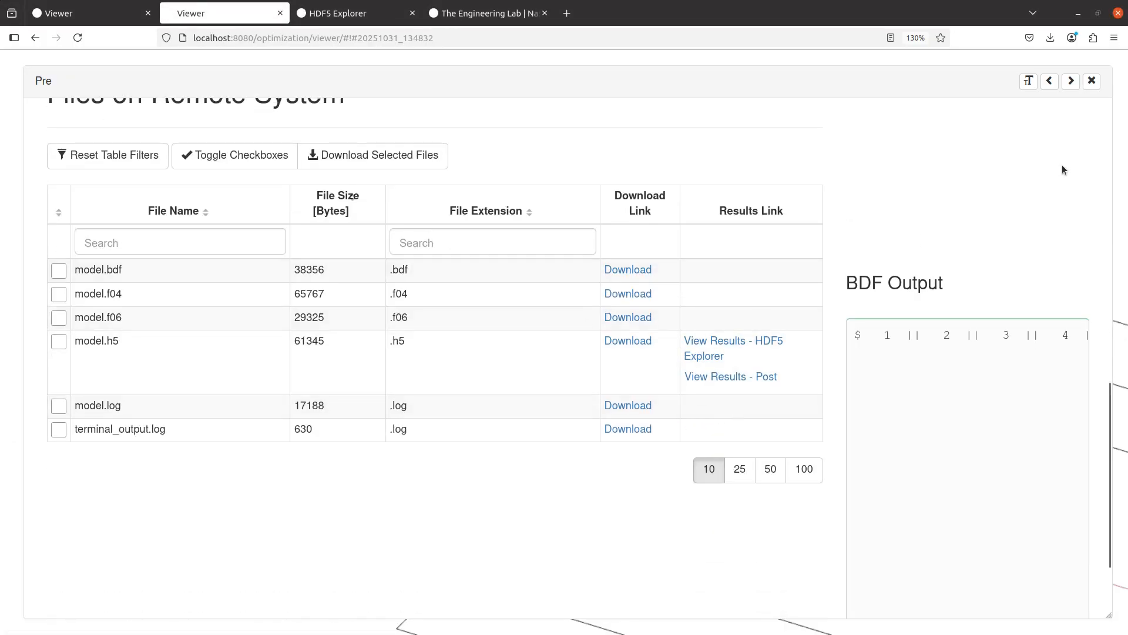
key("ctrl+minus")
key("ctrl+minus")
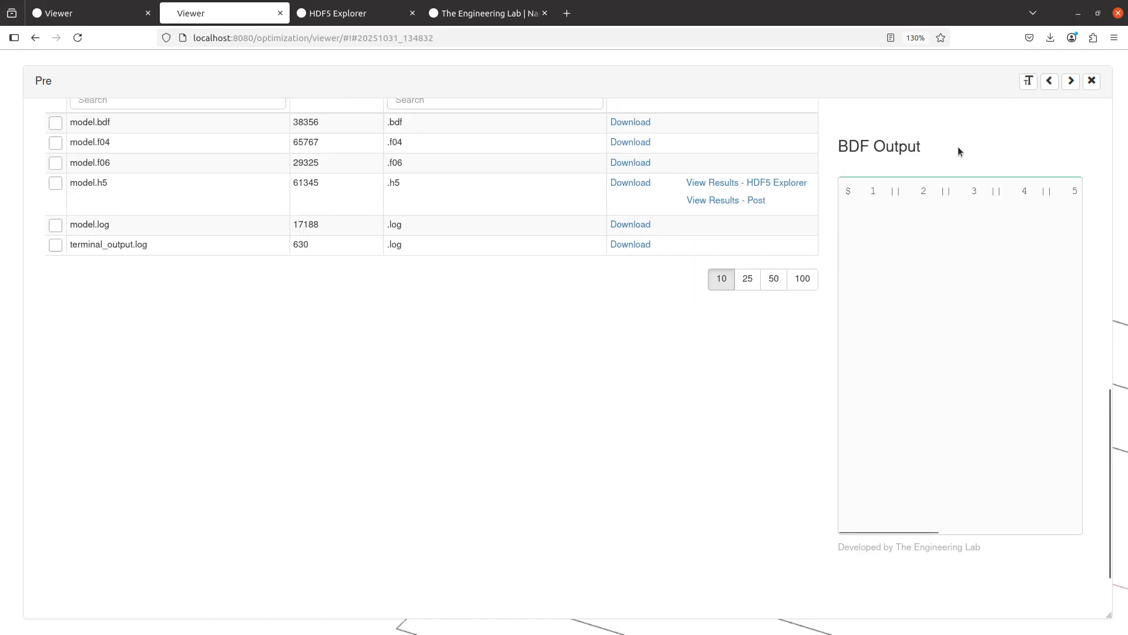
scroll(957, 152, "up", 5)
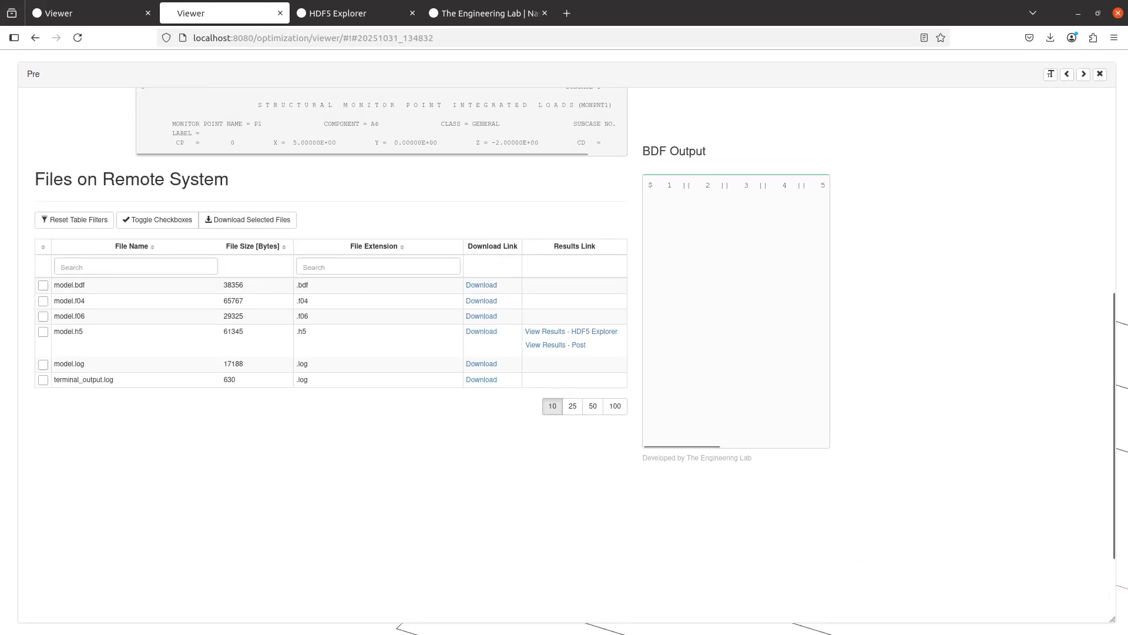
- Download model.f06 from the viewer's remote files and open it in Notepad++, reloading the modified file
key("alt+Tab")
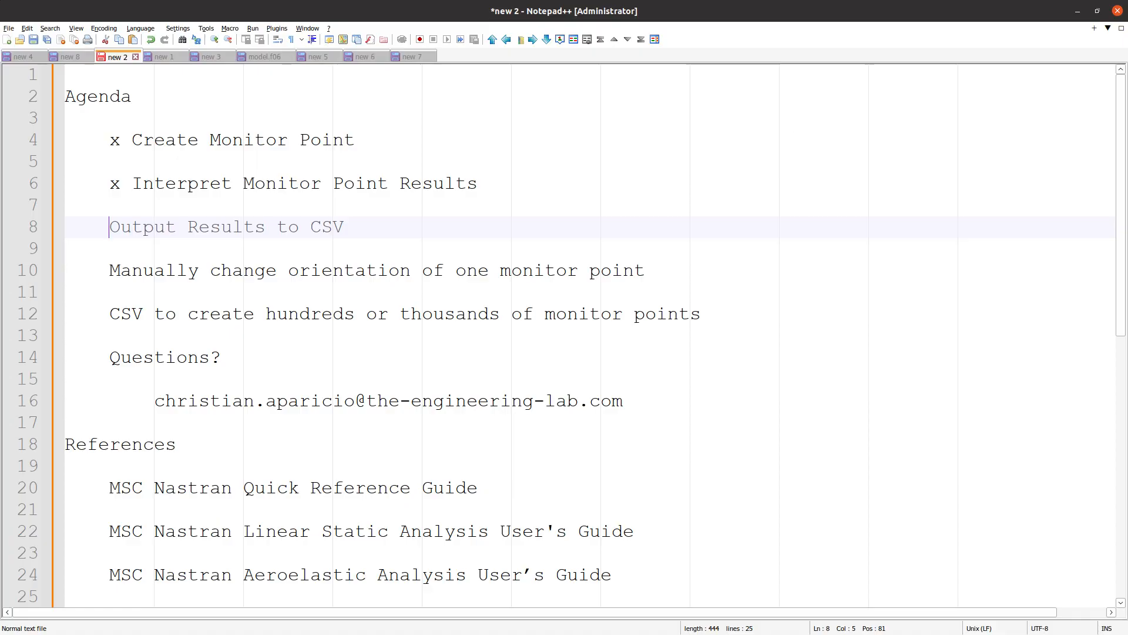
key("alt+Tab")
scroll(136, 323, "up", 5)
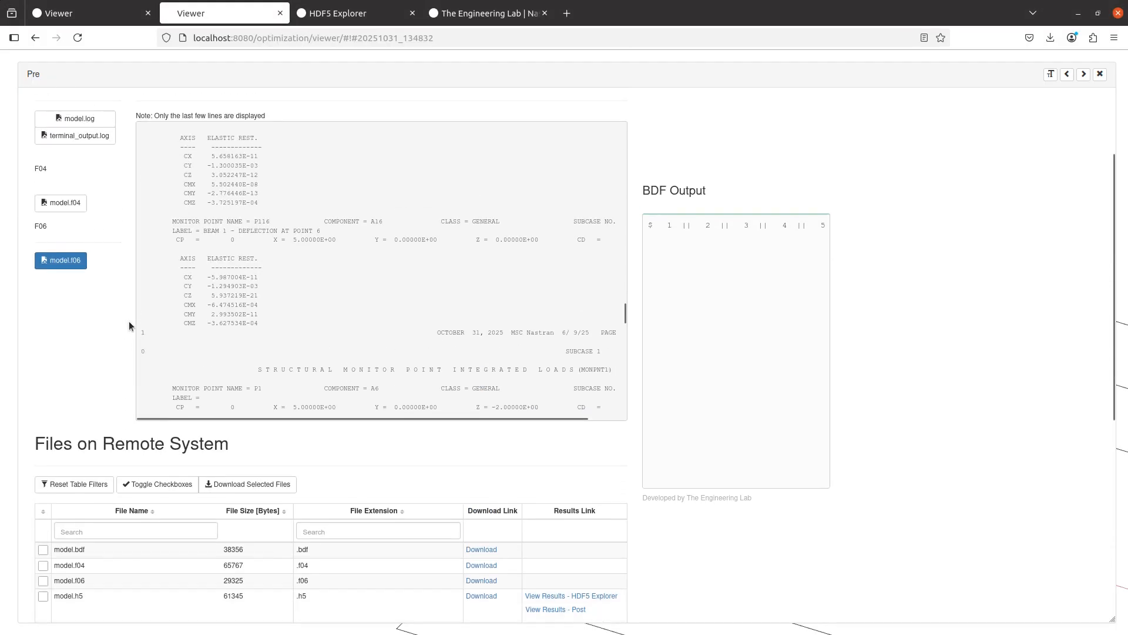
scroll(408, 464, "down", 3)
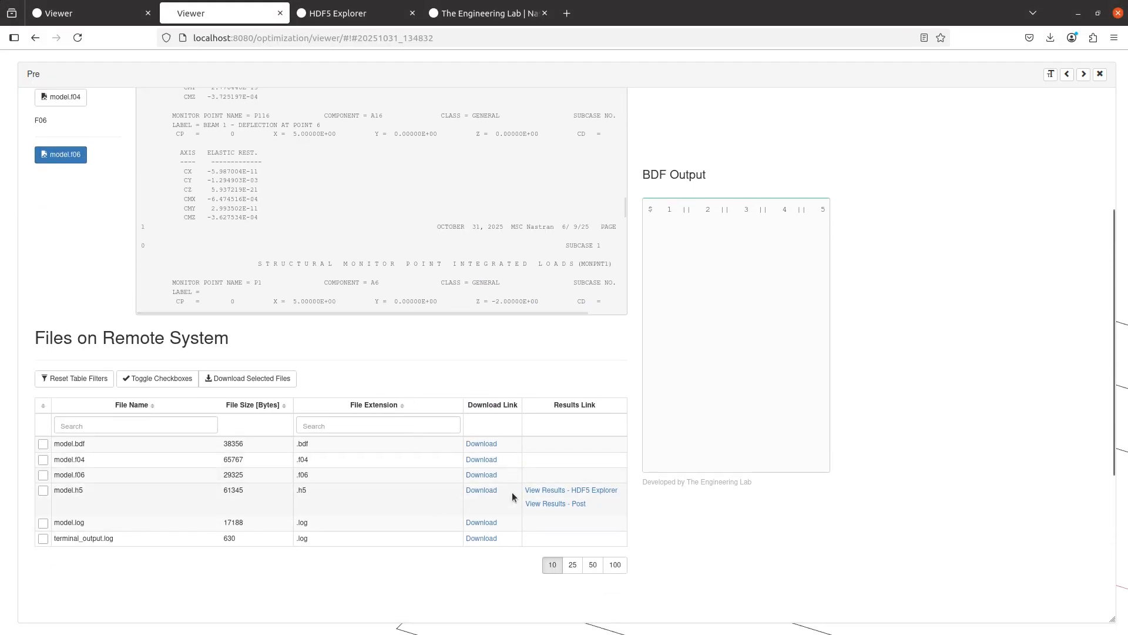
left_click(493, 477)
key("alt+Tab")
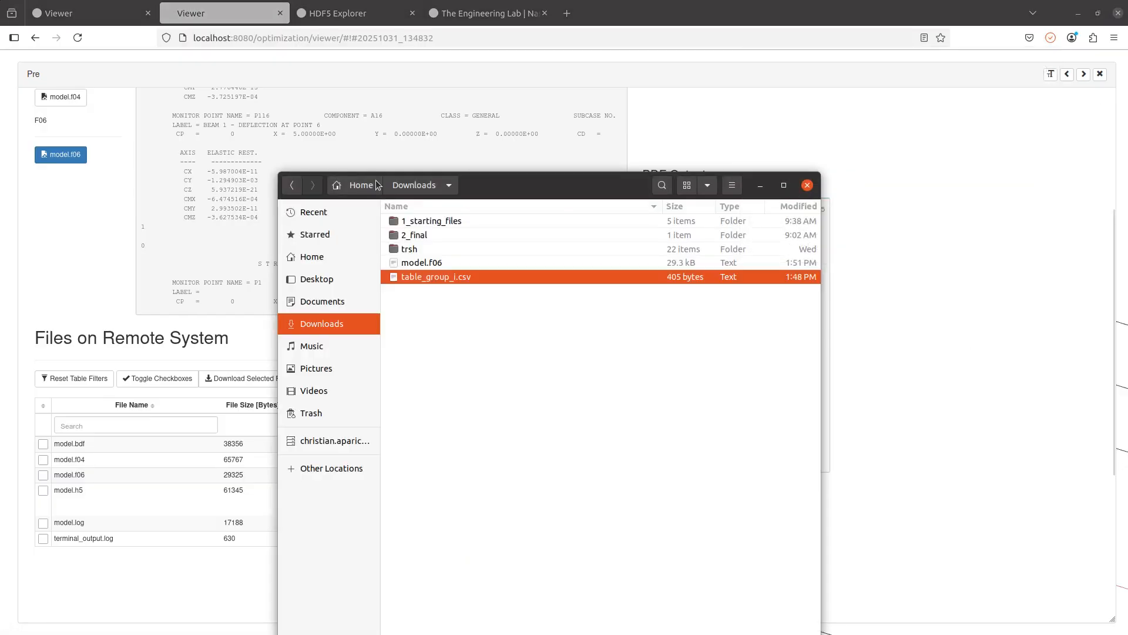
right_click(443, 263)
left_click(457, 272)
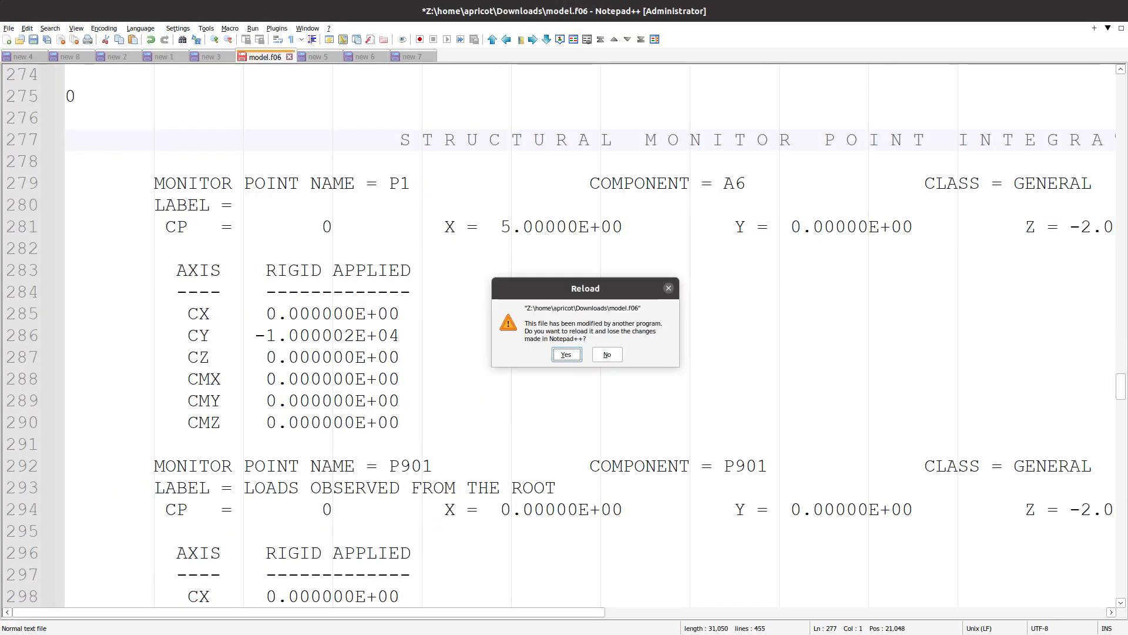
left_click(567, 355)
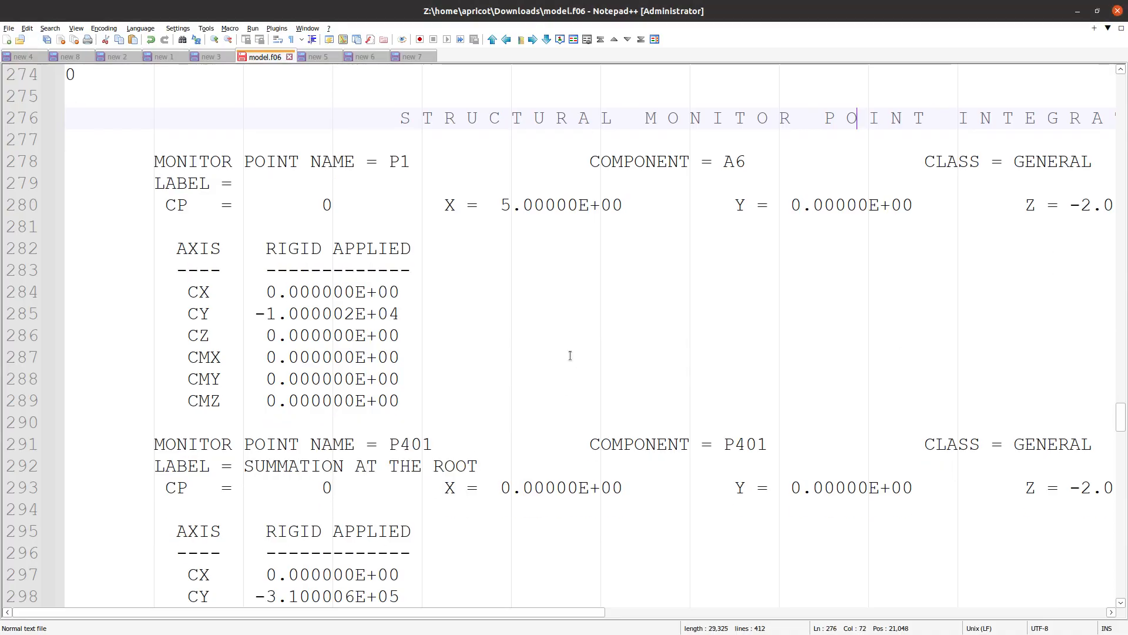
- Examine the P401 and P405 monitor point headers and rigid applied loads in the reloaded model.f06
left_click(569, 356)
scroll(382, 496, "down", 2, "ctrl")
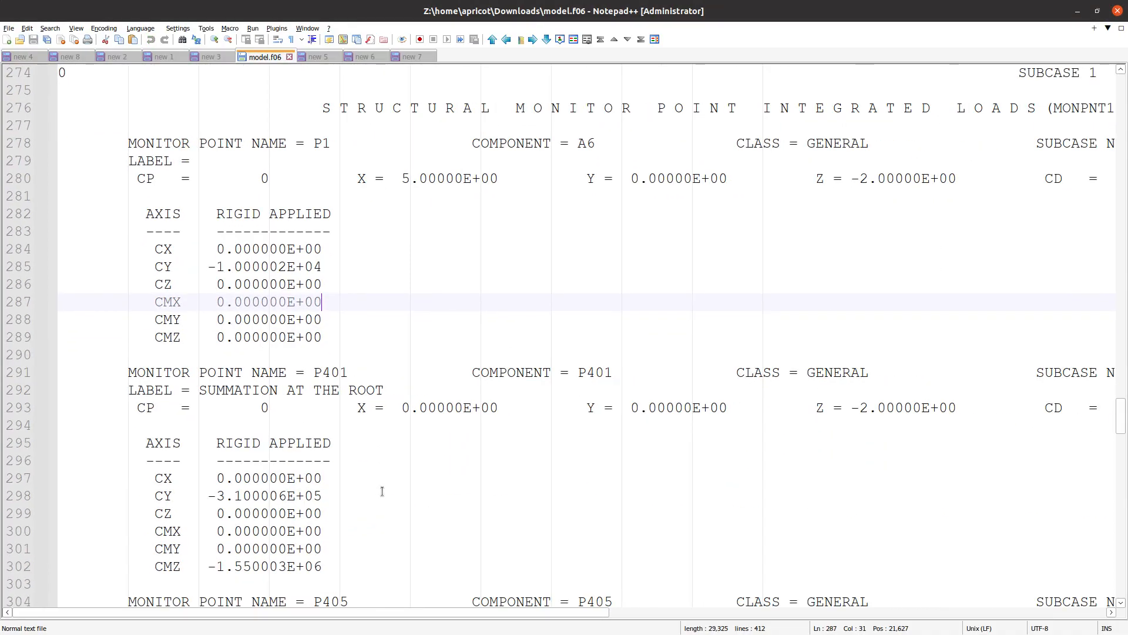
scroll(382, 491, "down", 5)
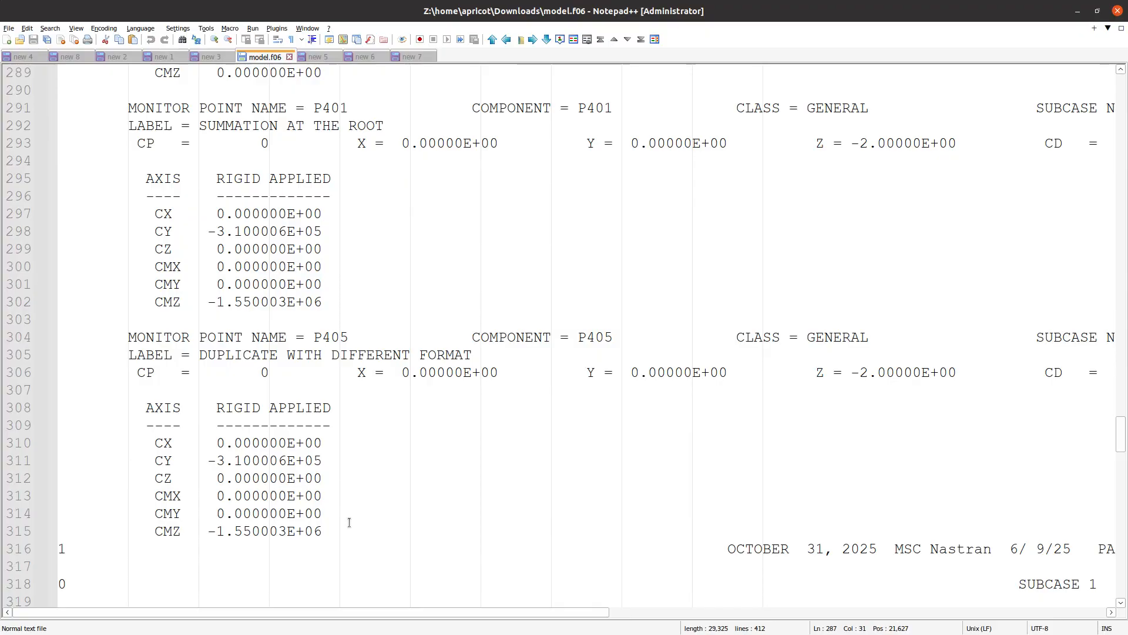
left_click_drag(349, 522, 251, 385)
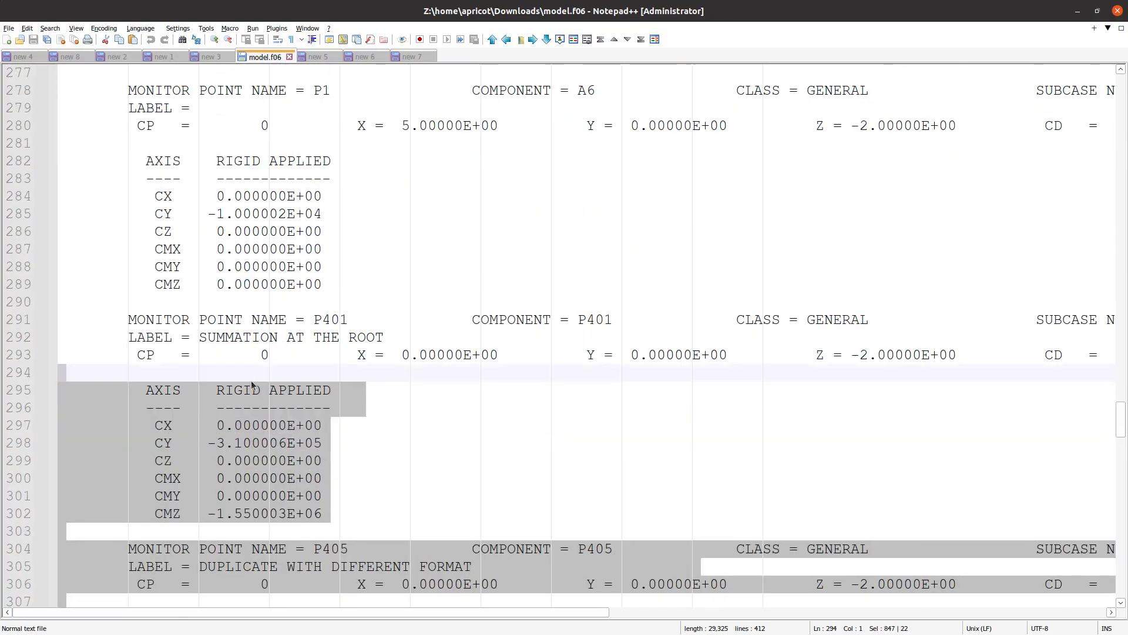
left_click(381, 382)
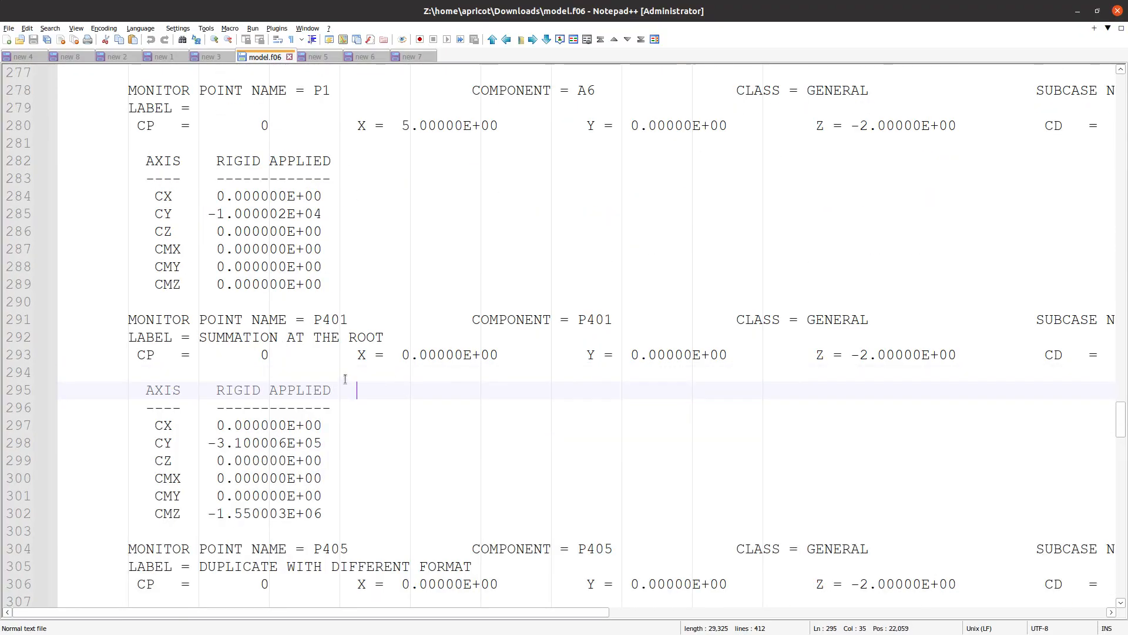
left_click_drag(35, 356, 38, 314)
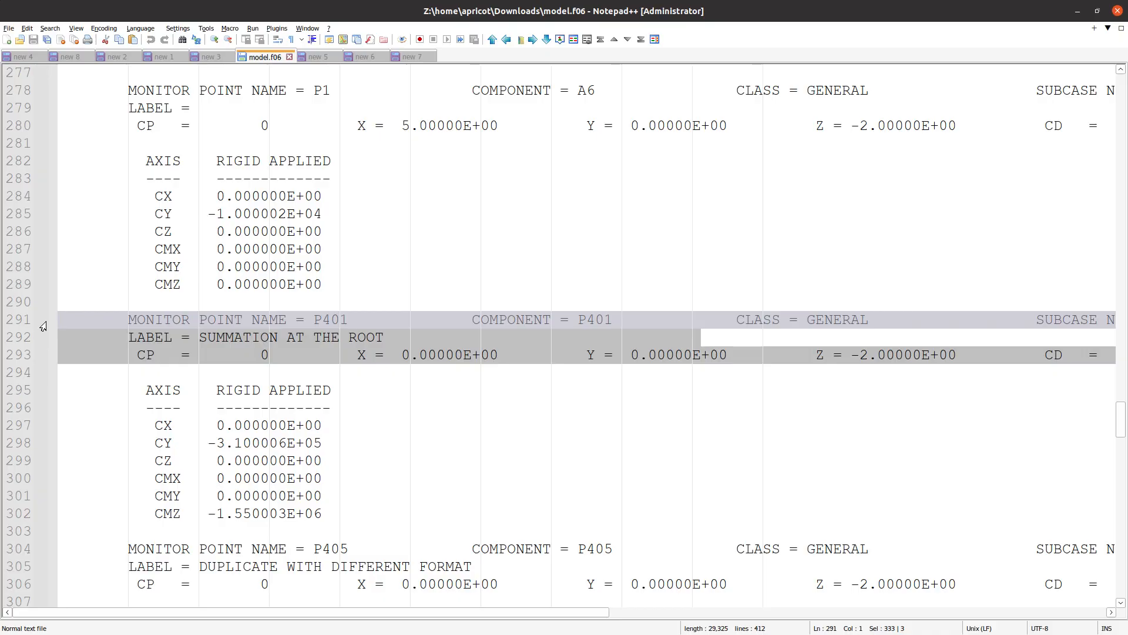
- Switch to the browser, open the model.h5 results in HDF5 Explorer, and close the older HDF5 Explorer page
left_click(1078, 11)
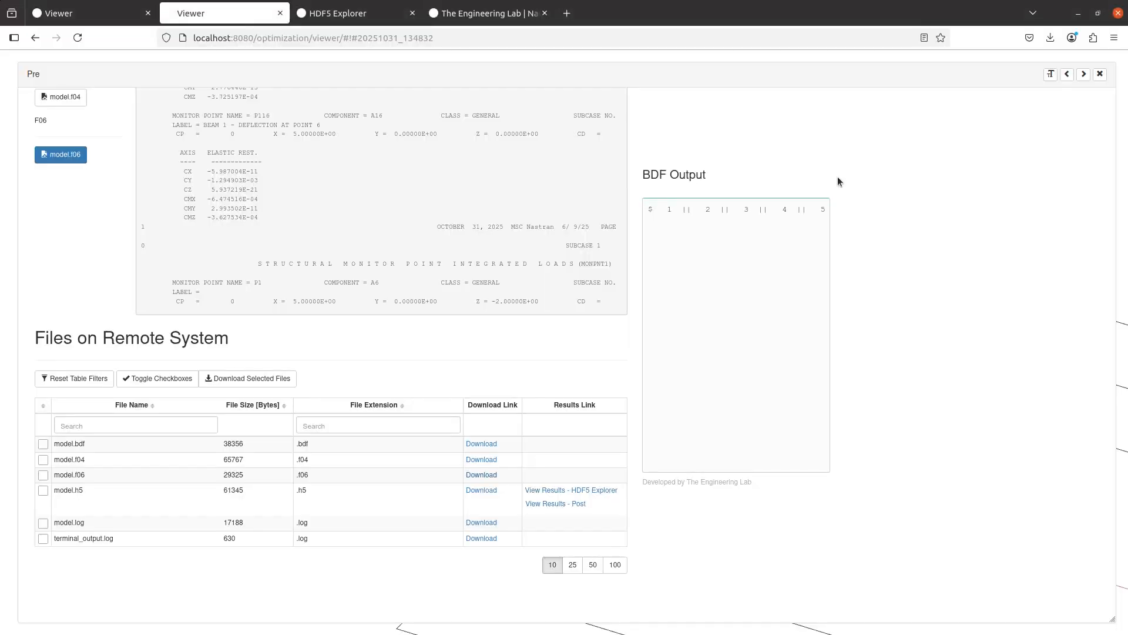
left_click(535, 491)
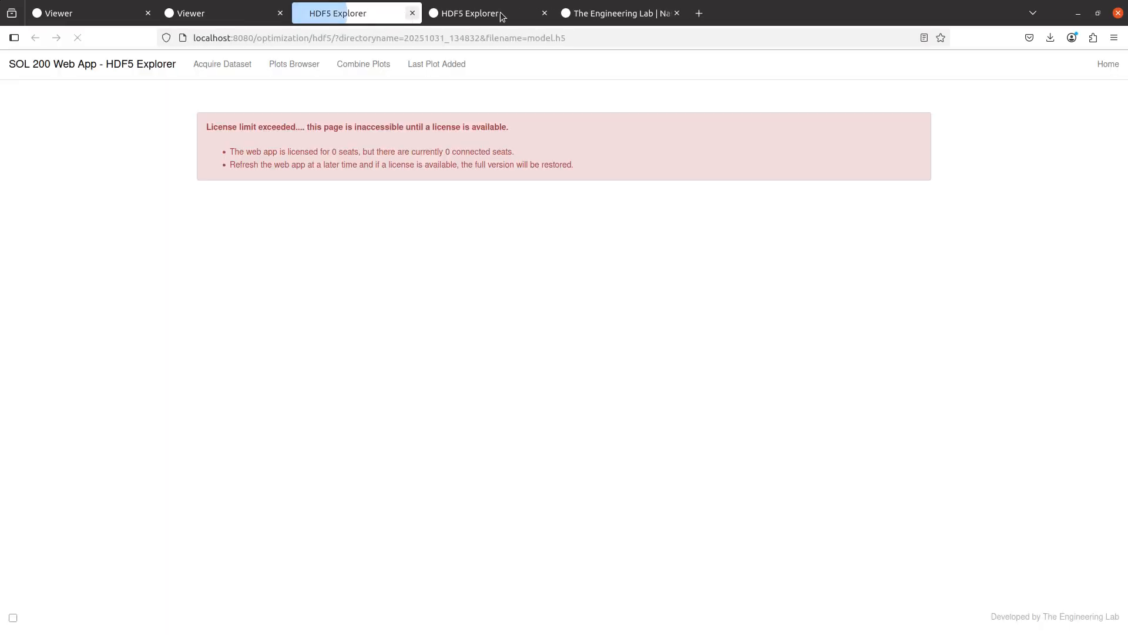
left_click(545, 16)
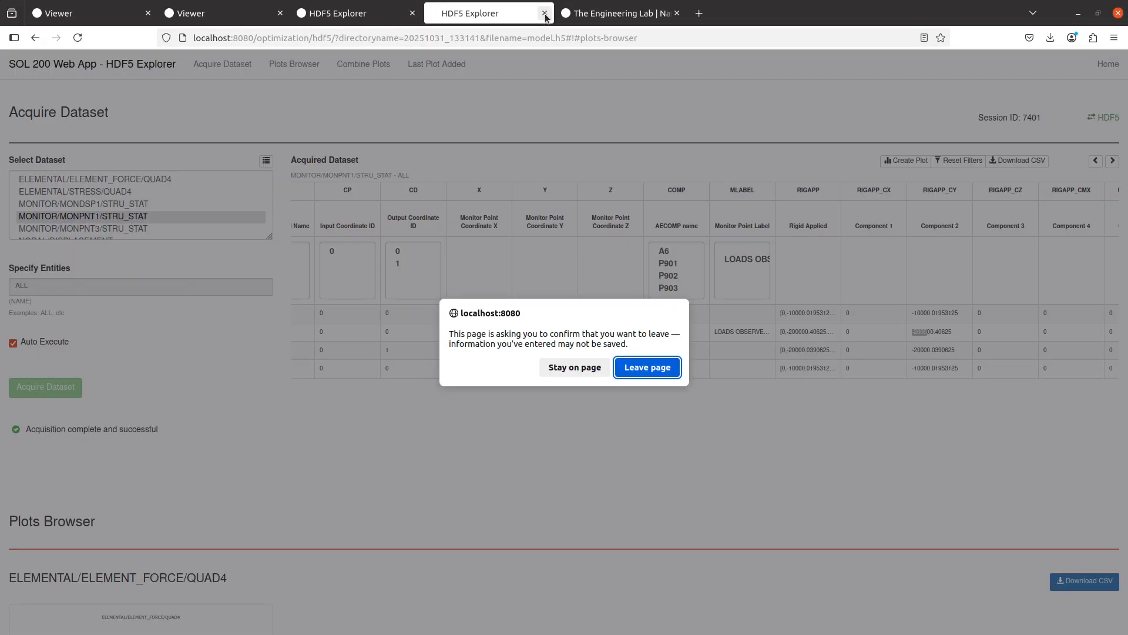
key("Return")
- Switch to model.f06 in Notepad++ and select the rigid applied loads from P1 through the P401 block for review
key("alt+Tab")
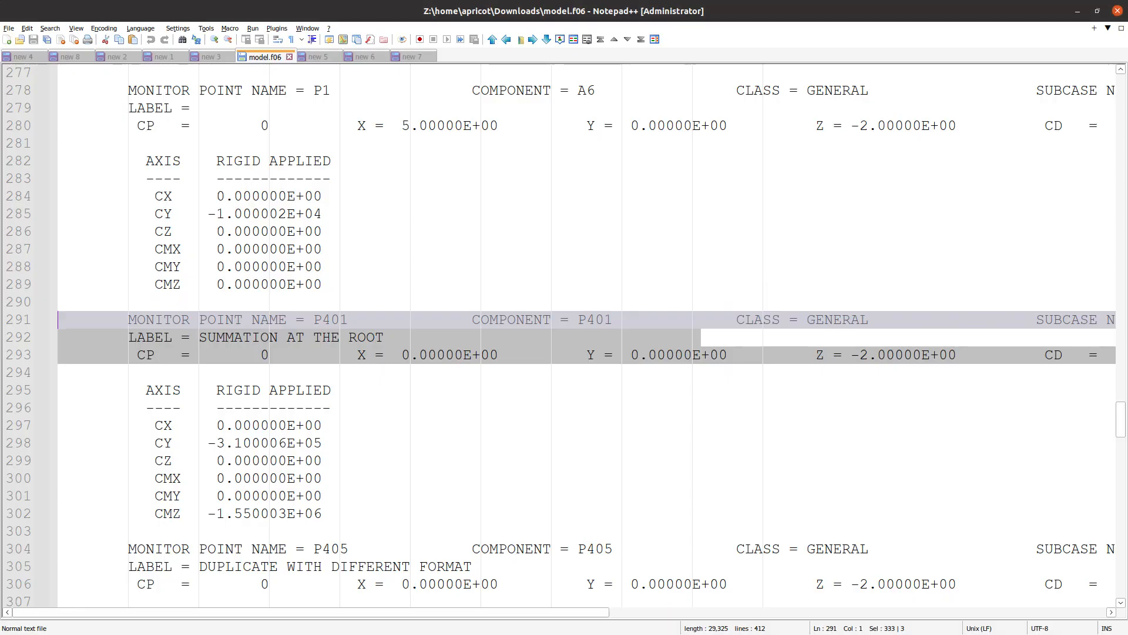
left_click_drag(322, 513, 35, 163)
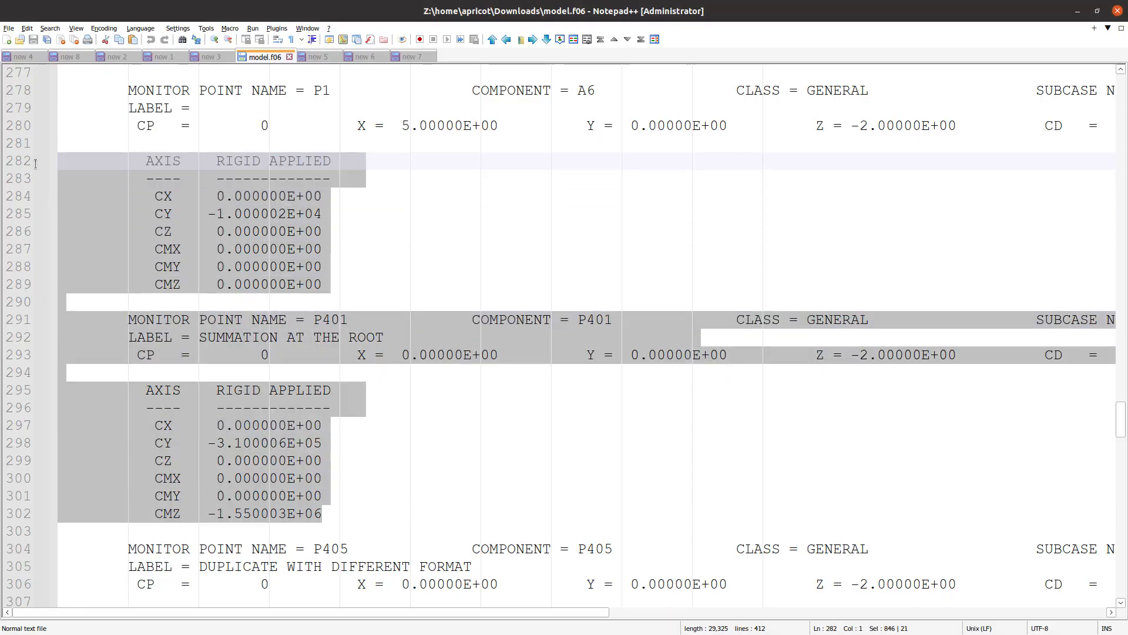
- Return to the newly opened HDF5 Explorer page and acquire the MONITOR/MONPNT1/STRU_STAT dataset
key("alt+Tab")
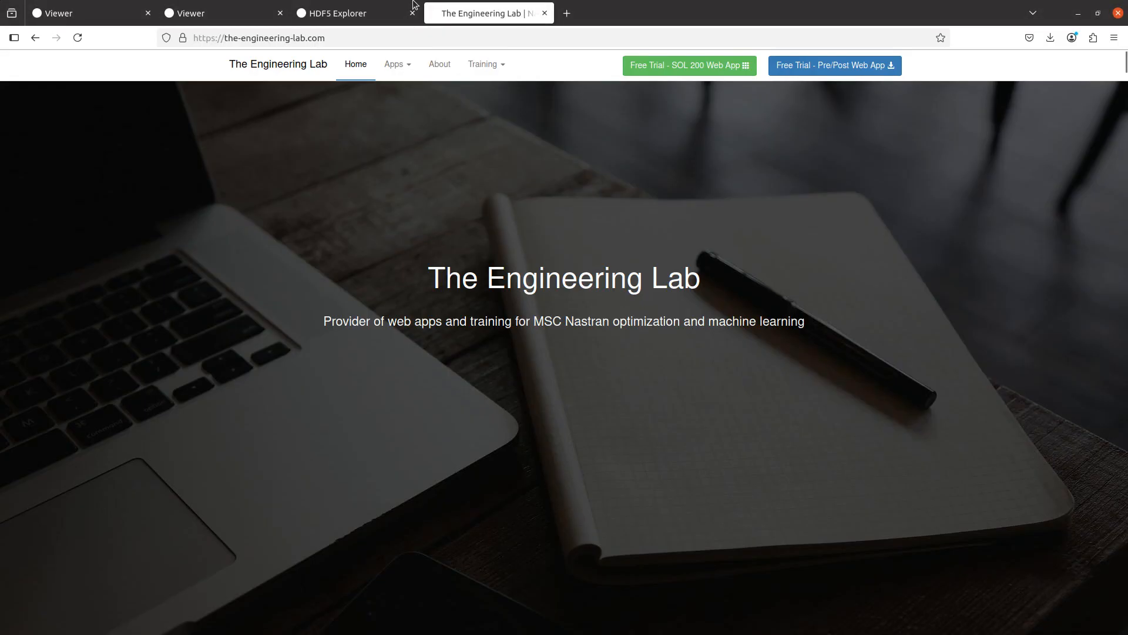
left_click(372, 7)
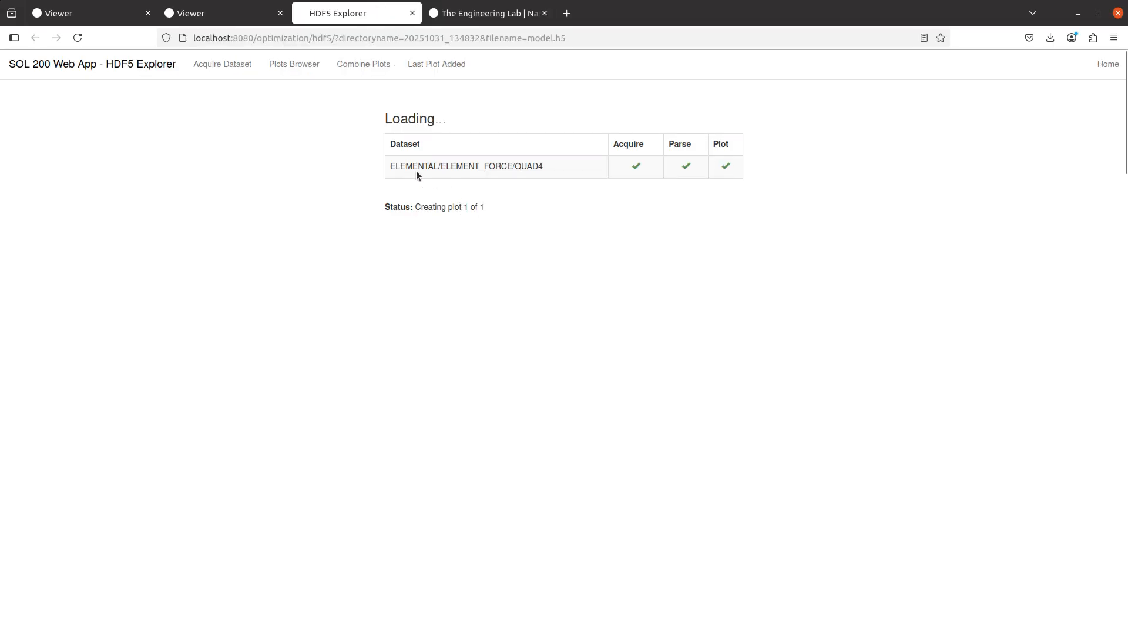
left_click(215, 68)
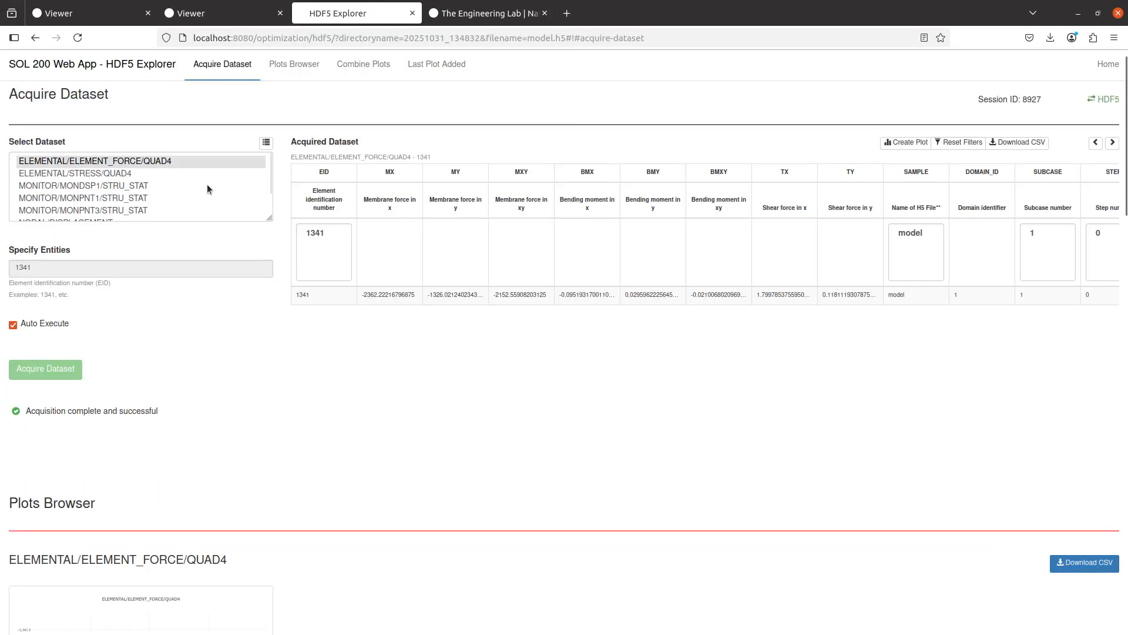
left_click(134, 199)
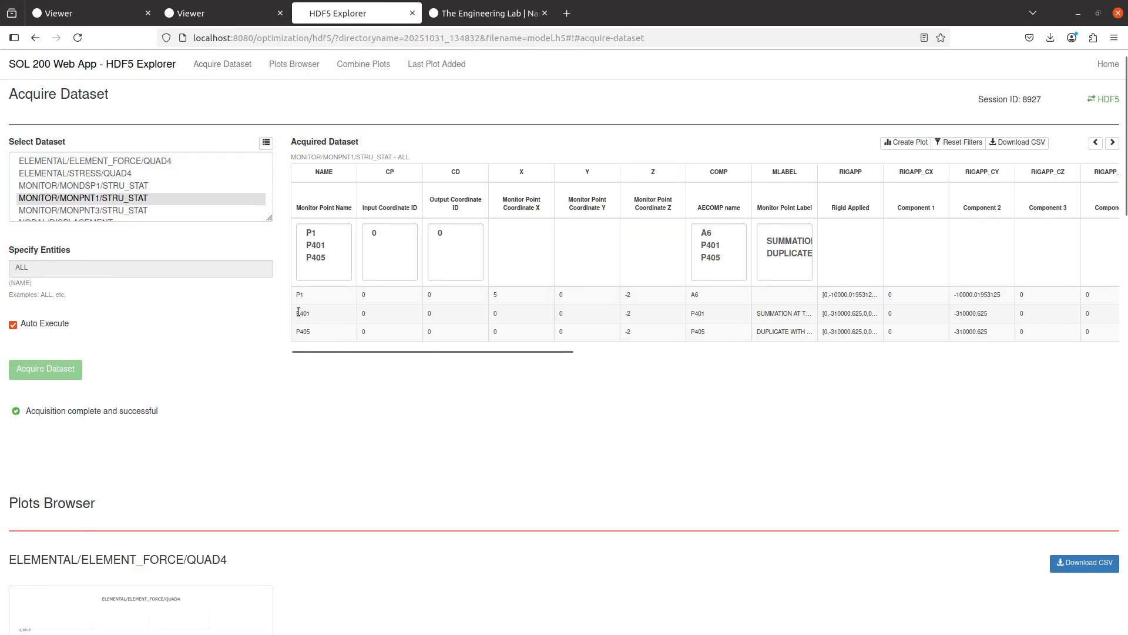
- Compare the P401 and P405 rows of the acquired dataset, including their Component 2 and Component 6 values
left_click_drag(301, 313, 534, 333)
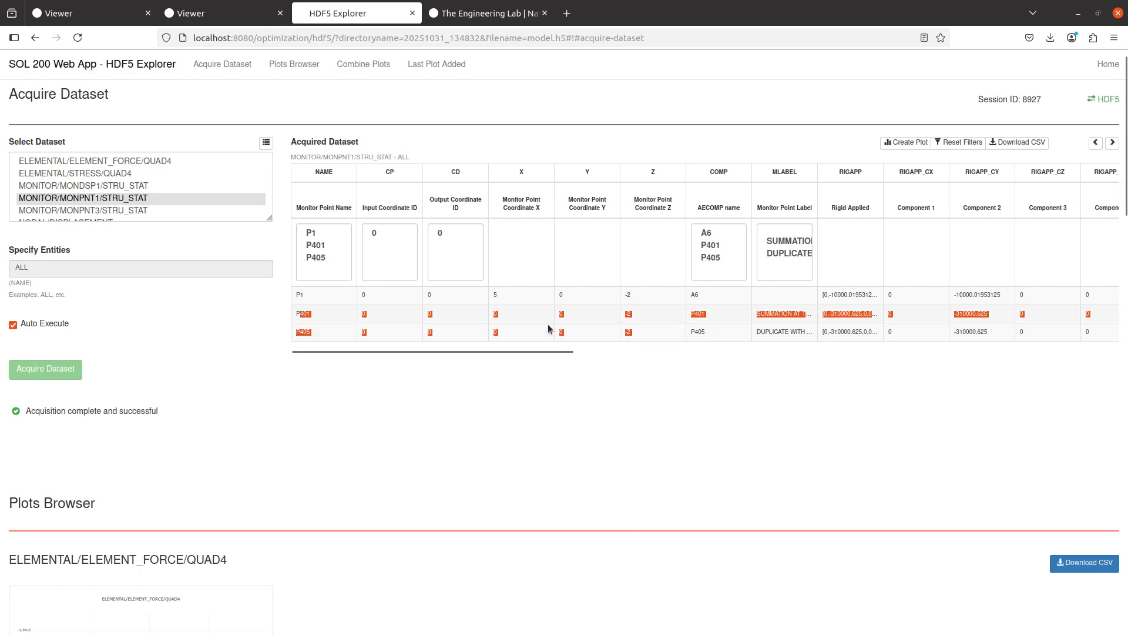
left_click_drag(533, 350, 651, 359)
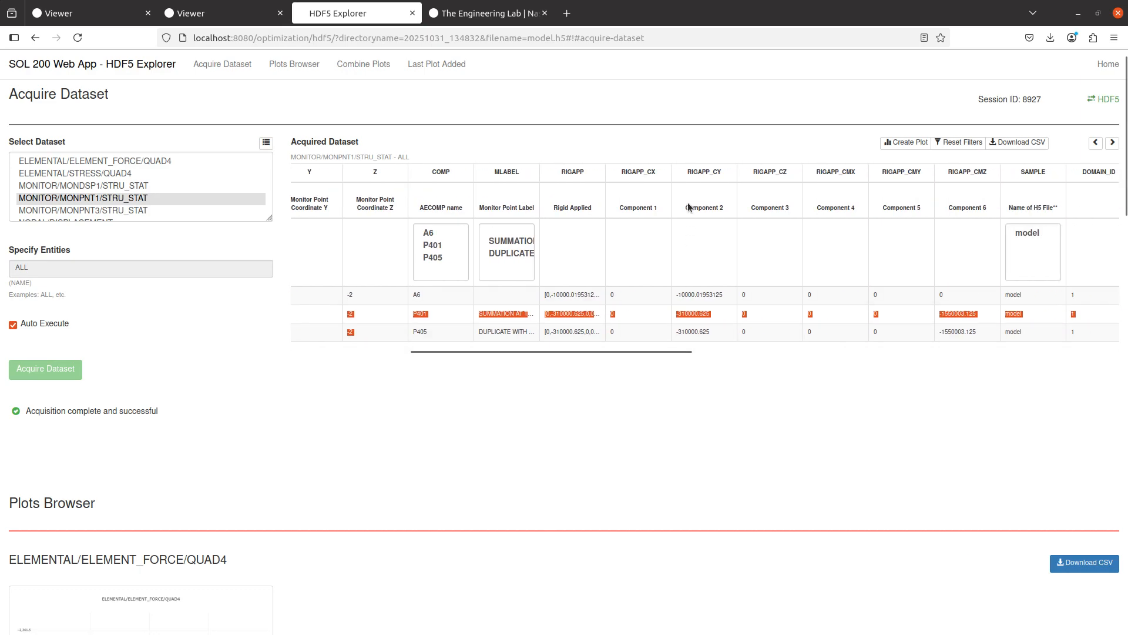
left_click(691, 320)
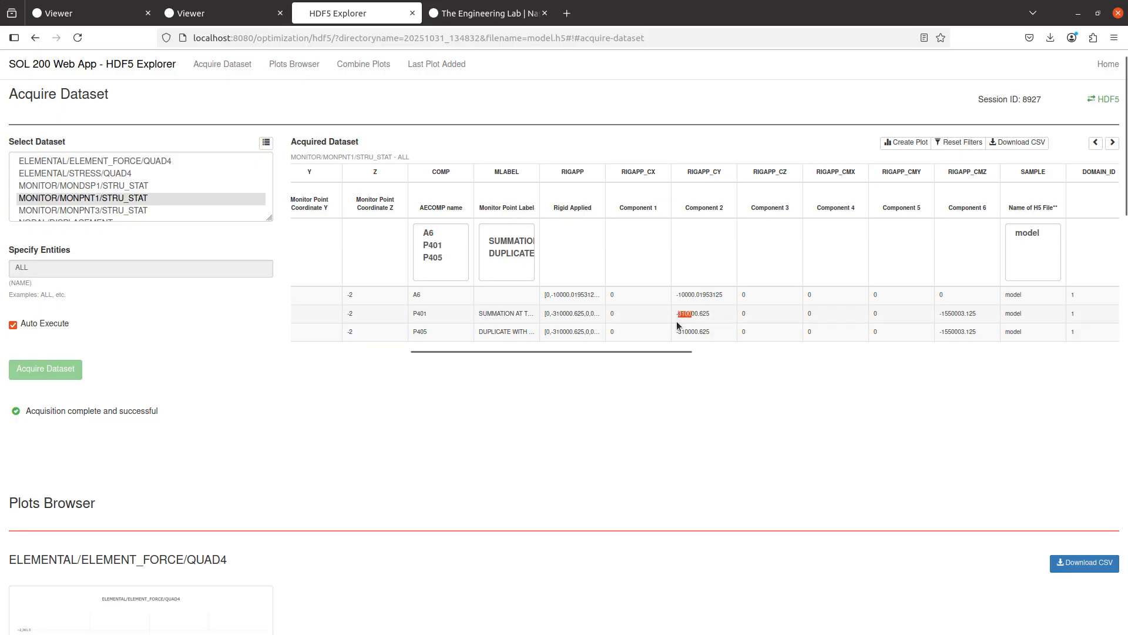
left_click_drag(695, 344, 725, 333)
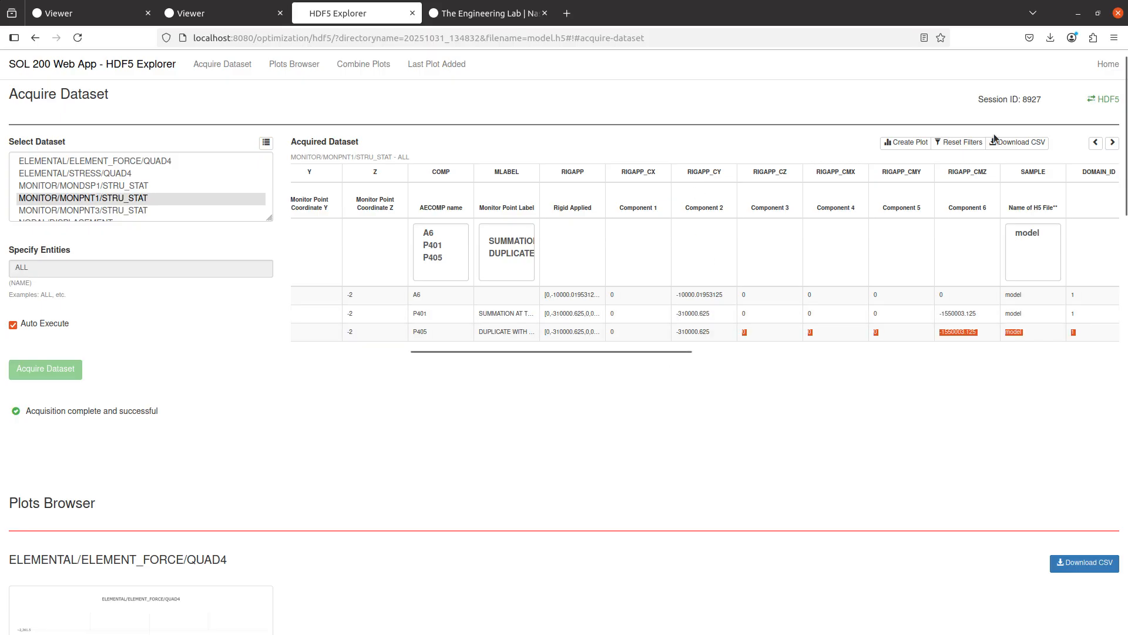
- Create a plot from the acquired MONITOR/MONPNT1/STRU_STAT dataset and go to the newly added plot
left_click(906, 142)
left_click(423, 64)
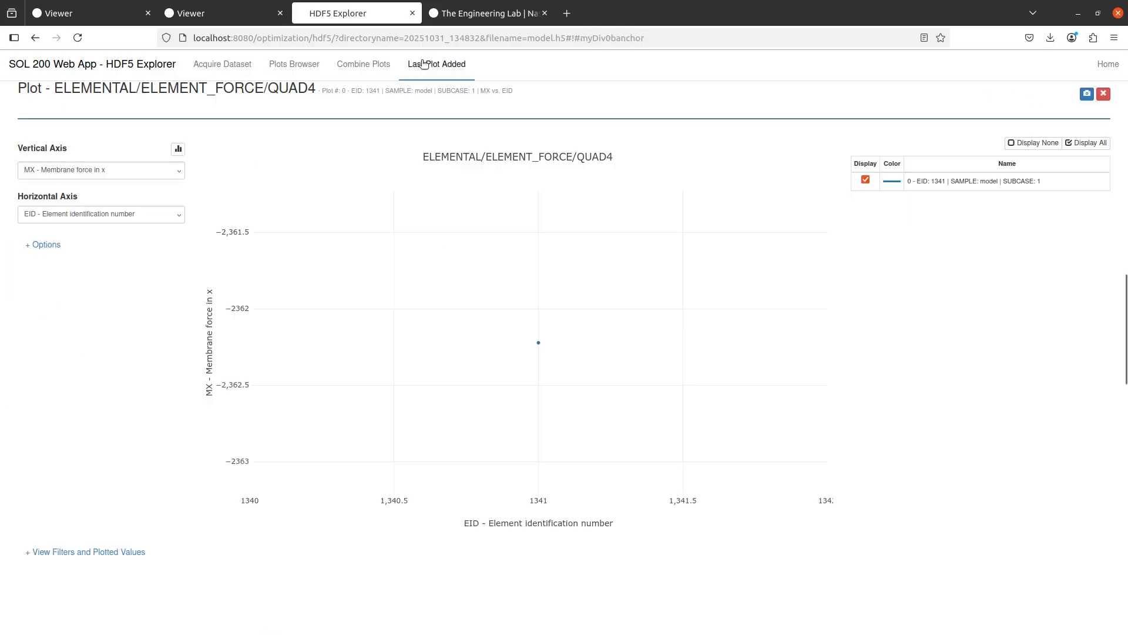
left_click(106, 170)
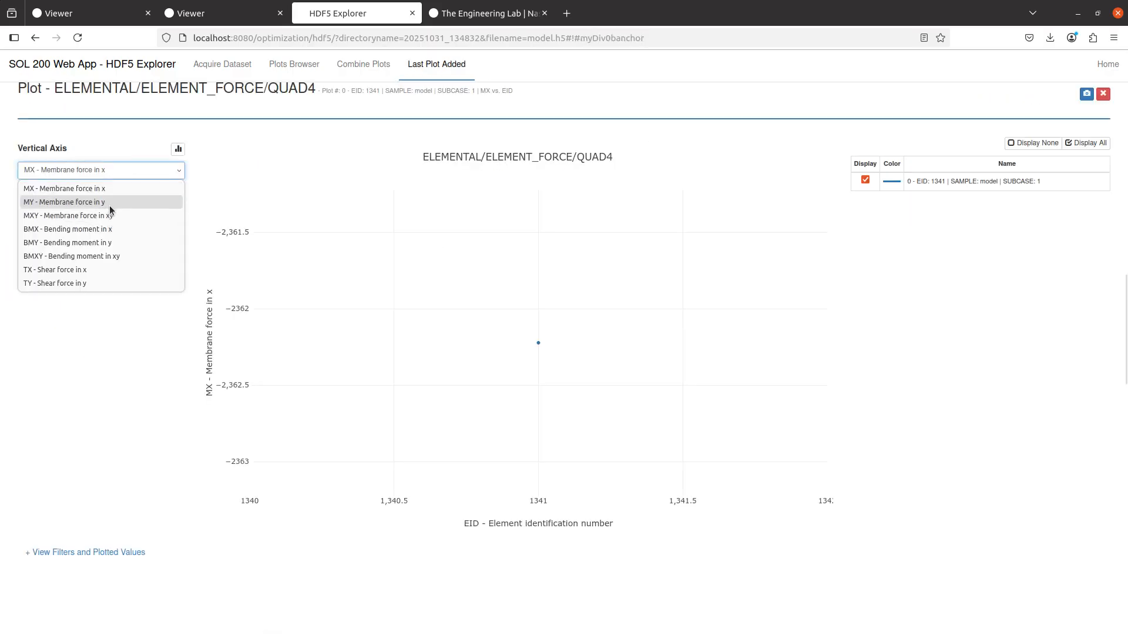
key("Escape")
left_click(437, 63)
- Plot RIGAPP_CY - Component 2 on the vertical axis as a bar chart and hide the P1 series
left_click(99, 174)
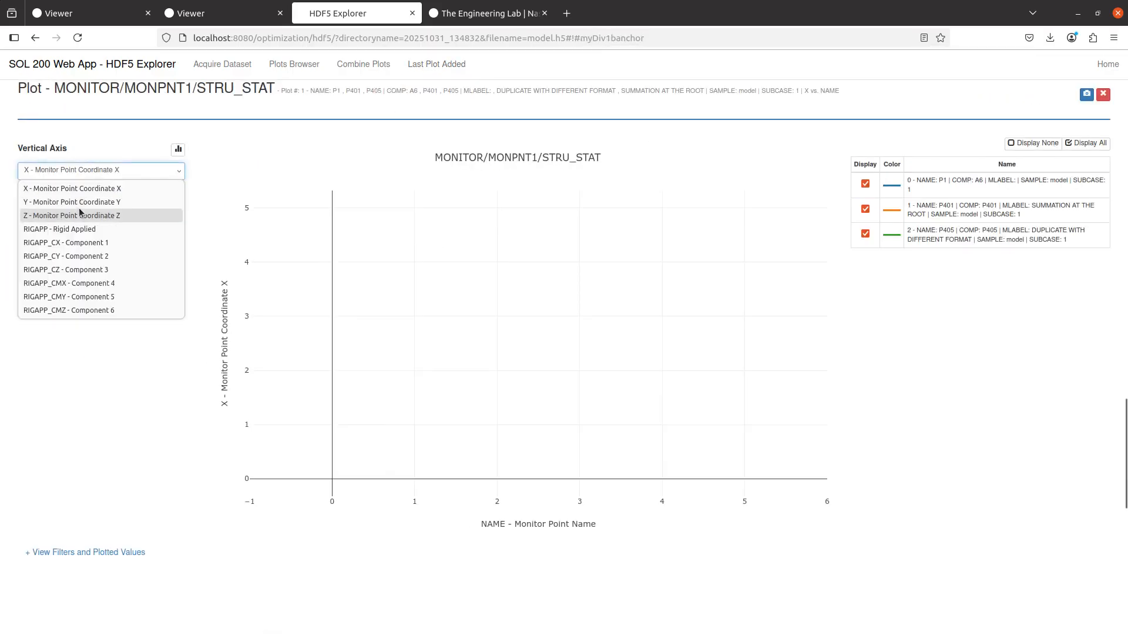
left_click(71, 256)
left_click(52, 245)
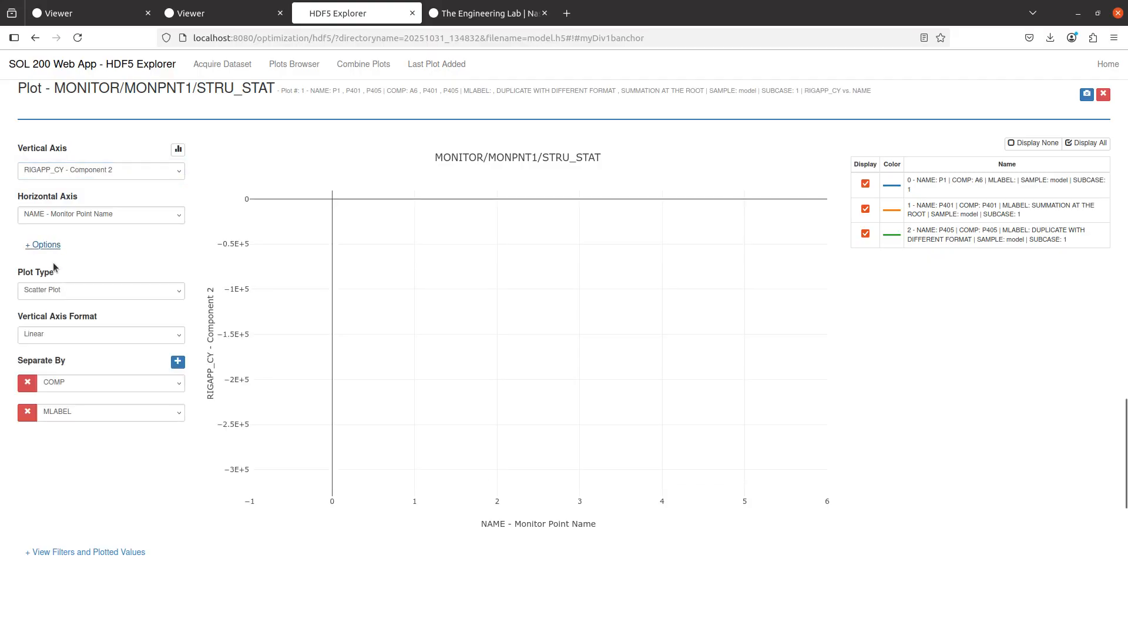
left_click(59, 290)
left_click(65, 319)
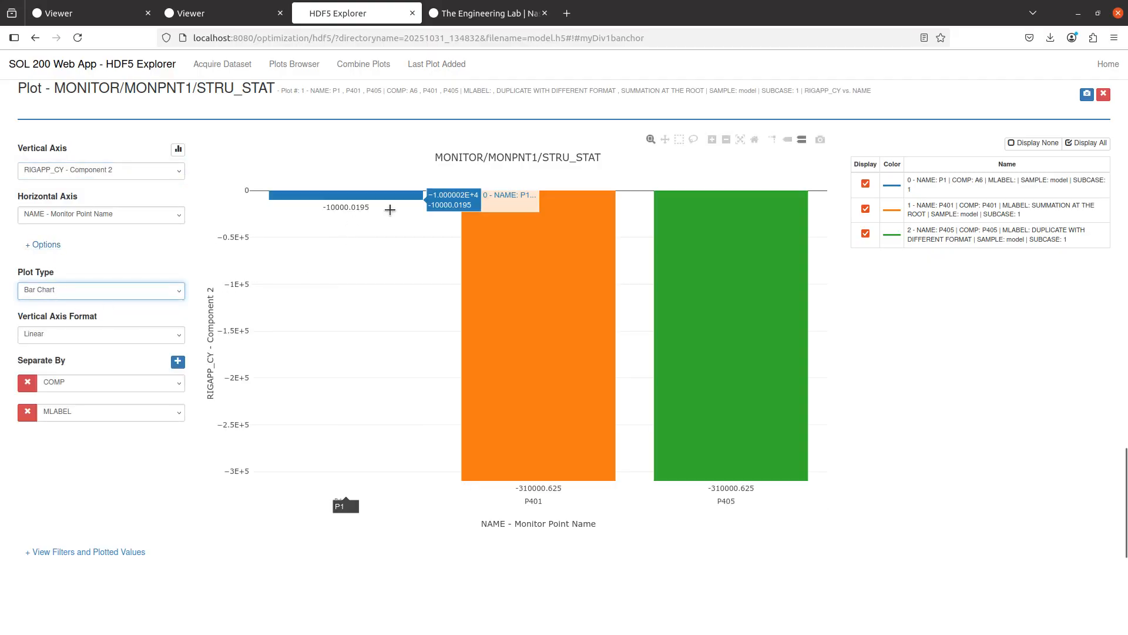
left_click(866, 184)
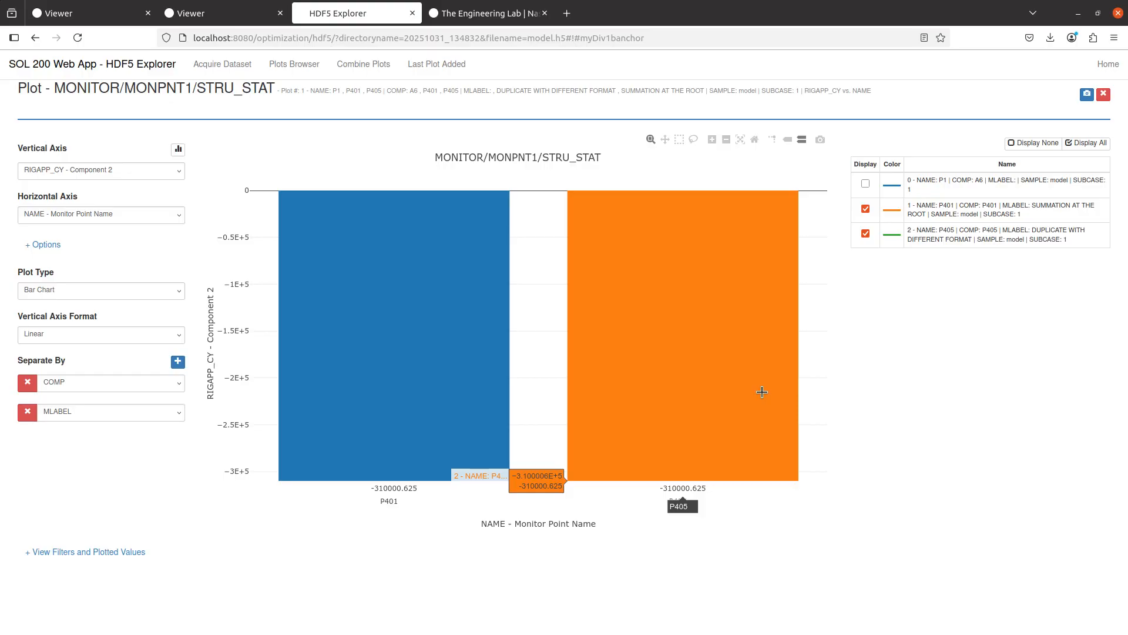
- Review the MONSUMT P401 and P405 entries in the new 6 file in Notepad++, then return to the plot
key("alt+Tab")
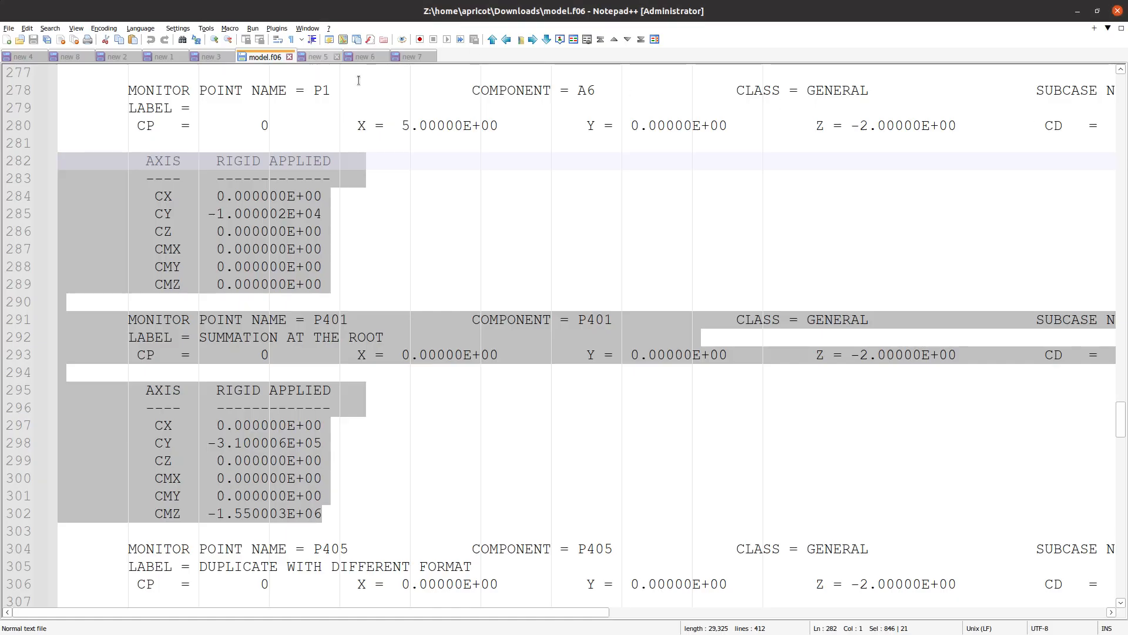
left_click(356, 59)
scroll(351, 340, "up", 10)
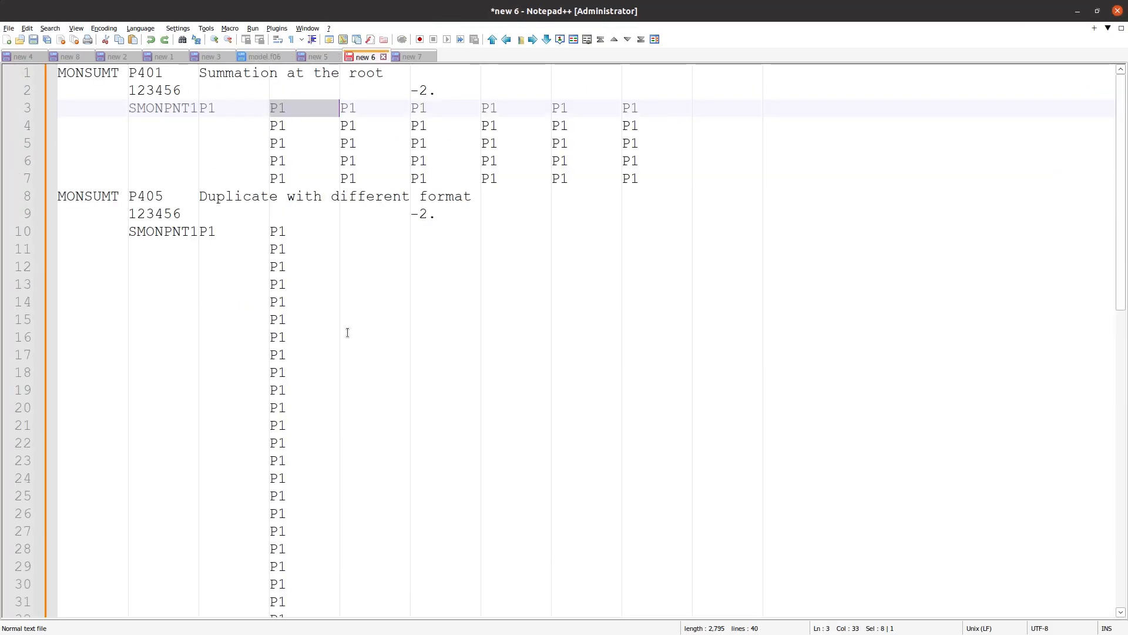
left_click_drag(525, 478, 133, 130)
key("alt+Tab")
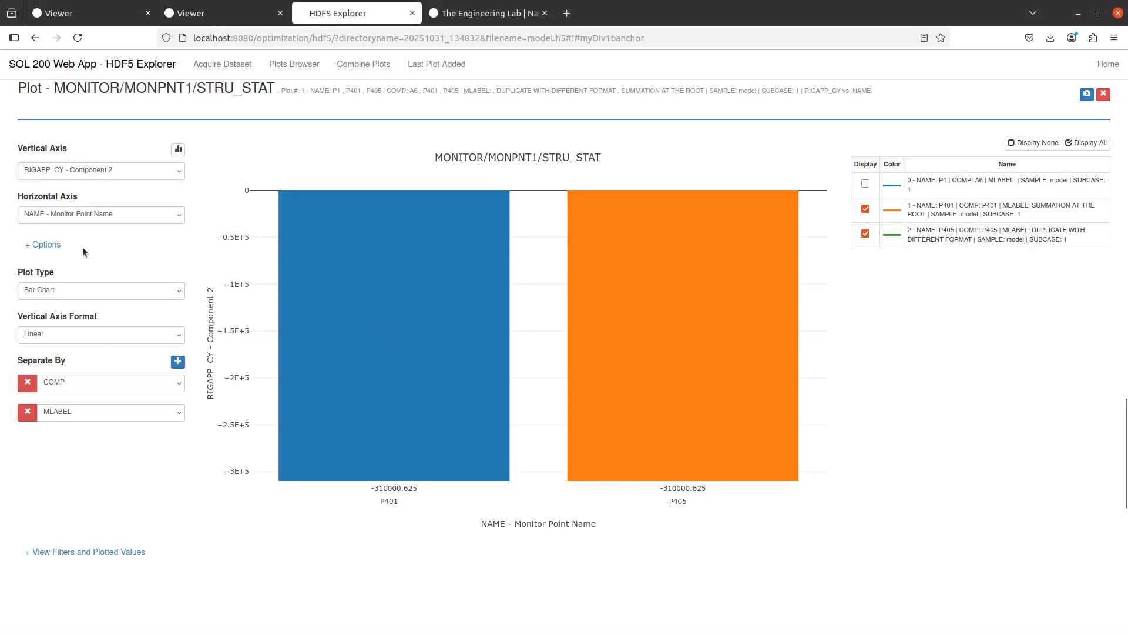
- Change the bar chart's vertical axis to RIGAPP_CMZ - Component 6
left_click(95, 170)
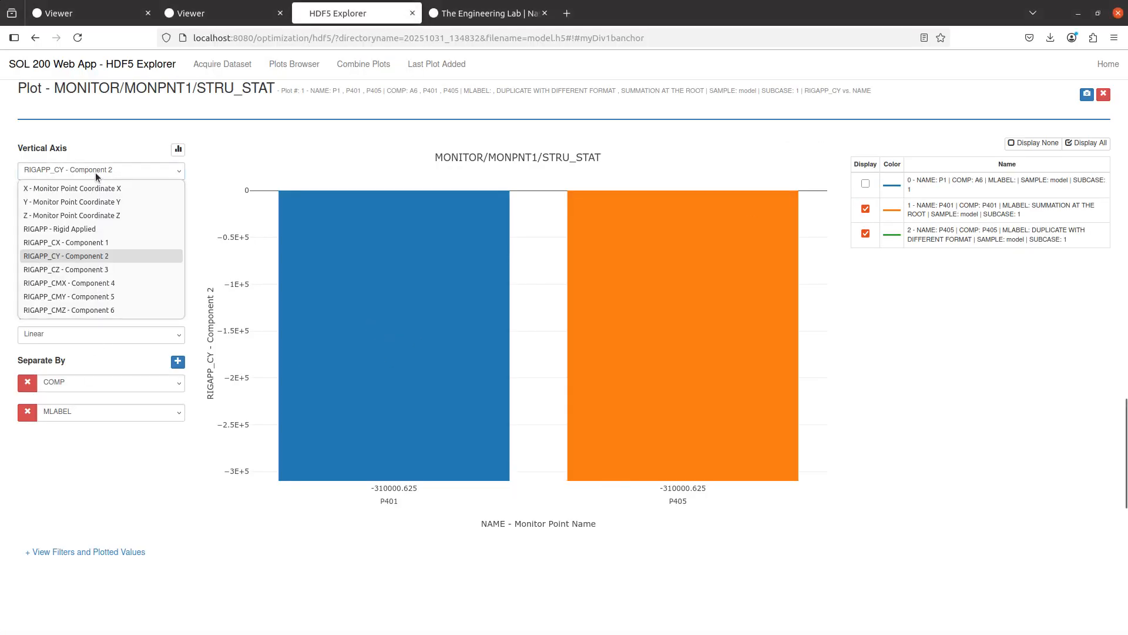
left_click(99, 309)
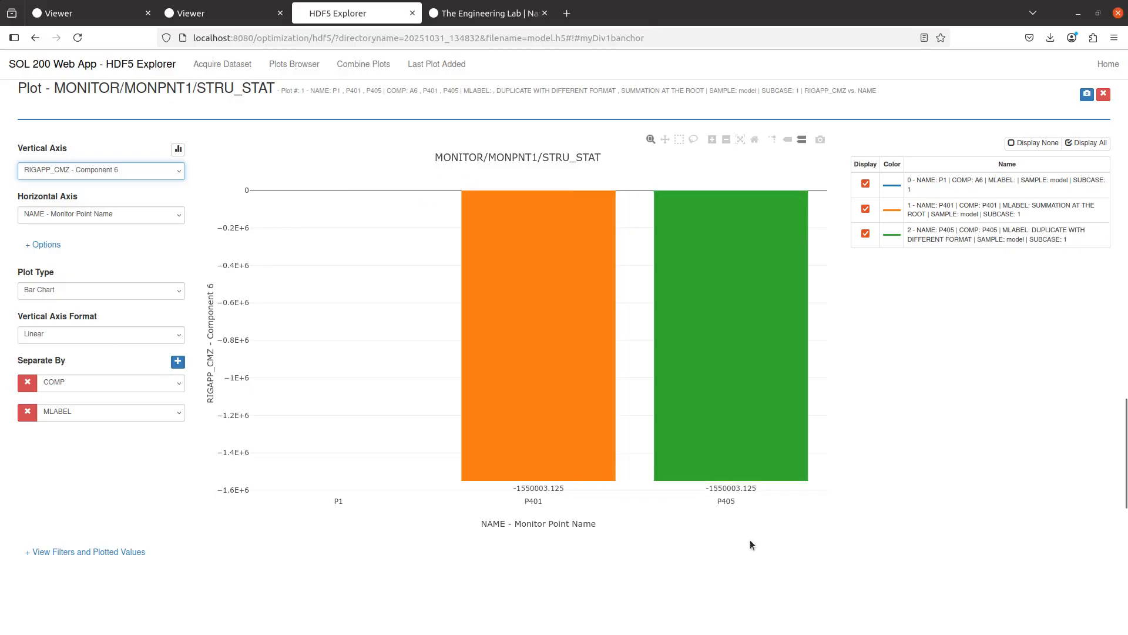
left_click(865, 184)
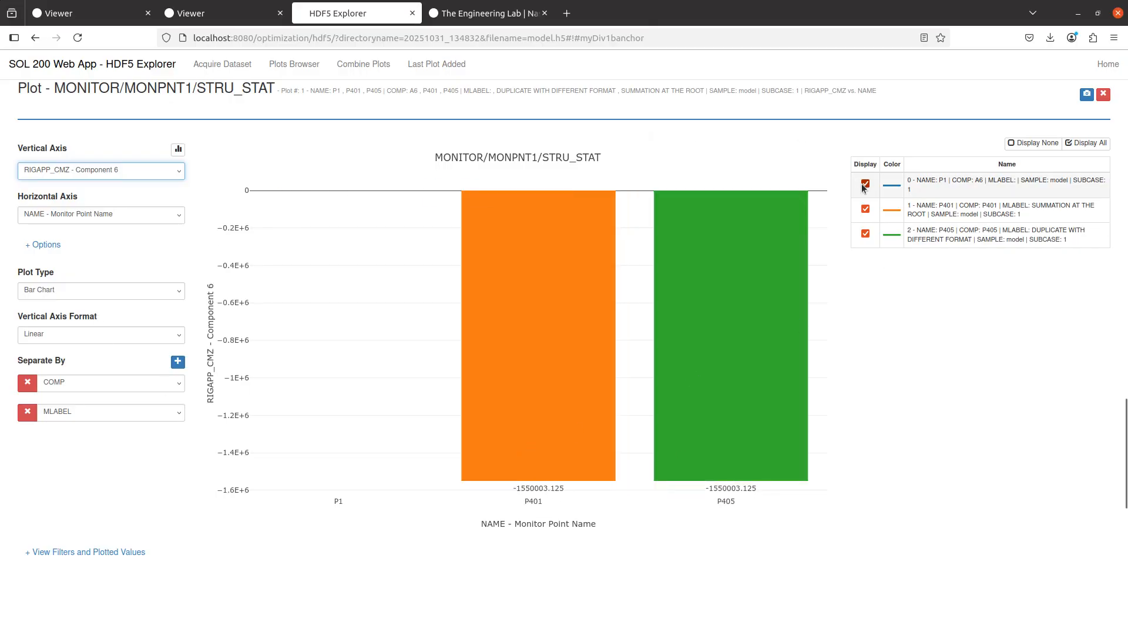
- Download the acquired dataset as CSV and open acquired_dataset.csv from the Downloads folder in Spreadsheets
scroll(376, 463, "up", 6)
scroll(377, 467, "up", 10)
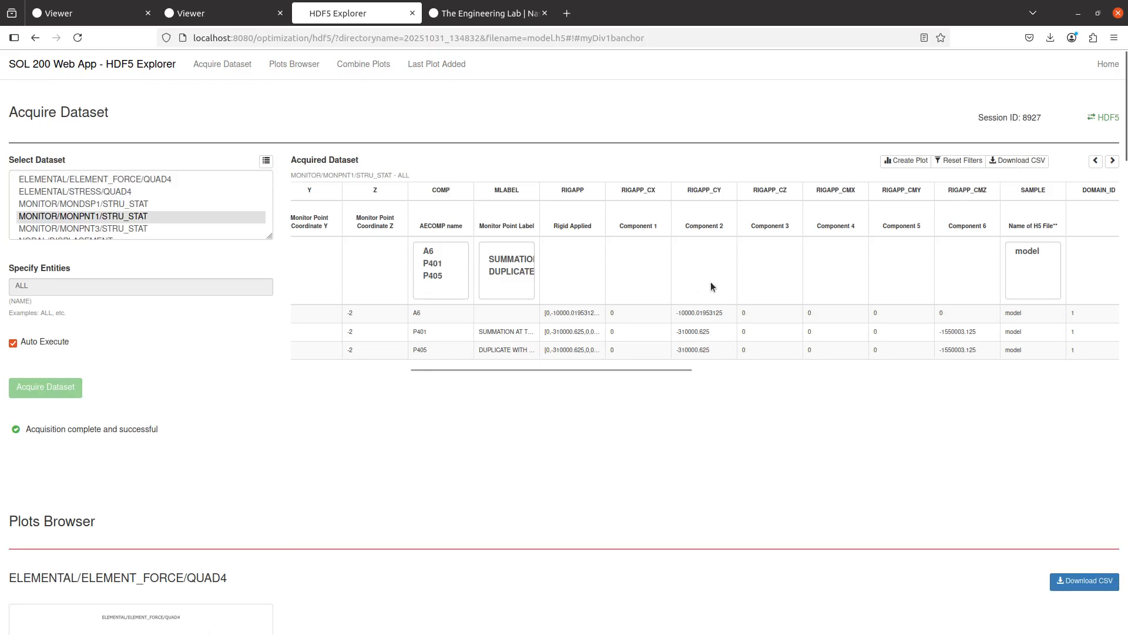
left_click(1020, 161)
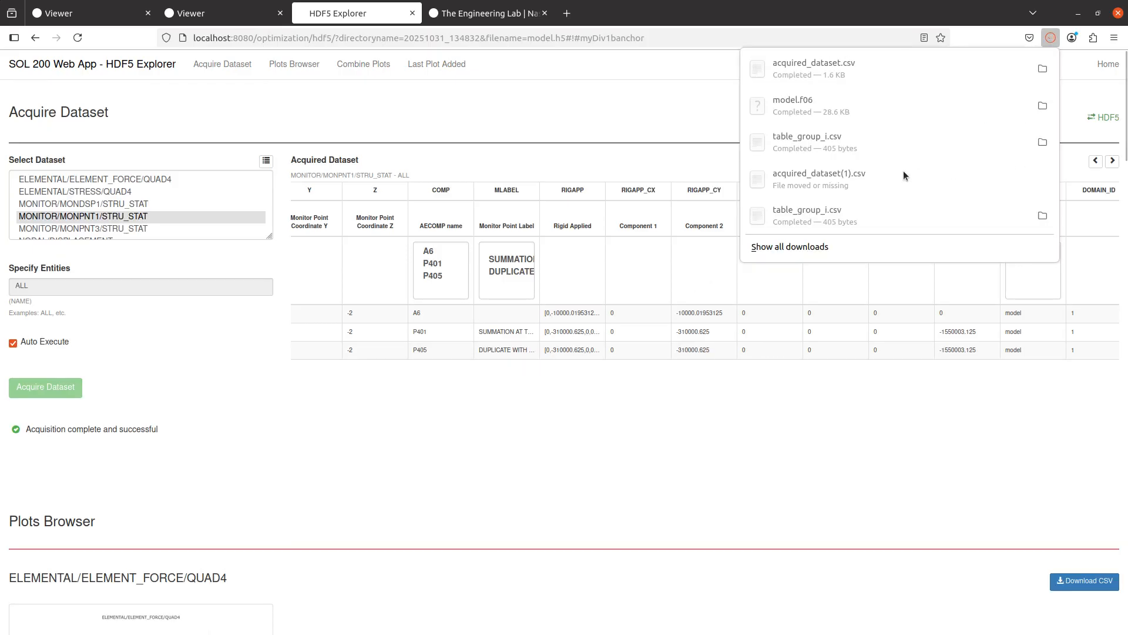
key("alt+Tab")
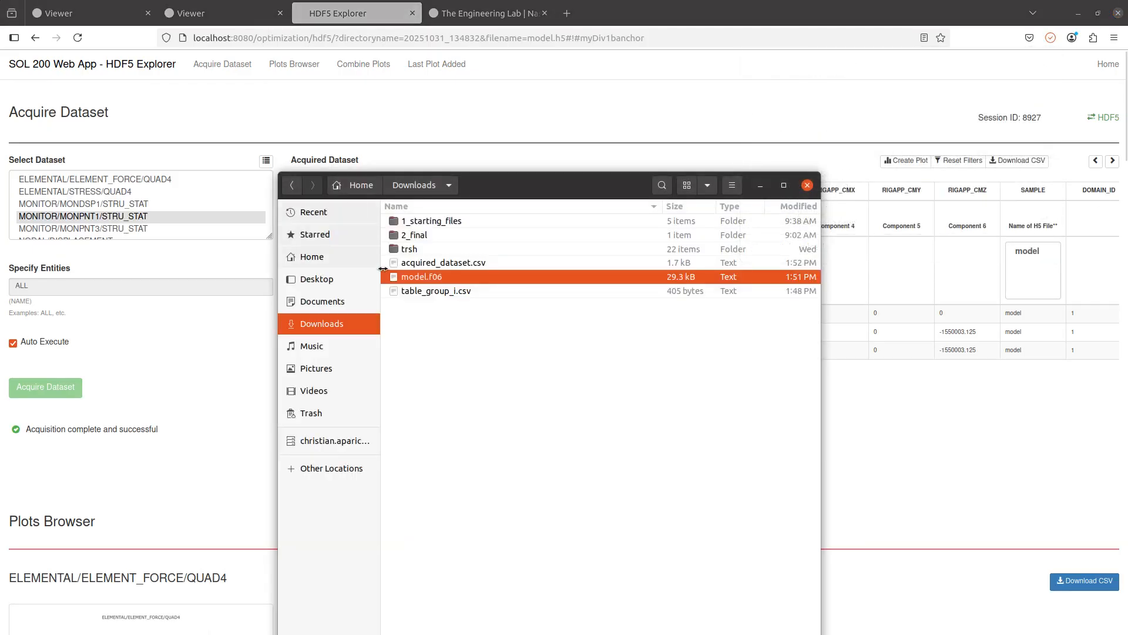
right_click(456, 261)
left_click(486, 274)
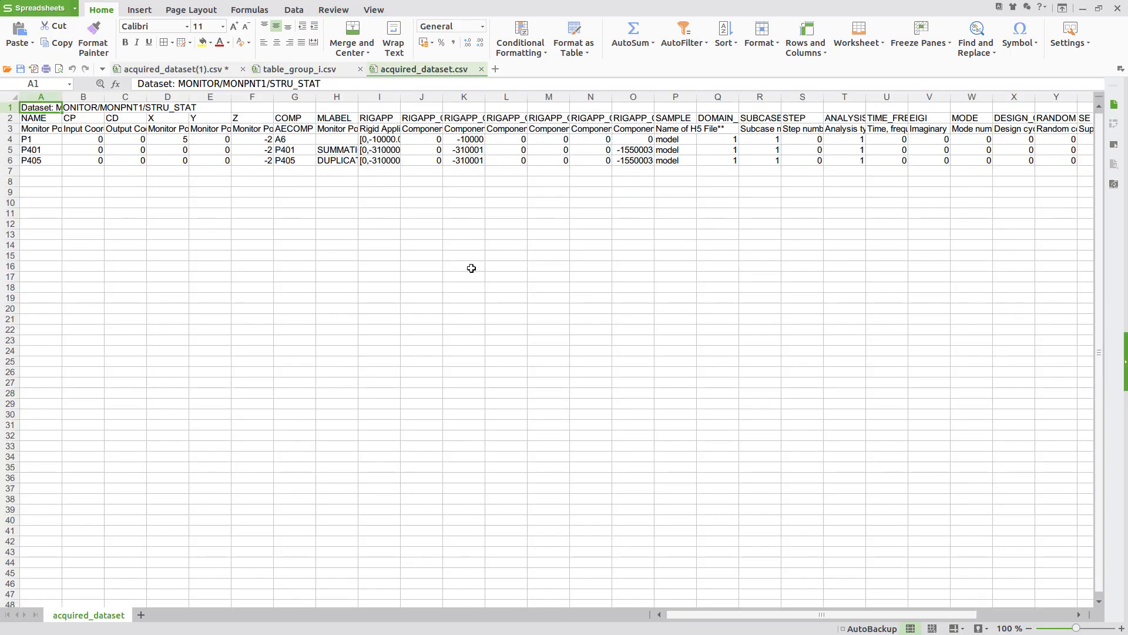
- Highlight the P401 and P405 Component 2 values in cells K5:K6 in yellow
left_click(471, 268)
left_click(460, 92)
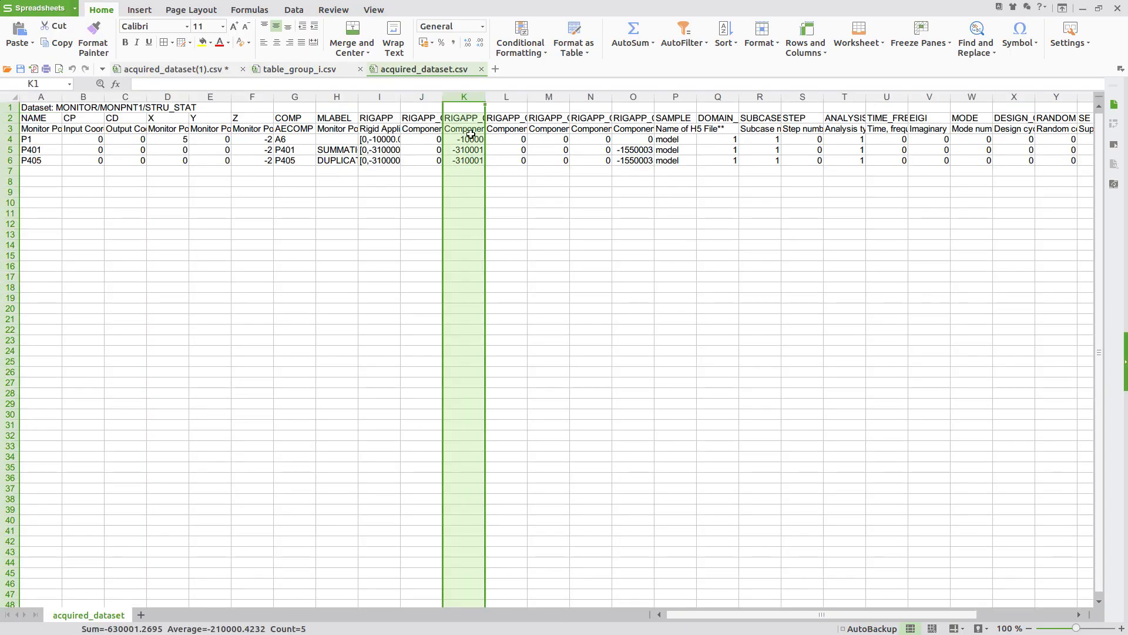
left_click_drag(470, 149, 471, 160)
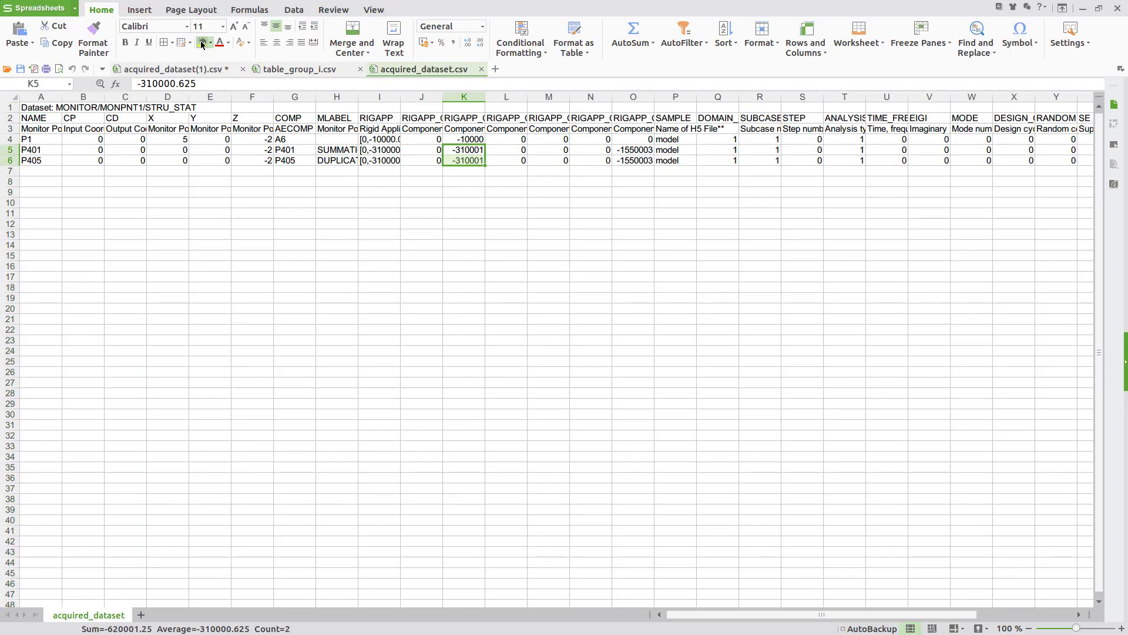
left_click(202, 44)
- Highlight the P401 and P405 Component 6 values in yellow, filling cells O5:O7
scroll(821, 215, "up", 6)
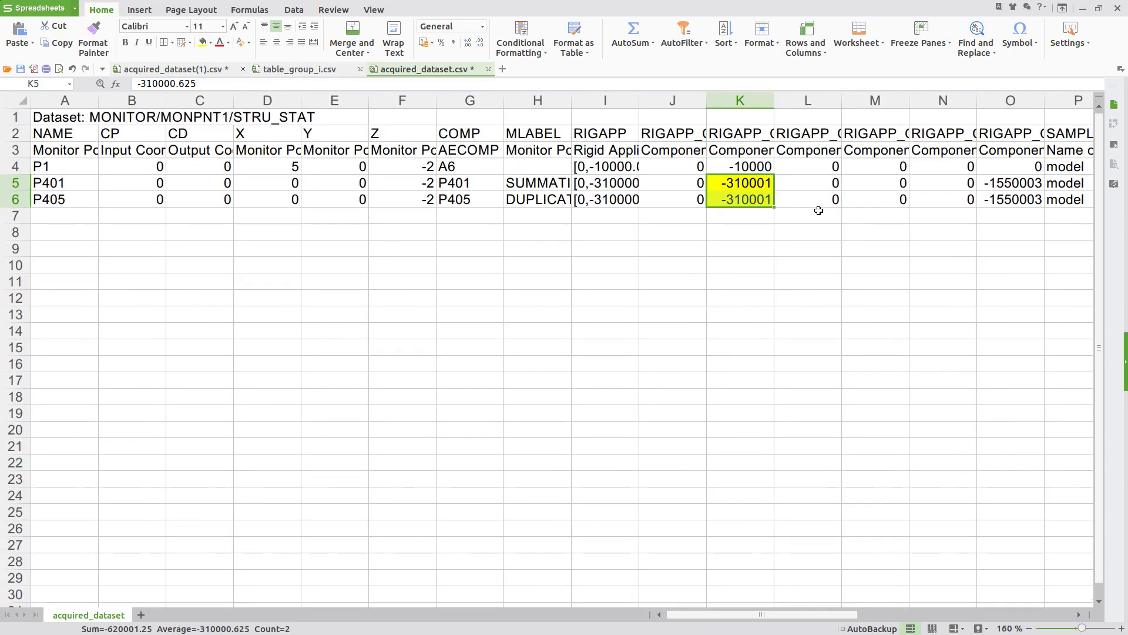
scroll(901, 321, "right", 8)
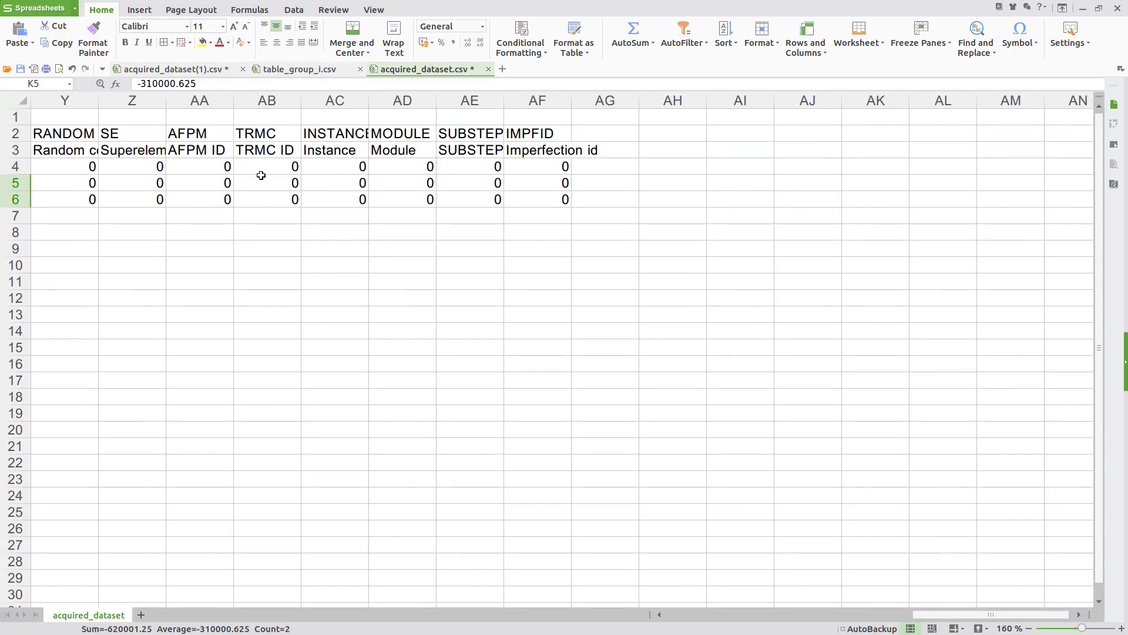
scroll(261, 176, "left", 8)
left_click_drag(991, 186, 980, 213)
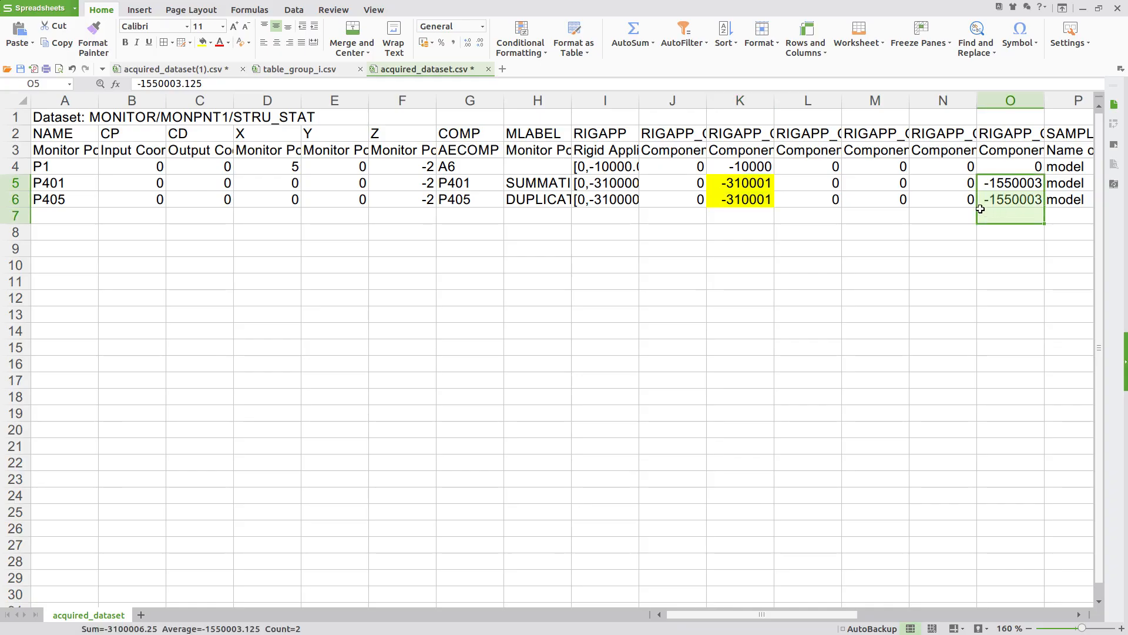
left_click(202, 44)
left_click(968, 235)
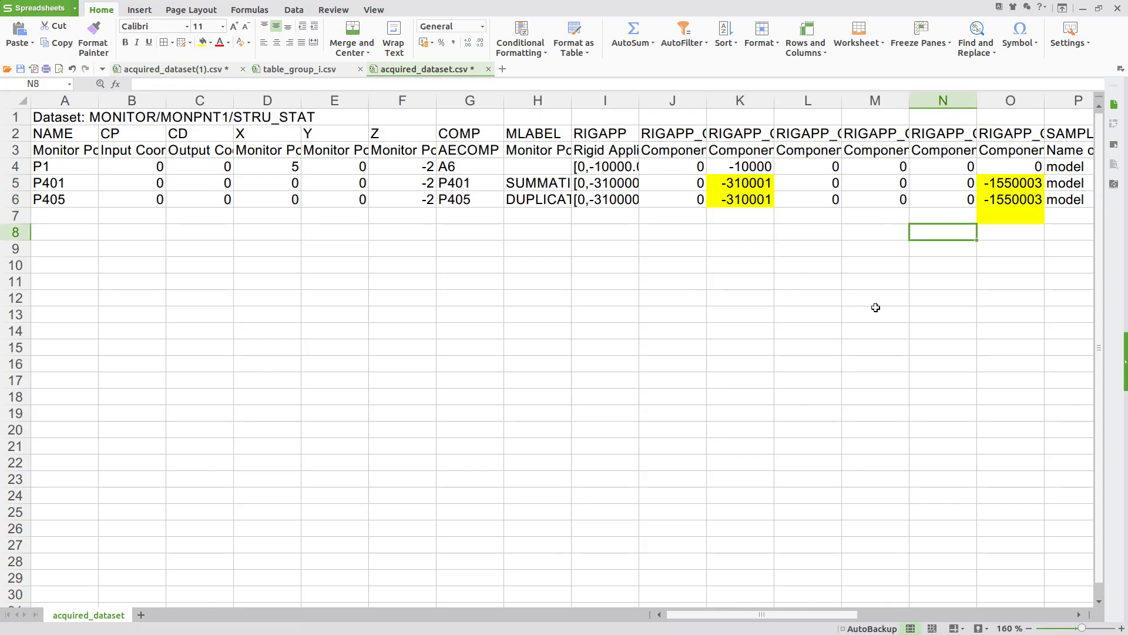
- Mark the agenda item "Output Results to CSV" with an x in the new 2 file in Notepad++
key("alt+Tab")
left_click(127, 57)
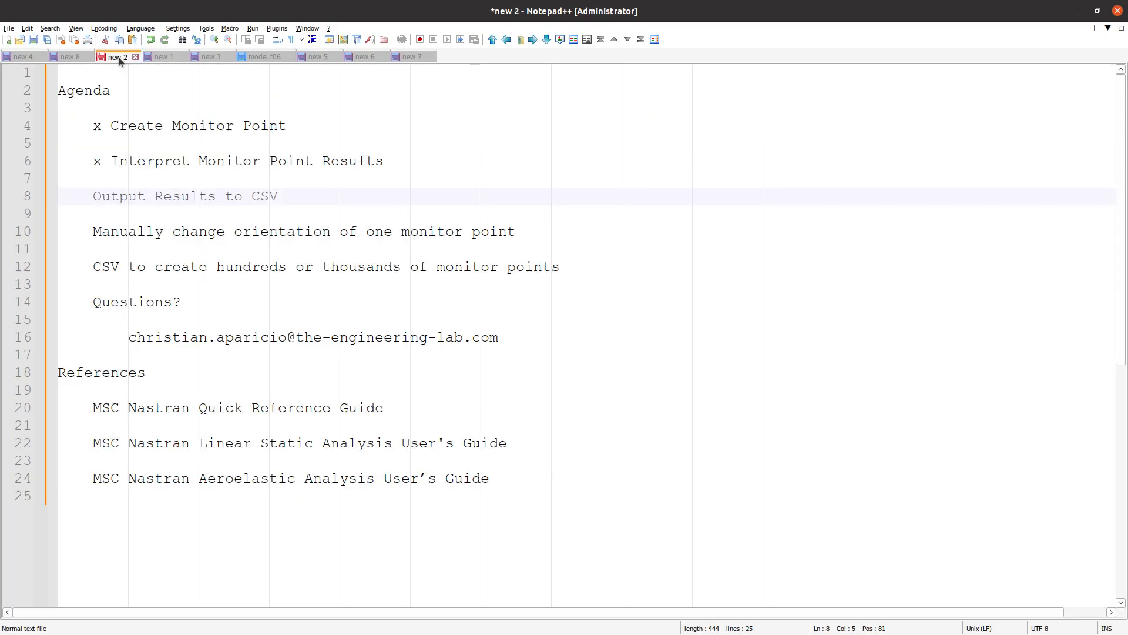
key("alt+Tab")
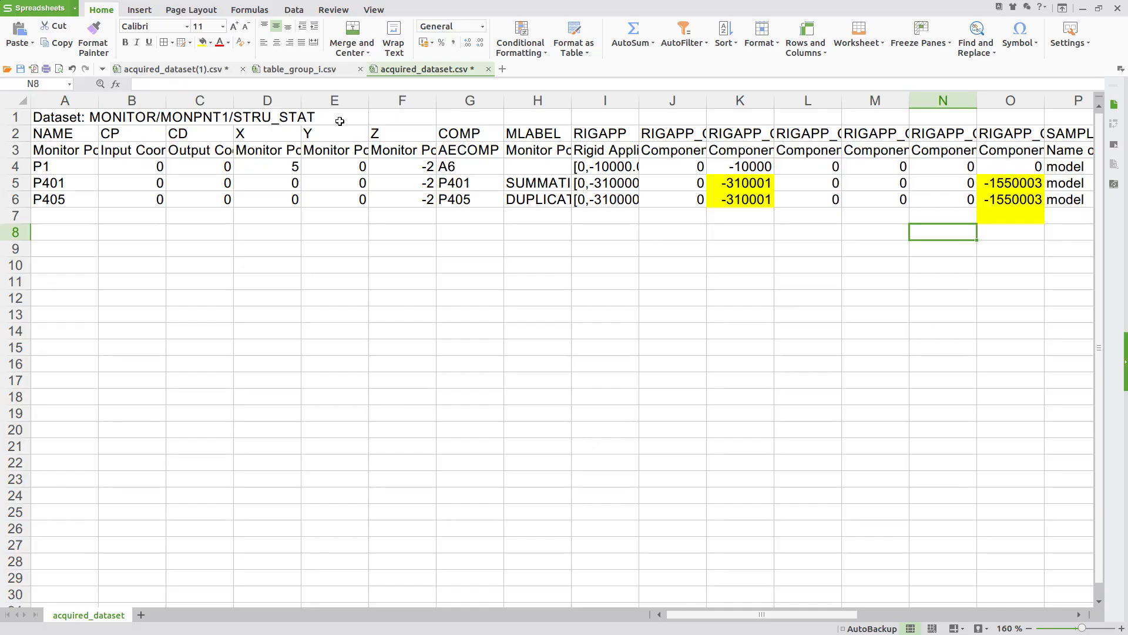
left_click(300, 69)
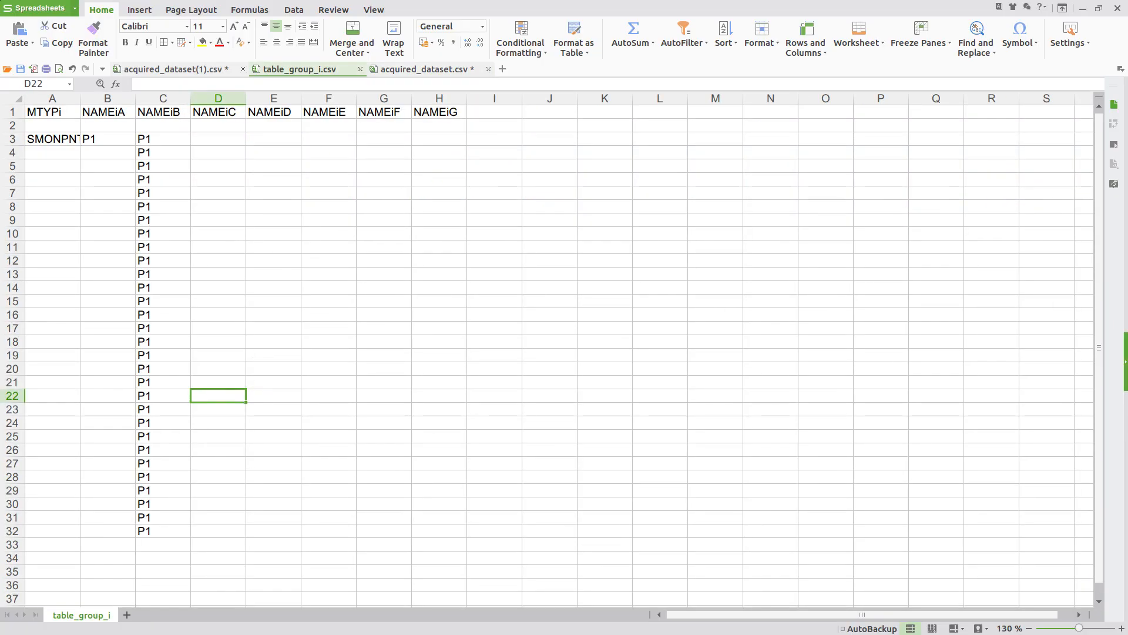
key("alt+Tab")
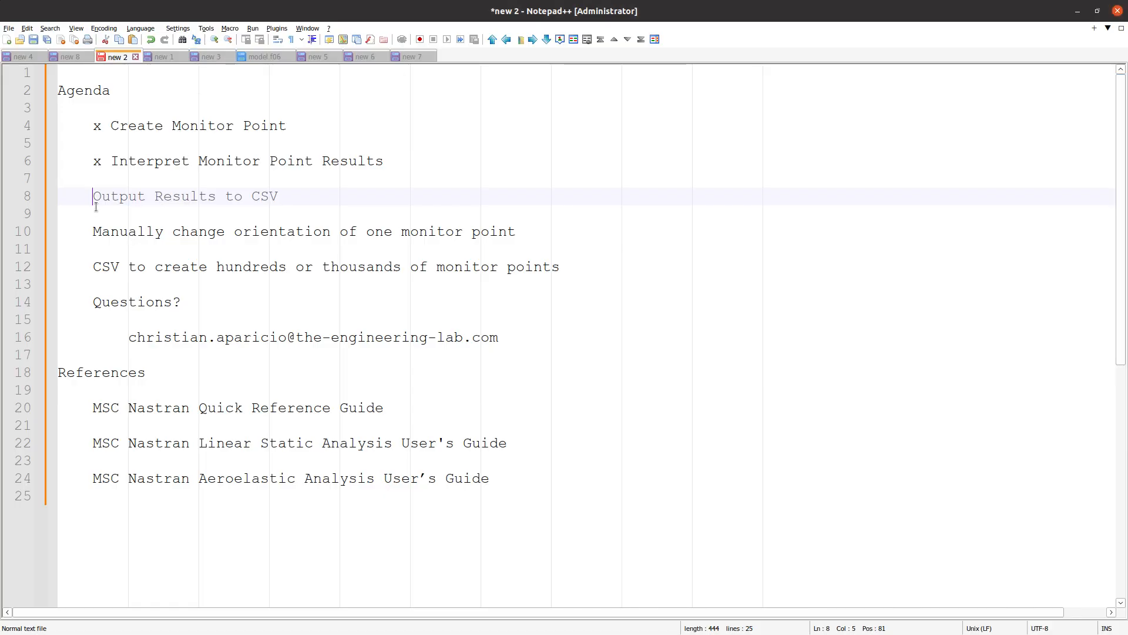
type("x")
left_click(94, 231)
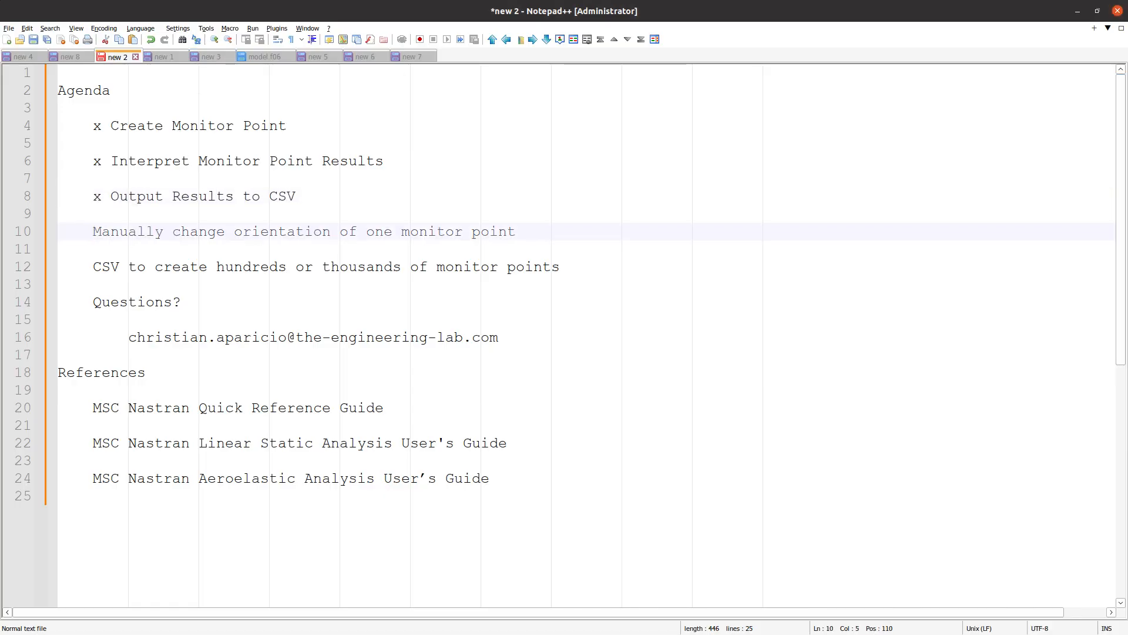
- In the browser's Viewer, open the Model Display Panel and turn off the detail of MONSUMT P401, keeping its elements displayed
key("alt+Tab")
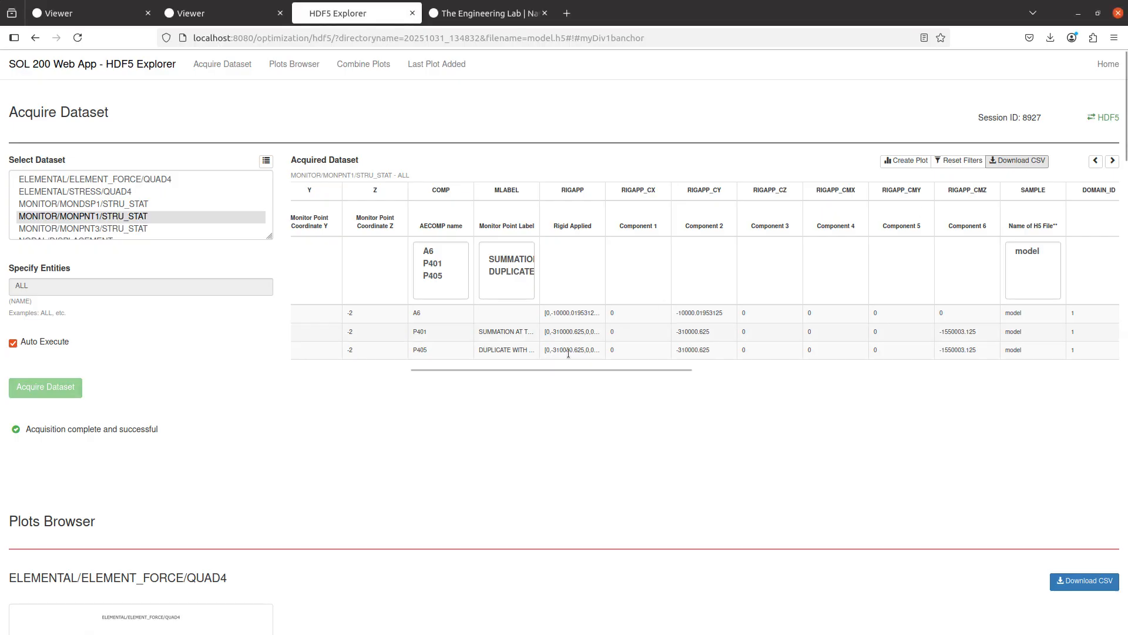
left_click(188, 13)
left_click(1100, 74)
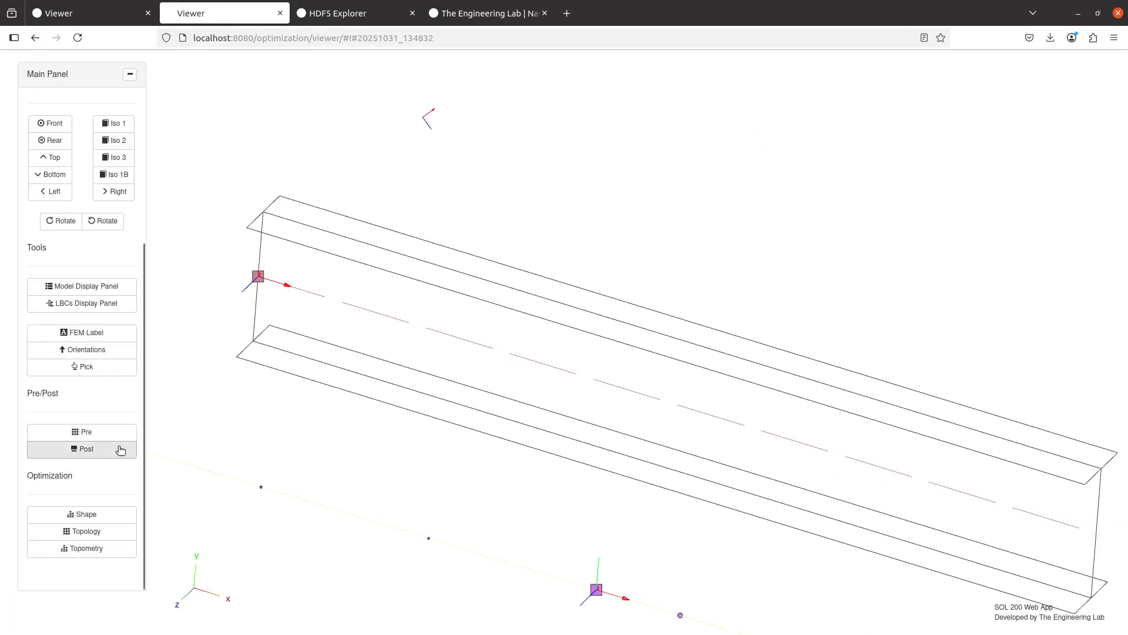
left_click(108, 288)
left_click(1026, 494)
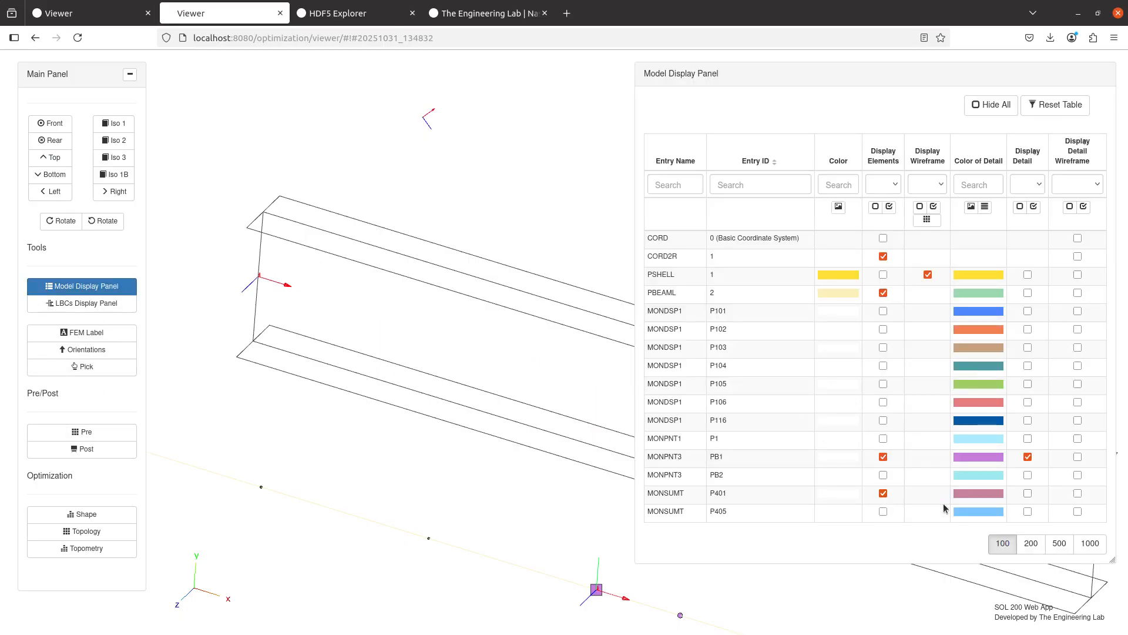
left_click(884, 492)
left_click(883, 493)
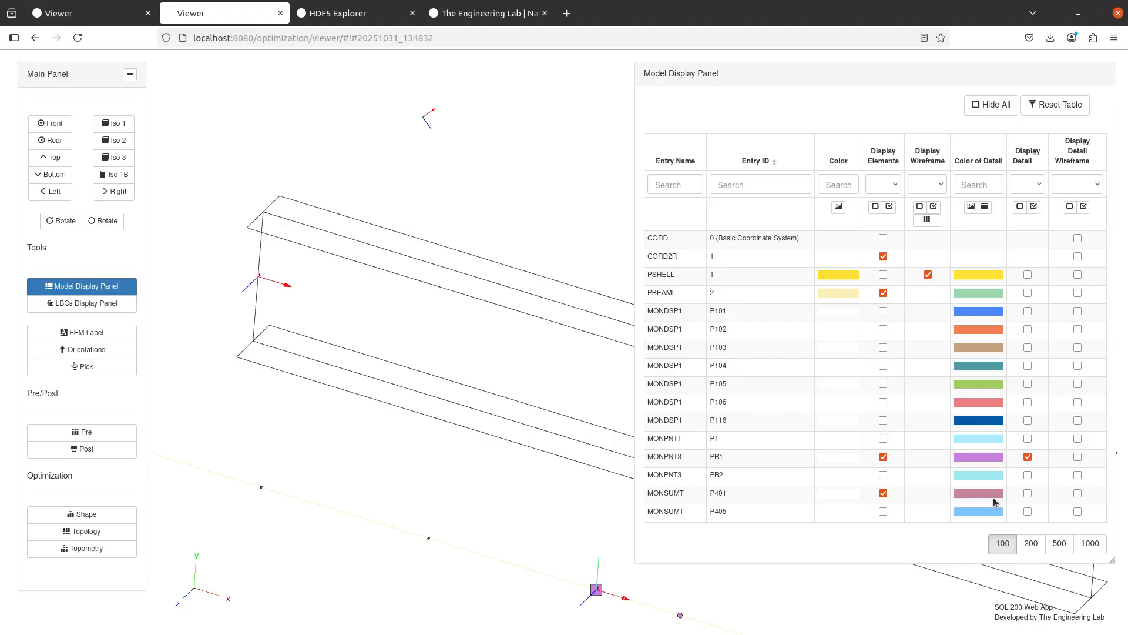
- Turn on the detail display of MONSUMT P401 and examine its location at the root of the beam
left_click(1027, 494)
left_click_drag(404, 361, 365, 352)
left_click_drag(294, 271, 179, 404)
scroll(496, 432, "up", 4)
scroll(458, 319, "up", 3)
scroll(458, 323, "down", 3)
left_click_drag(357, 338, 462, 330)
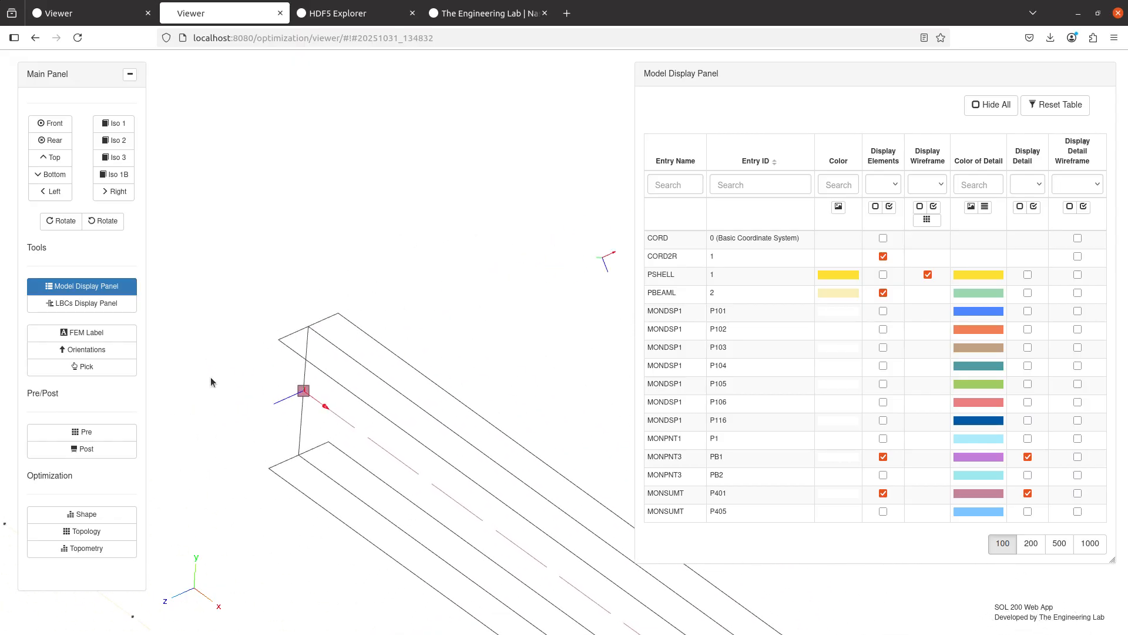
- Open the MONSUMT bulk data entries in Pre, bring their X, Y and Z fields into view, and narrow the panel to reveal the model
left_click(103, 438)
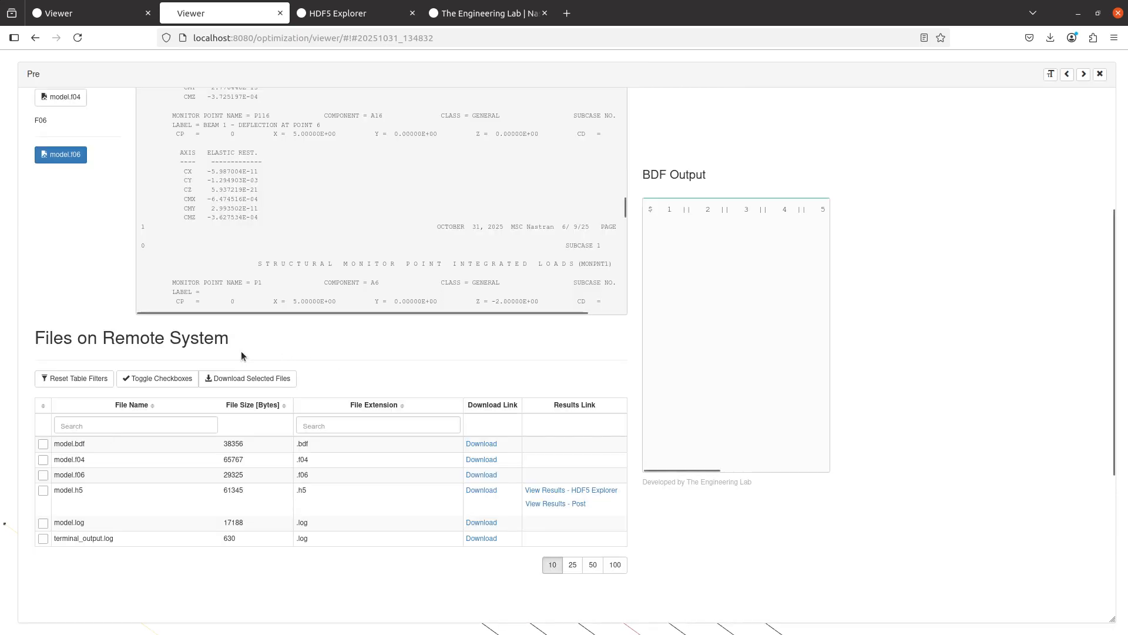
left_click(167, 121)
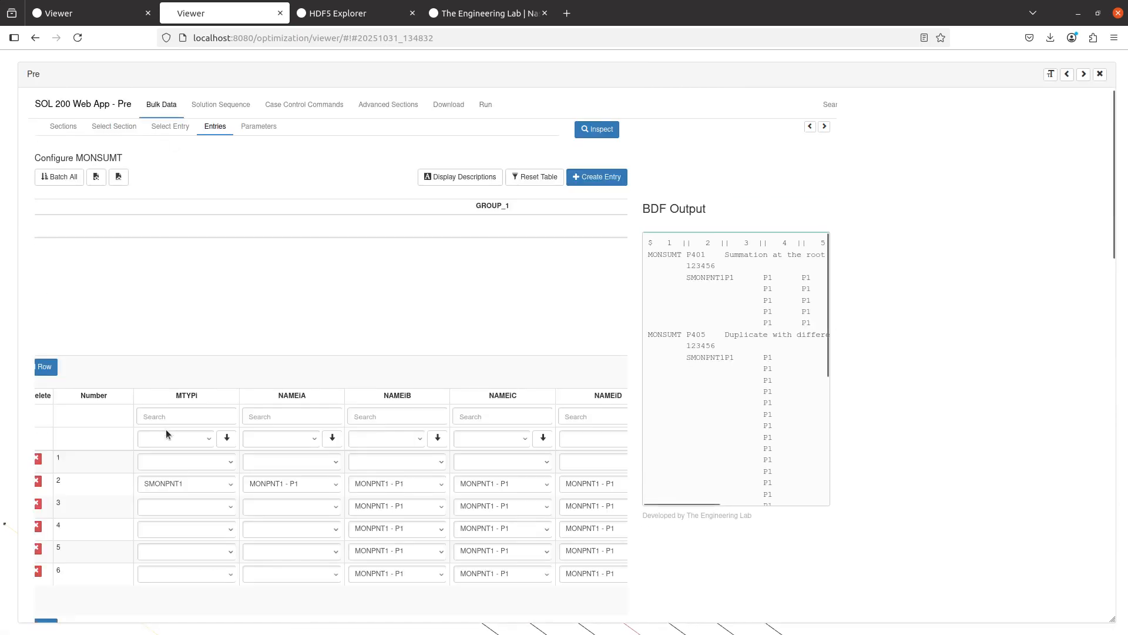
scroll(165, 429, "down", 6)
scroll(165, 428, "up", 2)
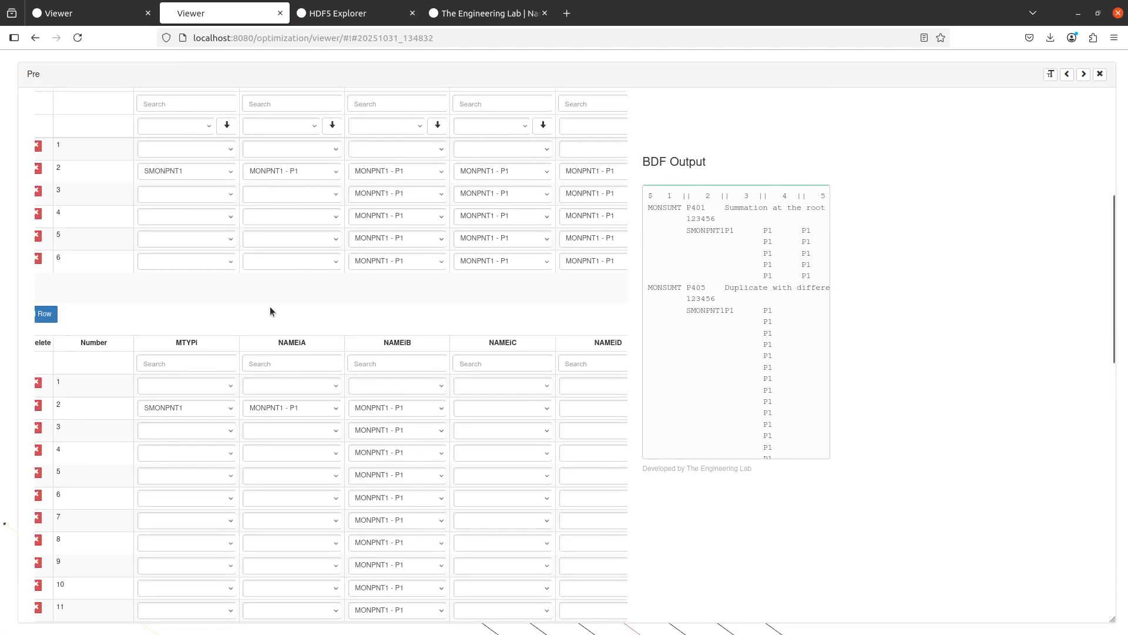
scroll(269, 305, "left", 5)
scroll(273, 298, "left", 2)
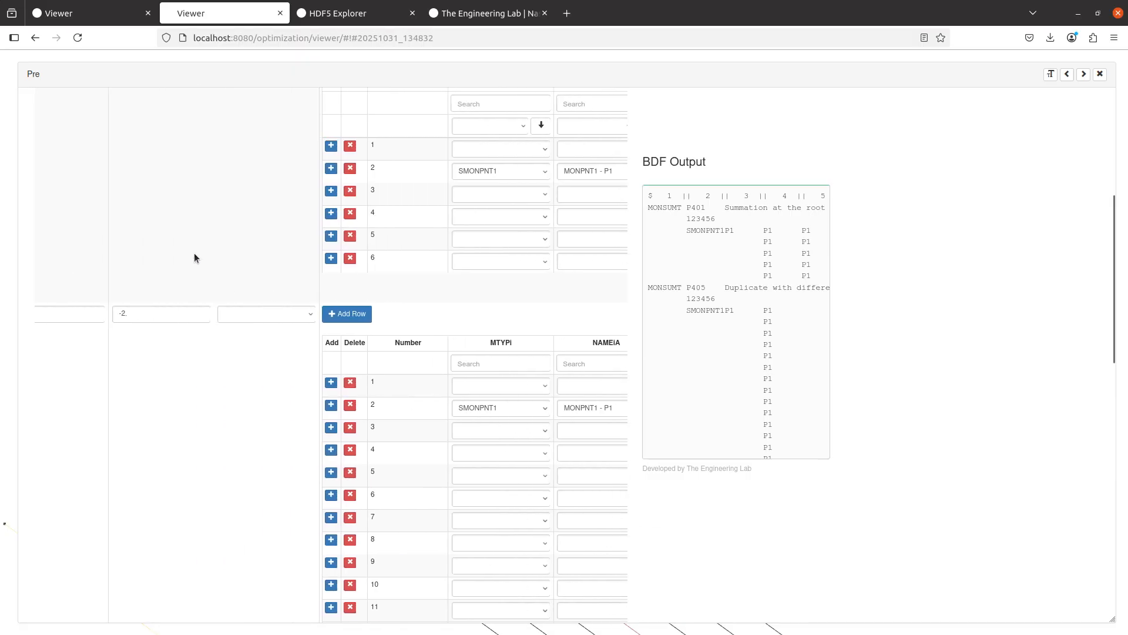
scroll(194, 257, "up", 5)
scroll(198, 267, "left", 2)
scroll(1028, 194, "up", 3)
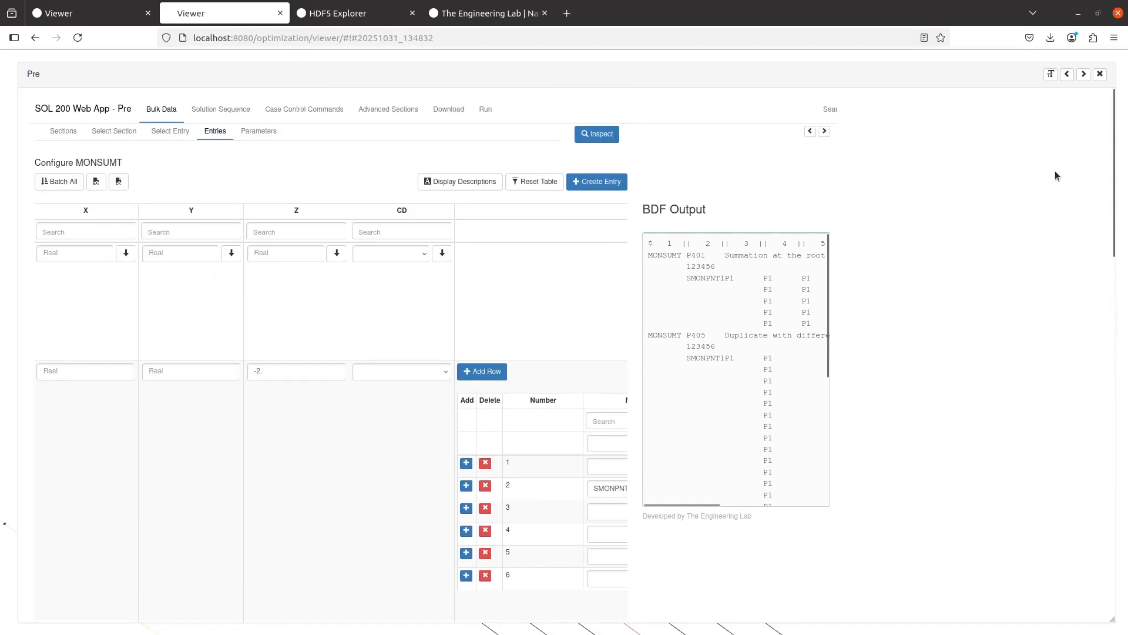
left_click(824, 131)
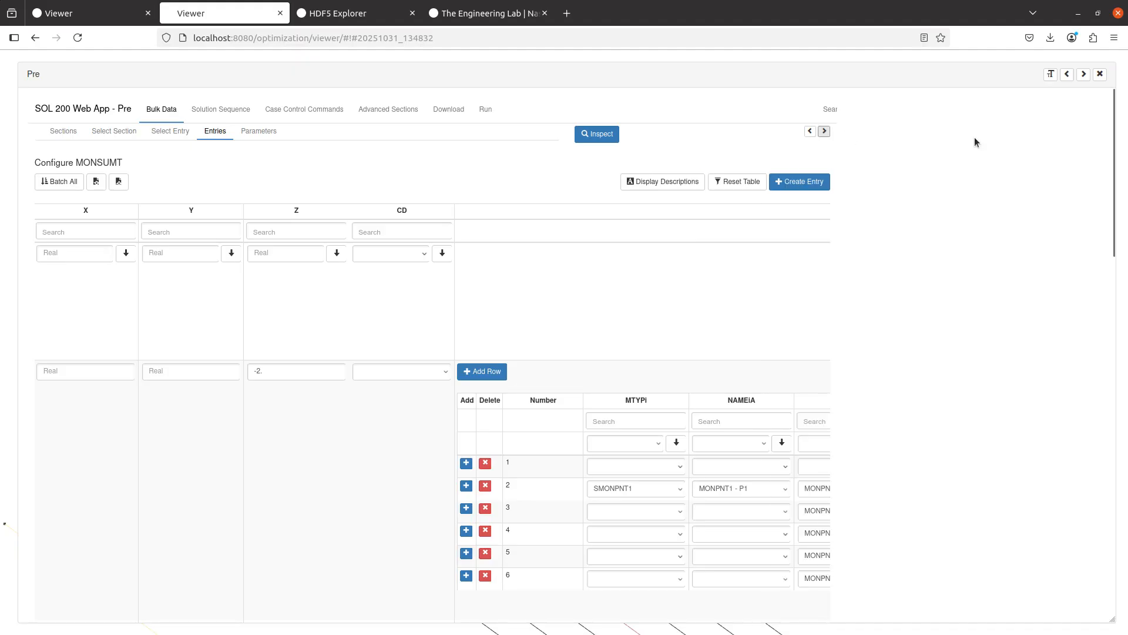
left_click(1084, 75)
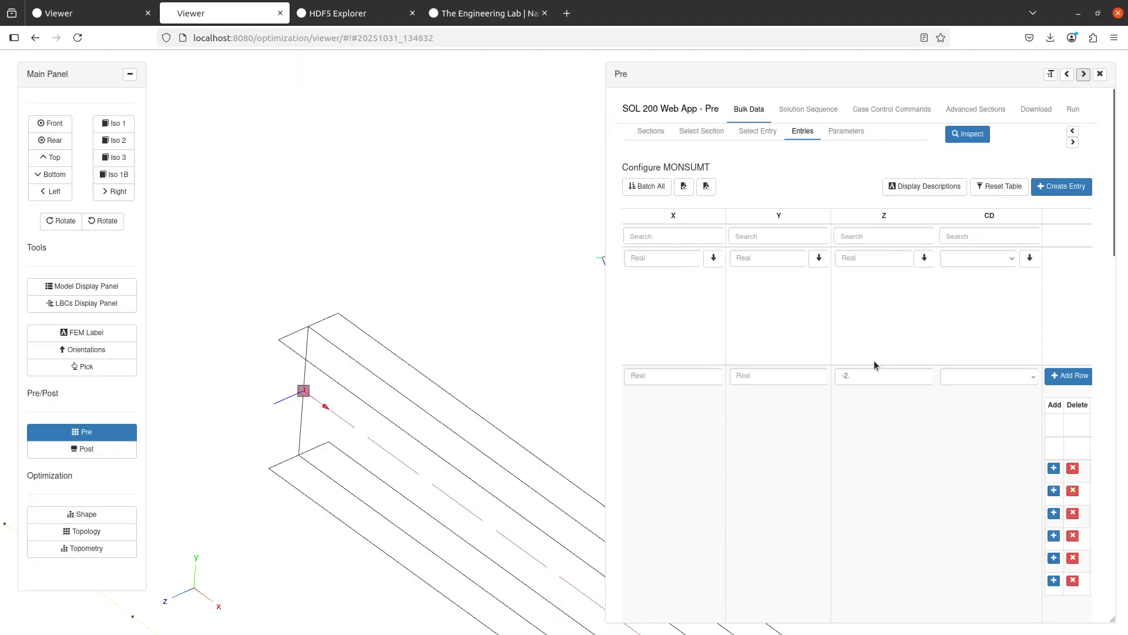
- Set the Z coordinate of MONSUMT P401 to -3., then upload the BDF and immediately run the job
left_click_drag(391, 412, 360, 426)
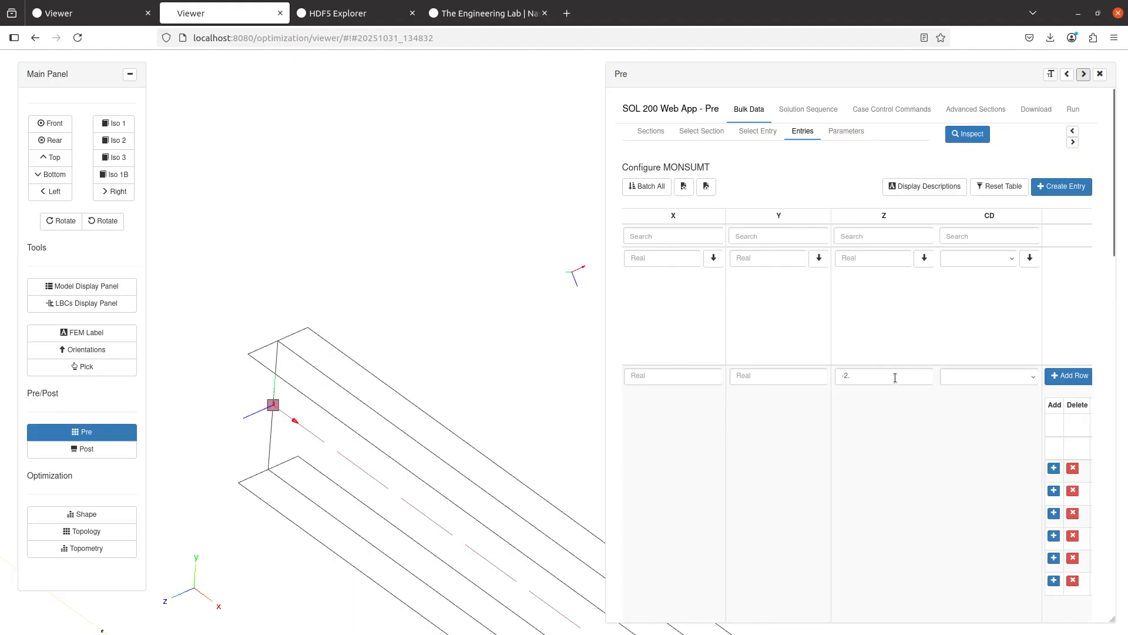
left_click_drag(883, 379, 691, 371)
type("-3.")
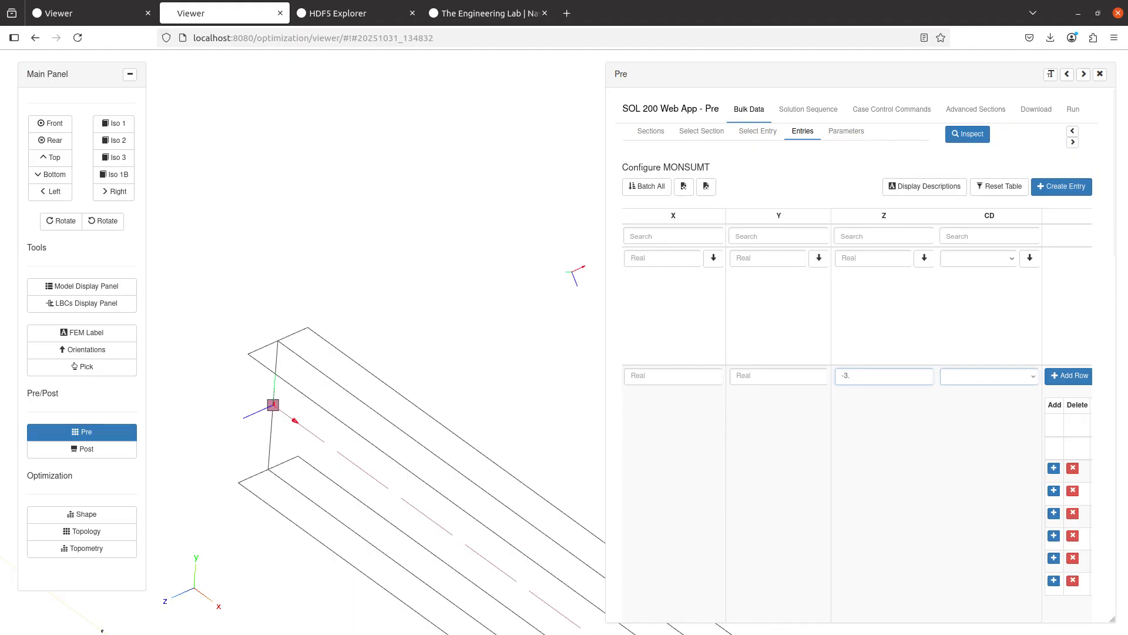
key("Tab")
left_click_drag(329, 403, 287, 414)
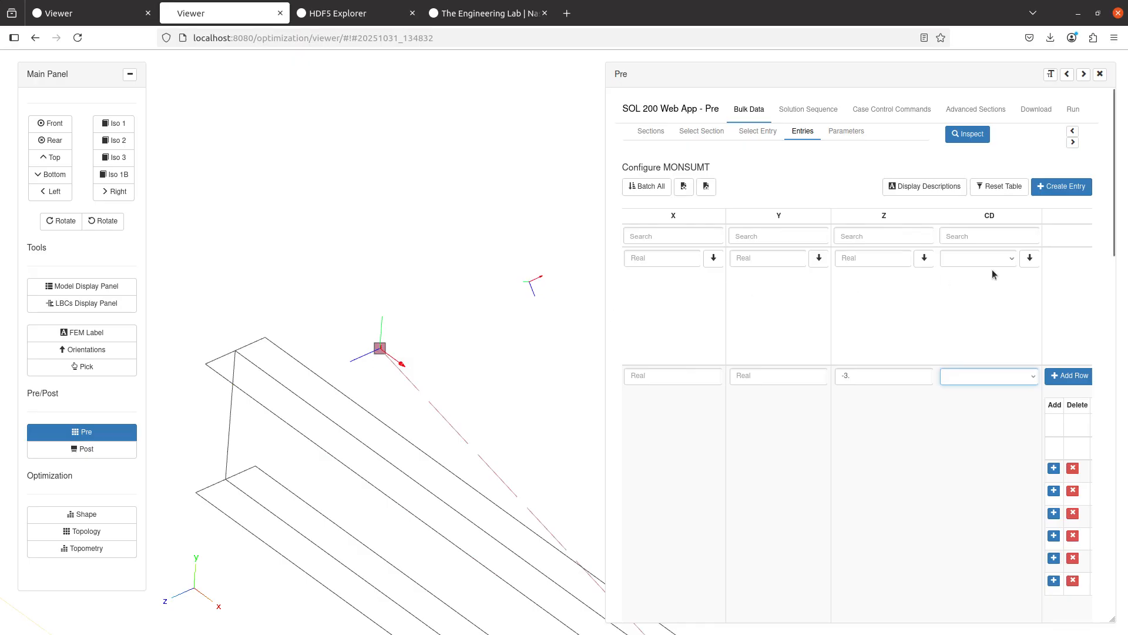
left_click(1035, 111)
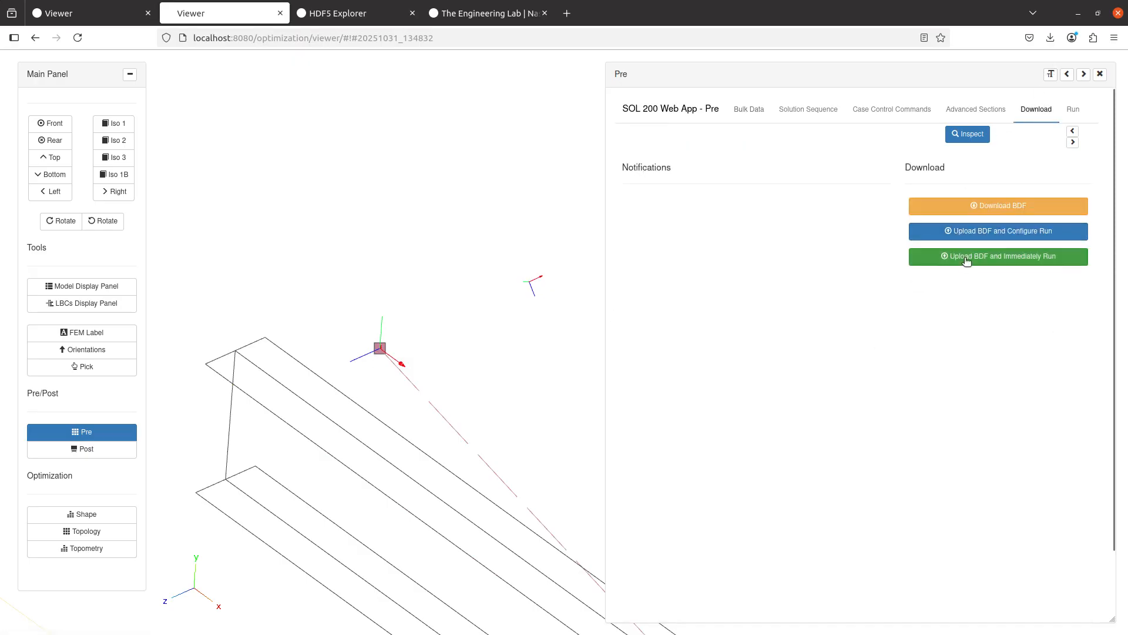
left_click(967, 257)
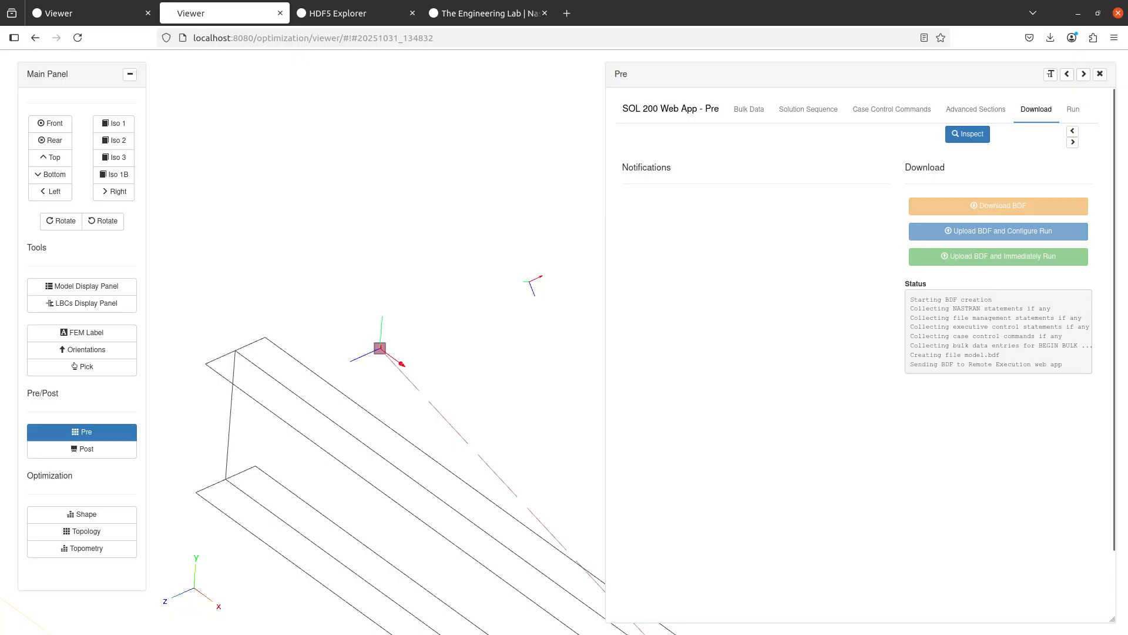
- In the Notepad++ file new 7, delete the P405 monitor point block, keeping the P401 results
key("alt+Tab")
left_click(410, 60)
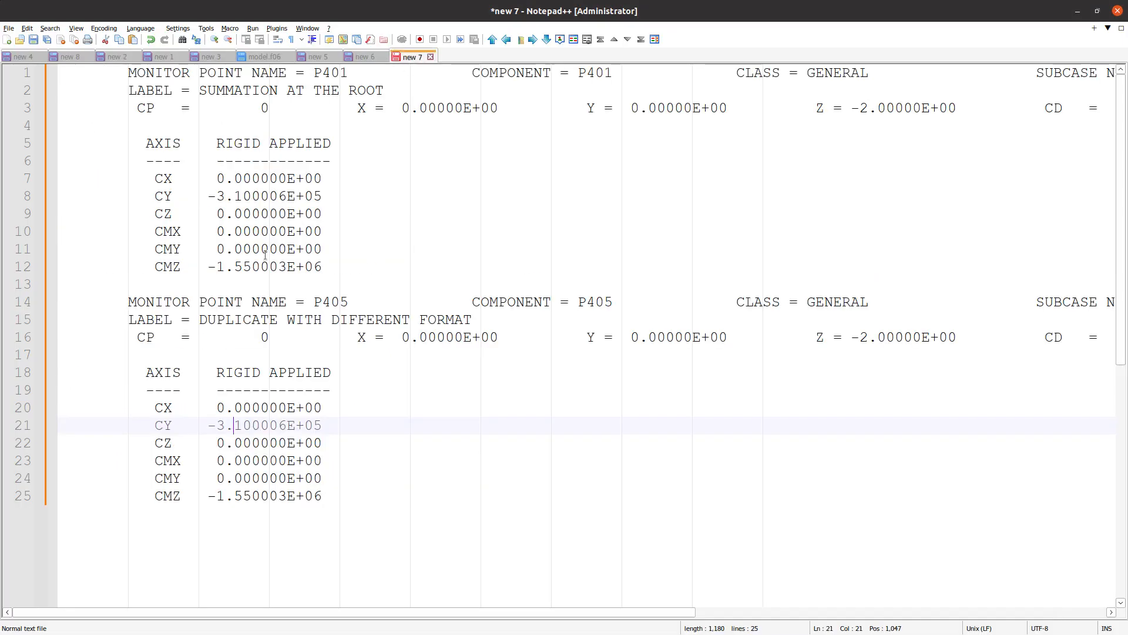
left_click_drag(443, 573, 65, 284)
key("Delete")
left_click_drag(393, 271, 59, 69)
left_click(320, 262)
key("Up")
key("Up")
key("Up")
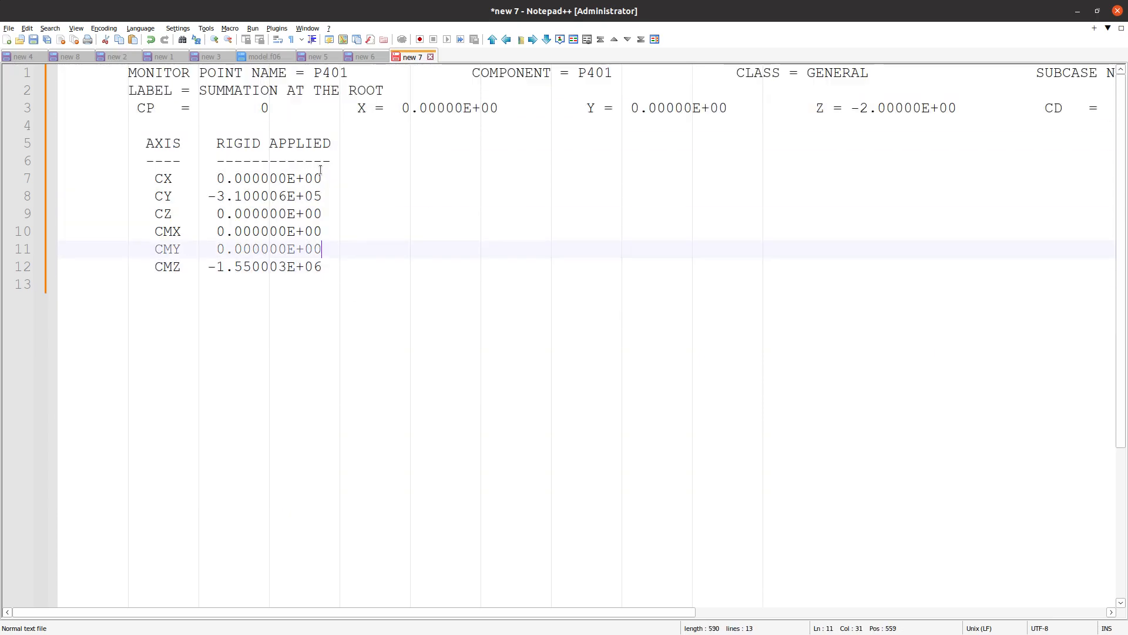
- Insert the heading "Monitor point at the root" followed by a blank line above the P401 results
key("ctrl+Home")
key("Return")
key("Up")
type("M")
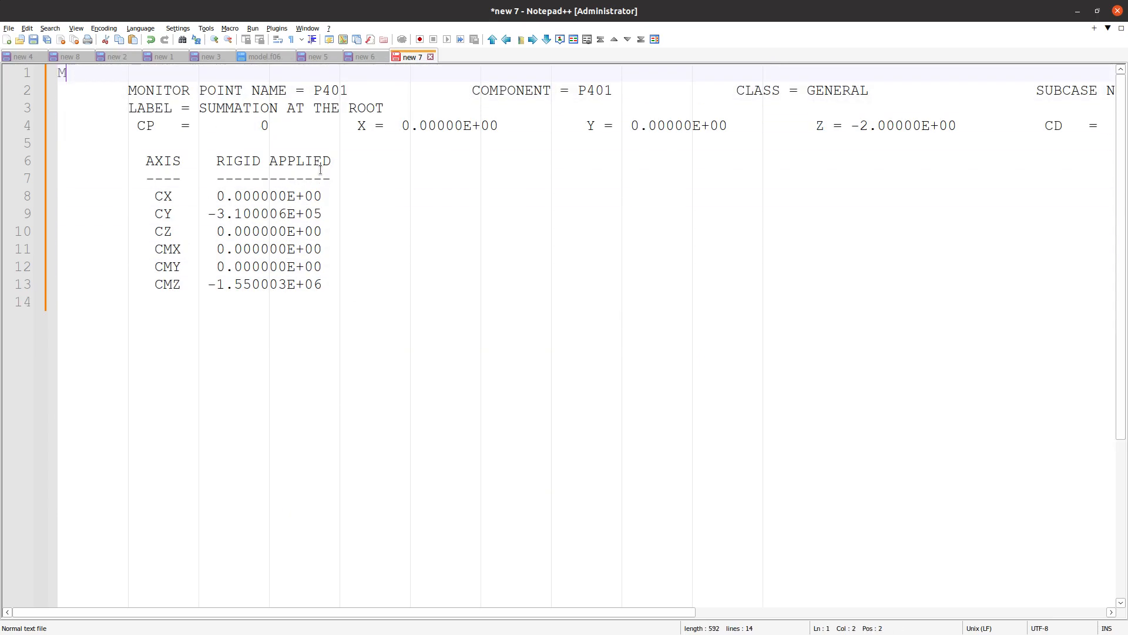
type("onitor point at the")
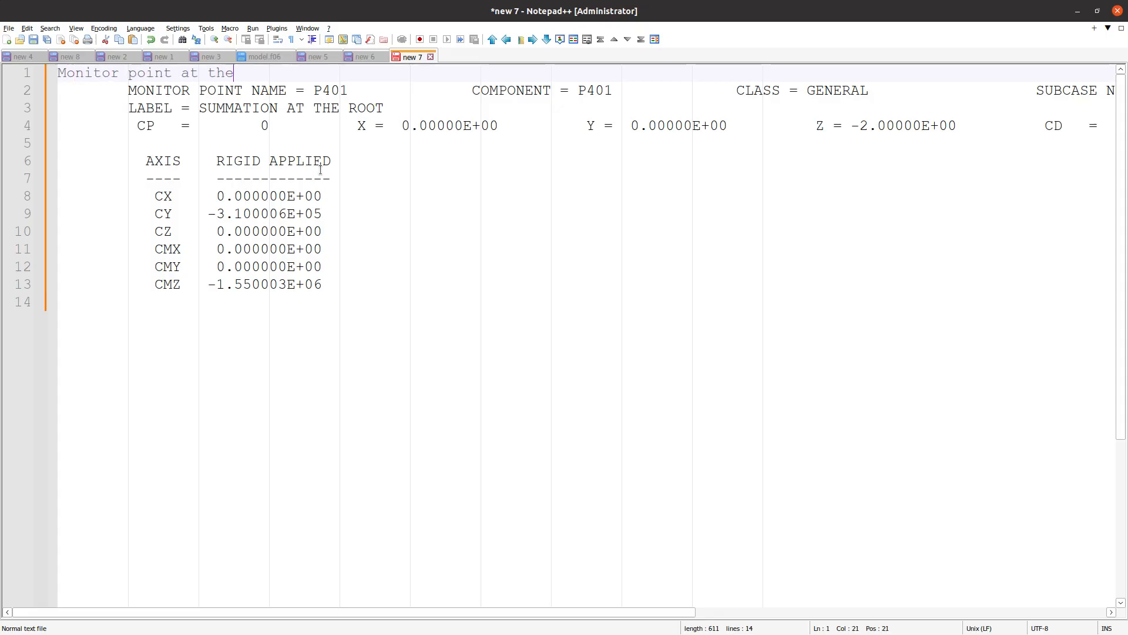
type(" root")
key("Return")
key("Down")
key("Down")
key("Down")
key("Down")
key("Down")
key("Down")
key("Down")
key("Down")
key("Down")
key("Down")
key("Down")
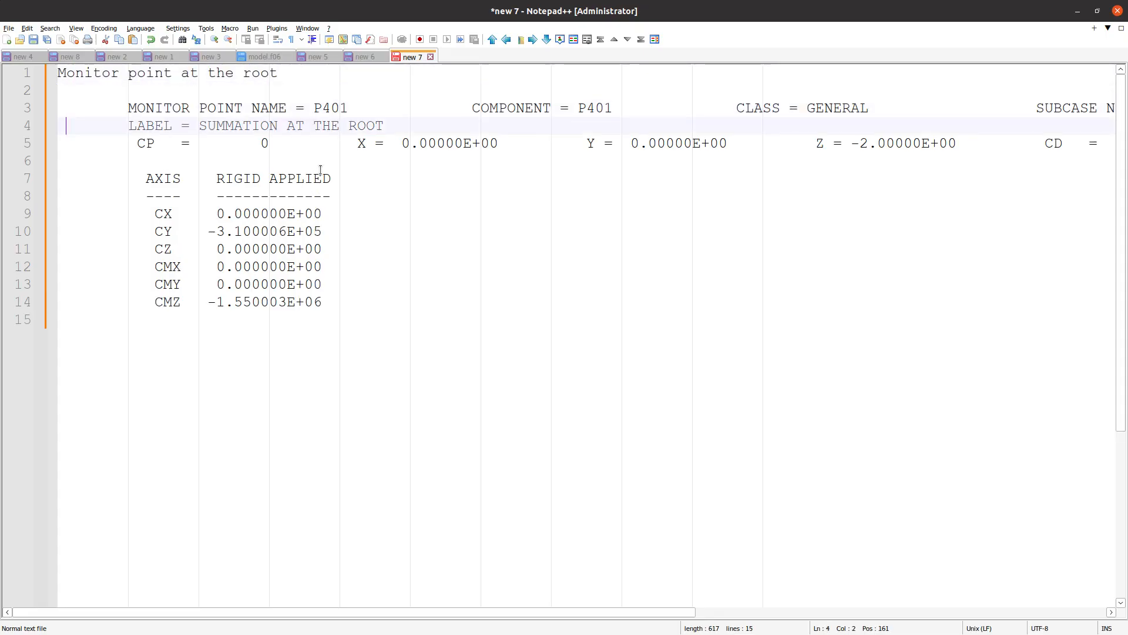
key("Down")
key("Down")
key("Up")
key("Up")
key("Up")
key("Up")
key("Up")
key("Up")
key("Up")
key("Up")
key("Up")
key("Up")
key("Up")
key("Up")
key("Up")
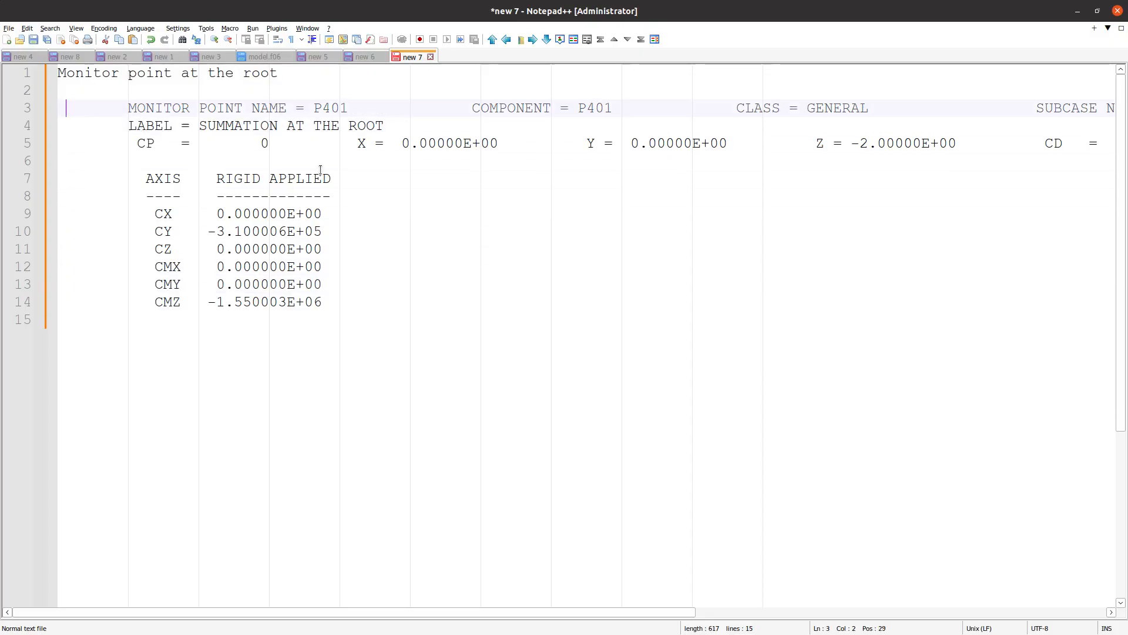
- Append the coordinates (0, 0, -2) to the "Monitor point at the root" heading
key("Left")
type("(0,")
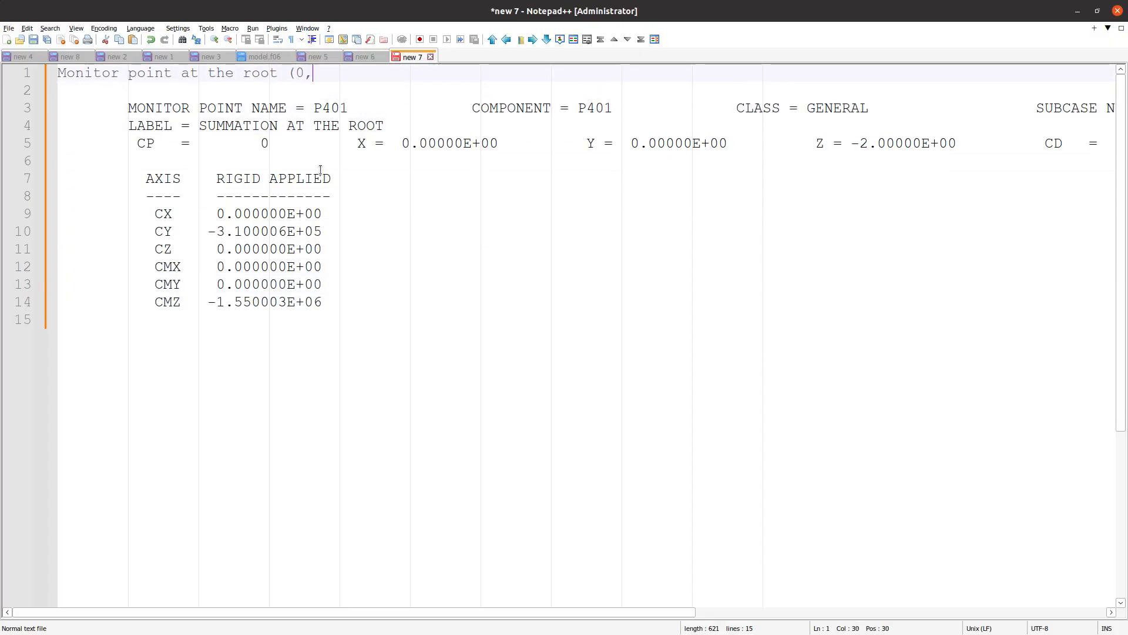
type(" 0, -2)")
key("Left")
key("Left")
key("Left")
key("Left")
key("Left")
key("shift+Right")
- Add the heading "New position (0, 0, -3)" below the P401 results, separated by a blank line
key("ctrl+End")
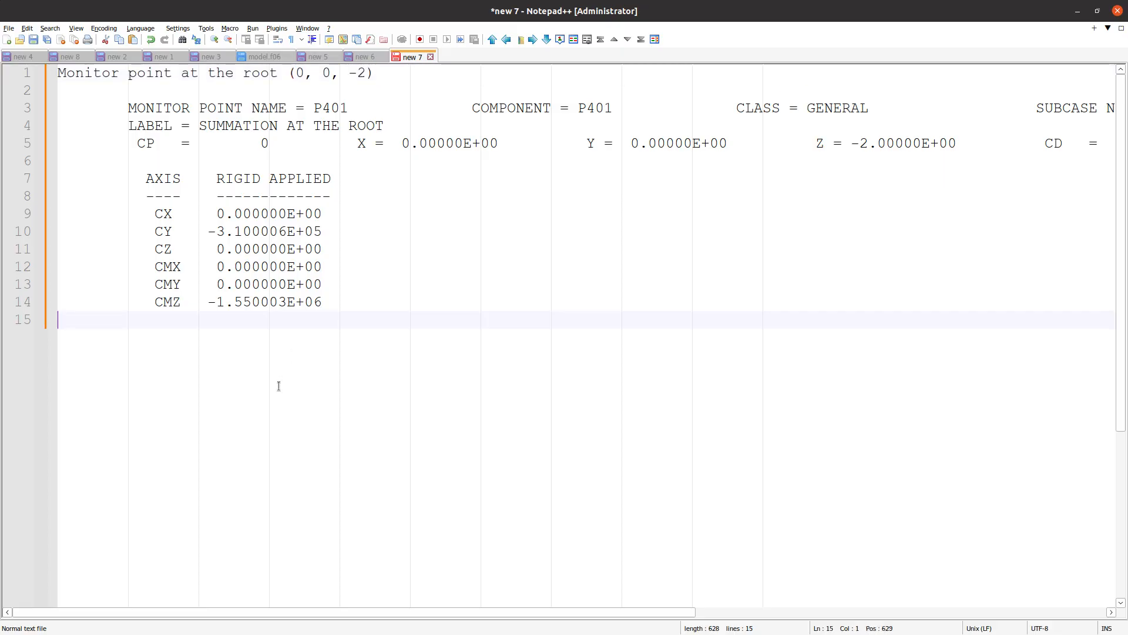
key("Return")
type("New position")
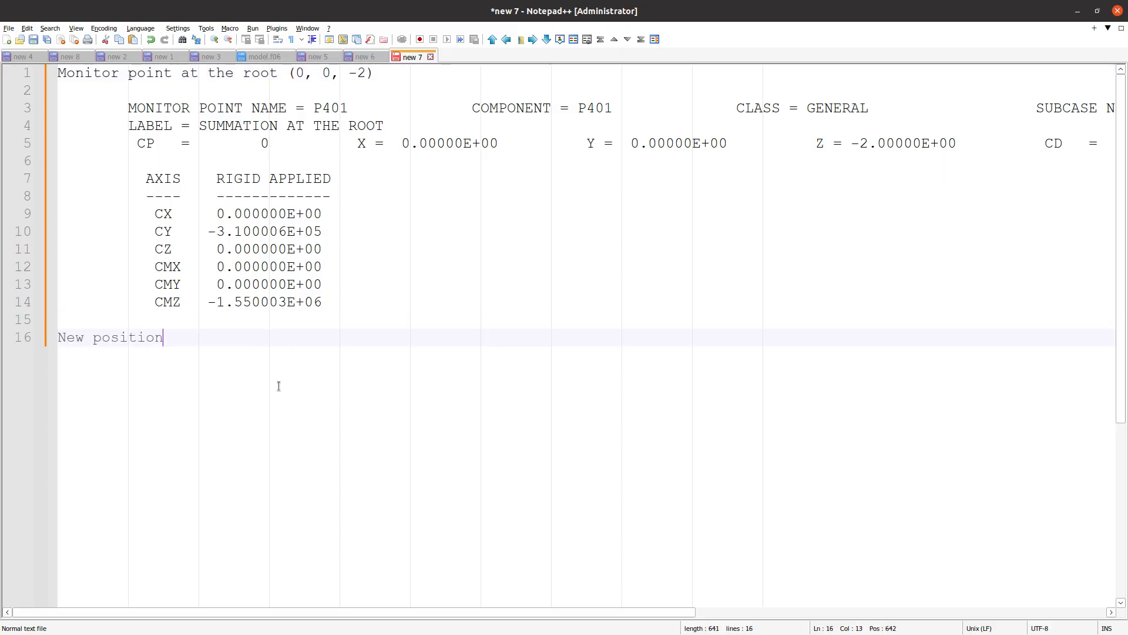
type(" (0, 0, -3)")
key("Return")
- Switch to the browser's Viewer, open model.f06 from the new run's result files in Pre, and find p401 in it
key("alt+Tab")
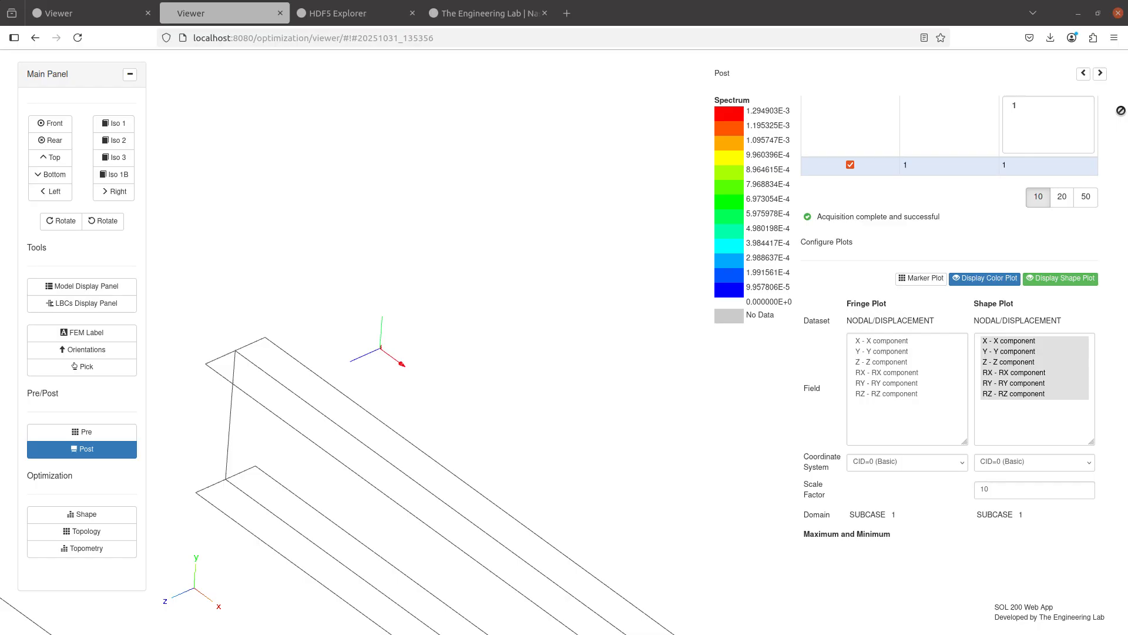
left_click(102, 433)
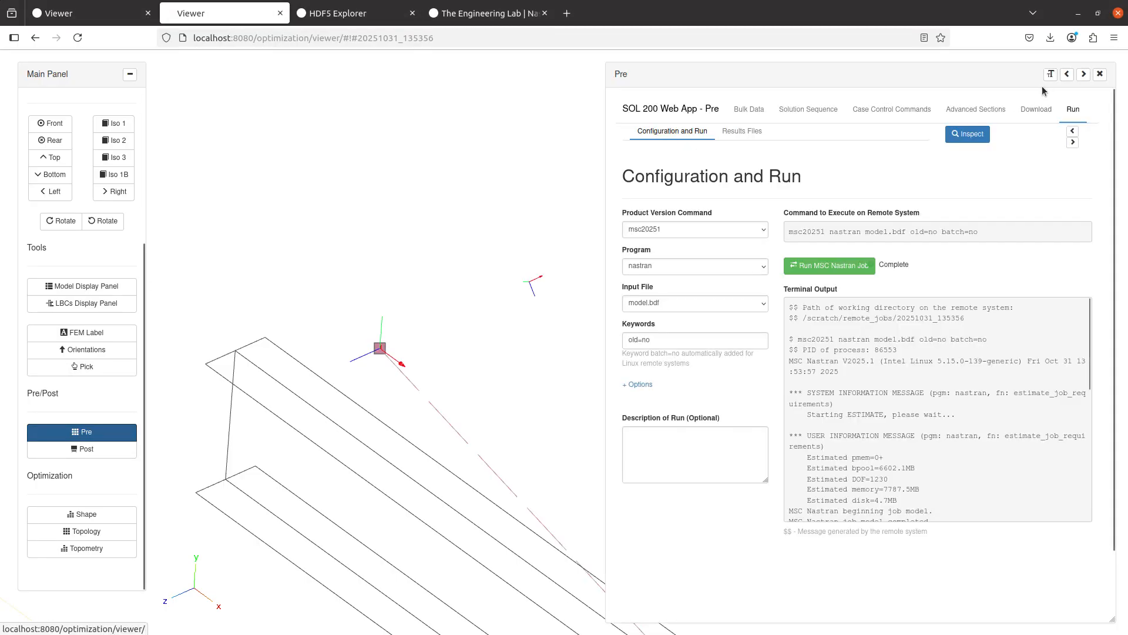
left_click(1066, 75)
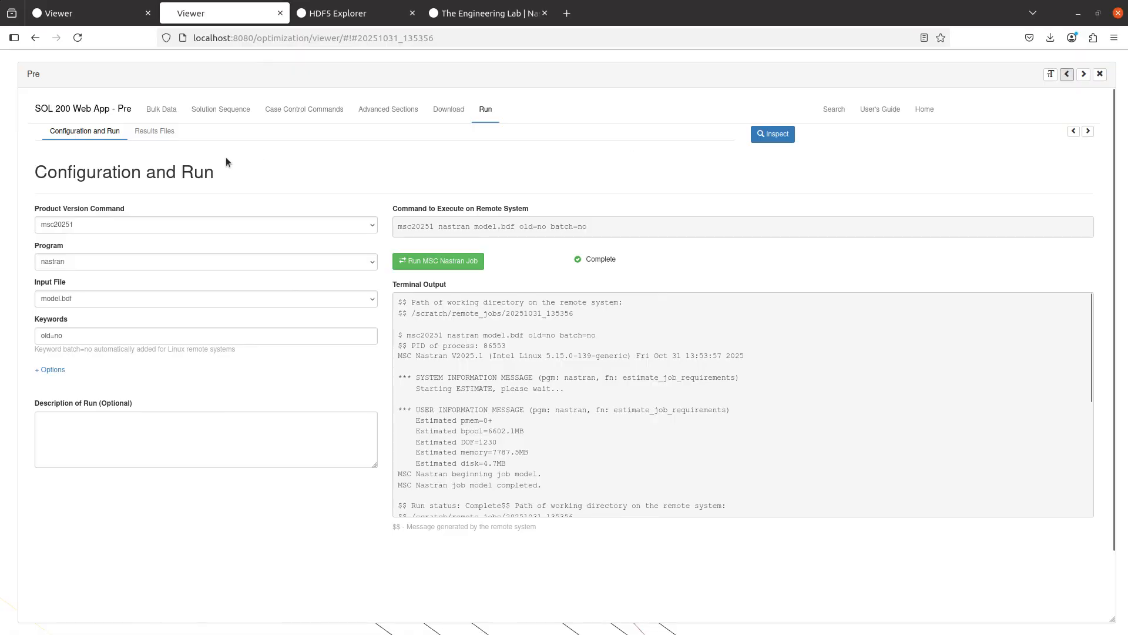
left_click(167, 133)
left_click(81, 385)
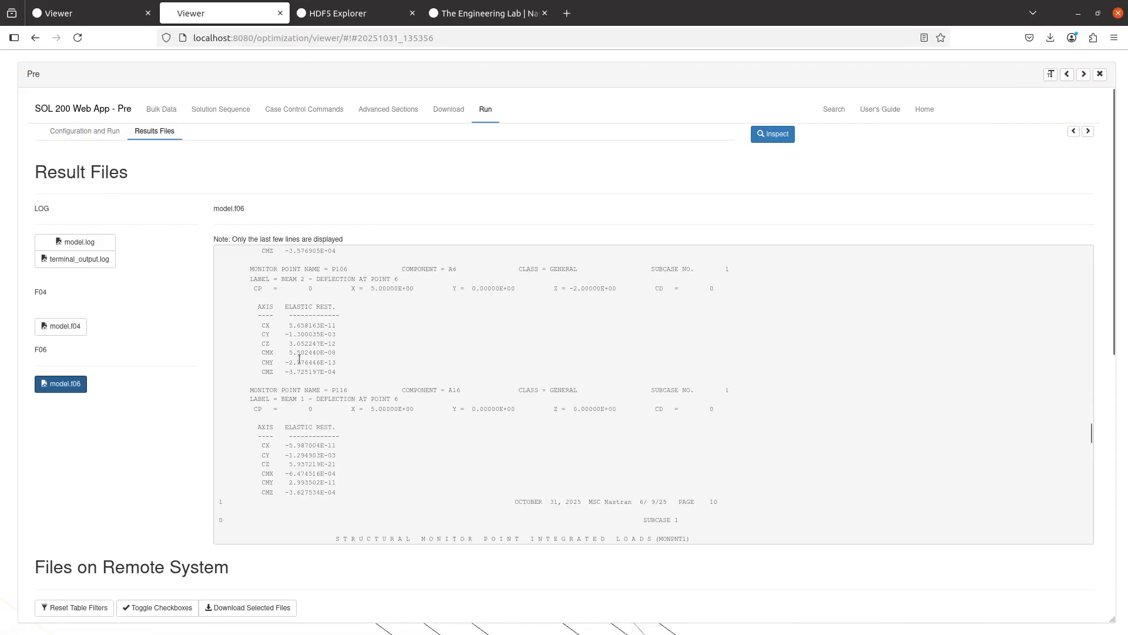
key("ctrl+f")
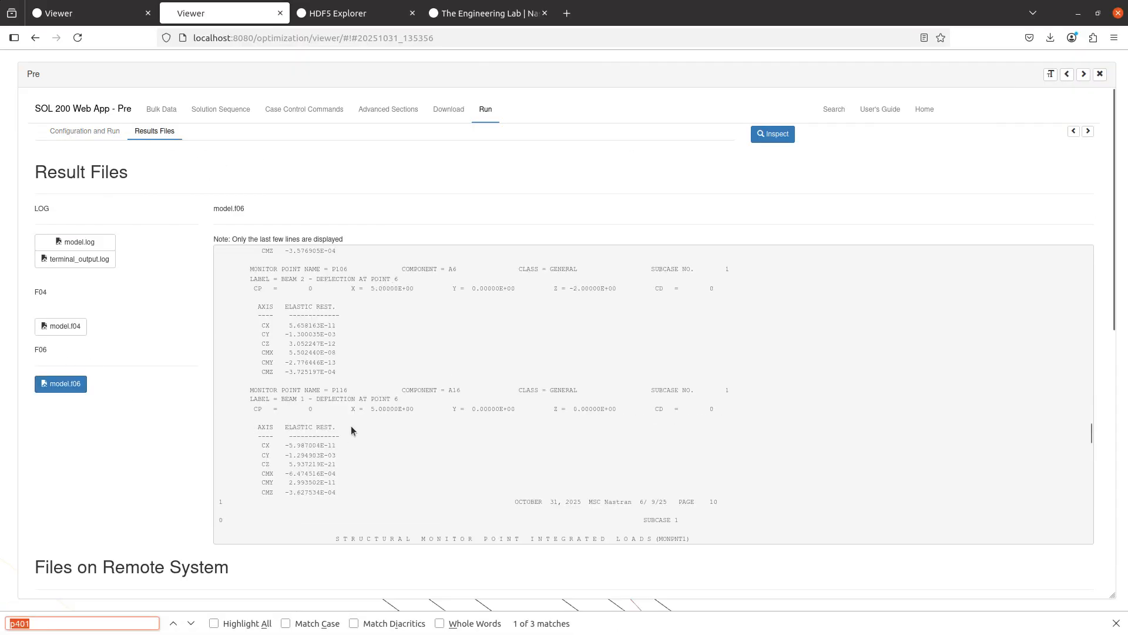
key("Return")
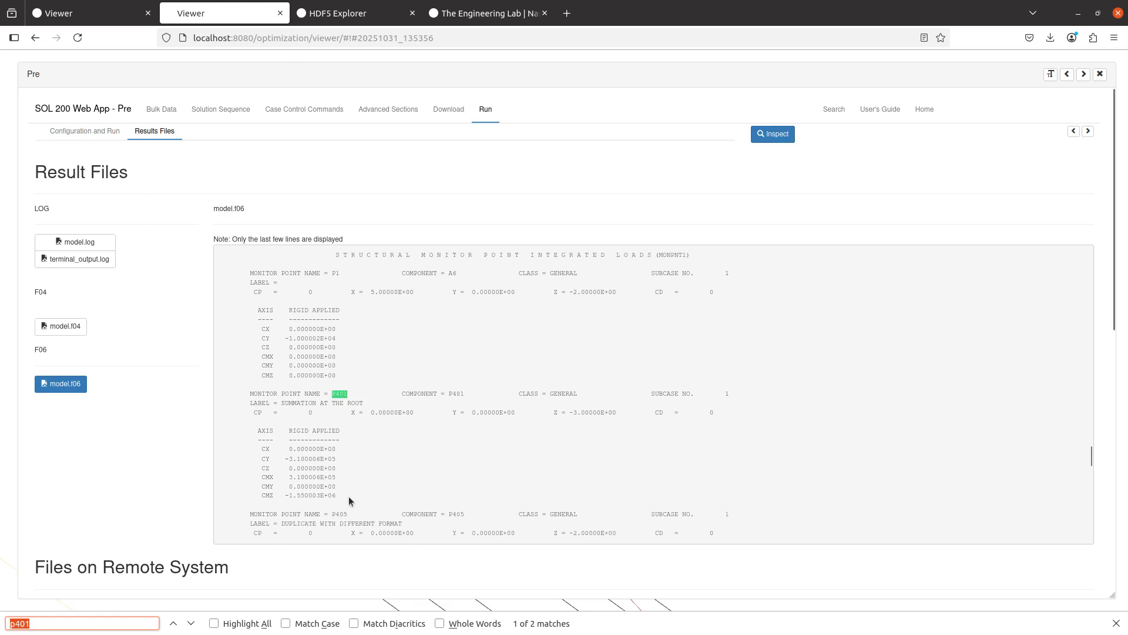
- Copy the P401 block from model.f06 and paste it under the "New position (0, 0, -3)" heading in Notepad++
left_click_drag(348, 496, 204, 383)
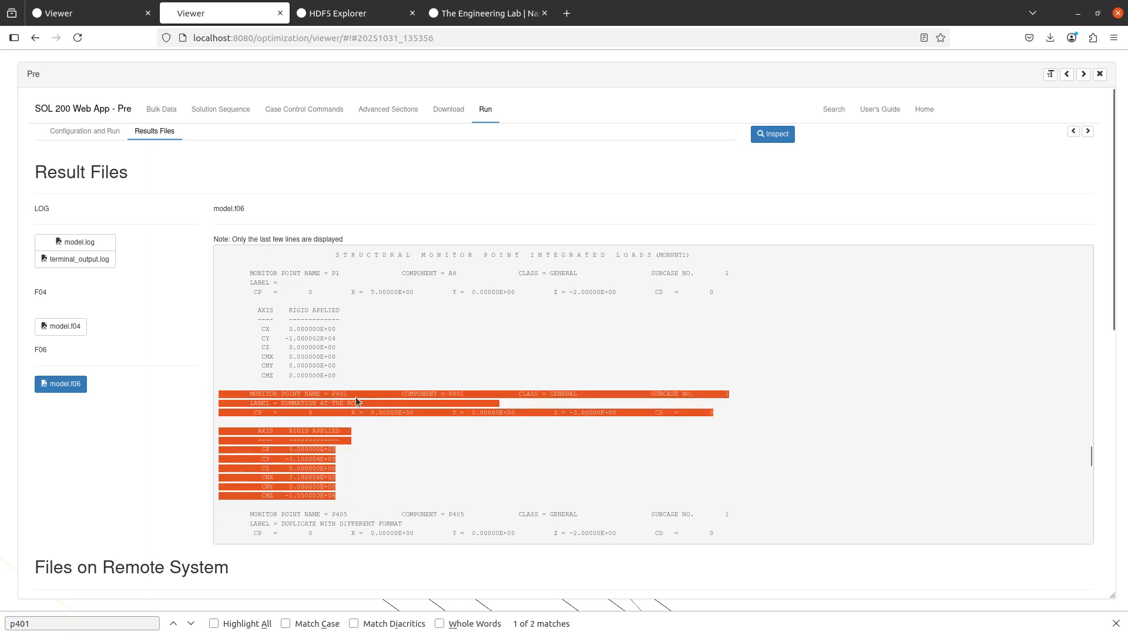
left_click(380, 417)
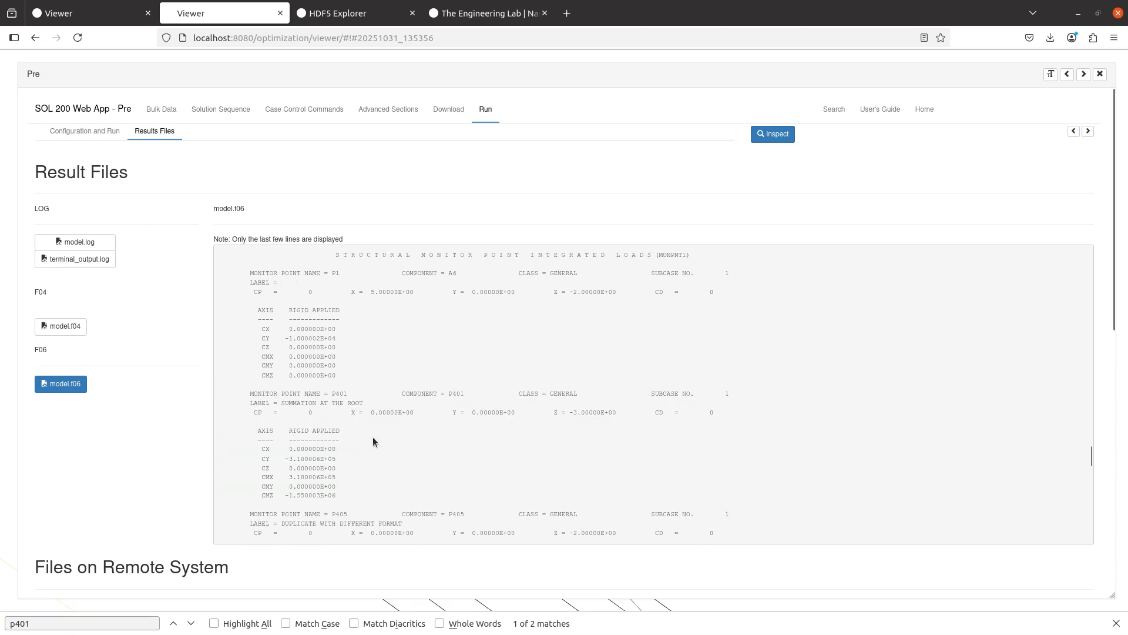
left_click_drag(352, 500, 208, 392)
key("ctrl+c")
right_click(273, 402)
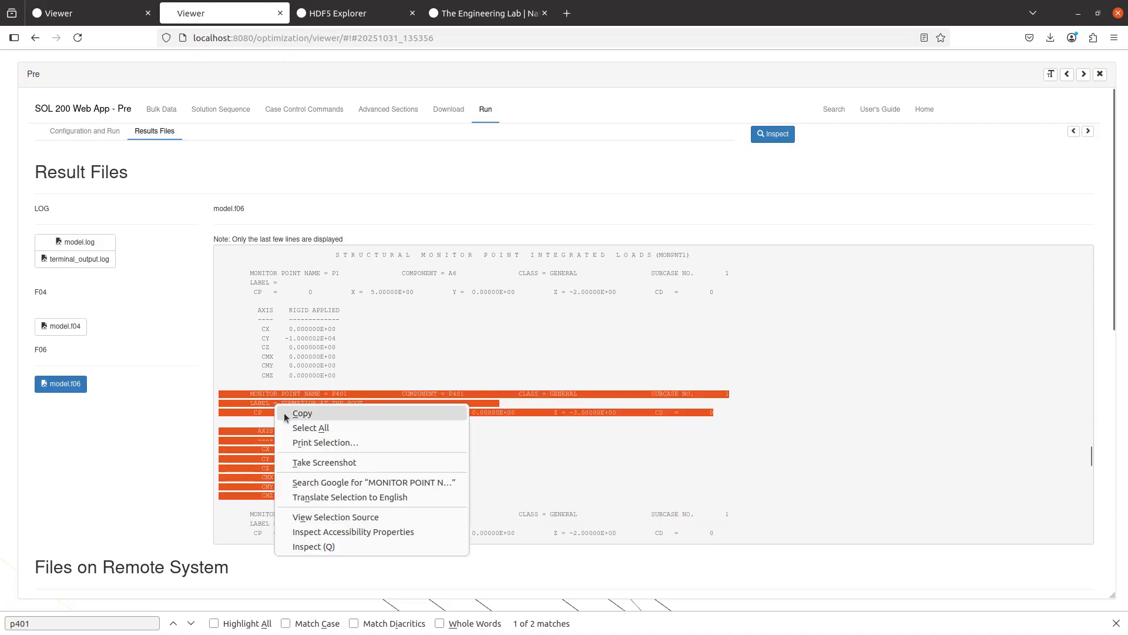
left_click(303, 413)
key("alt+Tab")
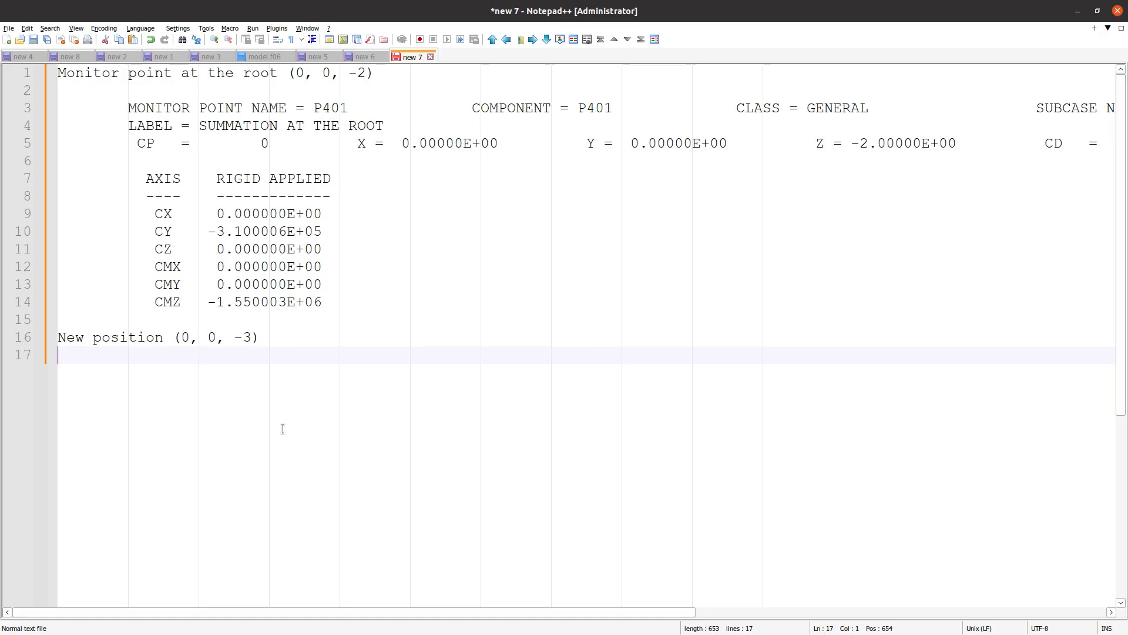
key("Return")
key("ctrl+v")
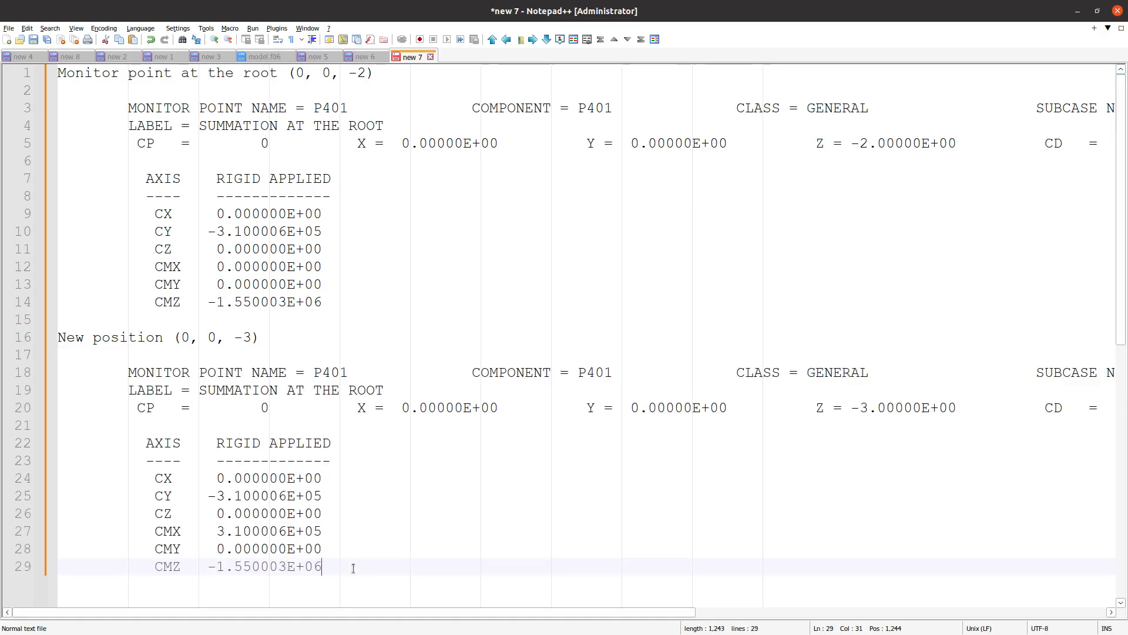
- Mark the CMX row of the root results with "<=== 0" and the CMX row of the new position with "<=== Not zero"
triple_click(244, 530)
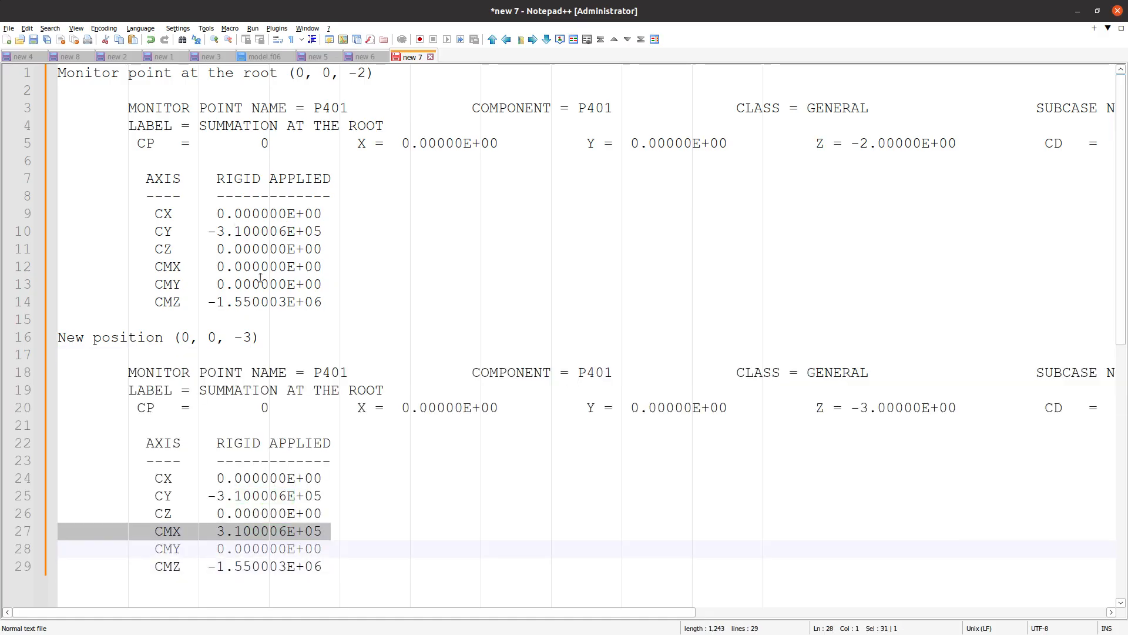
left_click(347, 270)
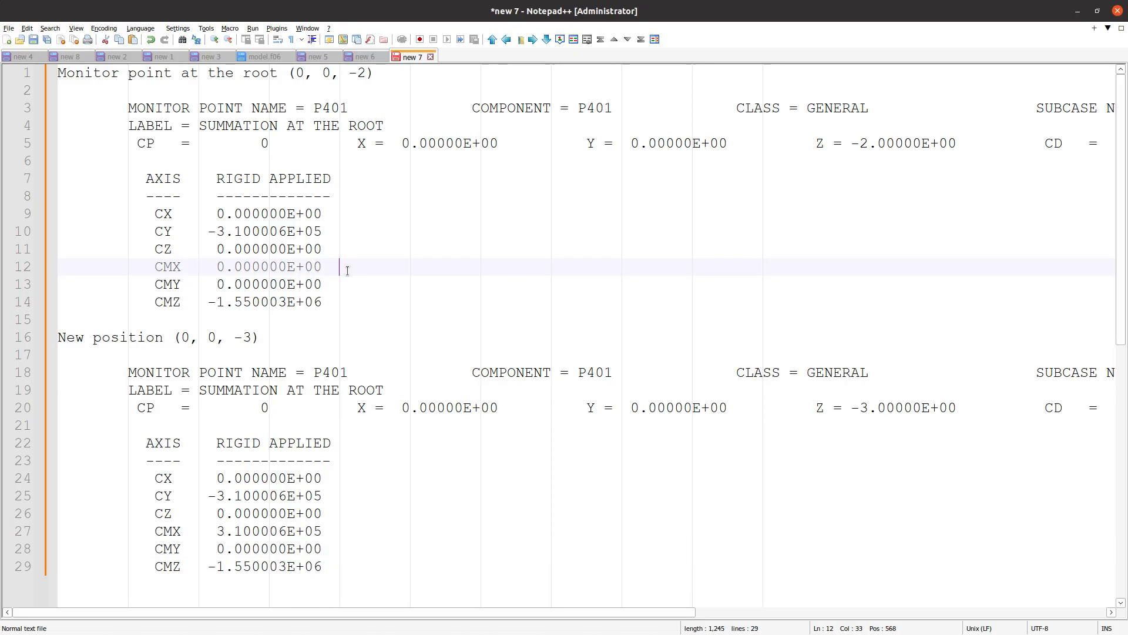
type(",+")
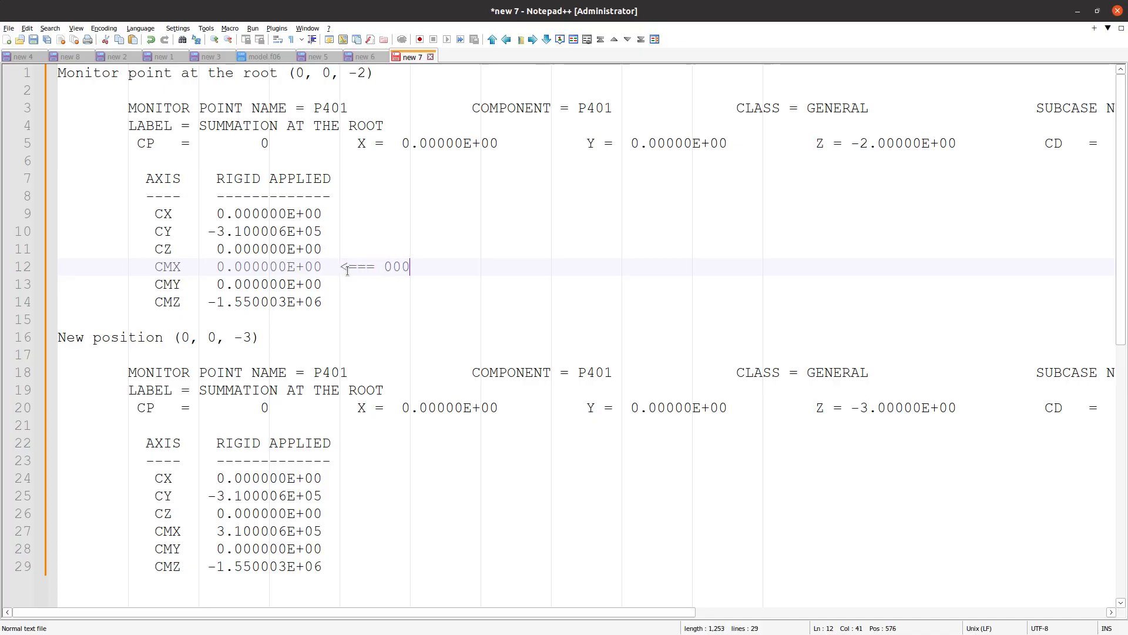
triple_click(346, 268)
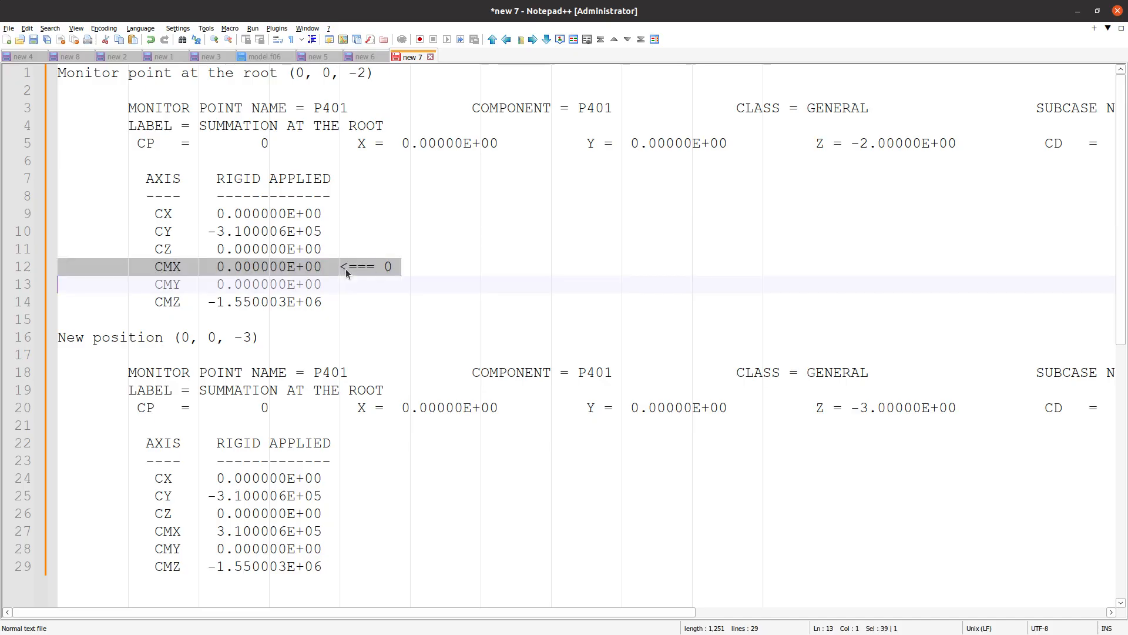
triple_click(284, 531)
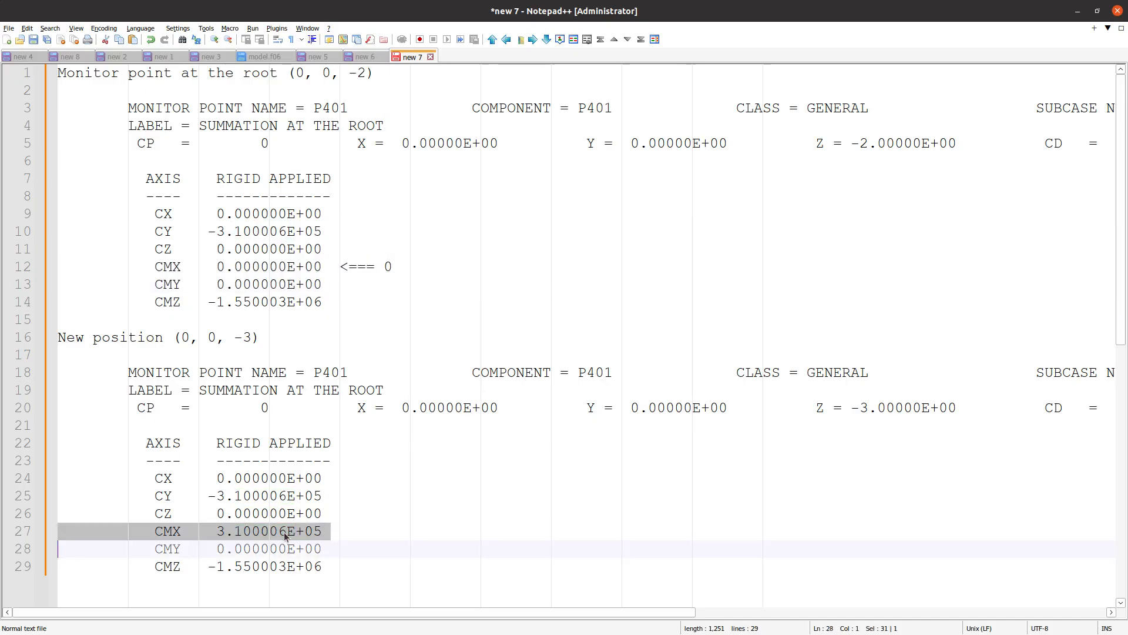
left_click(361, 531)
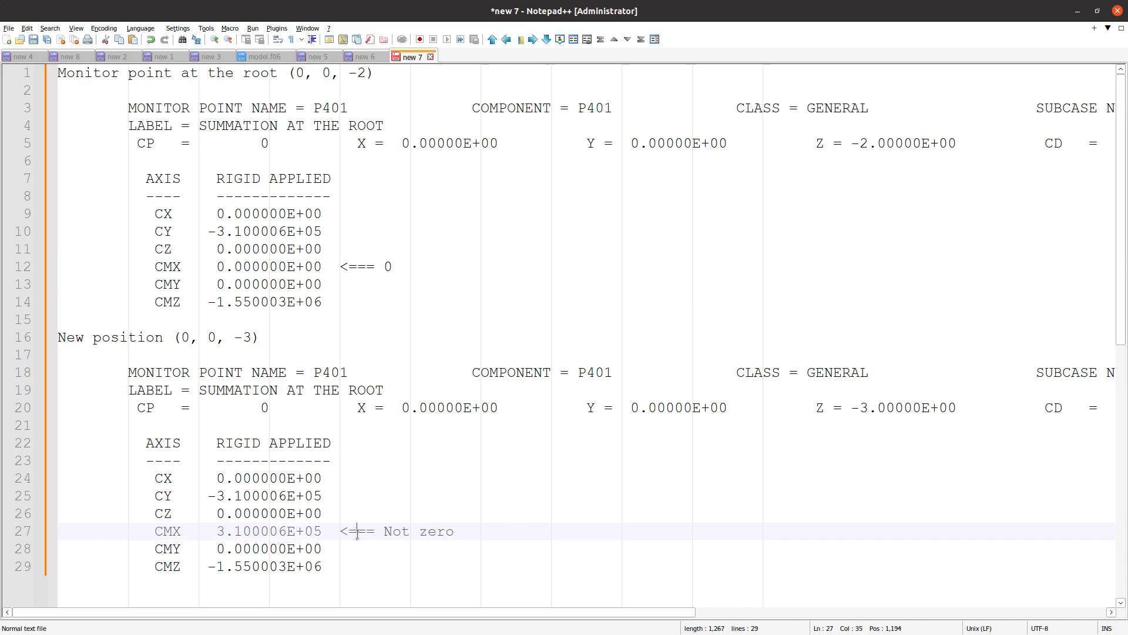
triple_click(357, 531)
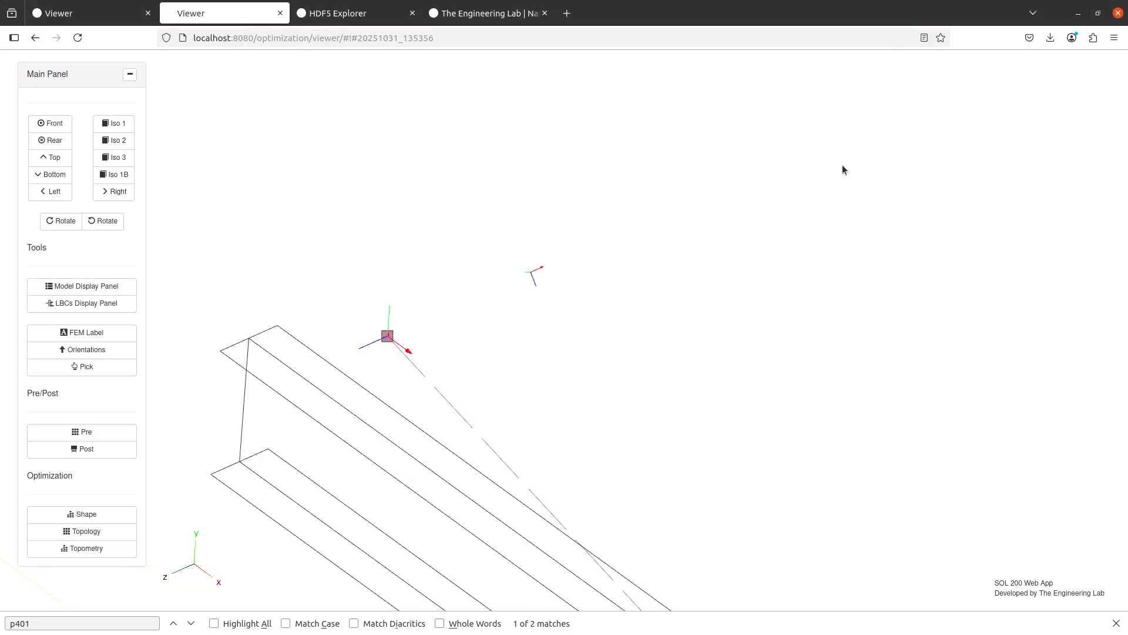
- Switch to the browser's Viewer, acquire the MONITOR/MONPNT1/STRU_STAT dataset in Post, and close the page search
left_click_drag(623, 220, 192, 355)
left_click(126, 448)
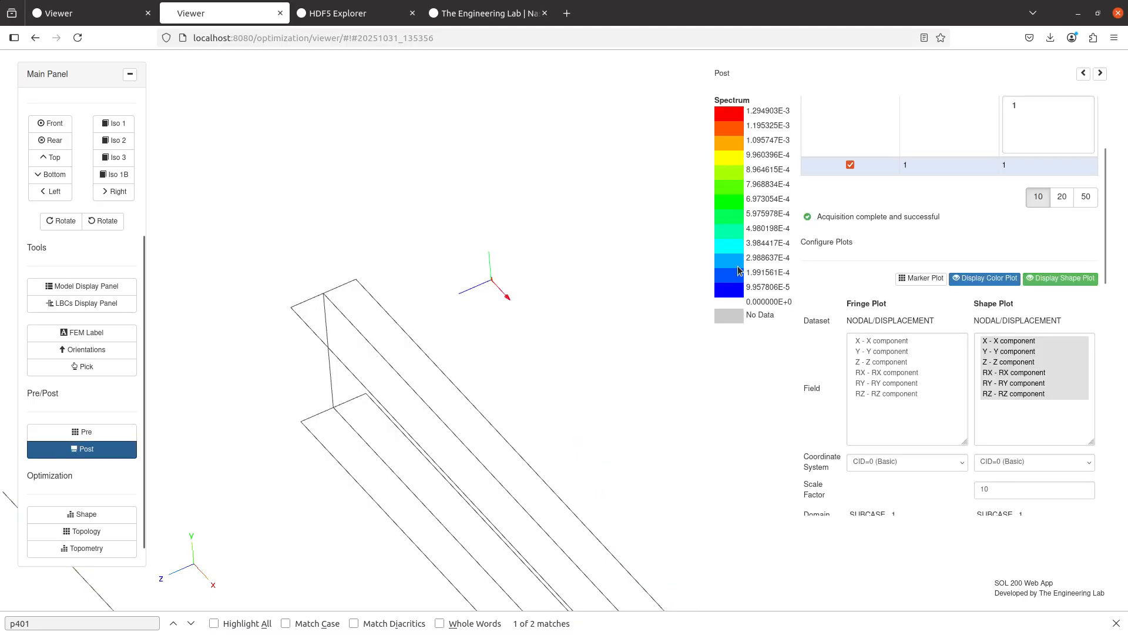
left_click(875, 158)
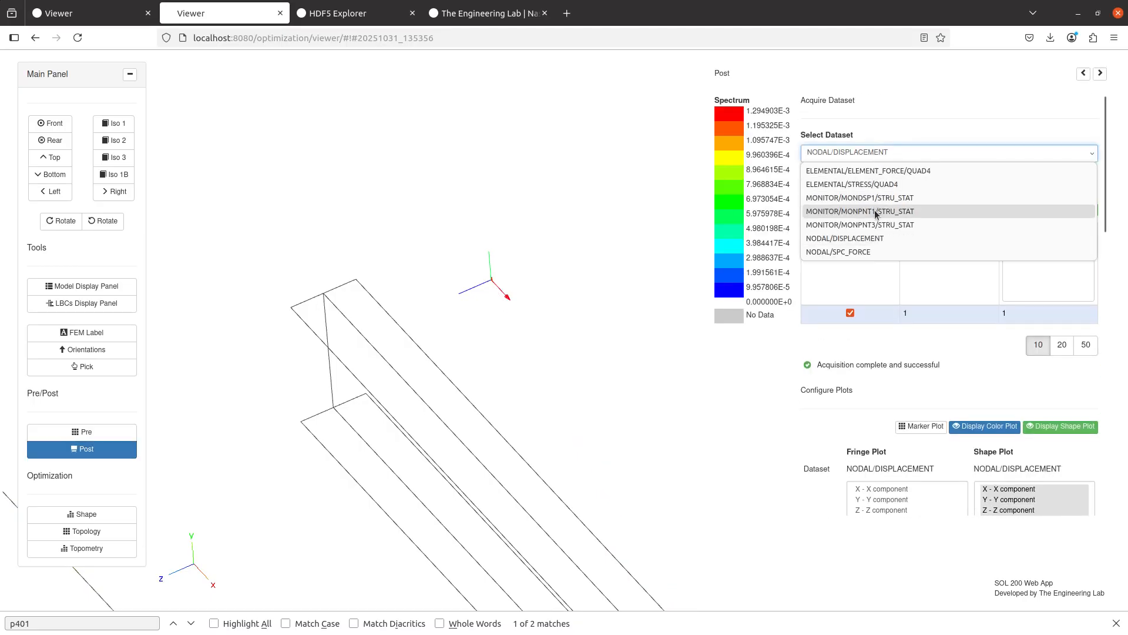
left_click(857, 211)
left_click(816, 322)
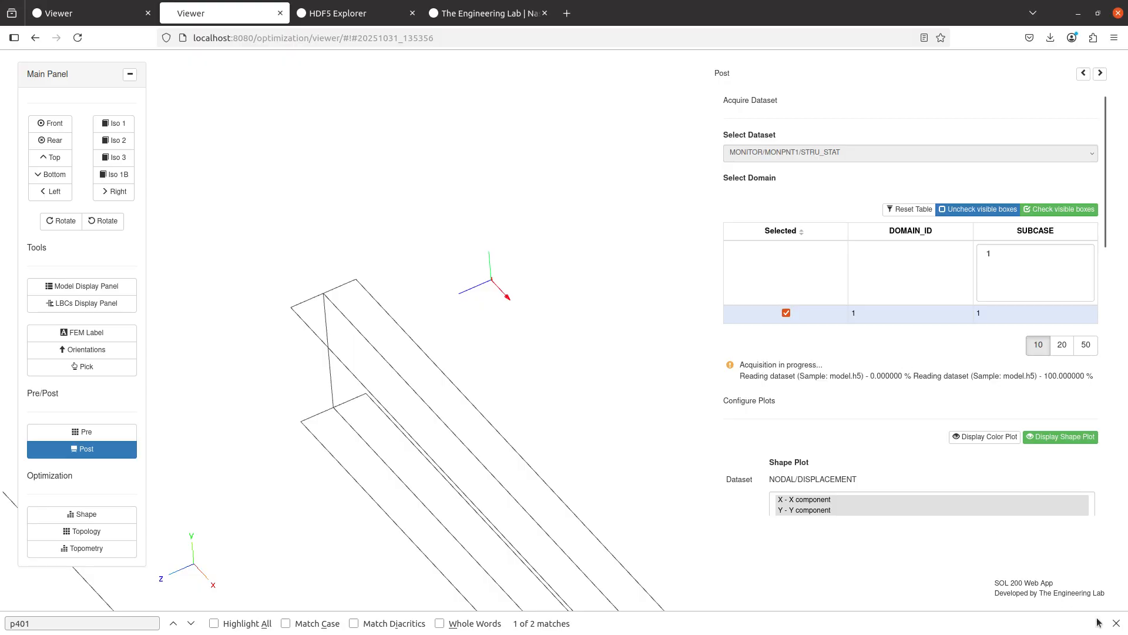
left_click(1116, 623)
- Plot the RIGAPP_CY, RIGAPP_CMX and RIGAPP_CMZ components in the fringe plot and inspect their arrows and labels at the monitor point
scroll(869, 400, "down", 3)
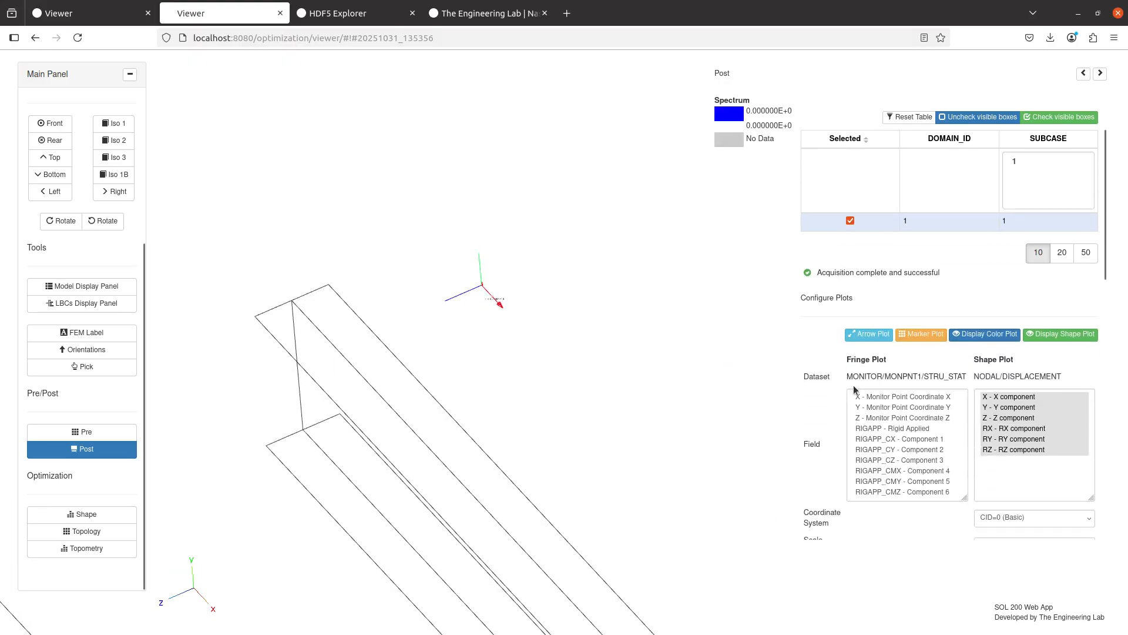
left_click(901, 444)
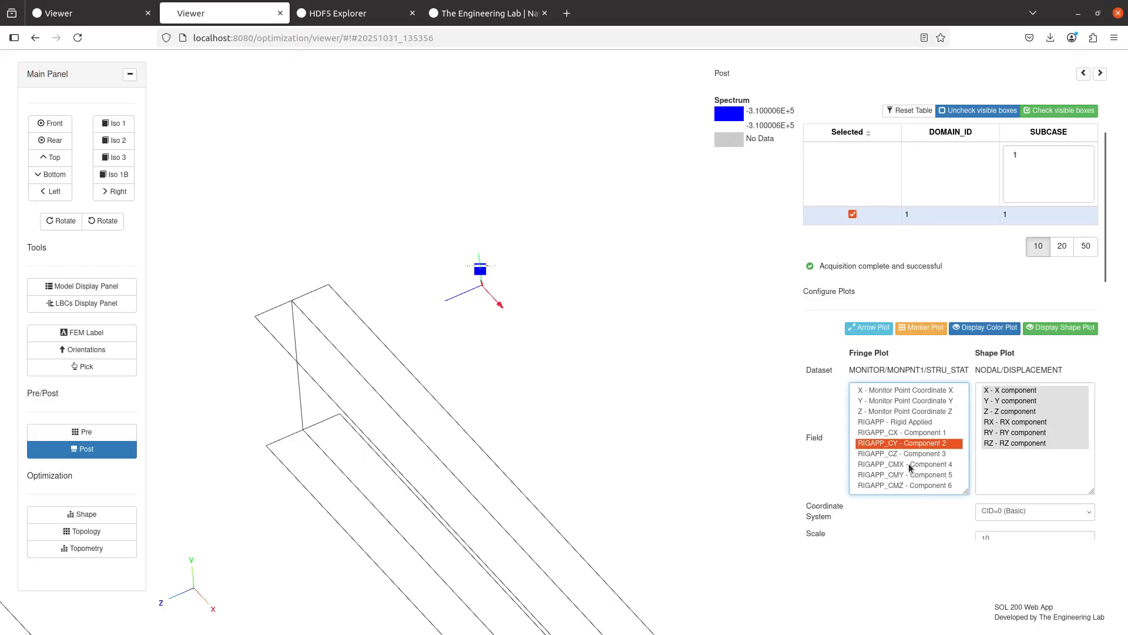
left_click(910, 466, "ctrl")
left_click(910, 486, "ctrl")
left_click_drag(499, 344, 569, 382)
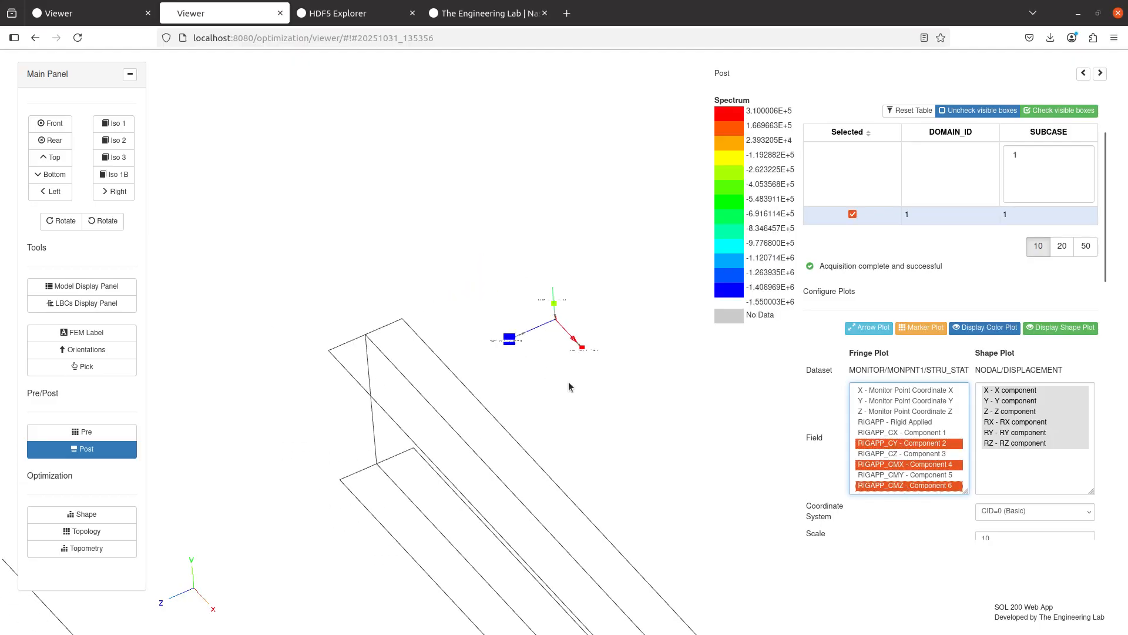
scroll(569, 382, "up", 6)
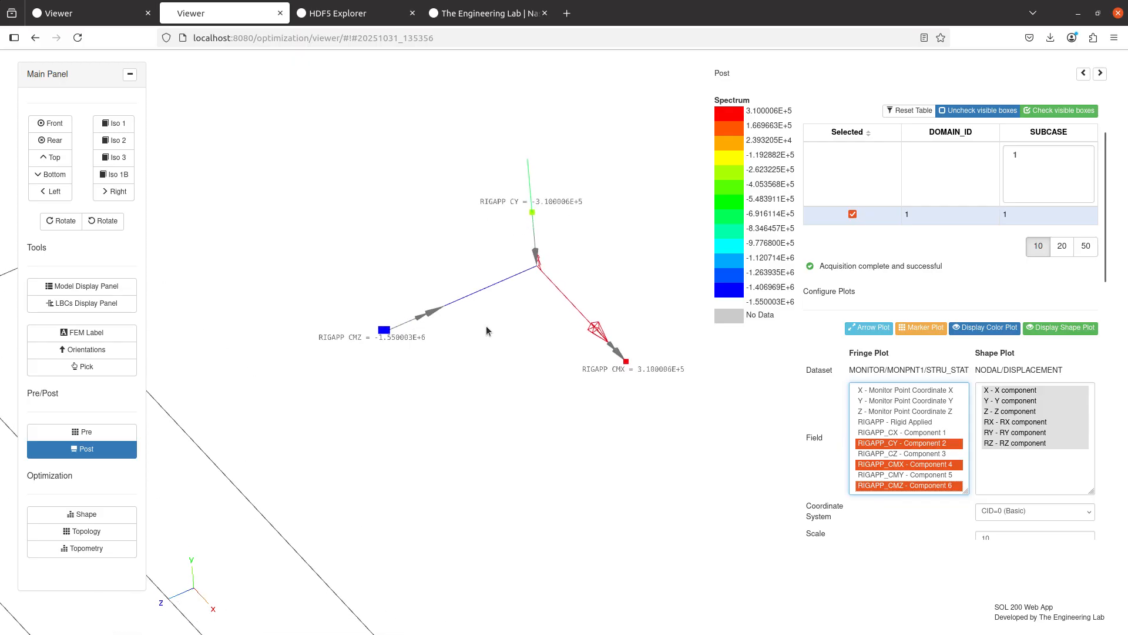
scroll(487, 331, "up", 5)
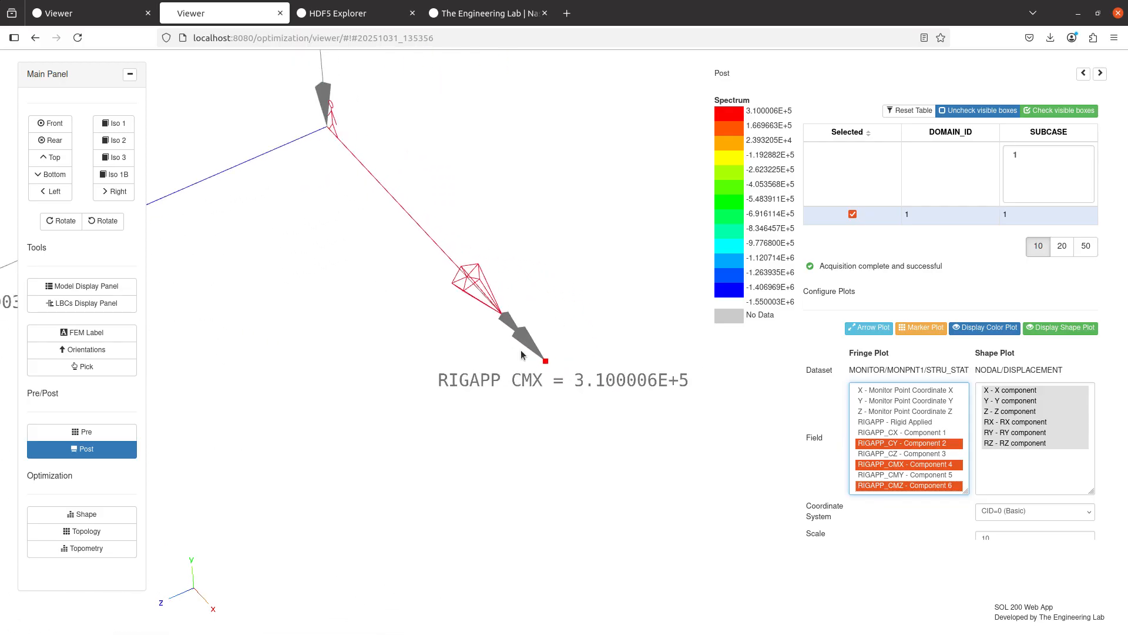
scroll(528, 365, "down", 8)
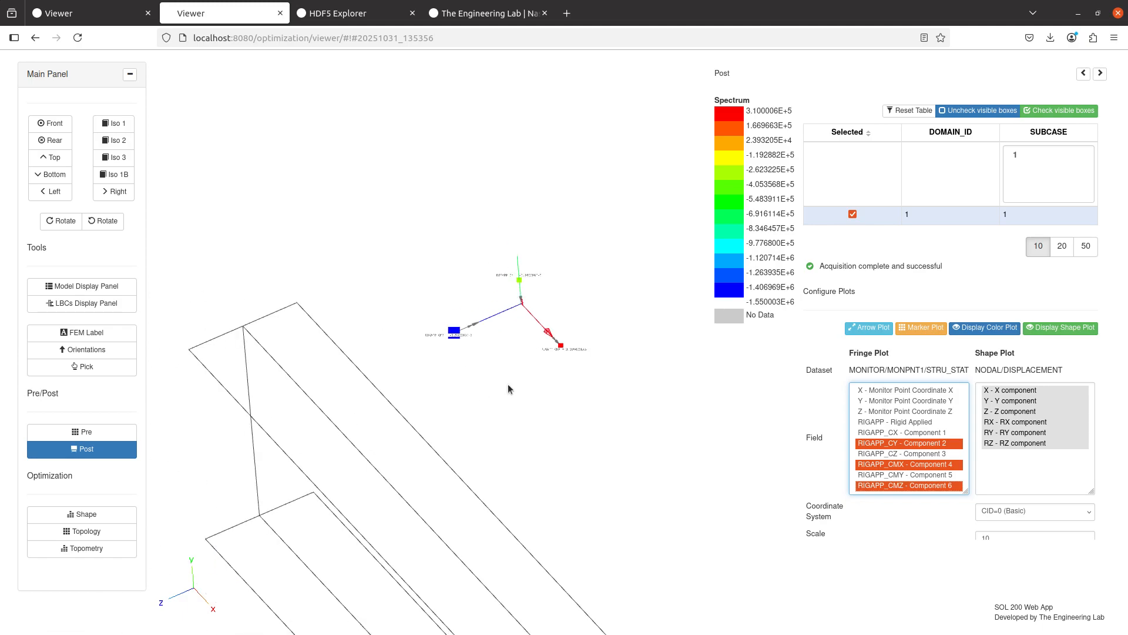
scroll(535, 397, "up", 6)
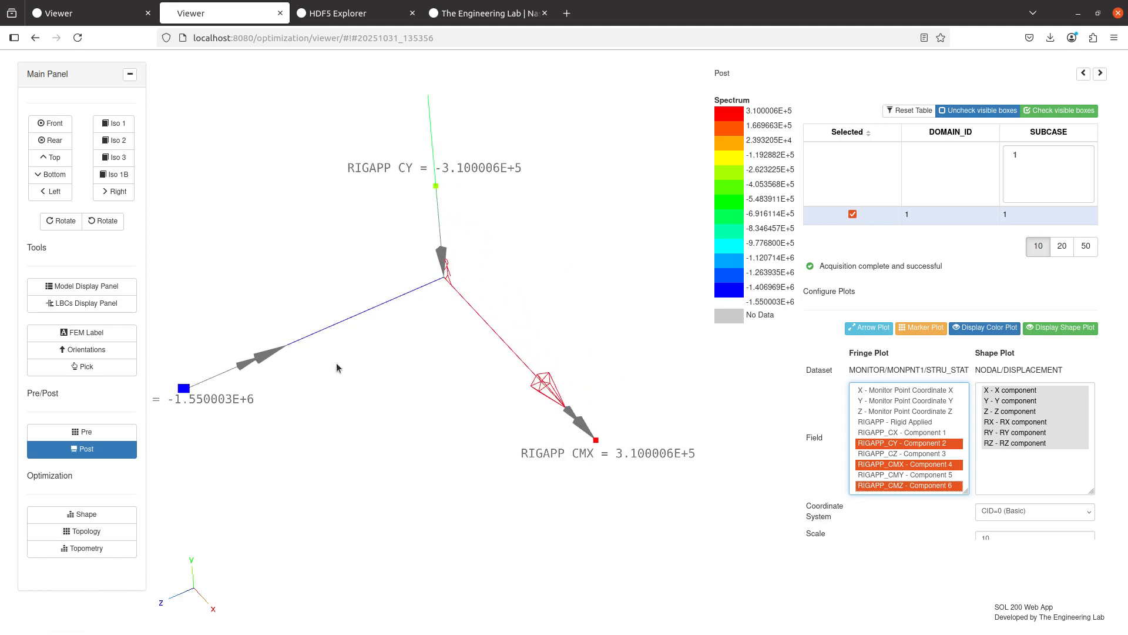
left_click_drag(375, 348, 495, 377)
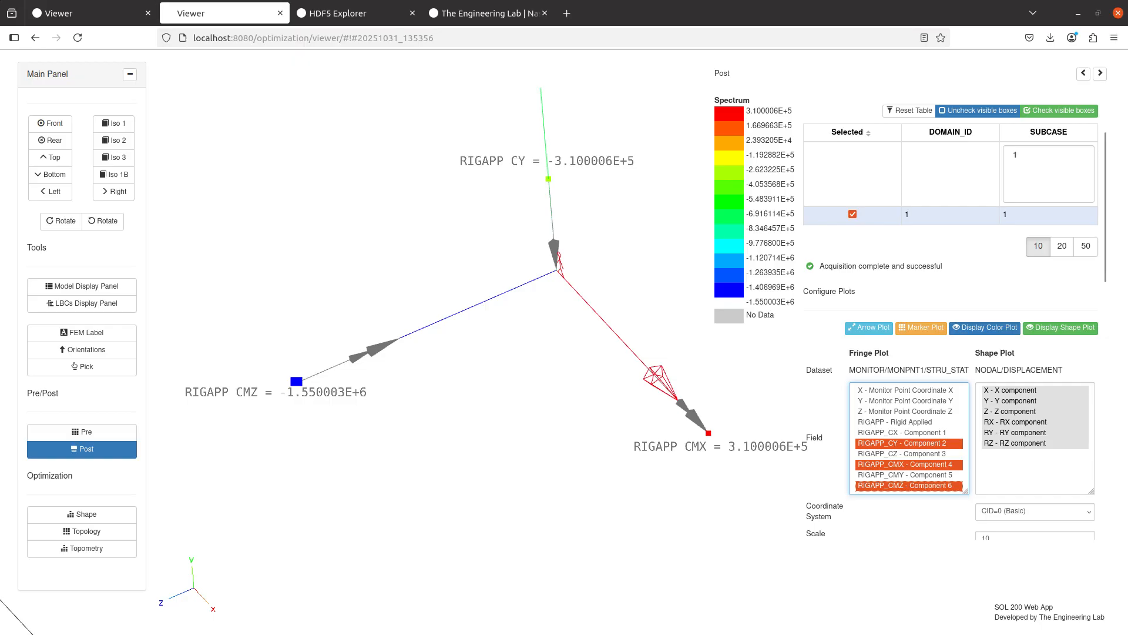
- Open the new run's model.h5 in HDF5 Explorer from the result files listed in the Viewer's Pre section
left_click(336, 13)
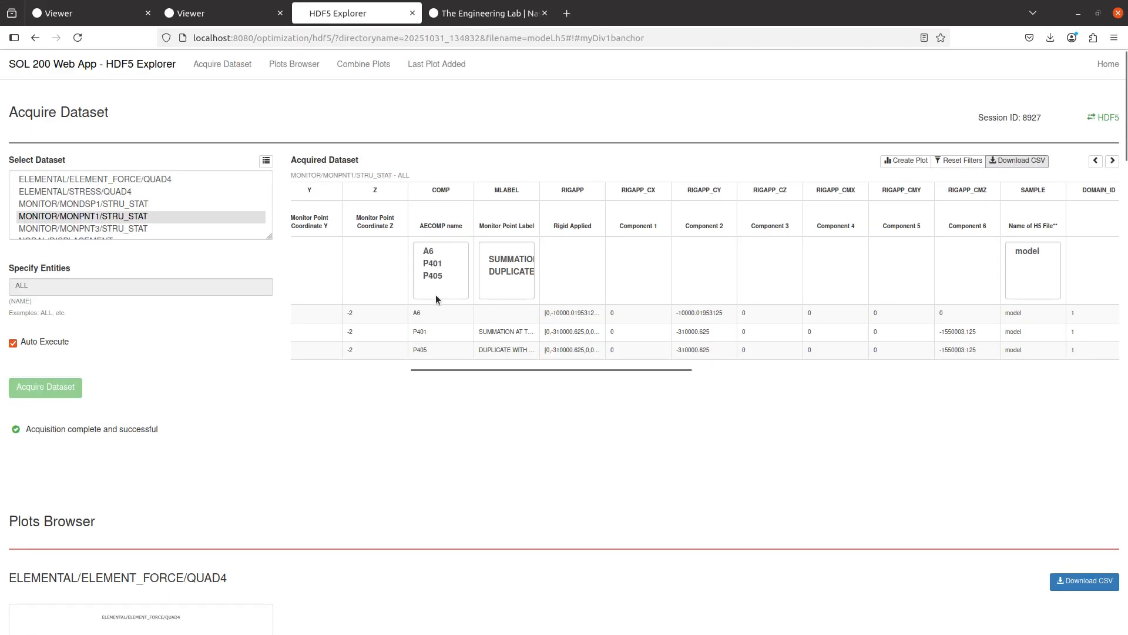
left_click(223, 13)
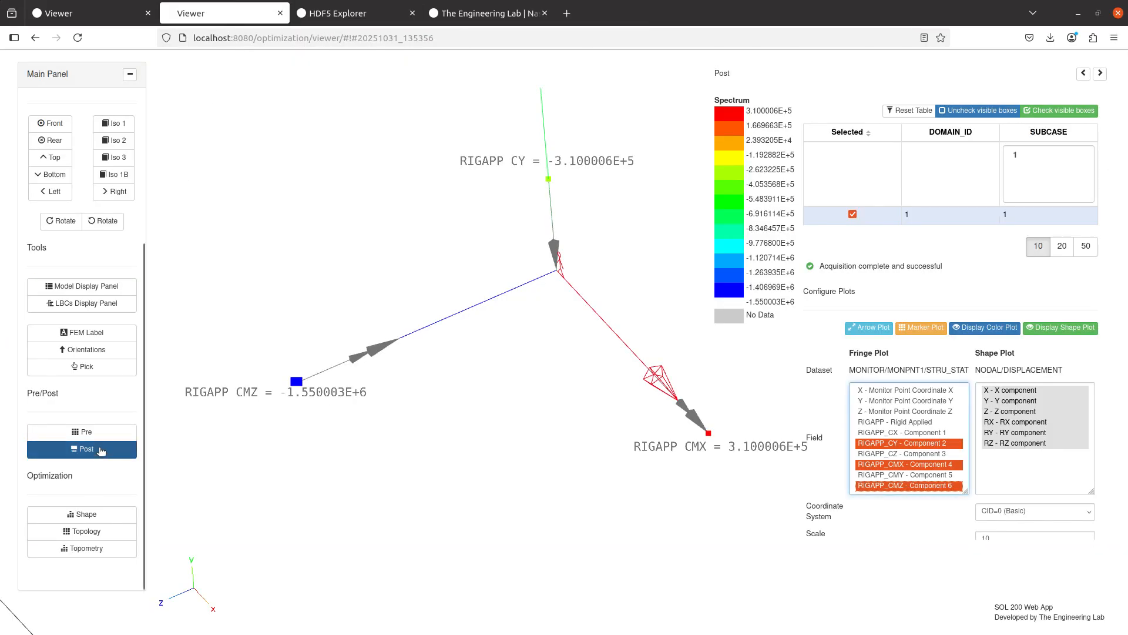
left_click(83, 431)
scroll(146, 176, "down", 7)
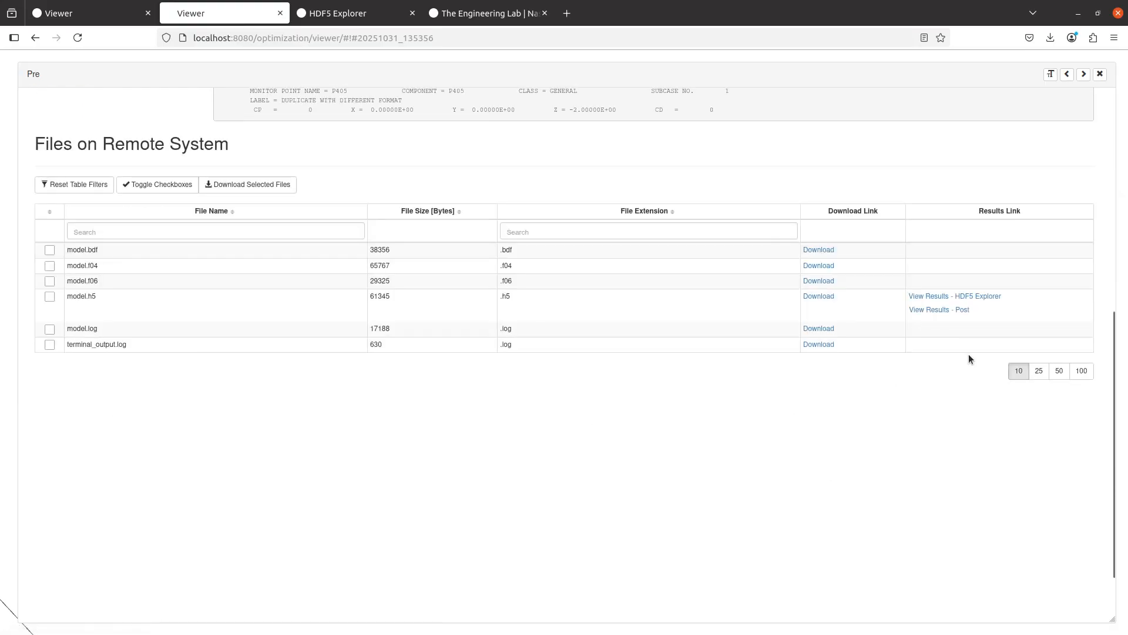
left_click(979, 297)
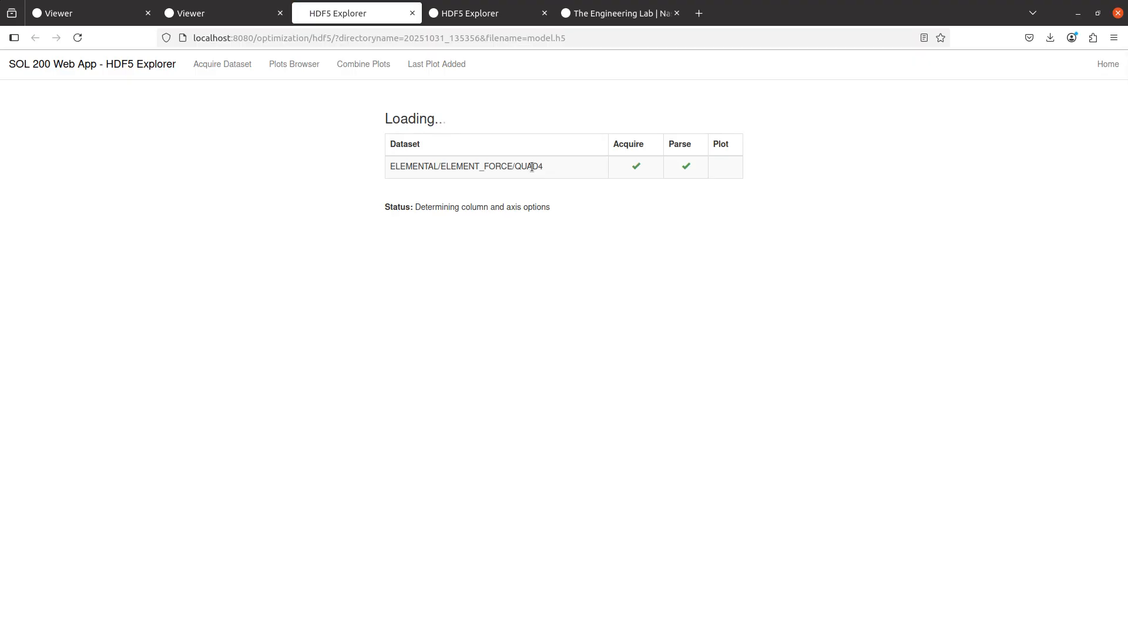
key("alt+Tab")
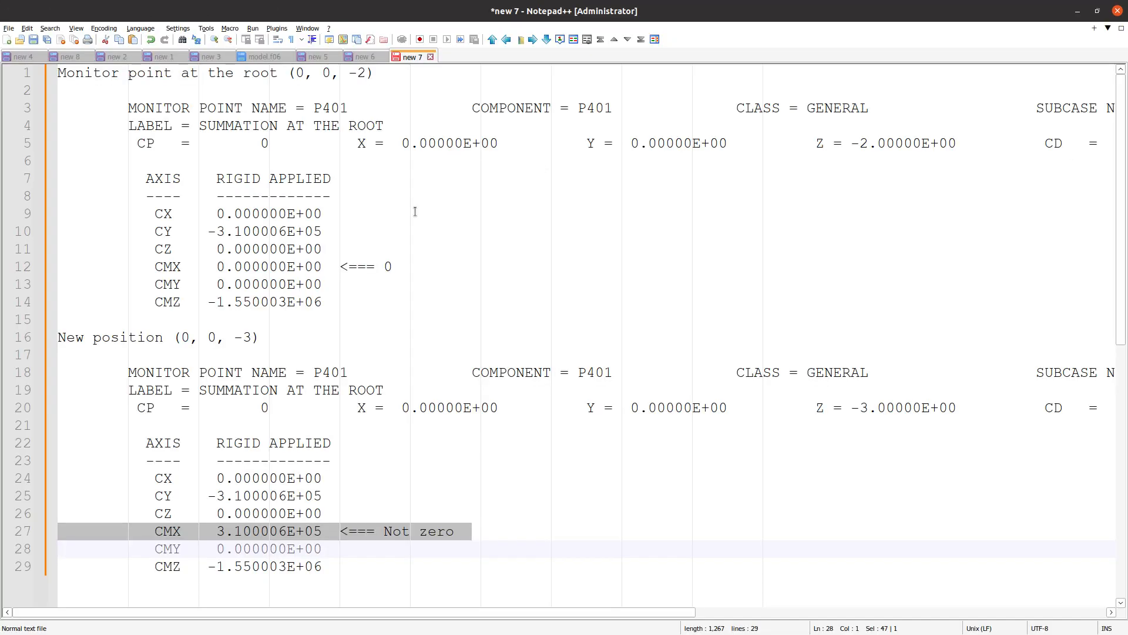
left_click(266, 56)
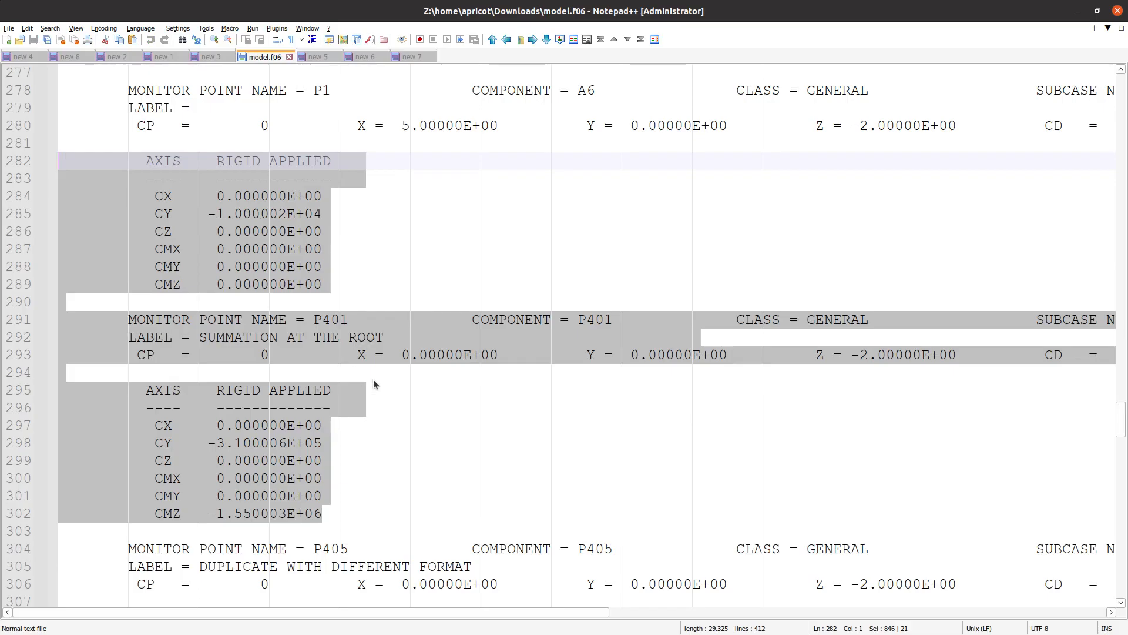
key("alt+Tab")
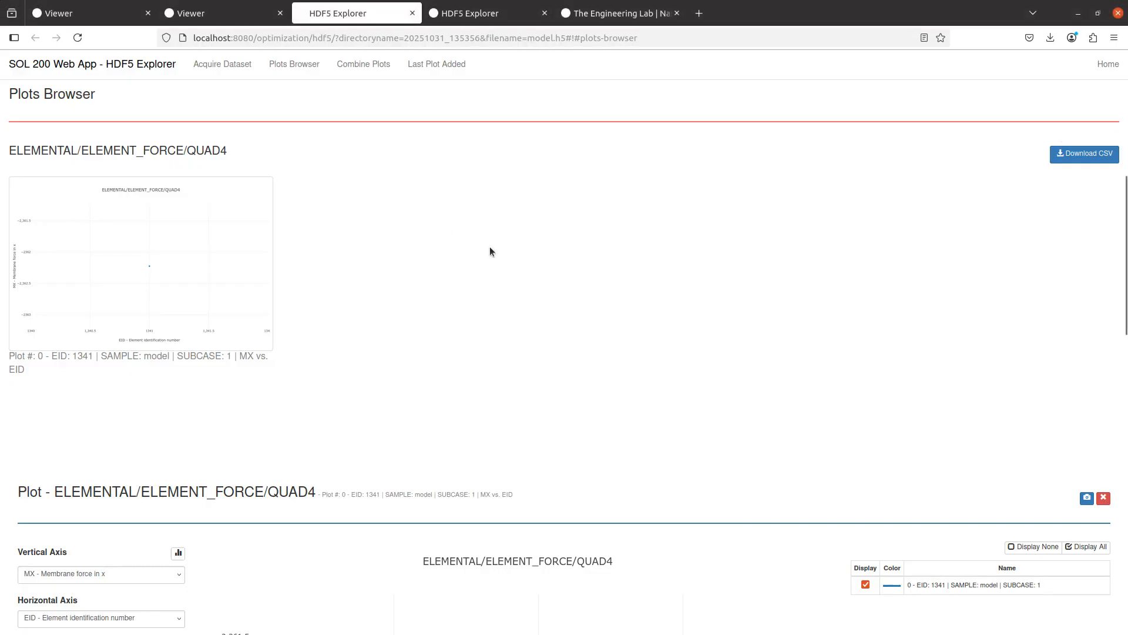
- Acquire the MONITOR/MONPNT1/STRU_STAT dataset in HDF5 Explorer, review its component columns, and download it as CSV
left_click(205, 71)
left_click(100, 199)
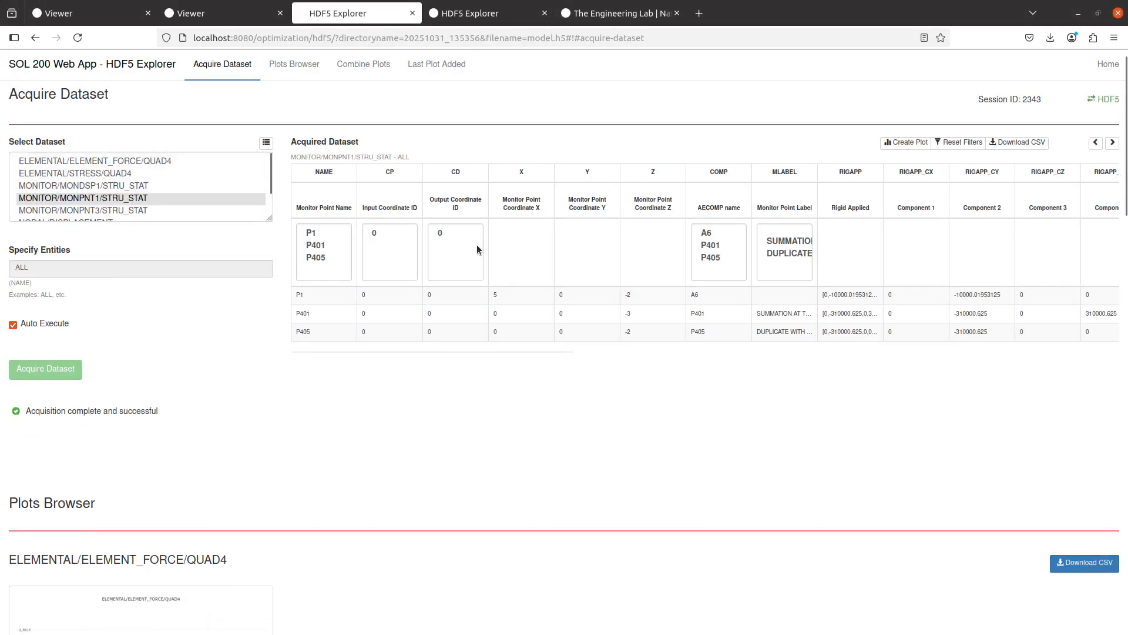
left_click_drag(552, 353, 654, 352)
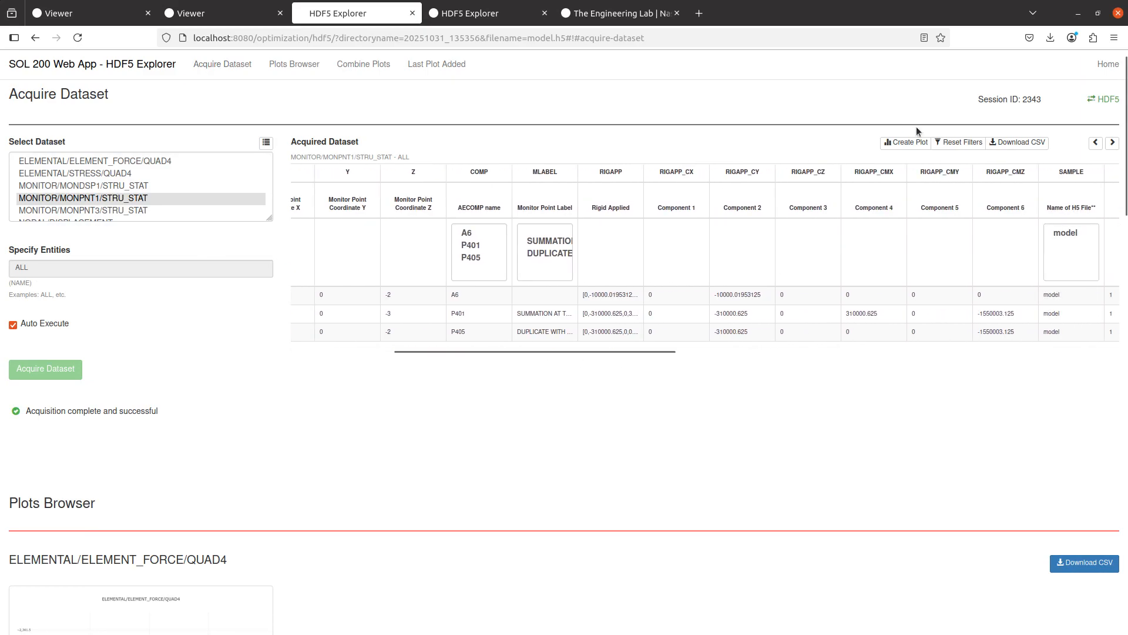
left_click(1017, 142)
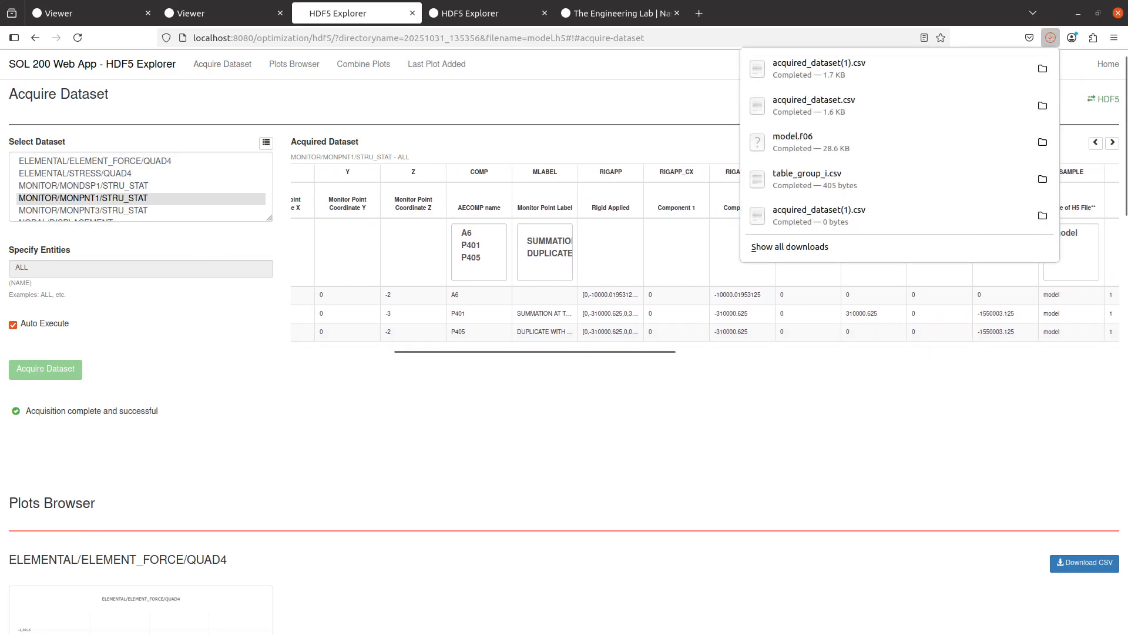
- Open the downloaded acquired_dataset(1).csv in Spreadsheets, replacing the copy already open, and compare it with acquired_dataset.csv
left_click(1042, 105)
right_click(453, 279)
left_click(464, 288)
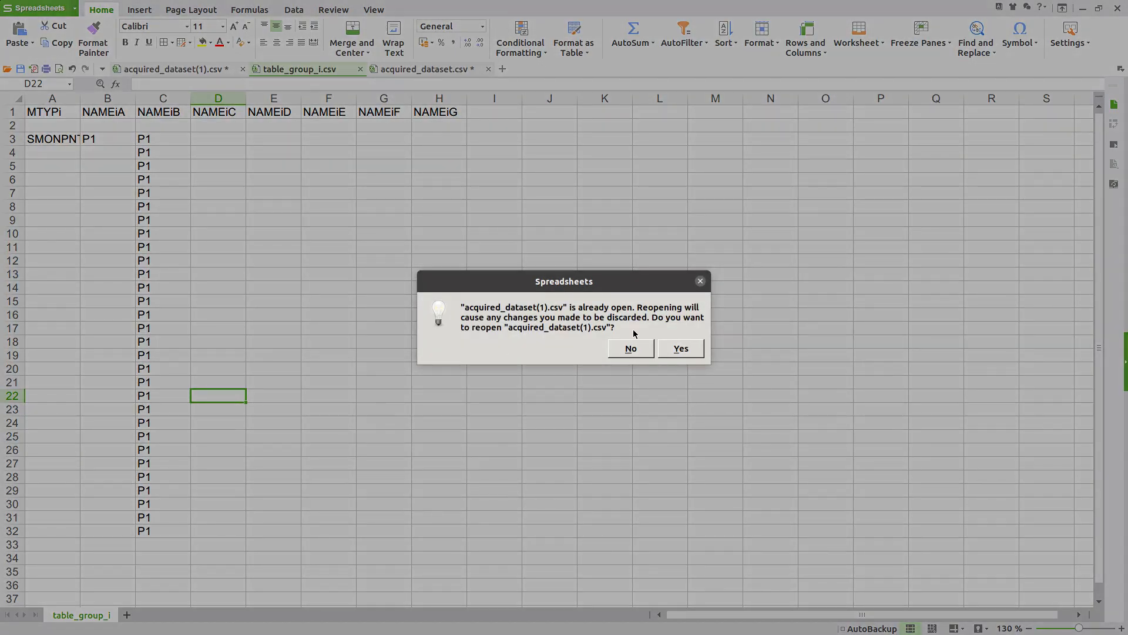
left_click(681, 349)
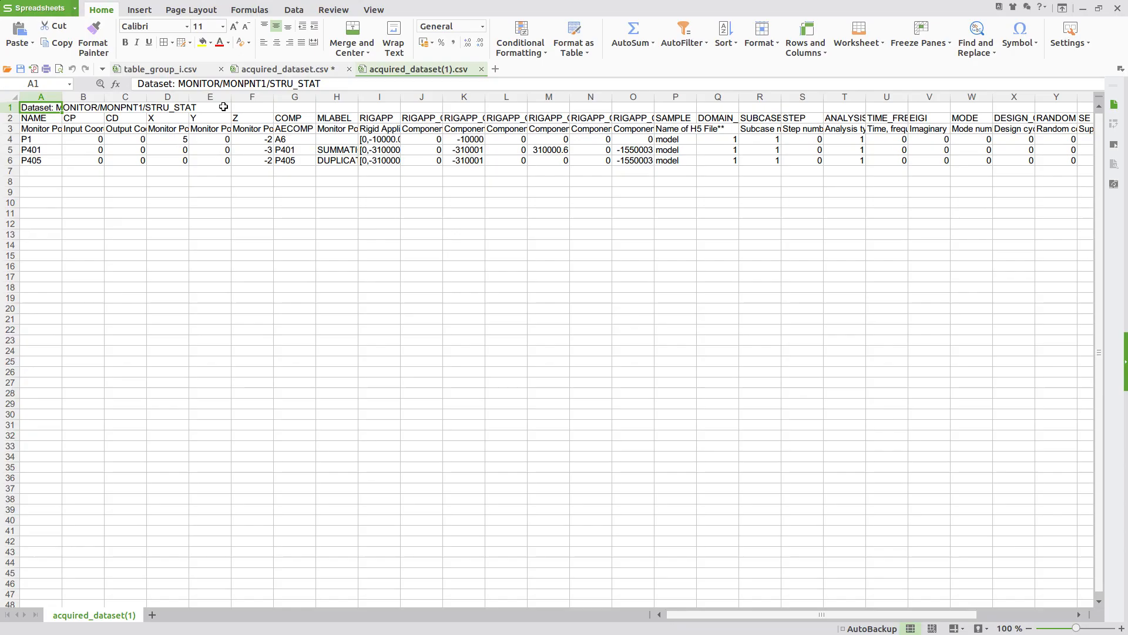
left_click(246, 72)
scroll(718, 247, "down", 3)
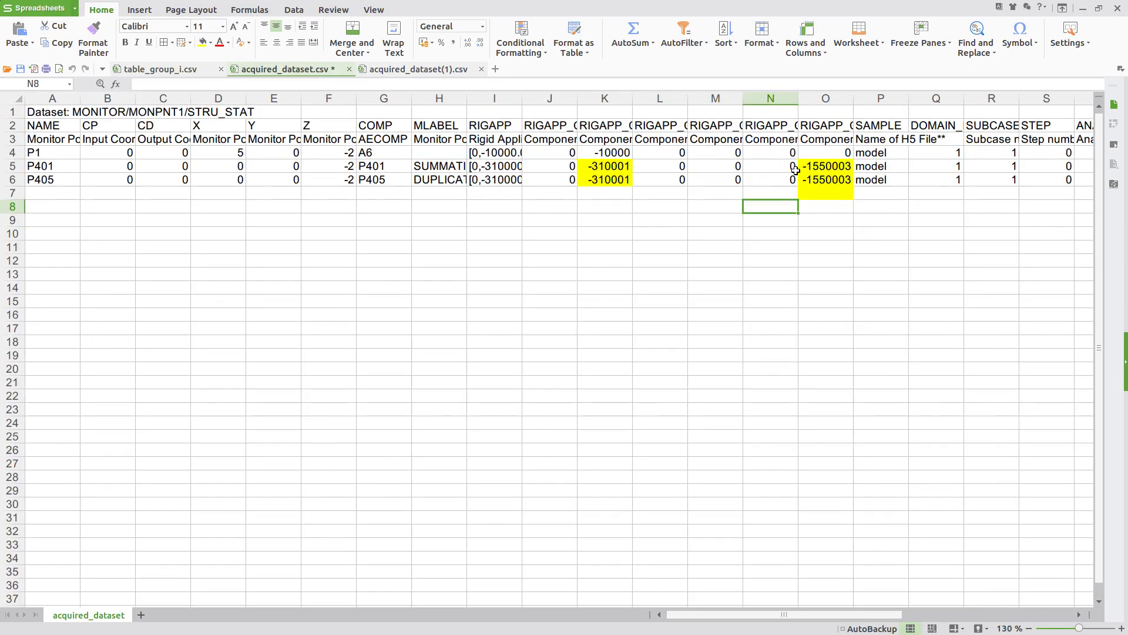
left_click(418, 69)
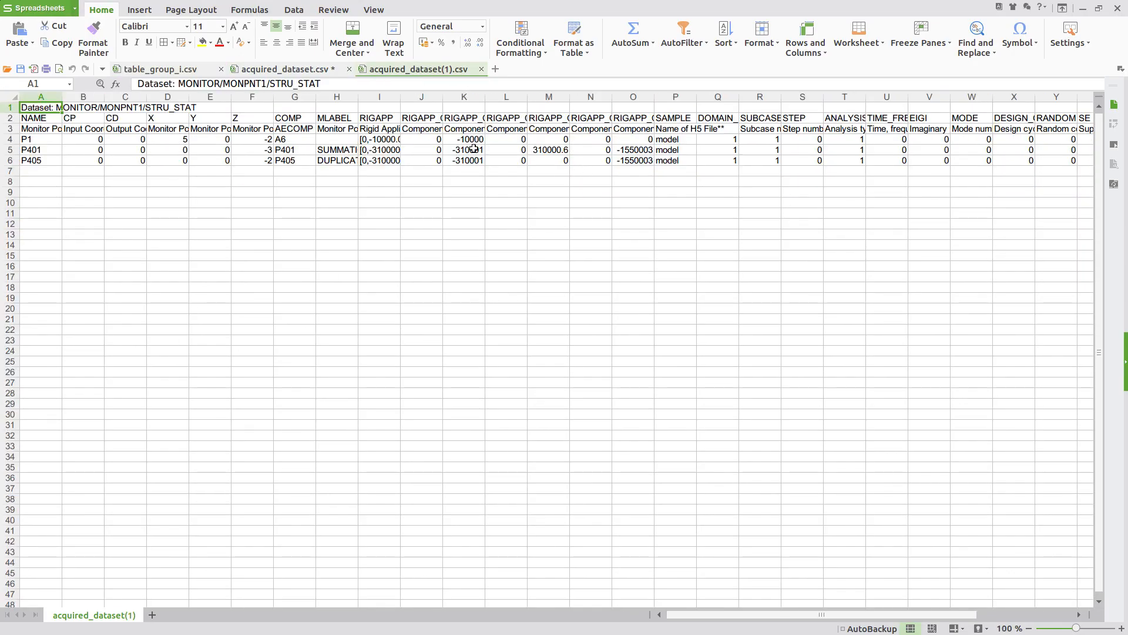
- Highlight cells K5:K6, O5:O6 and M5 in yellow in acquired_dataset(1).csv and enlarge the sheet
left_click_drag(474, 149, 473, 159)
left_click(203, 42)
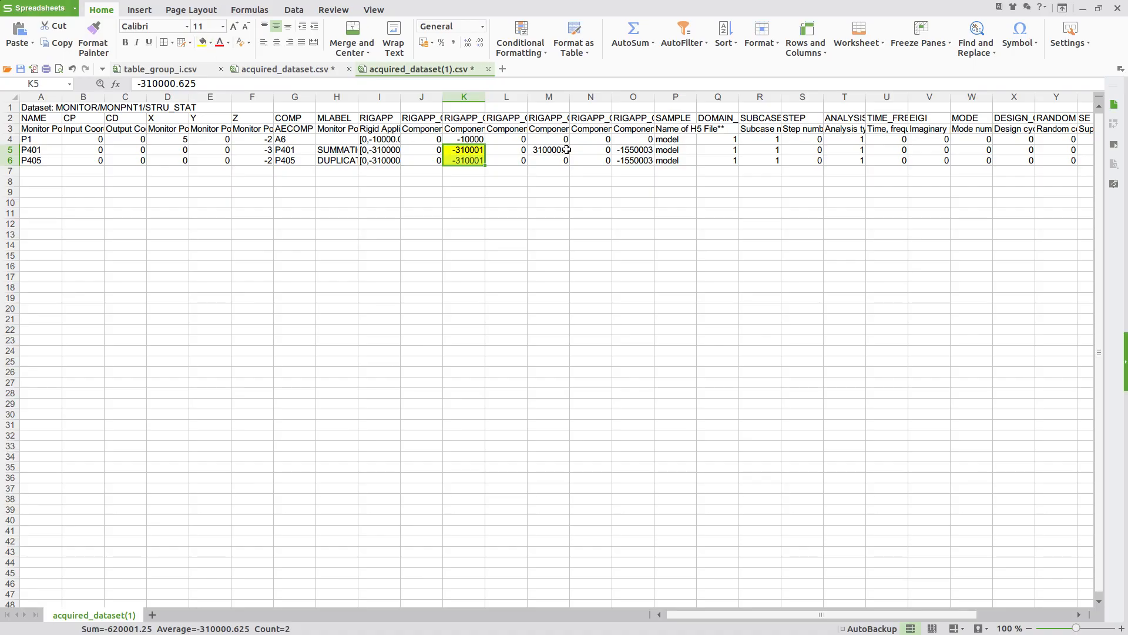
left_click_drag(611, 150, 623, 160)
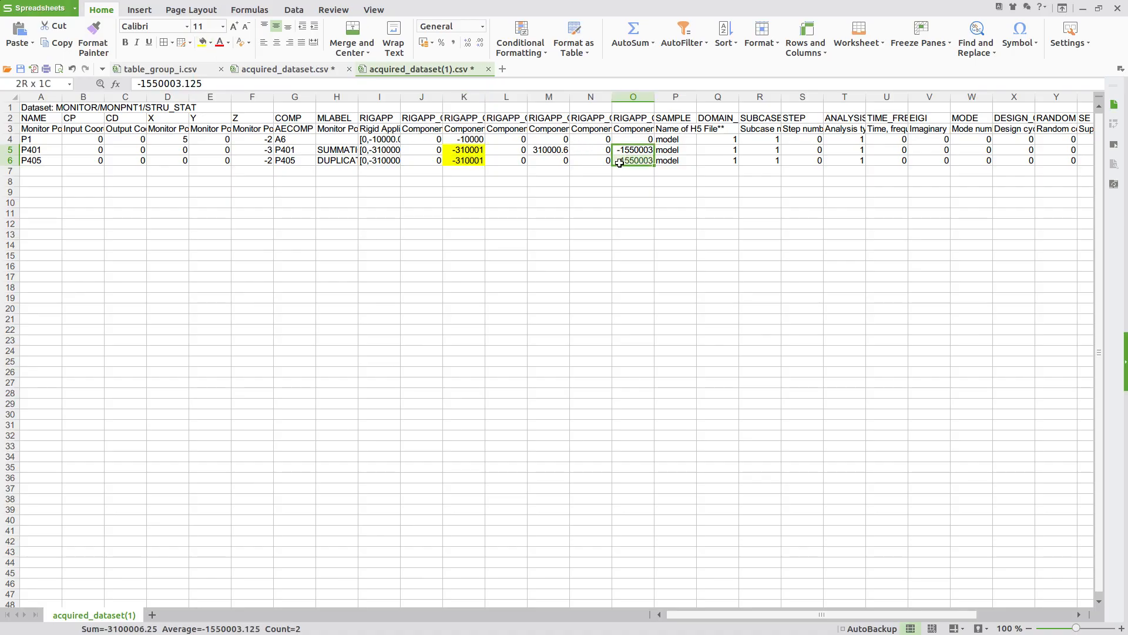
left_click(203, 42)
left_click(559, 149)
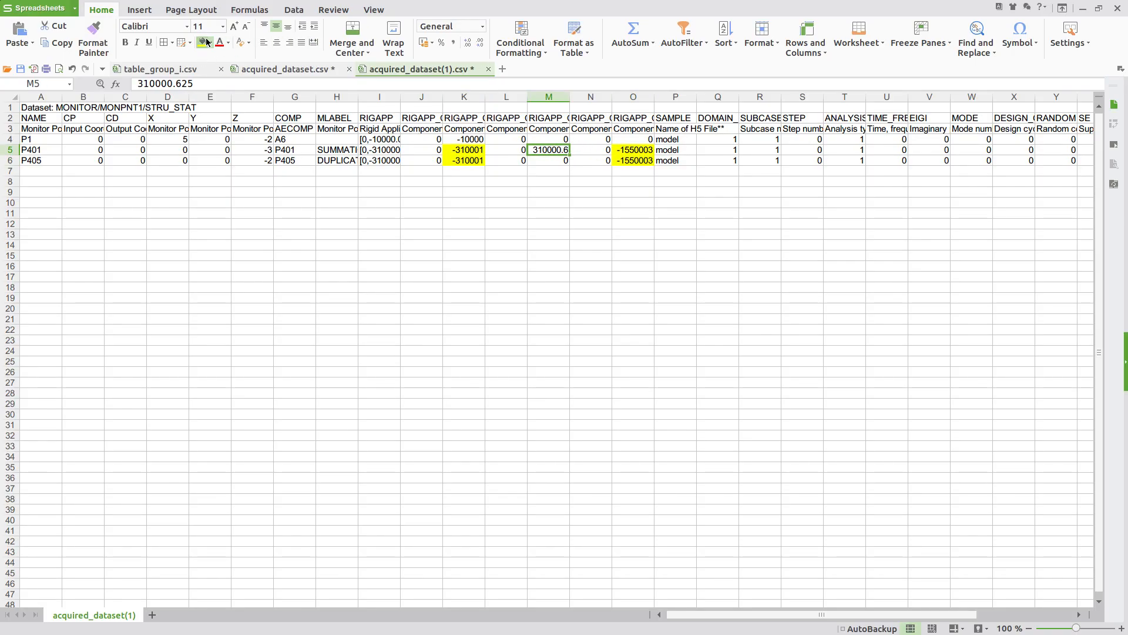
left_click(203, 42)
scroll(749, 187, "up", 3)
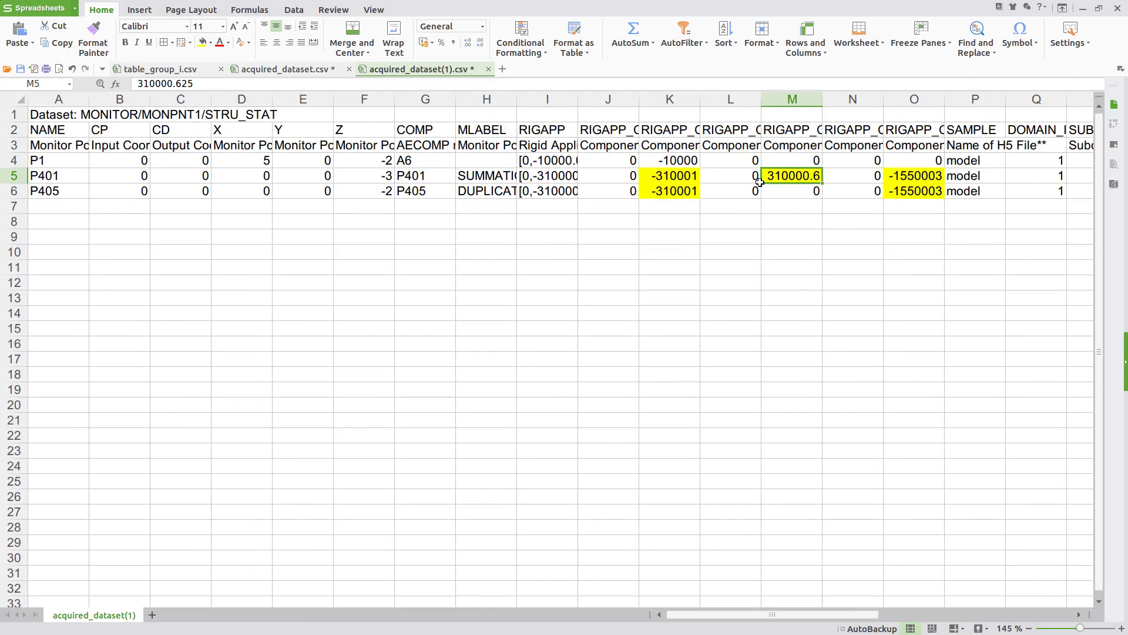
scroll(751, 182, "up", 2)
- Highlight P401's Component 4 cell M5 yellow in acquired_dataset.csv and compare it with the same cell in acquired_dataset(1).csv
left_click_drag(414, 147, 416, 192)
left_click(301, 73)
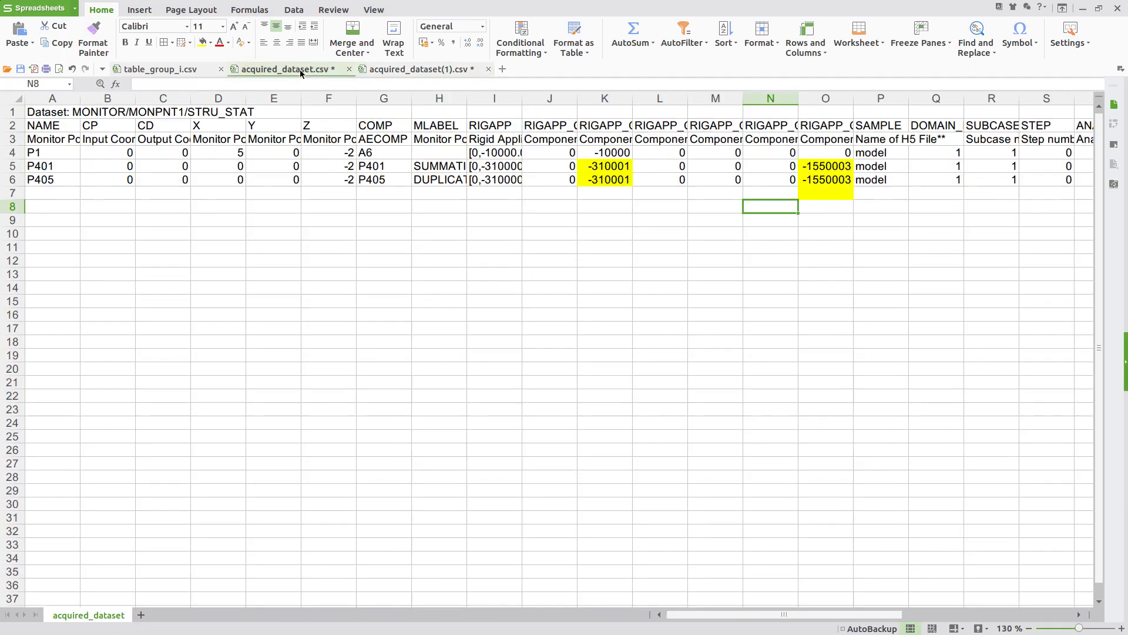
left_click(709, 166)
left_click(404, 72)
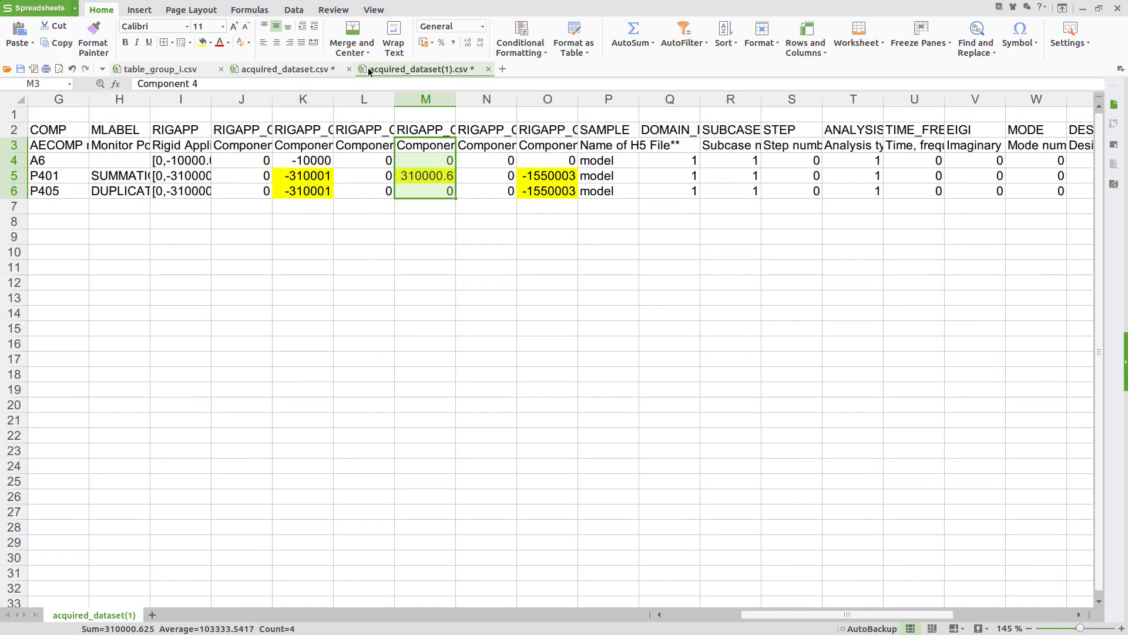
left_click(280, 71)
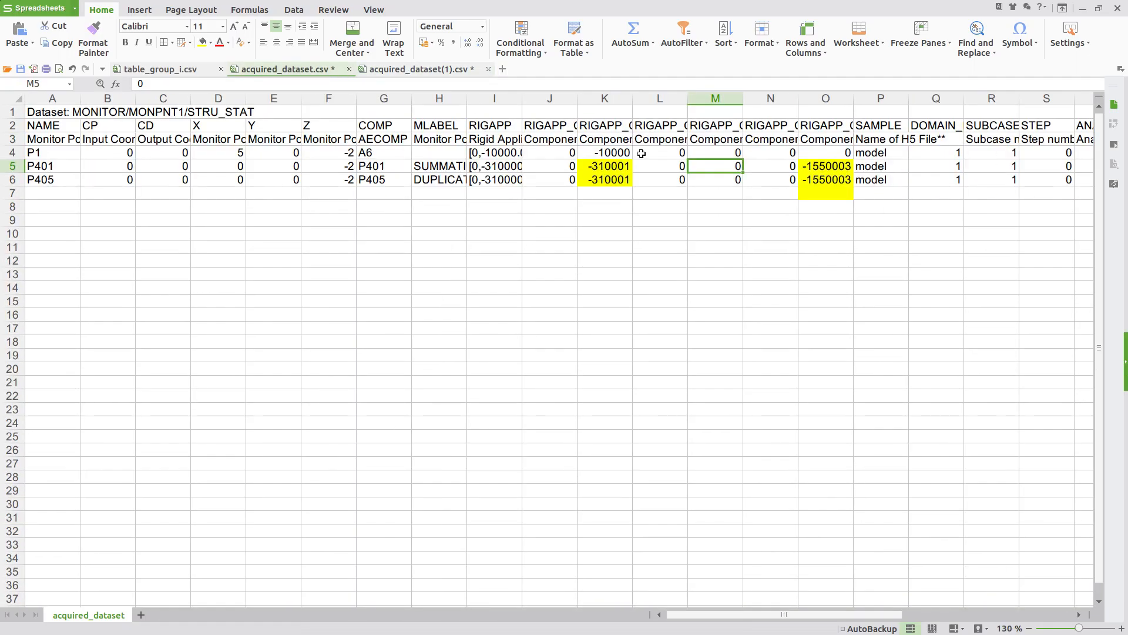
left_click(202, 42)
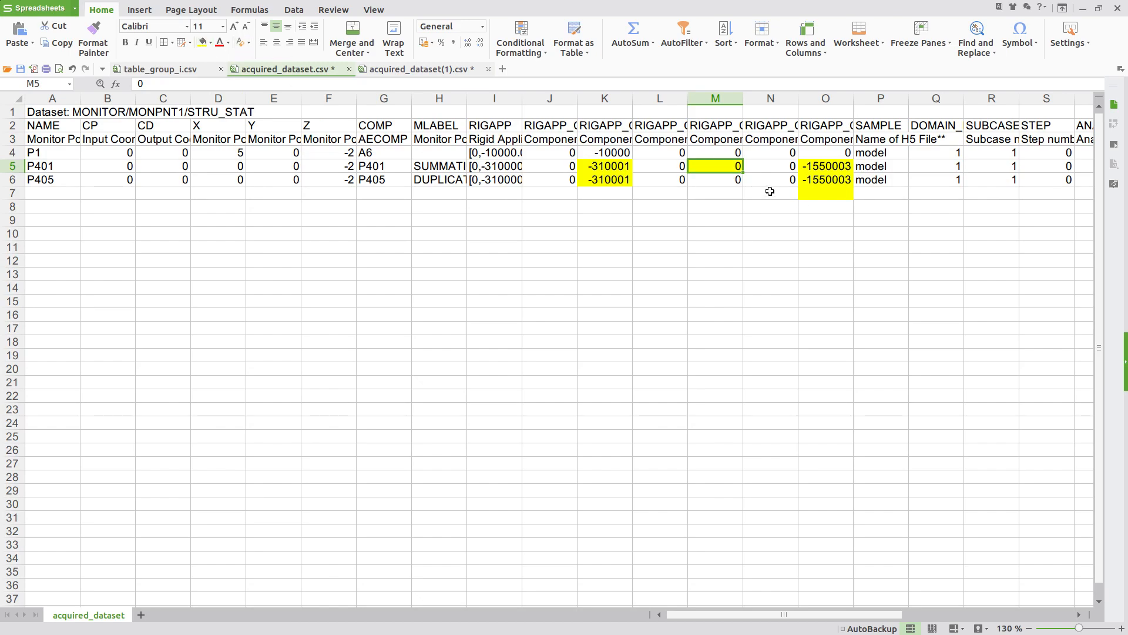
left_click(415, 71)
left_click(433, 183)
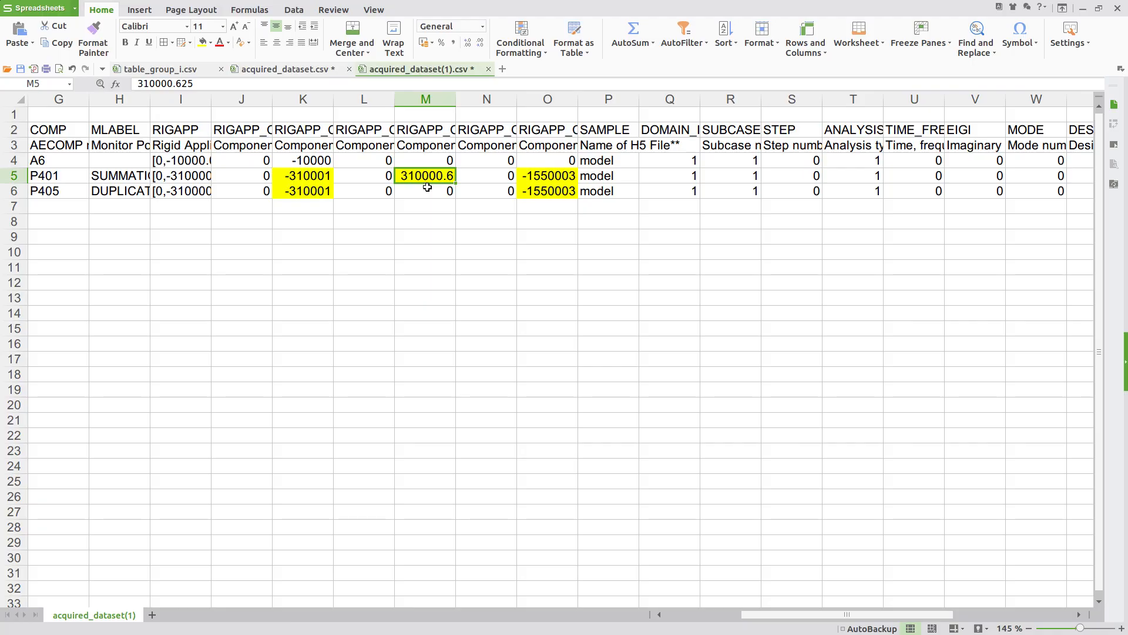
- Switch from Spreadsheets to the new run's Viewer in the browser and close its Pre section to show the model
key("alt+Tab")
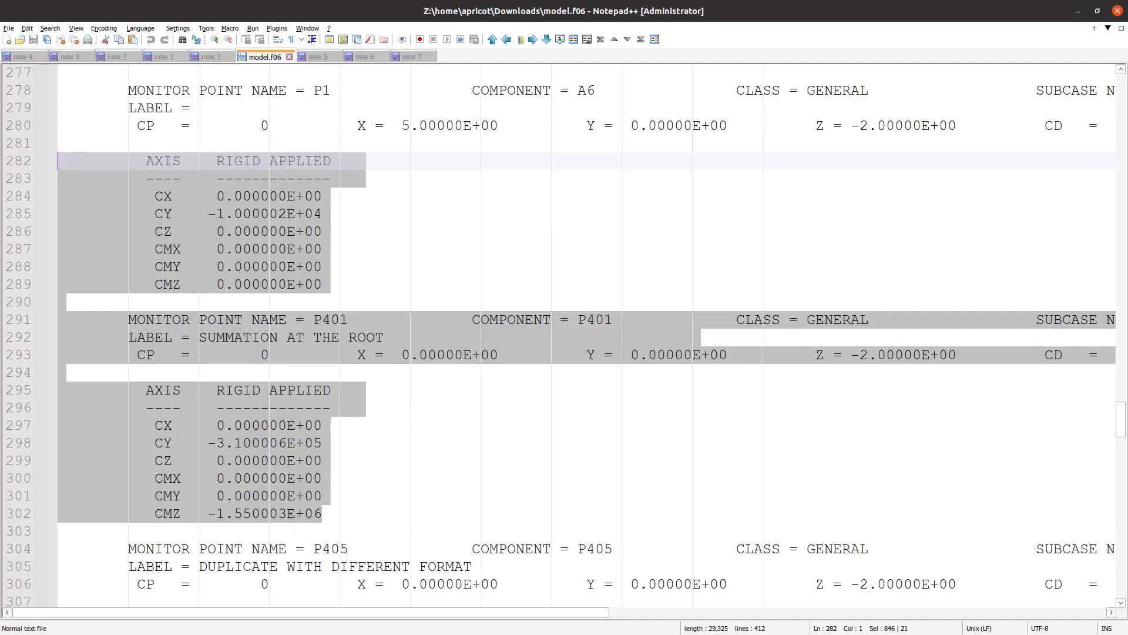
left_click(152, 57)
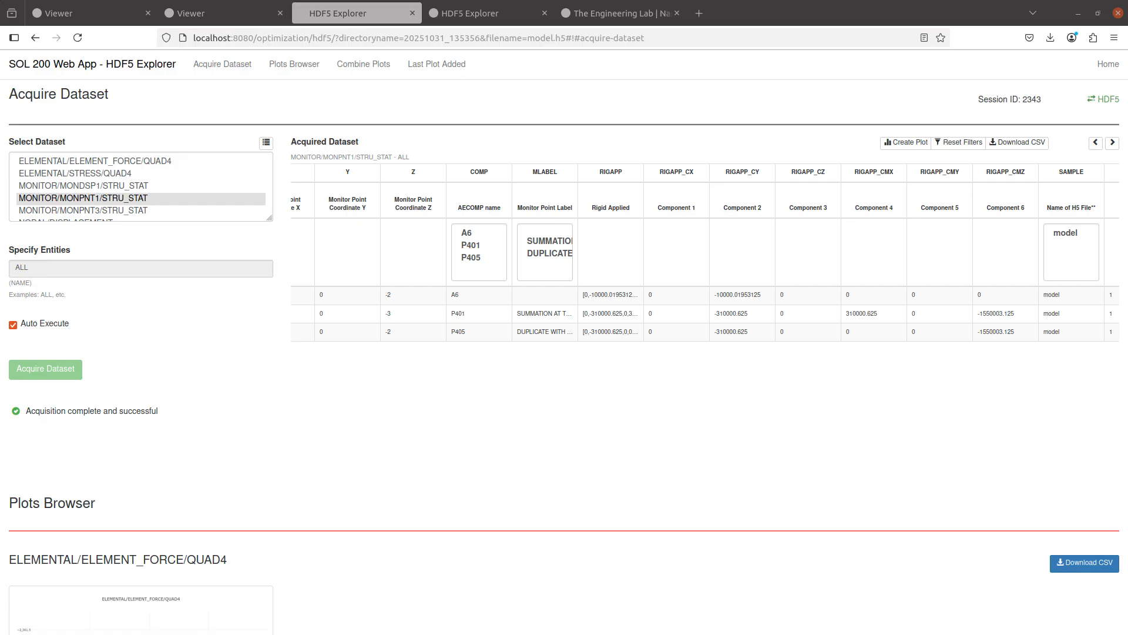
key("alt+Tab")
left_click(222, 14)
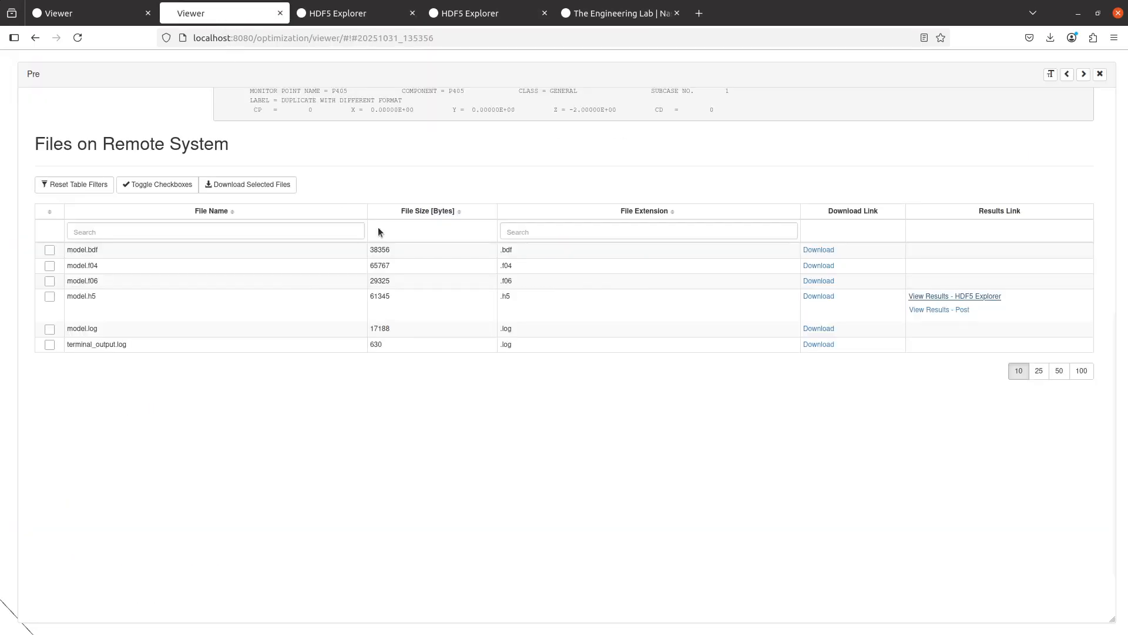
left_click(1101, 73)
- Examine the axes at monitor point P401 and the separate coordinate system beside it in the model view
scroll(535, 356, "down", 5)
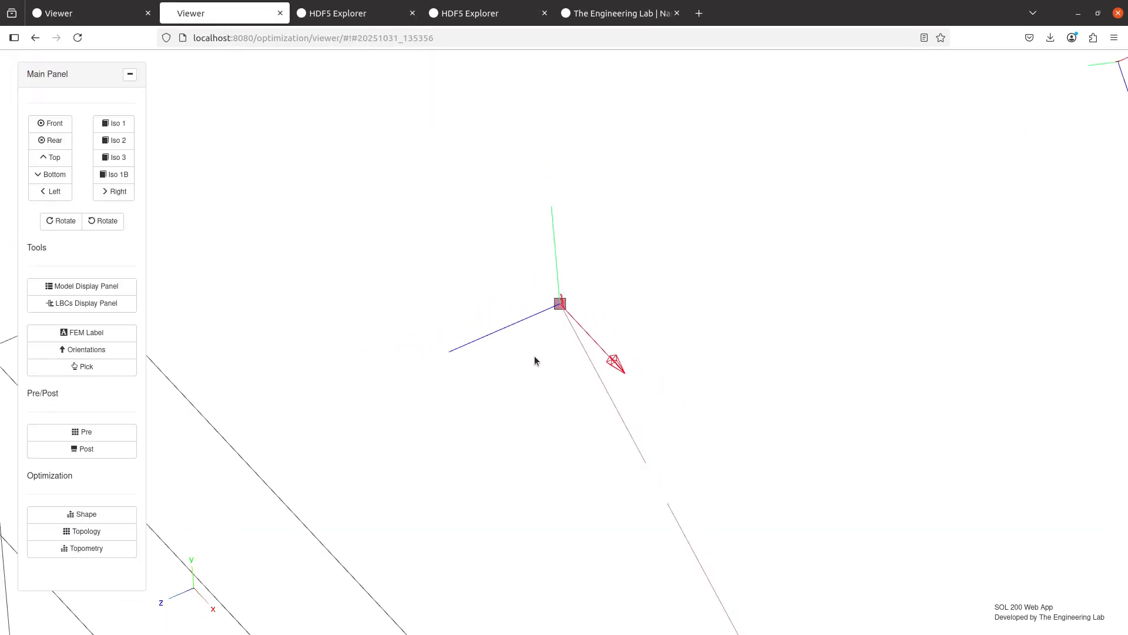
scroll(535, 356, "up", 4)
left_click_drag(534, 356, 613, 368)
scroll(707, 401, "up", 4)
scroll(612, 368, "up", 7)
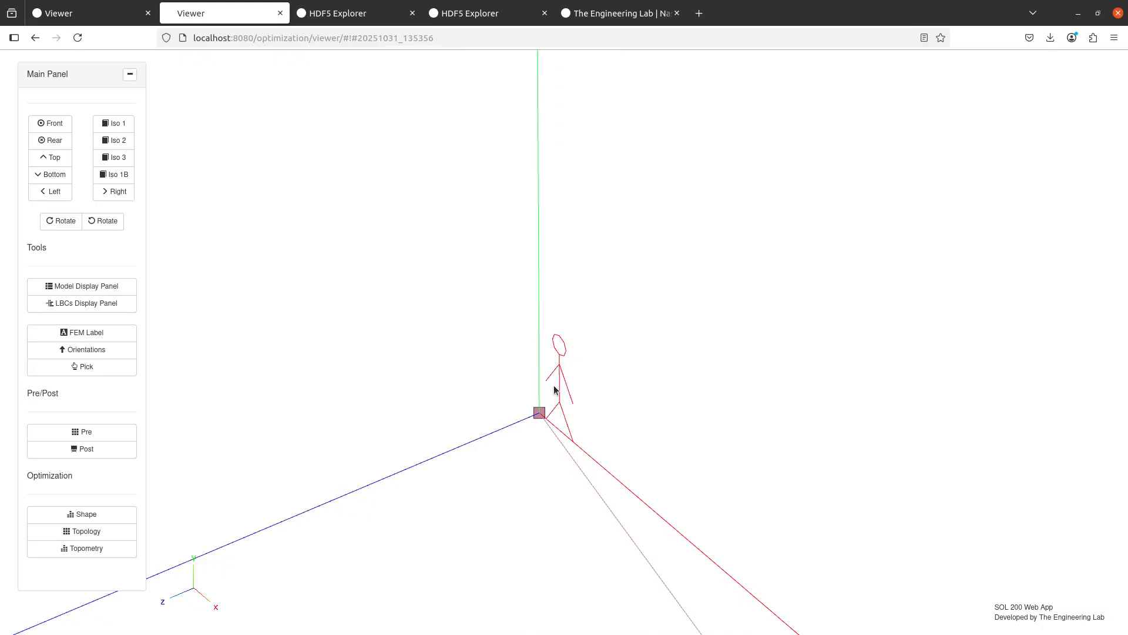
scroll(556, 390, "down", 9)
left_click_drag(820, 319, 615, 397)
scroll(615, 395, "up", 5)
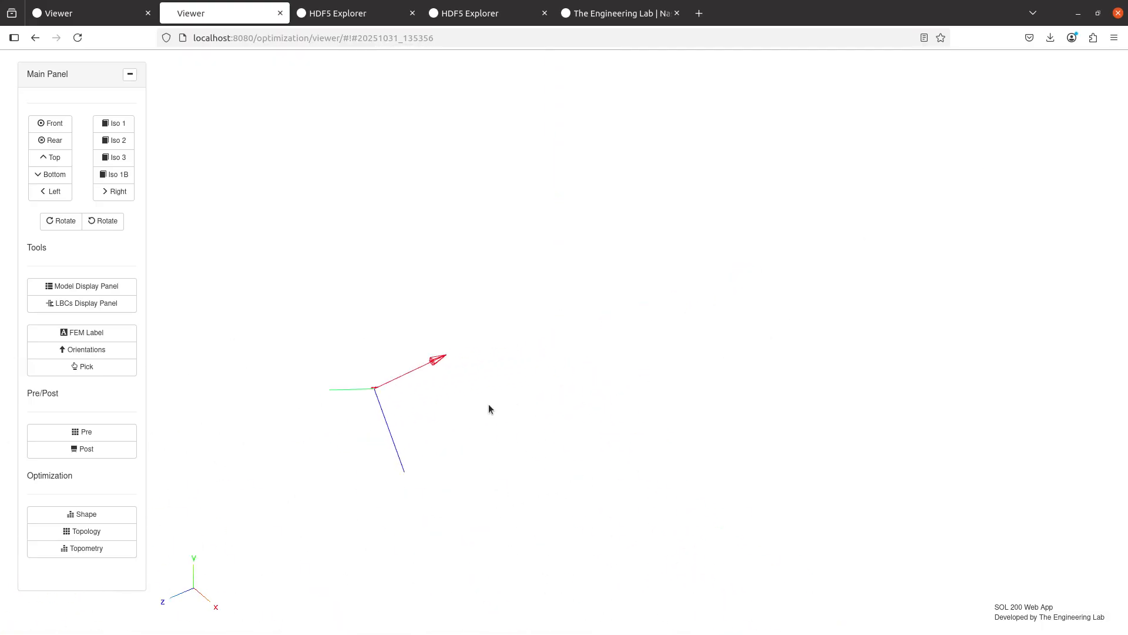
left_click_drag(462, 406, 668, 365)
scroll(669, 365, "up", 5)
scroll(669, 365, "down", 9)
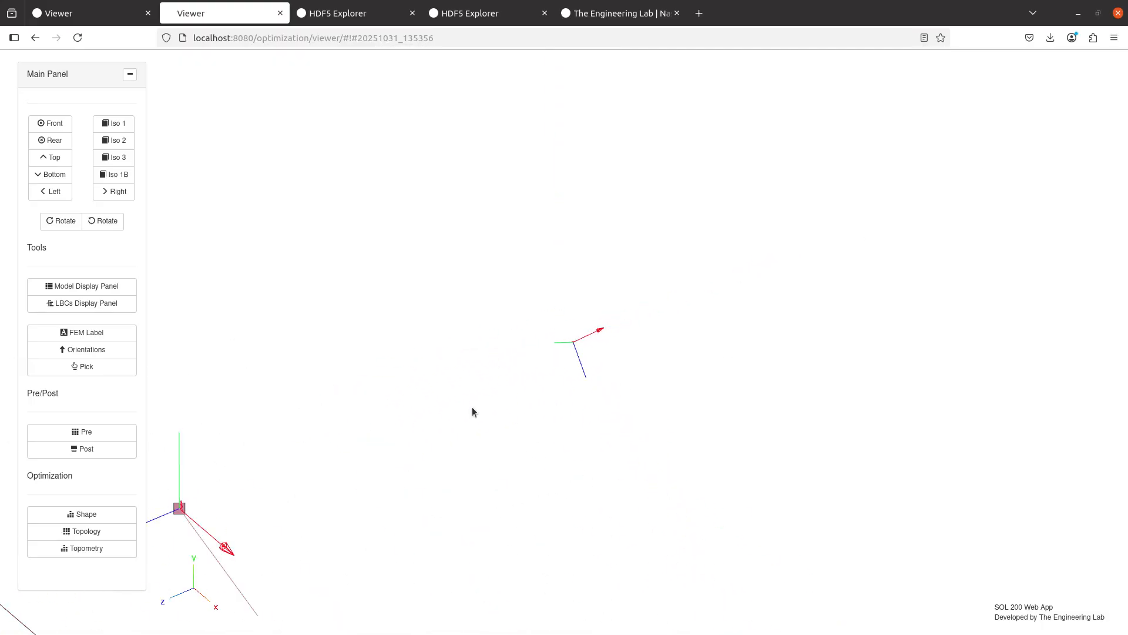
left_click_drag(472, 408, 726, 320)
scroll(726, 320, "up", 3)
left_click_drag(623, 459, 531, 358)
scroll(527, 369, "up", 5)
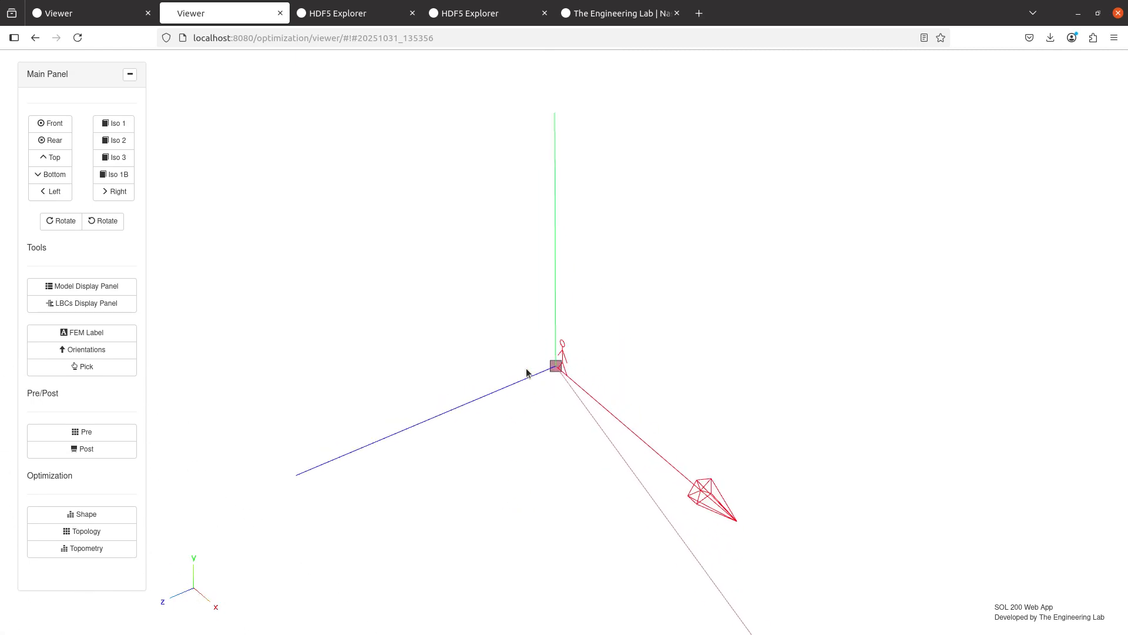
scroll(468, 402, "down", 6)
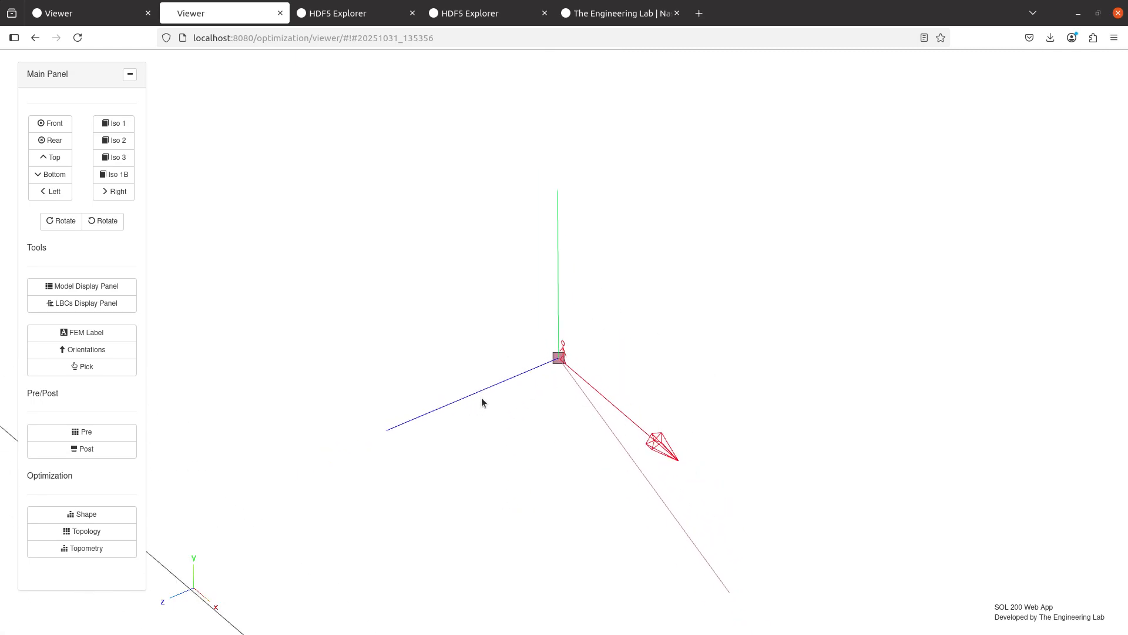
left_click_drag(946, 226, 732, 280)
scroll(620, 315, "down", 4)
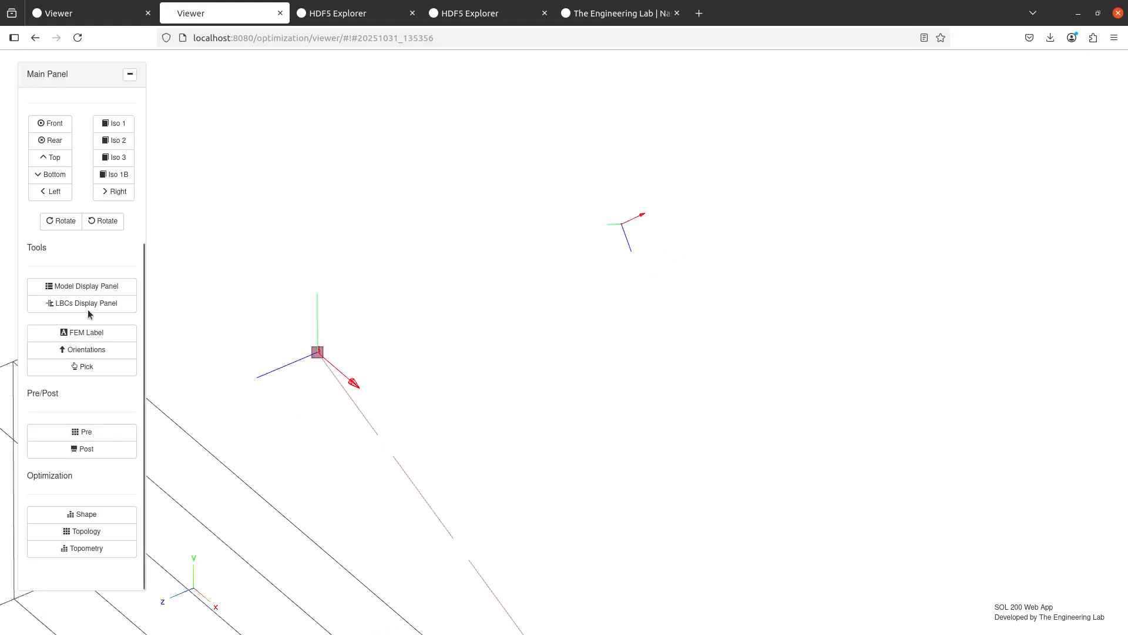
- Display the label of coordinate system CORD2R 1 through the Model Display Panel, and close the panel
left_click(91, 291)
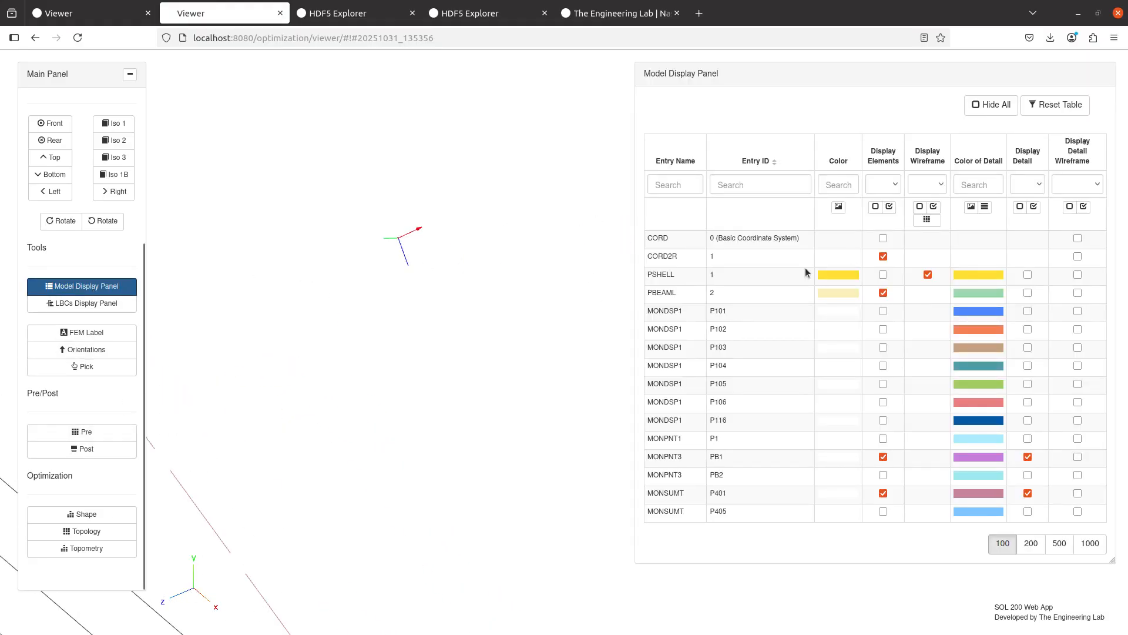
left_click(1077, 257)
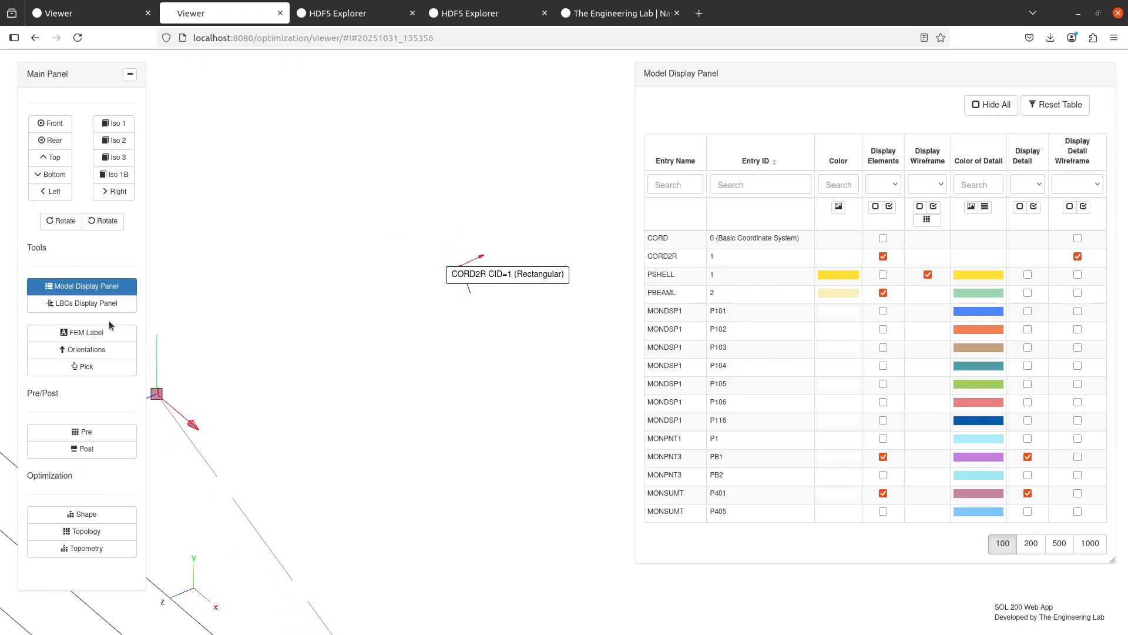
left_click(94, 287)
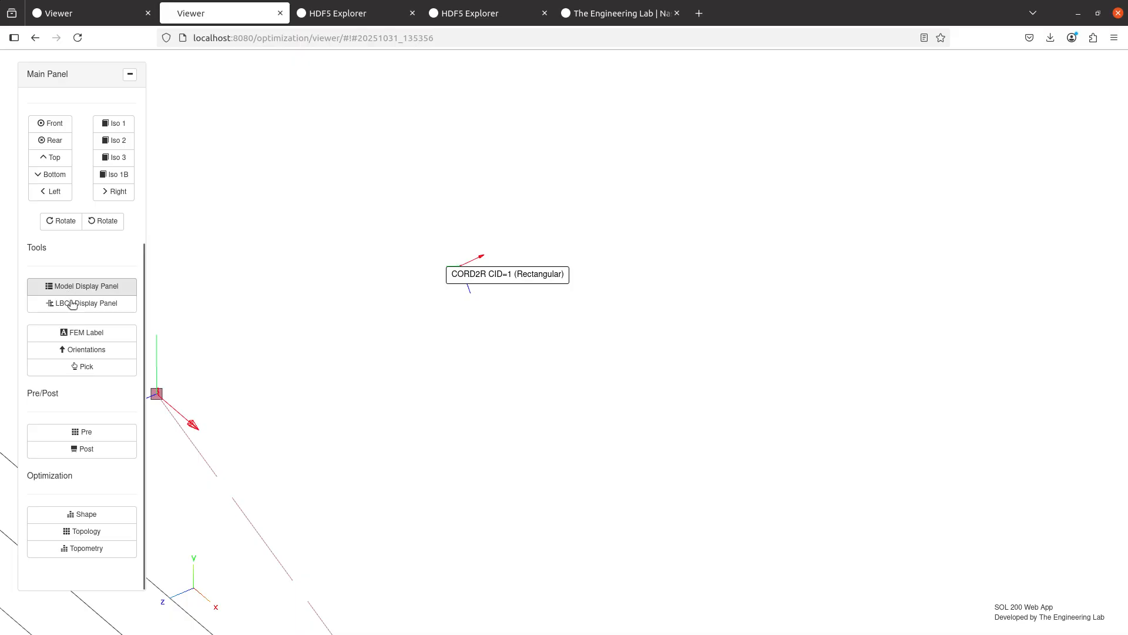
- Set the CD coordinate system of monitor point P401 to CORD2R - 1 in the MONSUMT bulk data entries
left_click(103, 434)
scroll(331, 312, "up", 7)
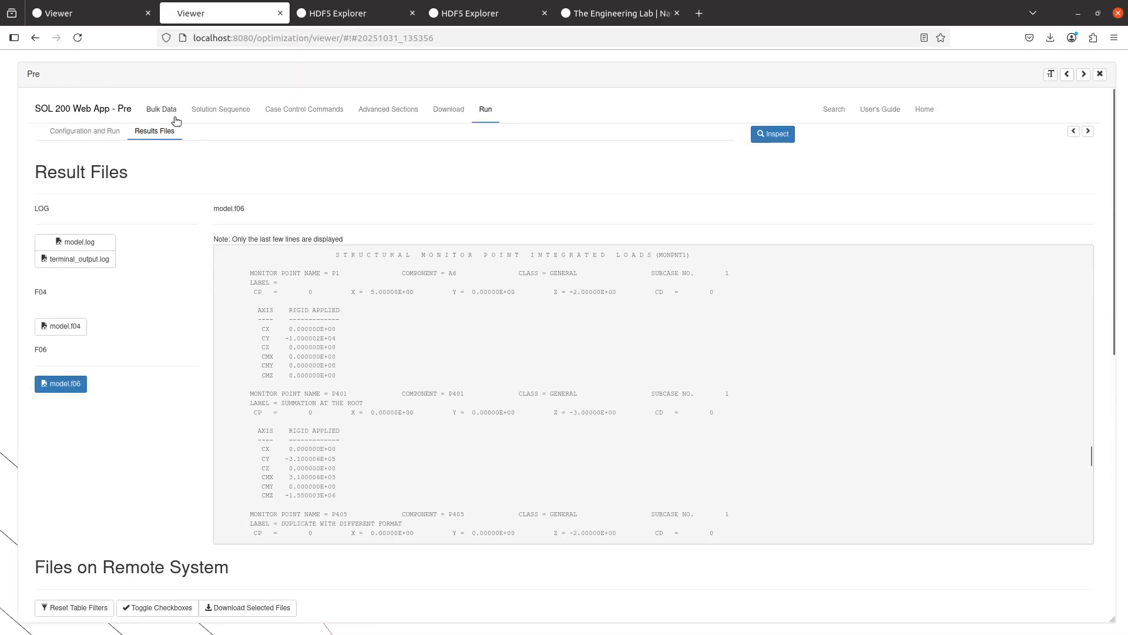
left_click(163, 111)
left_click(373, 372)
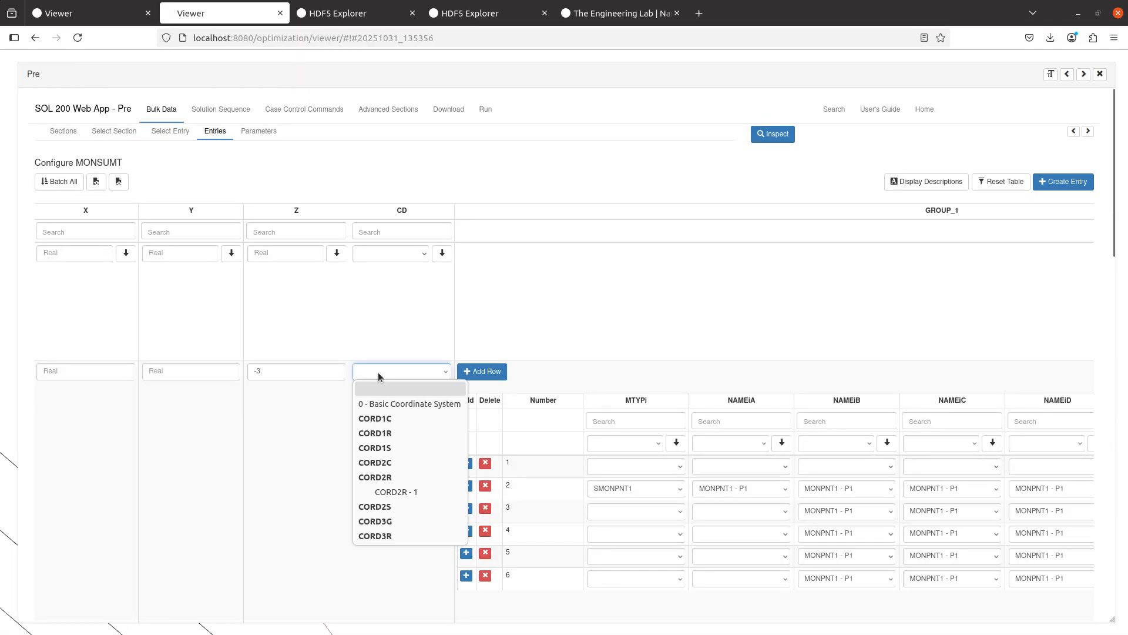
left_click(386, 493)
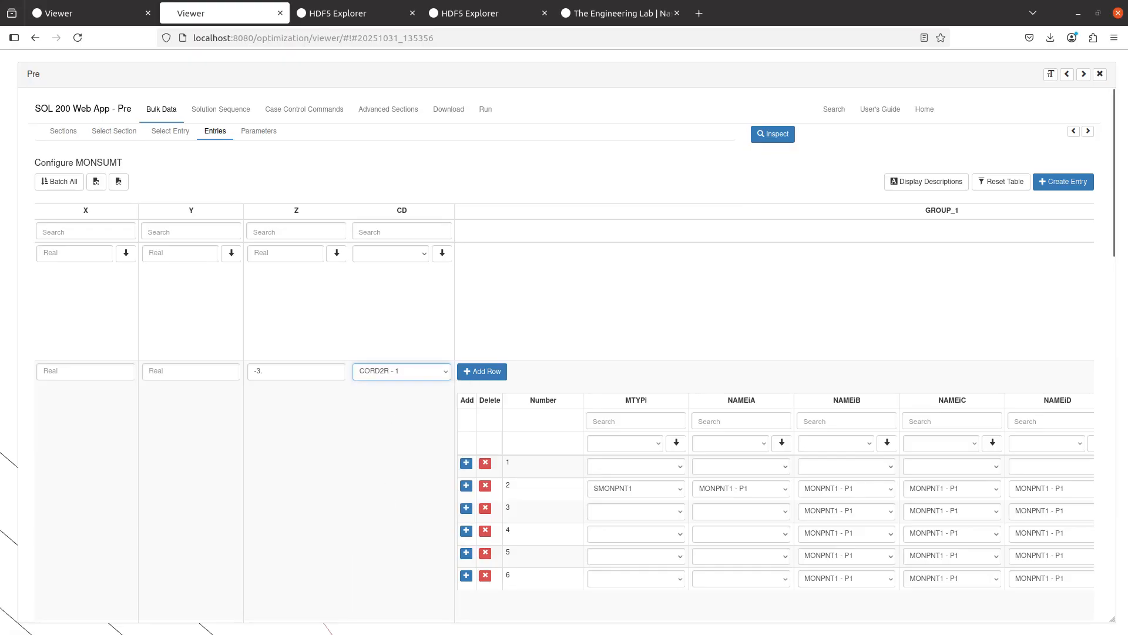
- Glance at the Notepad++ results, close the Pre section, and view P401's axes alongside the CORD2R 1 system
key("alt+Tab")
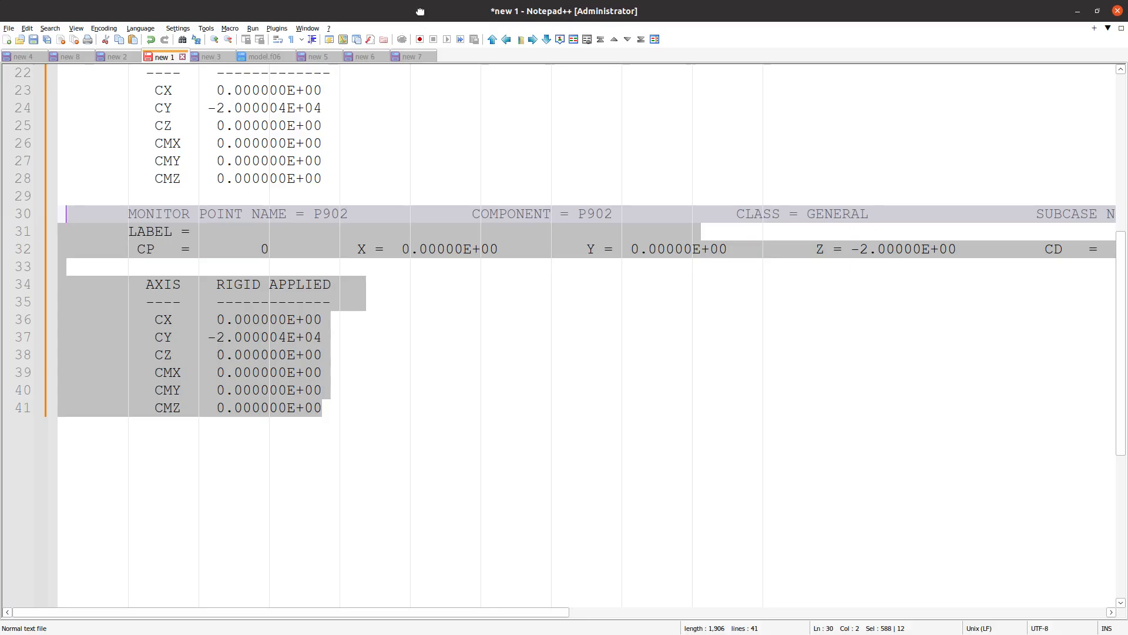
key("alt+Tab")
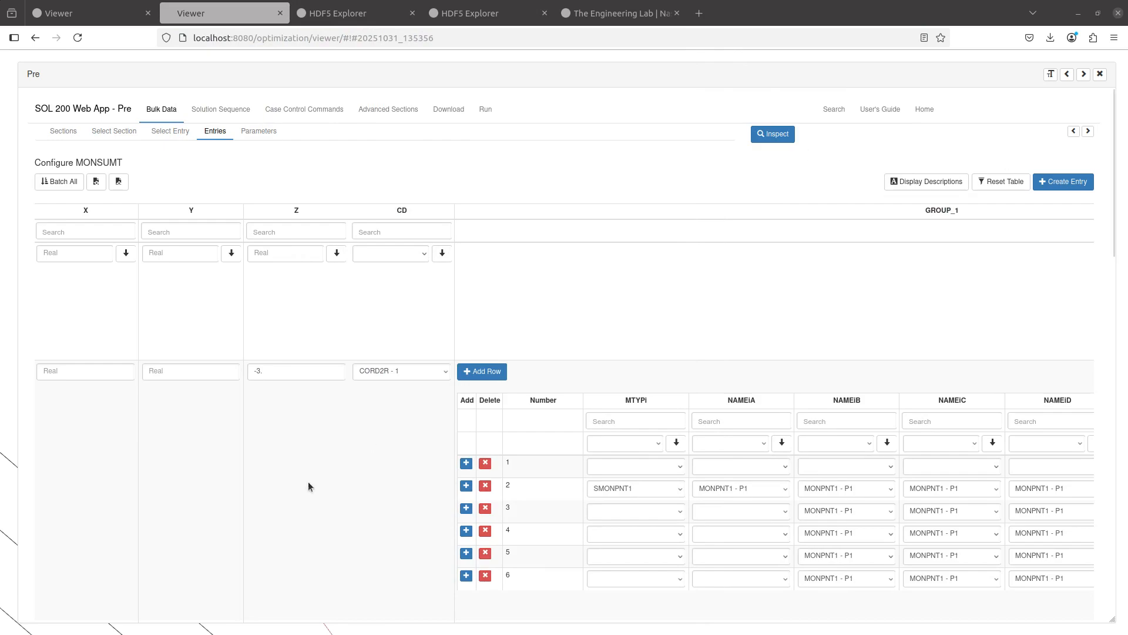
scroll(308, 481, "left", 5)
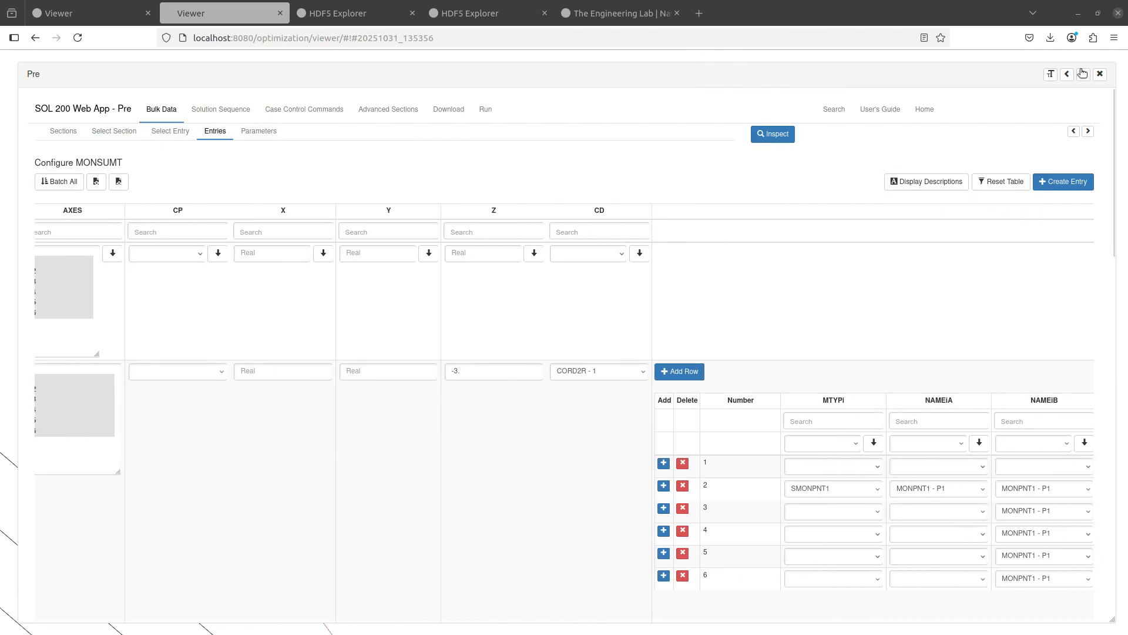
left_click(1100, 74)
left_click_drag(475, 456, 486, 370)
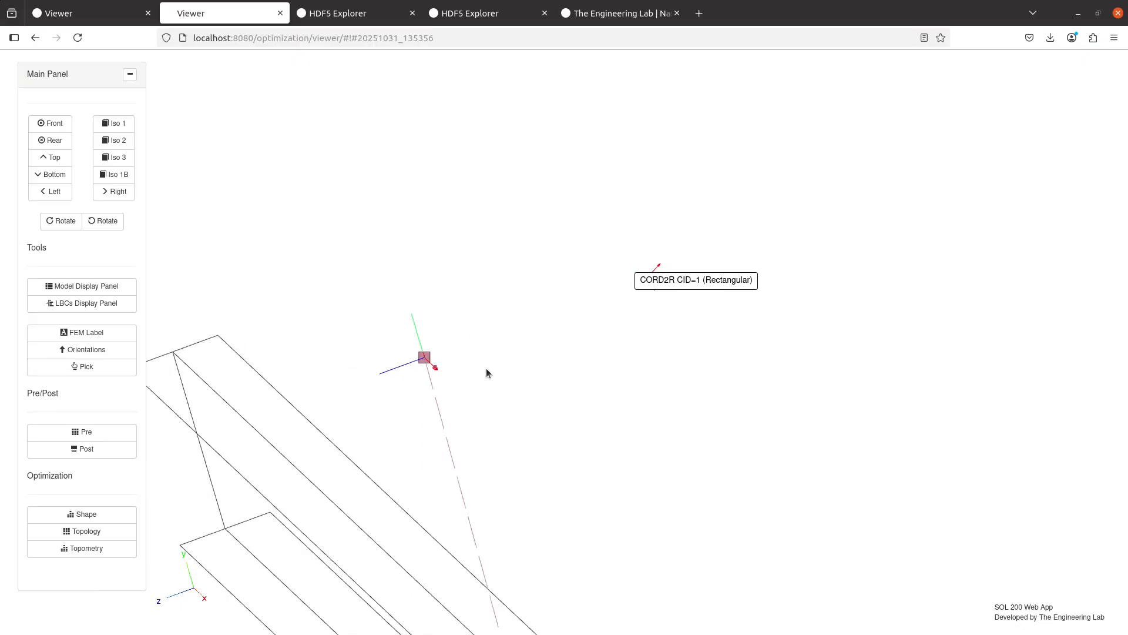
- Review the names, coordinates and CD settings of the P401 and P405 MONSUMT entries, and return to the model view
left_click(97, 432)
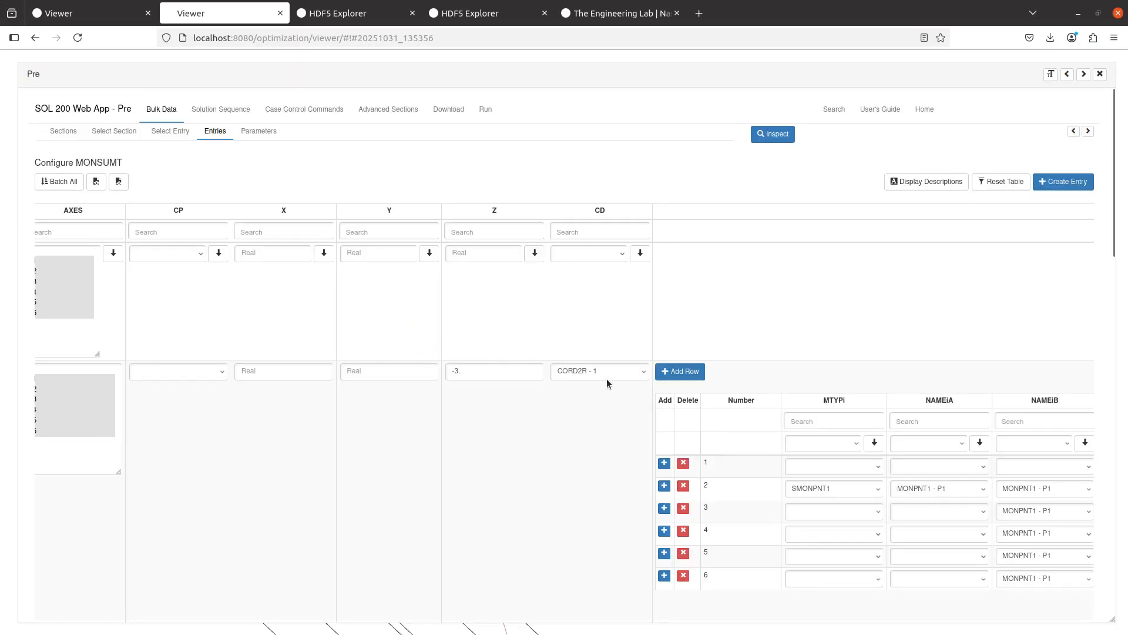
scroll(393, 433, "left", 3)
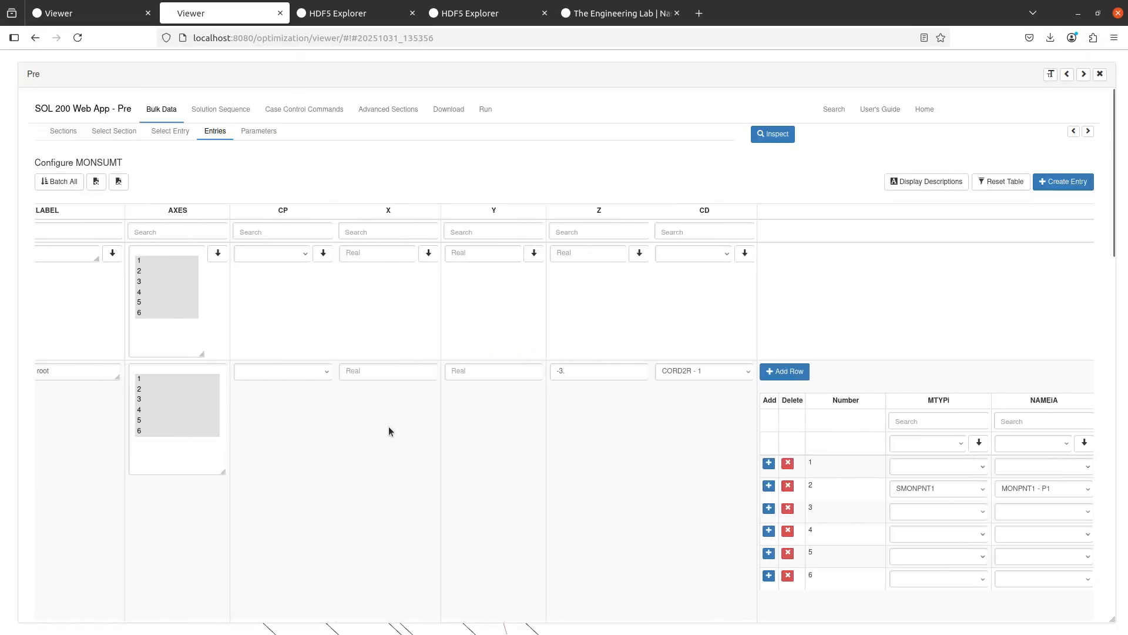
scroll(389, 431, "left", 5)
scroll(227, 426, "down", 3)
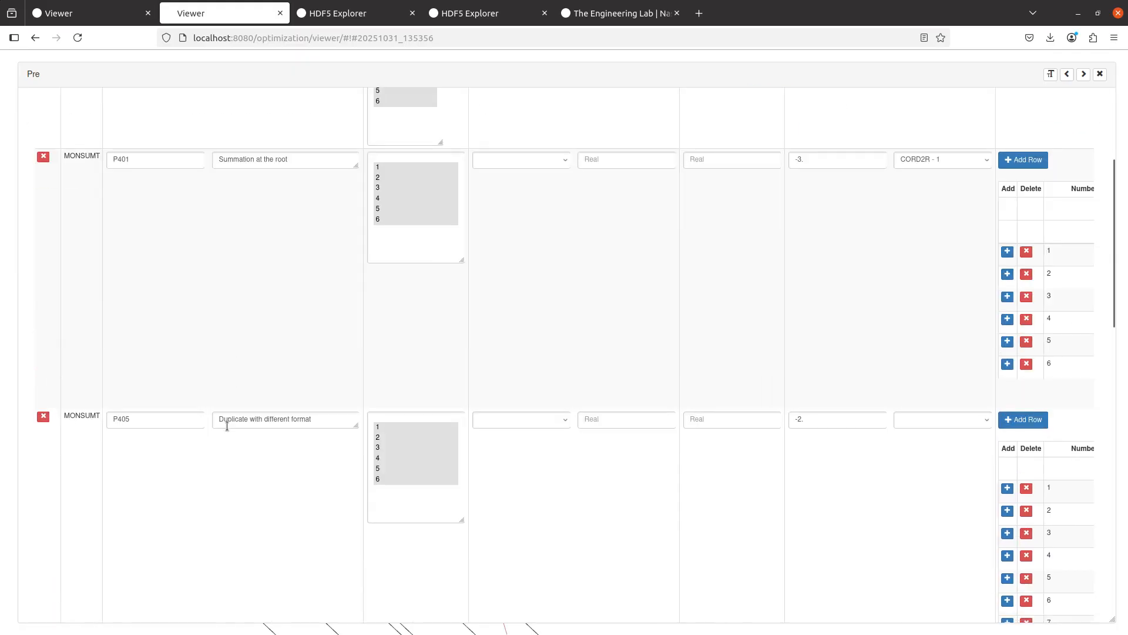
scroll(227, 426, "down", 3)
scroll(496, 396, "up", 4)
scroll(774, 368, "right", 2)
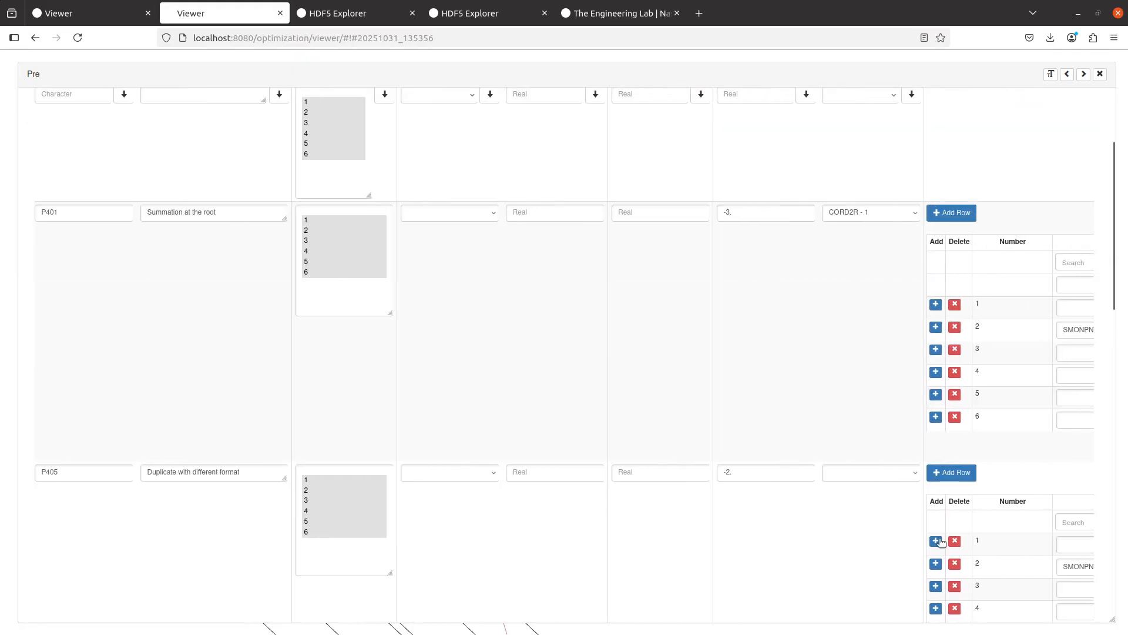
scroll(965, 178, "up", 3)
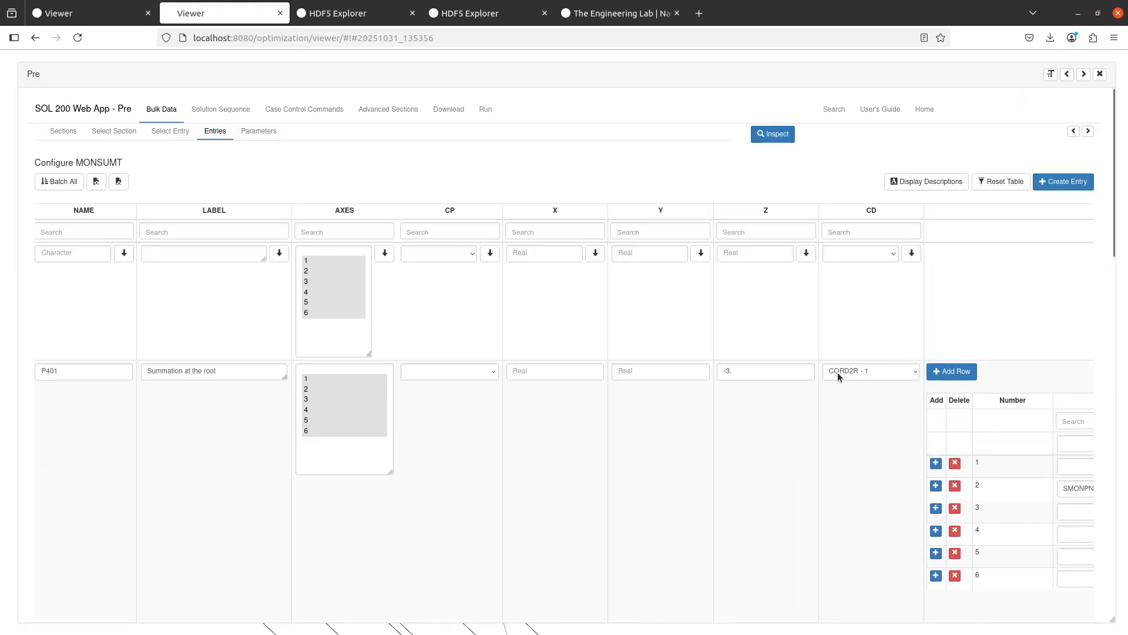
left_click(1100, 73)
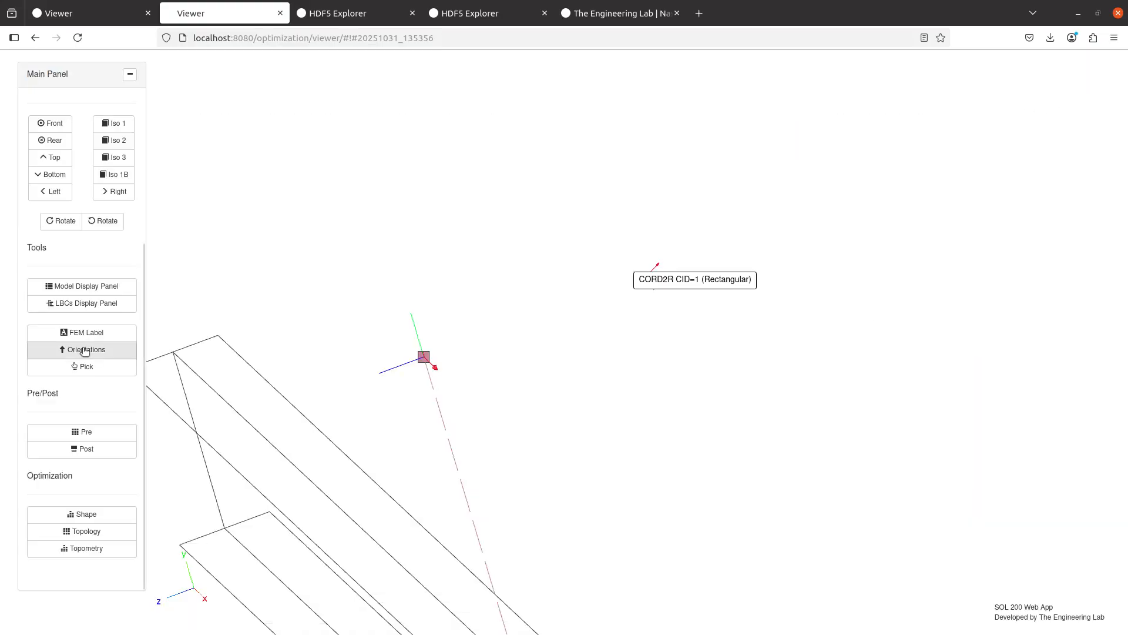
- Examine the orientation of P401's axes against the axes of coordinate system CORD2R 1 from several angles
left_click_drag(432, 341, 569, 396)
scroll(464, 351, "up", 5)
scroll(552, 386, "up", 4)
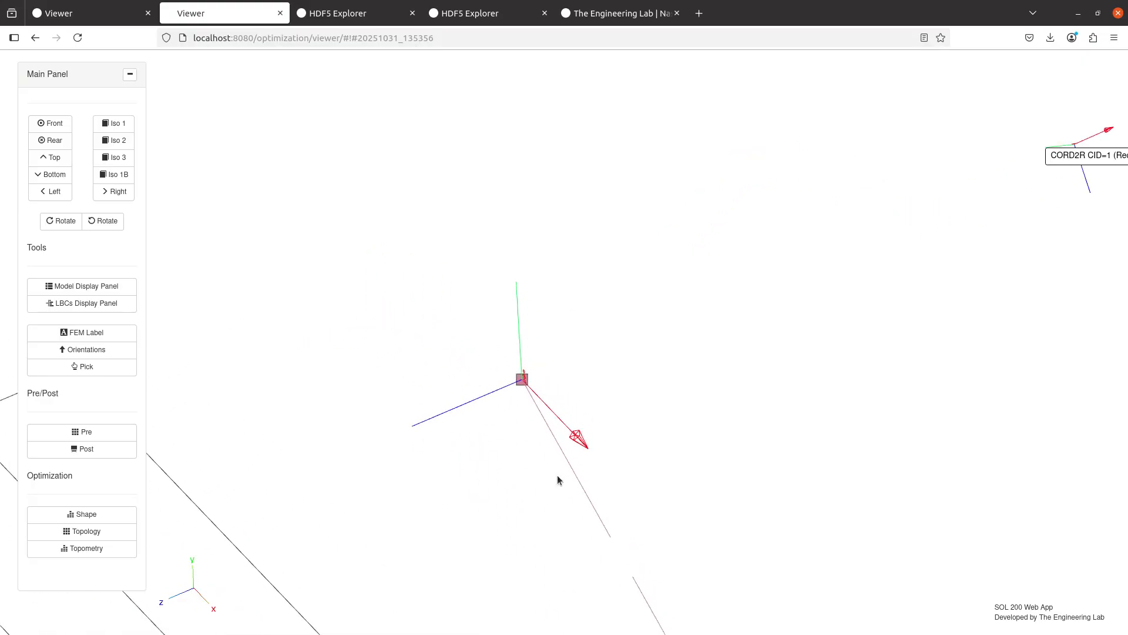
left_click_drag(557, 475, 410, 418)
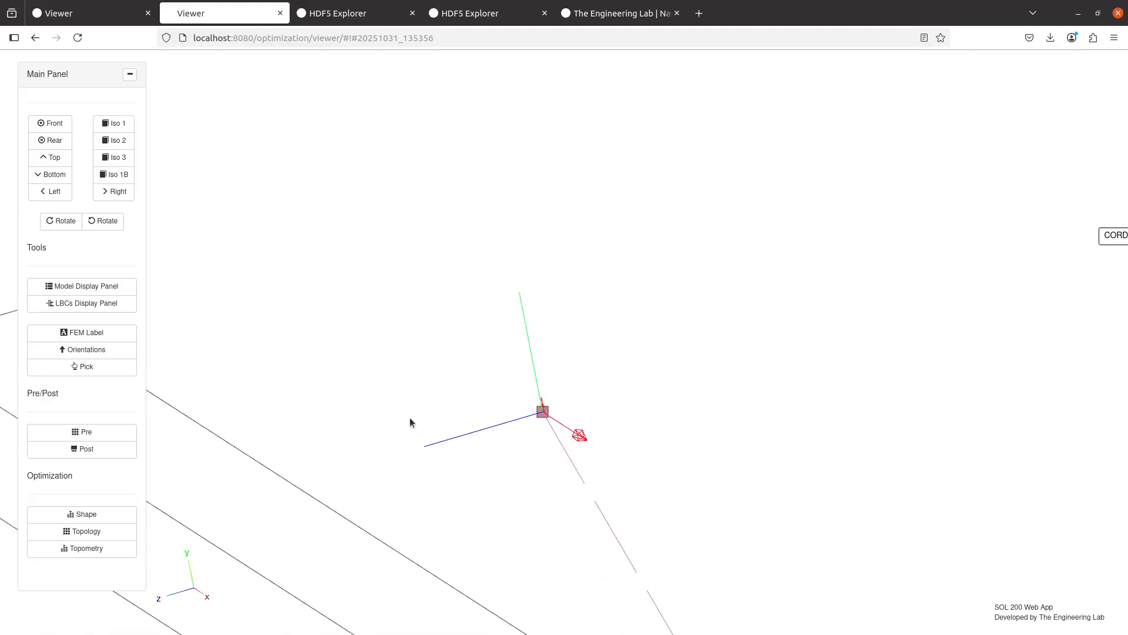
left_click_drag(493, 432, 450, 442)
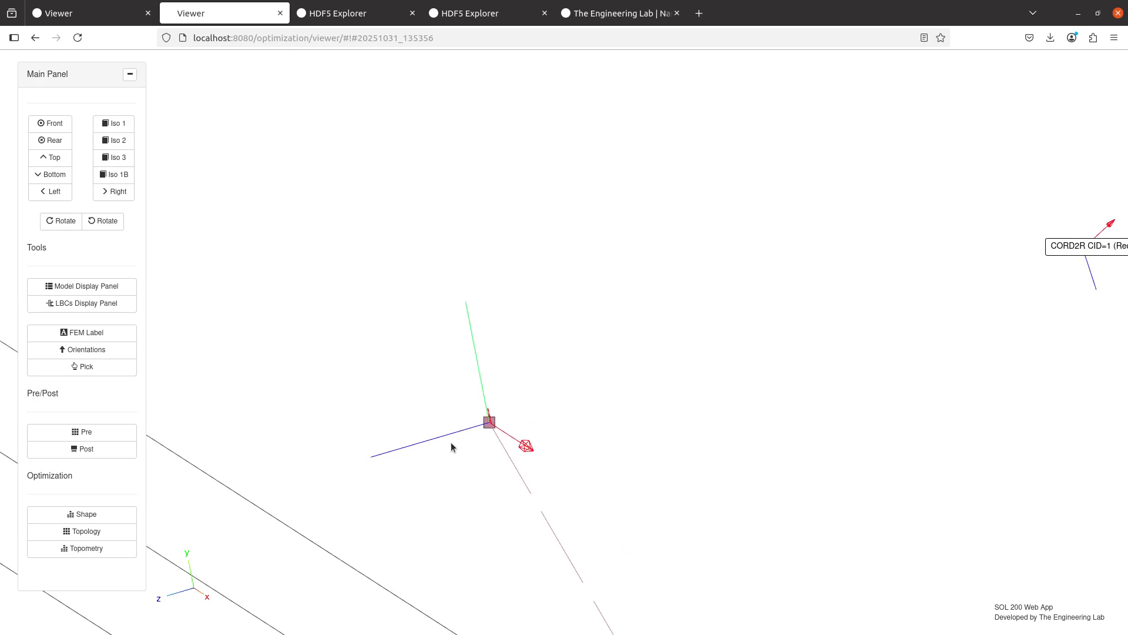
left_click_drag(1084, 217, 556, 330)
scroll(575, 339, "up", 3)
left_click_drag(586, 407, 560, 407)
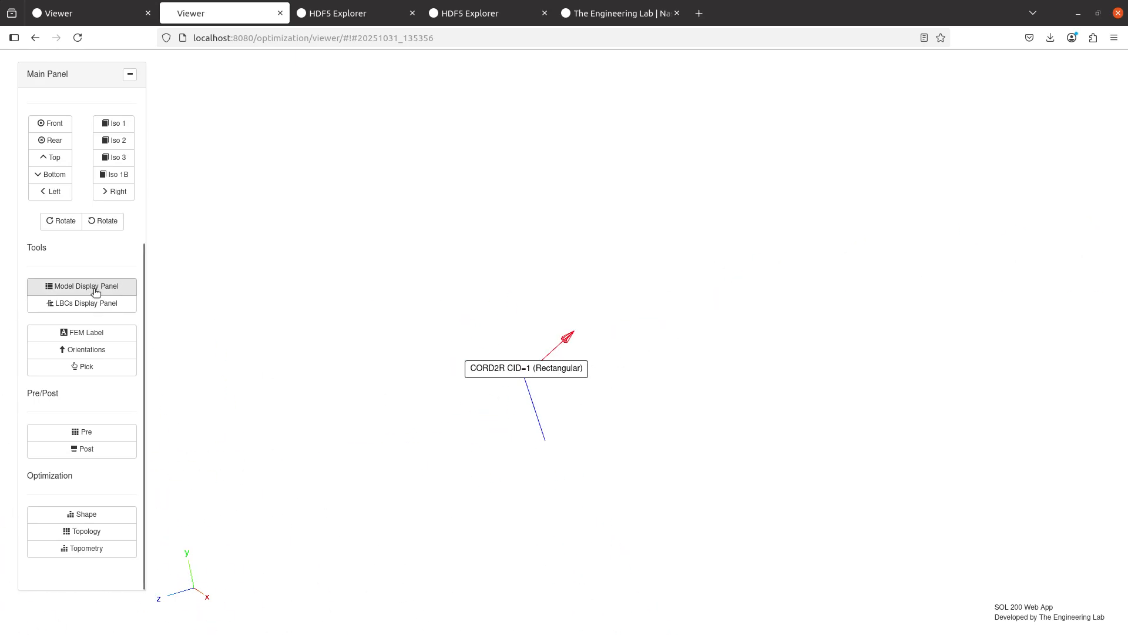
left_click_drag(494, 298, 1030, 144)
left_click_drag(341, 400, 779, 203)
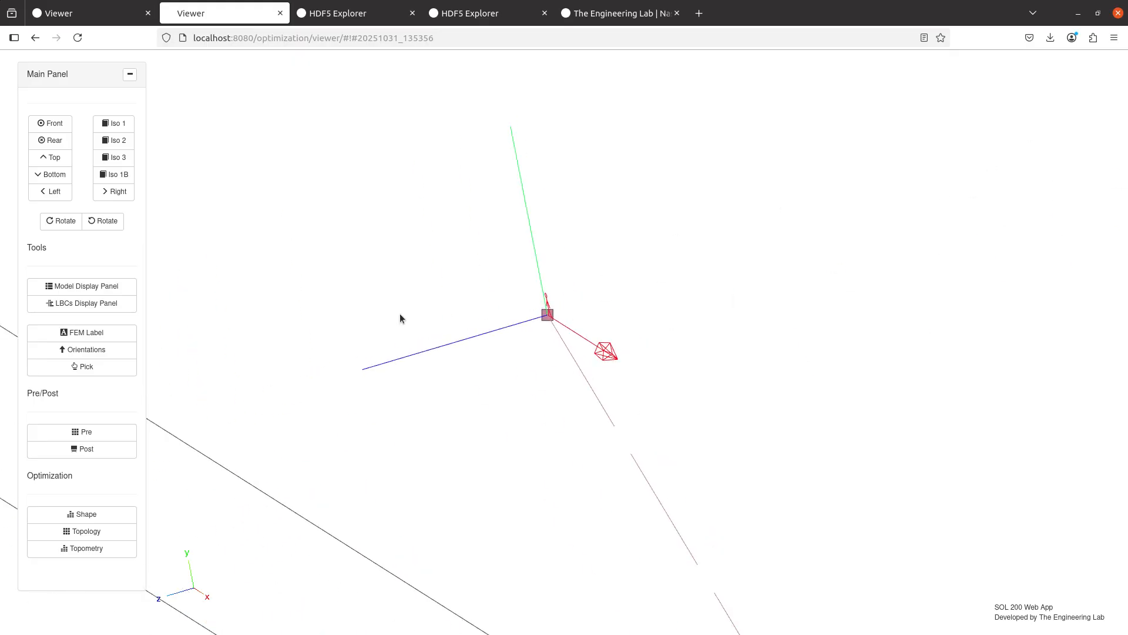
- Check the available CD coordinate systems for P401 in the MONSUMT entries, close the Pre section, and view the beam model
left_click(116, 432)
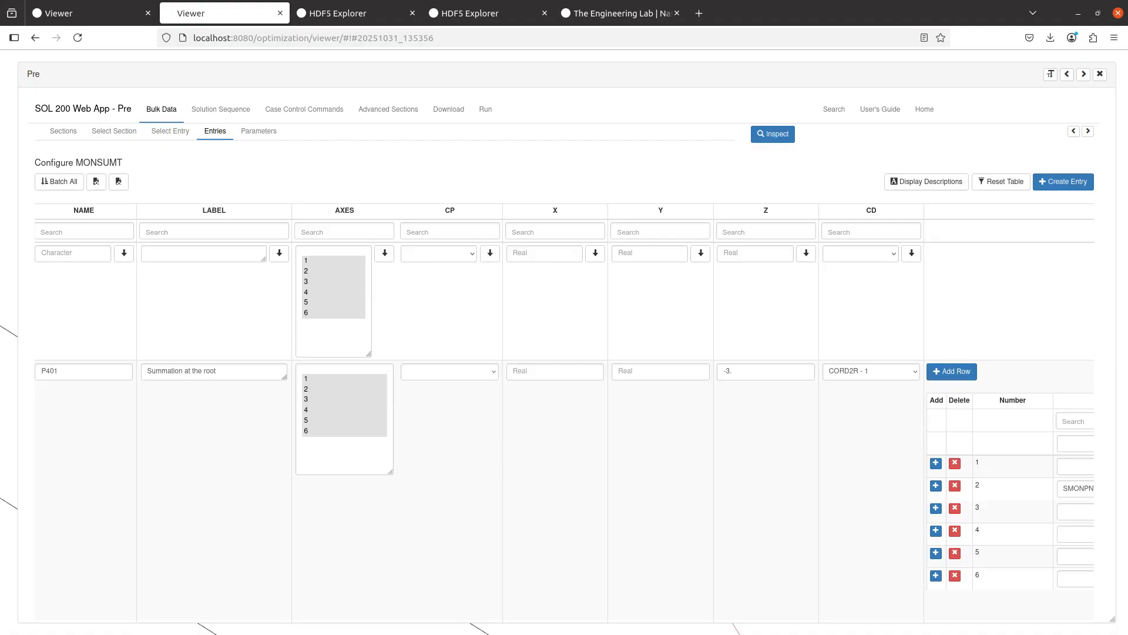
left_click(870, 373)
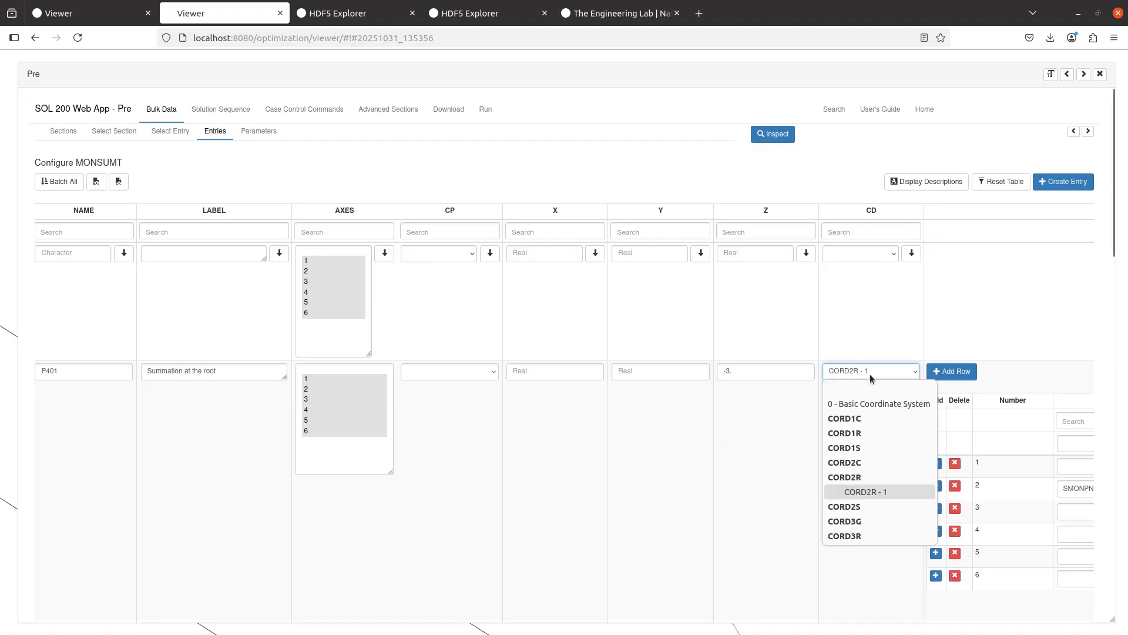
left_click(869, 370)
scroll(776, 429, "right", 2)
scroll(771, 400, "right", 2)
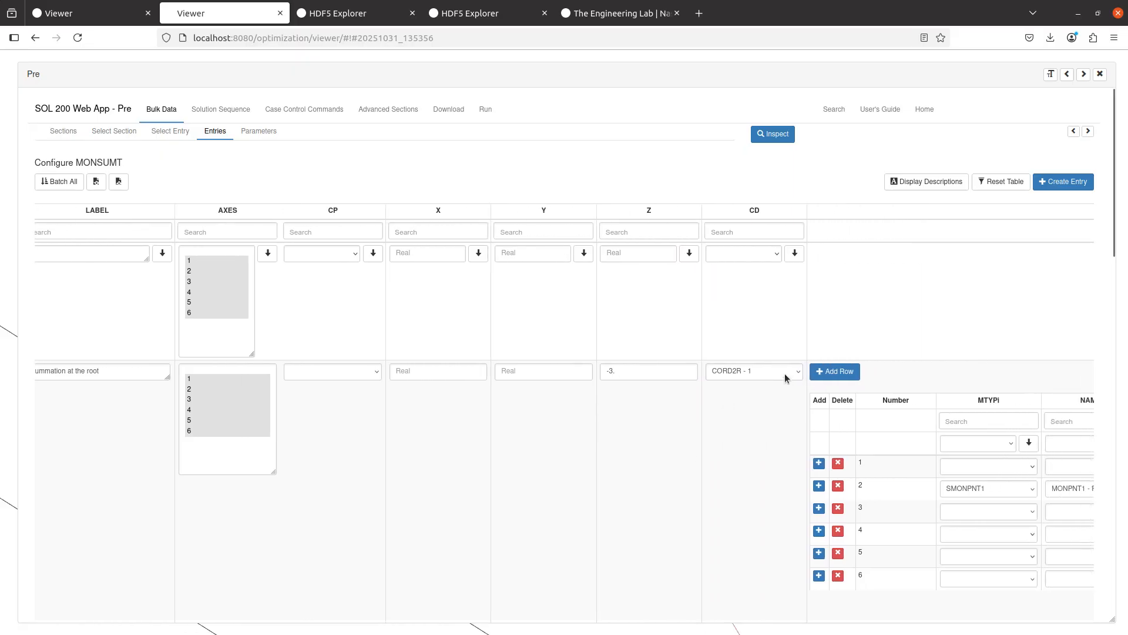
left_click(748, 372)
left_click(749, 372)
left_click(748, 372)
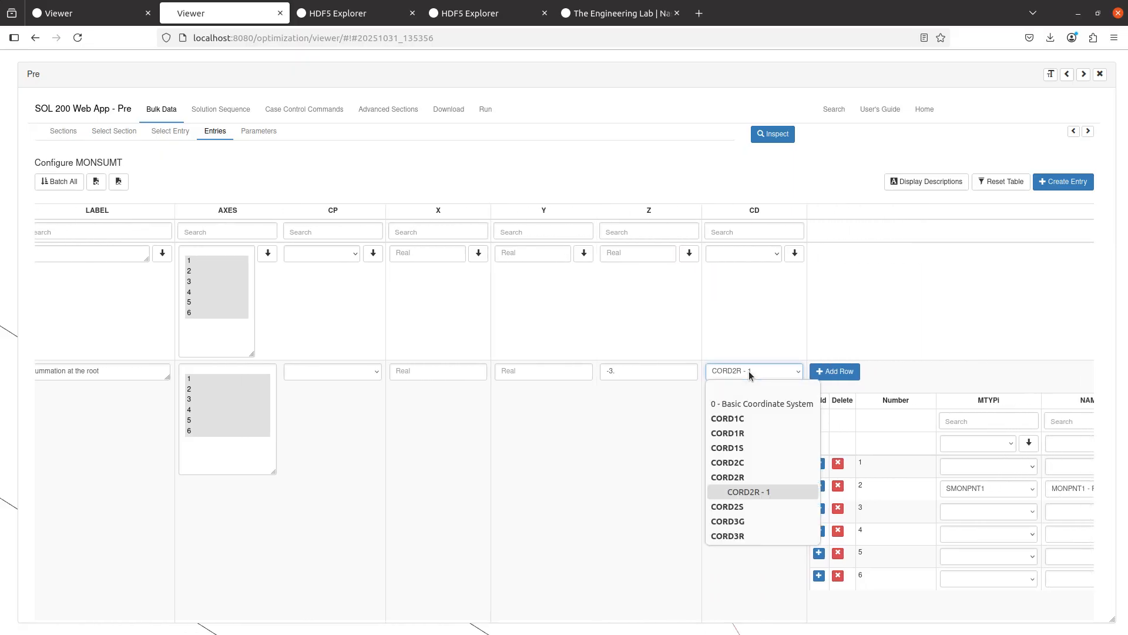
left_click(748, 371)
left_click(1100, 74)
left_click_drag(617, 355, 529, 276)
scroll(543, 359, "down", 6)
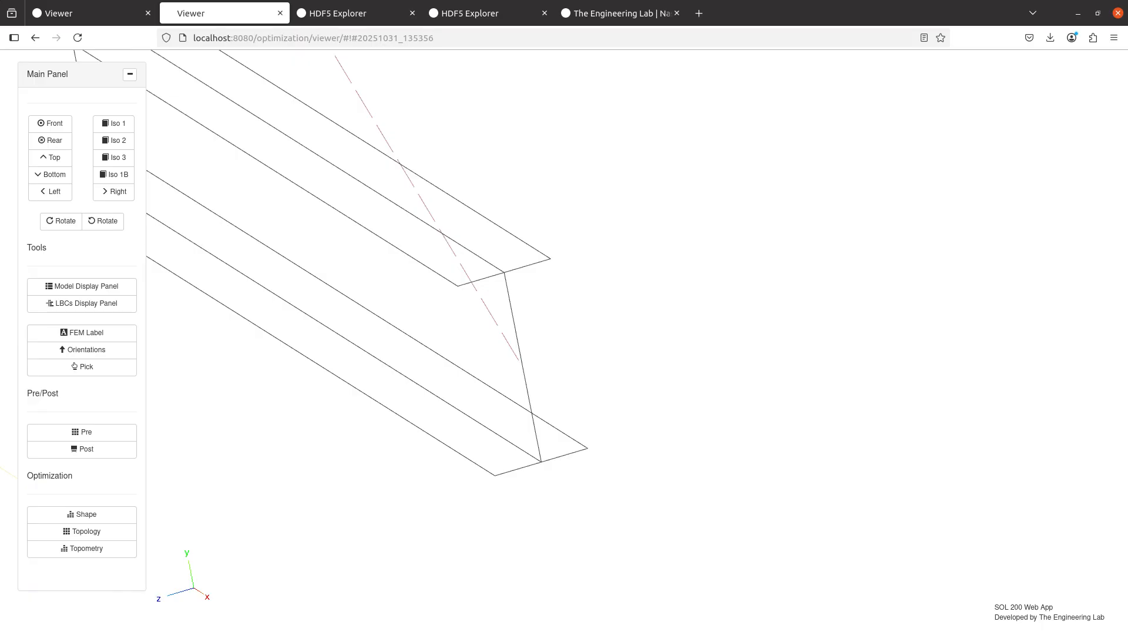
- Review the agenda in Notepad++ and return to the browser
key("alt+Tab")
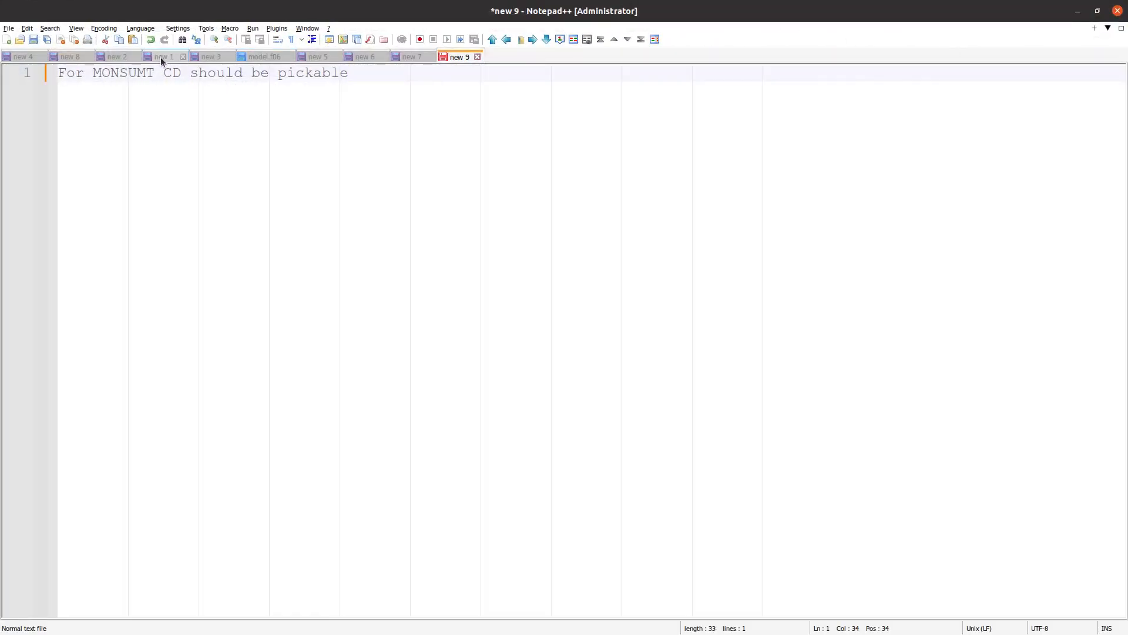
left_click(120, 56)
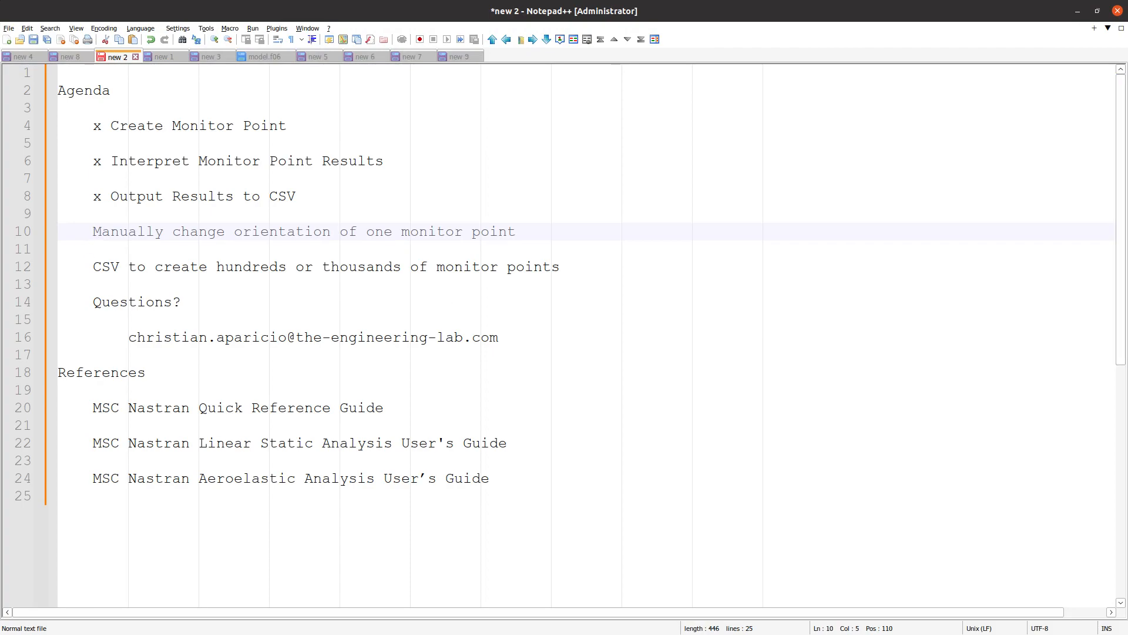
key("alt+Tab")
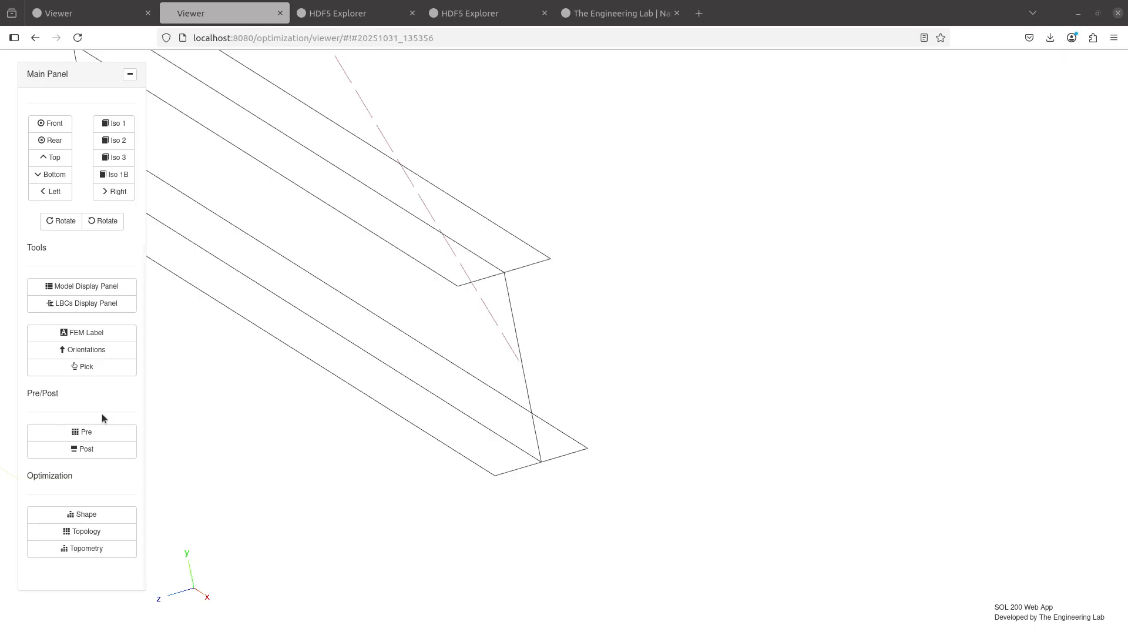
- Clear the CD coordinate system of monitor point P401 in the MONSUMT bulk data entries
left_click(102, 435)
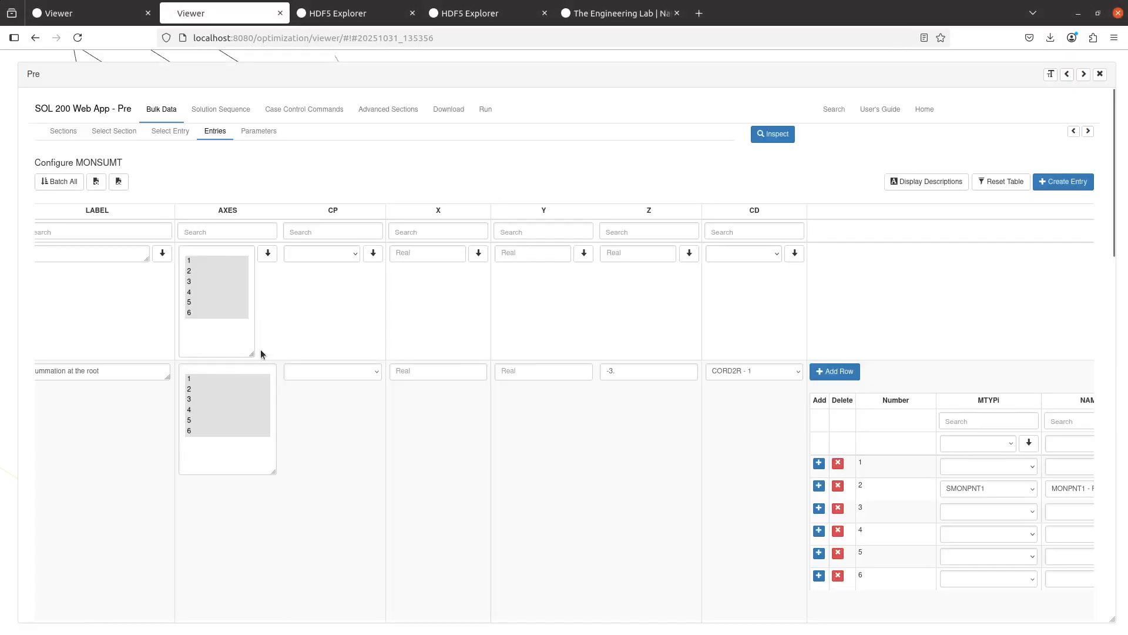
left_click(737, 371)
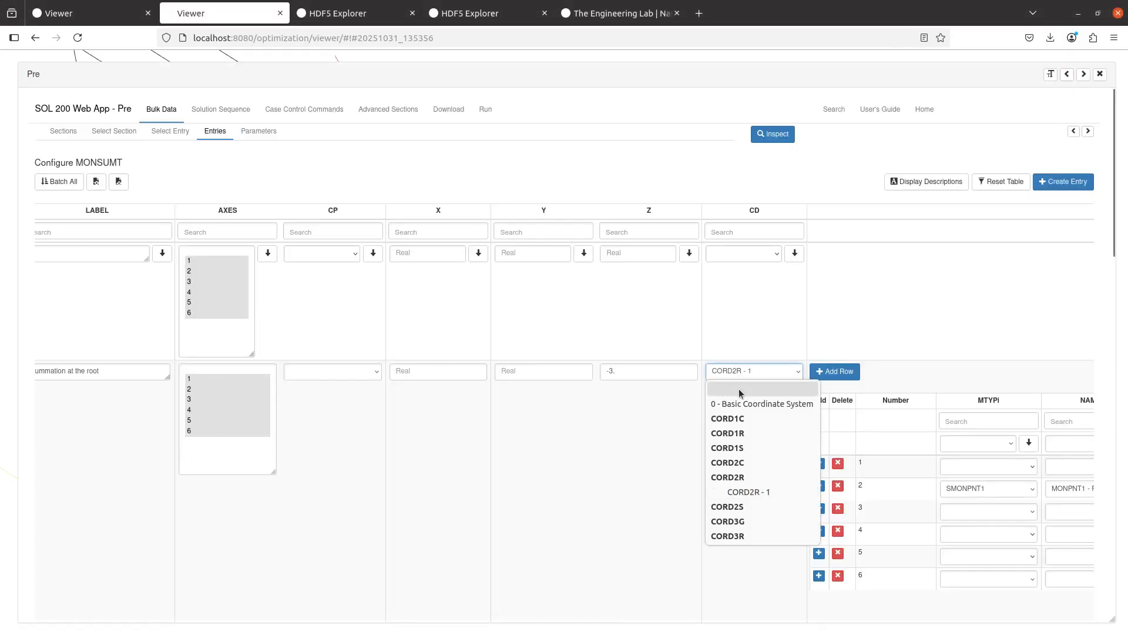
left_click(739, 388)
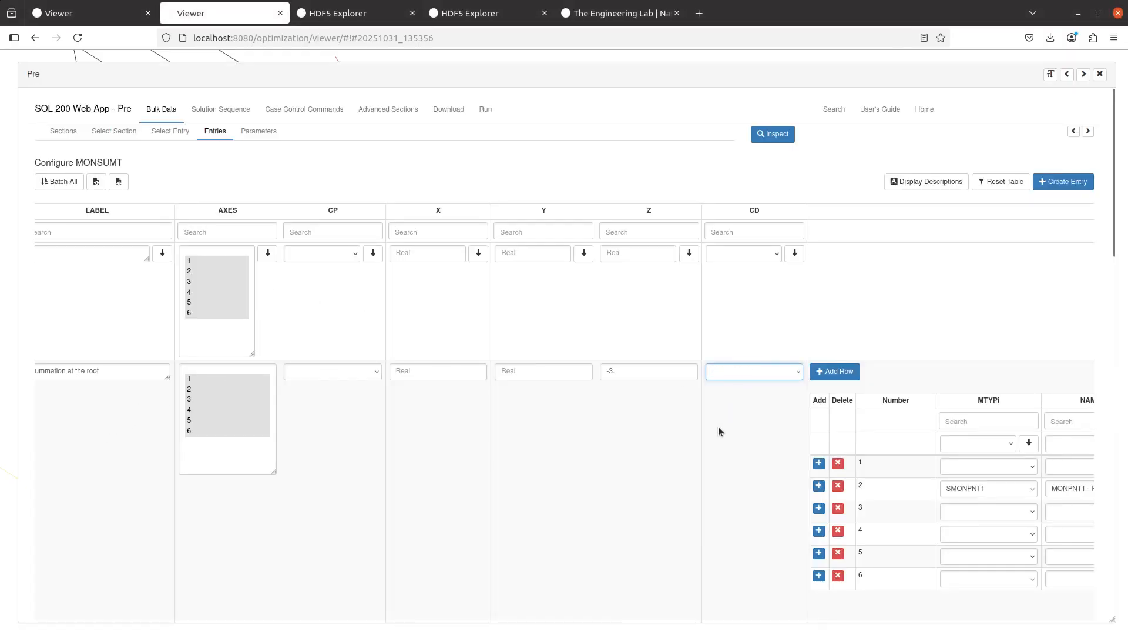
- Download the edited model as a BDF file and dismiss the browser's download list
left_click(453, 111)
left_click(776, 204)
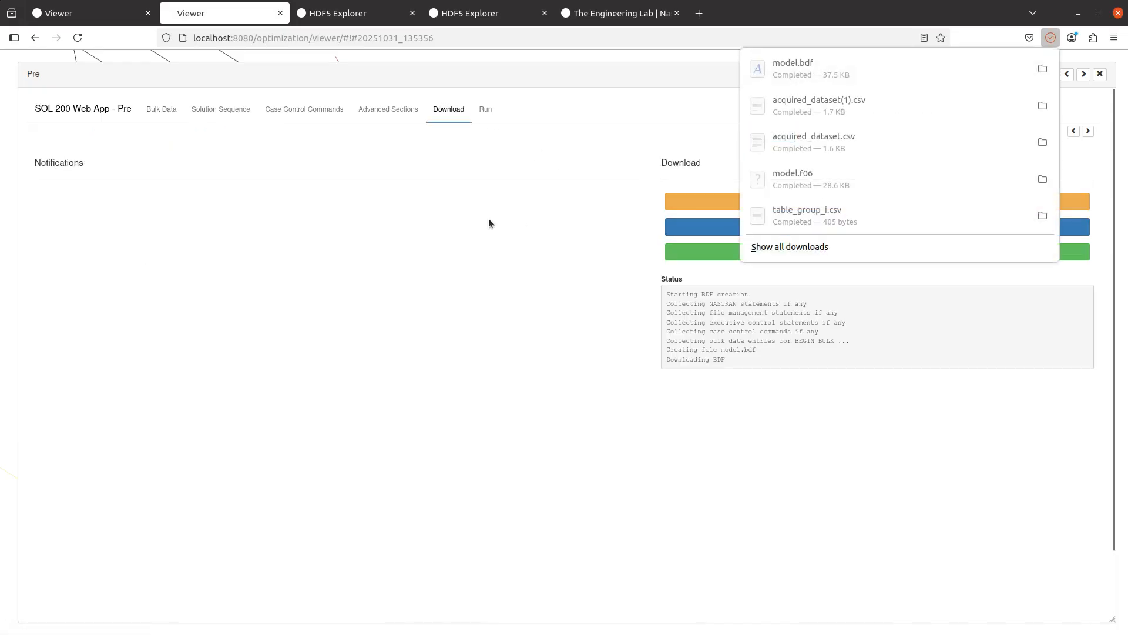
left_click(474, 178)
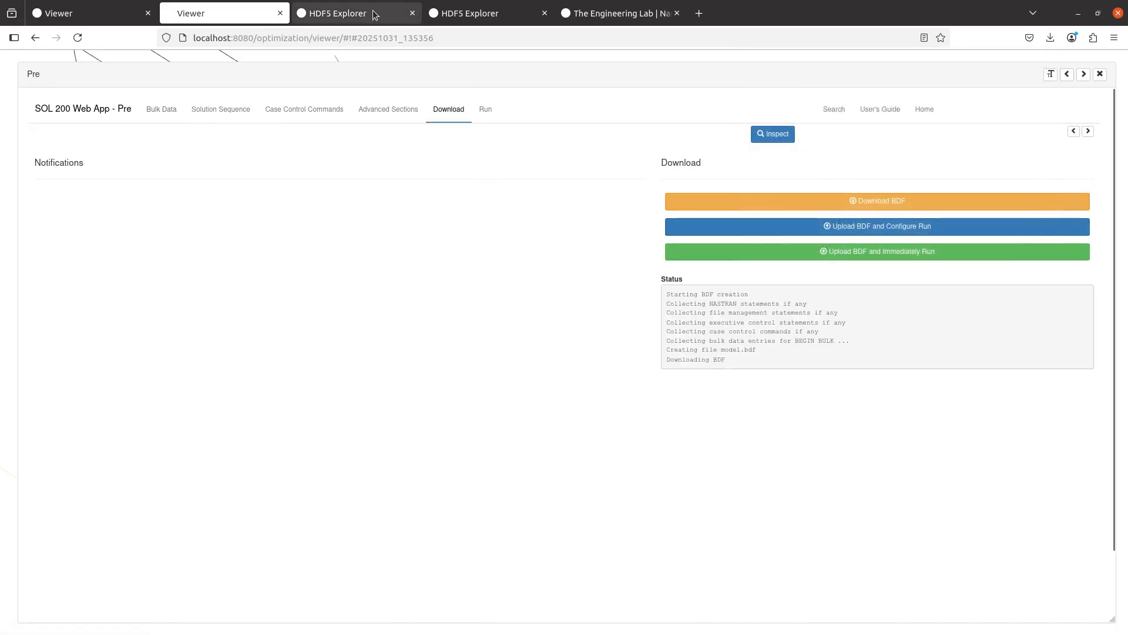
- Open the downloaded model.bdf in Notepad++ and look through its case control and first bulk data entries
left_click(742, 232)
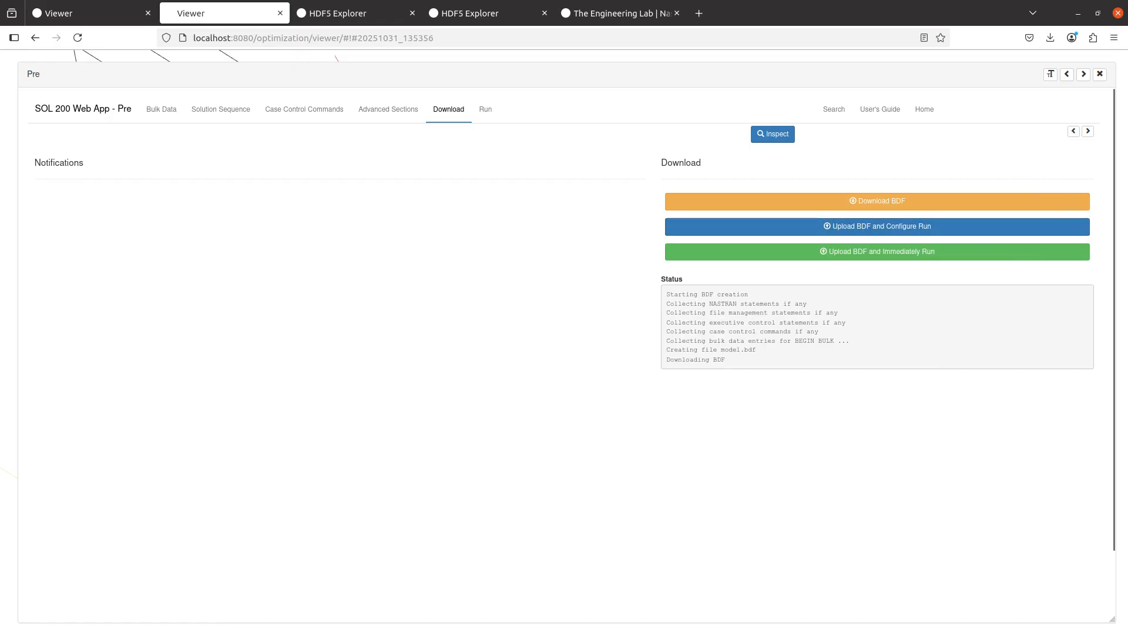
right_click(411, 292)
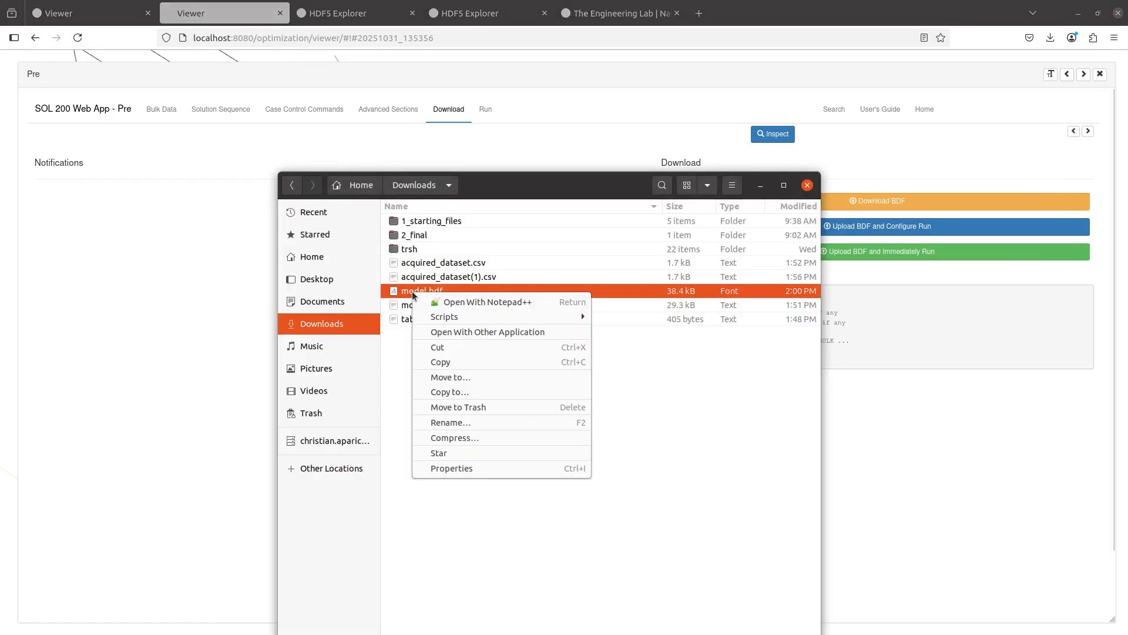
key("Escape")
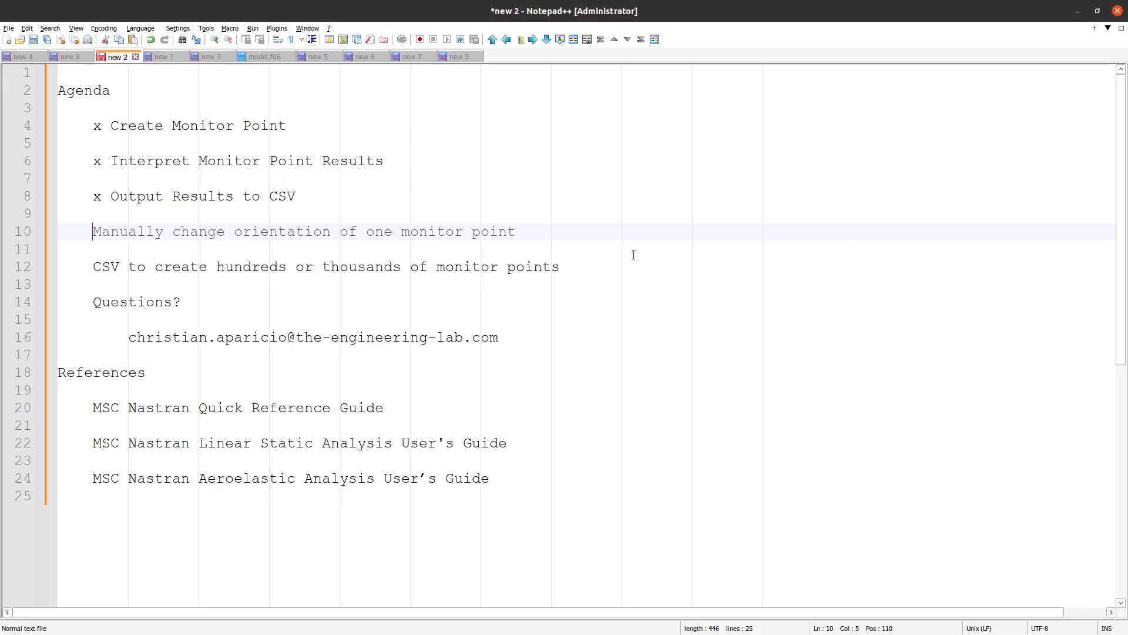
key("Down")
key("Down")
key("Down")
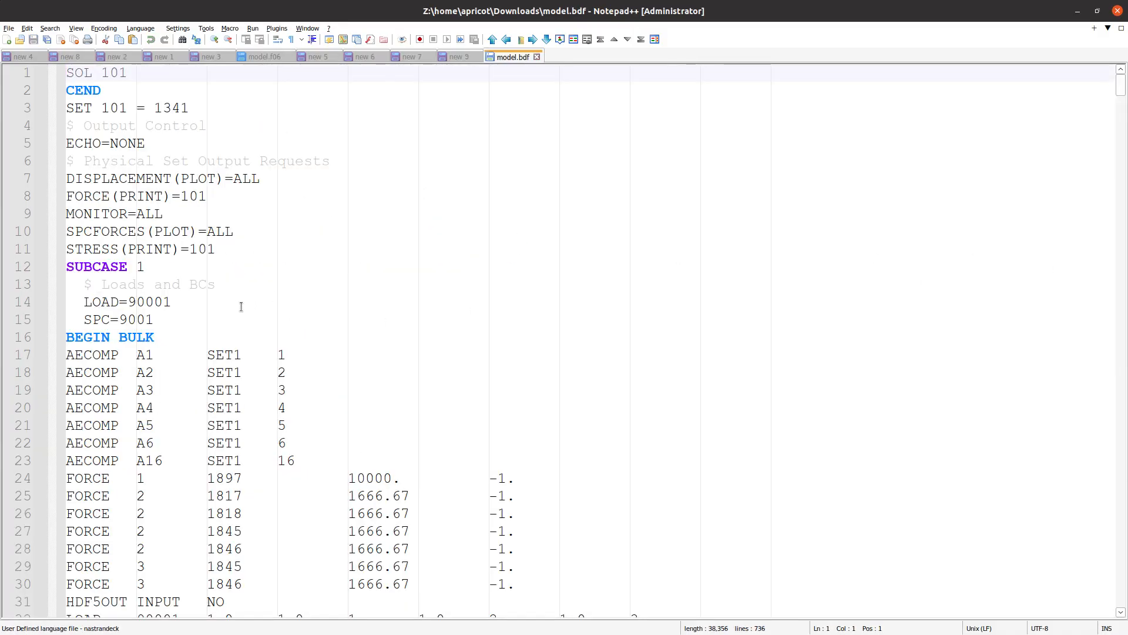
left_click(241, 306)
scroll(139, 235, "down", 2)
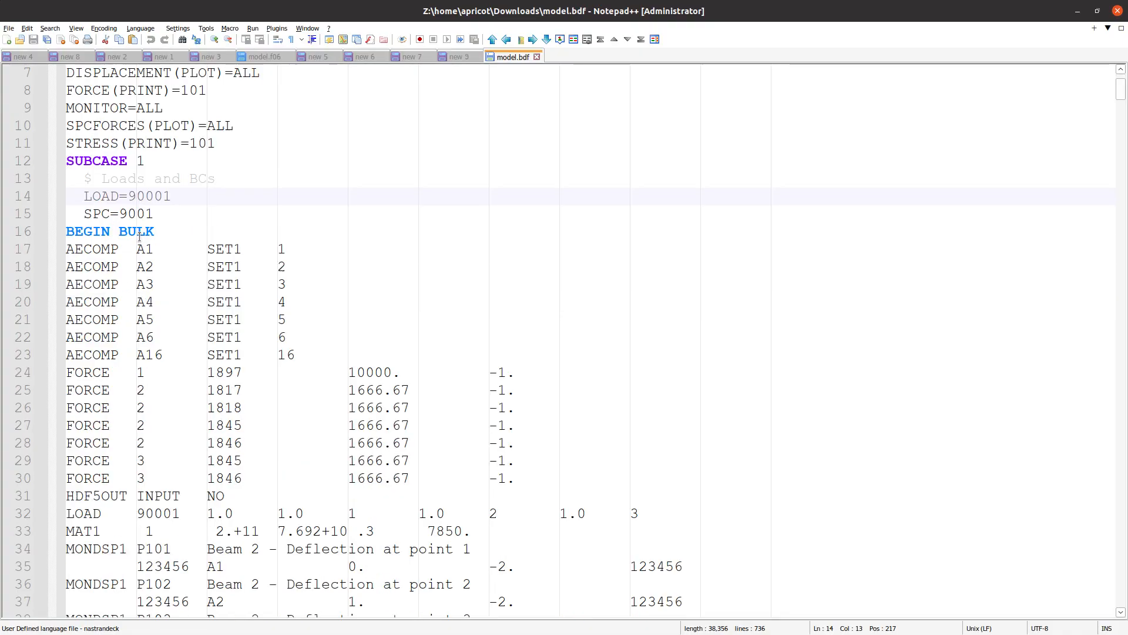
scroll(139, 235, "down", 2)
- Switch to the browser, open a private window, and load the viewer at localhost:8080/optimization/viewer/
key("alt+Tab")
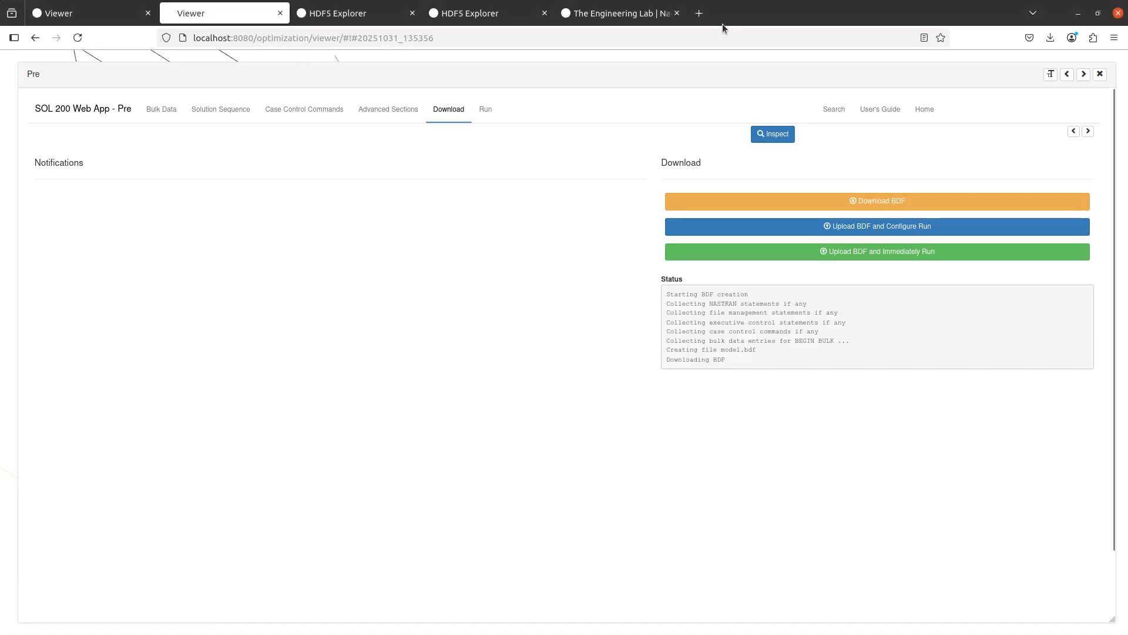
left_click(1114, 38)
left_click(998, 124)
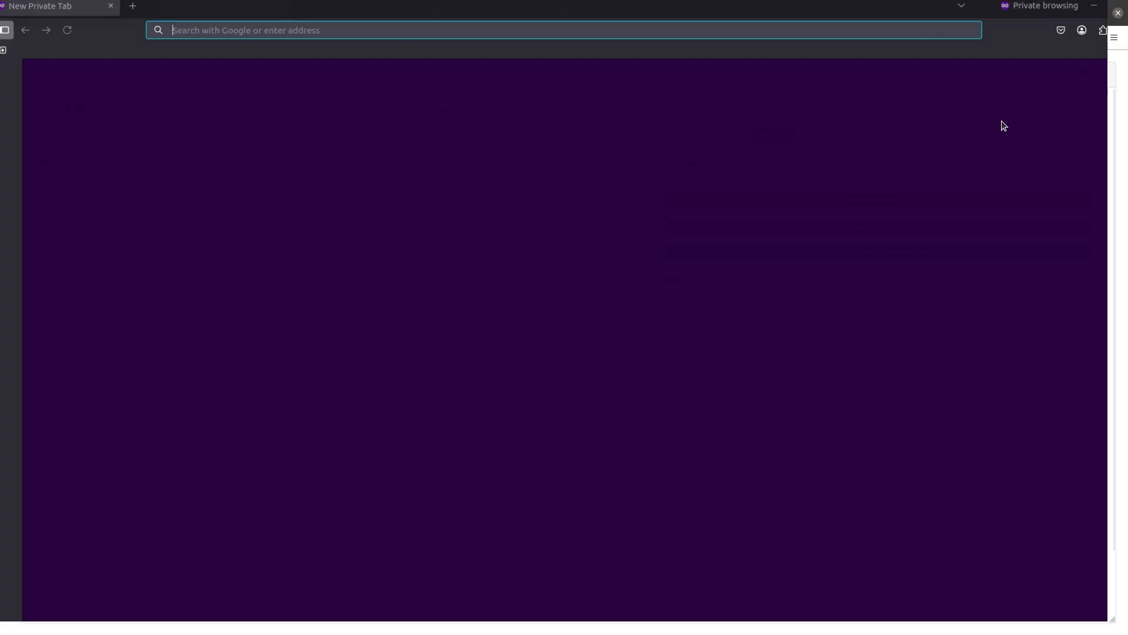
type("localhost:8080/")
key("Right")
type("optimization/v")
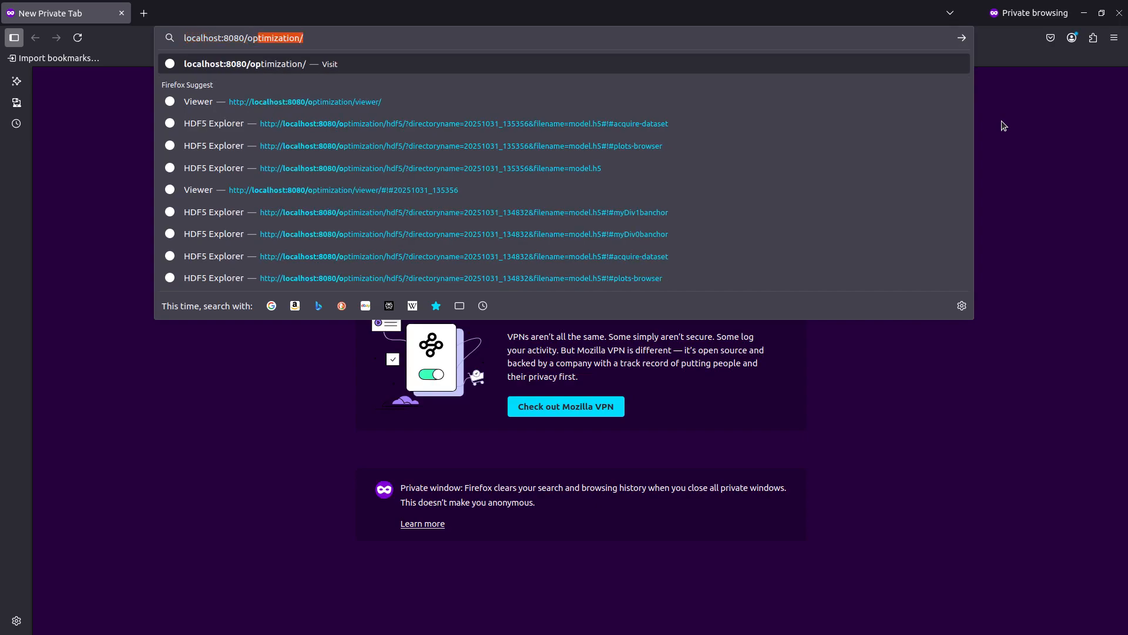
key("Return")
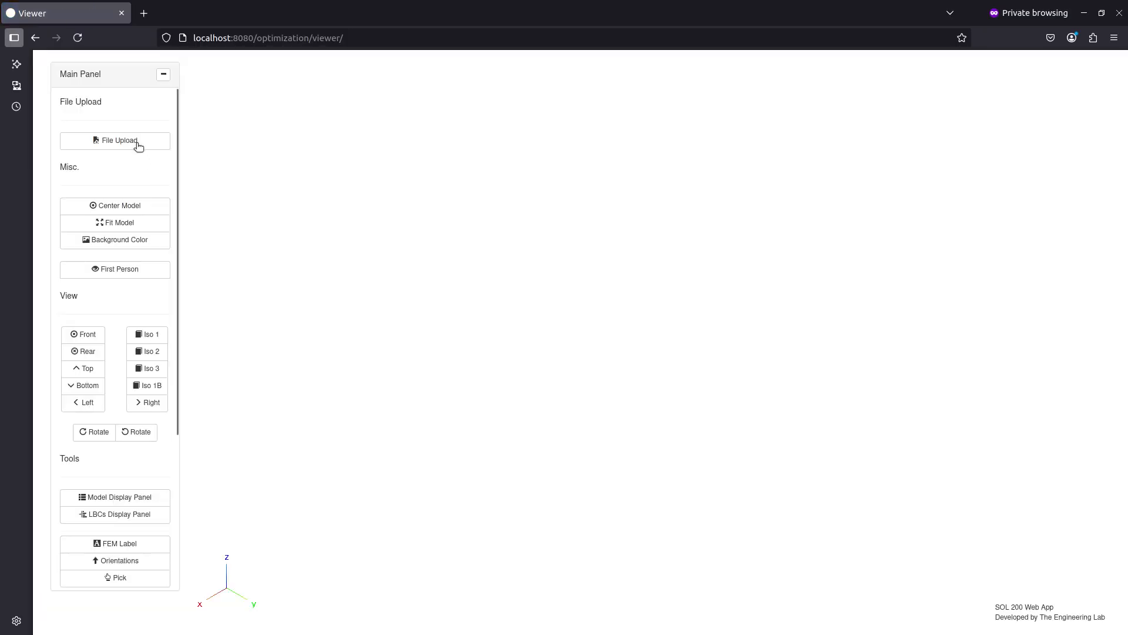
- Select model.bdf from the Downloads folder and upload it to the viewer
left_click(138, 142)
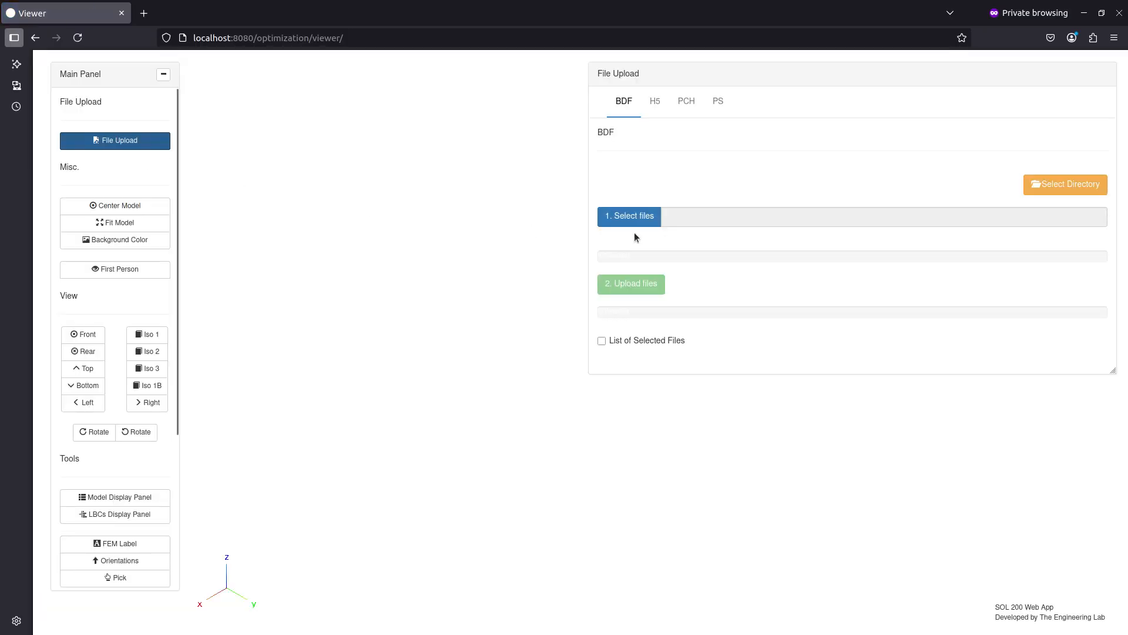
left_click(633, 217)
left_click(429, 157)
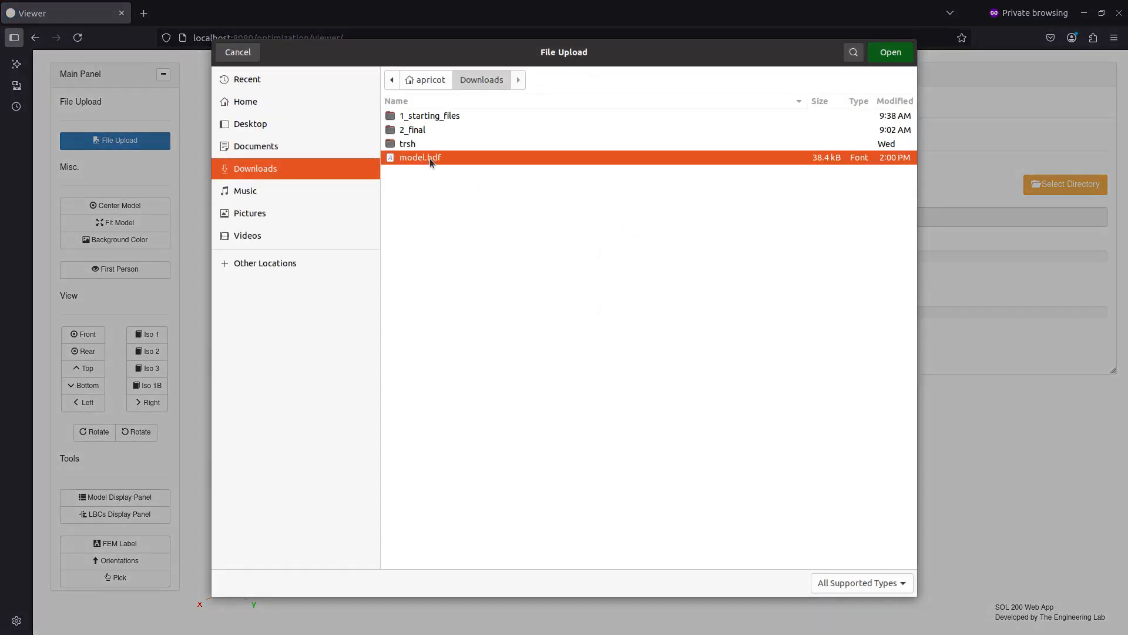
double_click(429, 158)
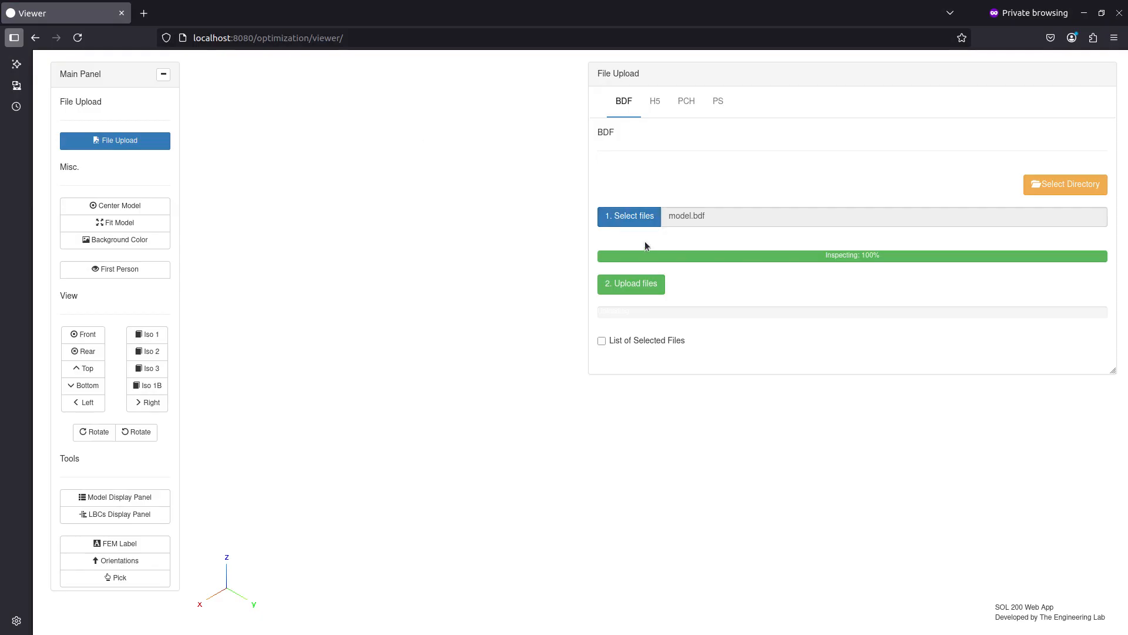
left_click(647, 283)
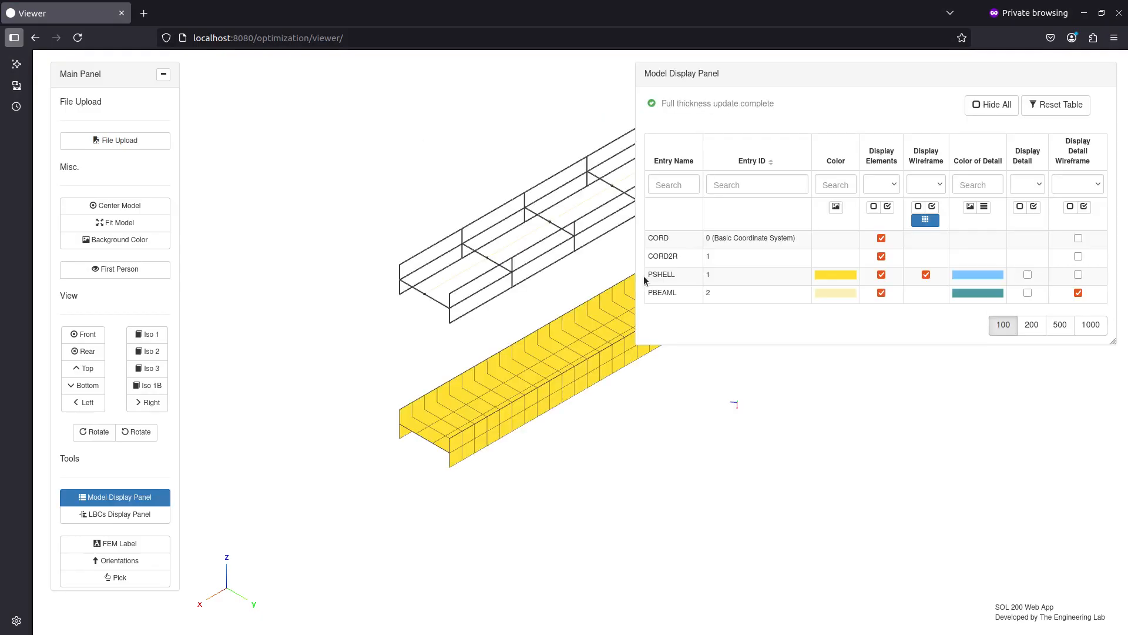
- Open the MONSUMT bulk data entries in the Pre section and dock the section beside the model
left_click_drag(474, 482, 634, 271)
scroll(89, 466, "down", 4)
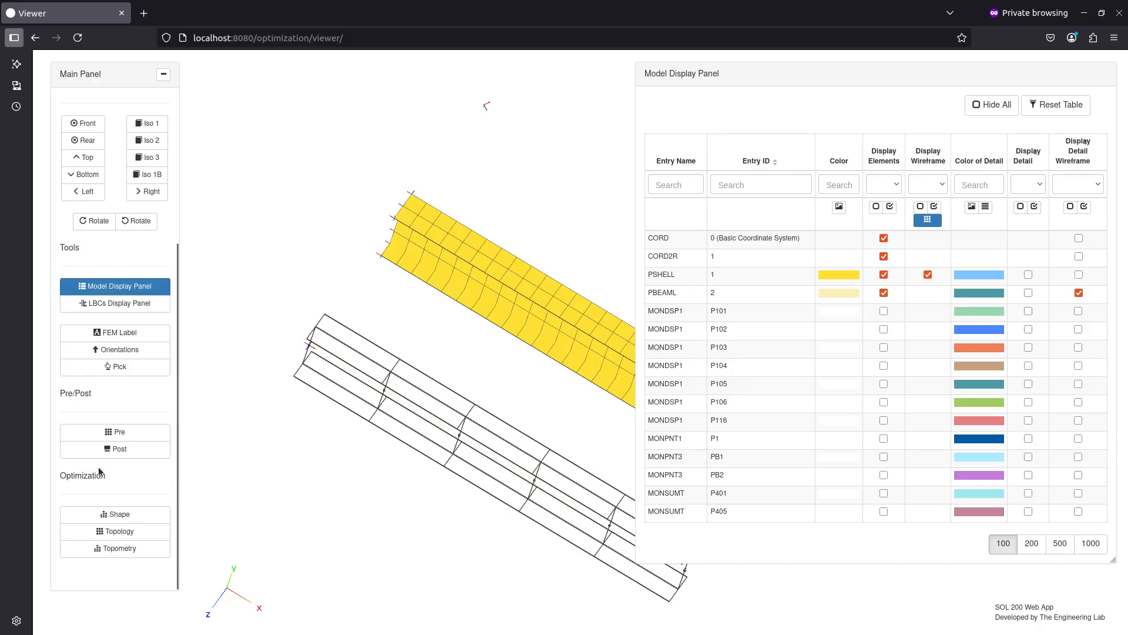
left_click(120, 433)
scroll(279, 412, "down", 2)
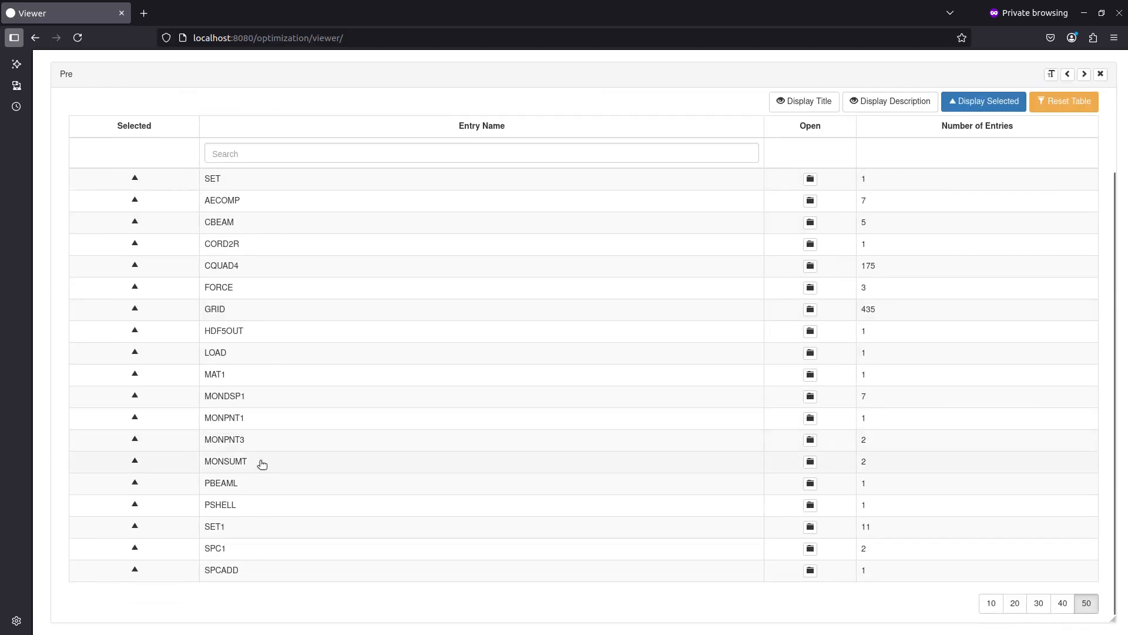
left_click(259, 463)
left_click(1083, 73)
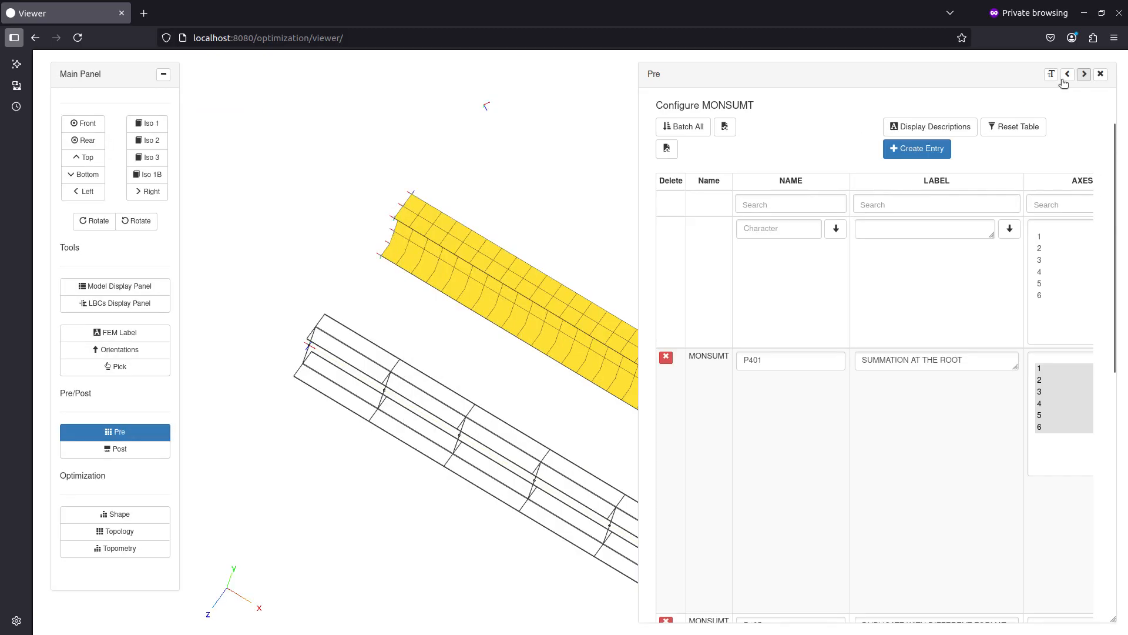
- Display MONSUMT monitor point P401 and its detail in the model, and examine its location and axes up close
left_click(118, 287)
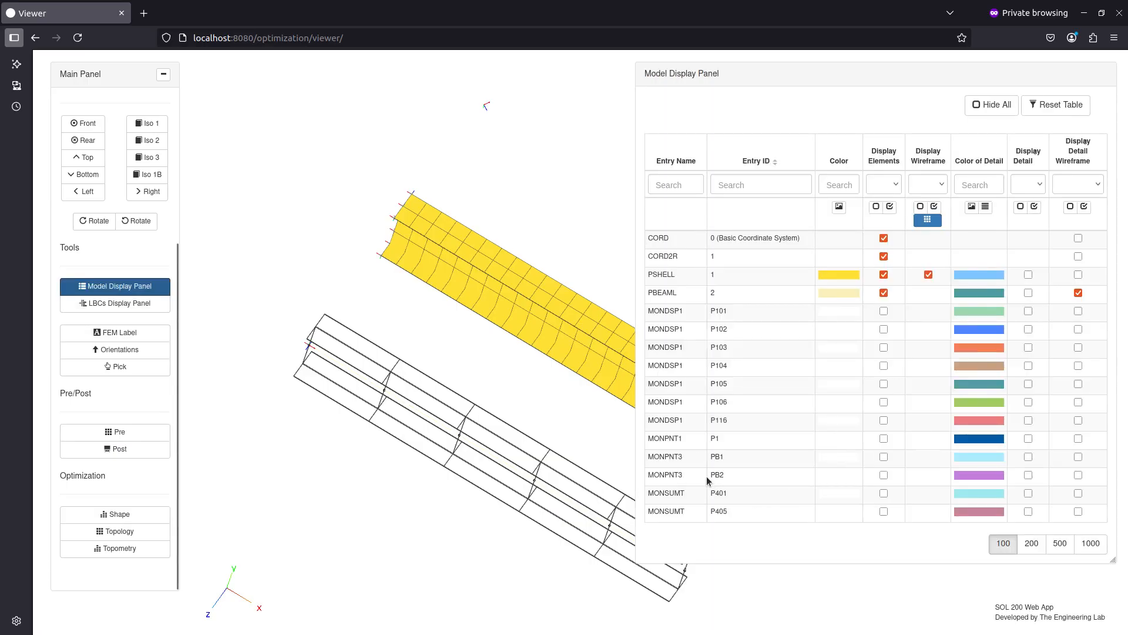
left_click(883, 493)
left_click(1027, 493)
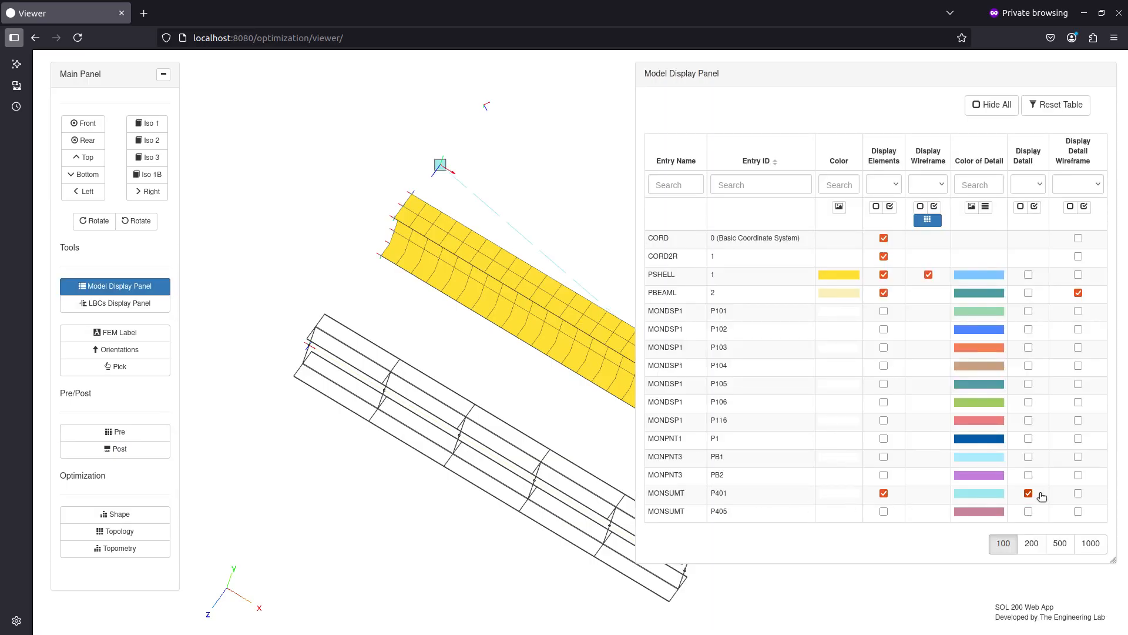
left_click(1077, 494)
left_click(1077, 495)
left_click_drag(302, 178, 399, 332)
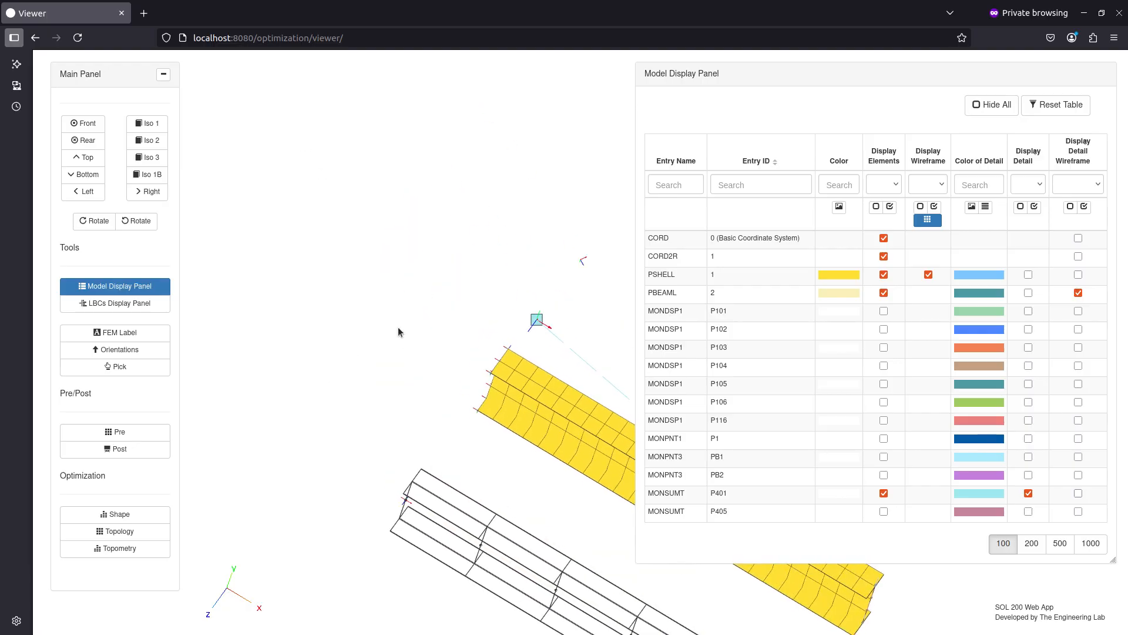
scroll(398, 332, "up", 5)
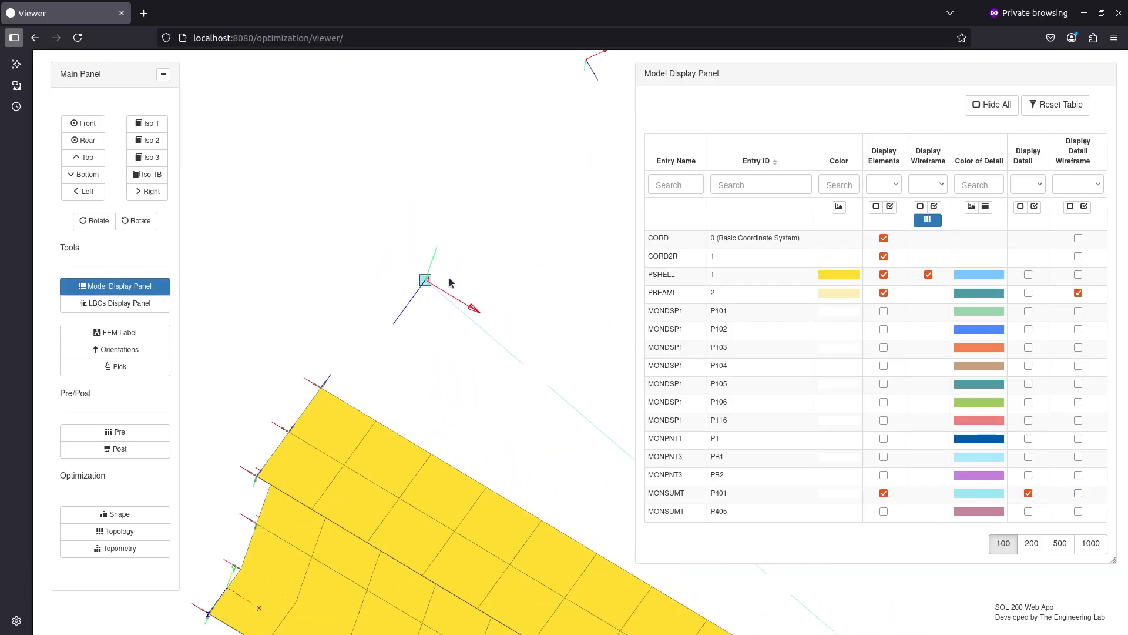
left_click_drag(450, 283, 403, 356)
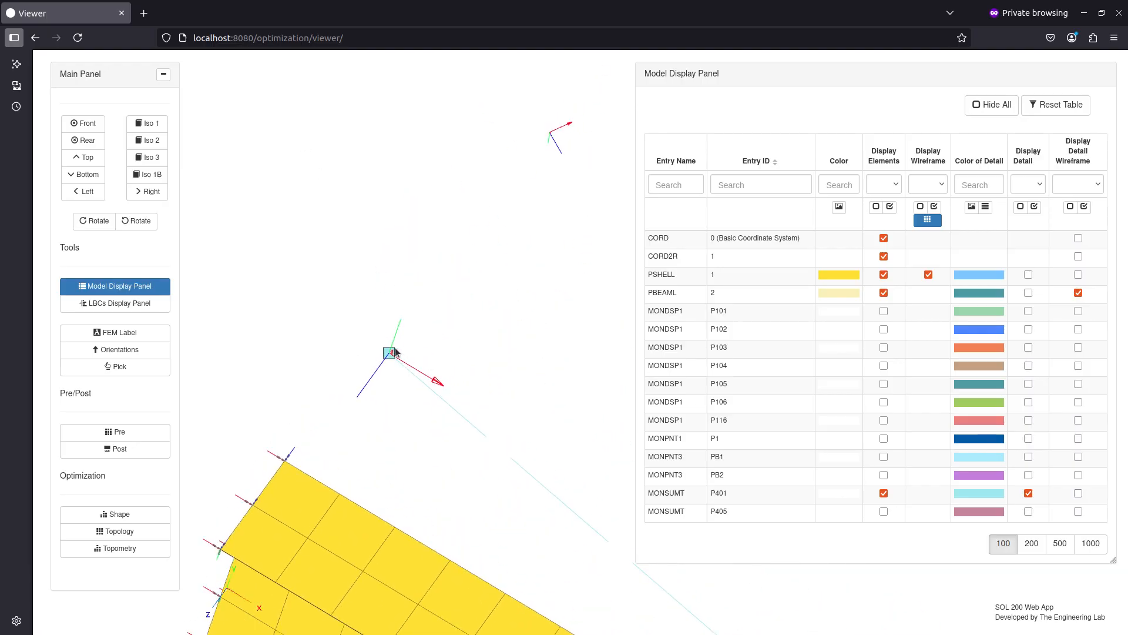
left_click_drag(532, 216, 467, 328)
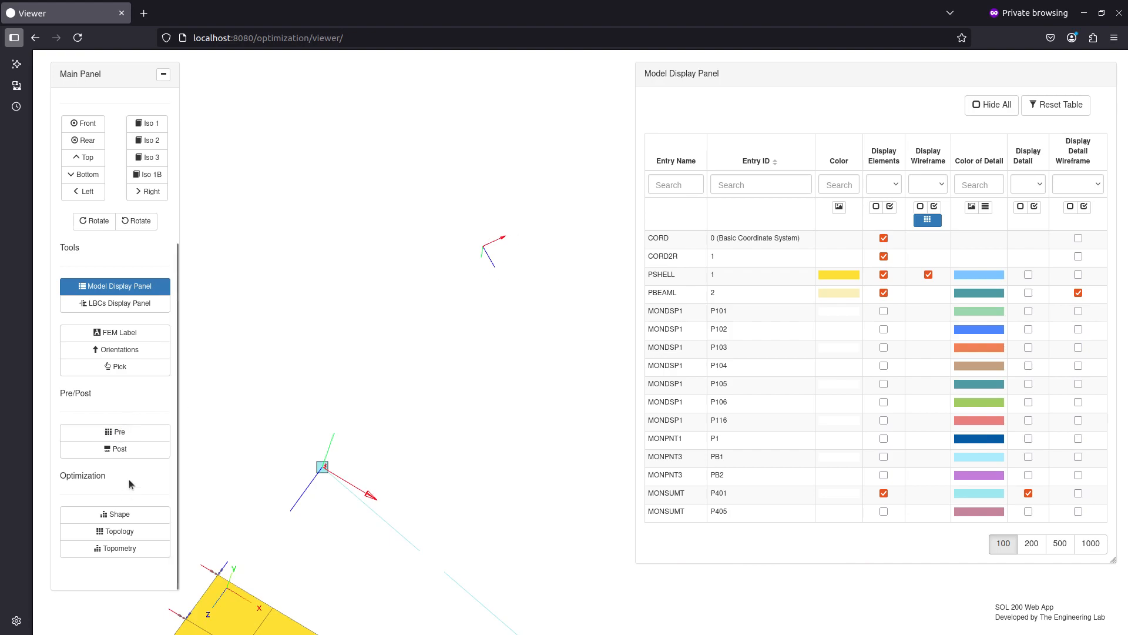
- Set the CD field of MONSUMT P401 to 1 by picking that coordinate system in the model
left_click(128, 433)
scroll(935, 351, "right", 8)
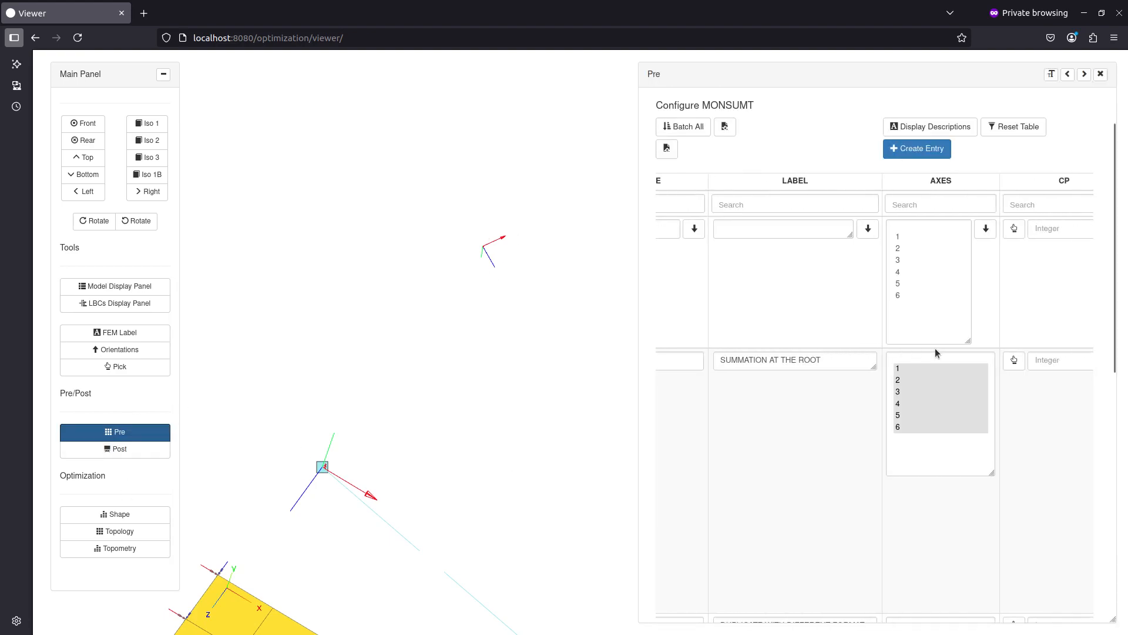
scroll(937, 337, "right", 6)
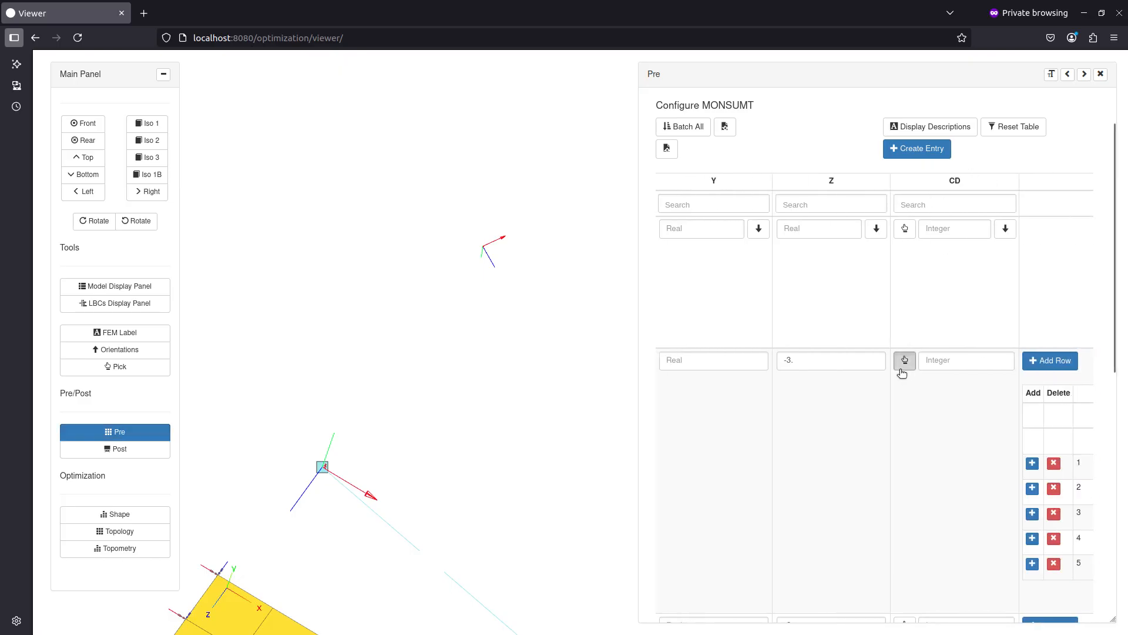
left_click(904, 360)
left_click(528, 248)
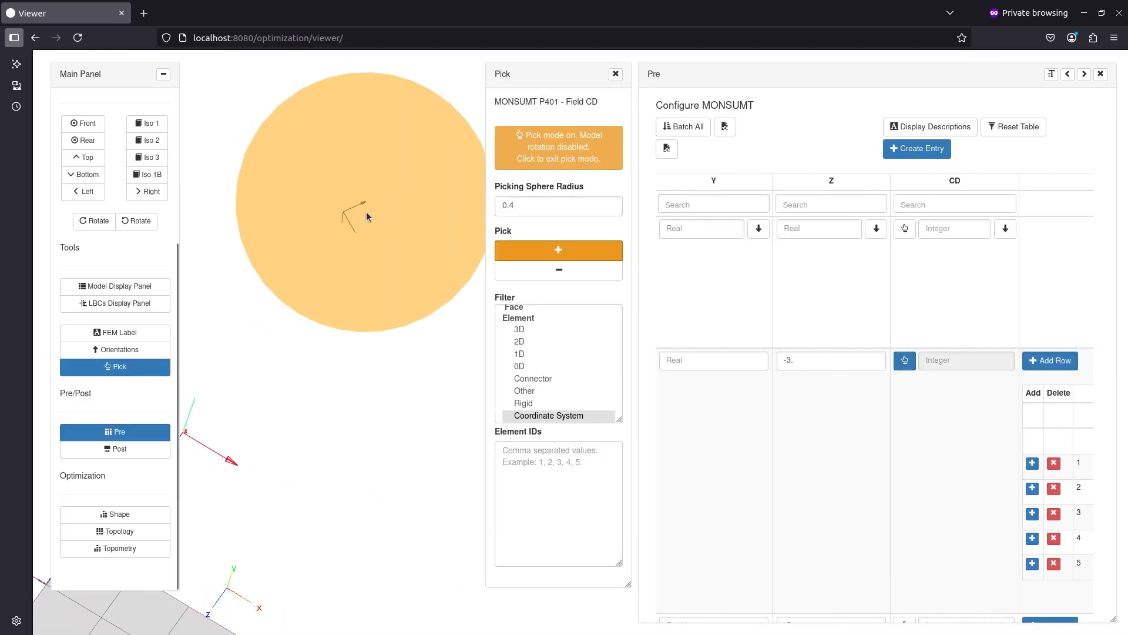
left_click(365, 211)
left_click(540, 154)
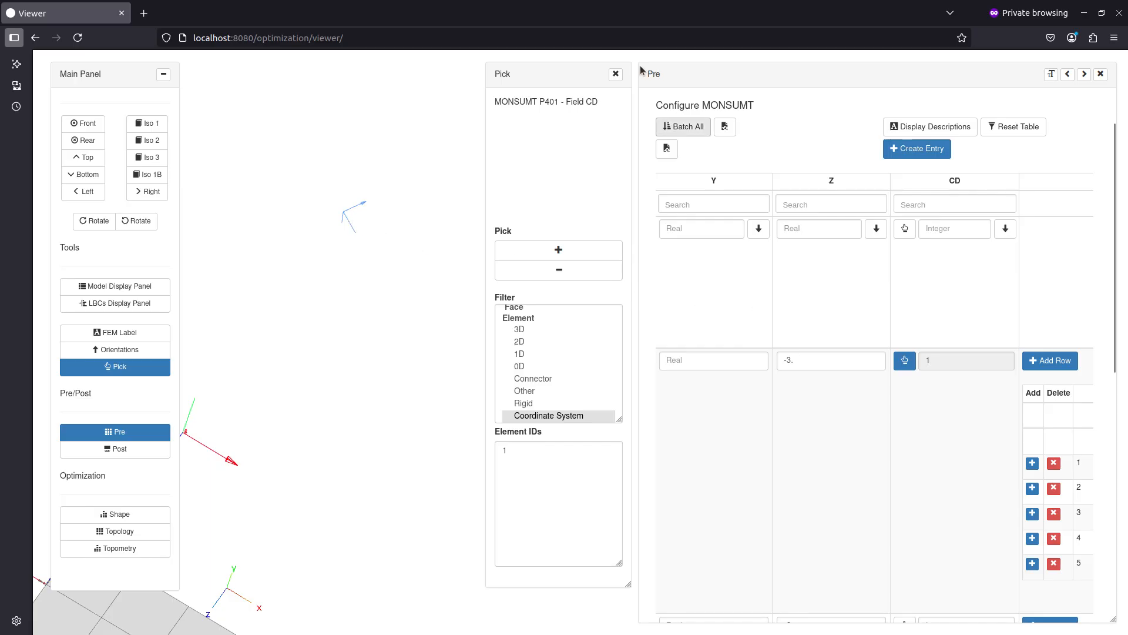
left_click(616, 74)
- Examine the orientation of P401's axes in the model up close, and close the MONSUMT table
left_click_drag(382, 318, 527, 309)
left_click_drag(365, 443, 365, 436)
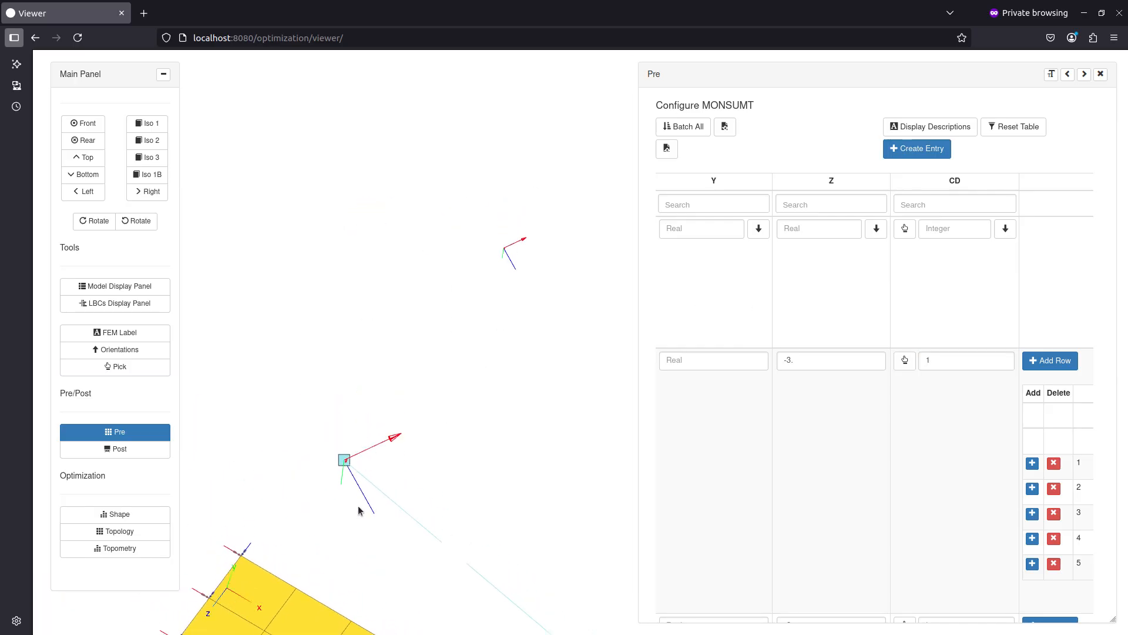
left_click_drag(361, 493, 459, 337)
scroll(406, 307, "up", 5)
left_click_drag(392, 314, 565, 377)
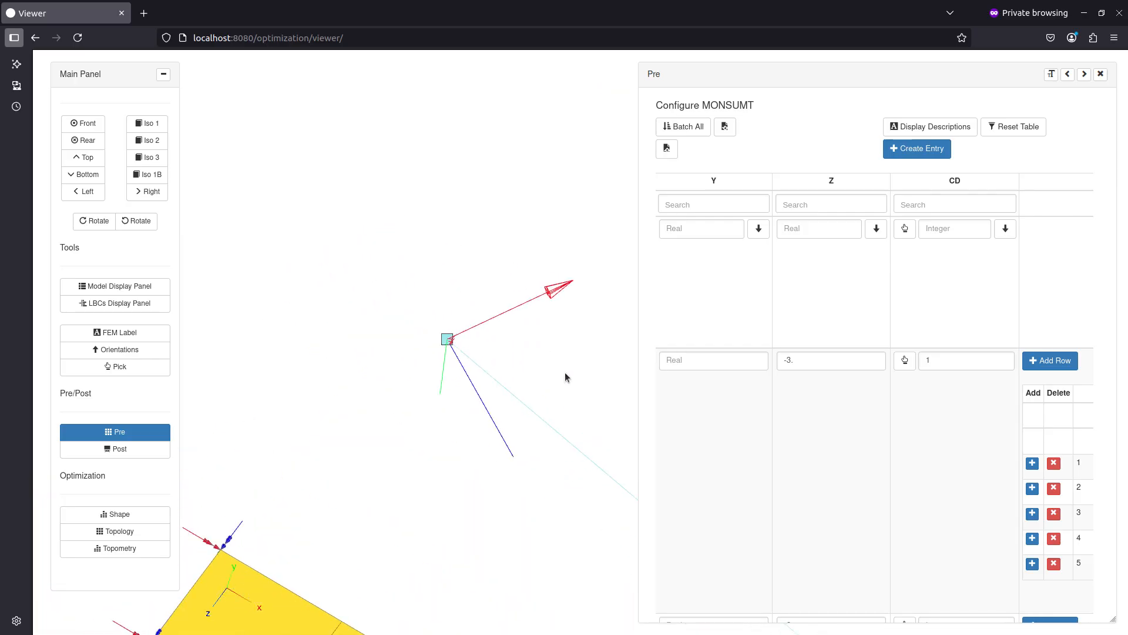
scroll(566, 378, "up", 3)
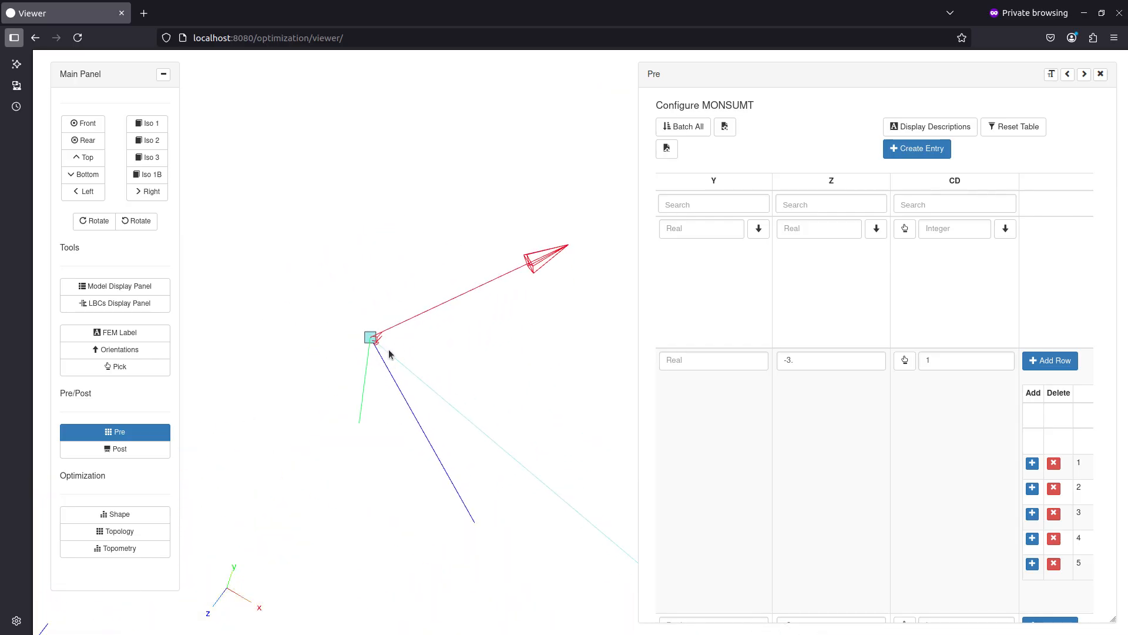
left_click(1101, 73)
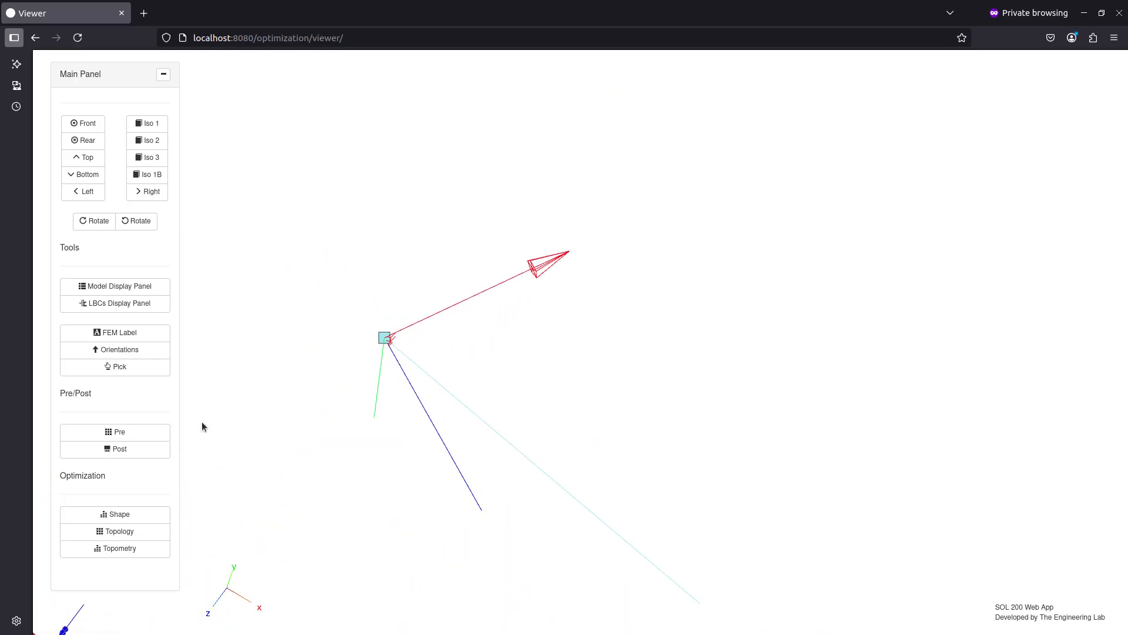
- Reopen the Pre section at full width and try to run the MSC Nastran job for model.bdf
left_click(158, 431)
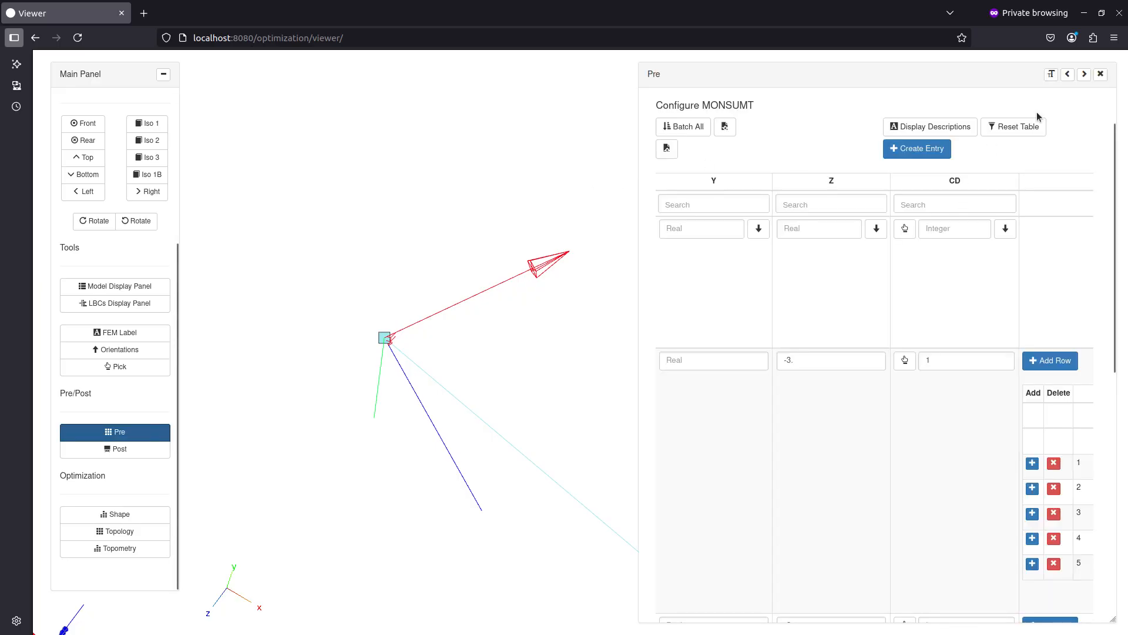
left_click(1068, 74)
scroll(597, 287, "up", 2)
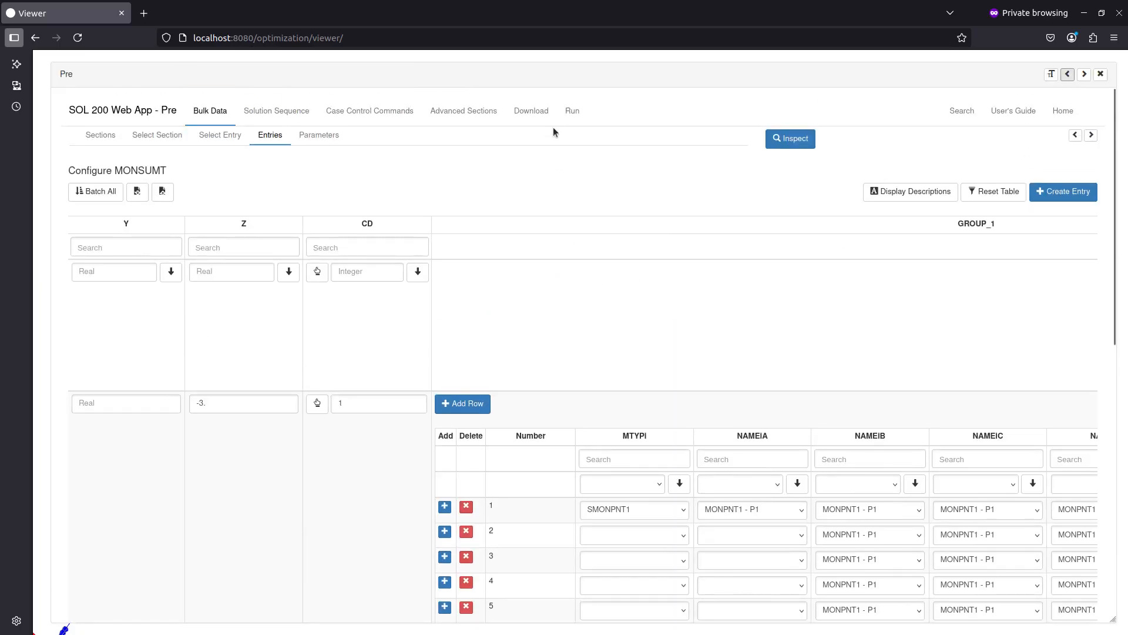
left_click(551, 124)
left_click(804, 271)
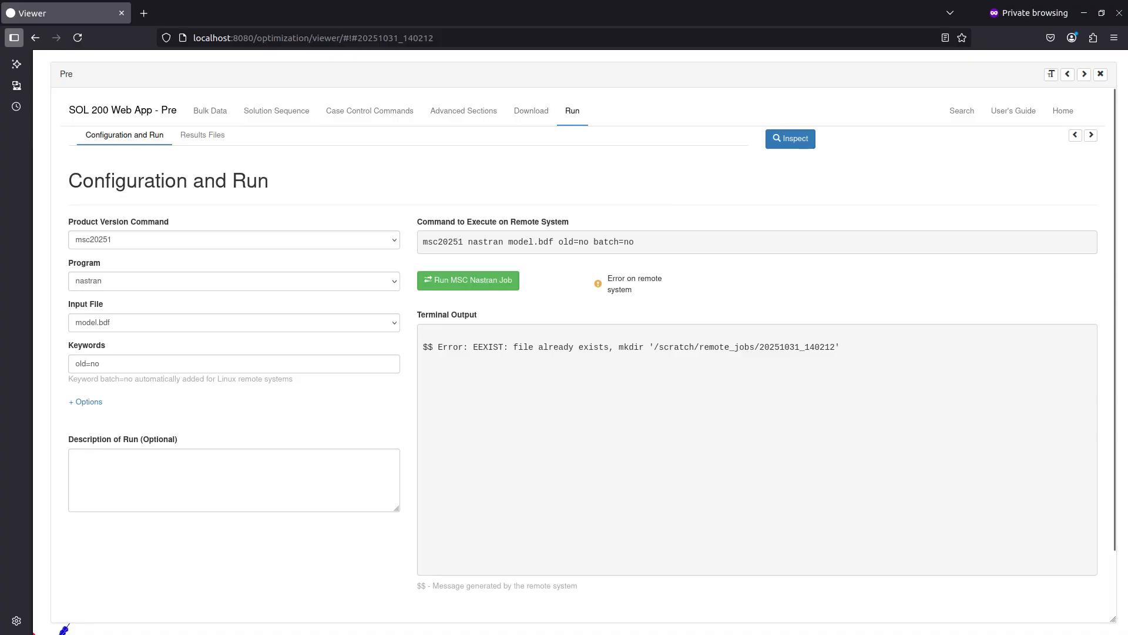
- Switch to Notepad++ and review the recorded P401 results for positions (0, 0, -2) and (0, 0, -3) in new 7
key("alt+Tab")
left_click(460, 56)
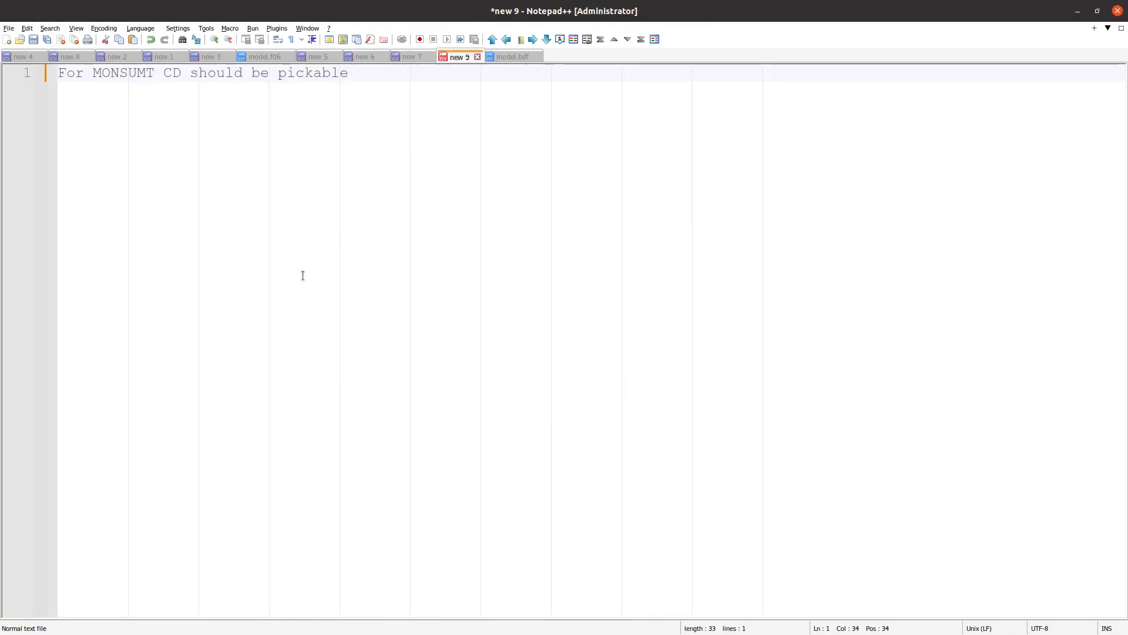
left_click(411, 56)
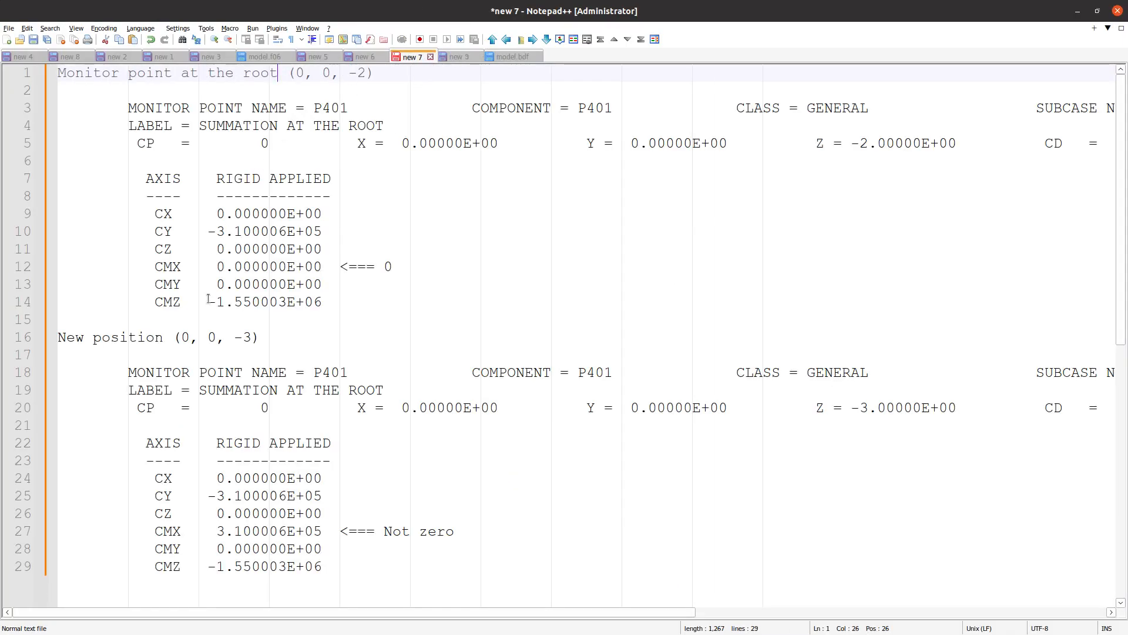
left_click(287, 322)
scroll(262, 336, "down", 2)
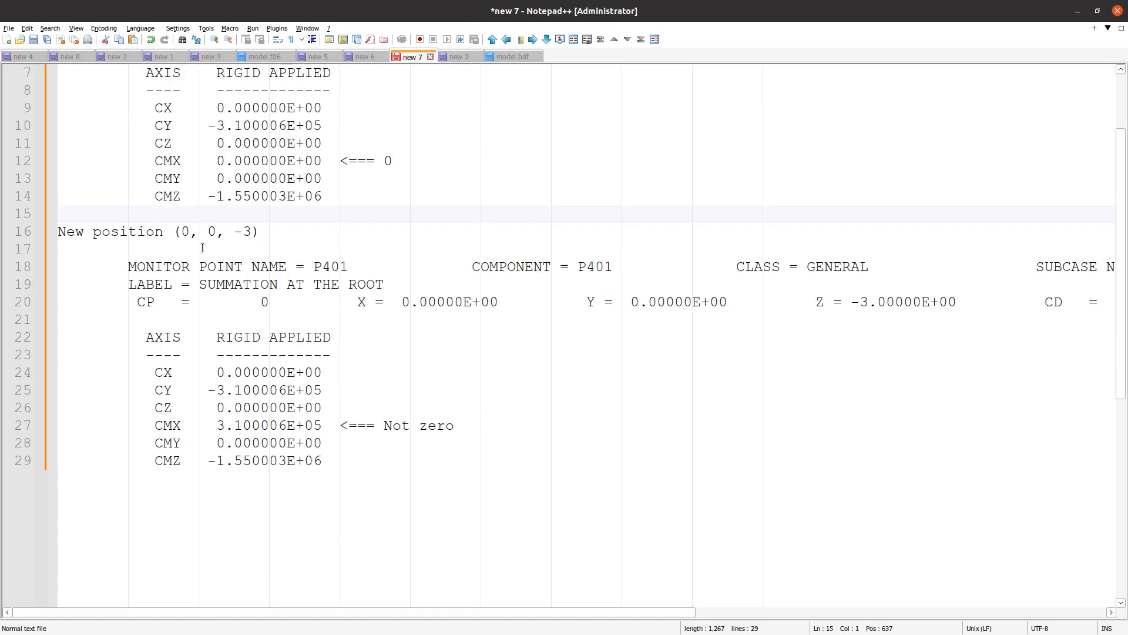
left_click(271, 234)
scroll(271, 234, "up", 2)
left_click(266, 87)
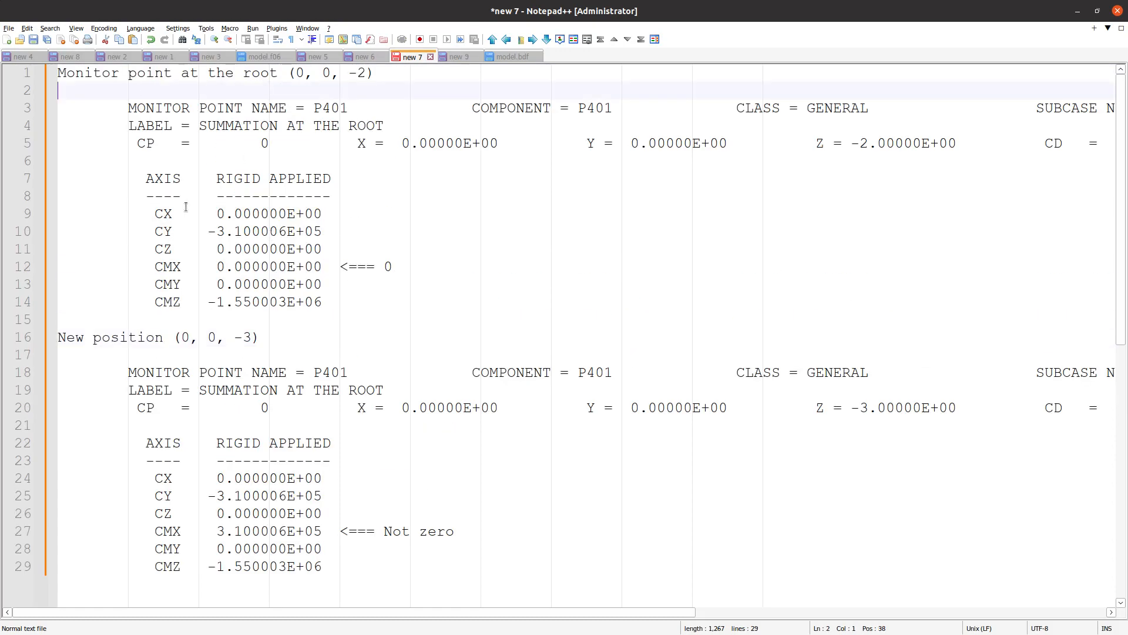
scroll(186, 332, "down", 3)
left_click_drag(350, 432, 106, 297)
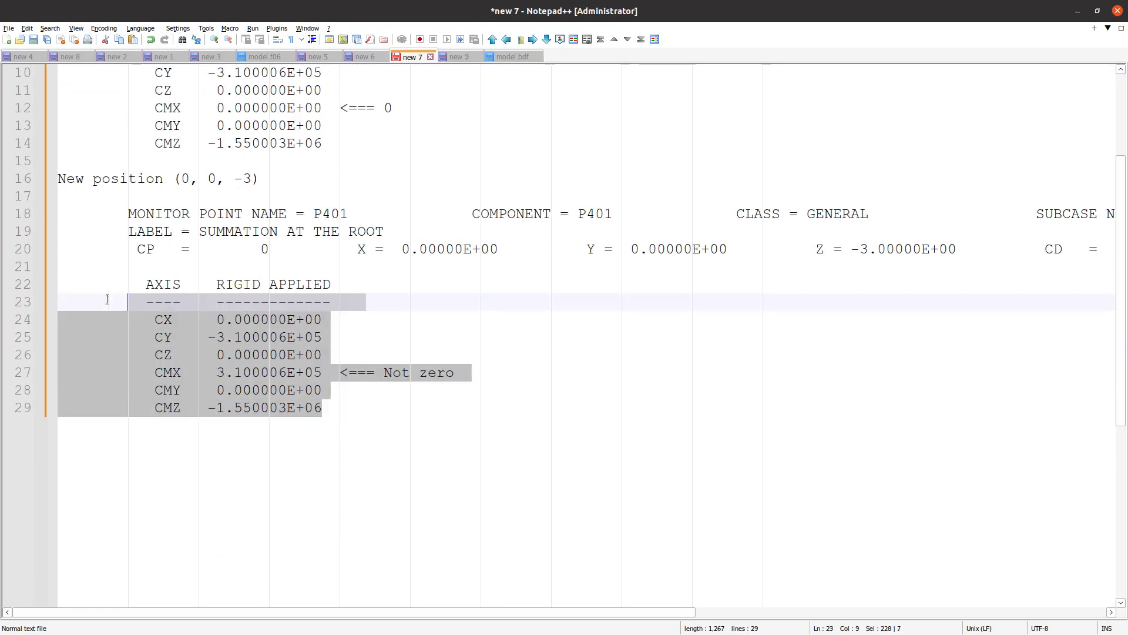
- Add the heading "New position (0, 0, -3) but oriented differently" below the last results block, reusing the earlier heading
triple_click(241, 180)
key("ctrl+c")
left_click(392, 462)
key("Return")
key("Return")
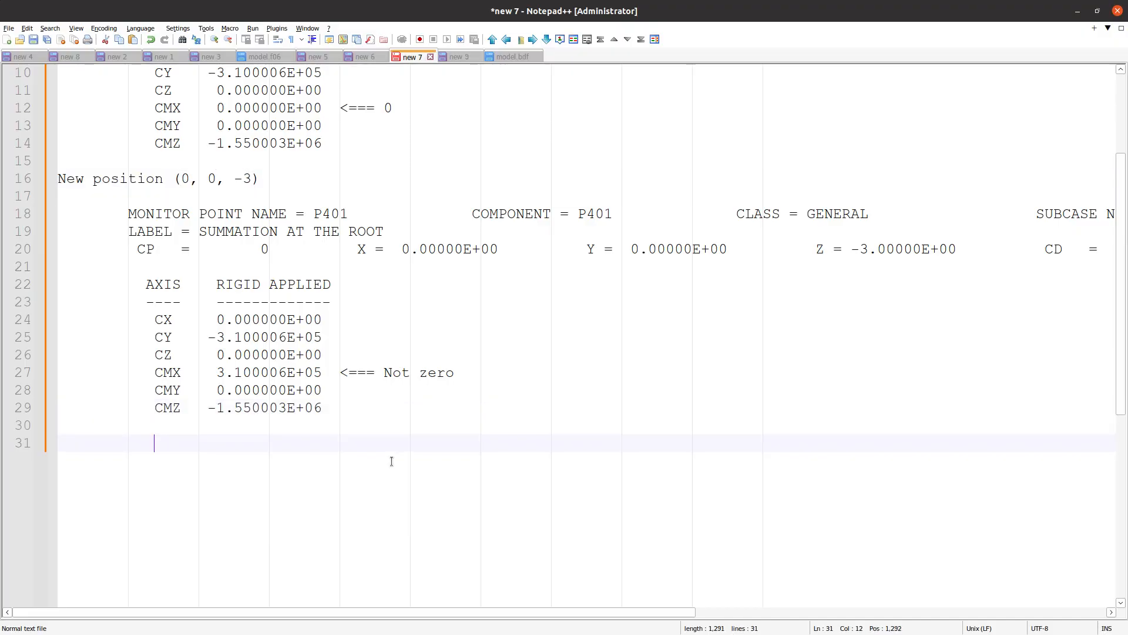
key("ctrl+v")
left_click(282, 445)
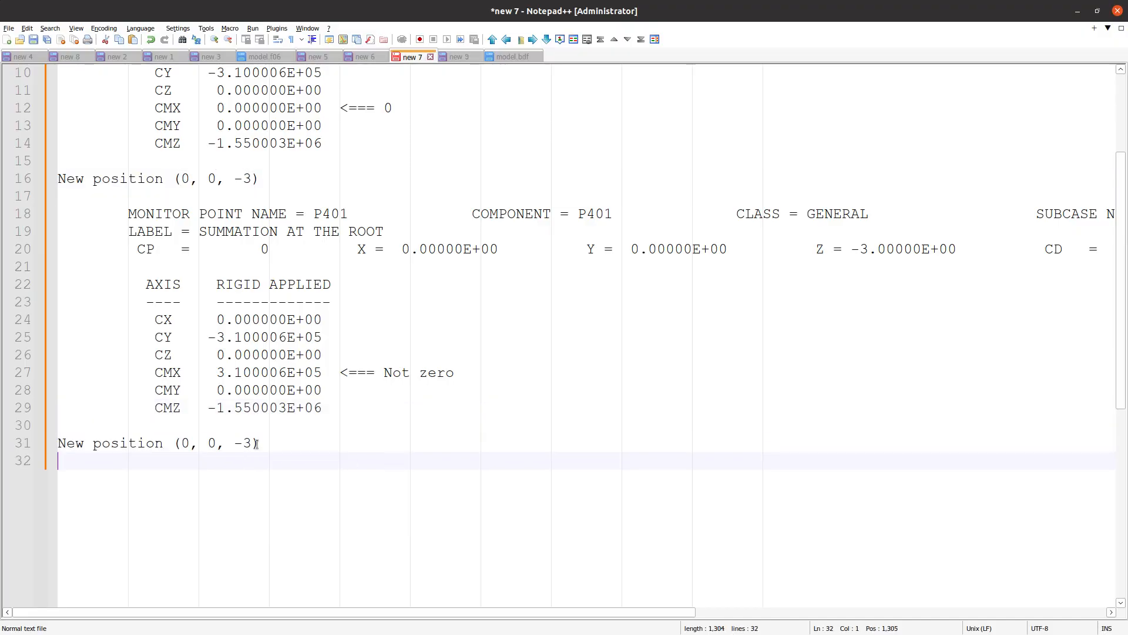
type("but o")
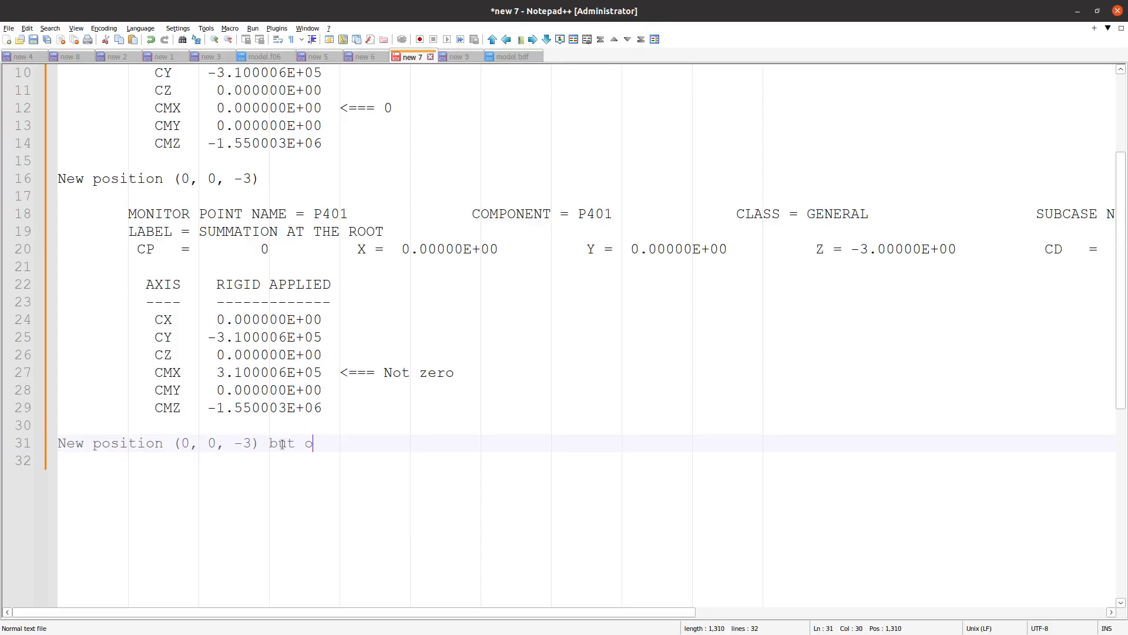
type("riented differently")
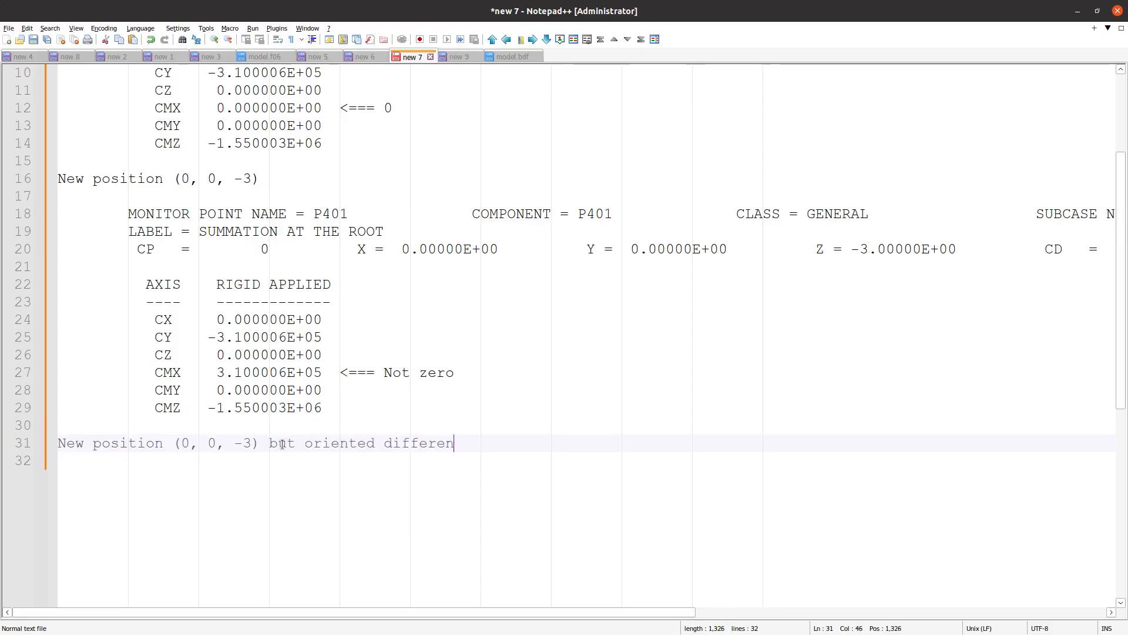
key("Return")
key("Return")
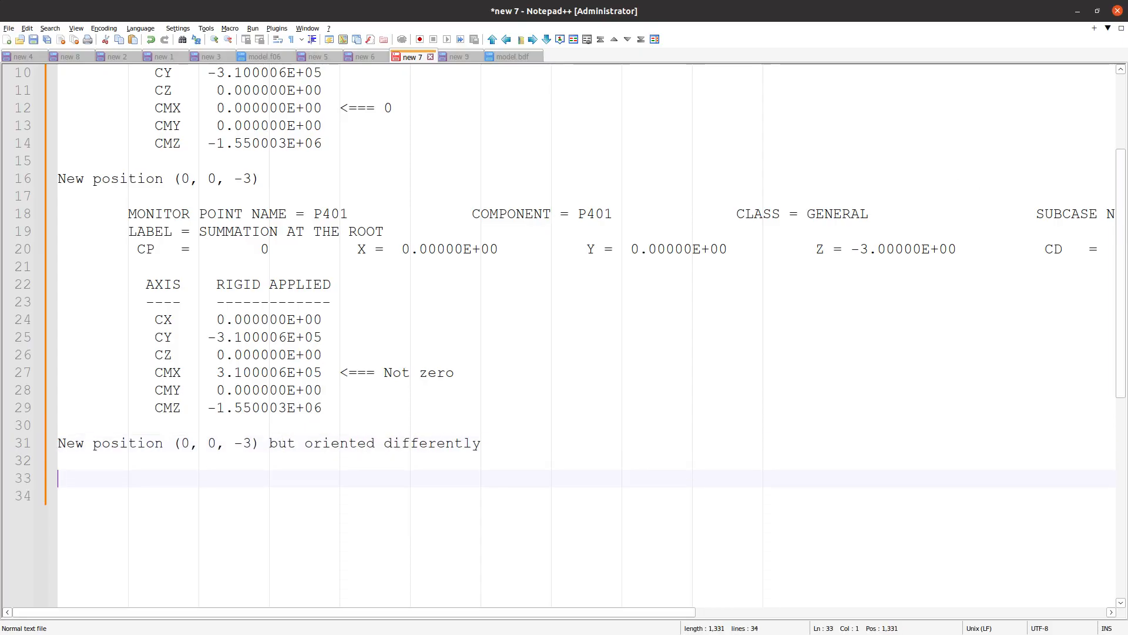
- Return to the browser, run the MSC Nastran job for model.bdf, and open the model.f06 results file
left_click(1078, 11)
left_click(497, 289)
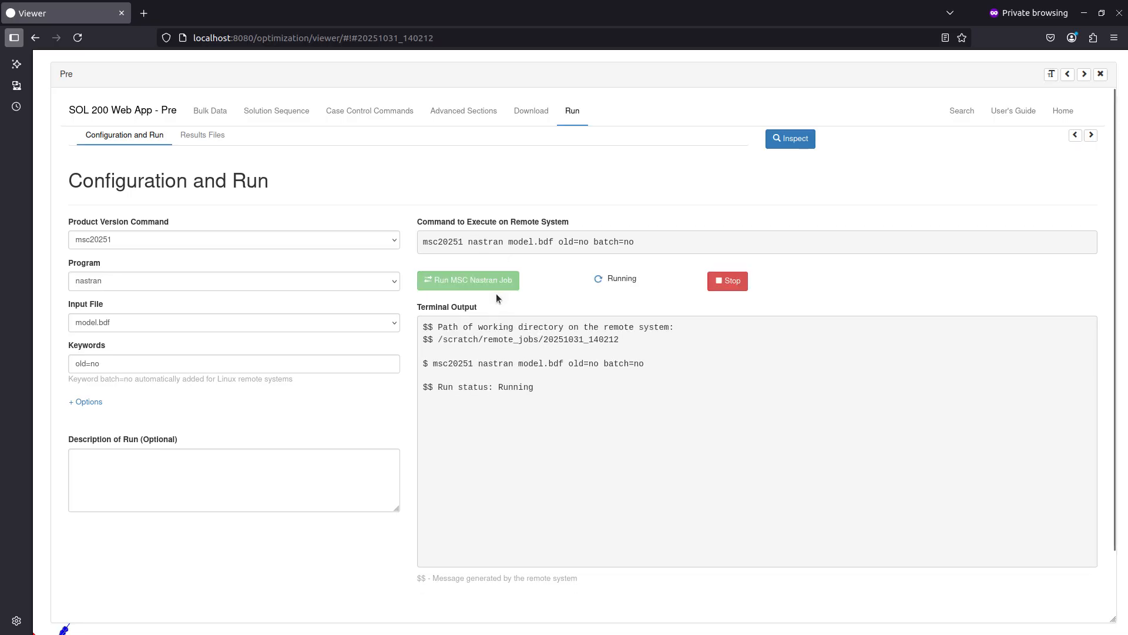
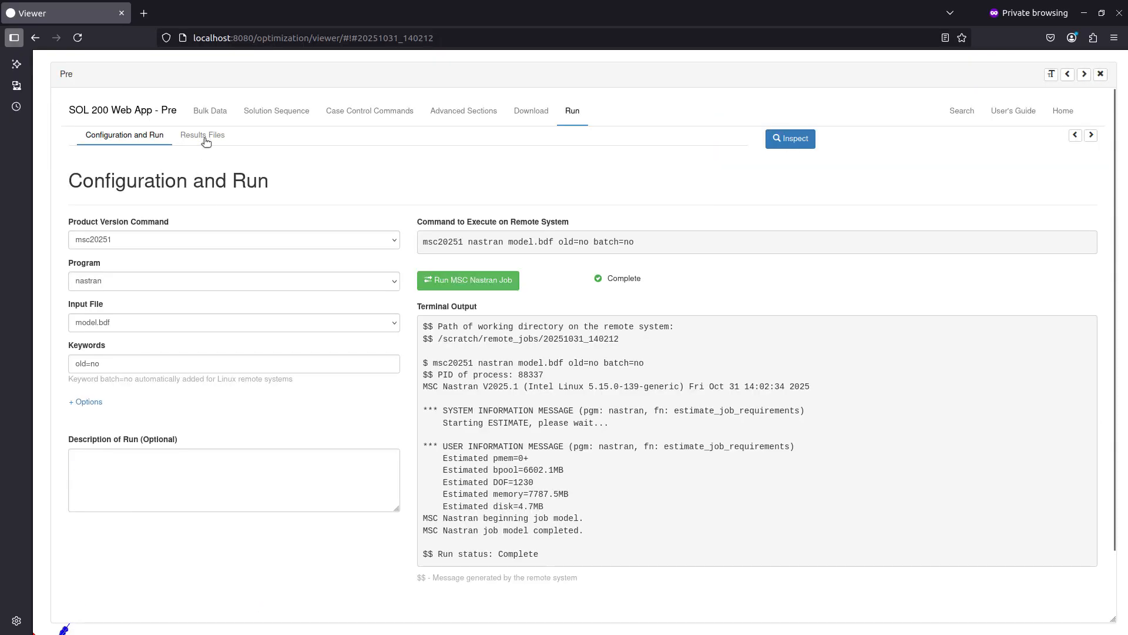
left_click(205, 138)
left_click(103, 413)
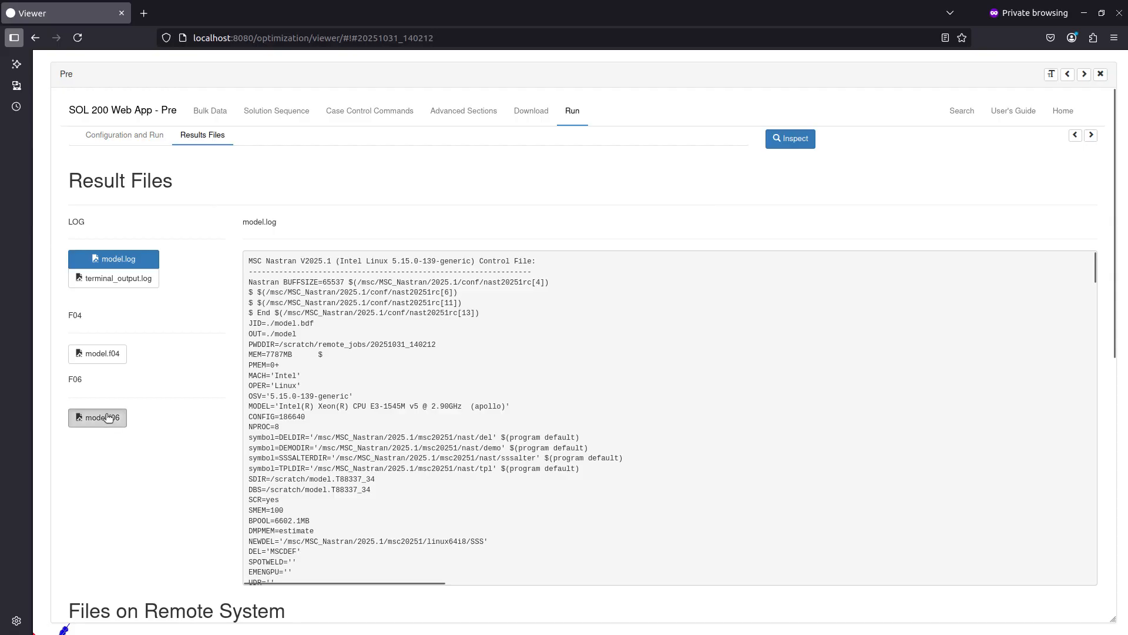
- Find P401 in model.f06 and copy its monitor point results block
key("ctrl+f")
type("P401")
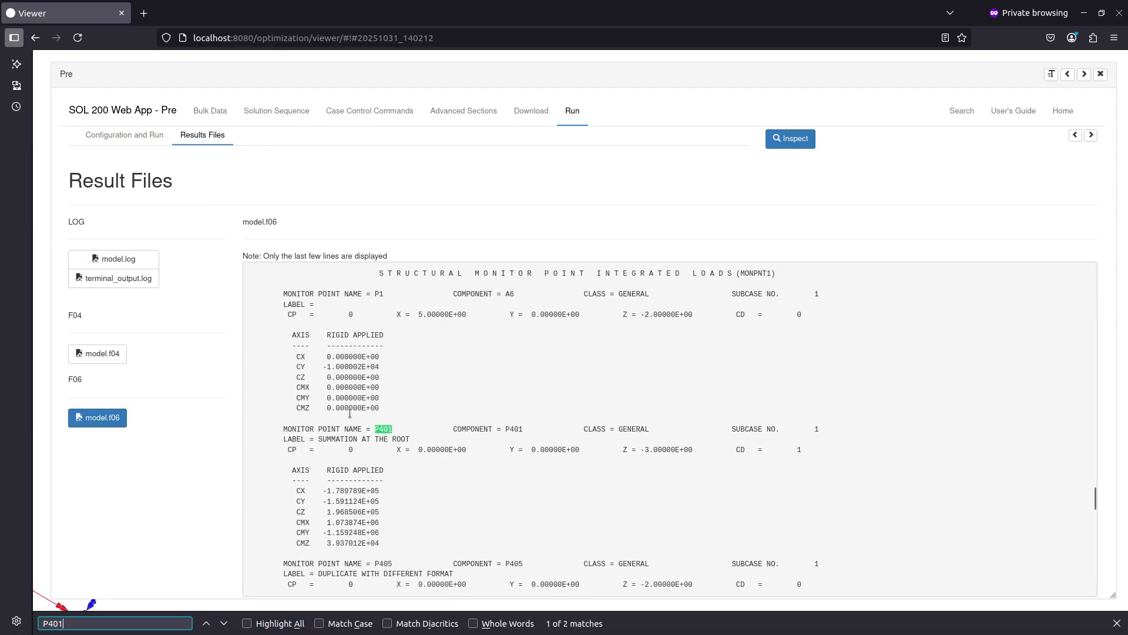
scroll(404, 472, "down", 2)
mouse_move(393, 497)
left_mouse_down()
mouse_move(214, 376)
mouse_move(253, 376)
mouse_move(379, 461)
mouse_move(380, 497)
left_mouse_up()
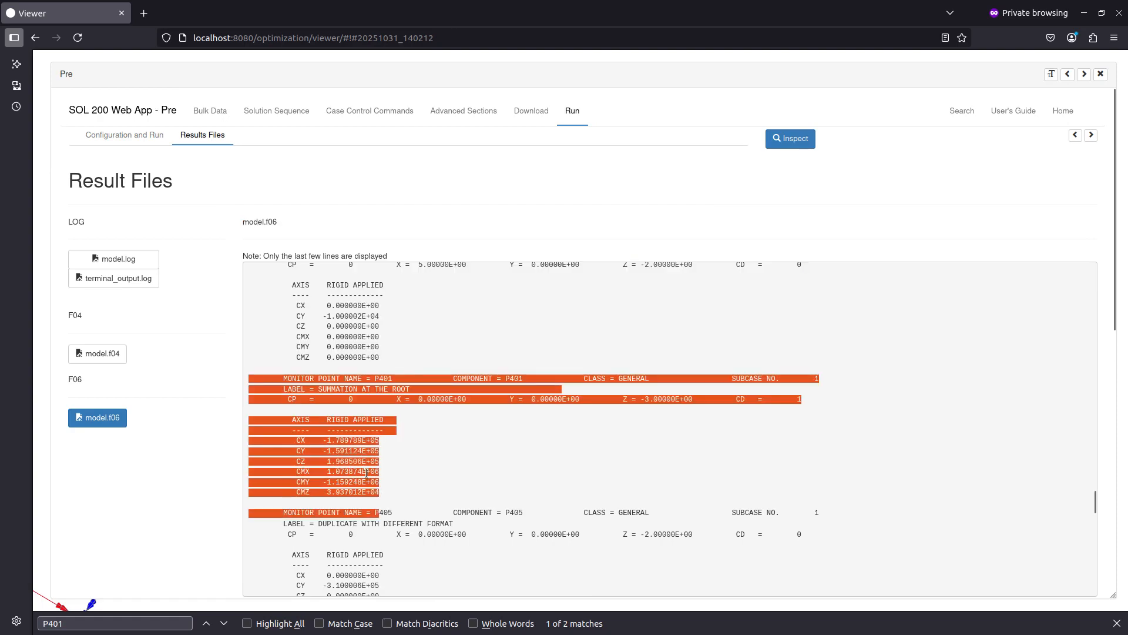
right_click(366, 472)
left_click(390, 484)
- Paste the P401 results under the new heading in the Notepad++ notes and delete the surplus partial line at the end
key("alt+Tab")
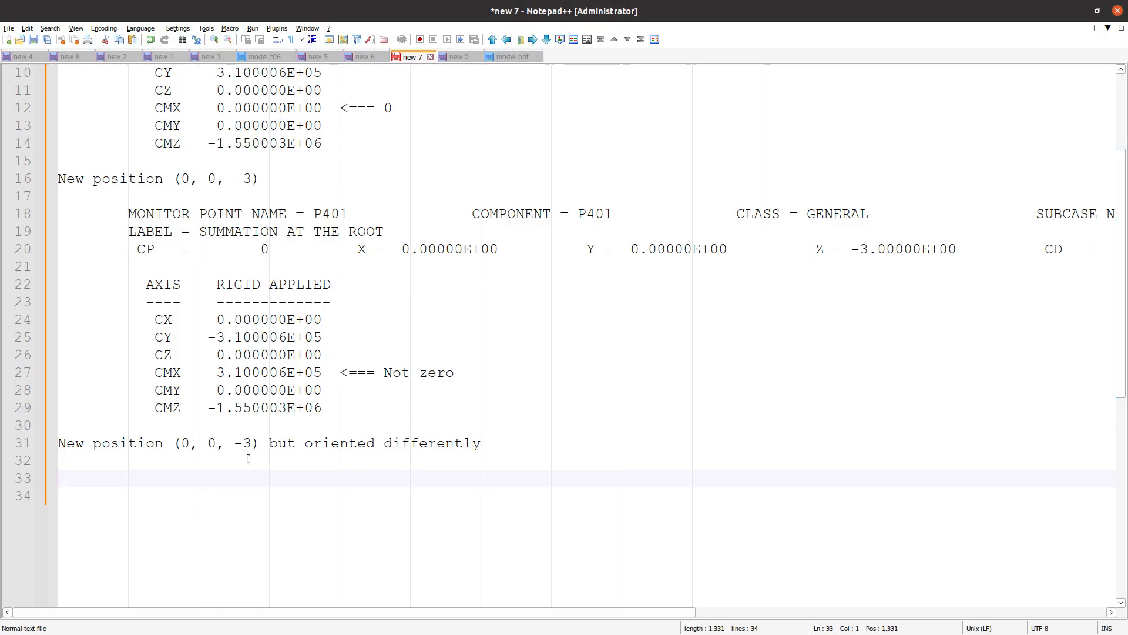
key("ctrl+v")
scroll(343, 408, "down", 1)
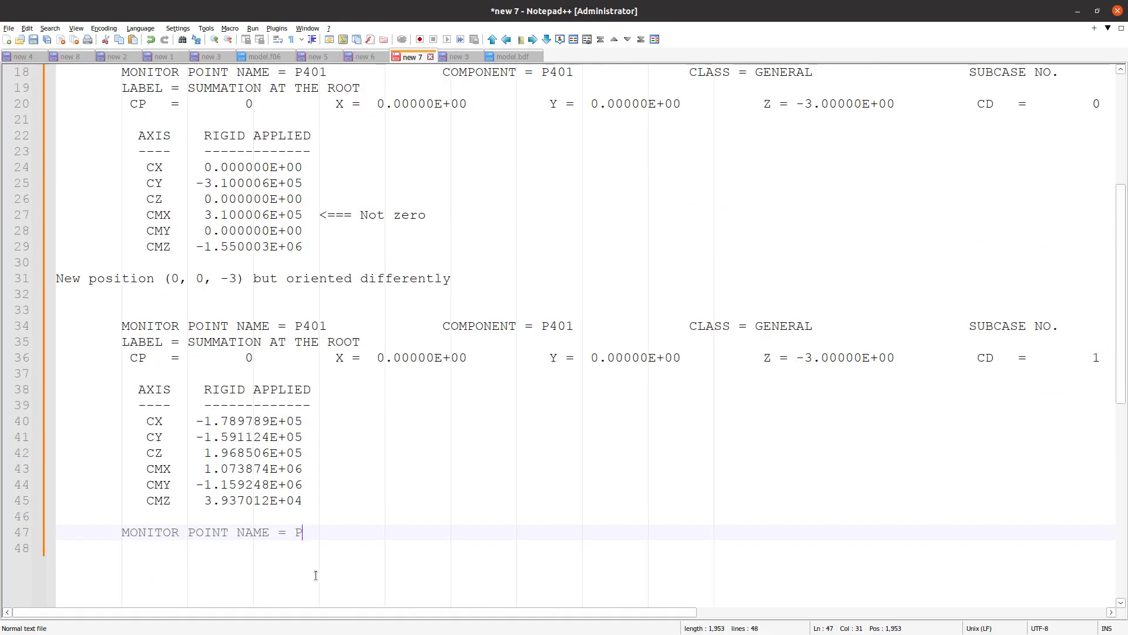
left_click_drag(325, 573, 6, 518)
key("Delete")
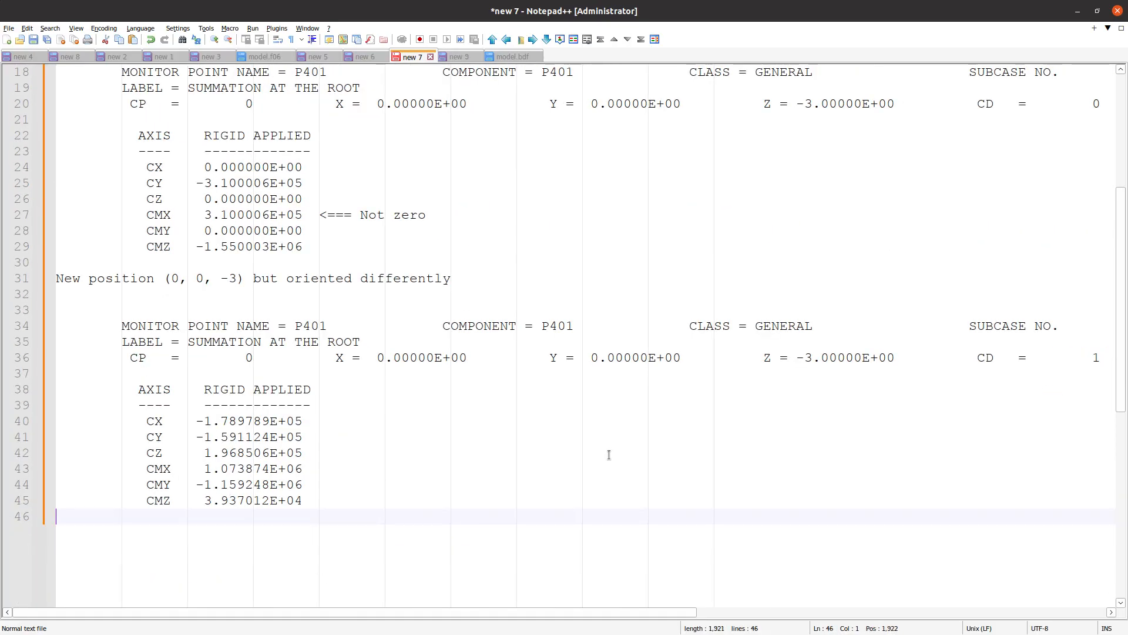
- Review the P401 results in the notes and examine the CD entries of the first two blocks
scroll(605, 447, "down", 3)
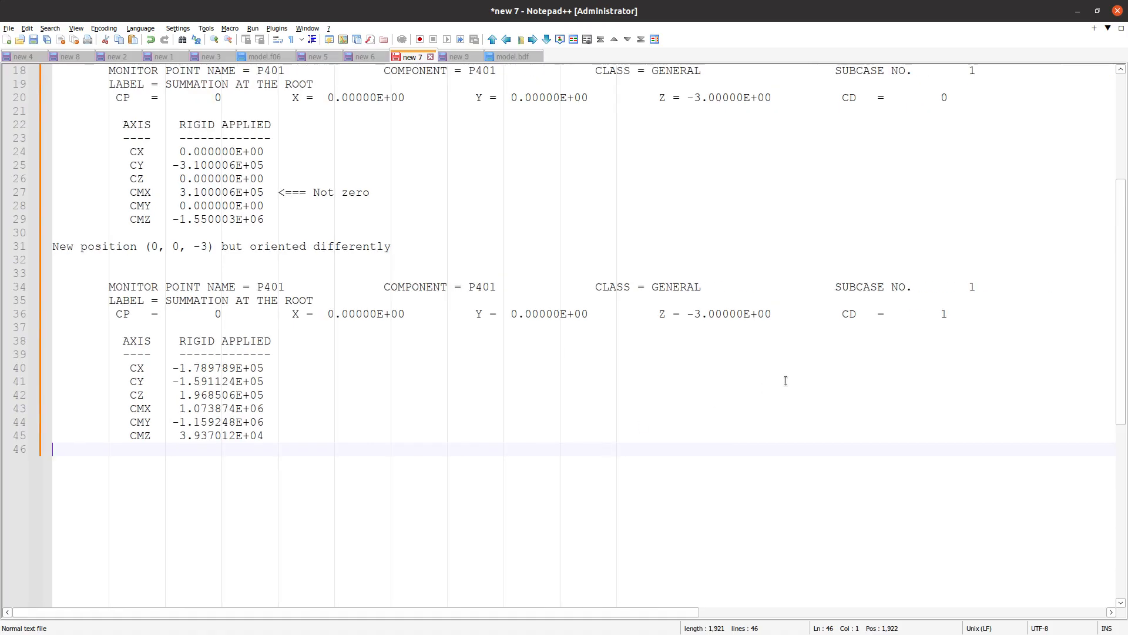
left_click_drag(375, 459, 52, 71)
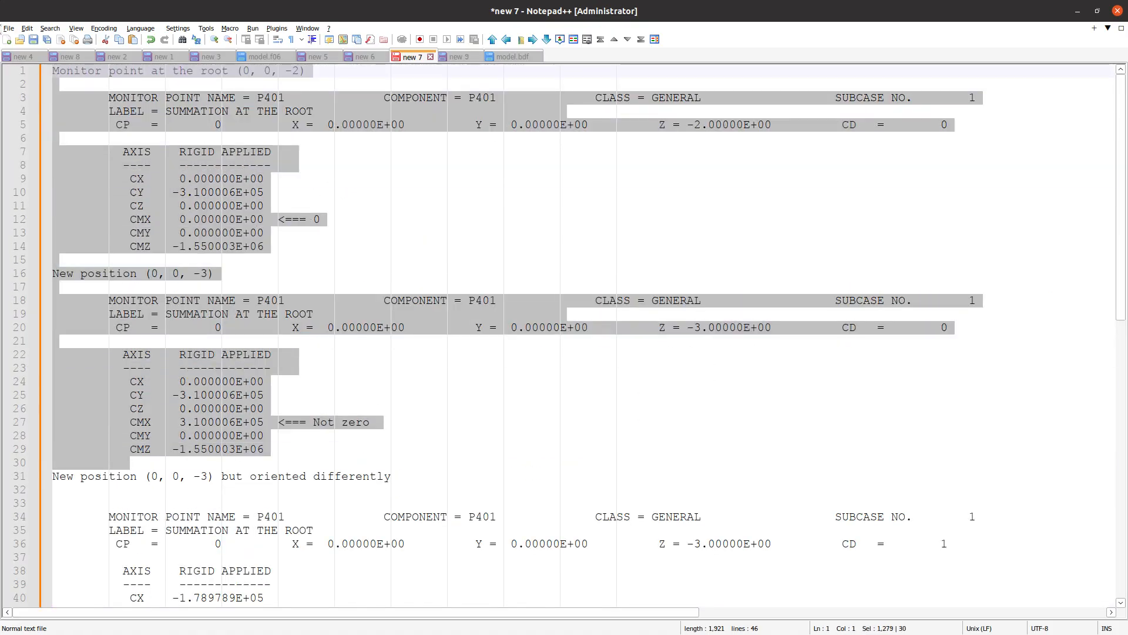
left_click(887, 185)
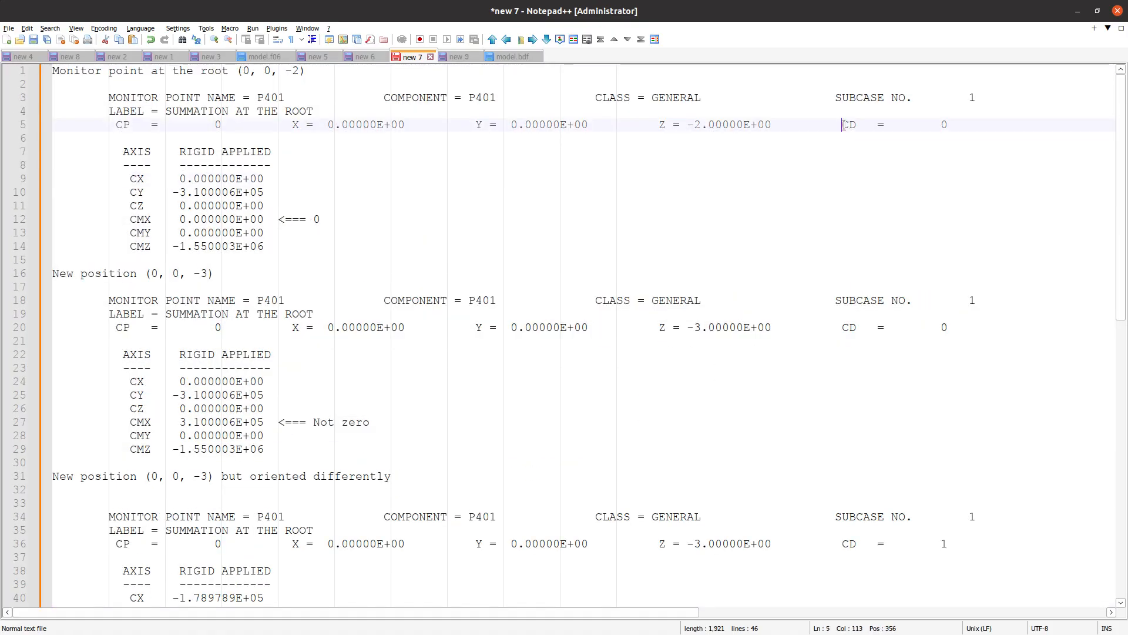
left_click_drag(841, 124, 975, 325, "alt")
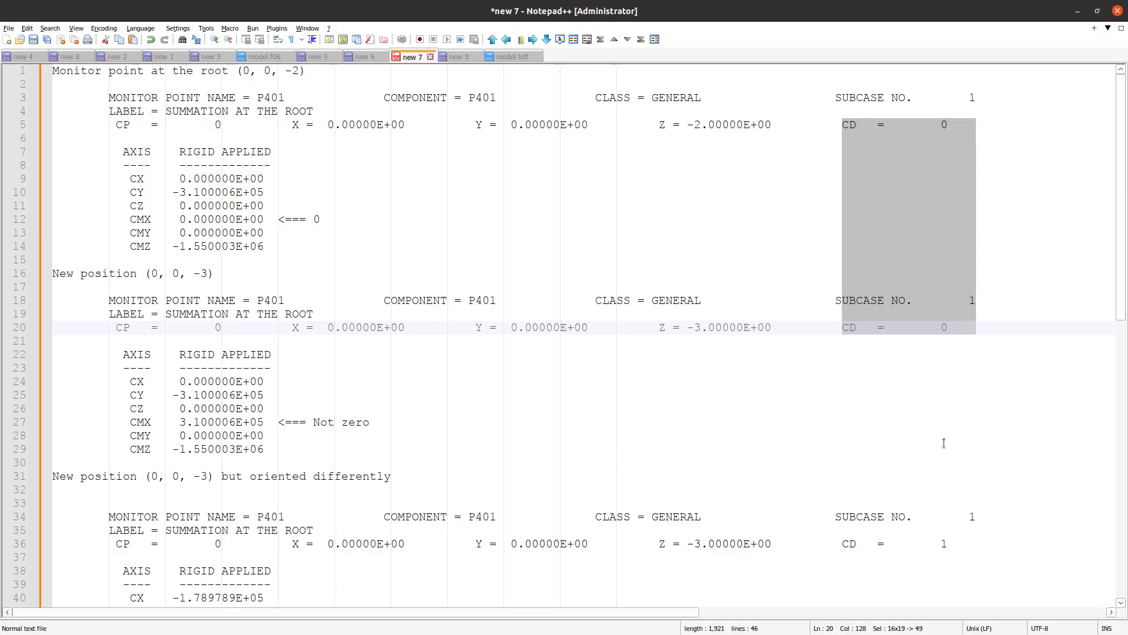
- Switch to the browser, close the Pre window, and examine P401's coordinate axes in the model viewer
key("alt+Tab")
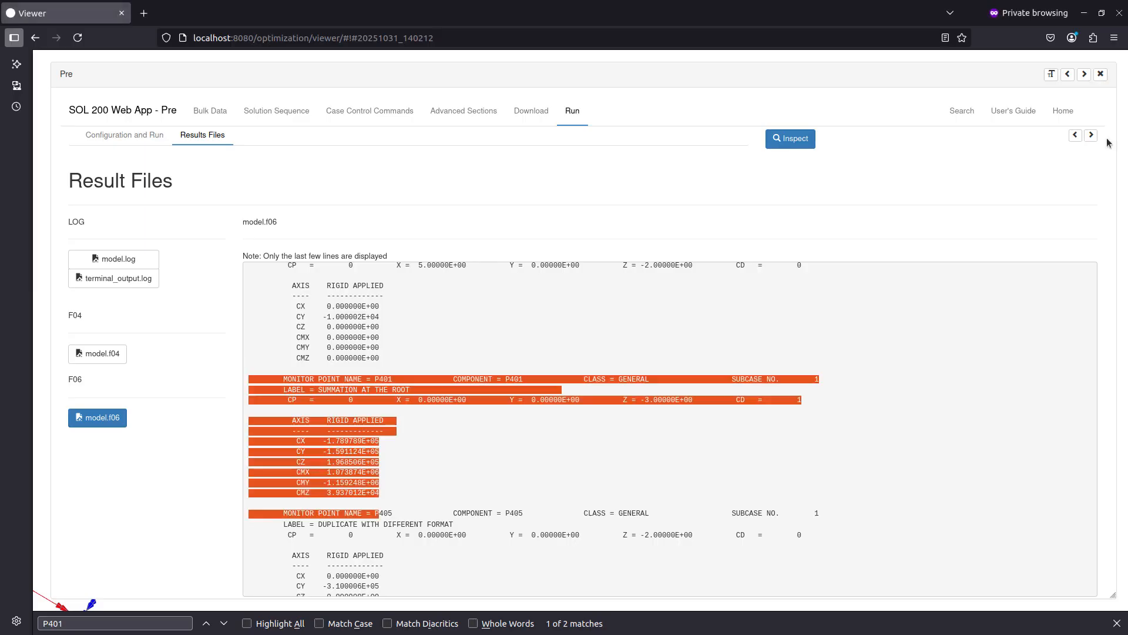
left_click(1101, 74)
scroll(532, 288, "down", 5)
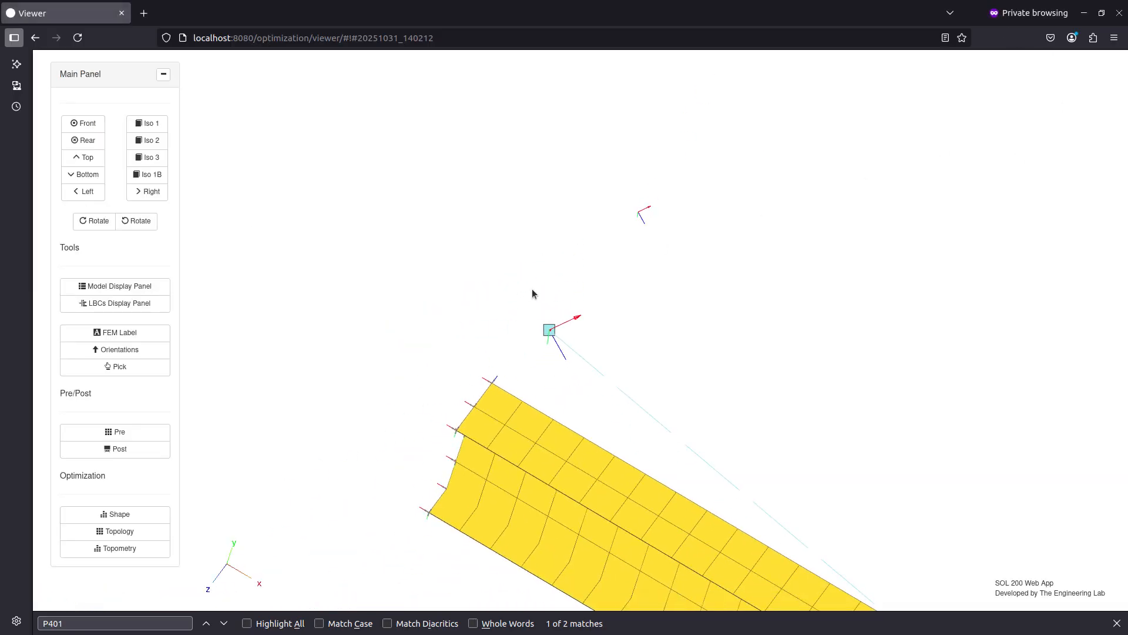
scroll(541, 326, "up", 3)
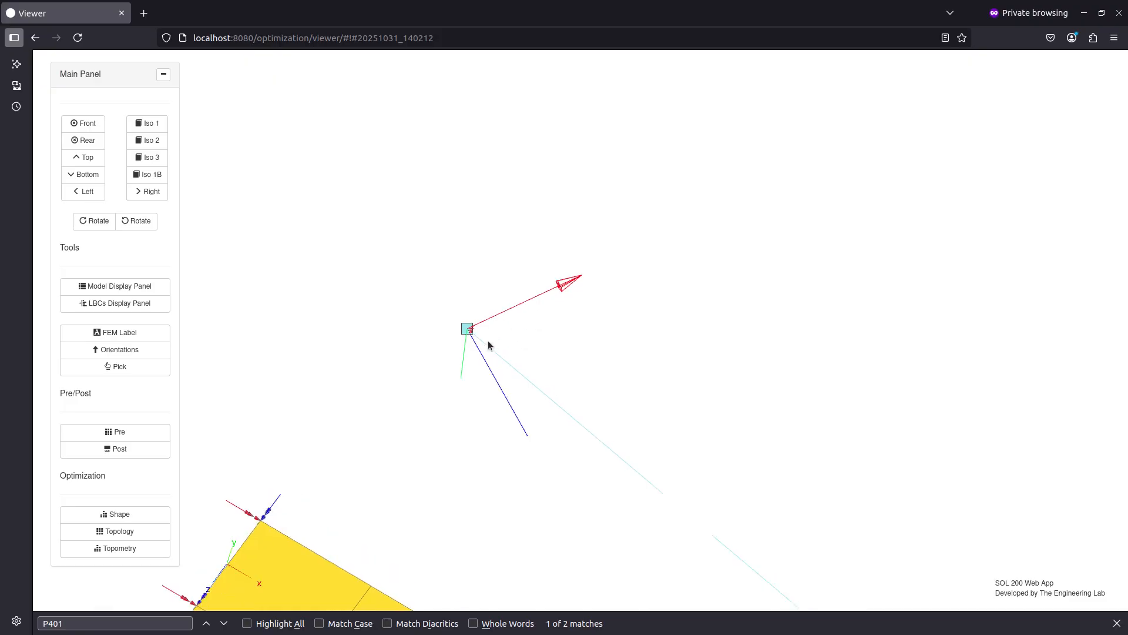
- Return to the Notepad++ notes and compare the CD entry of the reoriented P401 block with the block above it
key("alt+Tab")
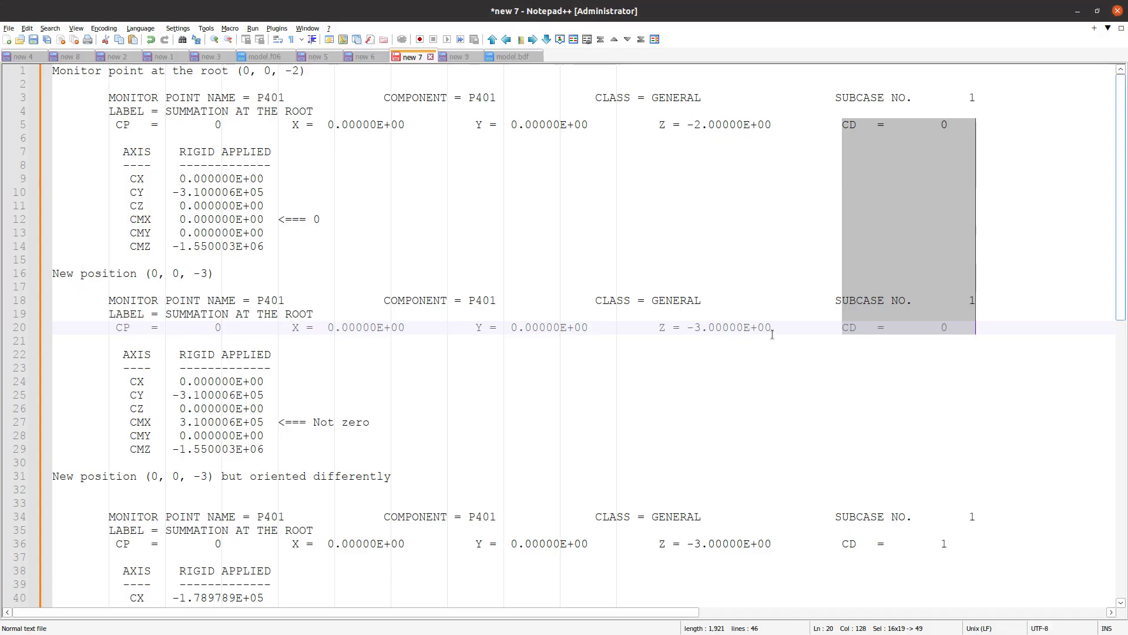
scroll(841, 314, "down", 5)
left_click(841, 314)
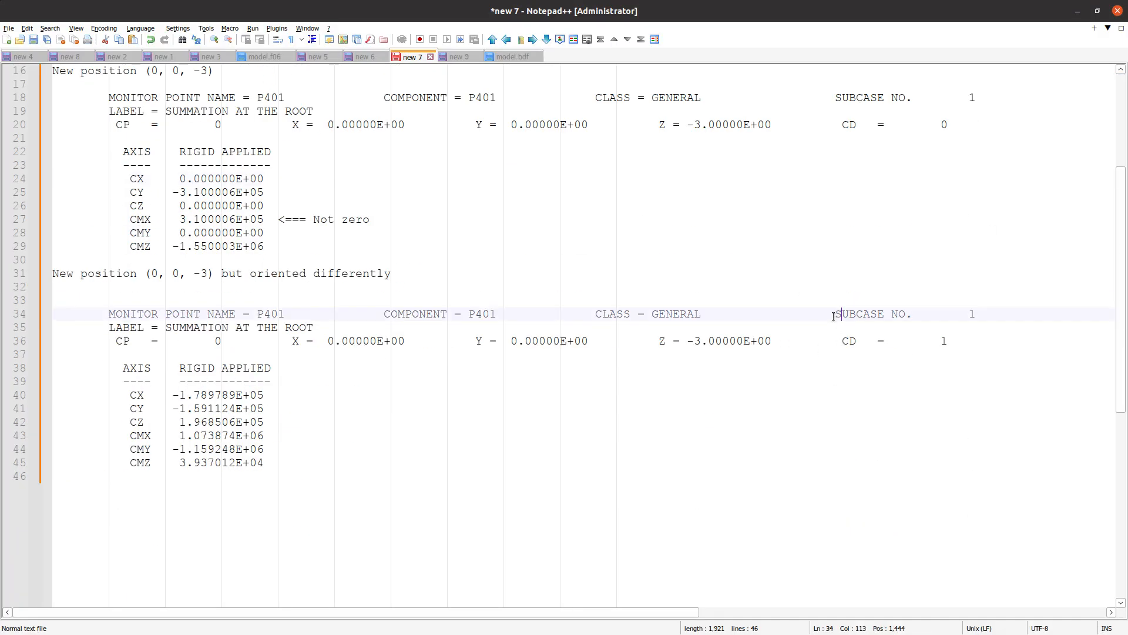
double_click(836, 316)
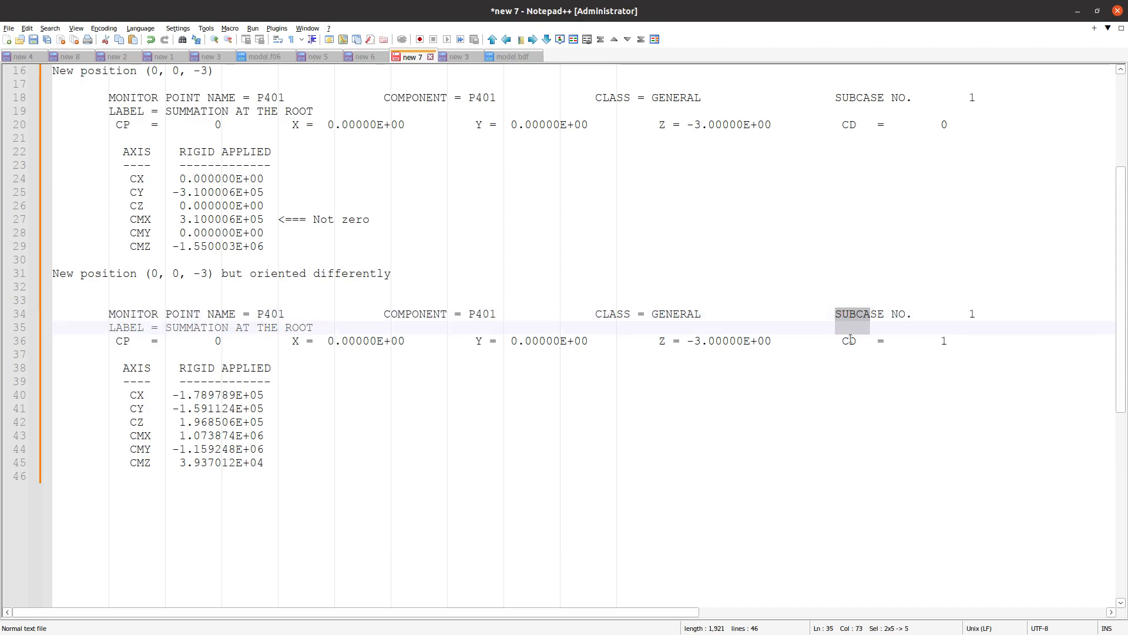
left_click_drag(835, 340, 971, 339)
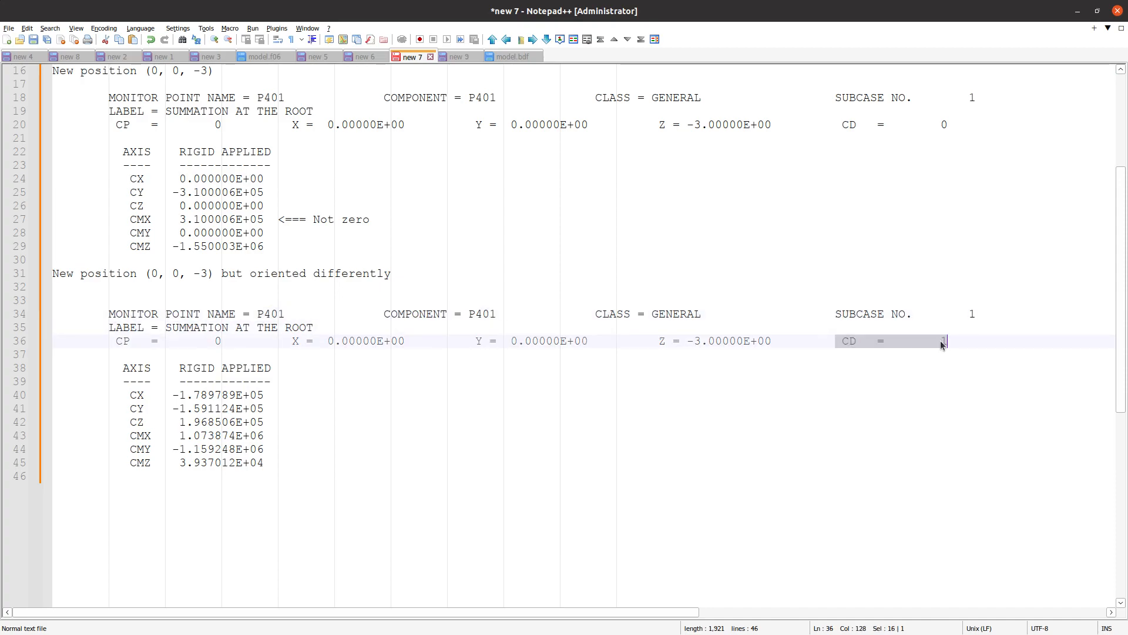
scroll(918, 352, "up", 5)
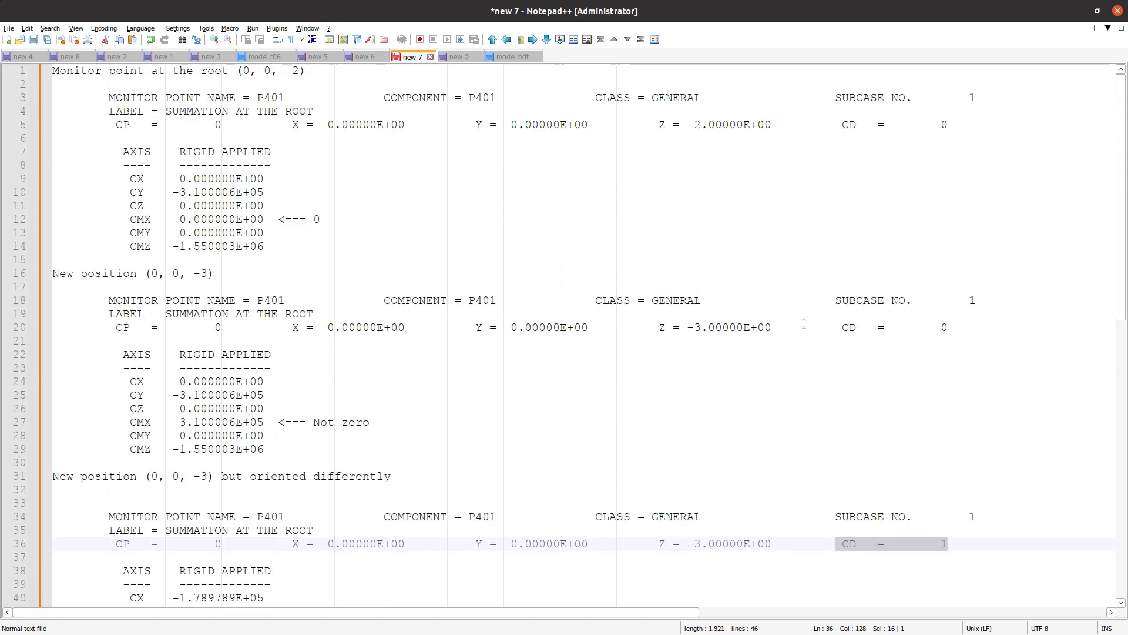
left_click_drag(843, 329, 955, 322)
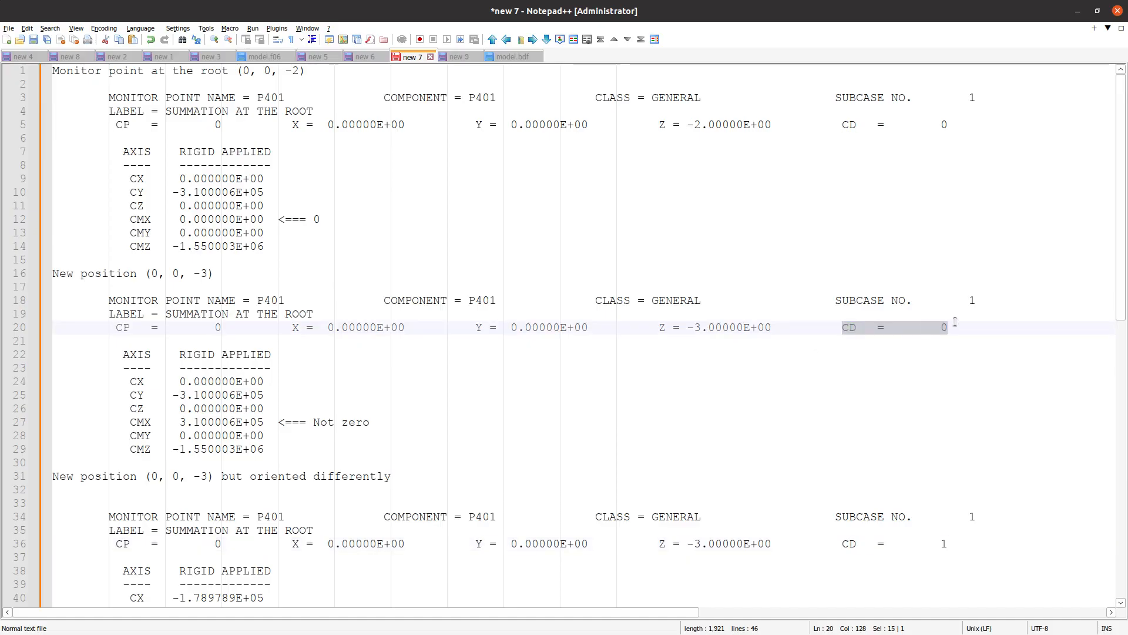
scroll(554, 390, "down", 1)
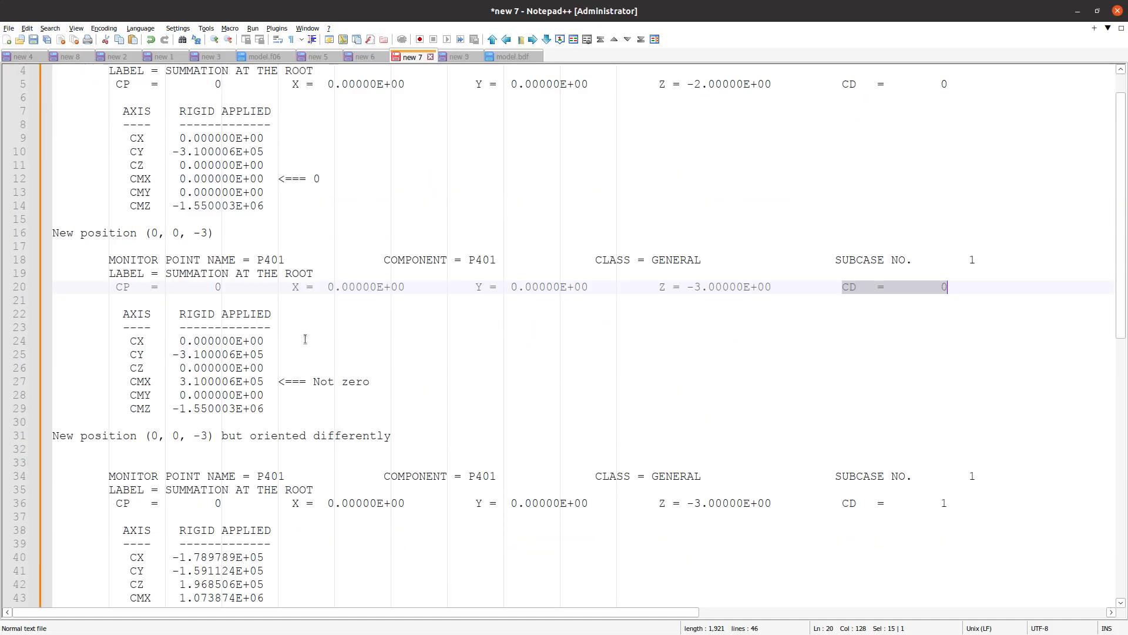
- Compare the force and moment components CX through CMZ across the P401 results blocks in the notes
scroll(404, 178, "up", 1)
scroll(403, 179, "up", 3, "ctrl")
scroll(261, 312, "up", 1, "ctrl")
left_click(242, 247)
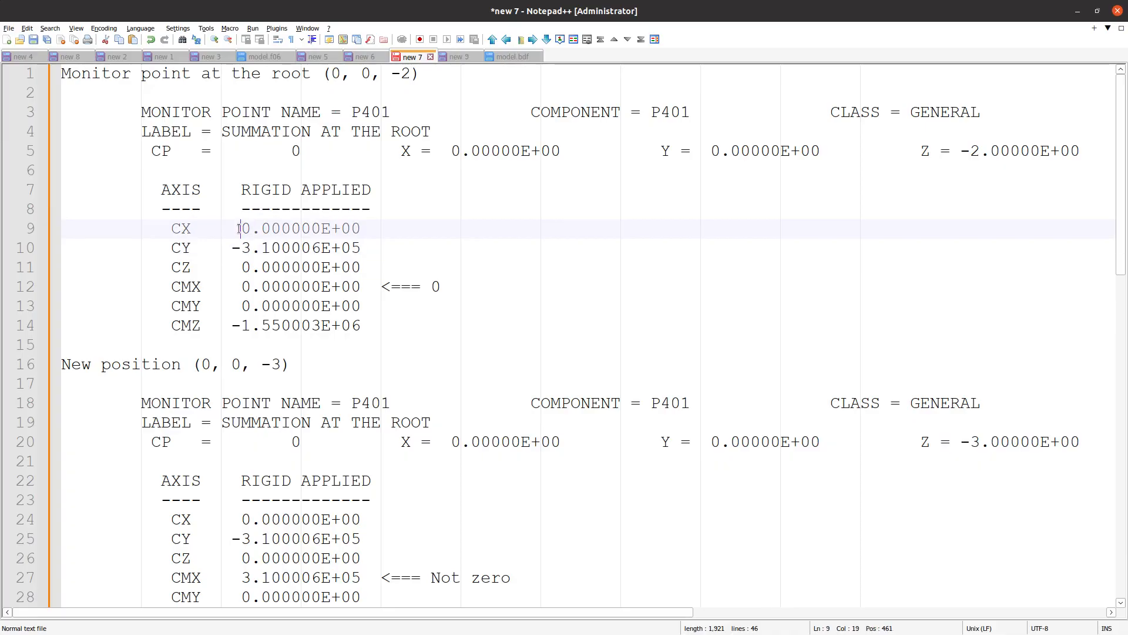
triple_click(241, 230)
double_click(240, 261)
left_click(241, 282)
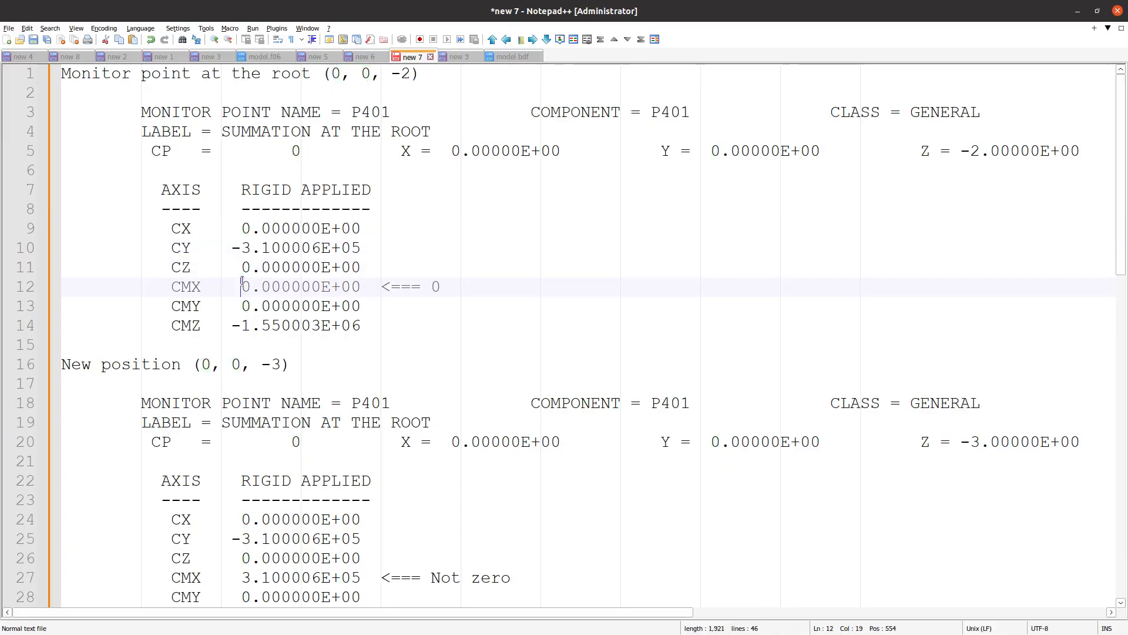
left_click(380, 328)
scroll(376, 352, "down", 8)
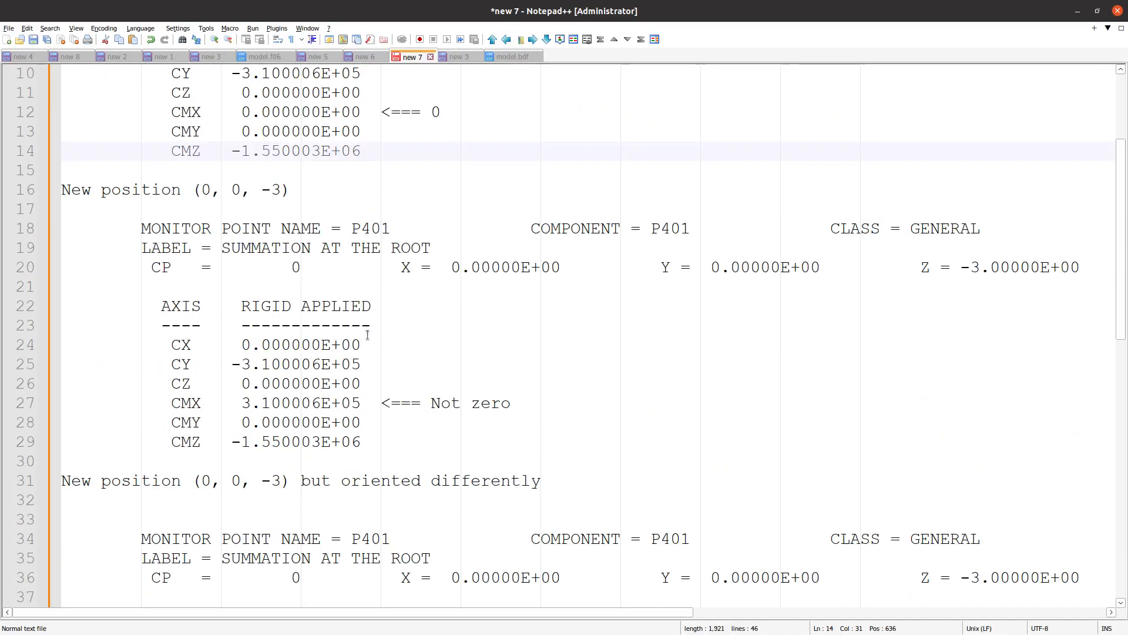
left_click_drag(361, 461, 189, 345)
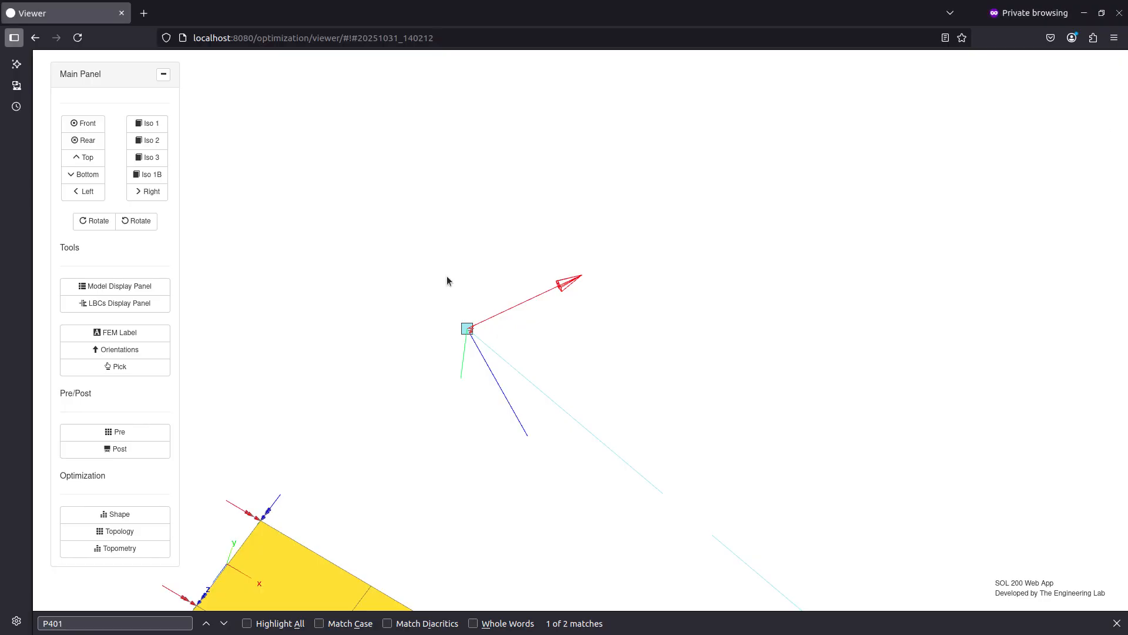
- Examine the P401 axes in the browser viewer against the reoriented results block in the notes
left_click_drag(448, 280, 606, 328)
scroll(606, 328, "up", 5)
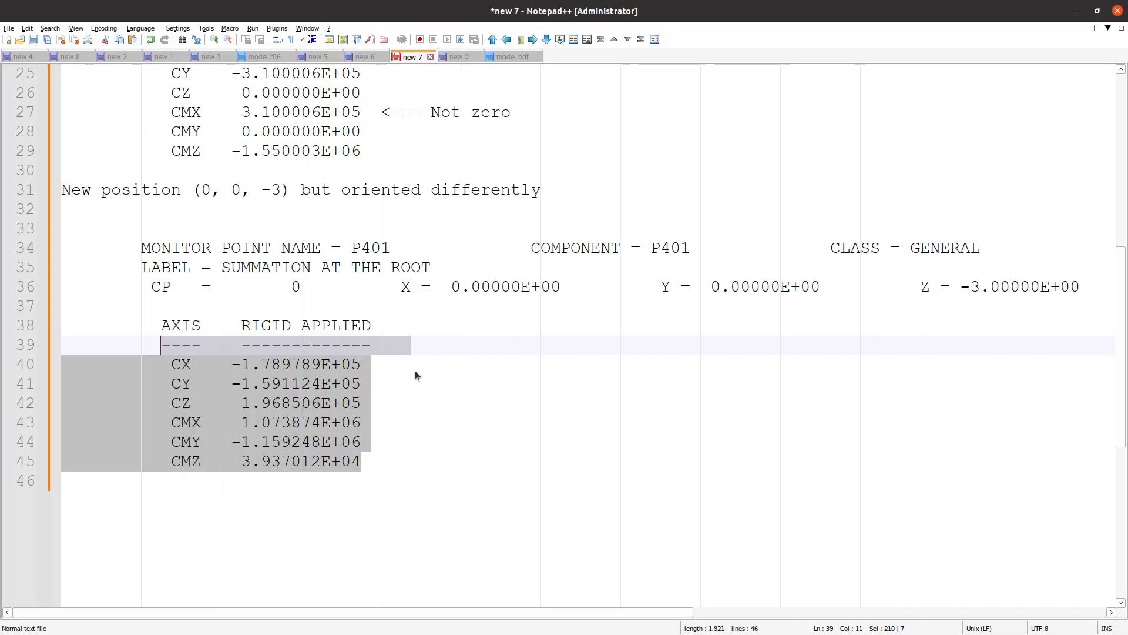
left_click(371, 482)
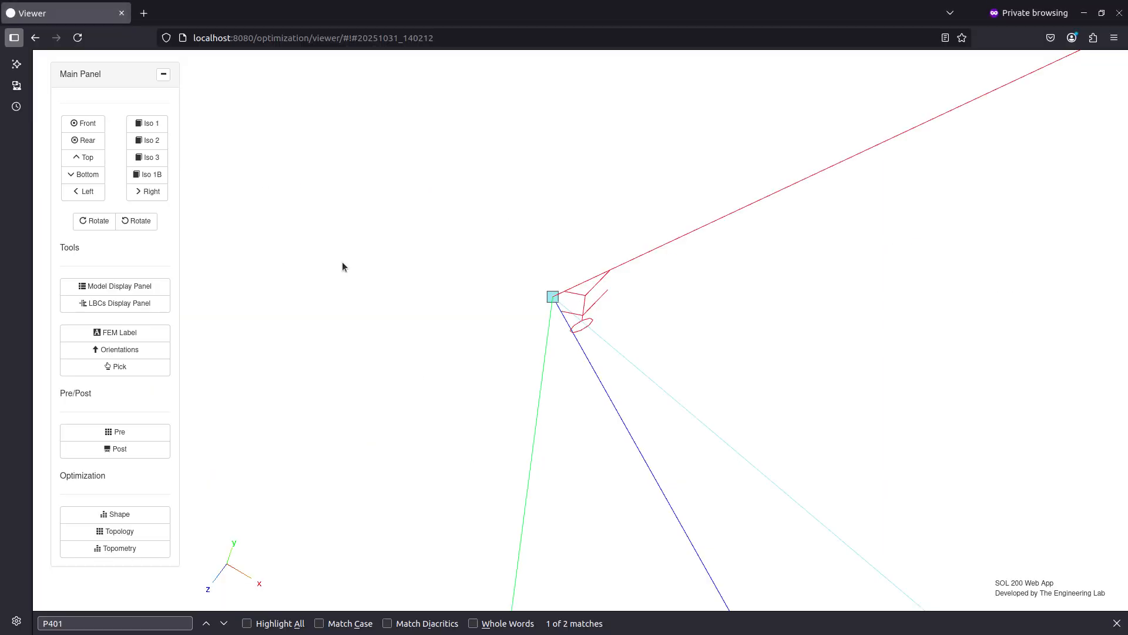
scroll(440, 294, "down", 3)
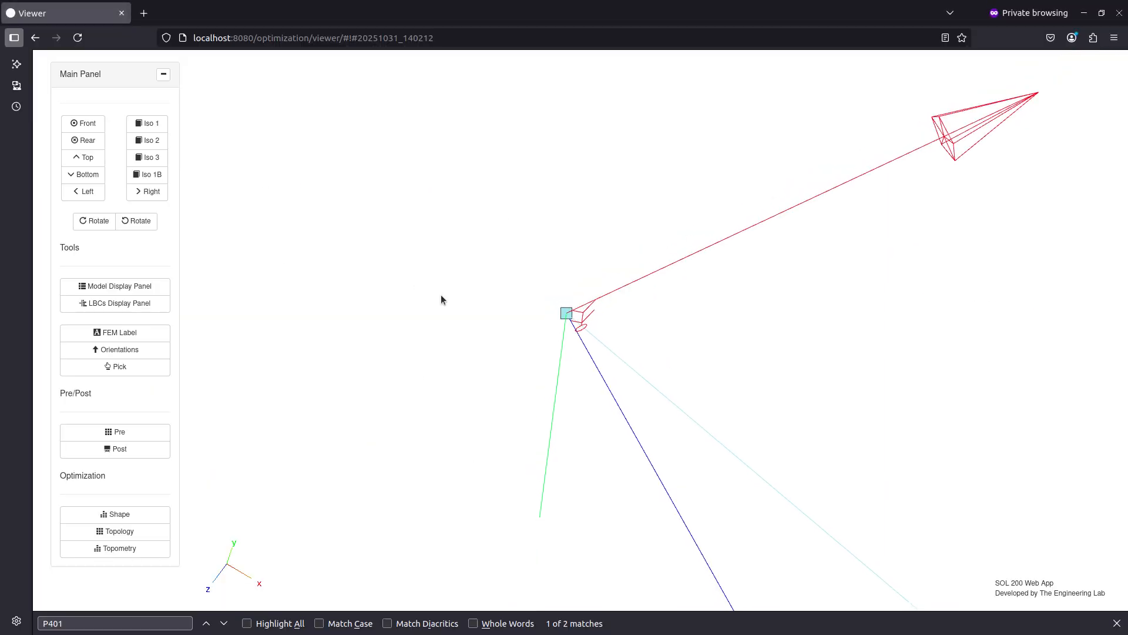
- Post-process dataset MONITOR/MONPNT1/STRU_STAT for subcase 1 and display field RIGAPP_CY - Component 2 as an arrow plot
left_click(154, 452)
left_click(940, 153)
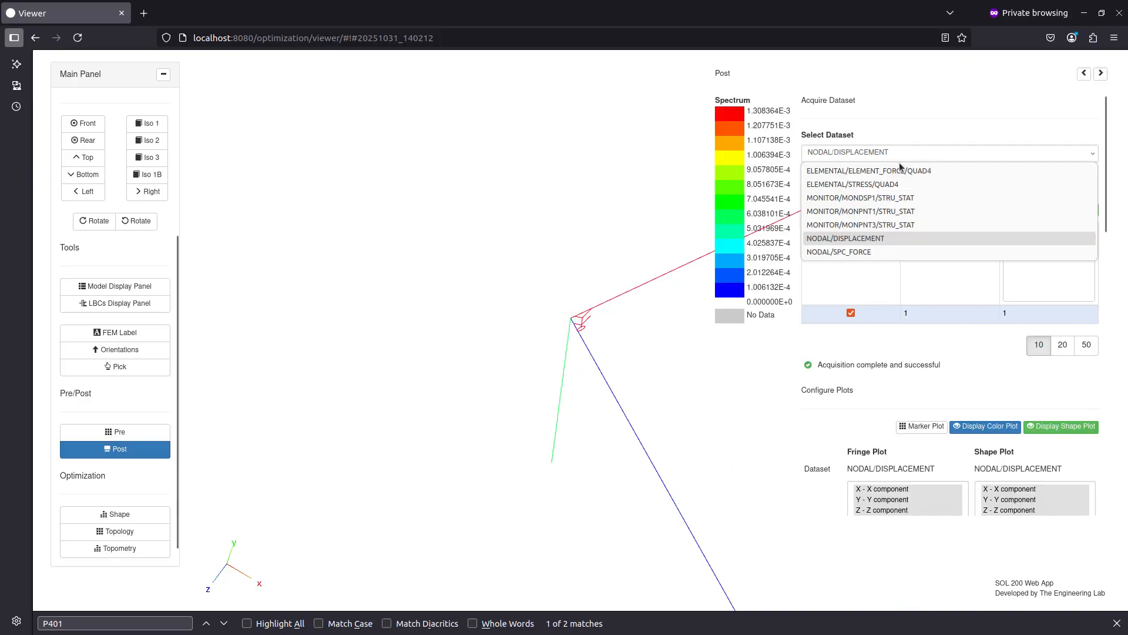
left_click(883, 212)
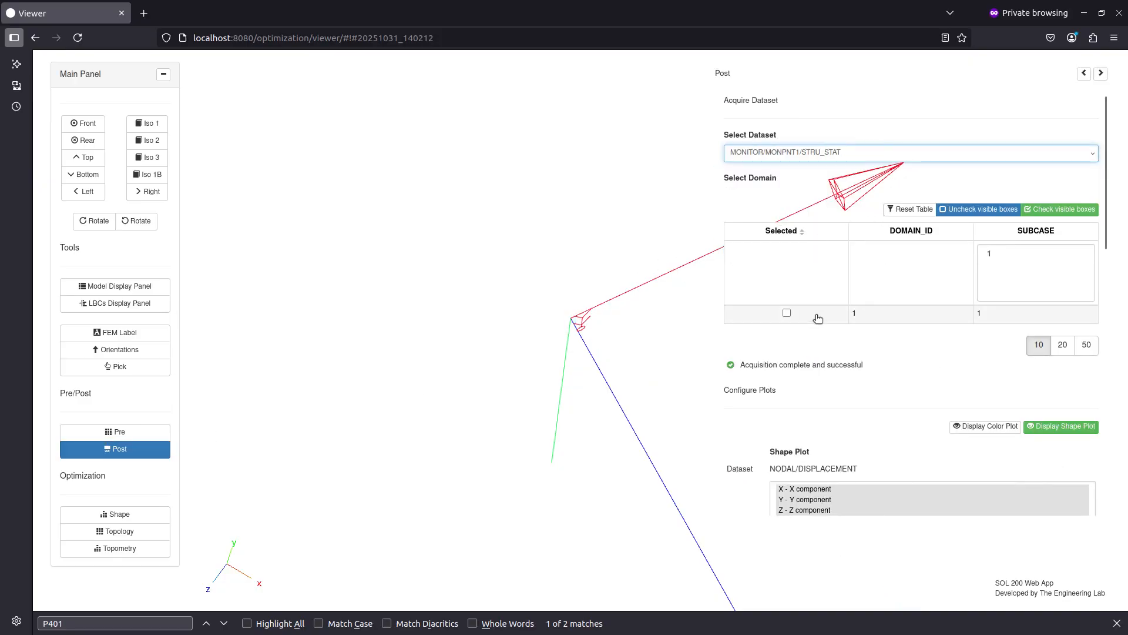
scroll(869, 400, "down", 3)
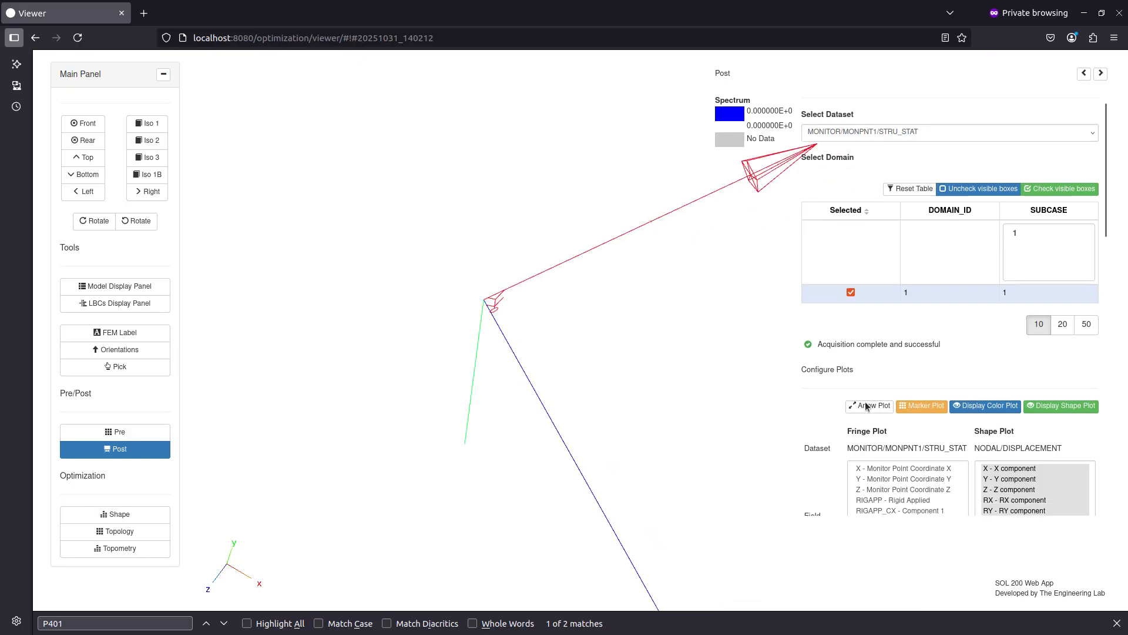
left_click(890, 345)
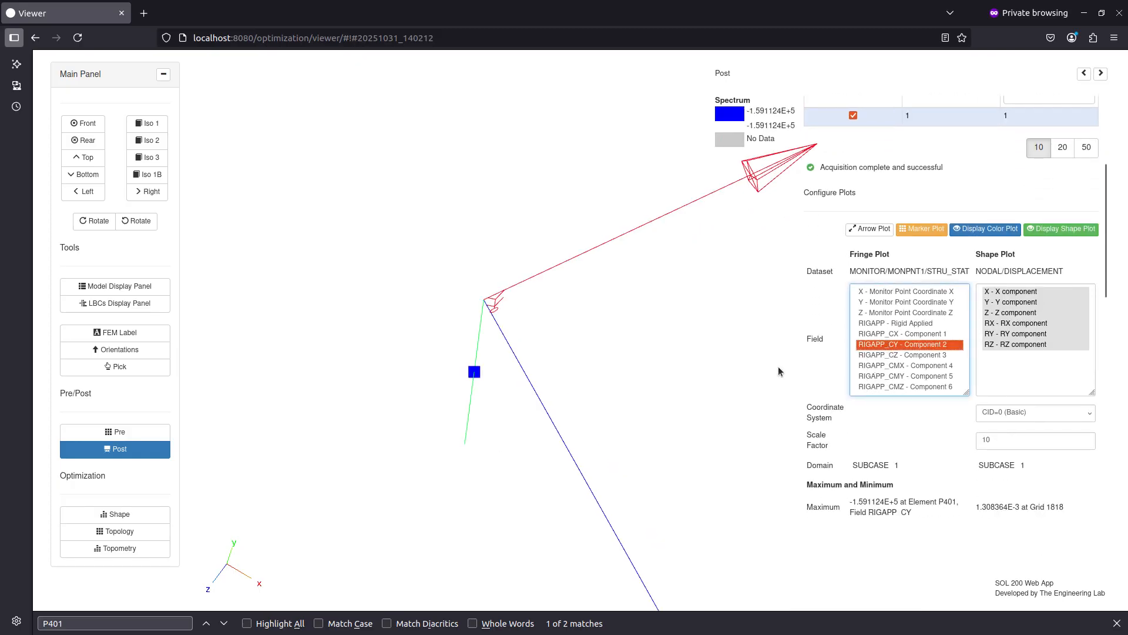
left_click(869, 228)
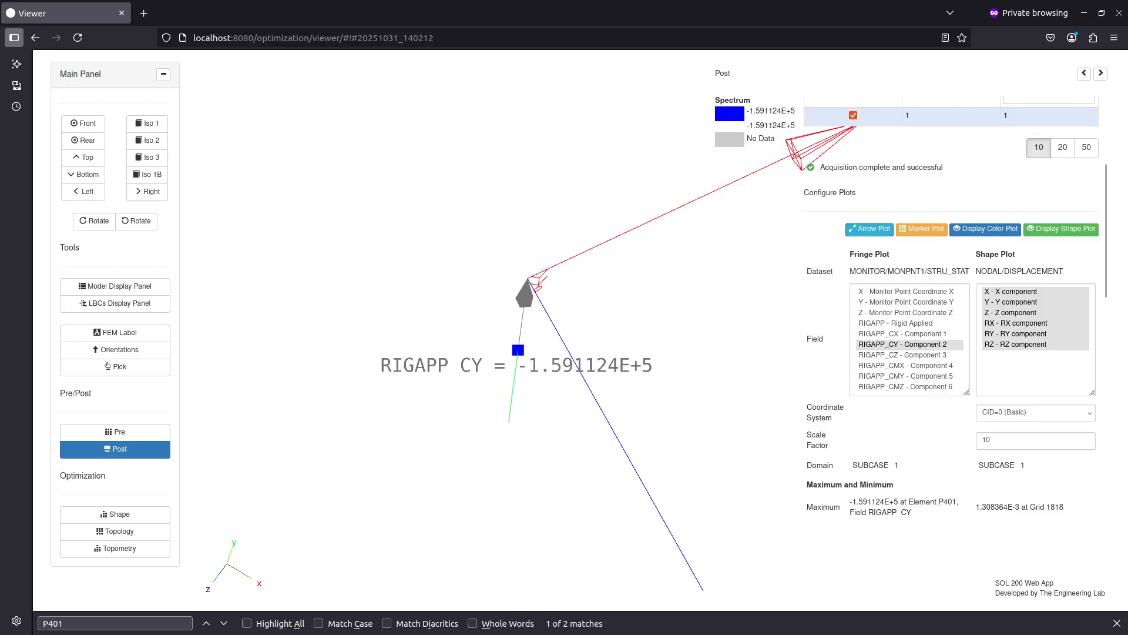
- Switch to the Notepad++ notes, check the CY value of the reoriented P401 block, and mark that line "OK"
key("alt+Tab")
double_click(284, 379)
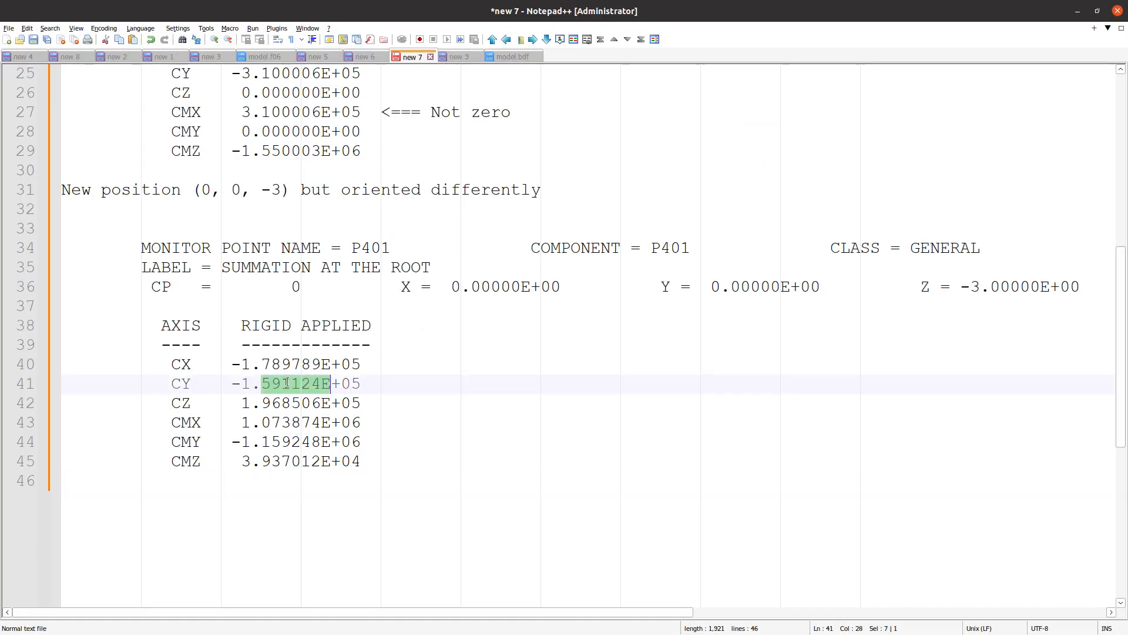
triple_click(419, 382)
left_click(421, 379)
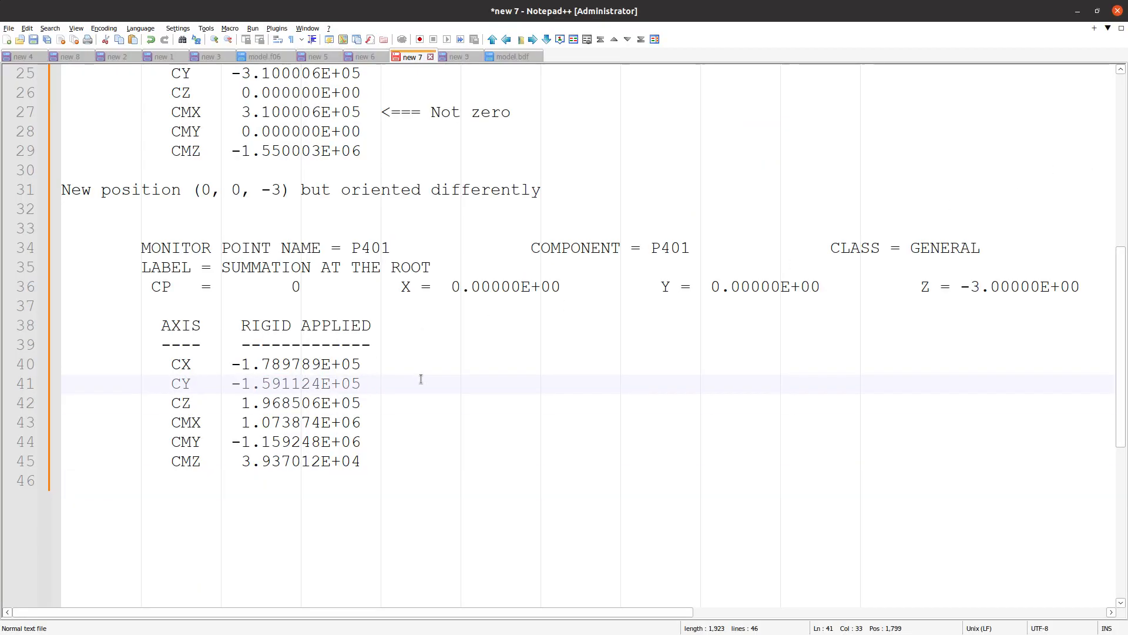
type("OK")
key("Down")
key("Down")
key("Down")
key("Down")
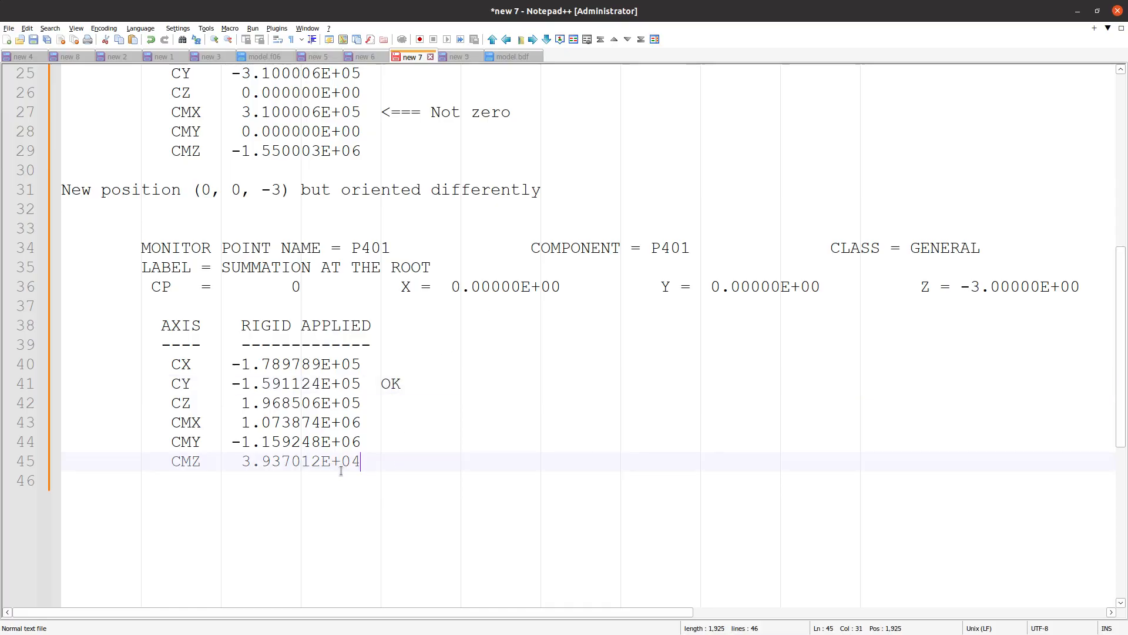
- Check the CMZ value in the notes, and display field RIGAPP_CMZ - Component 6 in the browser viewer
left_click_drag(241, 463, 281, 461)
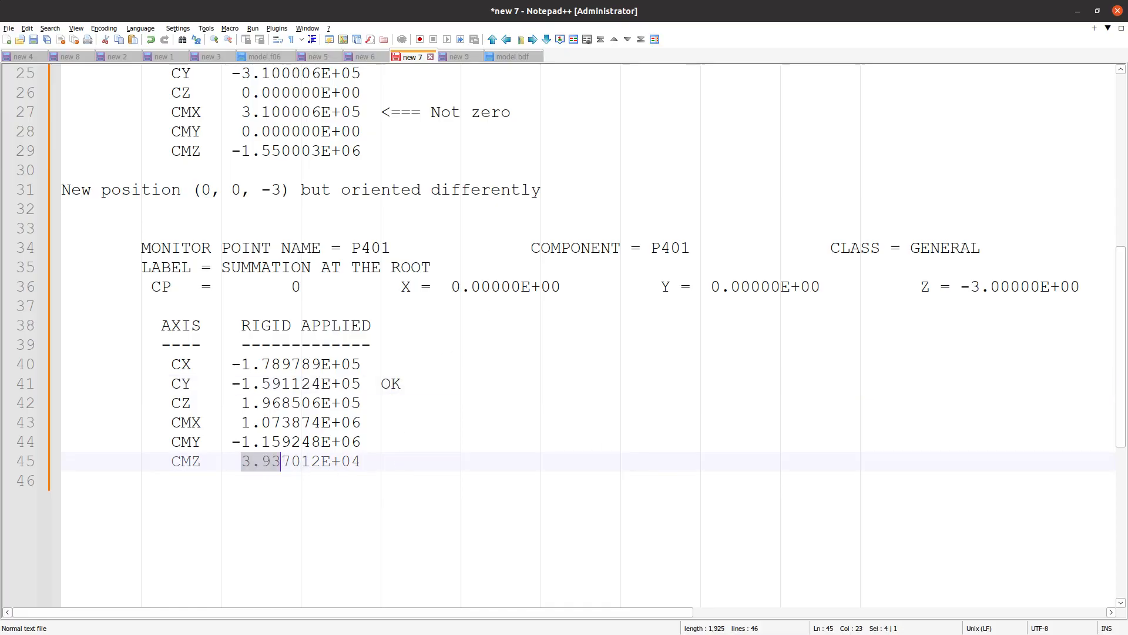
key("alt+Tab")
left_click(919, 386)
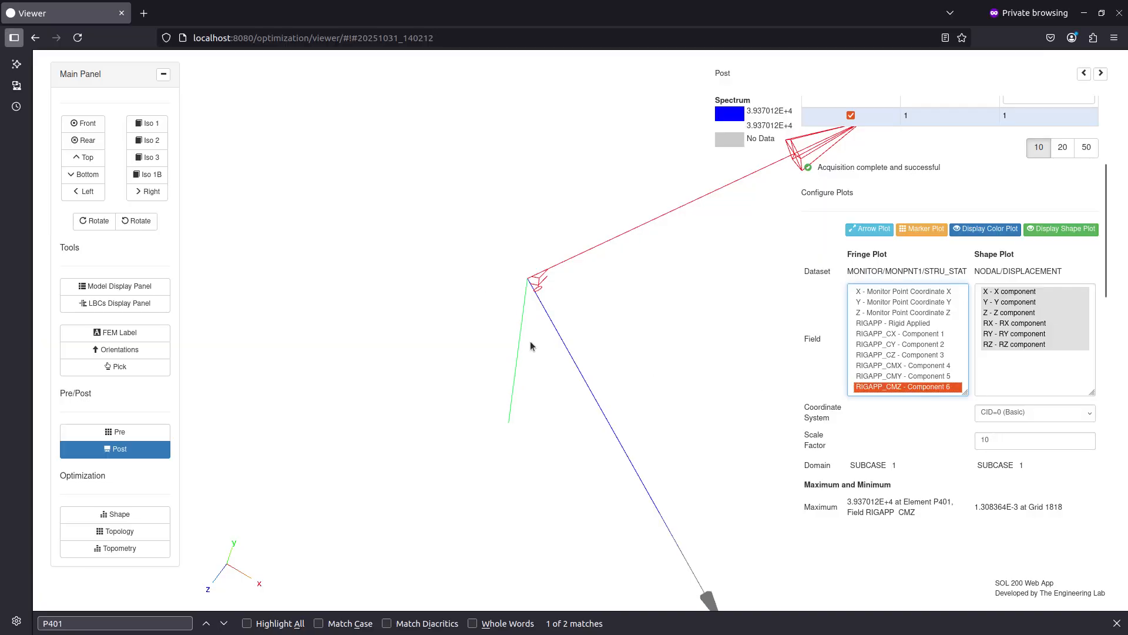
left_click_drag(531, 346, 423, 224)
scroll(426, 230, "down", 2)
left_click_drag(581, 456, 555, 433)
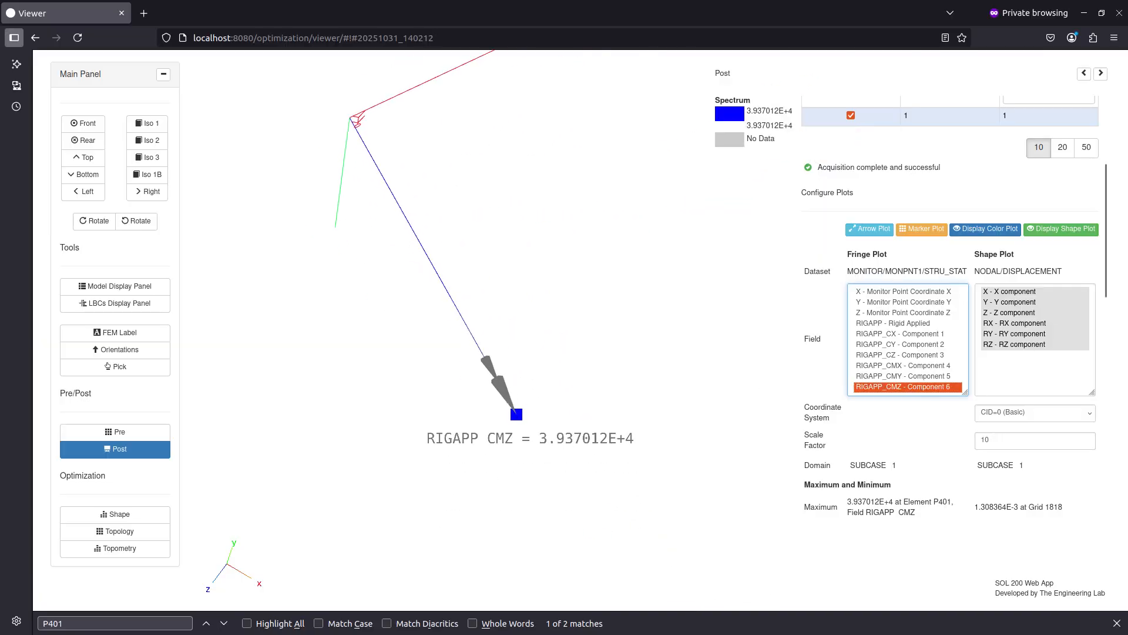
- Mark the CMZ line of the reoriented P401 block "OK" in the notes, add a new line below, and return to the browser
key("alt+Tab")
left_click(403, 463)
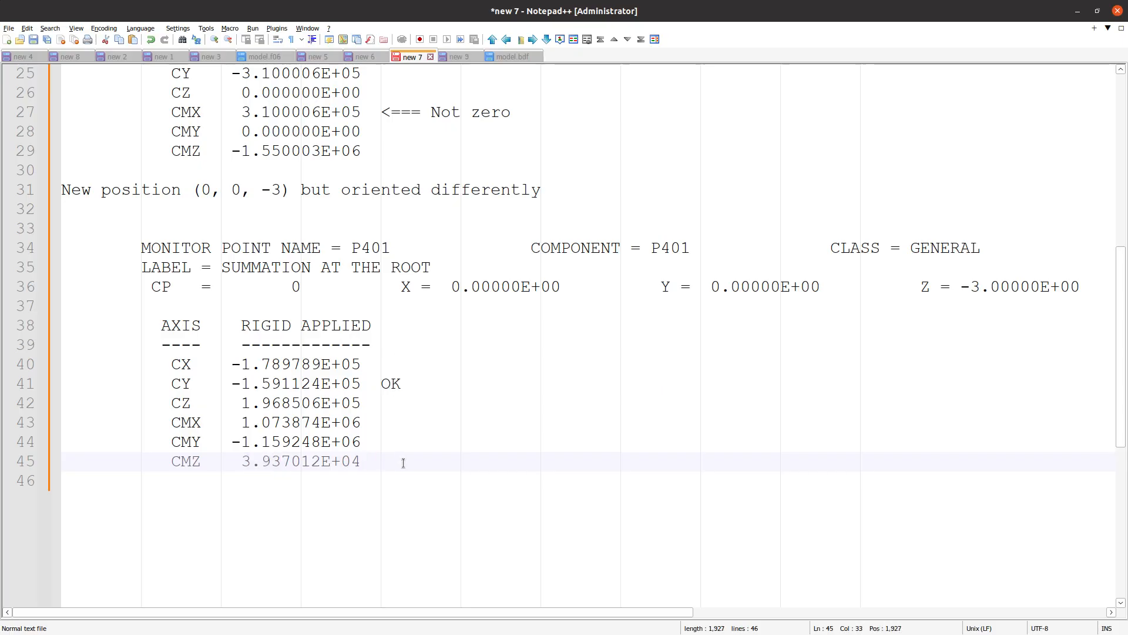
type("OK")
key("Return")
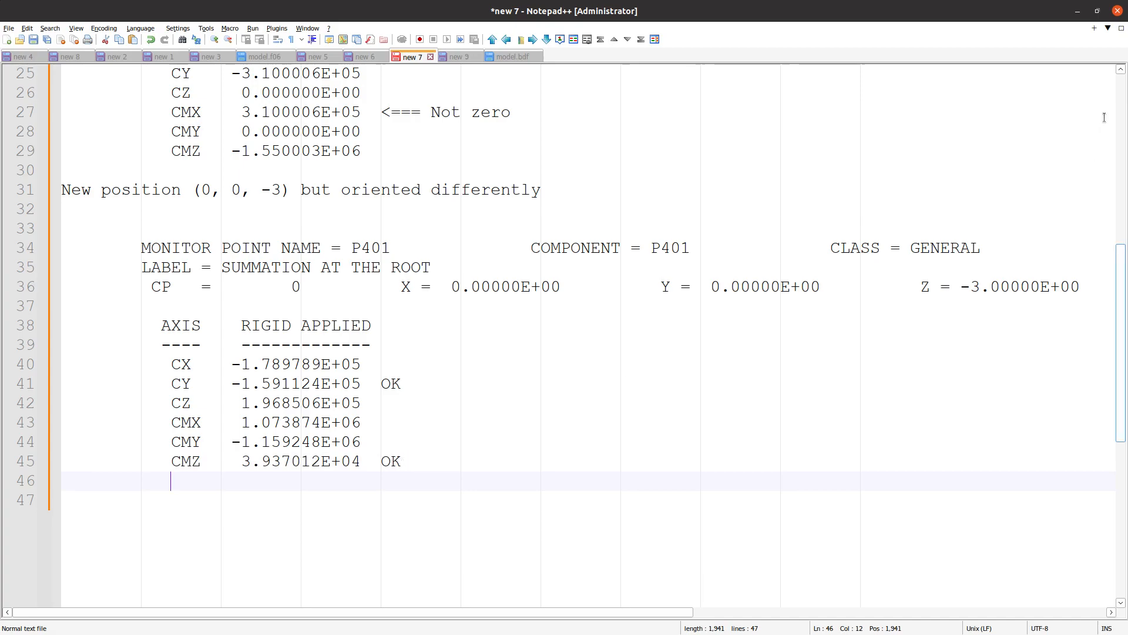
key("alt+Tab")
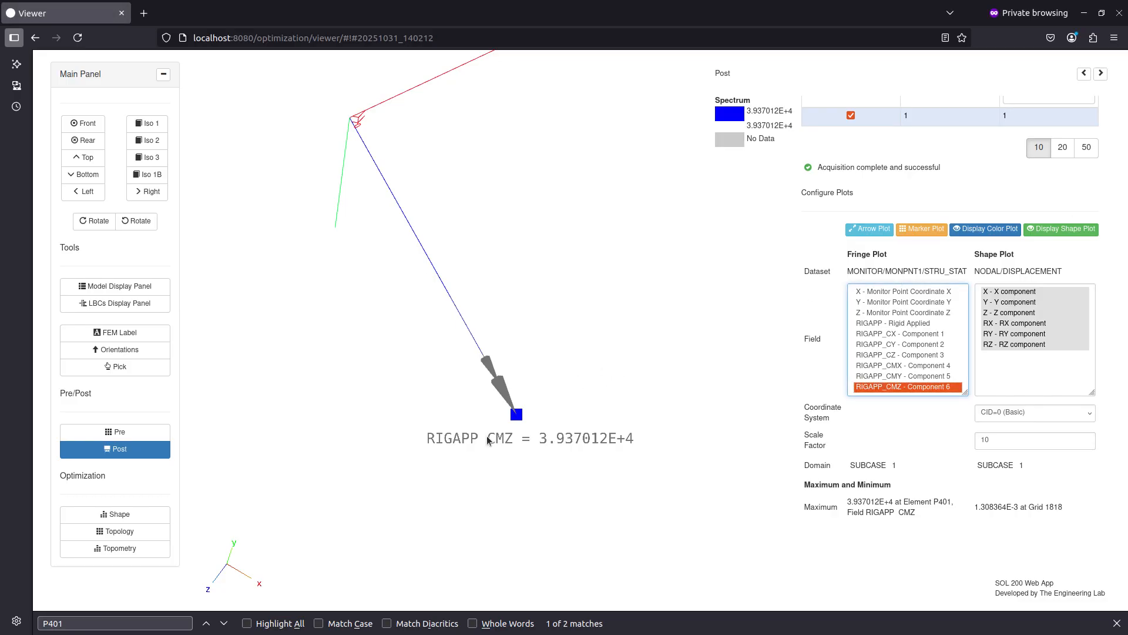
- Return from the arrow plot to the run's result files and open model.h5 in the HDF5 Explorer
scroll(488, 440, "down", 3)
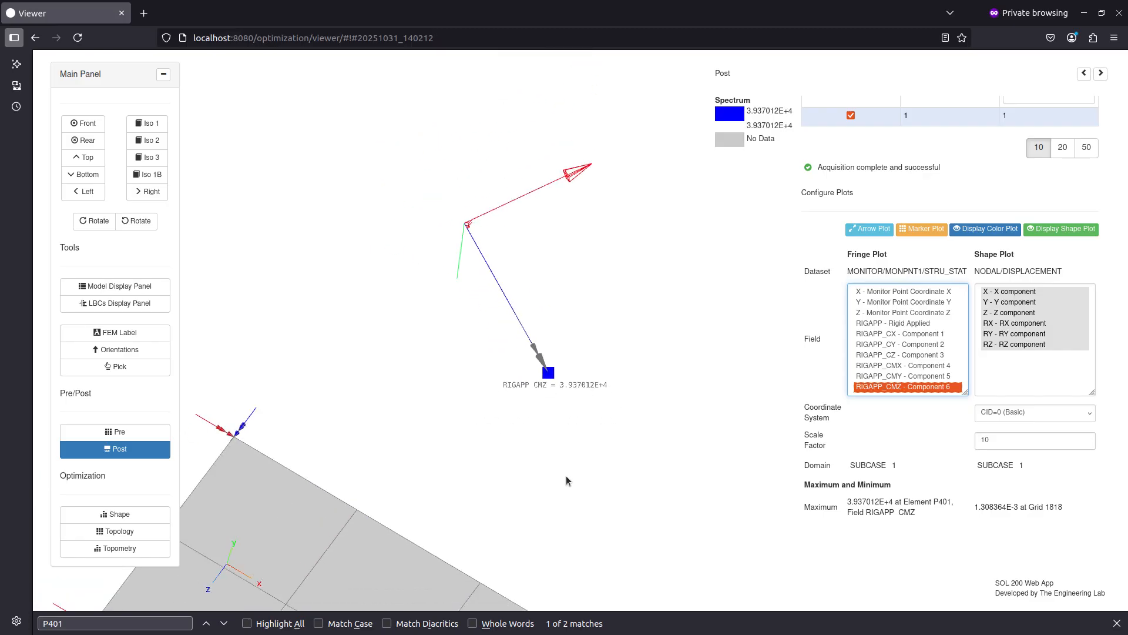
scroll(569, 452, "down", 3)
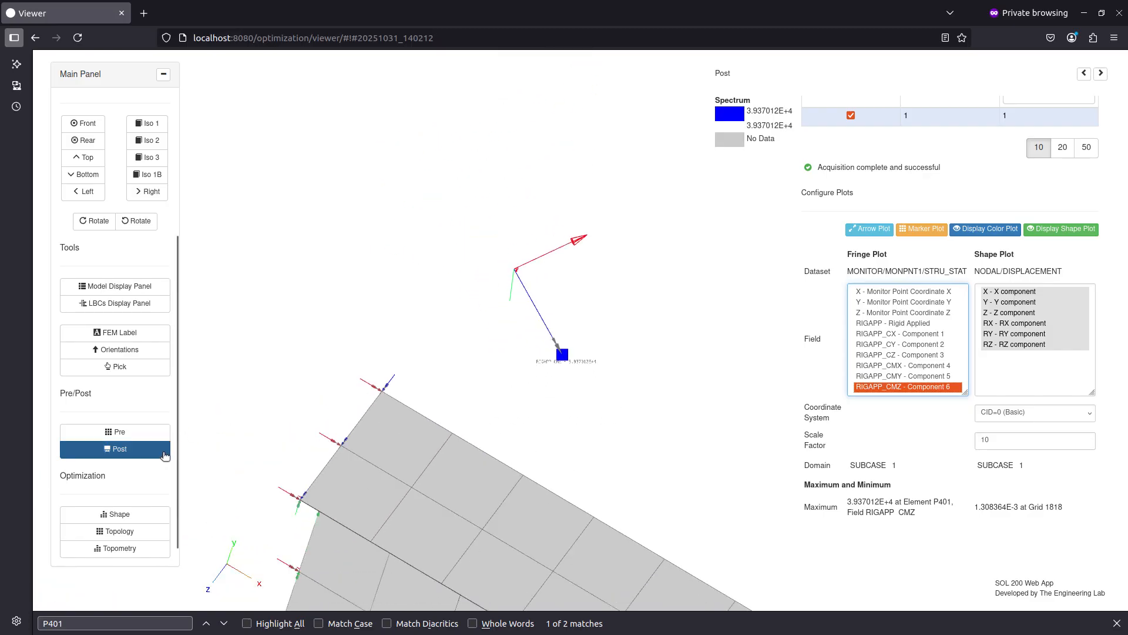
left_click(145, 448)
left_click(143, 433)
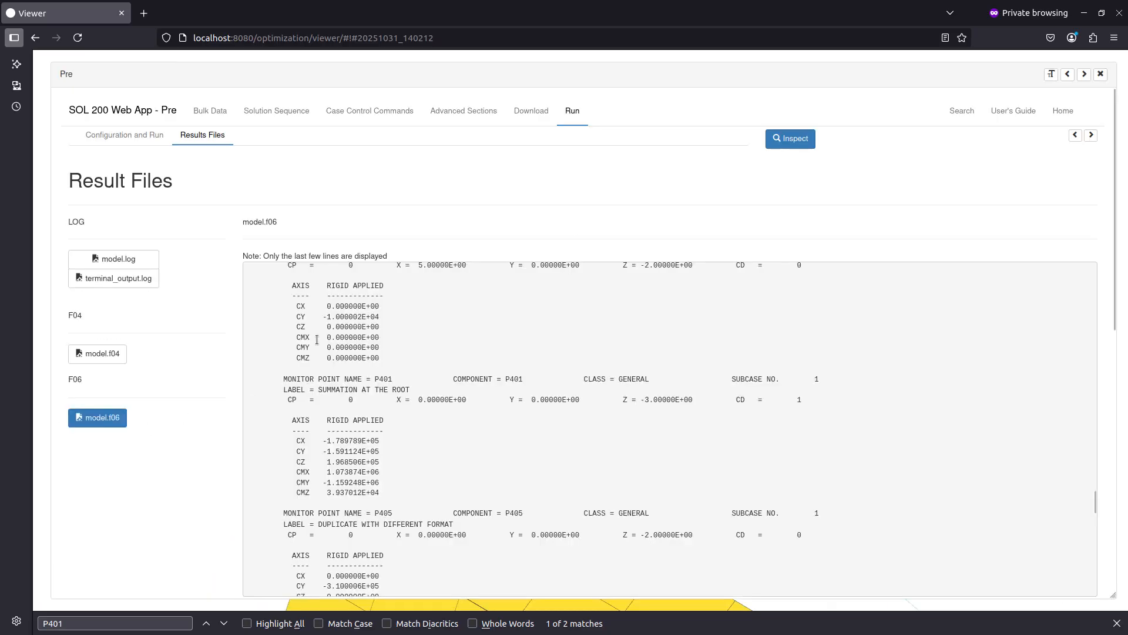
scroll(181, 389, "down", 3)
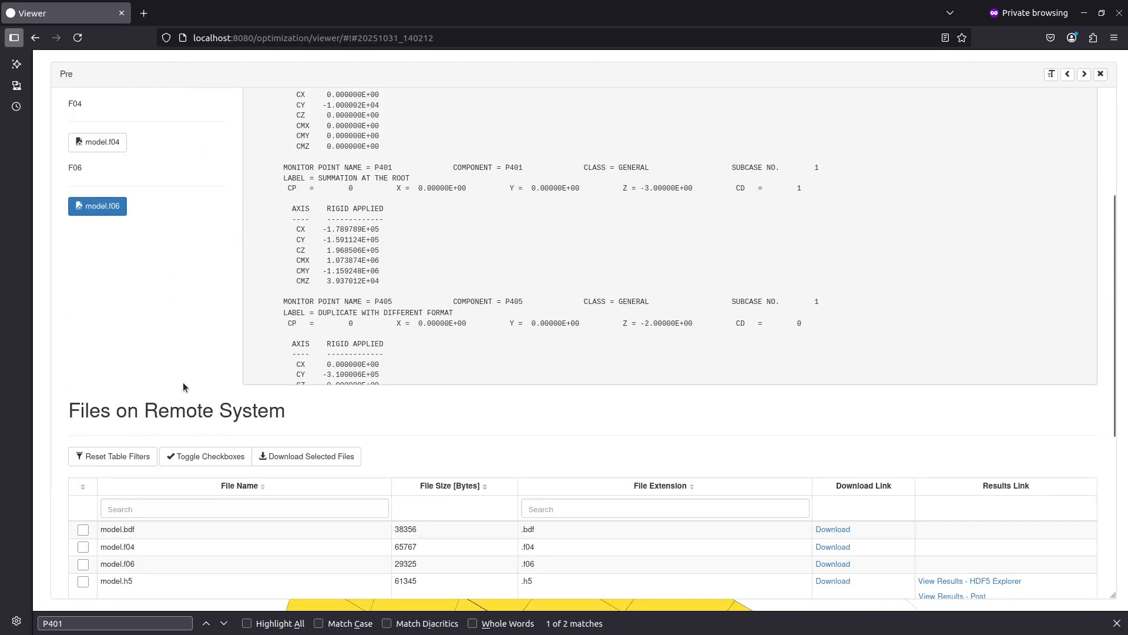
scroll(182, 388, "down", 3)
left_click(1005, 422)
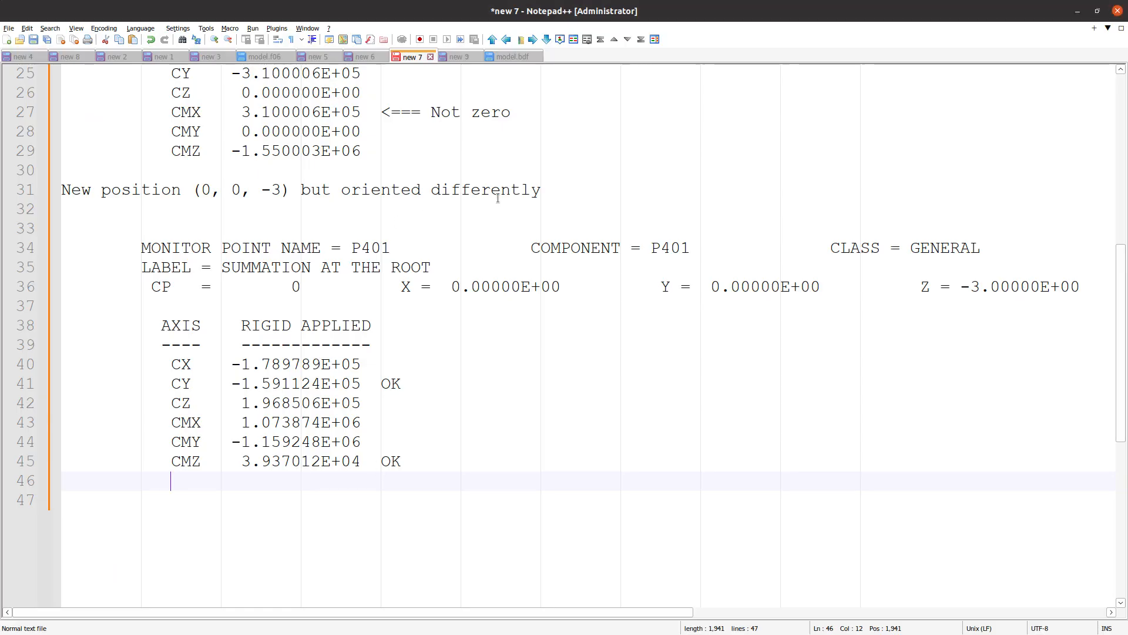
- Switch to Notepad++, review the P401 blocks in the notes and in model.f06, and return to the browser
key("shift+Home")
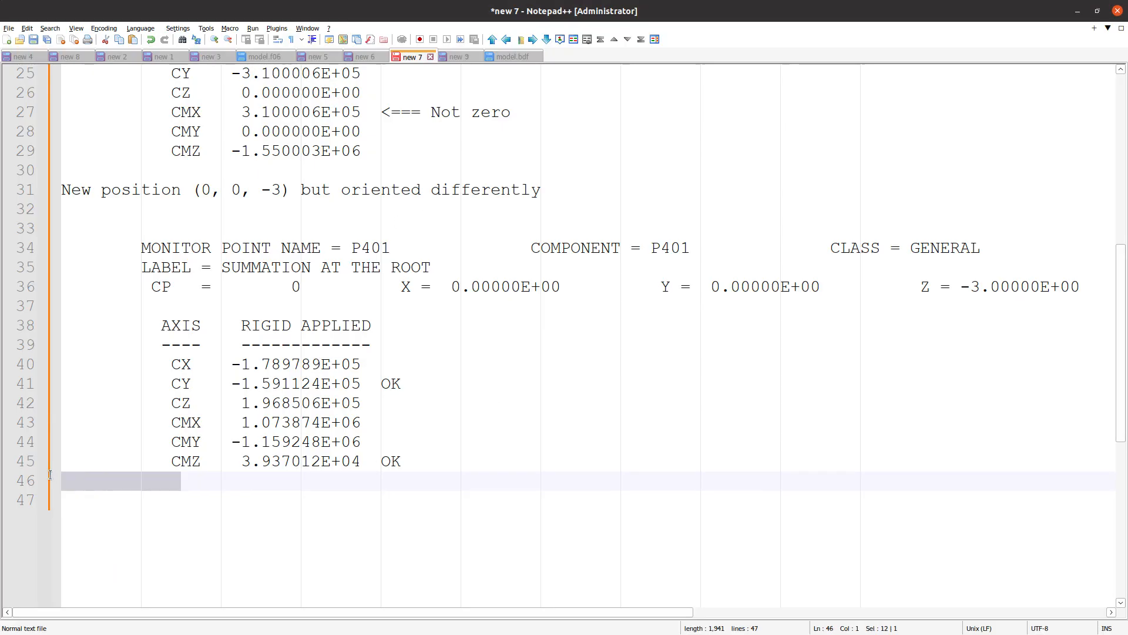
scroll(327, 321, "up", 3)
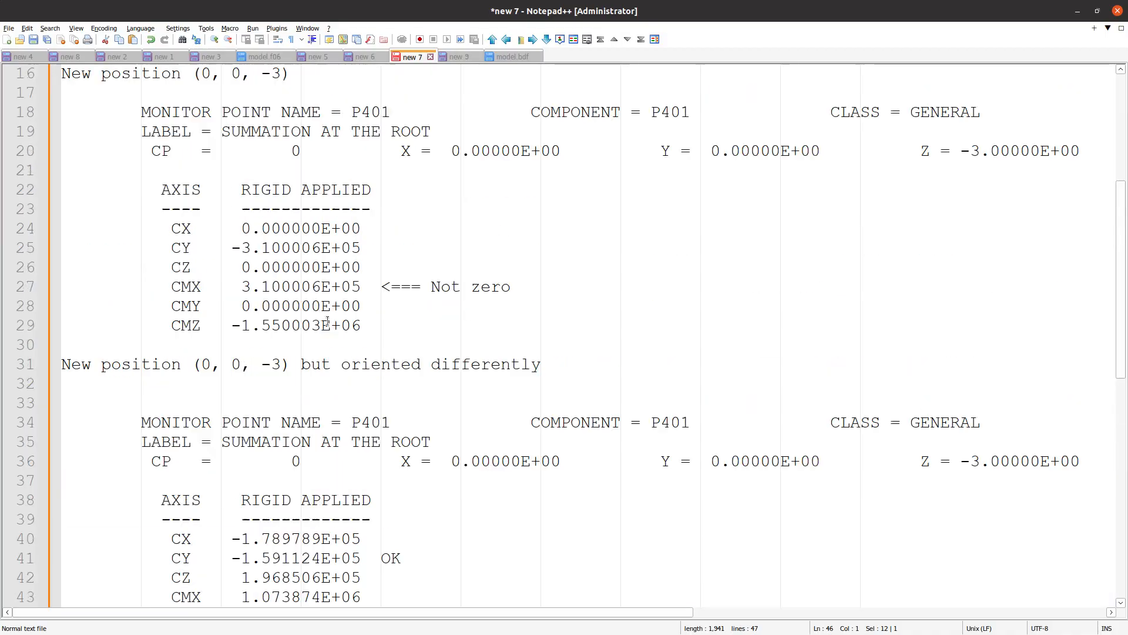
left_click(271, 57)
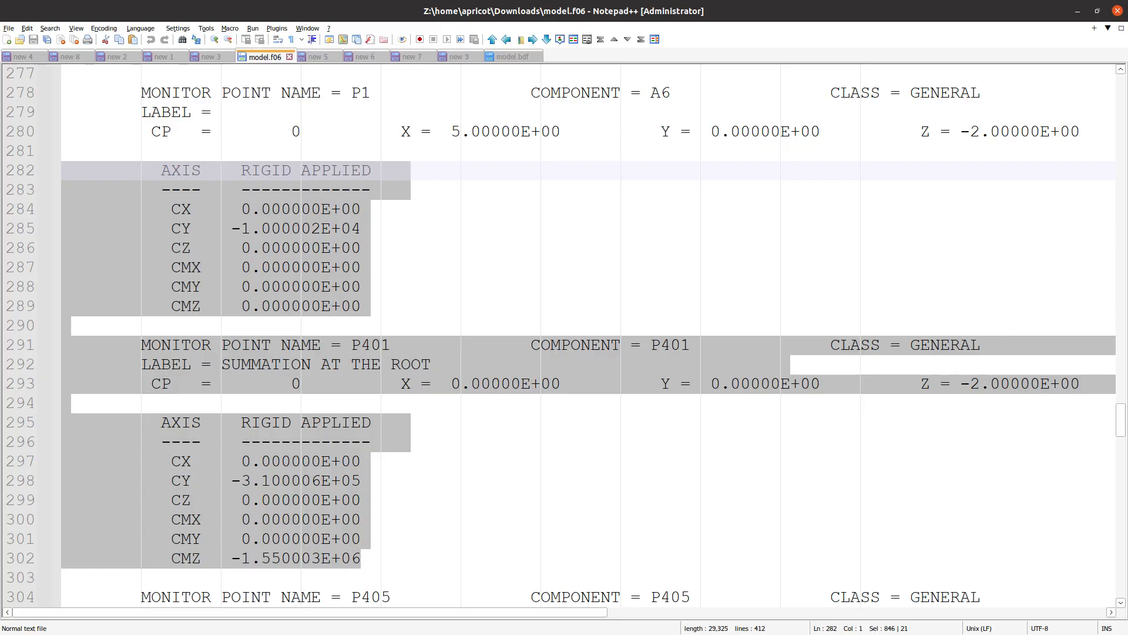
key("alt+Tab")
- Acquire the dataset MONITOR/MONPNT1/STRU_STAT in the HDF5 Explorer and download it as a CSV file
scroll(200, 174, "up", 7)
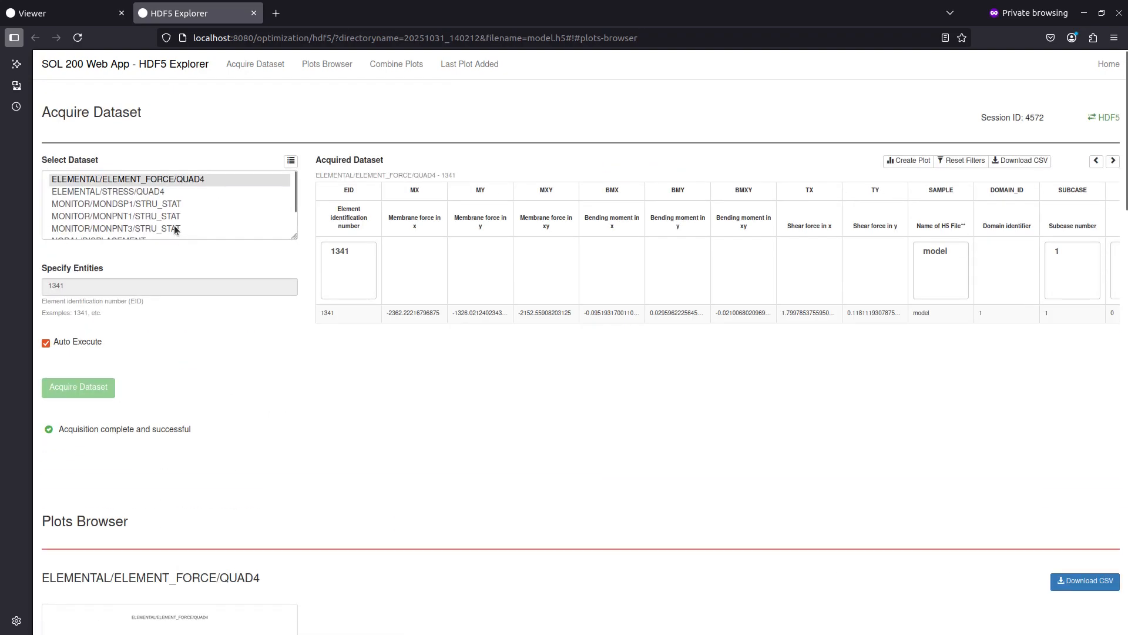
left_click(174, 217)
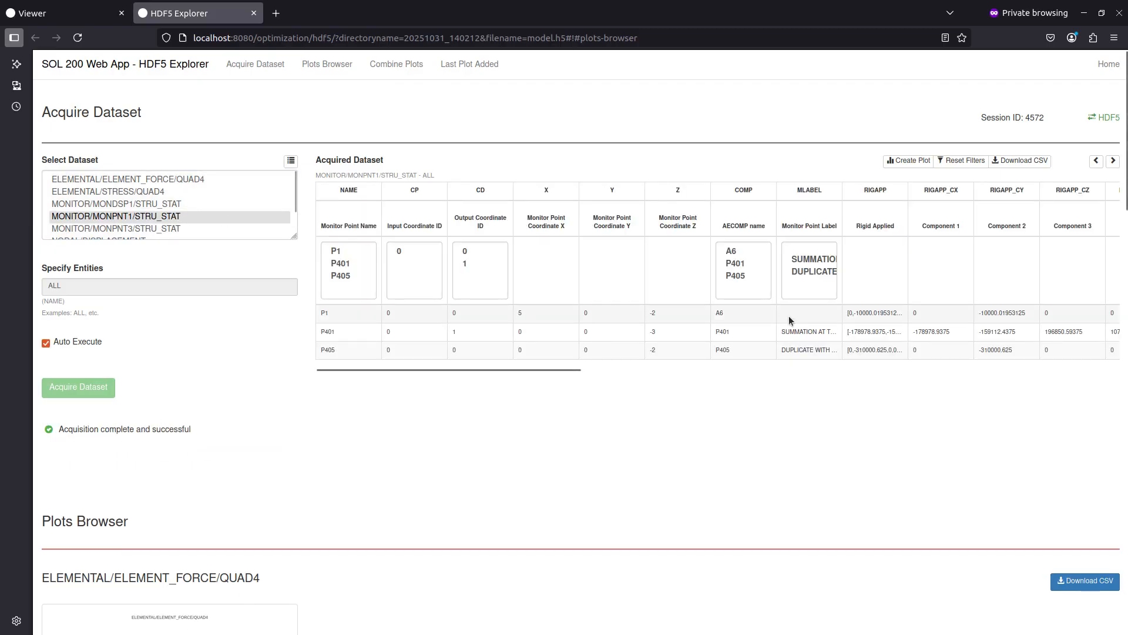
left_click_drag(588, 369, 598, 370)
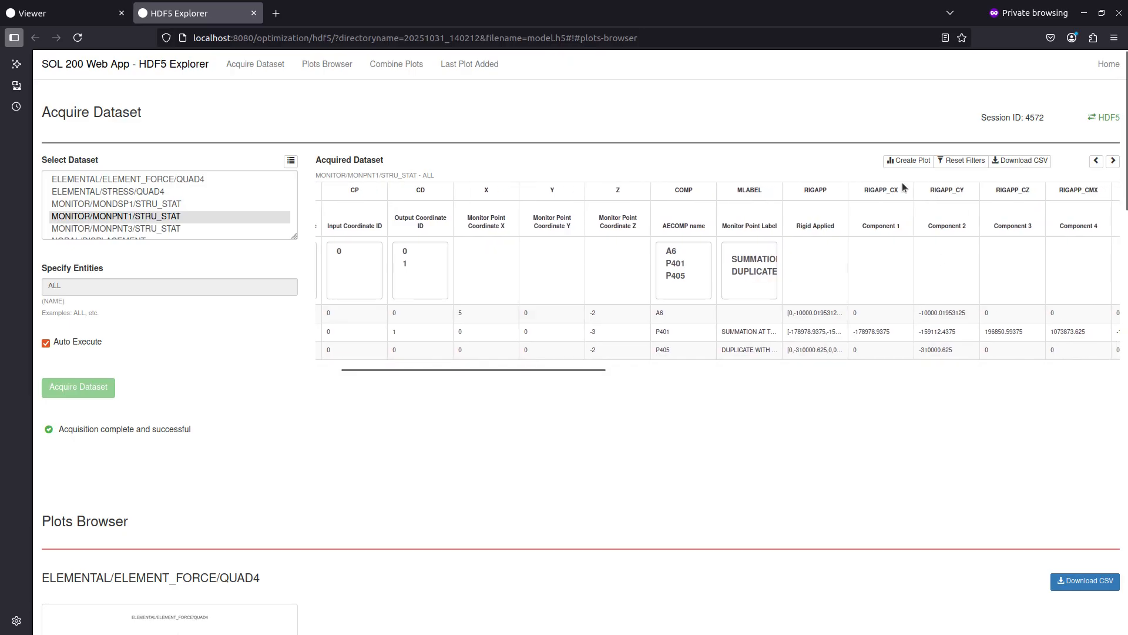
left_click(1014, 161)
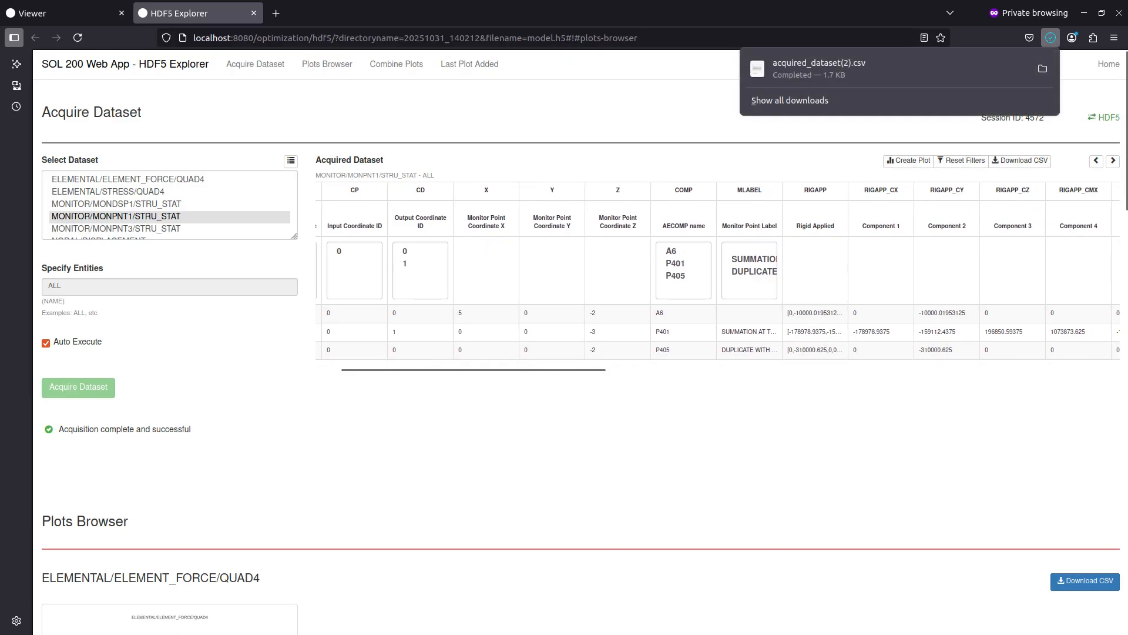
- Open the downloaded acquired_dataset(2).csv from the Downloads folder in WPS Spreadsheets
left_click(1043, 69)
right_click(461, 295)
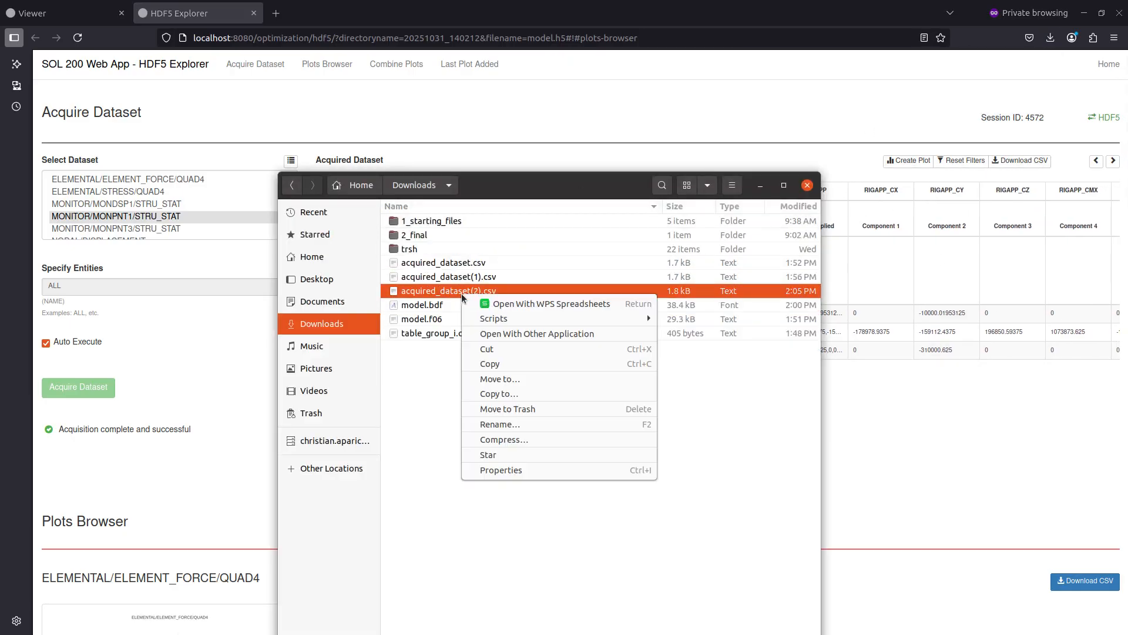
left_click(483, 304)
left_click(871, 349)
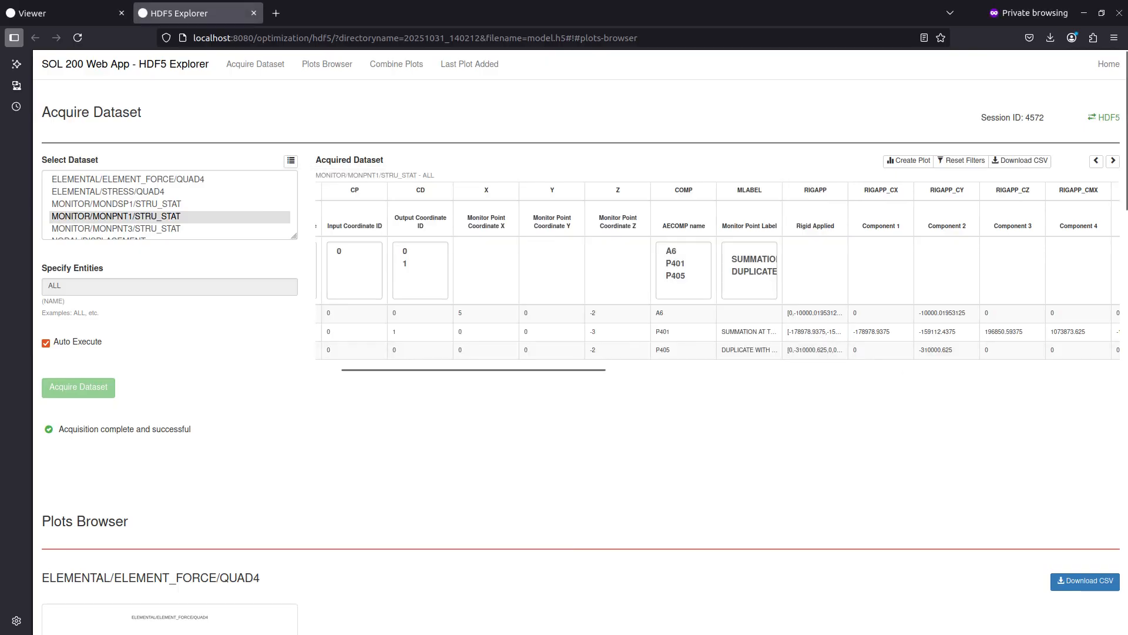
- Review the reoriented P401 block in the Notepad++ notes for comparison, and switch to the acquired_dataset(2).csv spreadsheet
key("alt+Tab")
left_click(385, 475)
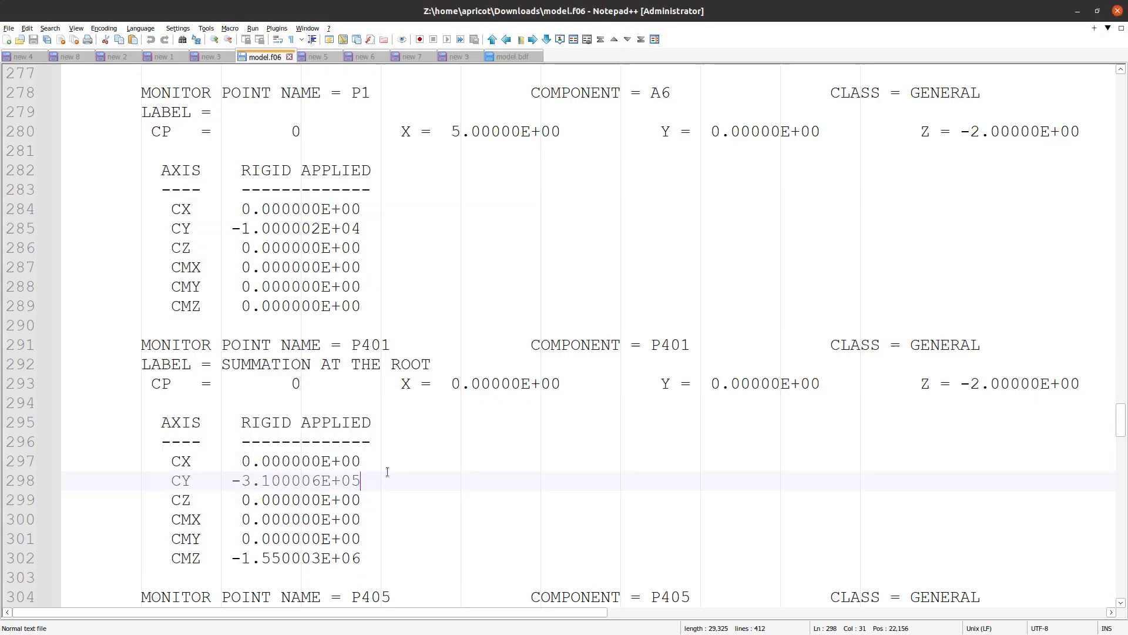
left_click(468, 58)
left_click(410, 58)
scroll(346, 294, "down", 4)
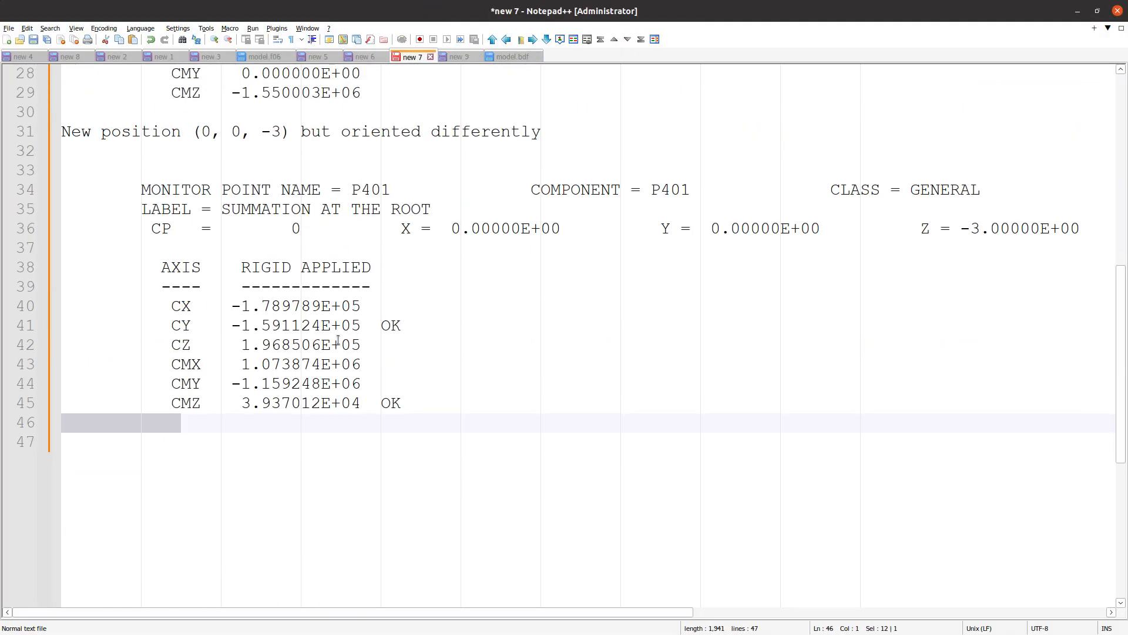
scroll(337, 339, "down", 2)
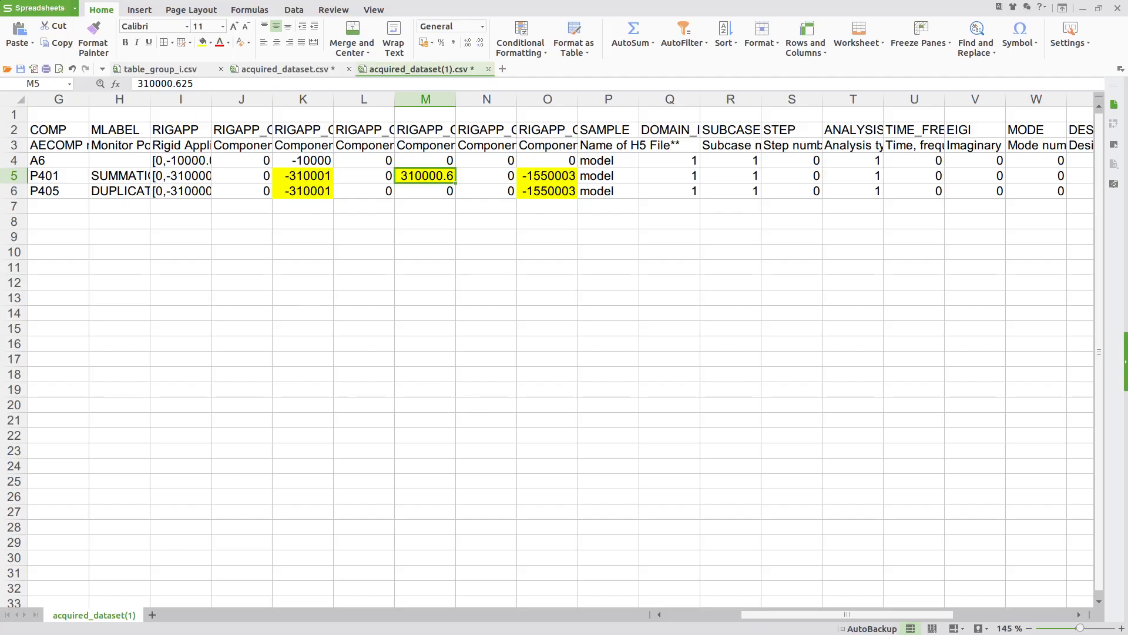
key("alt+Tab")
left_click_drag(298, 322, 93, 271)
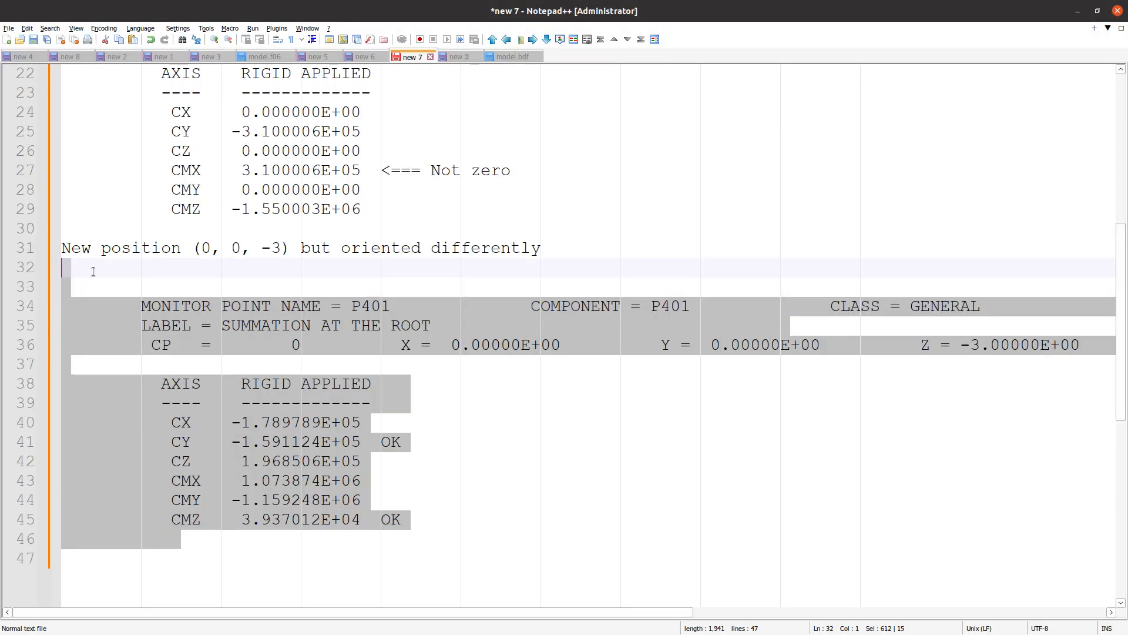
key("alt+Tab")
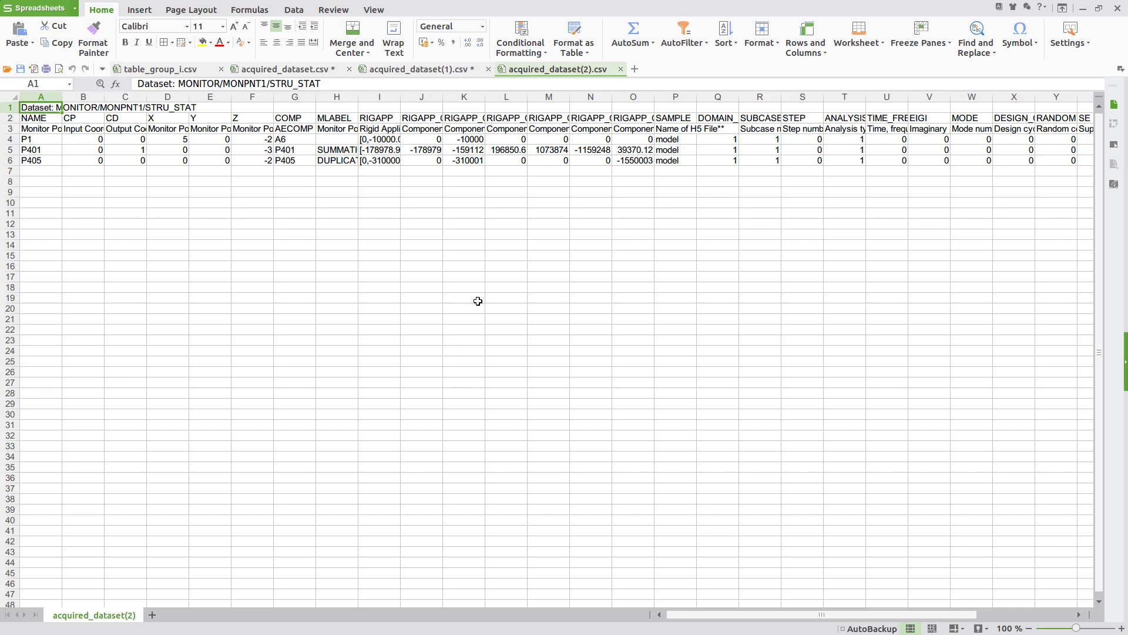
- Highlight the six RIGAPP component cells of monitor point P401 (J5:O5) with a yellow fill
left_click_drag(559, 161, 570, 161)
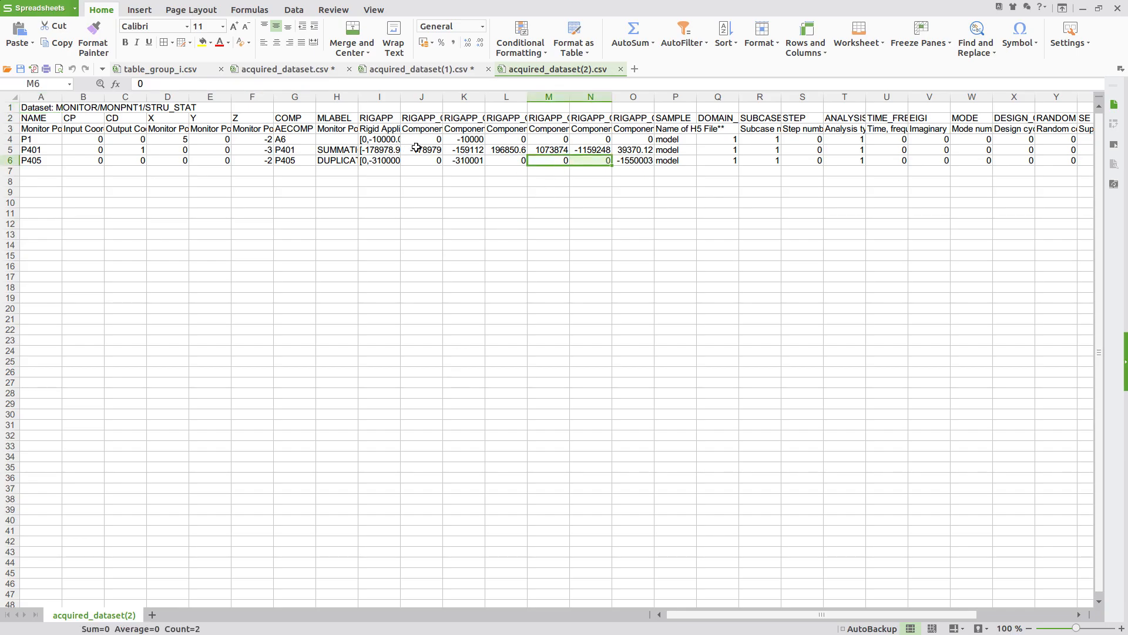
left_click_drag(411, 149, 638, 149)
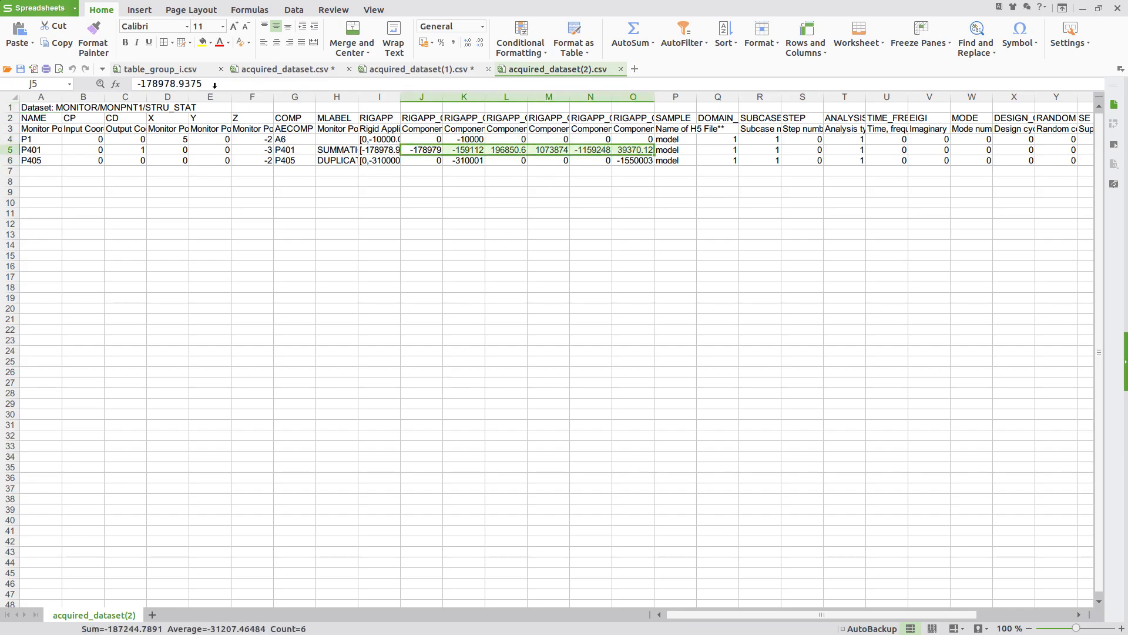
left_click(202, 43)
scroll(781, 259, "up", 3)
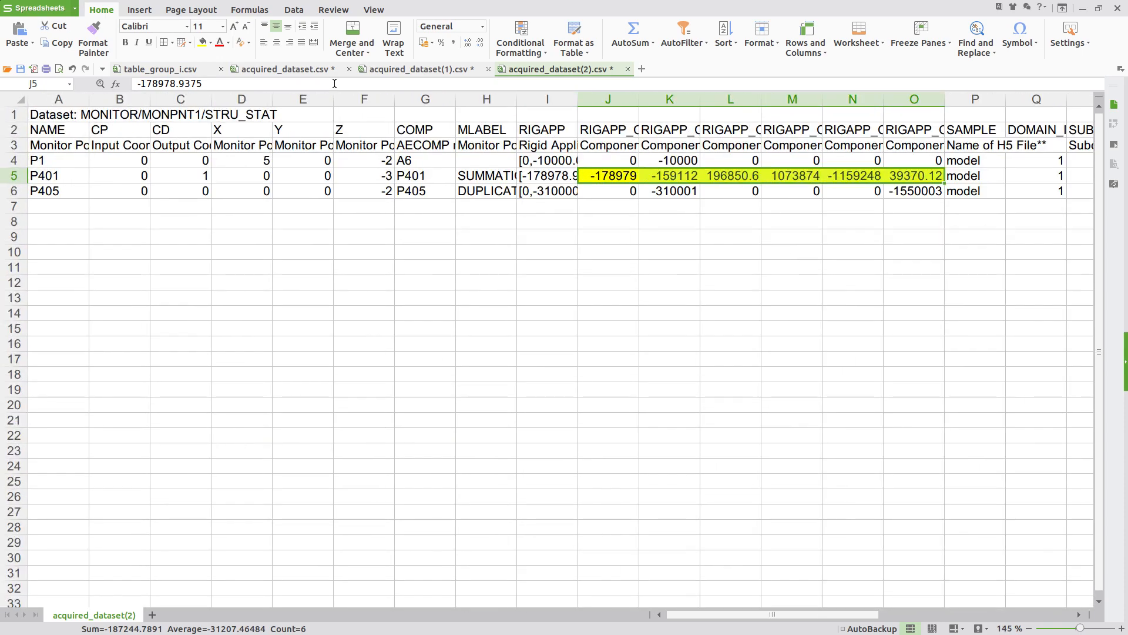
- Compare the P401 components in acquired_dataset.csv and acquired_dataset(1).csv with the highlighted row in acquired_dataset(2).csv
left_click(289, 69)
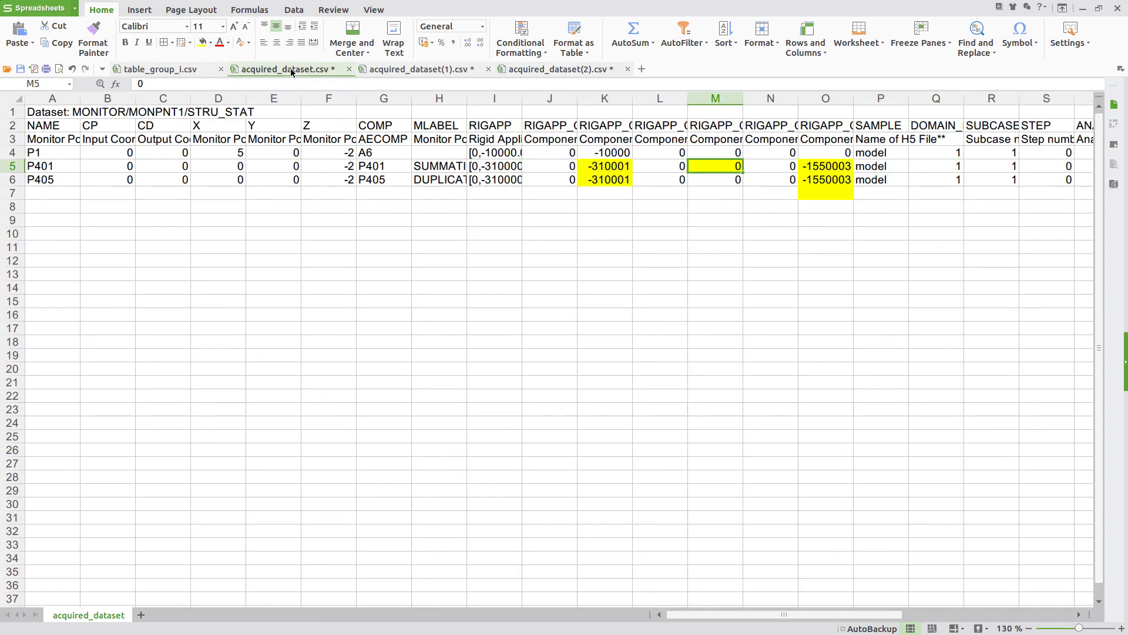
left_click(379, 70)
left_click(551, 71)
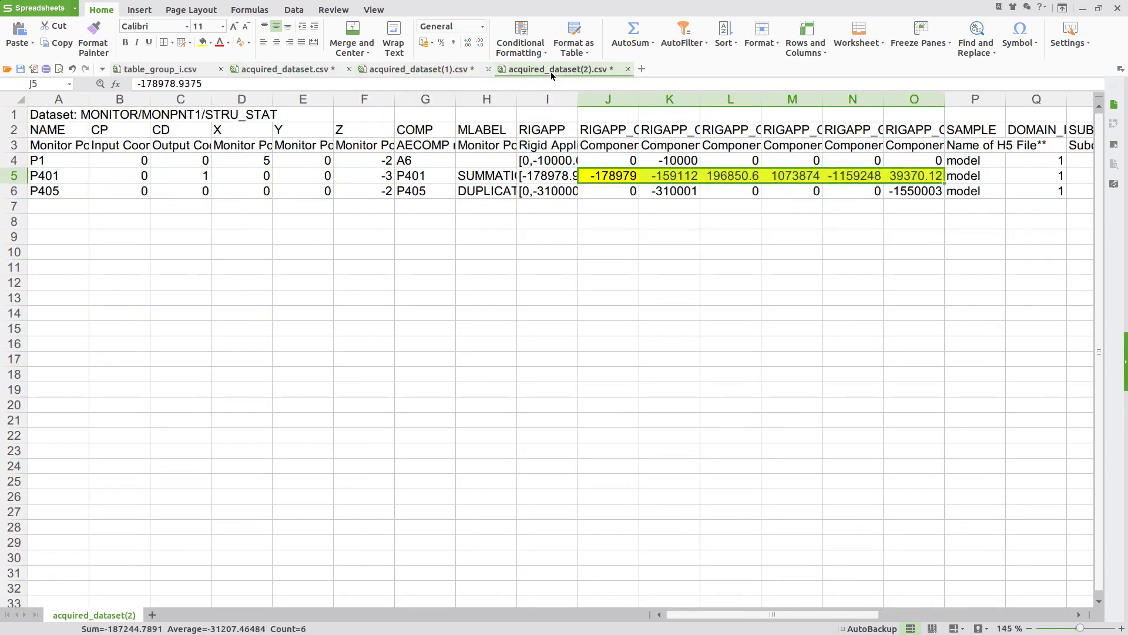
left_click_drag(605, 175, 903, 178)
- In the Notepad++ agenda, mark "Manually change orientation of one monitor point" and "CSV to create hundreds or thousands of monitor points" with "x"
key("alt+Tab")
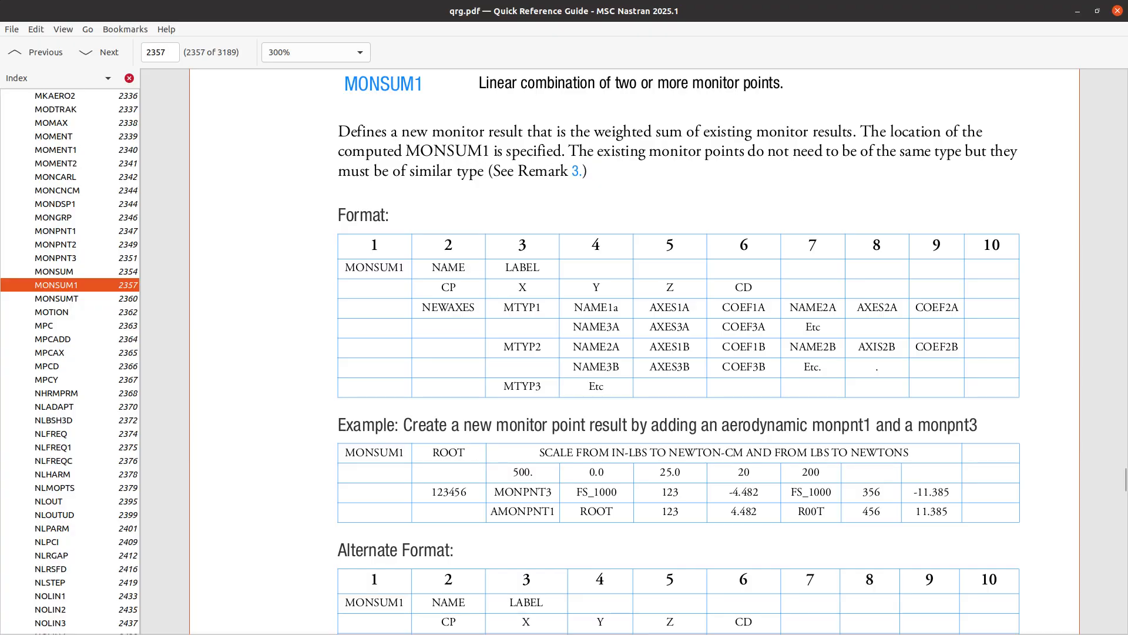
key("alt+Tab")
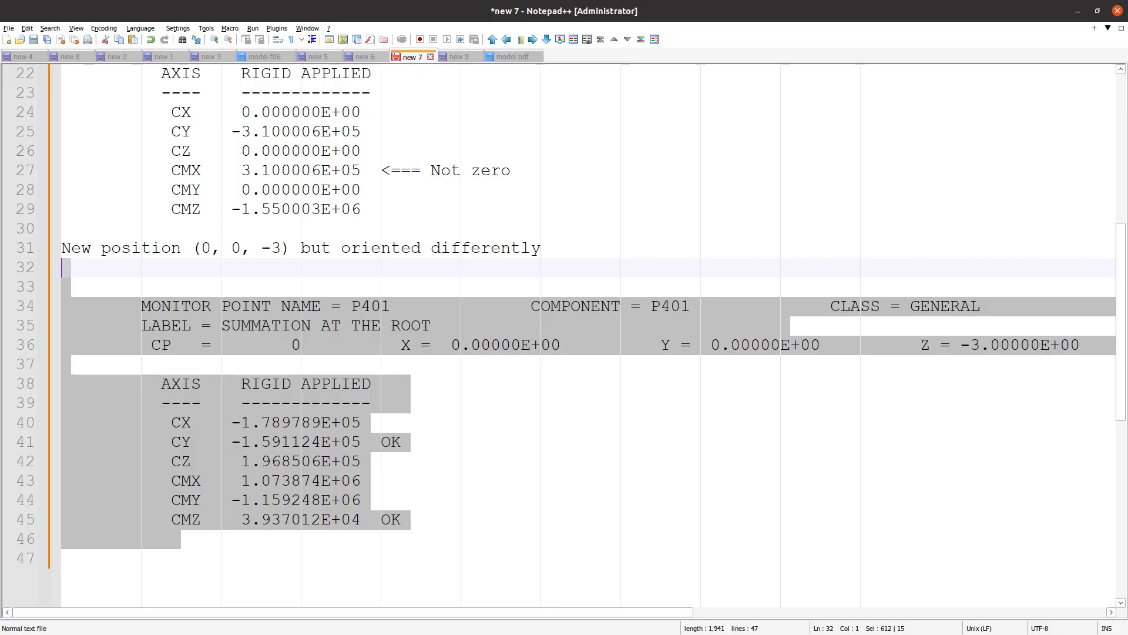
left_click(118, 56)
left_click(102, 248)
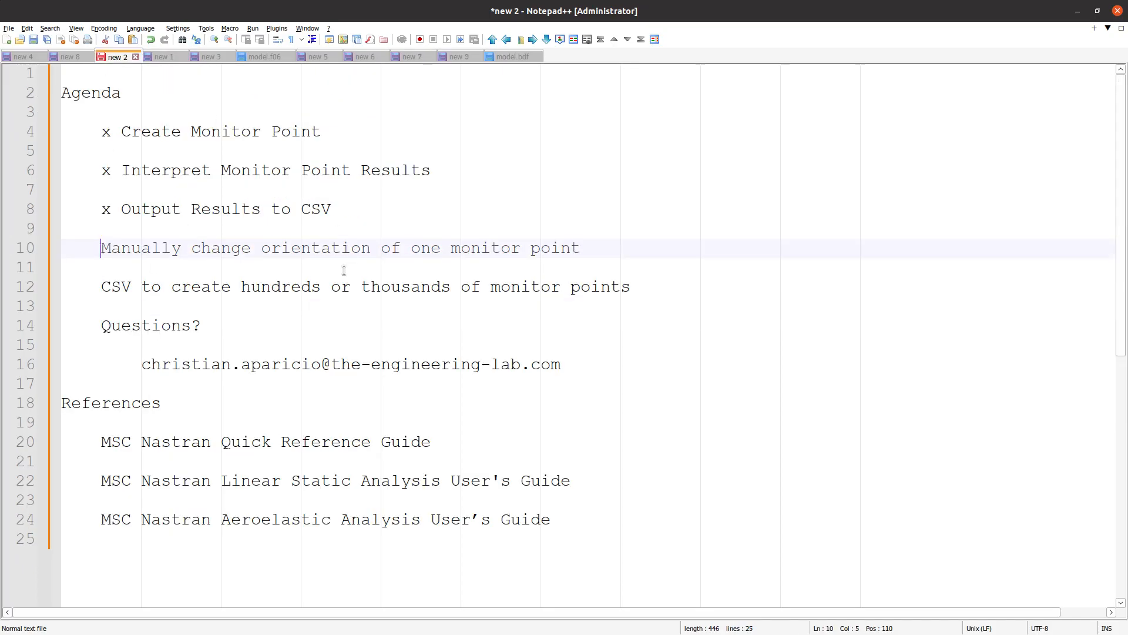
type("x")
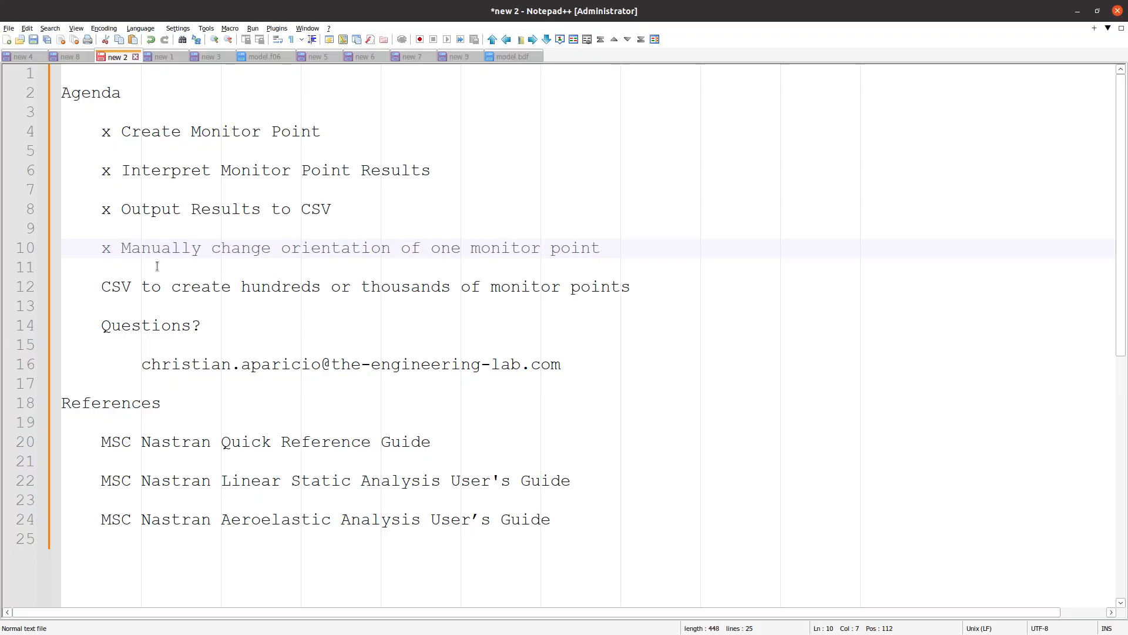
left_click(103, 282)
type("x")
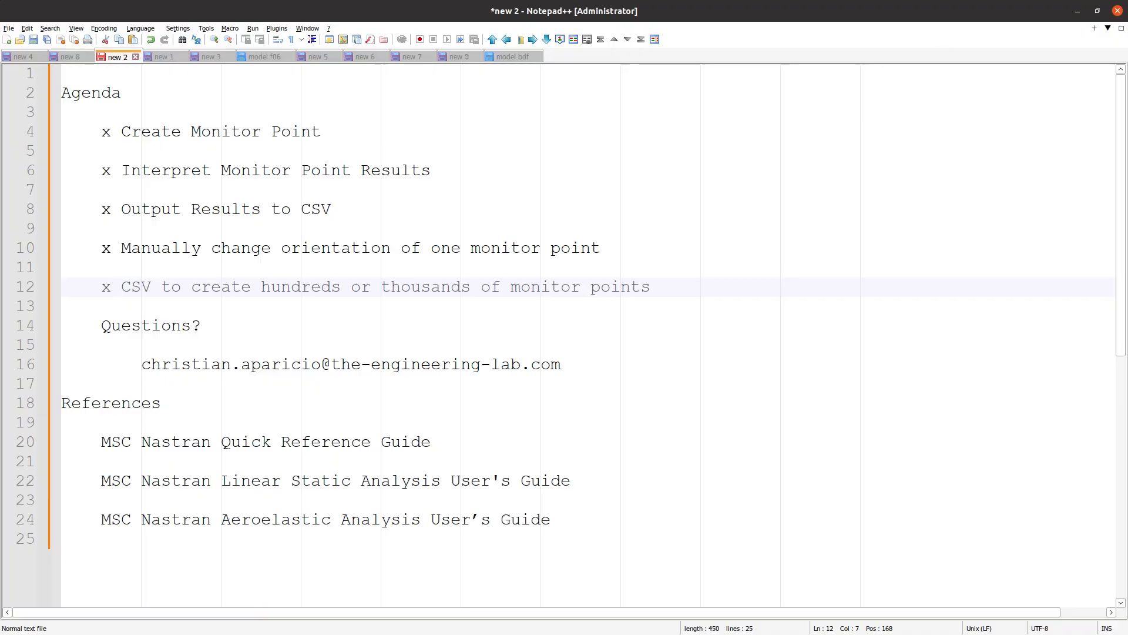
- Switch to the MSC Nastran Quick Reference Guide and read the MONSUMT entry's format, example, describers and remarks
key("alt+Tab")
left_click(73, 299)
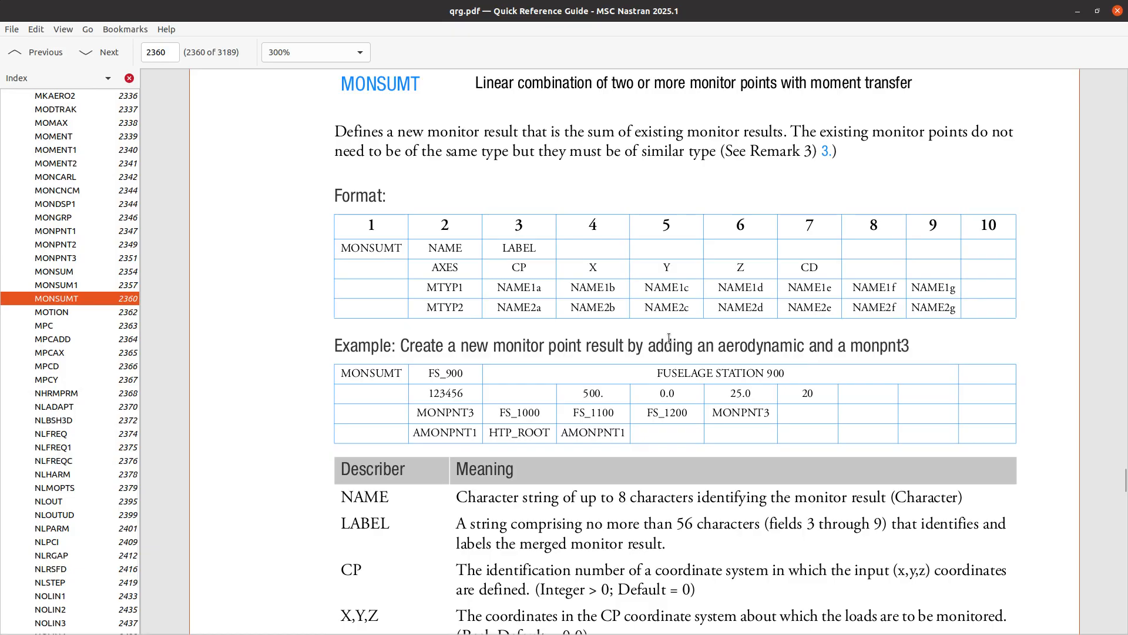
scroll(669, 338, "up", 2)
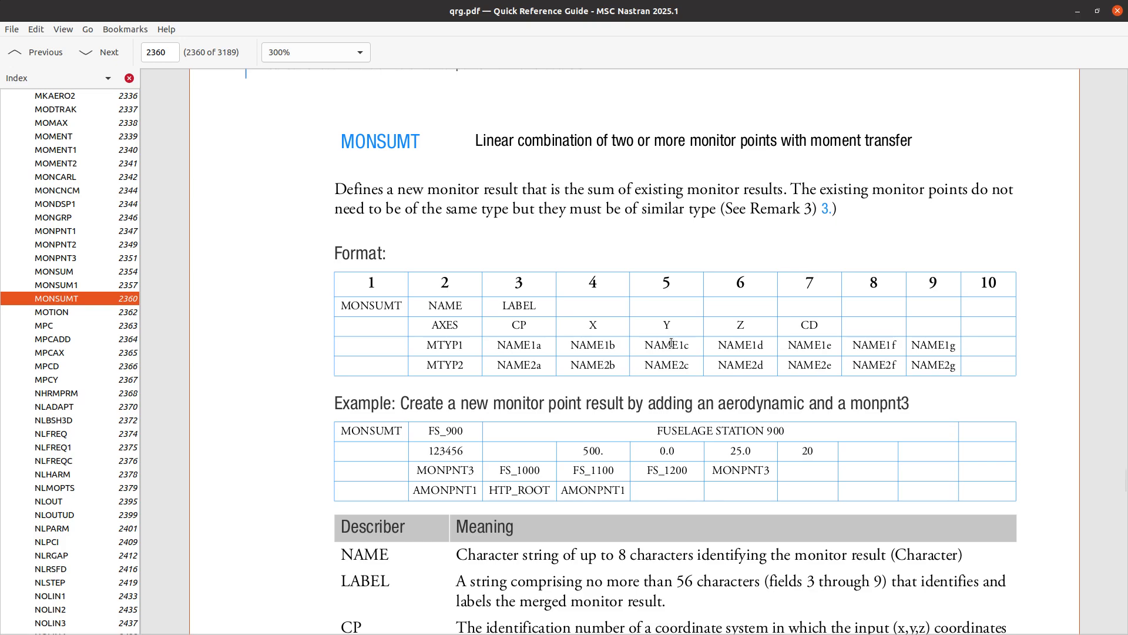
scroll(702, 346, "down", 8)
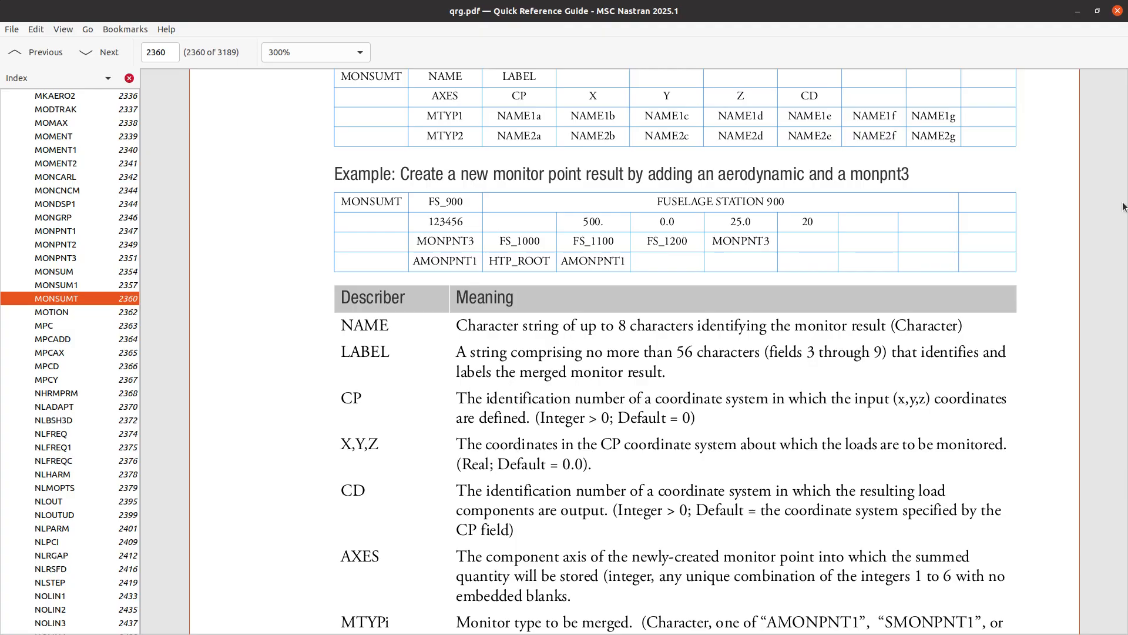
scroll(649, 457, "down", 15)
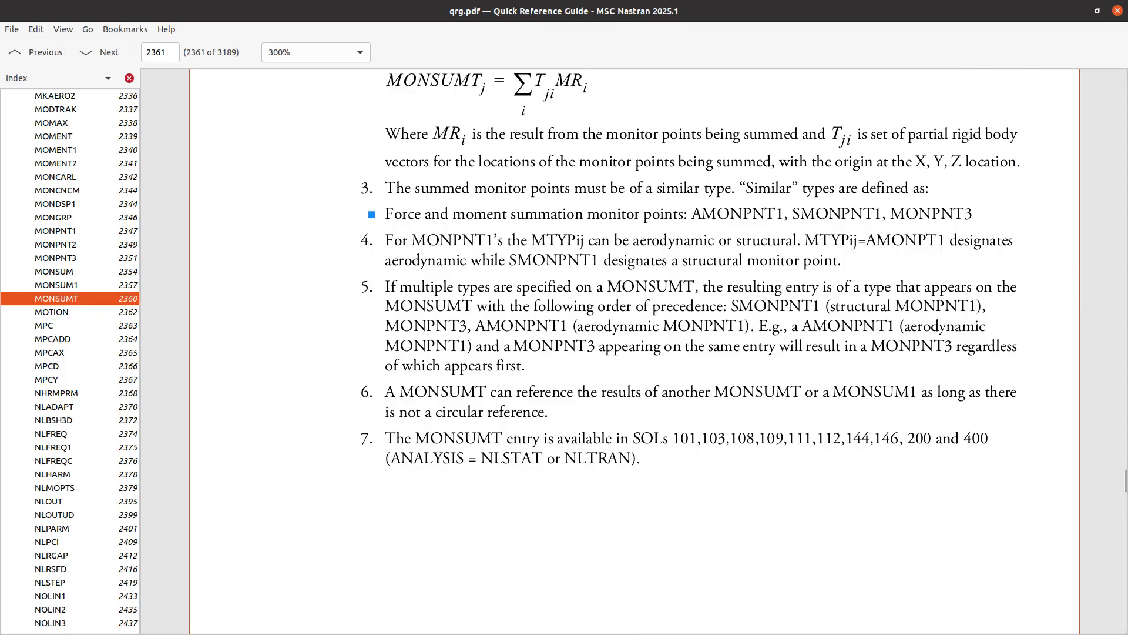
scroll(344, 410, "down", 10)
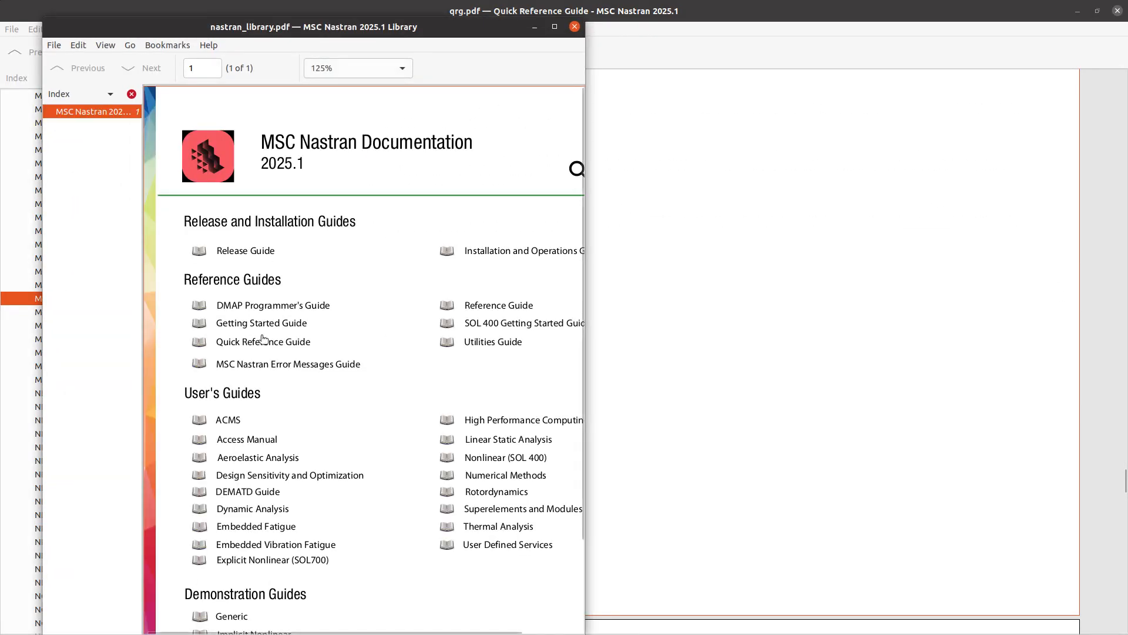
- Open the MSC Nastran Linear Static Analysis User's Guide, search for "monitor", and read the Monitor Points introduction and user interface sections
left_click(507, 440)
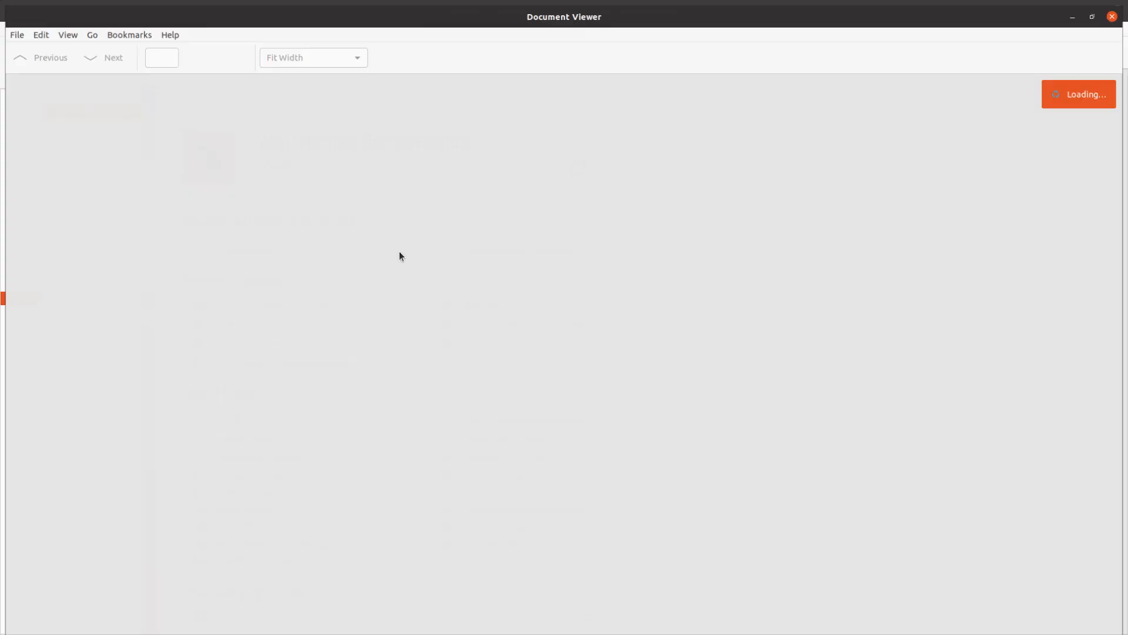
key("ctrl+f")
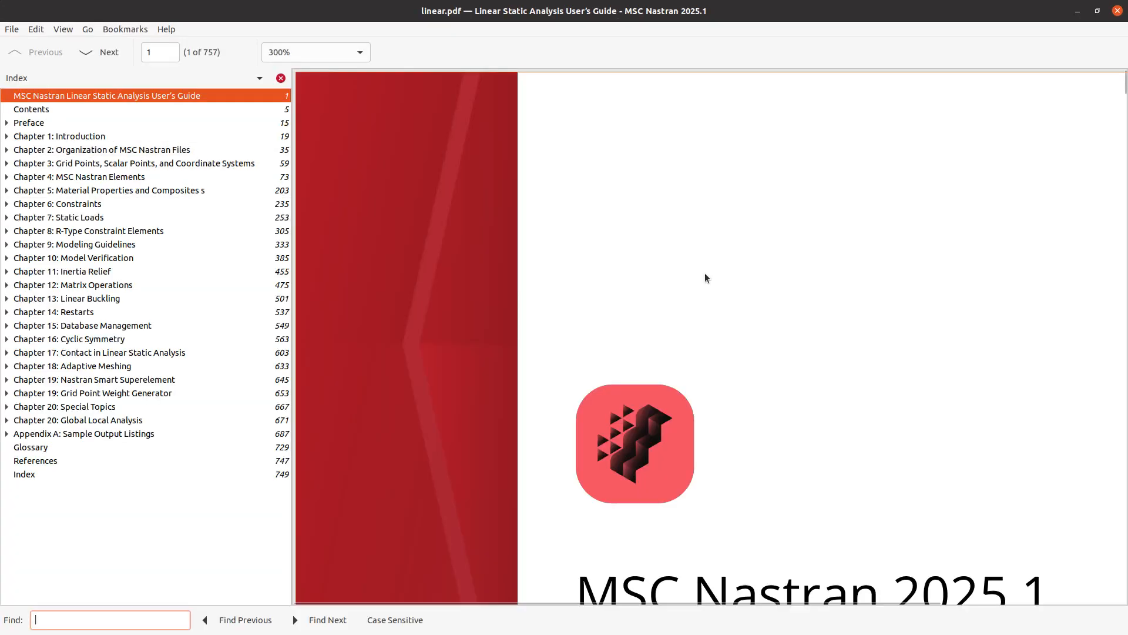
type("monitor")
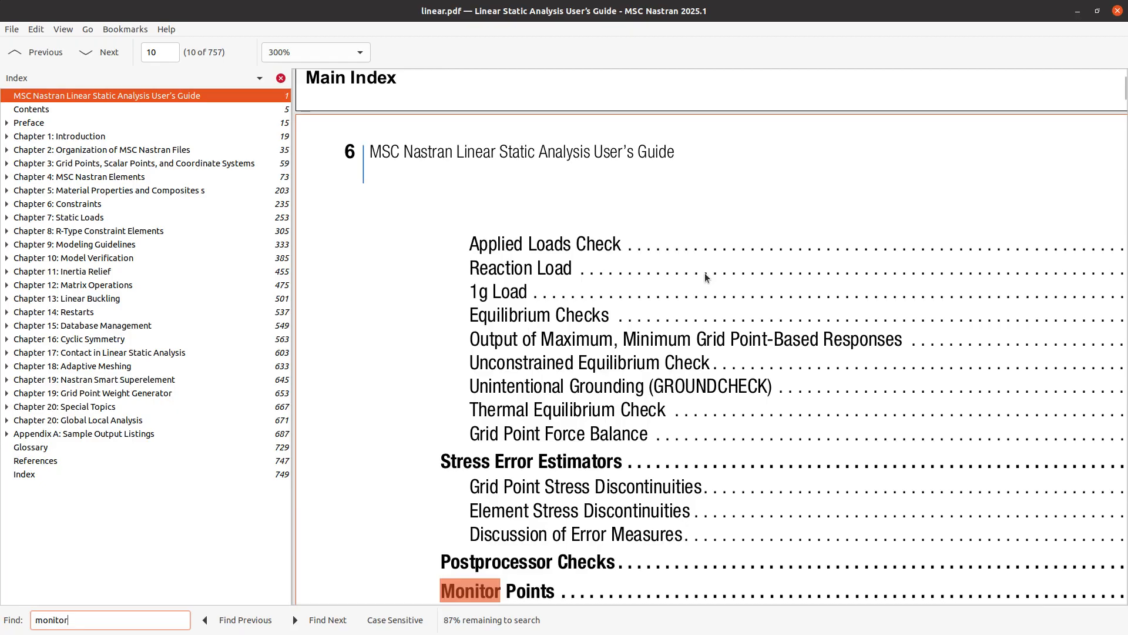
scroll(705, 277, "down", 3)
left_click(547, 419)
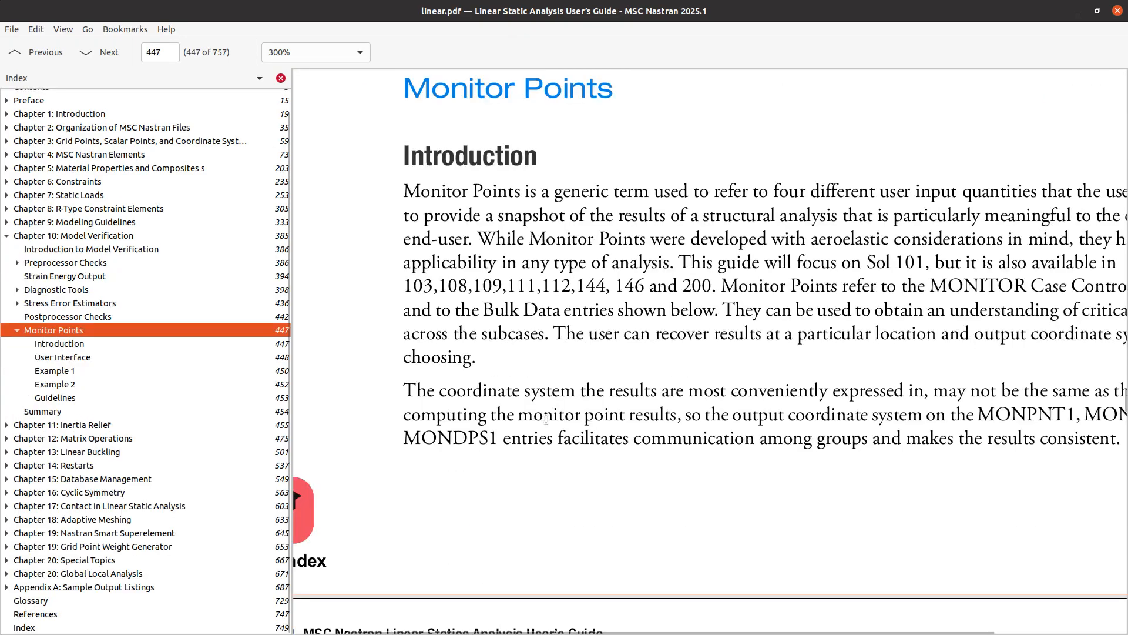
scroll(549, 412, "down", 4)
scroll(551, 407, "up", 1)
scroll(551, 407, "down", 4)
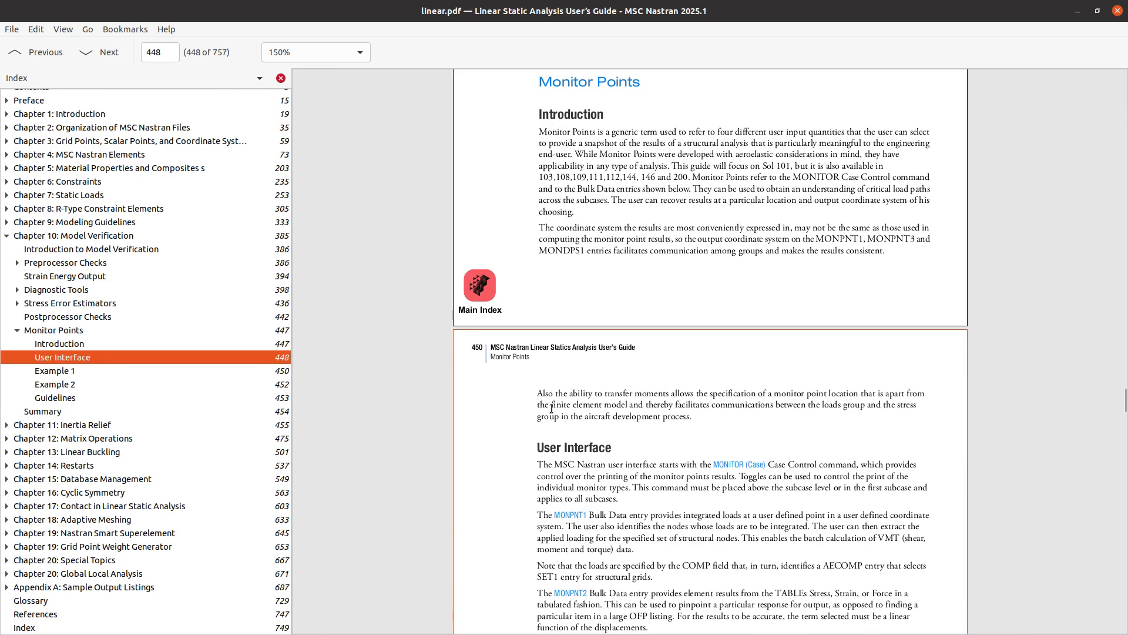
- Switch to the SOL 200 Web App Viewer, leave the Pre view, and check the monitor point entries in the Model Display Panel
key("alt+Tab")
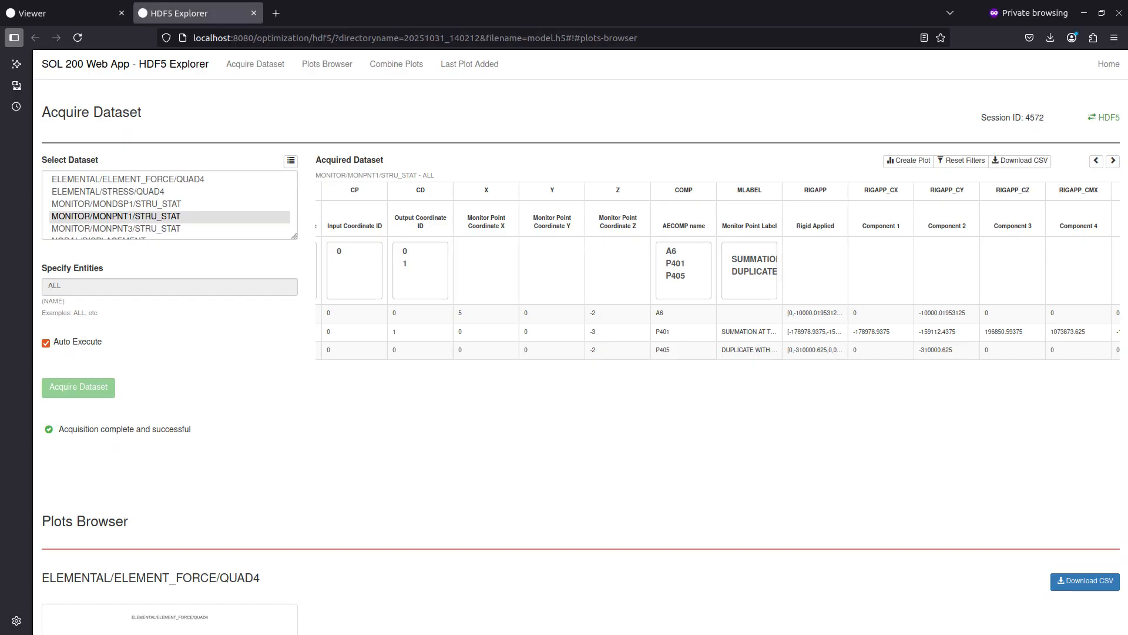
left_click(58, 17)
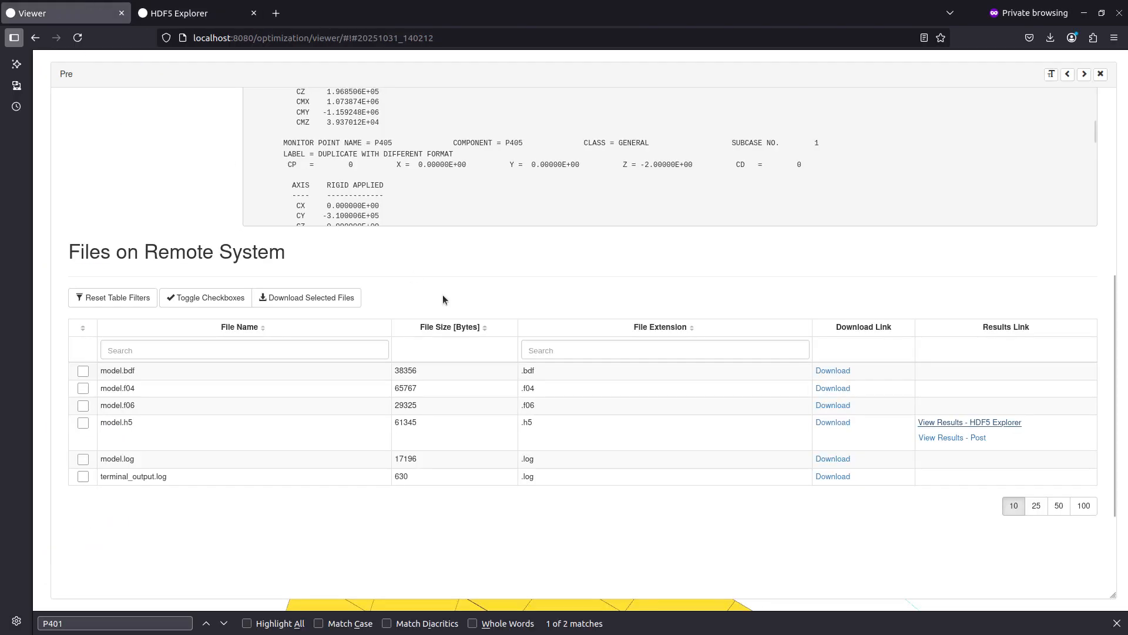
left_click(1097, 79)
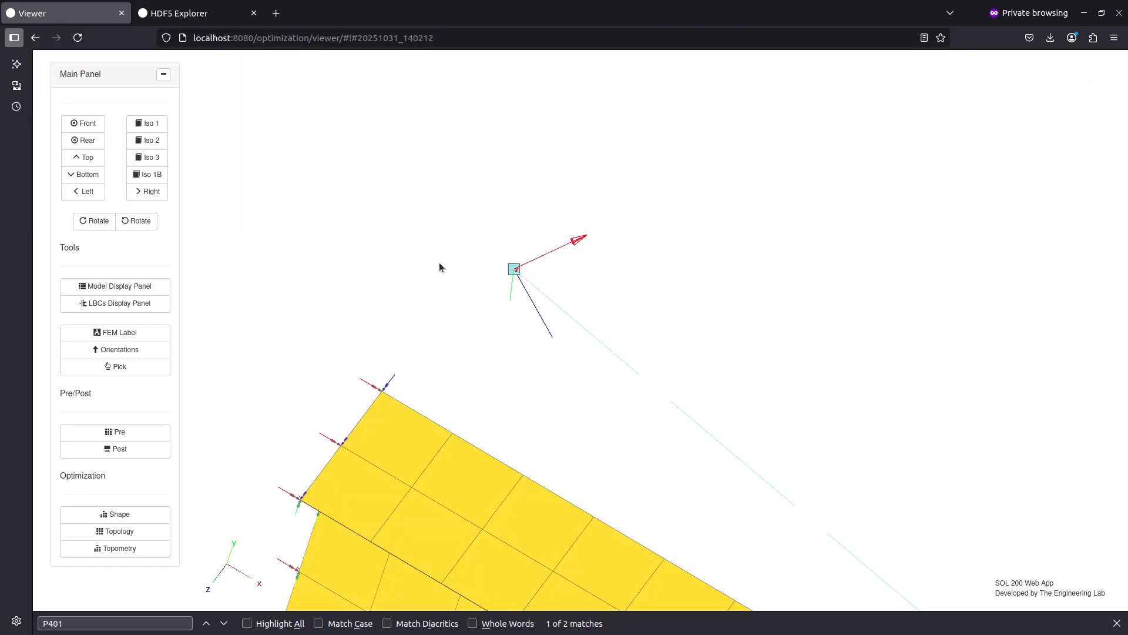
left_click(120, 286)
scroll(507, 337, "down", 3)
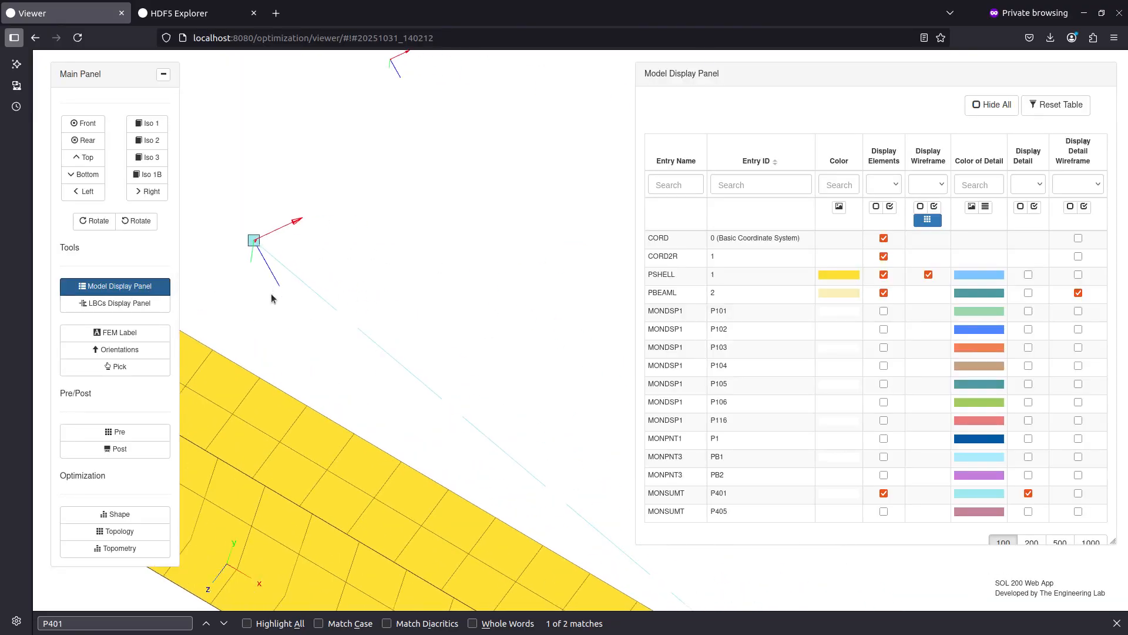
- Review the monitor point results in model.f06 and the RIGAPP_CMZ arrow plot of monitor point P401 in the Viewer's Post view
left_click(139, 449)
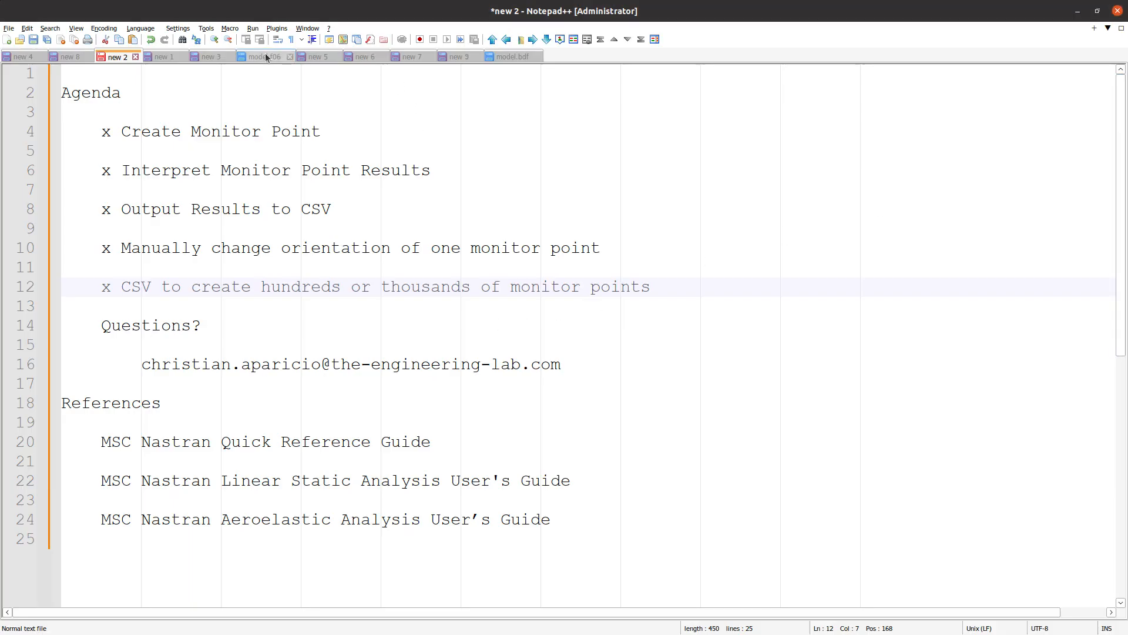
left_click(266, 56)
left_click_drag(88, 405, 201, 207)
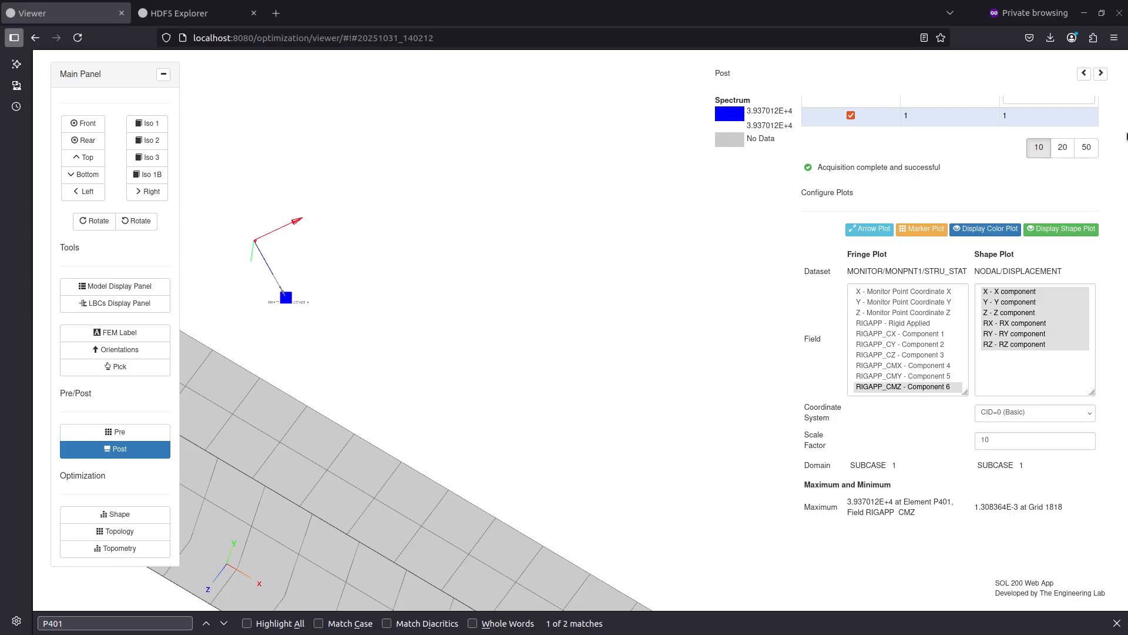
left_click_drag(336, 351, 583, 431)
scroll(584, 401, "up", 5)
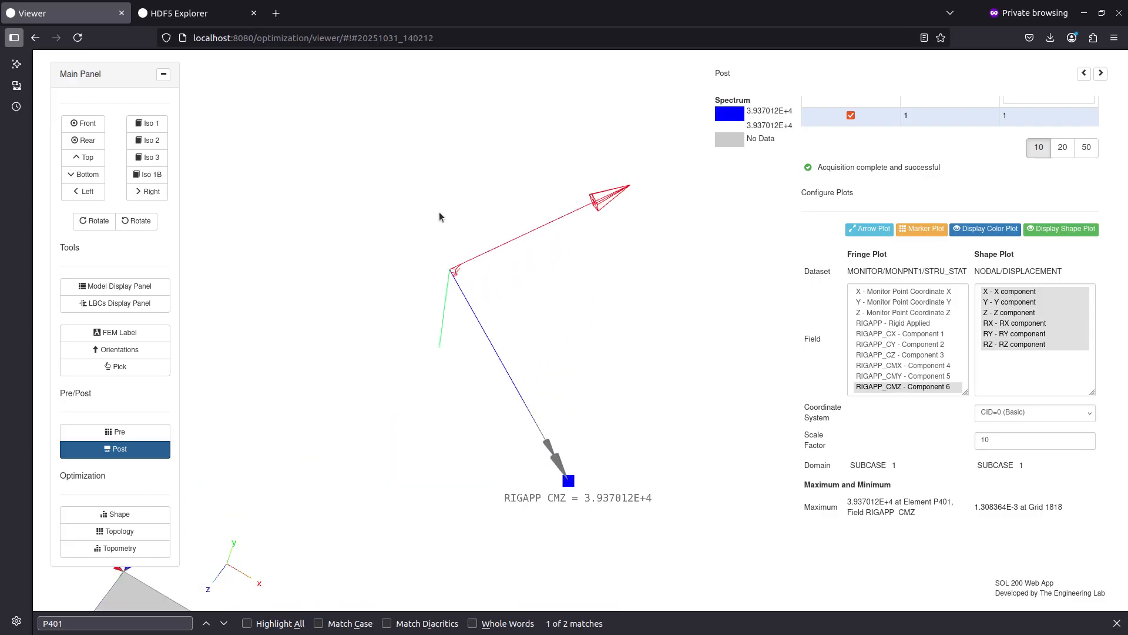
- Review the MONPNT1 dataset in HDF5 Explorer, and return to the Monitor Points introduction in the Linear Static Analysis User's Guide
left_click(180, 13)
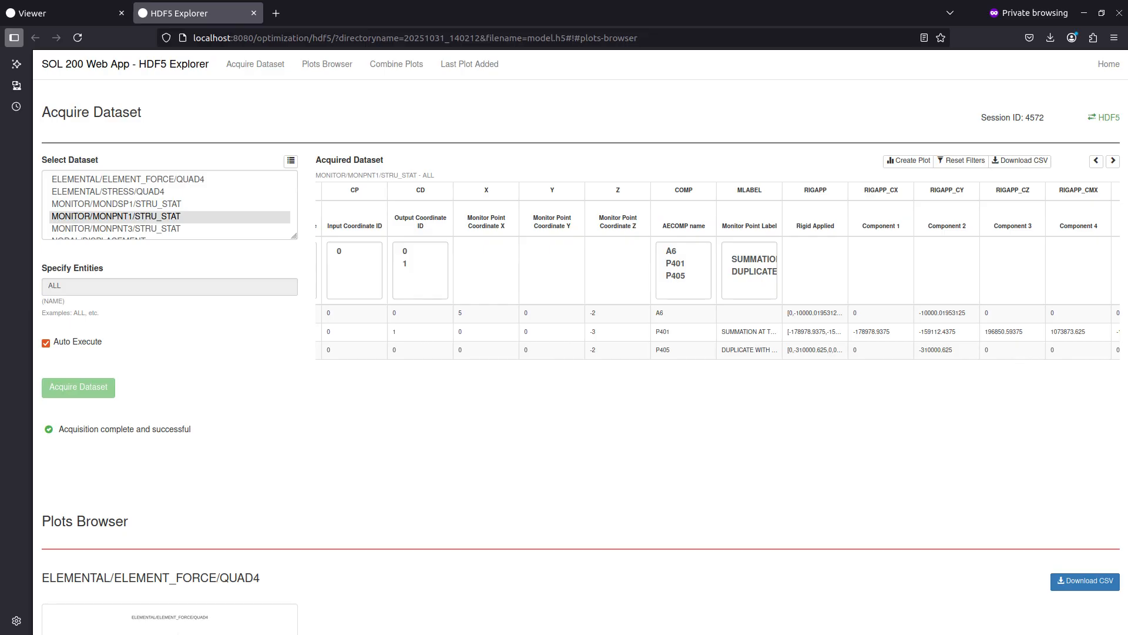
key("alt+Tab")
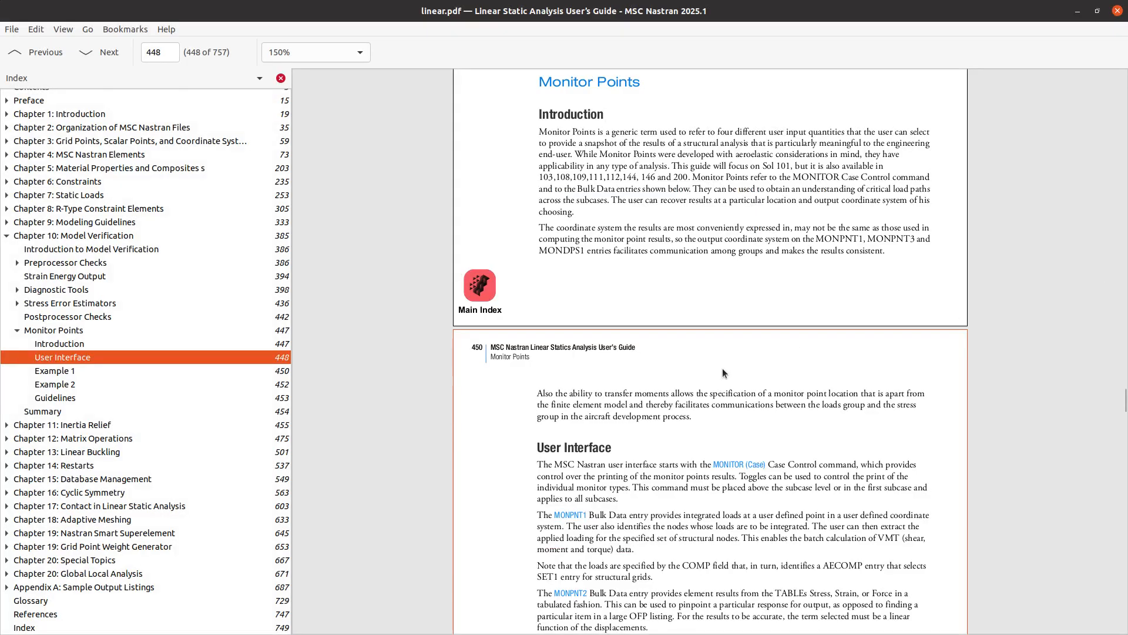
scroll(723, 369, "up", 2)
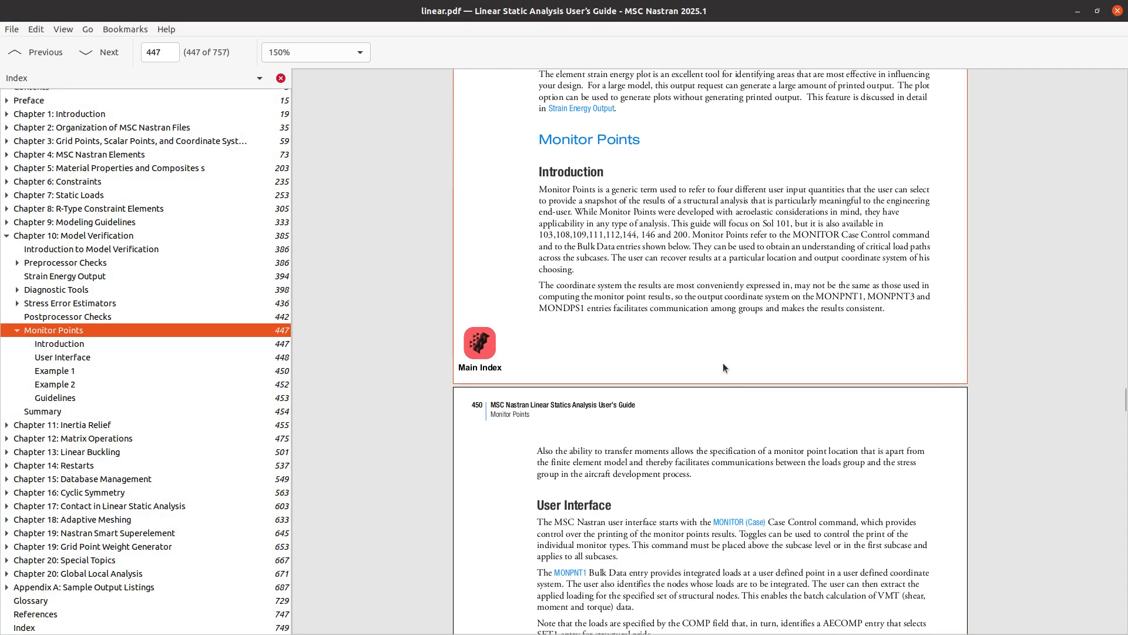
scroll(724, 368, "up", 2)
scroll(724, 367, "up", 1)
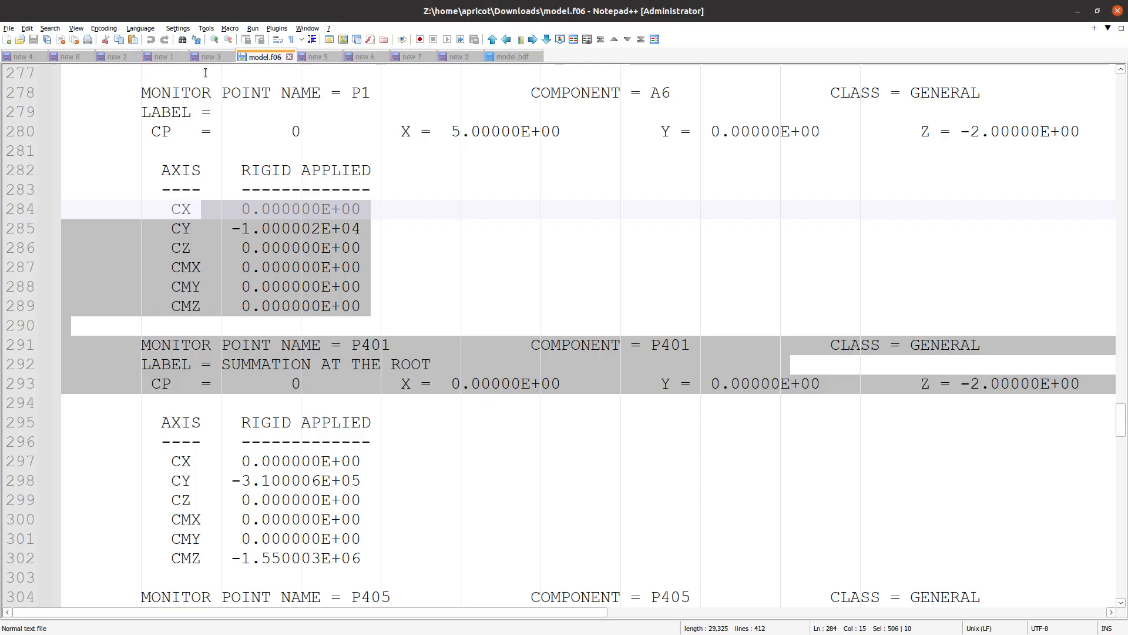
- Switch to the Notepad++ agenda and highlight the contact e-mail line under "Questions?"
left_click(114, 53)
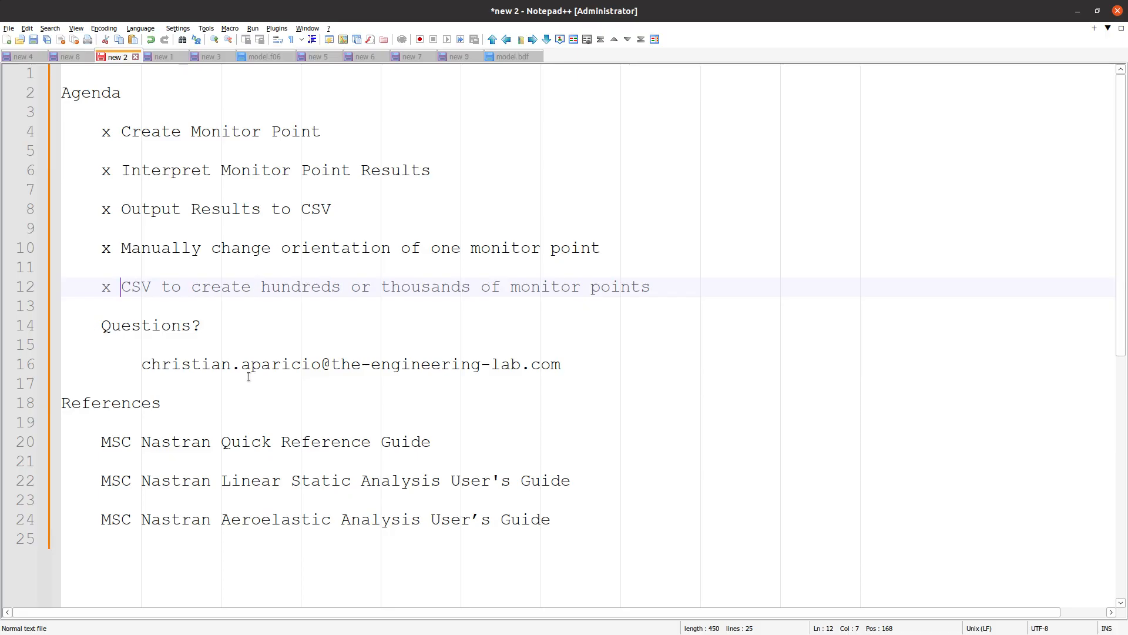
left_click_drag(82, 385, 81, 359)
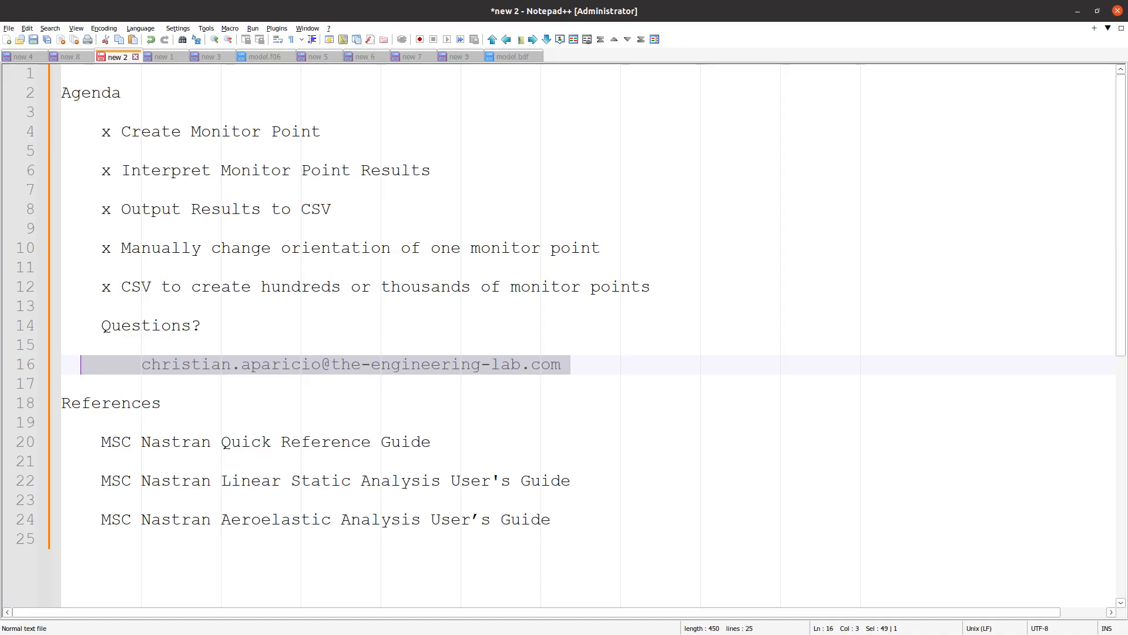
- Switch to the Viewer session 20251031_135356, close the Pre view, and inspect the beam model with its monitor points
key("alt+Tab")
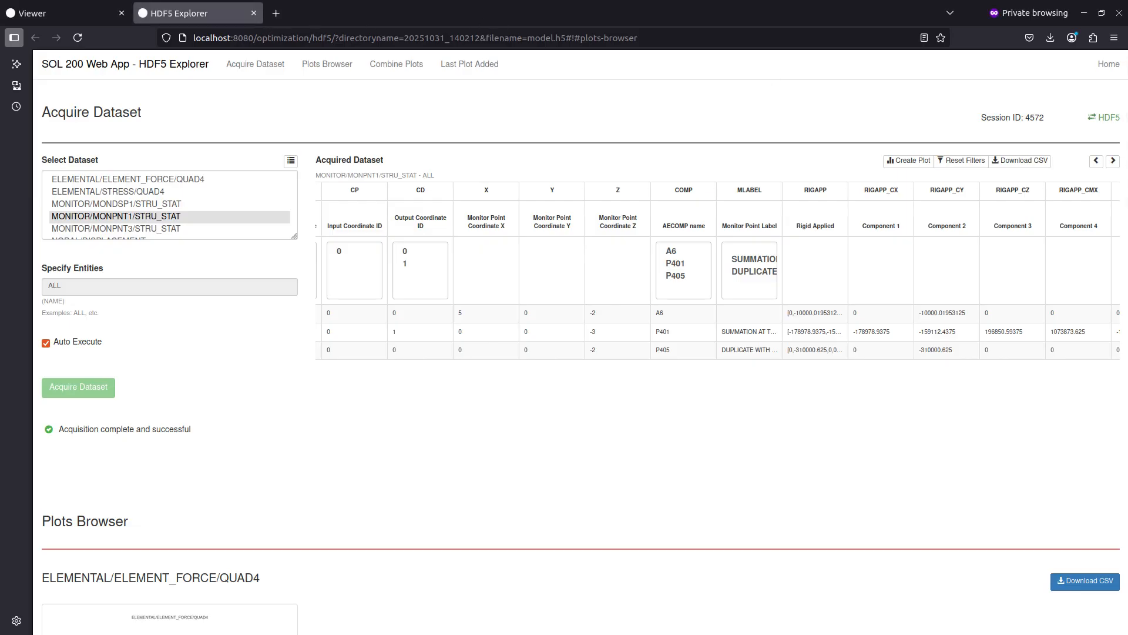
key("alt+Tab")
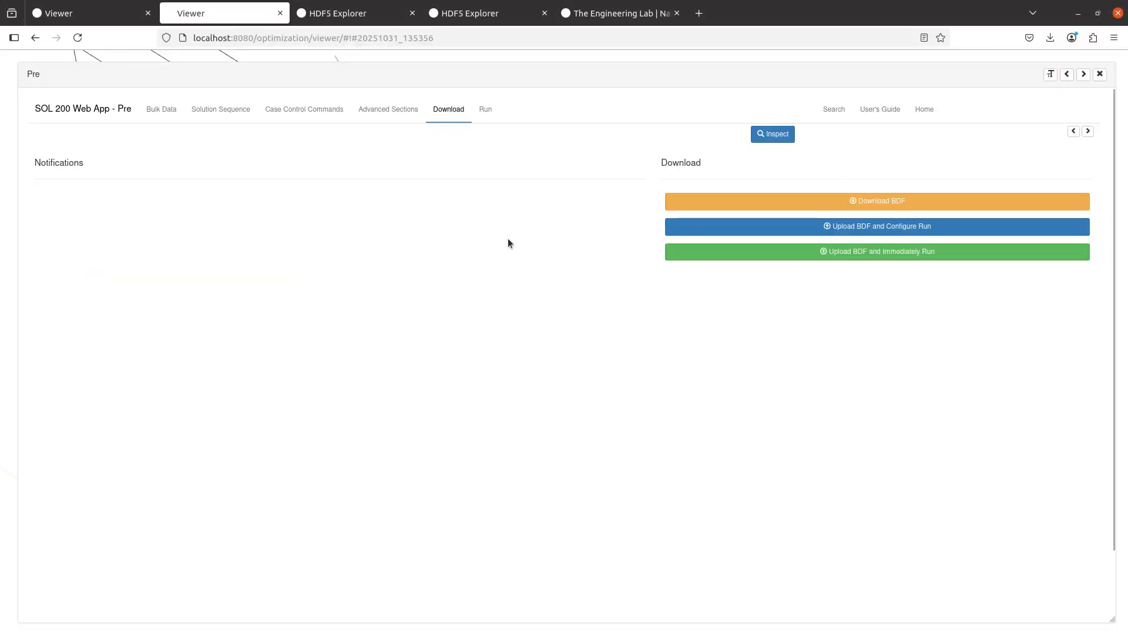
left_click(1100, 75)
scroll(550, 329, "down", 6)
mouse_move(406, 200)
left_mouse_down()
mouse_move(512, 311)
mouse_move(524, 349)
mouse_move(481, 265)
left_mouse_up()
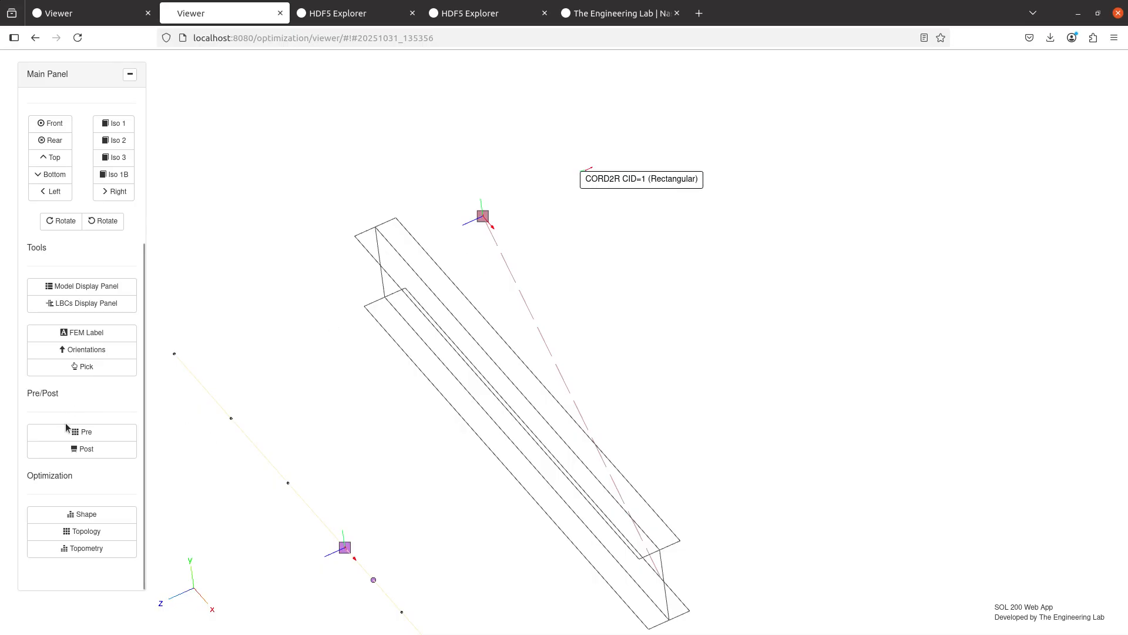
- Open the run's result files in Pre and examine the MSC Nastran version banner and control echoes at the start of model.f06
left_click(87, 431)
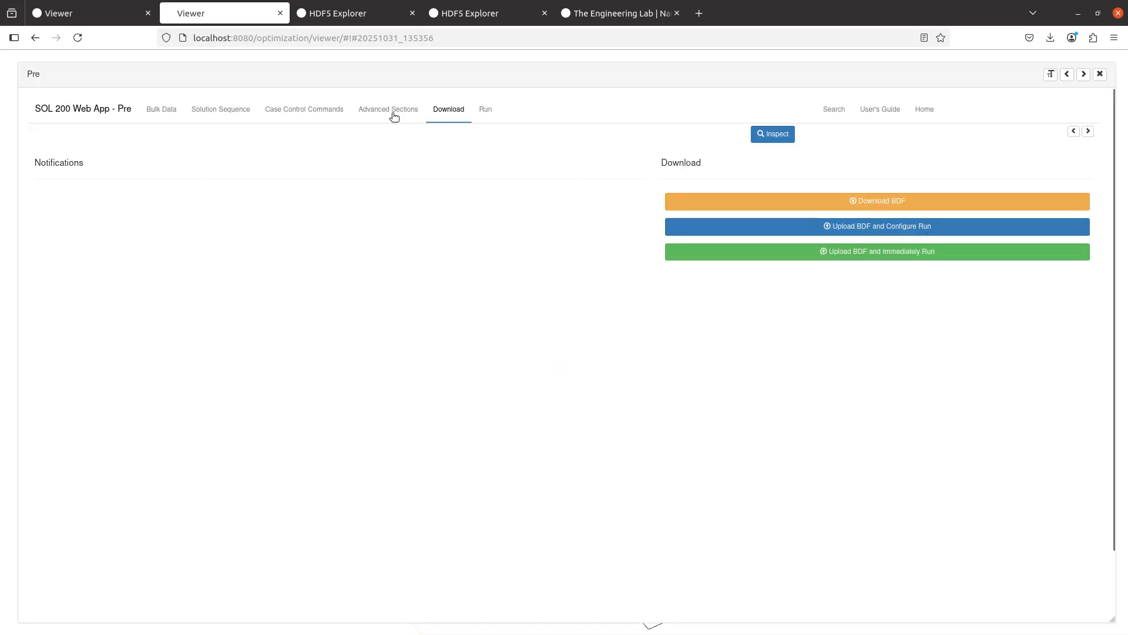
left_click(500, 109)
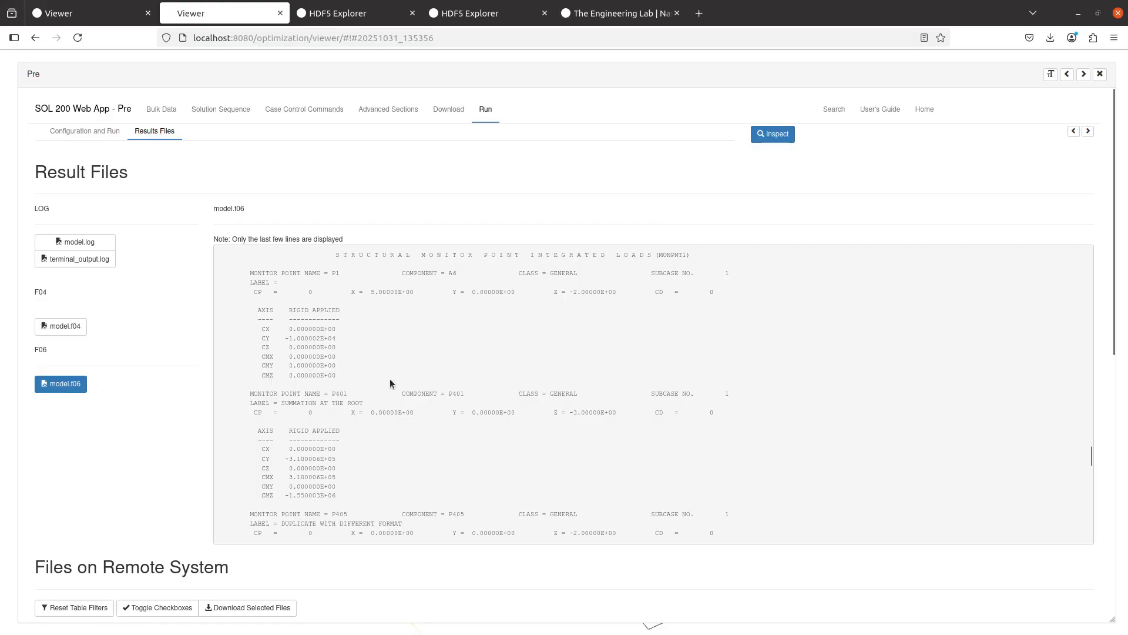
scroll(286, 352, "up", 5)
scroll(298, 340, "up", 10)
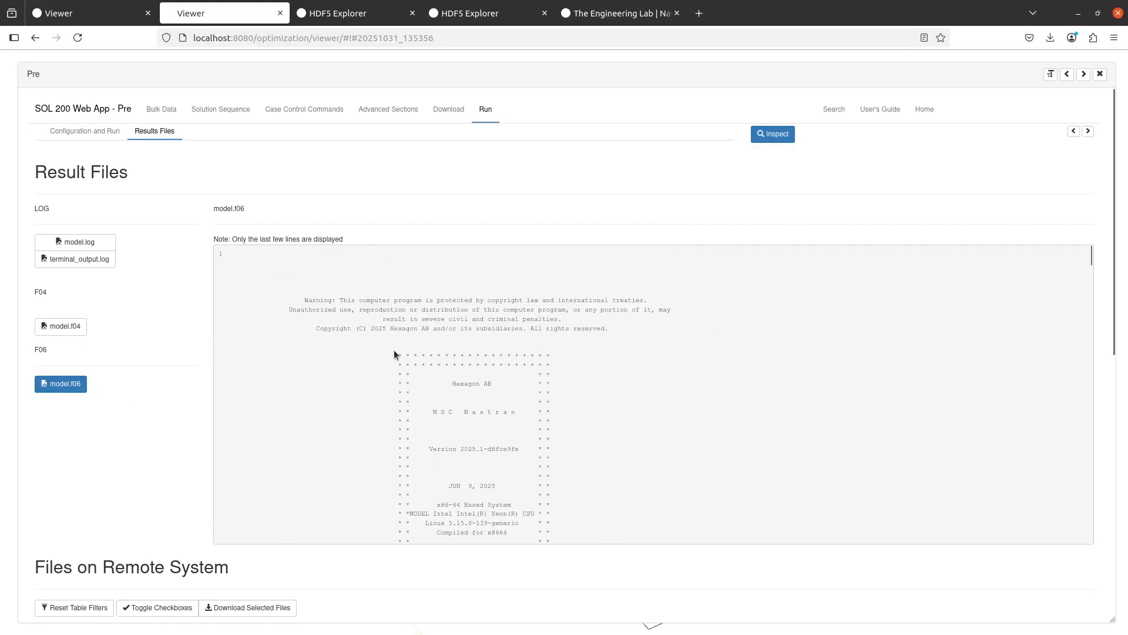
left_click_drag(417, 365, 492, 449)
scroll(492, 446, "down", 3)
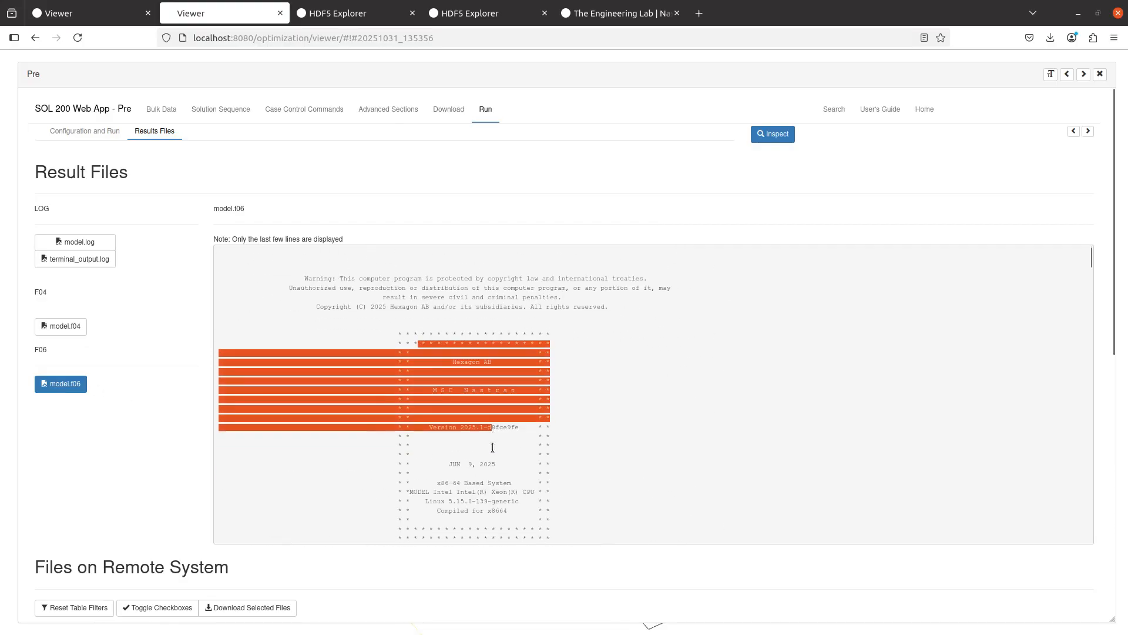
scroll(454, 379, "down", 3)
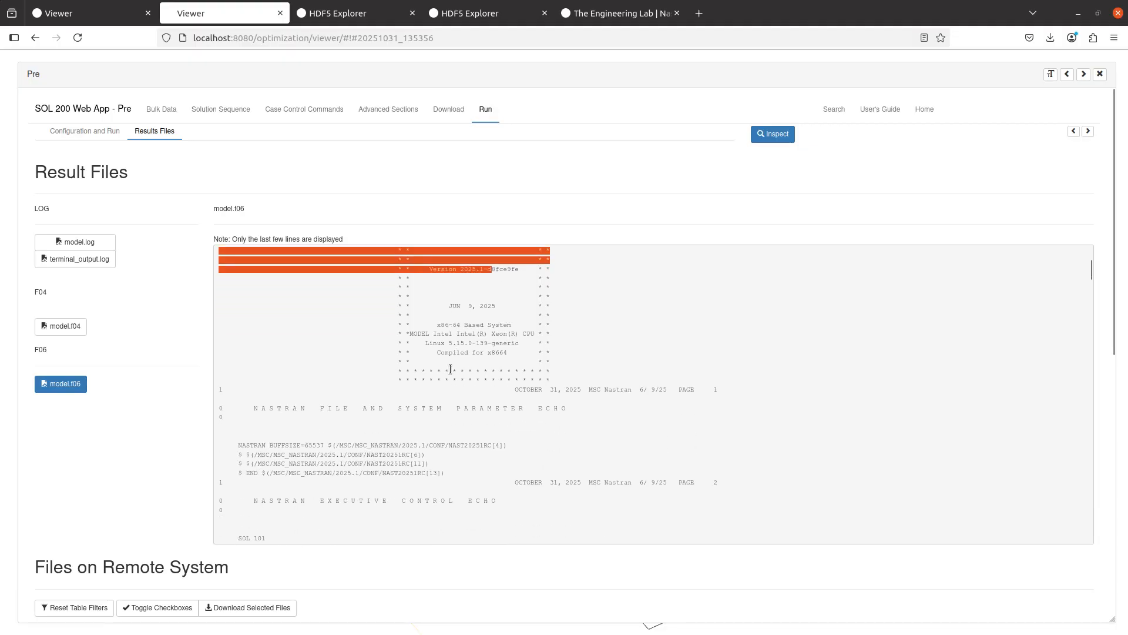
left_click(451, 368)
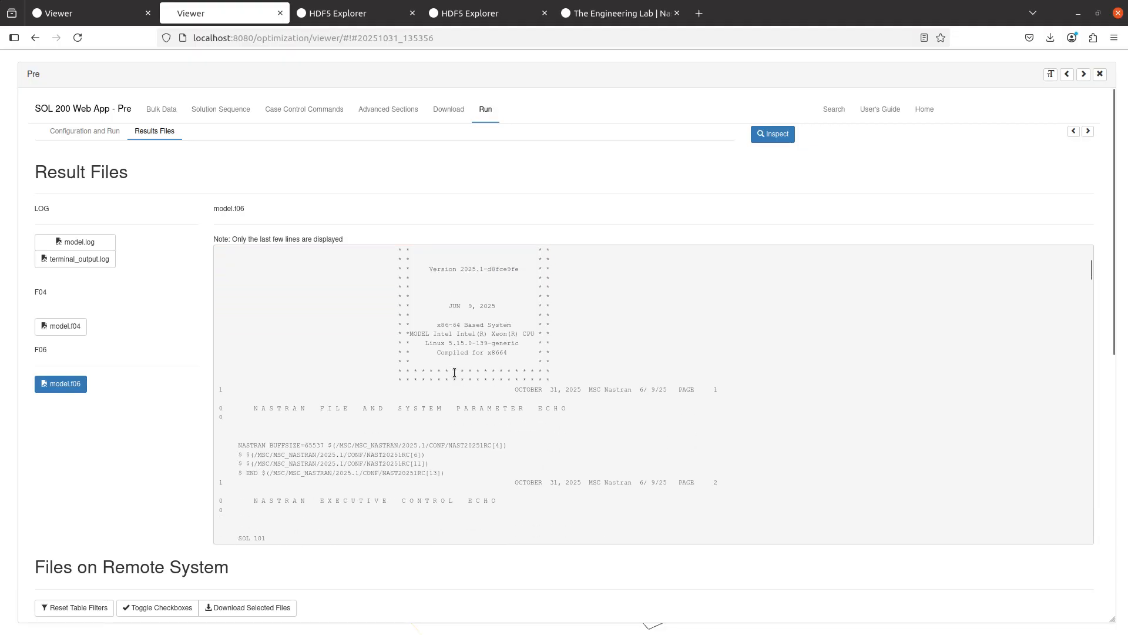
scroll(417, 327, "down", 1)
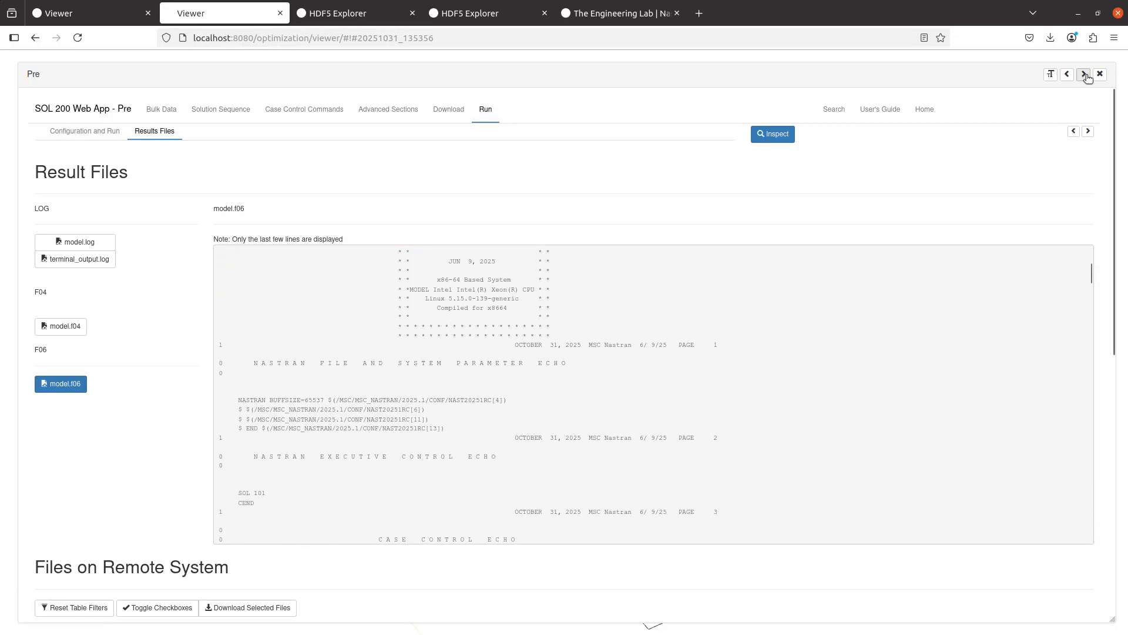
- Close the Pre view, look over the model again, and show The Engineering Lab home page
left_click(1100, 73)
left_click_drag(363, 302, 367, 290)
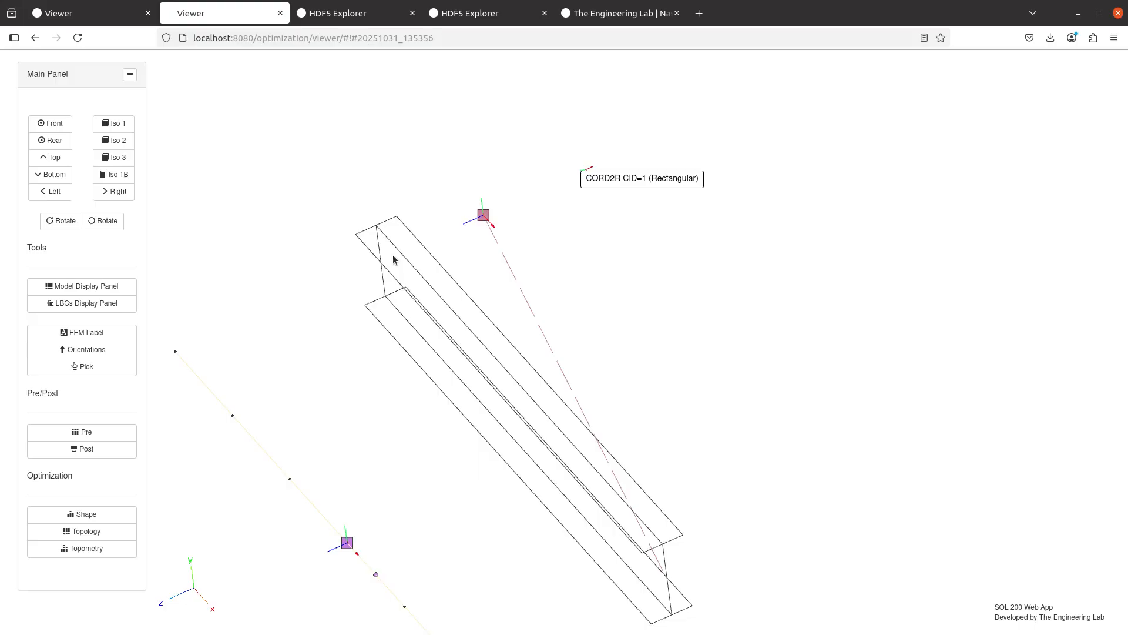
left_click(617, 14)
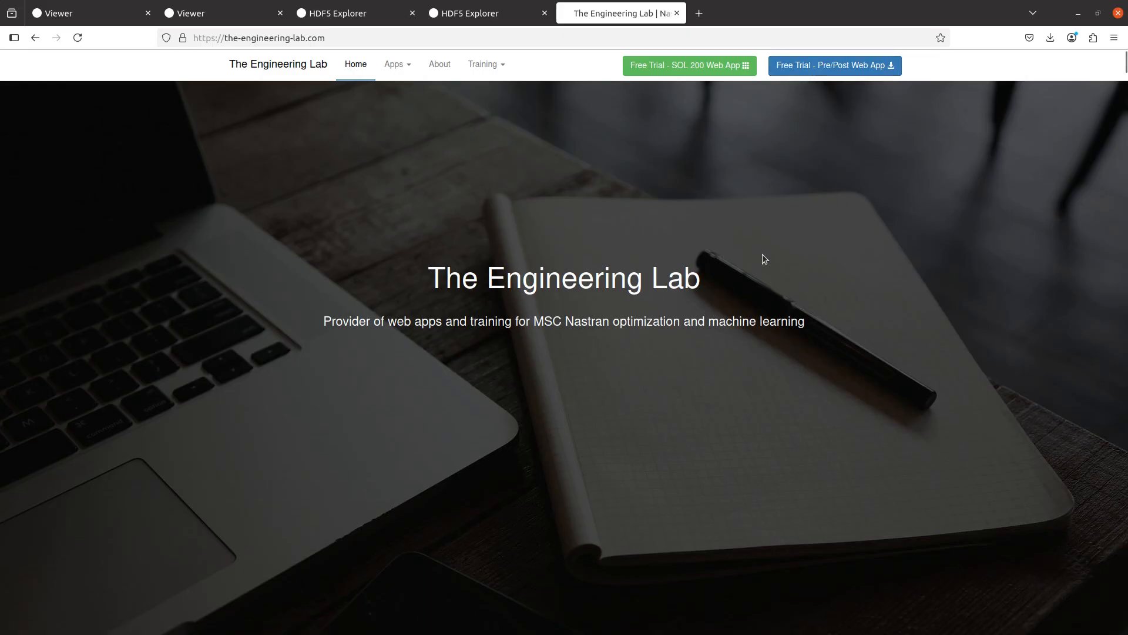
key("alt+Tab")
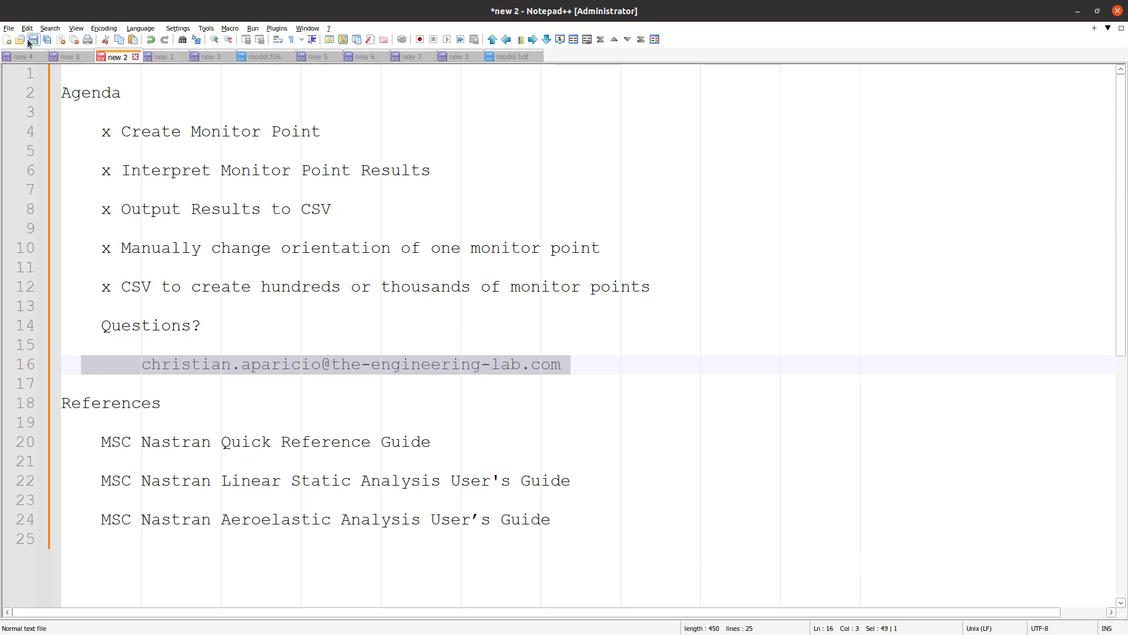
left_click(7, 40)
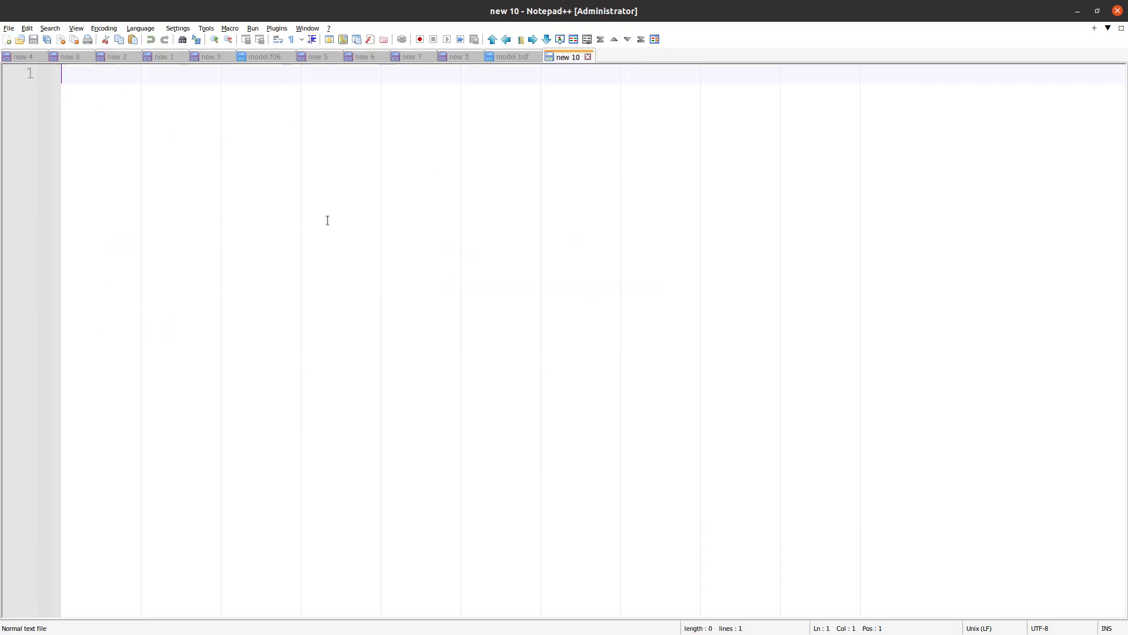
key("Return")
key("Return")
type("www.the")
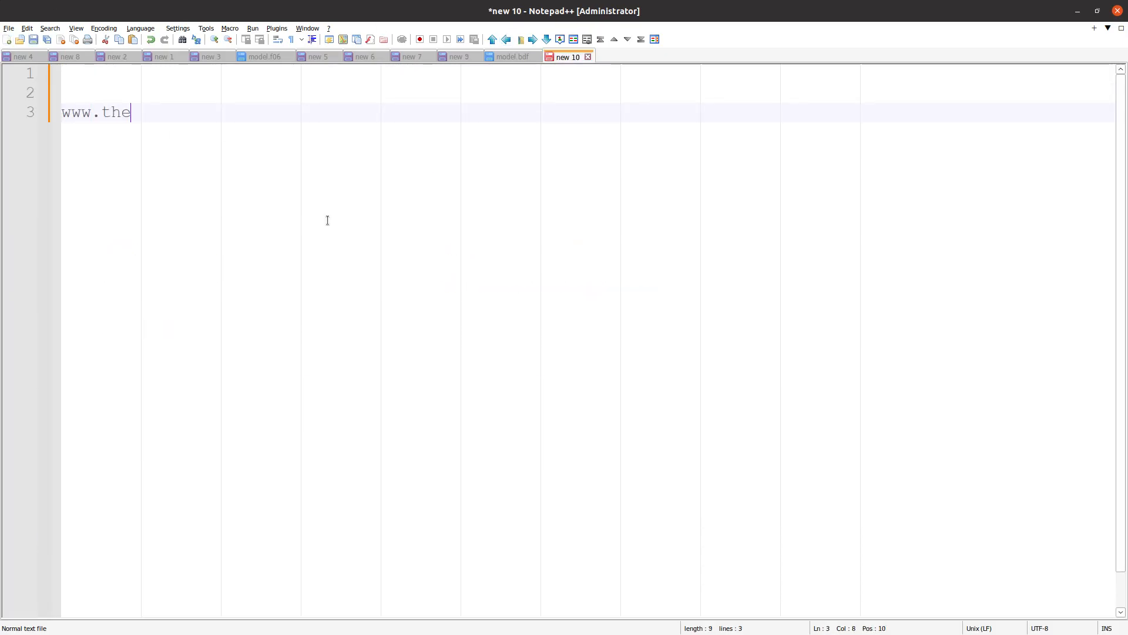
type("-engineering")
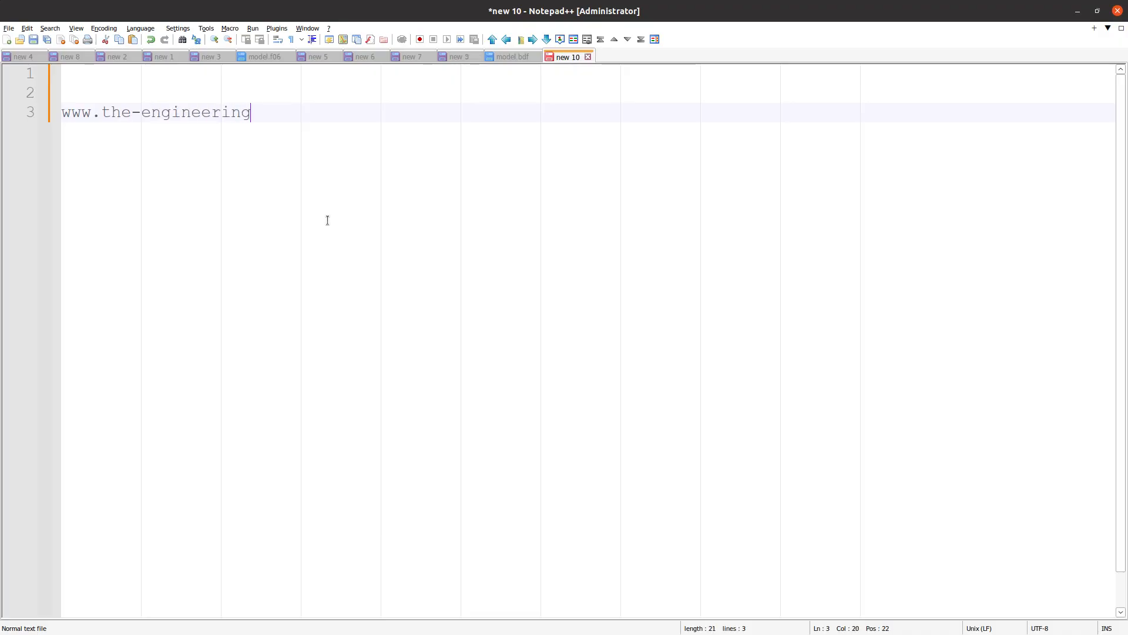
type("-lab.com")
key("Return")
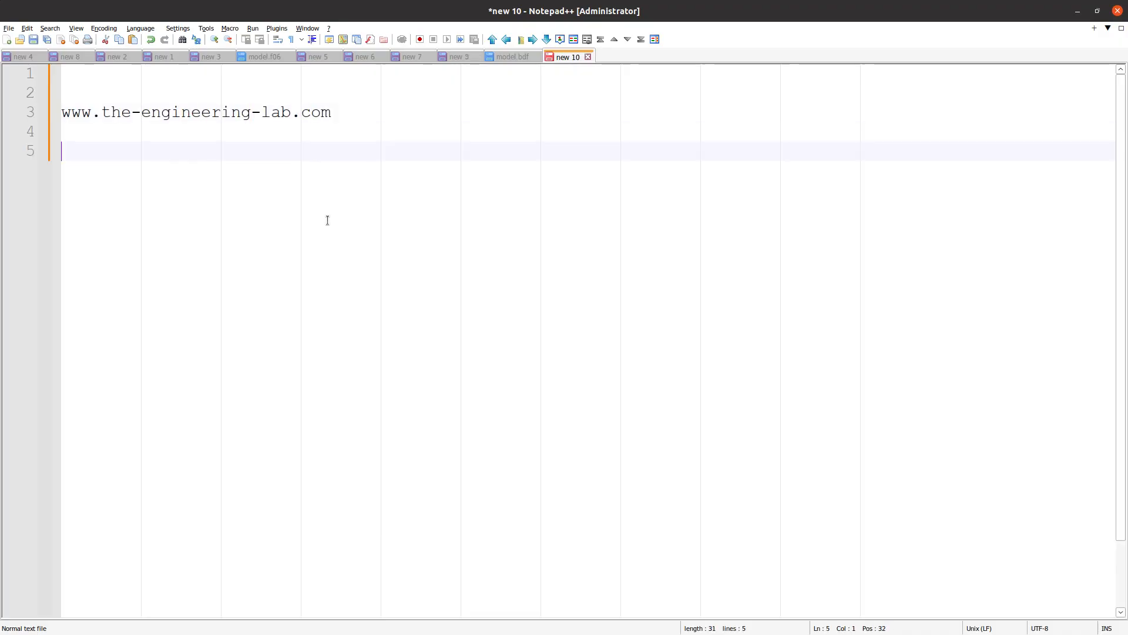
- Add "OR" on line 5 and "We give you an installer" on line 7, below the website address
type("OR")
key("Return")
key("Return")
type("We gi")
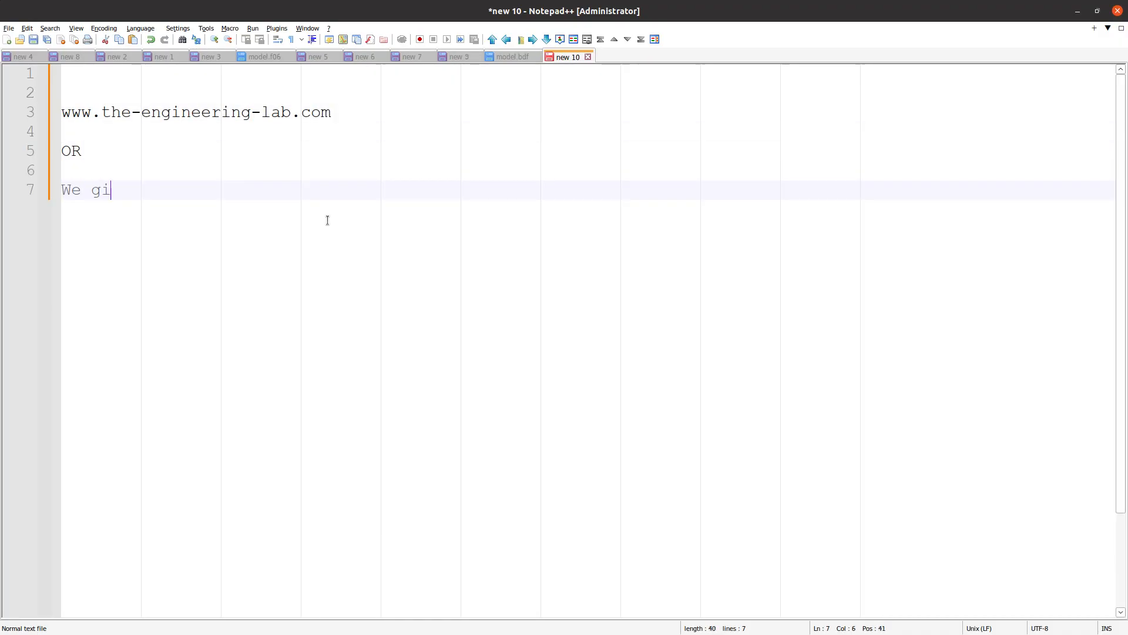
type("ve you an installer")
key("Return")
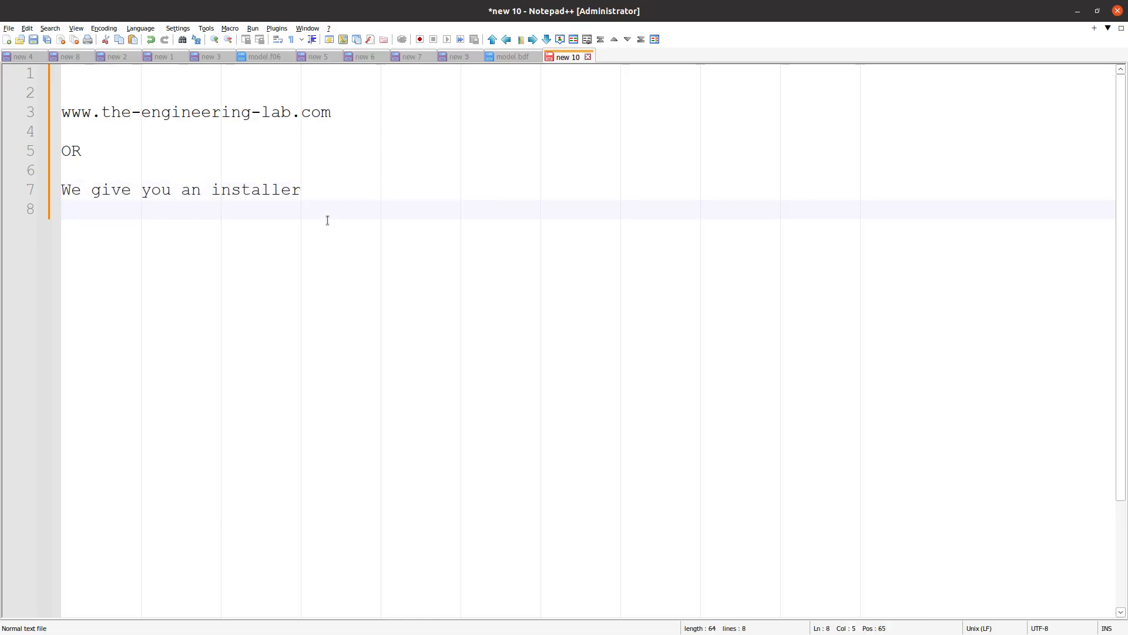
- List Company, School and Organization on separate indented lines under the installer line, then highlight the website address and the installer notes in turn
type("Company")
key("Return")
type("School")
key("Return")
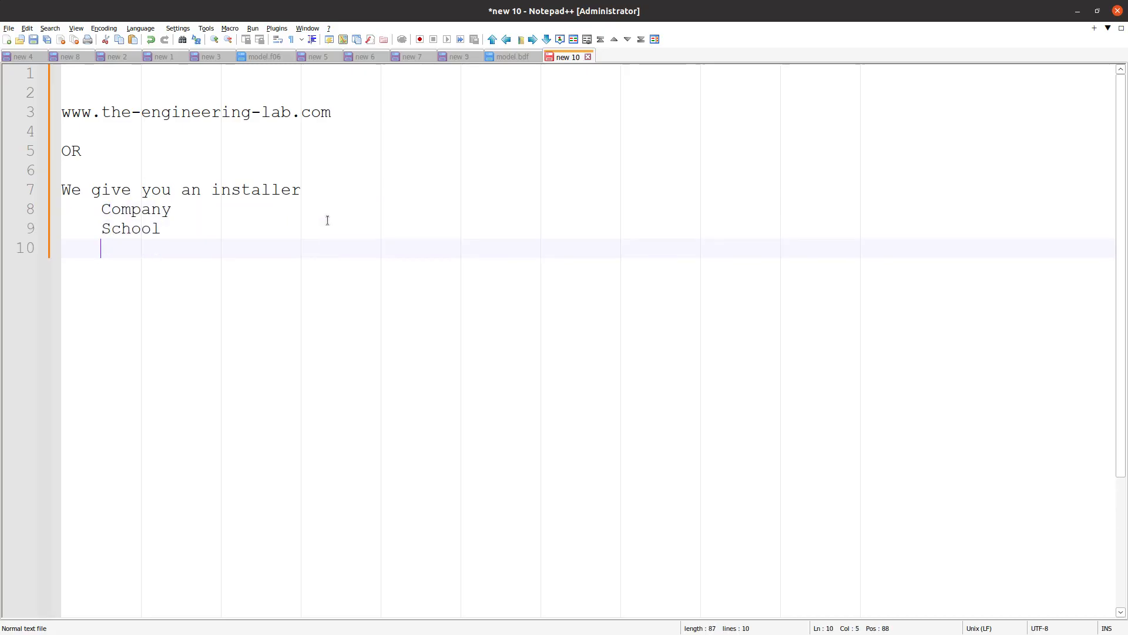
type("Organization")
key("Return")
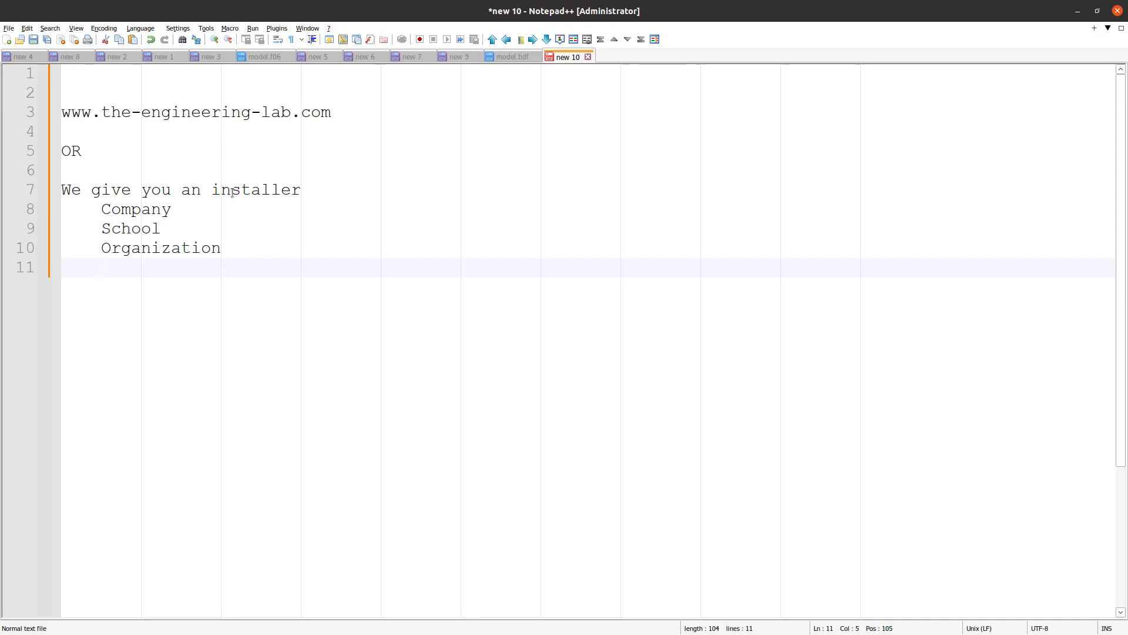
triple_click(228, 114)
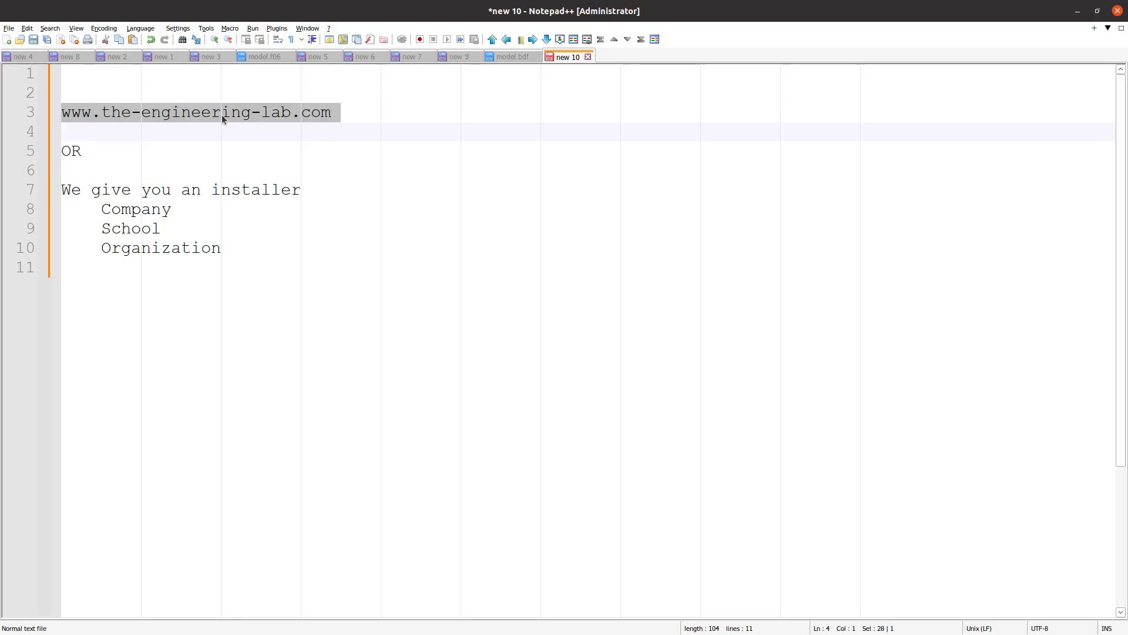
left_click_drag(227, 282, 2, 172)
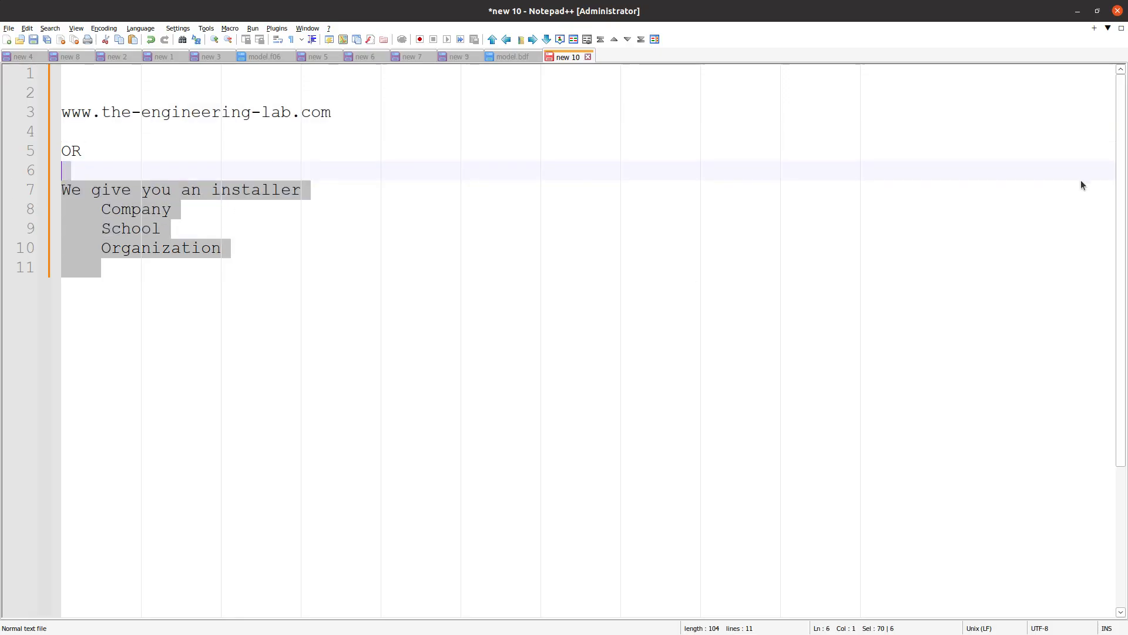
- Switch to the browser's Viewer session 20251031_135356 and inspect the beam model with its monitor points
left_click(1077, 11)
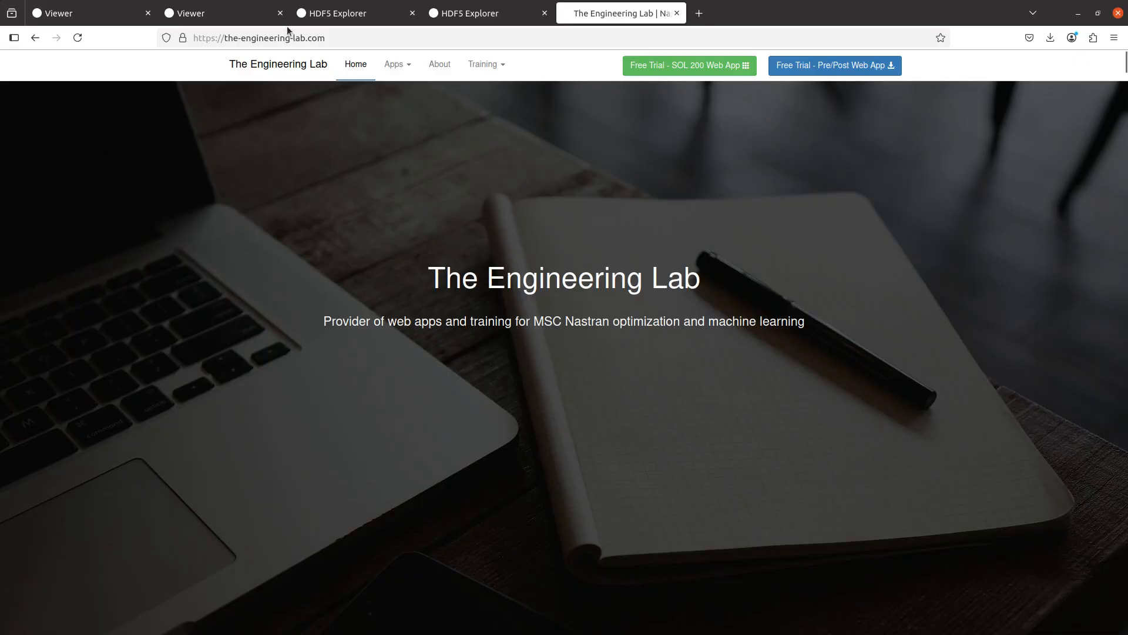
left_click(267, 13)
left_click_drag(488, 298, 460, 297)
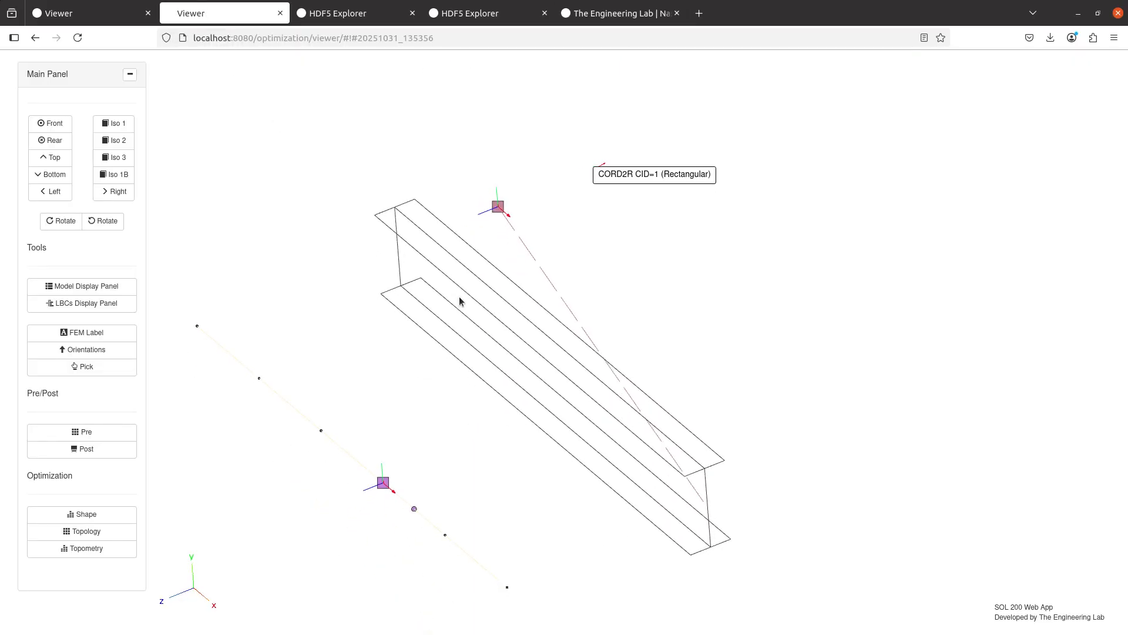
scroll(460, 300, "up", 4)
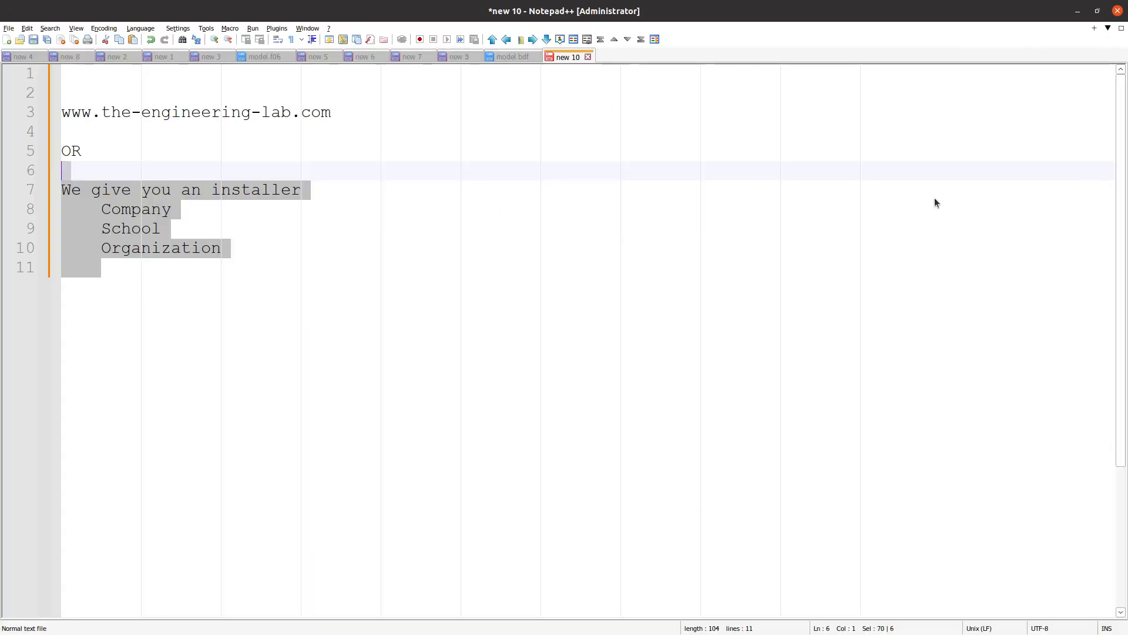
- Return to the agenda notes in Notepad++ file new 2, clear the text selection, and enlarge the text around the contact e-mail
left_click(125, 54)
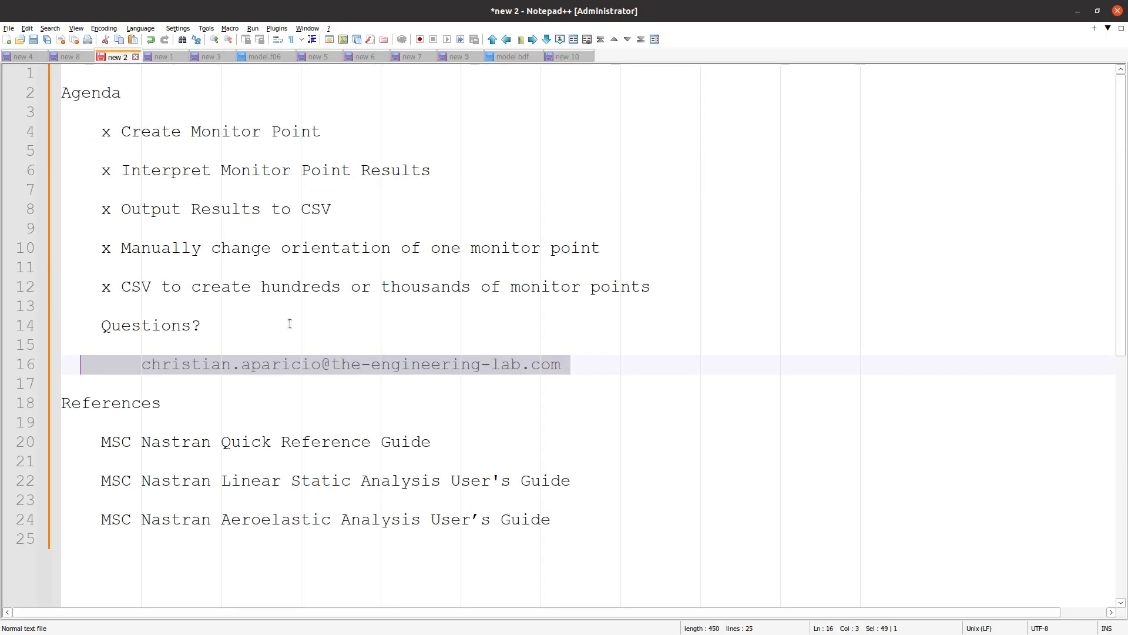
left_click(130, 392)
scroll(144, 395, "up", 1)
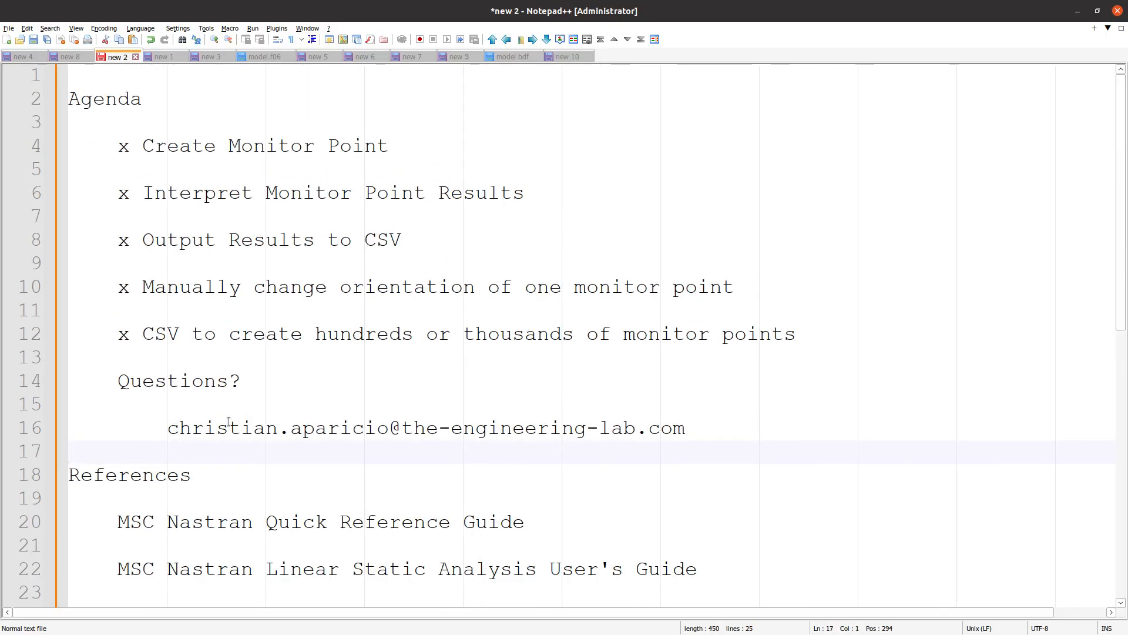